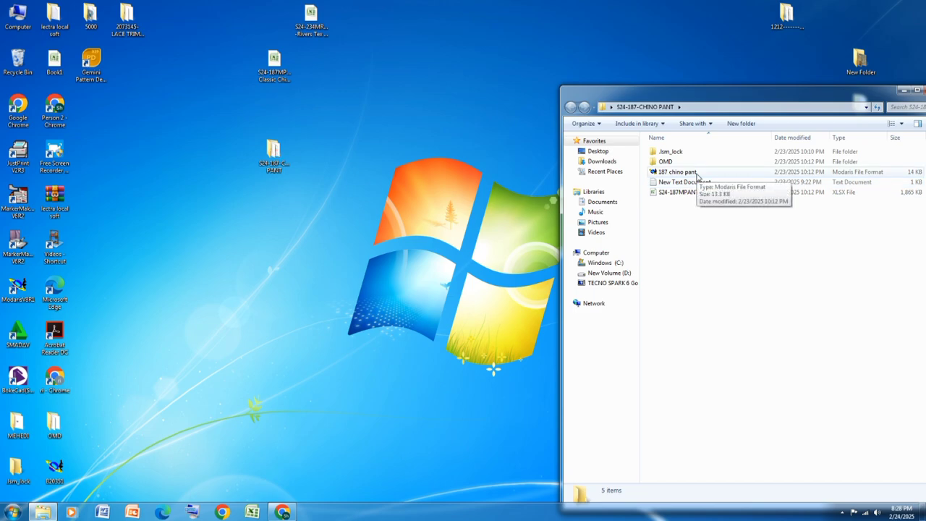
# Step: Open the 187 chino pant model in Modaris and start Excel with its blank workbook in a reduced window
pyautogui.doubleClick(697, 174)
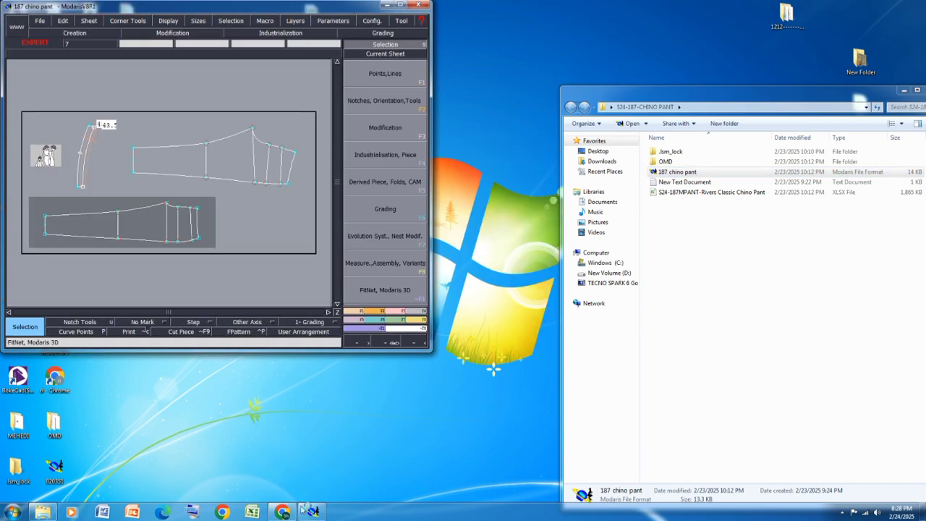
pyautogui.click(251, 512)
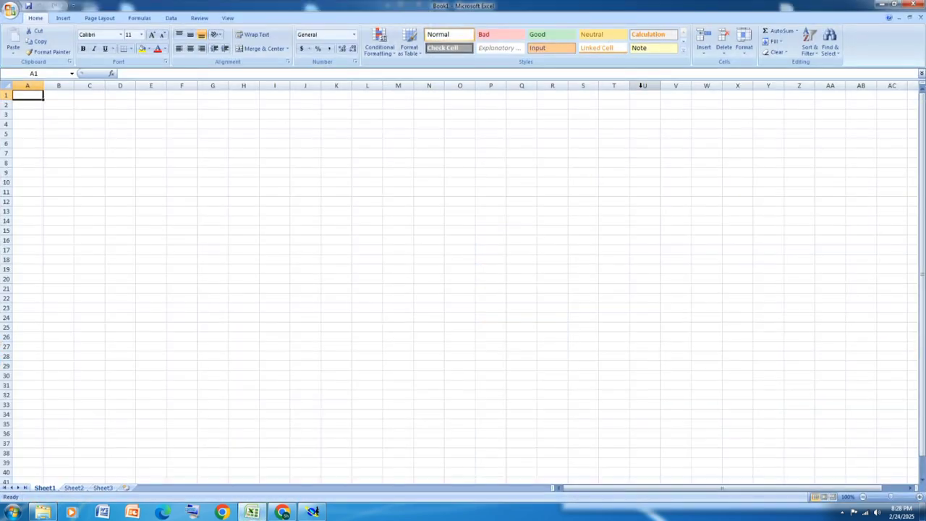
pyautogui.click(898, 5)
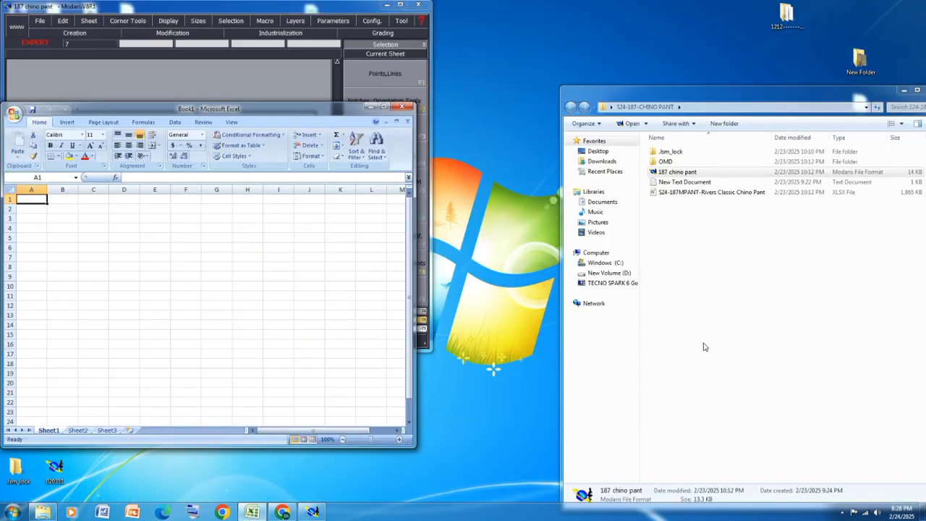
pyautogui.click(690, 194)
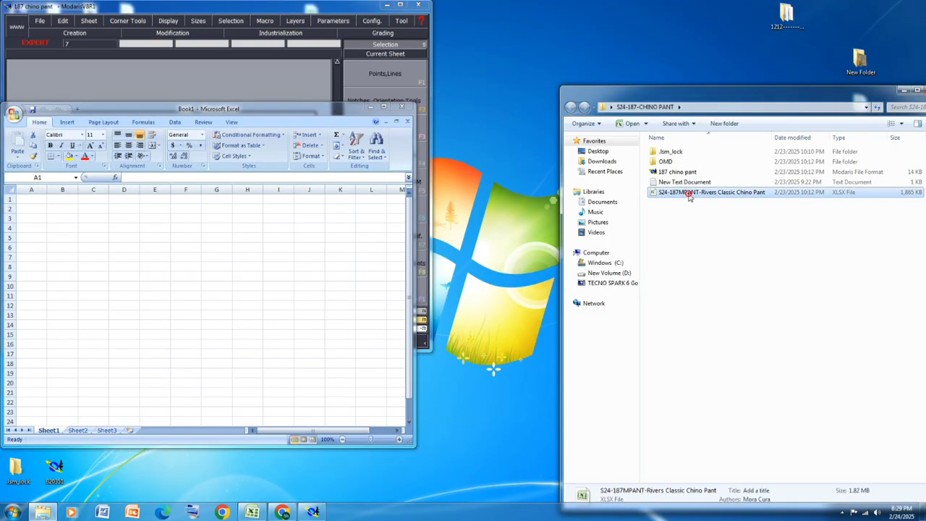
pyautogui.rightClick(689, 194)
pyautogui.click(712, 354)
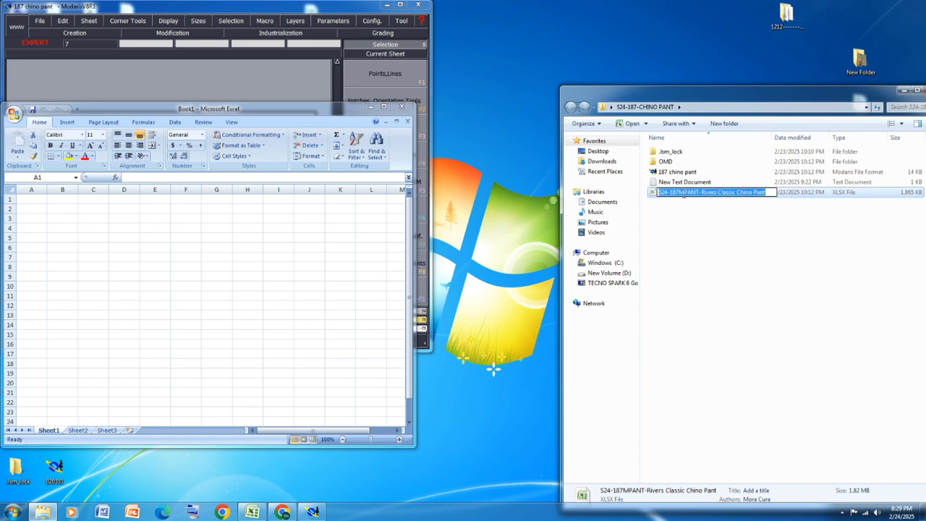
# Step: Copy the S24-187MPANT-Rivers Classic Chino Pant workbook from the 1212 desktop folder into the S24-187-CHINO PANT folder, replacing the existing file
pyautogui.click(790, 17)
pyautogui.rightClick(790, 18)
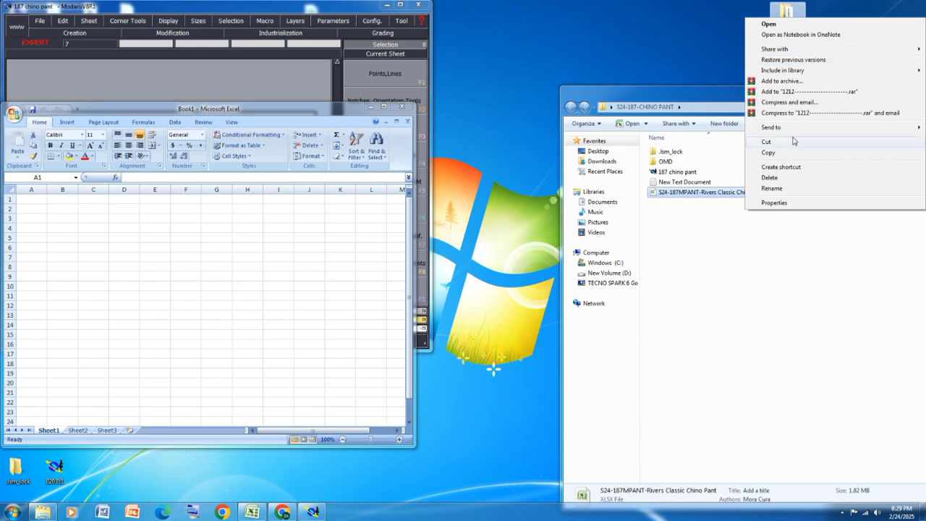
pyautogui.click(769, 24)
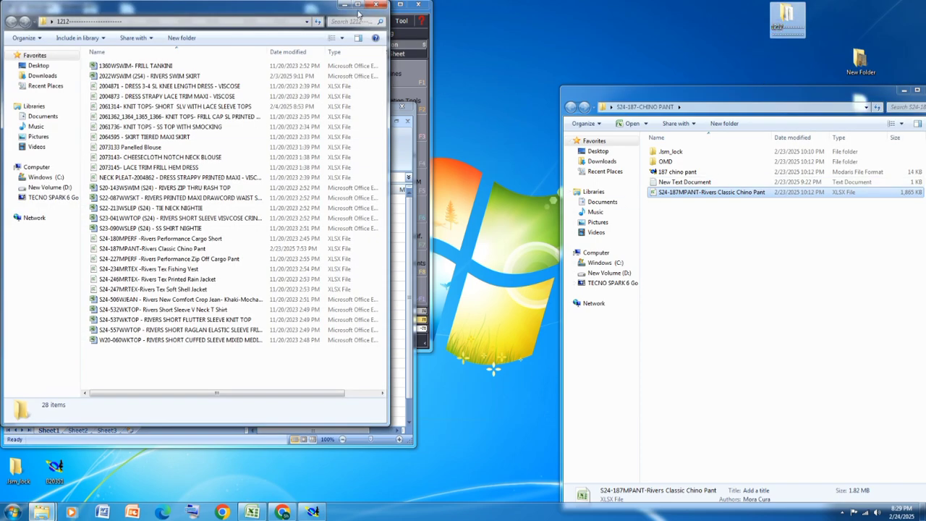
pyautogui.click(358, 5)
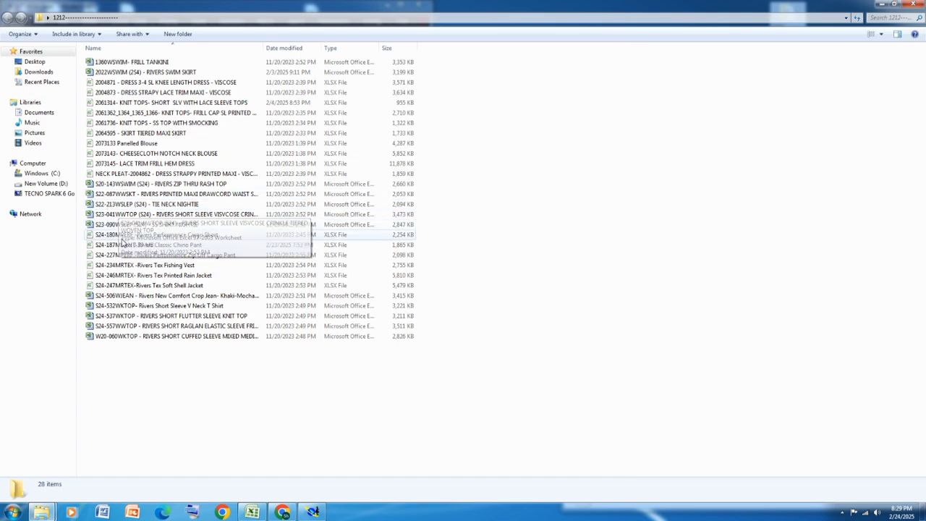
pyautogui.click(123, 248)
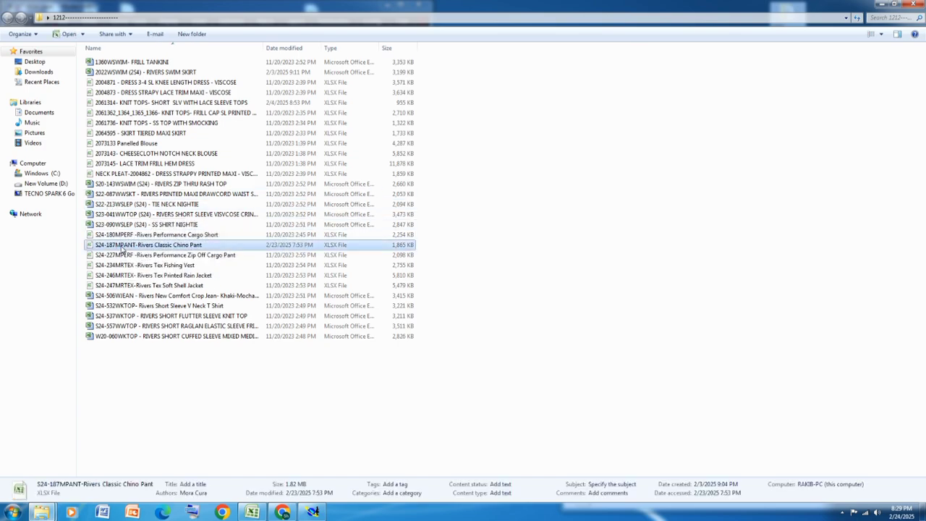
pyautogui.rightClick(112, 245)
pyautogui.click(143, 370)
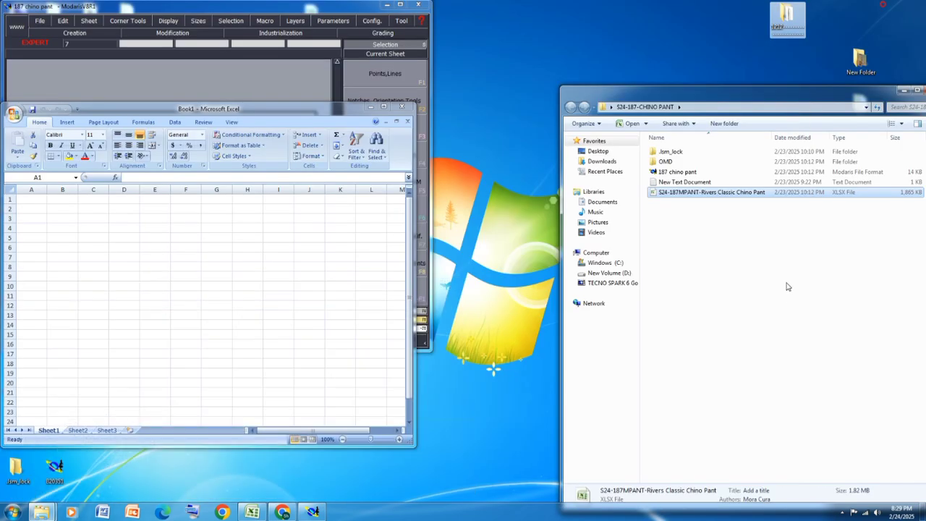
pyautogui.rightClick(789, 287)
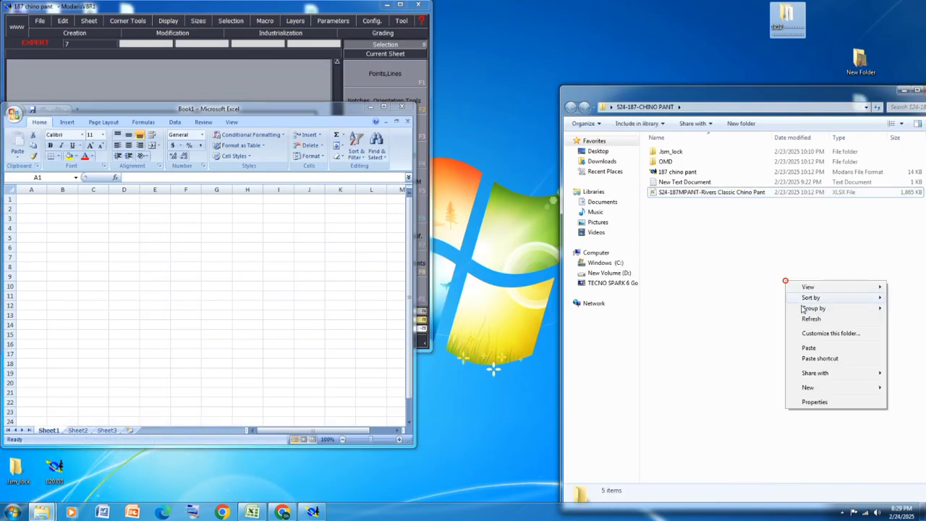
pyautogui.click(809, 346)
pyautogui.click(391, 204)
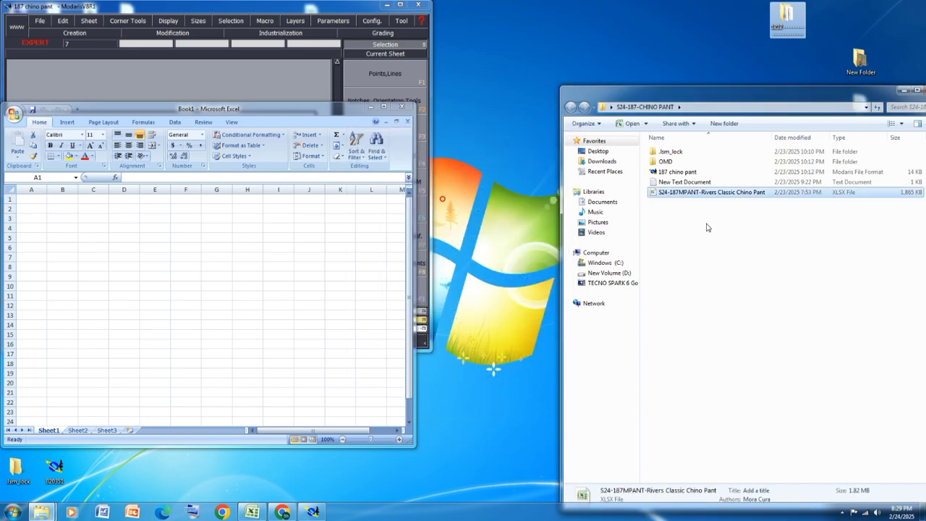
# Step: Open the copied S24-187MPANT-Rivers Classic Chino Pant workbook in Excel, maximize it and look through the PAGE 2 size specification
pyautogui.moveTo(680, 193); pyautogui.dragTo(292, 306)
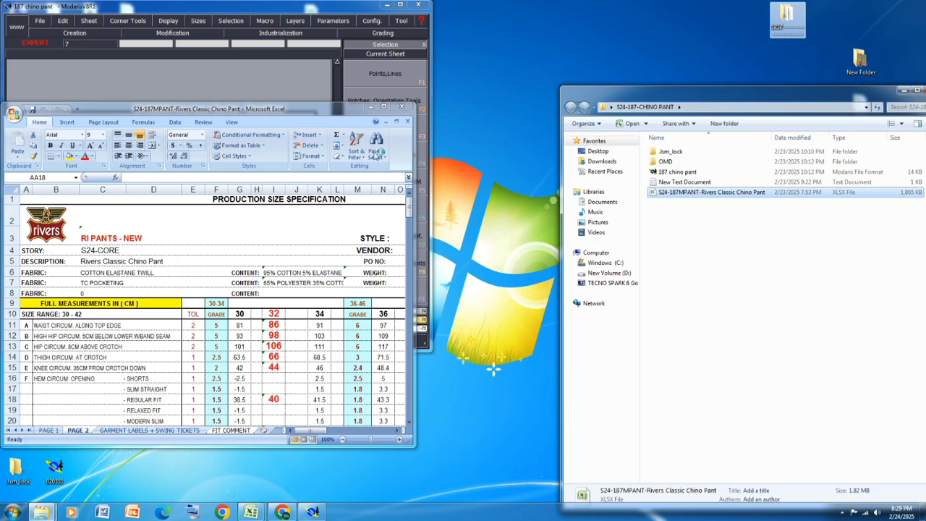
pyautogui.doubleClick(385, 109)
pyautogui.scroll(-3, 270, 380)
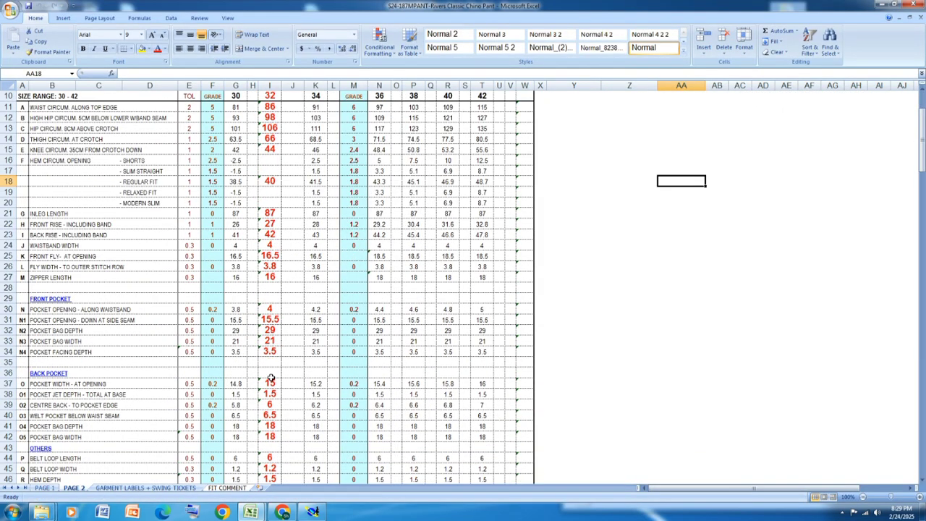
pyautogui.scroll(3, 270, 378)
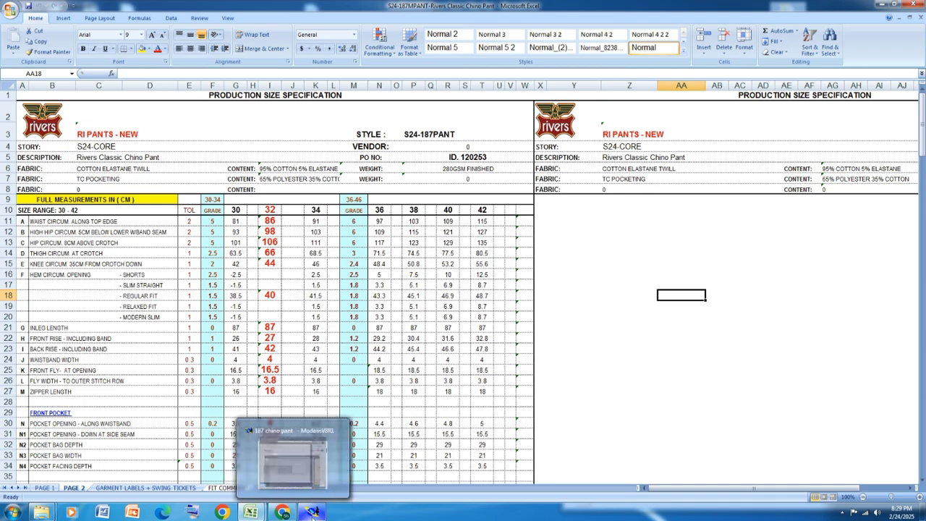
# Step: Switch to Modaris, set all access paths to the S24-187-CHINO PANT desktop folder and save the model
pyautogui.click(312, 513)
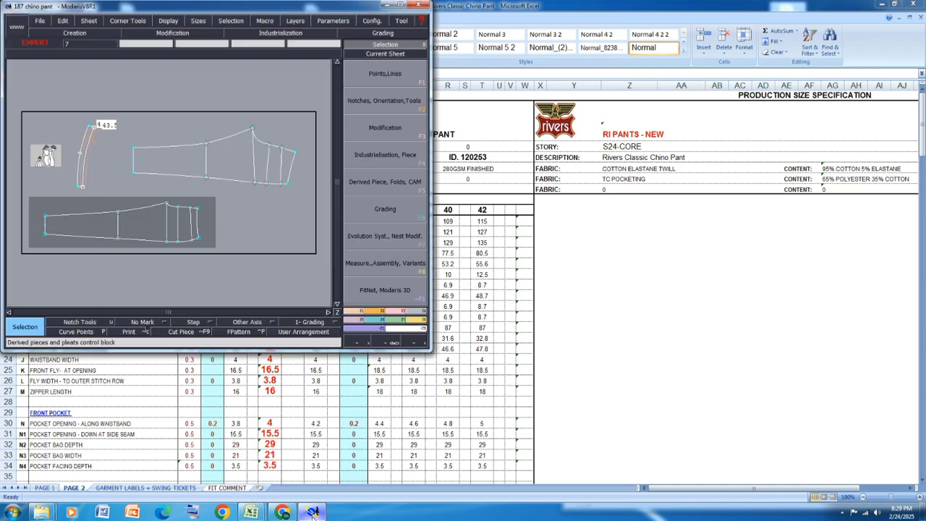
pyautogui.click(403, 5)
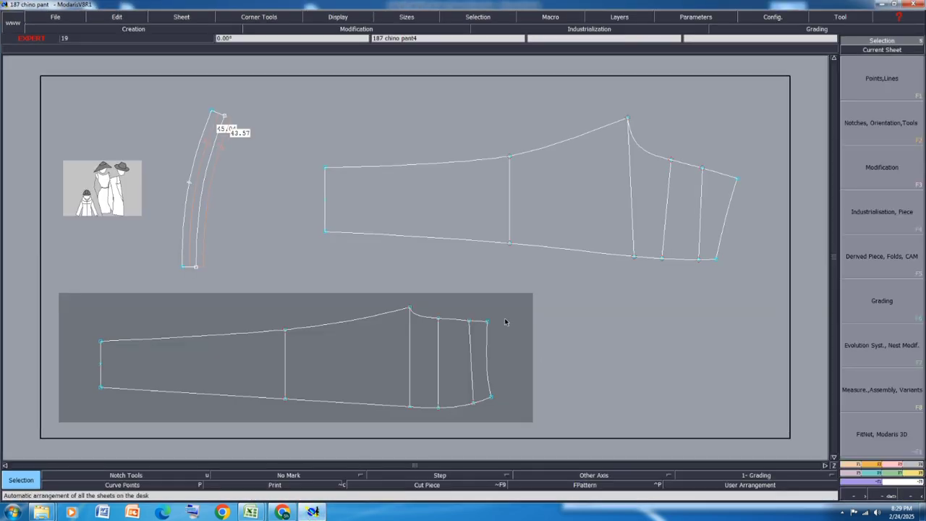
pyautogui.hotkey('ctrl', 'u')
pyautogui.click(665, 20)
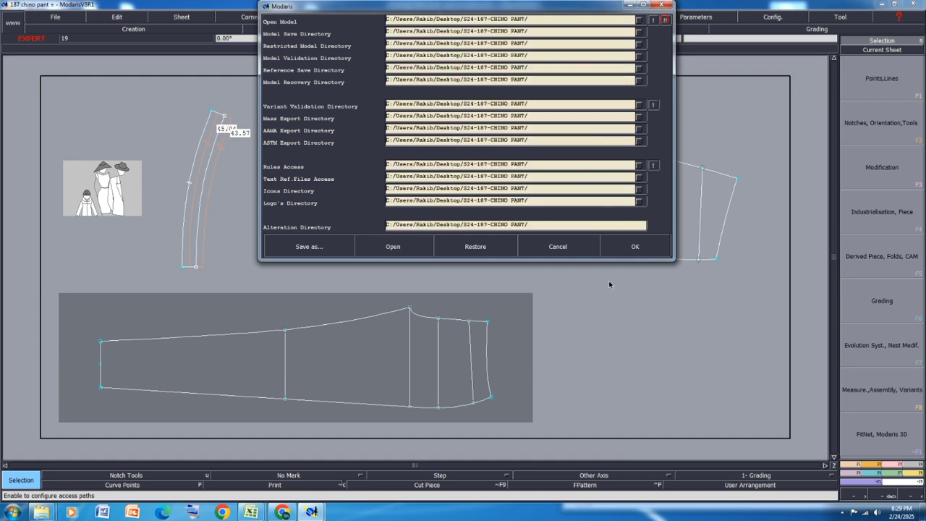
pyautogui.click(634, 246)
pyautogui.hotkey('ctrl', 's')
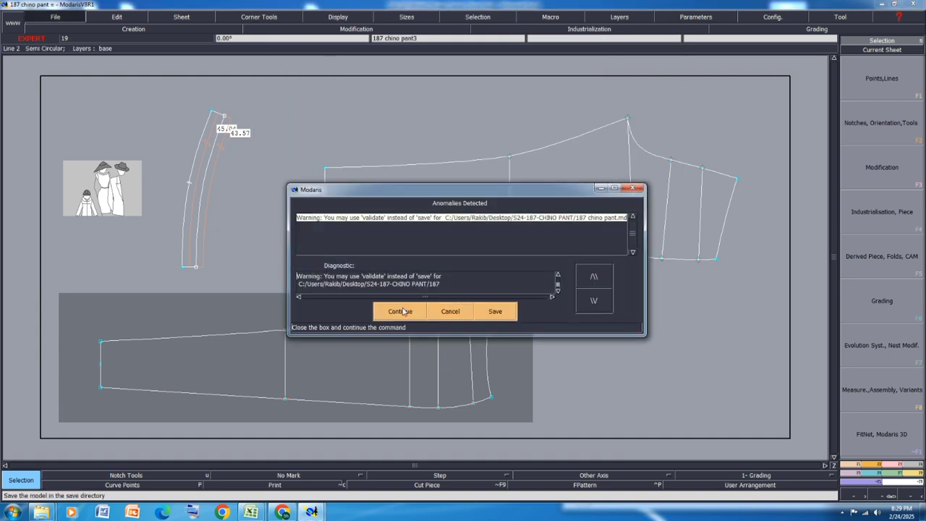
pyautogui.click(401, 311)
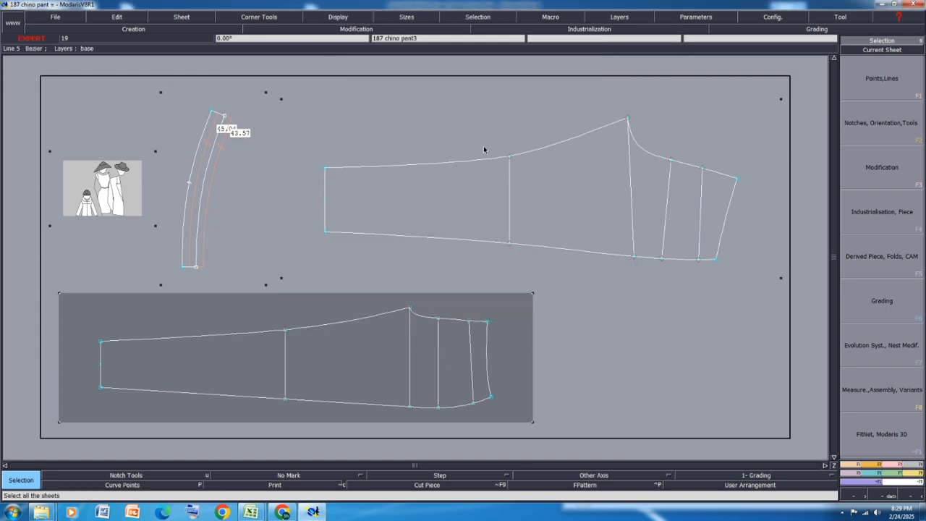
# Step: Display the graded sizes as a nest on all the pattern sheets
pyautogui.press('F10')
pyautogui.press('F11')
pyautogui.press('F12')
pyautogui.click(609, 346)
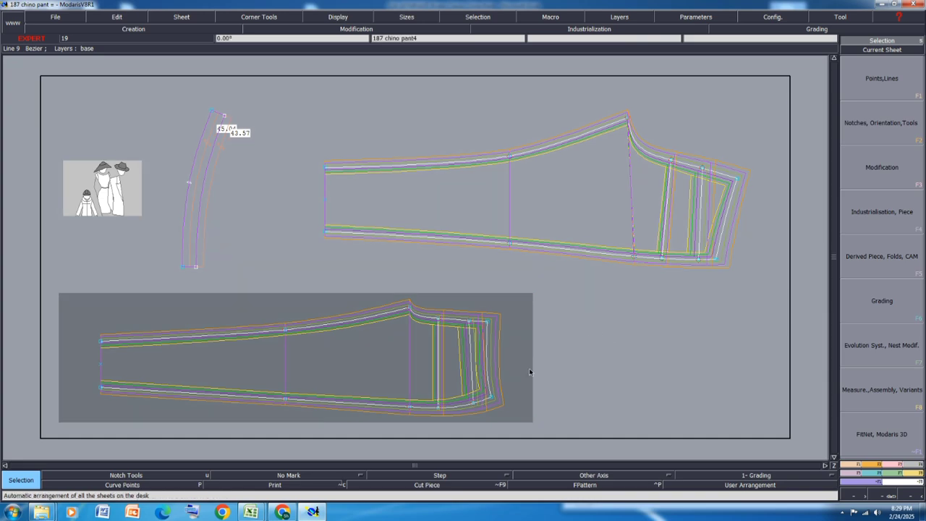
# Step: Switch to the Rivers Classic Chino Pant workbook in Excel and fill the waist circumference row 11 with yellow
pyautogui.moveTo(251, 513)
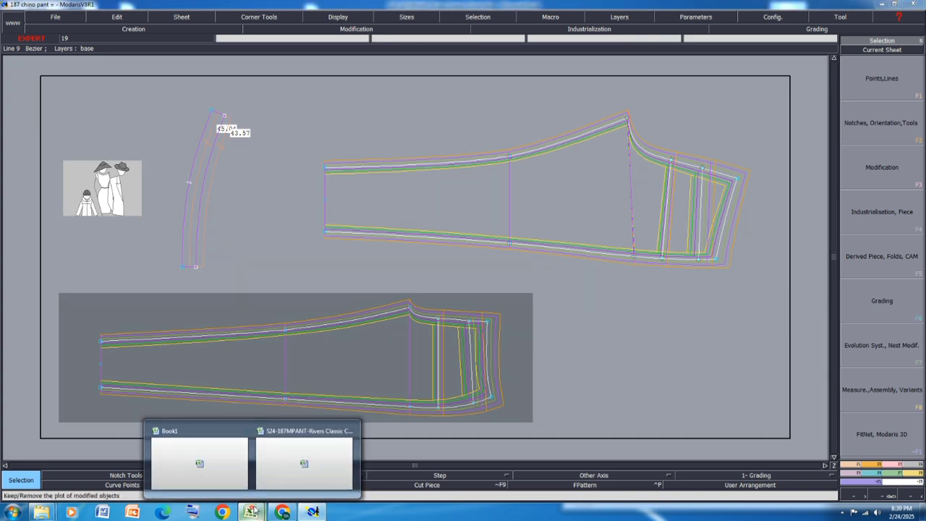
pyautogui.click(303, 473)
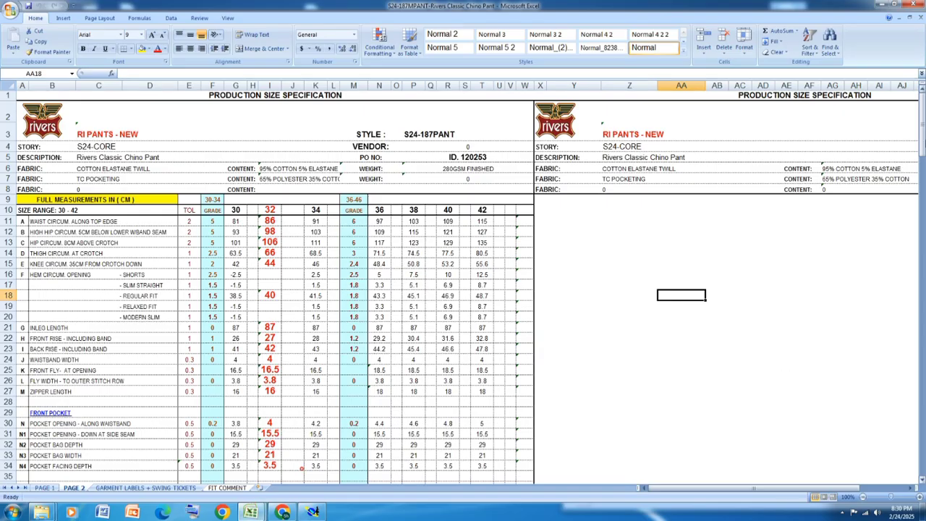
pyautogui.click(9, 221)
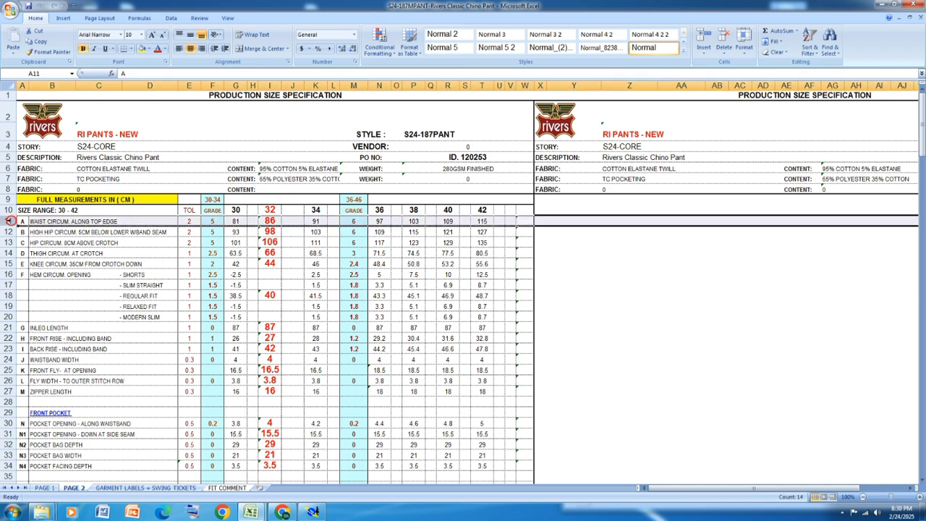
pyautogui.click(149, 49)
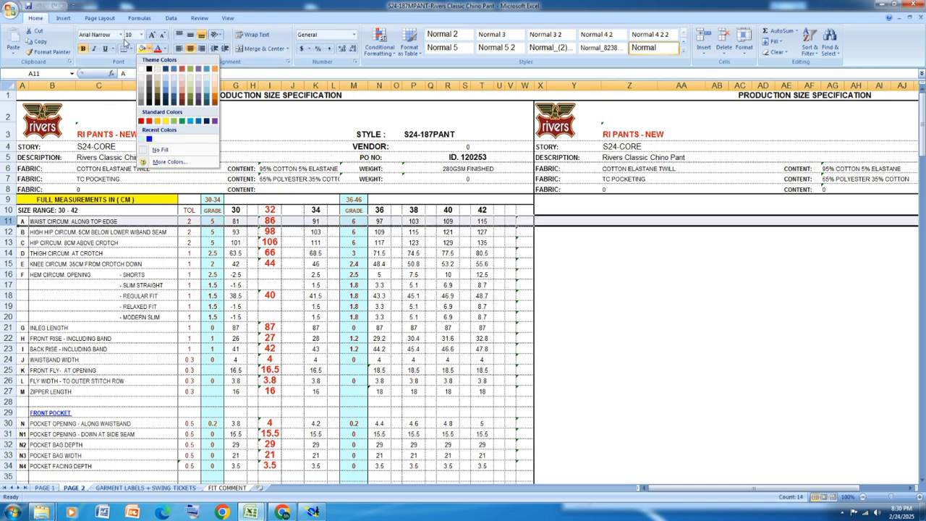
pyautogui.click(166, 121)
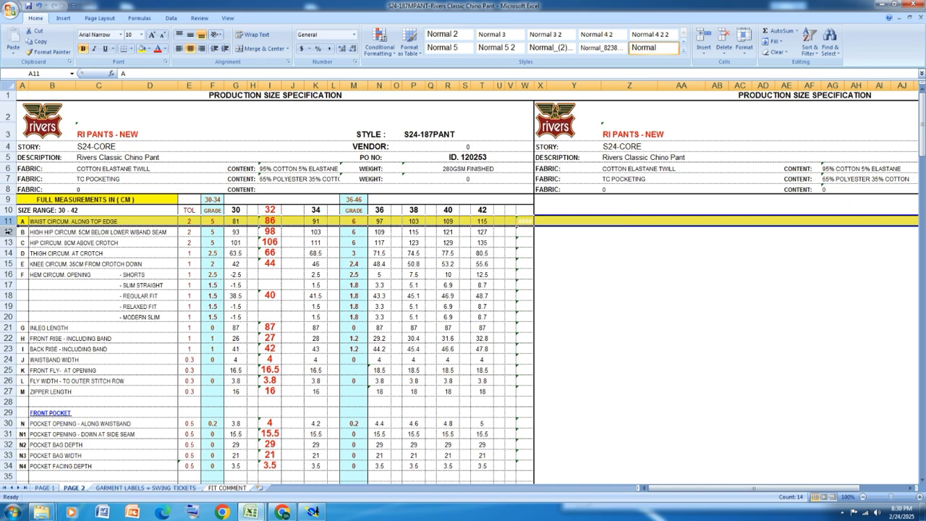
# Step: Fill rows 12 to 16, from high hip circumference to the hem opening for shorts, with yellow
pyautogui.moveTo(9, 232); pyautogui.dragTo(9, 243)
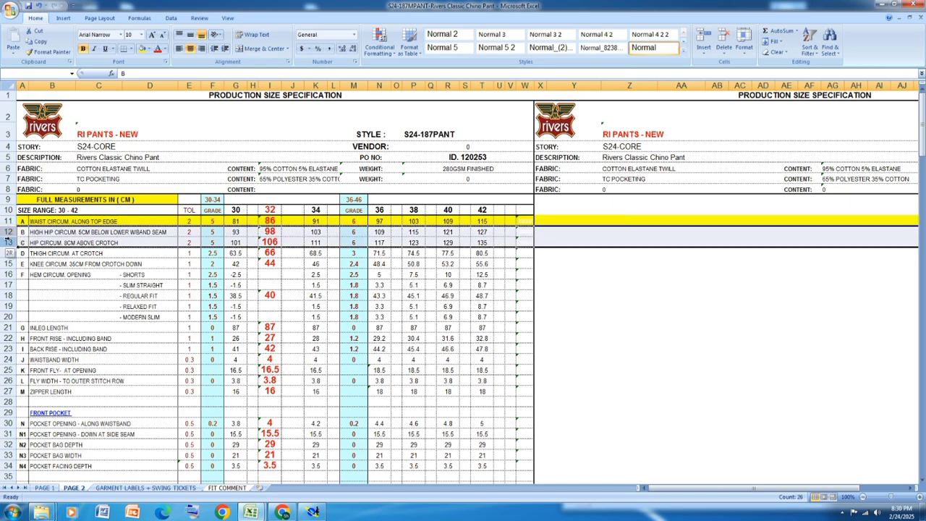
pyautogui.click(142, 49)
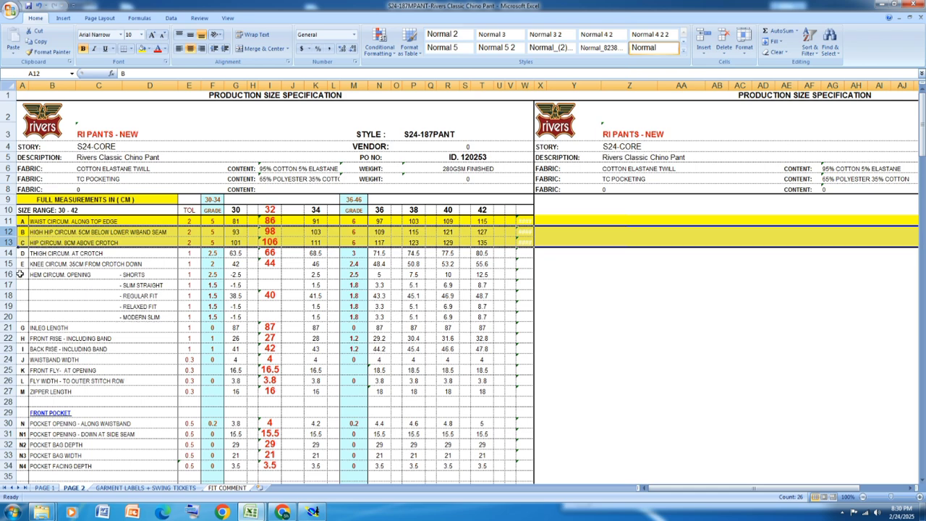
pyautogui.click(8, 253)
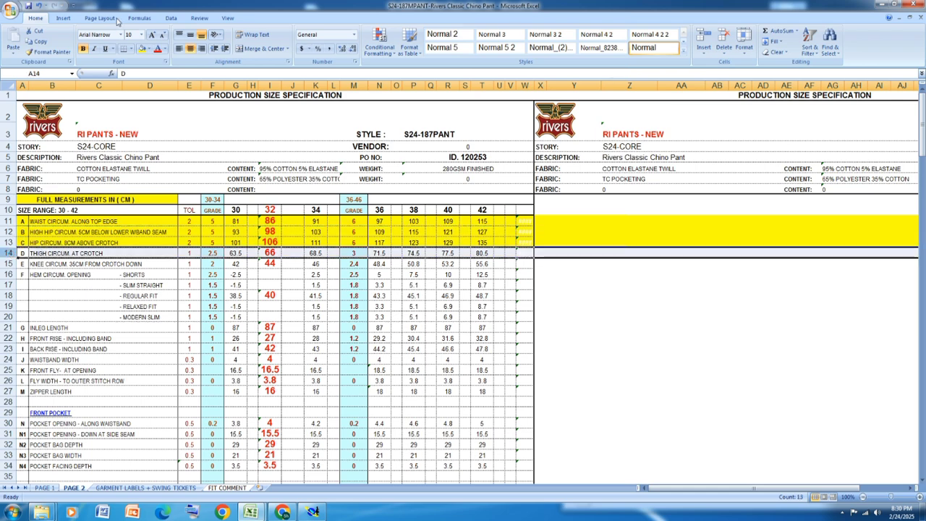
pyautogui.click(143, 49)
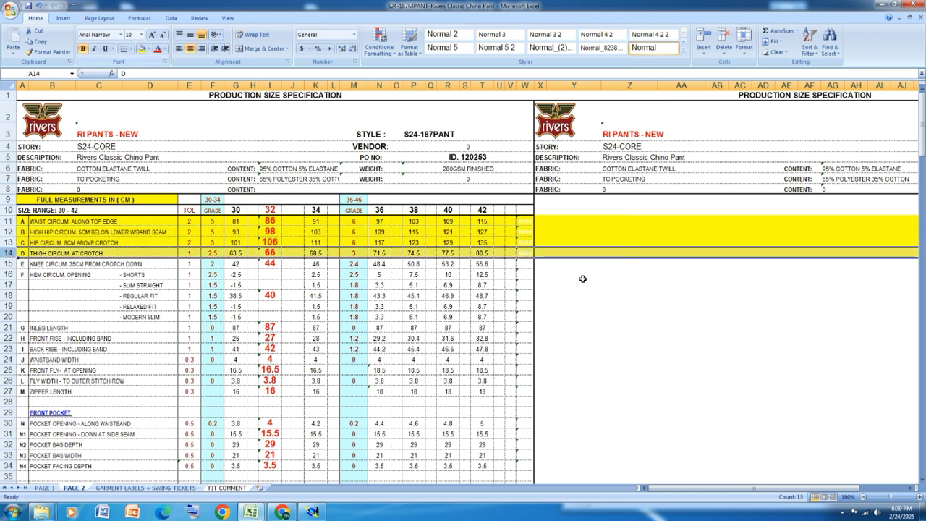
pyautogui.click(9, 264)
pyautogui.click(142, 49)
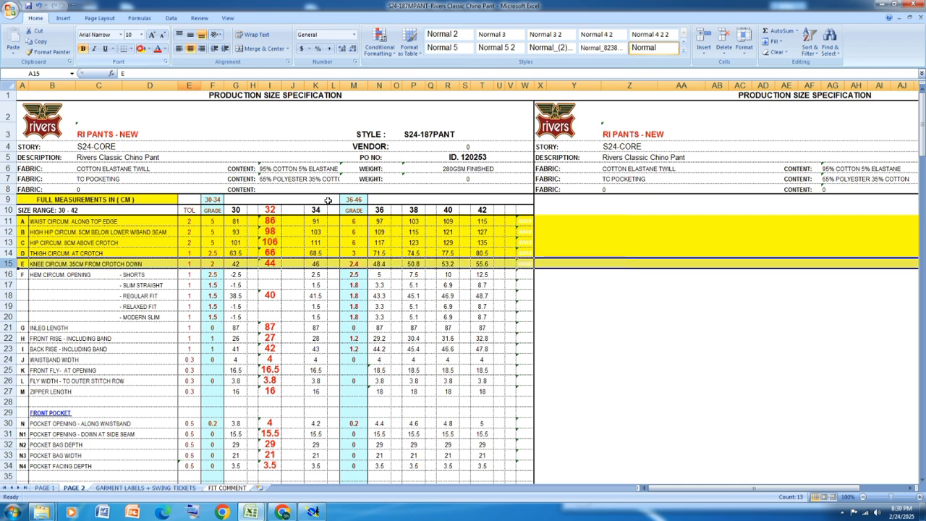
pyautogui.click(11, 275)
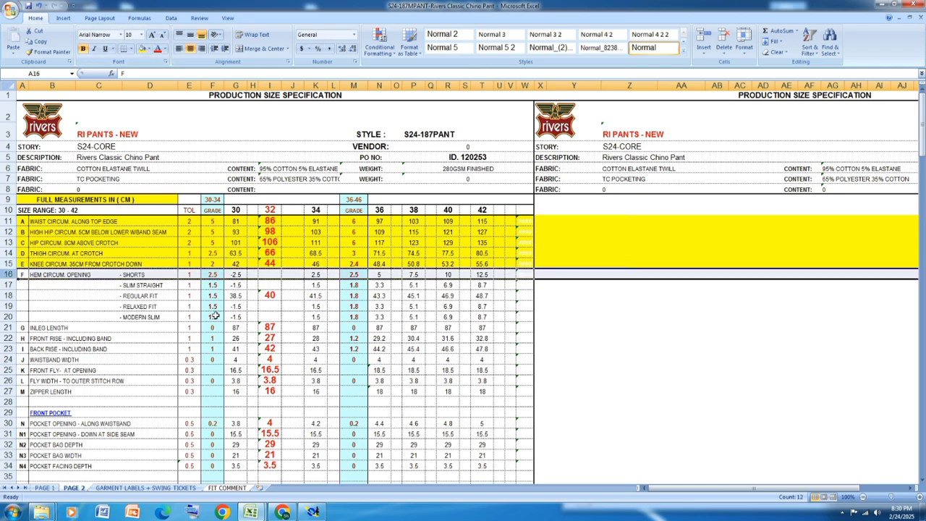
pyautogui.click(143, 48)
# Step: Enter 31 in cell I16 as the size 32 hem circumference opening for shorts
pyautogui.click(268, 275)
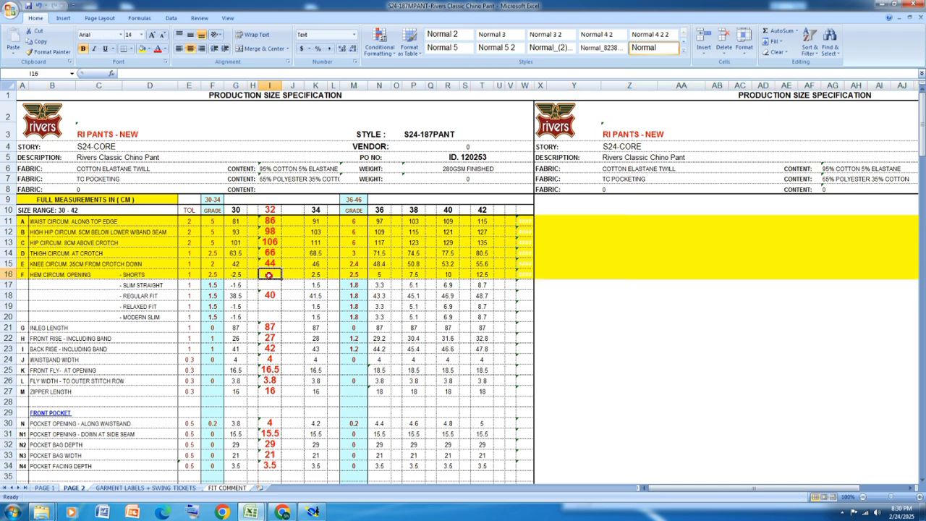
pyautogui.write('31')
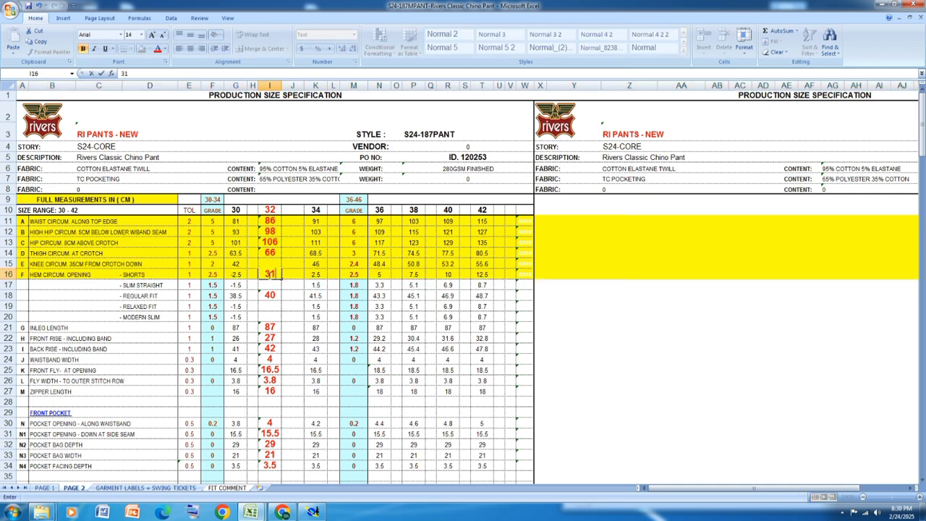
pyautogui.press('Return')
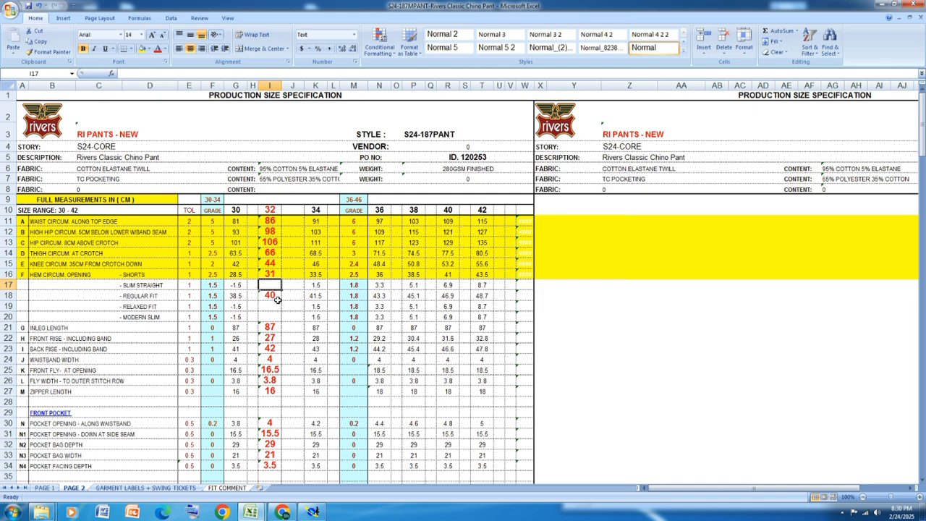
# Step: Fill rows 21 to 23, from inleg length to back rise including band, with yellow
pyautogui.click(8, 328)
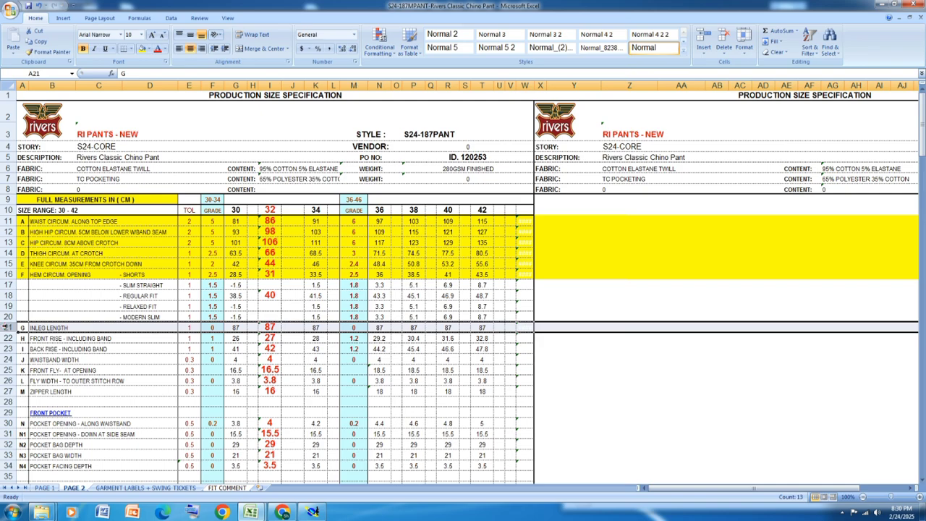
pyautogui.click(143, 48)
pyautogui.scroll(-1, 96, 315)
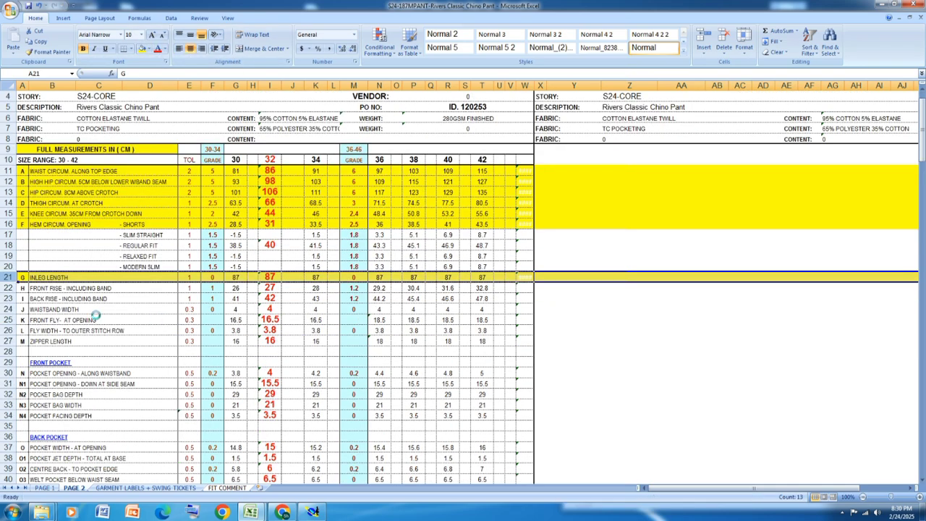
pyautogui.click(8, 288)
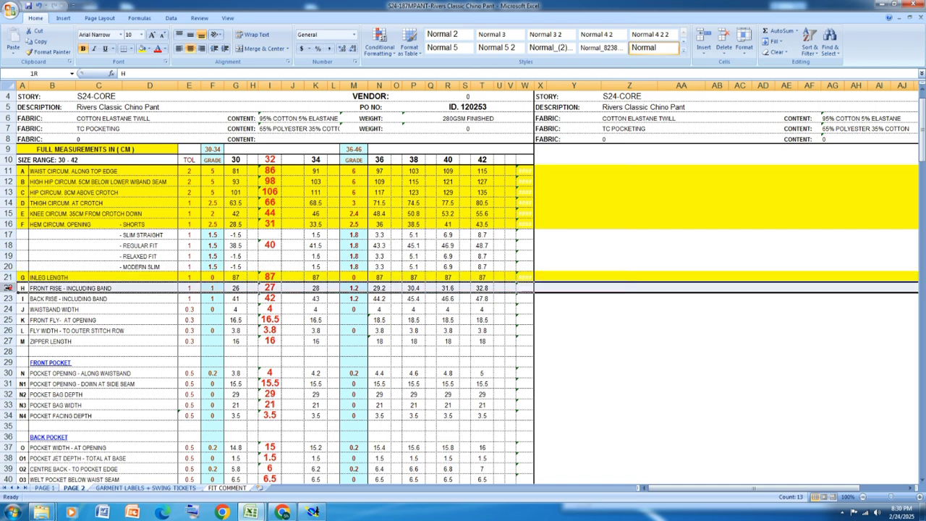
pyautogui.click(144, 48)
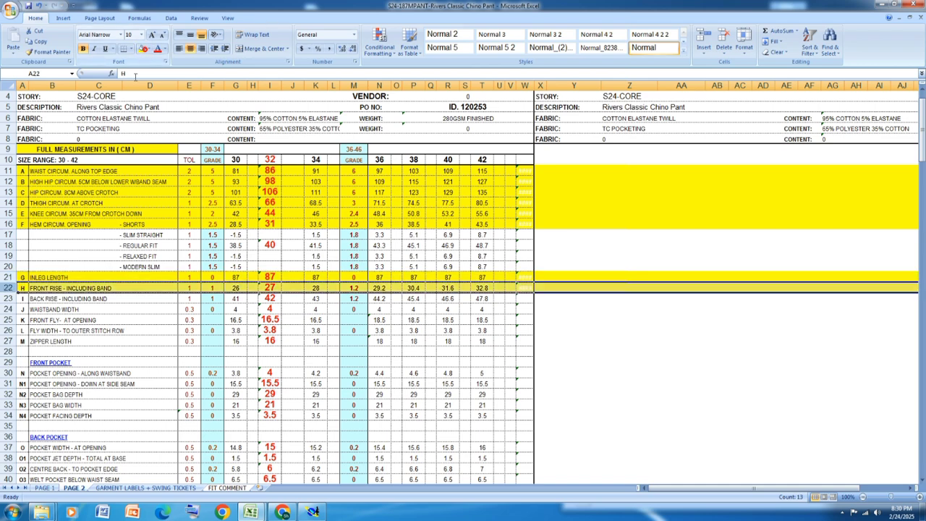
pyautogui.click(5, 299)
pyautogui.click(143, 49)
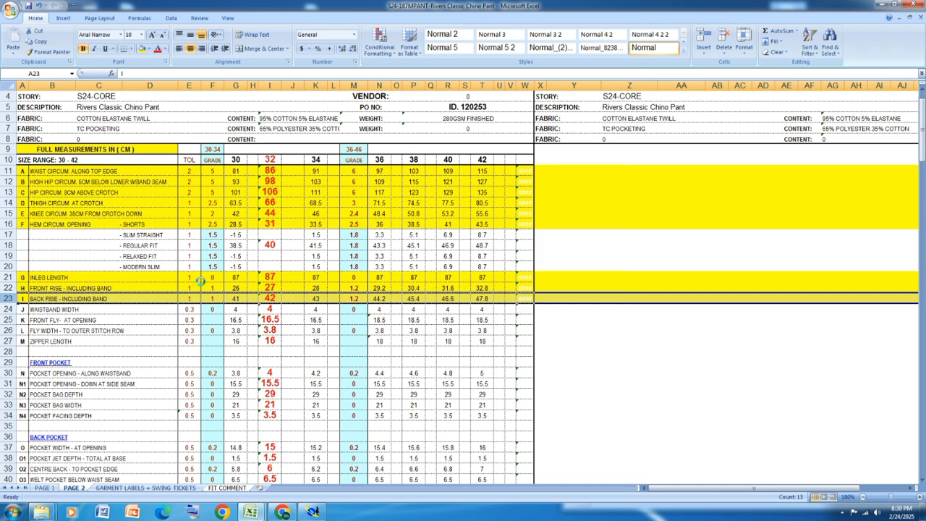
# Step: Fill rows 24 to 26, from waistband width to fly width to outer stitch row, with yellow
pyautogui.click(5, 309)
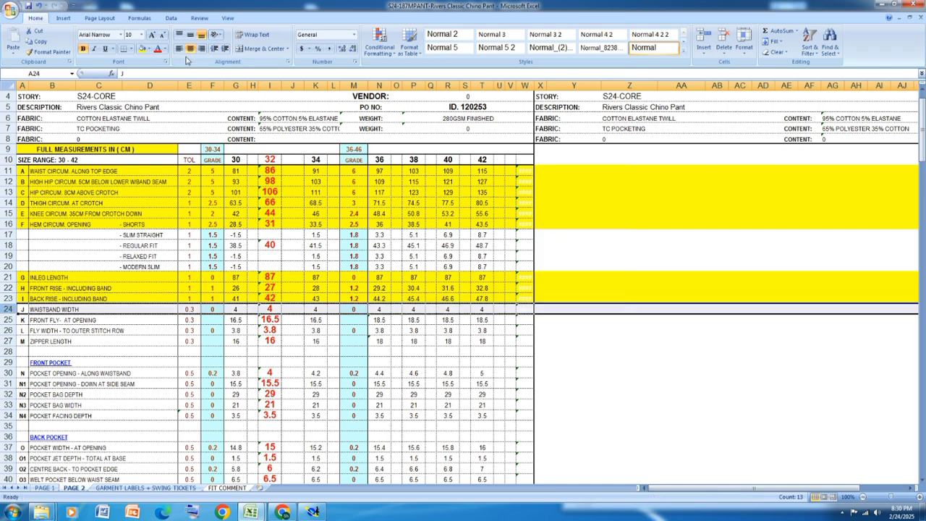
pyautogui.click(142, 49)
pyautogui.scroll(-1, 157, 275)
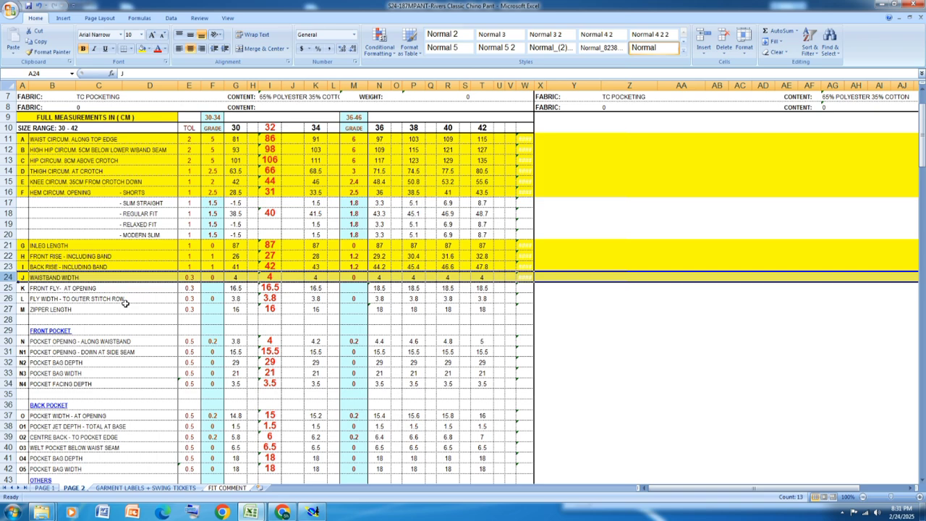
pyautogui.click(8, 288)
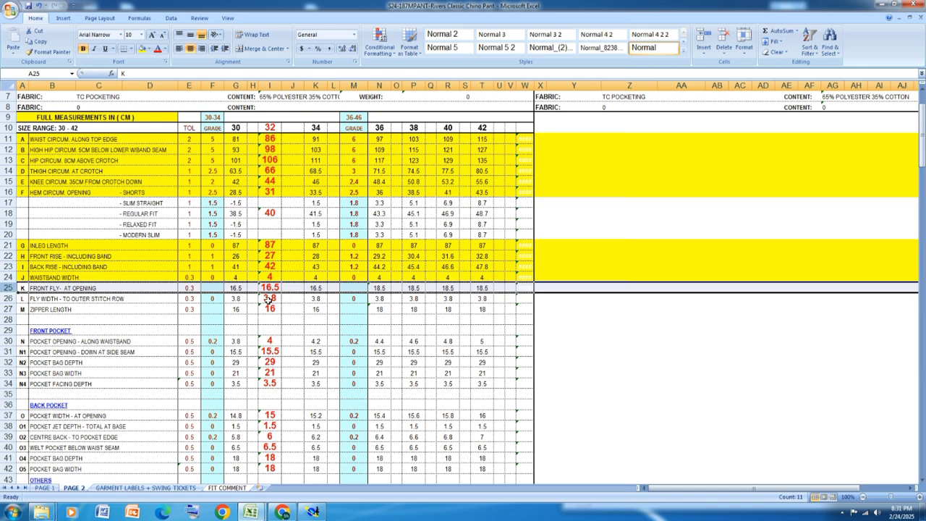
pyautogui.moveTo(8, 288); pyautogui.dragTo(9, 299)
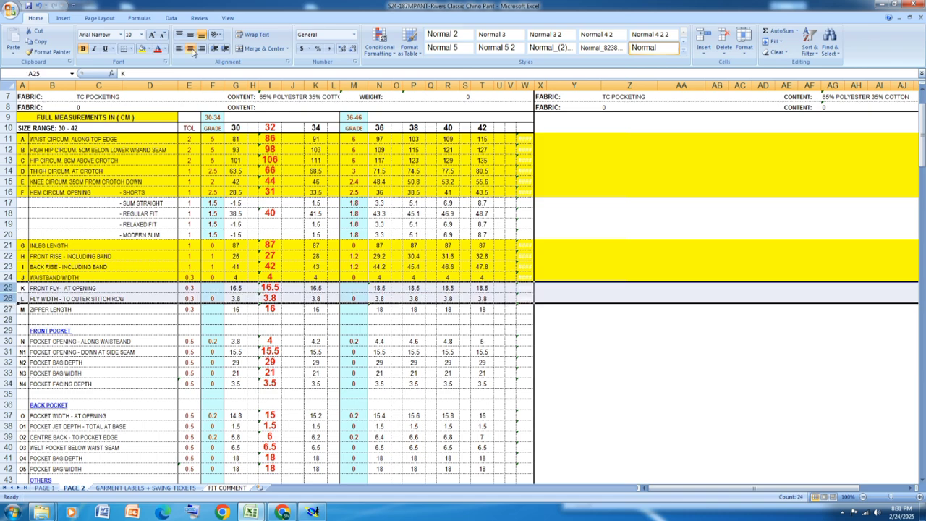
pyautogui.click(142, 49)
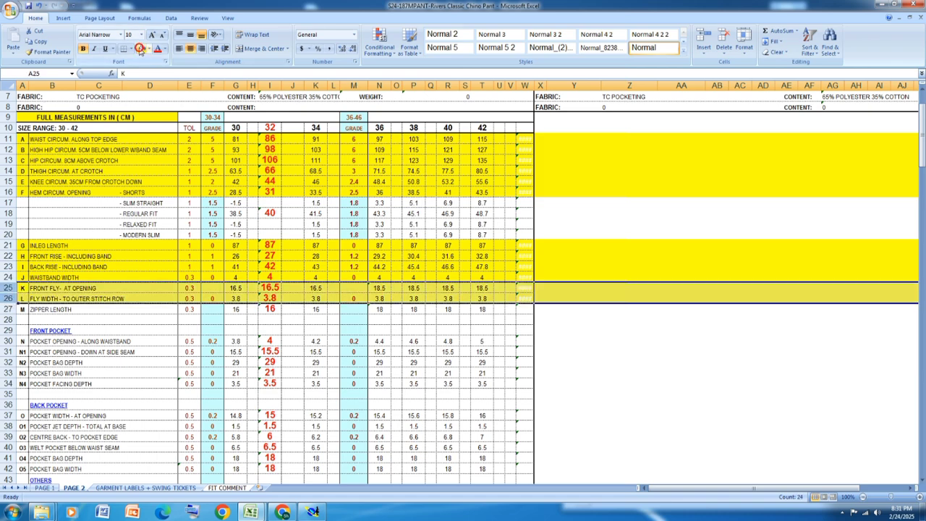
# Step: Switch to the 187 chino pant model in Modaris and add a new sheet
pyautogui.click(313, 512)
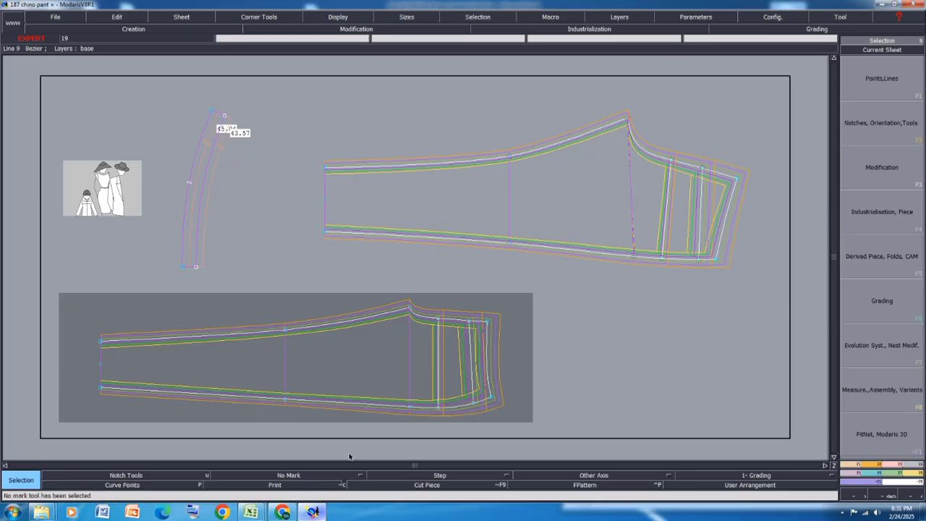
pyautogui.click(187, 18)
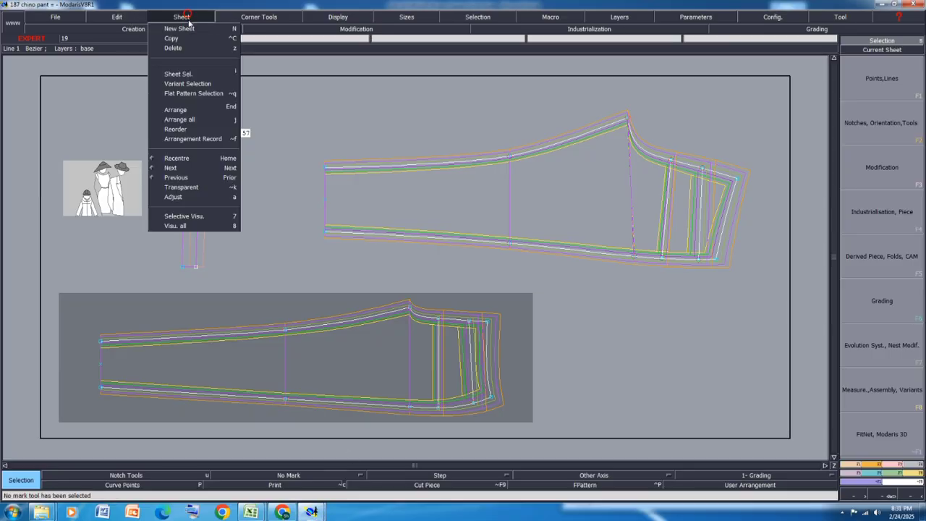
pyautogui.click(186, 30)
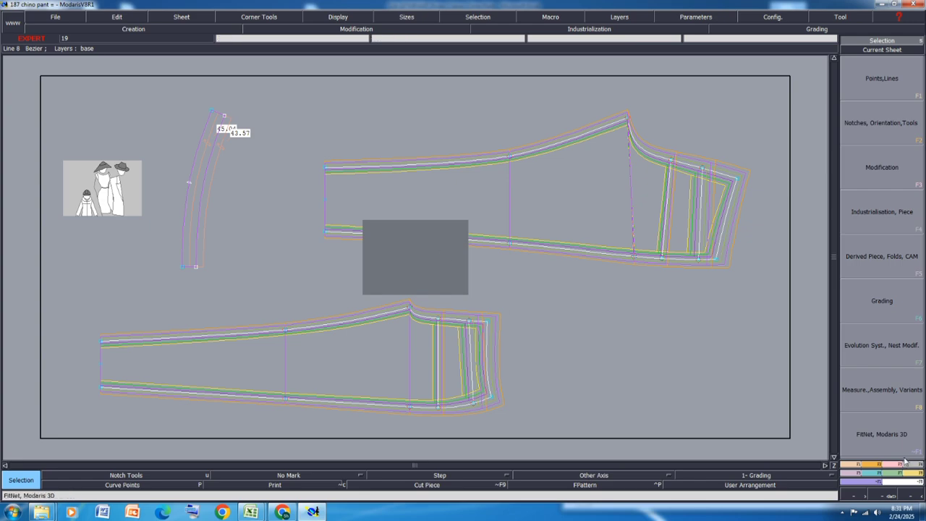
# Step: Draw a rectangle 16.5 cm wide and 3.8 cm high on the new sheet for the front fly
pyautogui.click(871, 464)
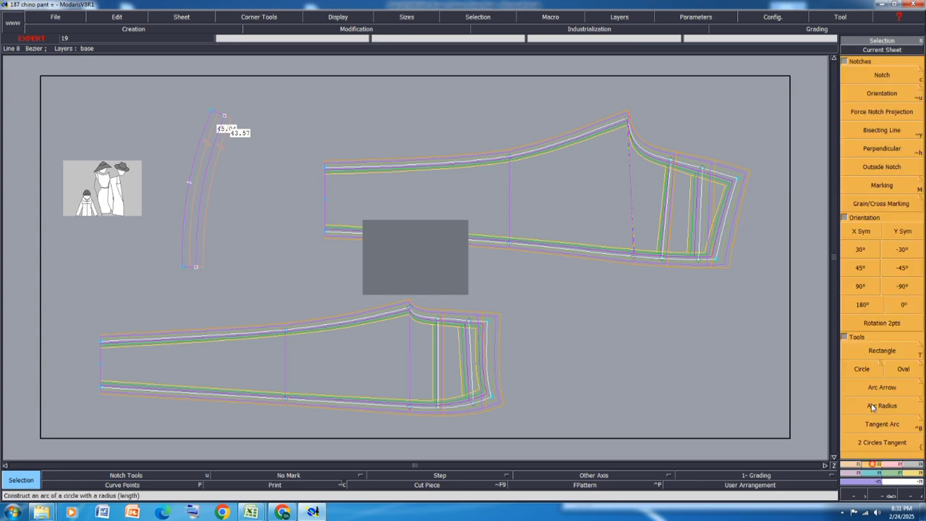
pyautogui.click(887, 351)
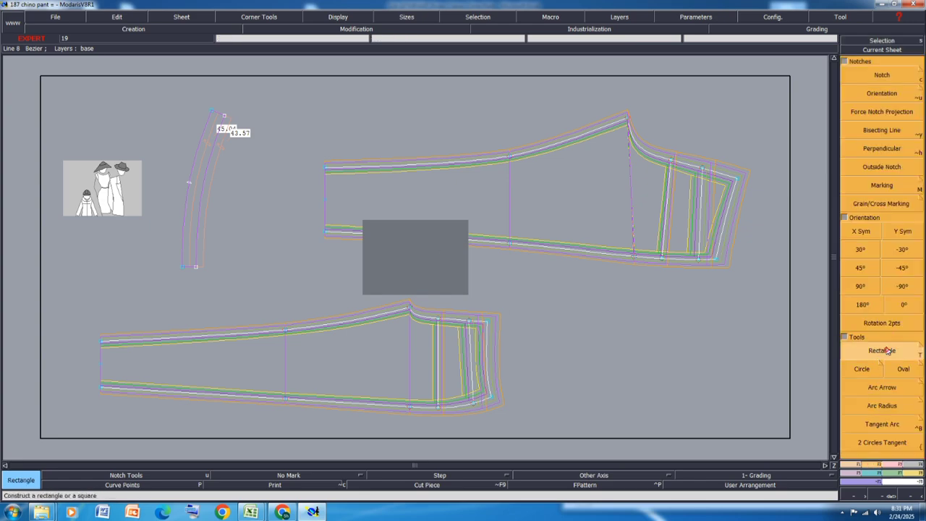
pyautogui.click(455, 241)
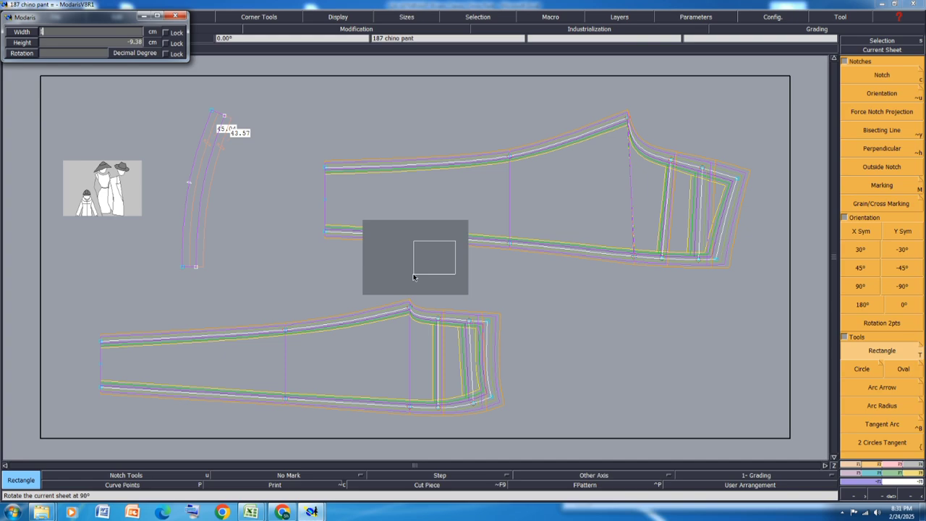
pyautogui.press('Down')
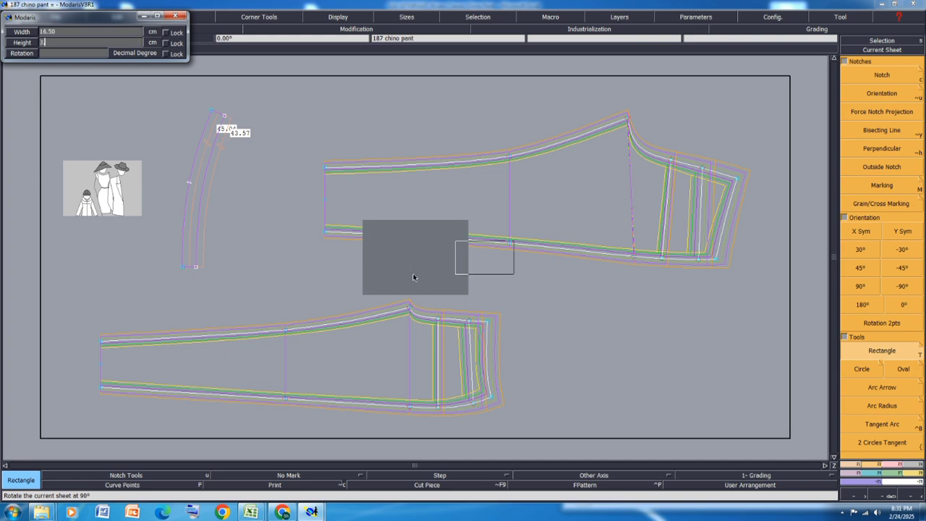
pyautogui.press('Down')
pyautogui.press('Return')
# Step: Add a developed point about 4.5 cm from the rectangle's upper-left corner and join it to the lower-left corner with a Bezier line
pyautogui.scroll(4, 512, 228)
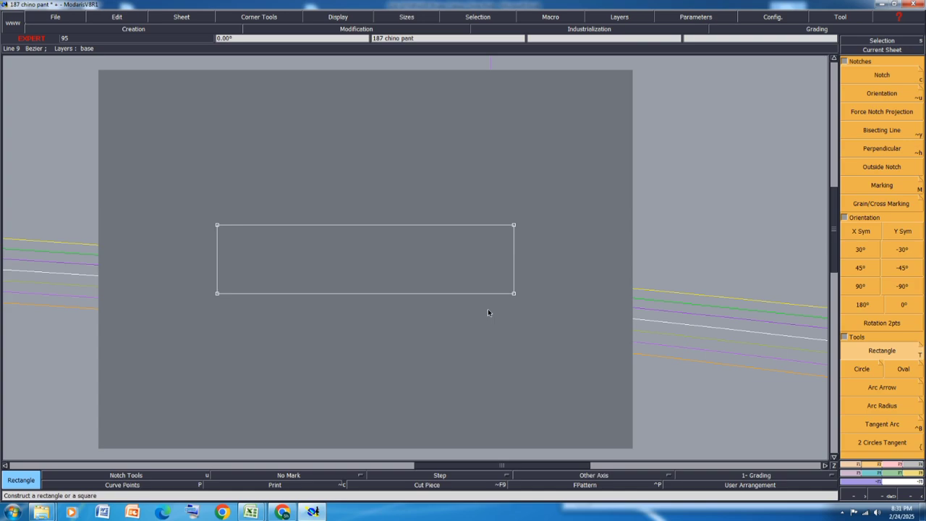
pyautogui.press('d')
pyautogui.click(217, 225)
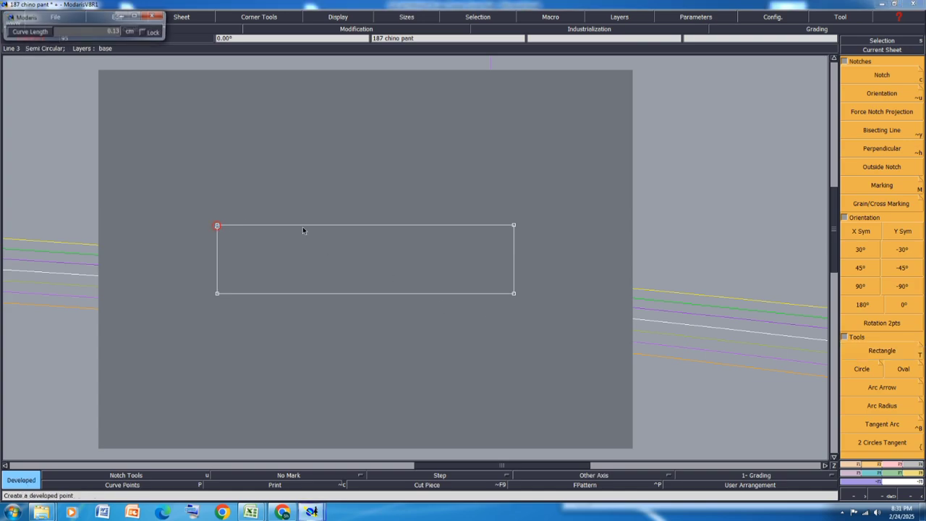
pyautogui.click(299, 225)
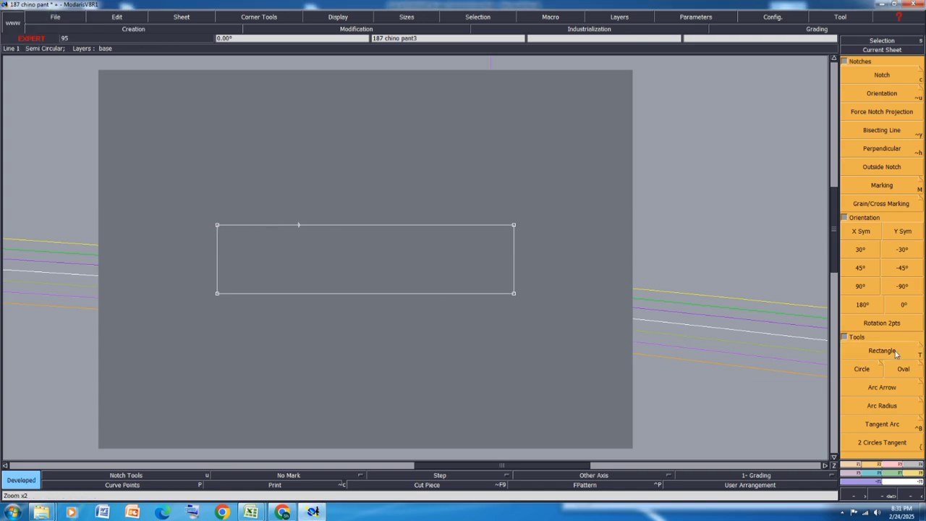
pyautogui.press('b')
pyautogui.click(217, 293)
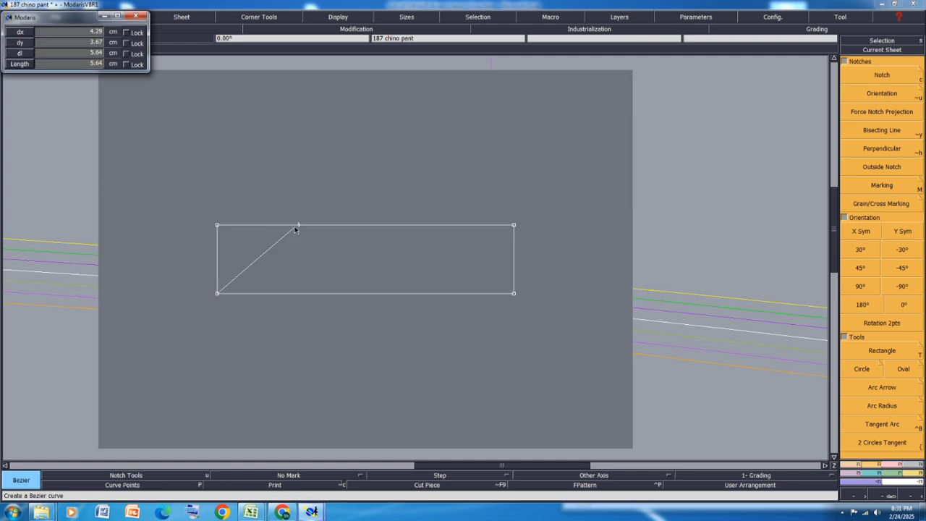
pyautogui.click(299, 225)
# Step: Display the curve handles and reshape the diagonal into a rounded fly curve that runs smoothly into the rectangle's upper edge
pyautogui.click(337, 17)
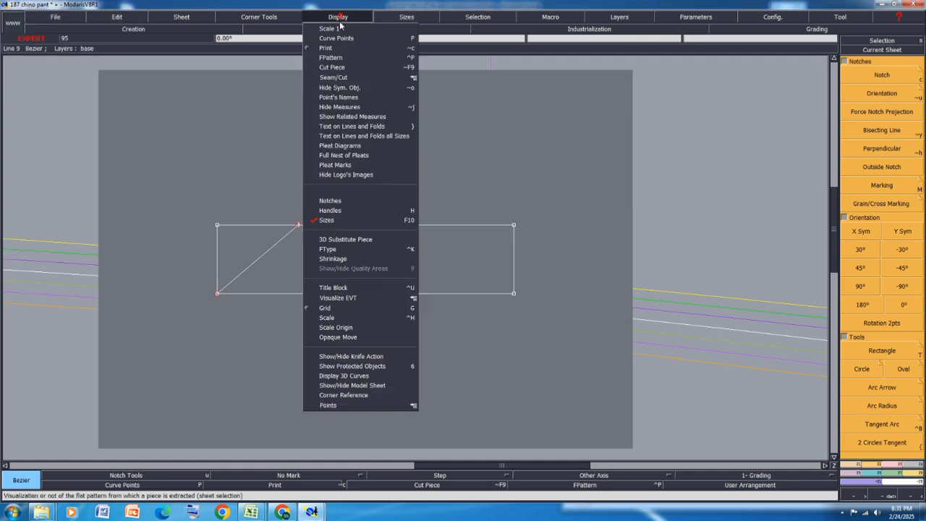
pyautogui.click(333, 208)
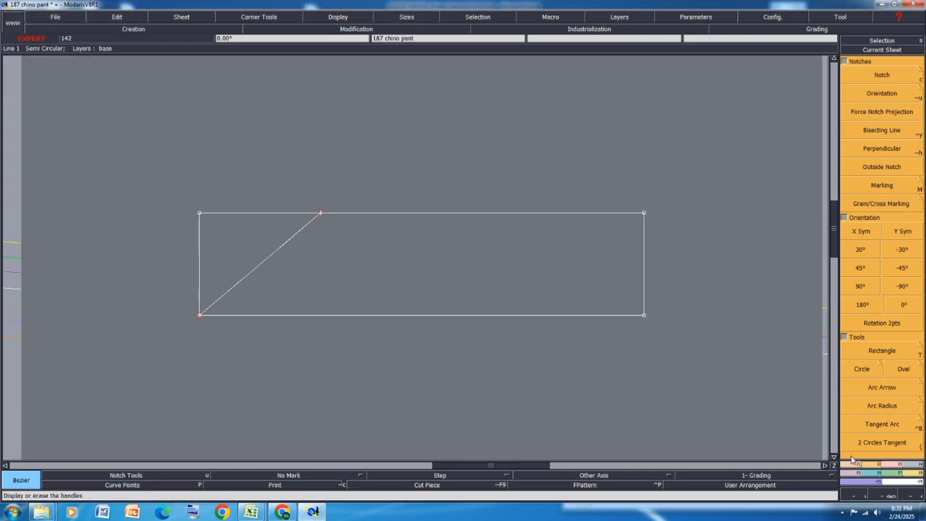
pyautogui.click(891, 464)
pyautogui.click(882, 224)
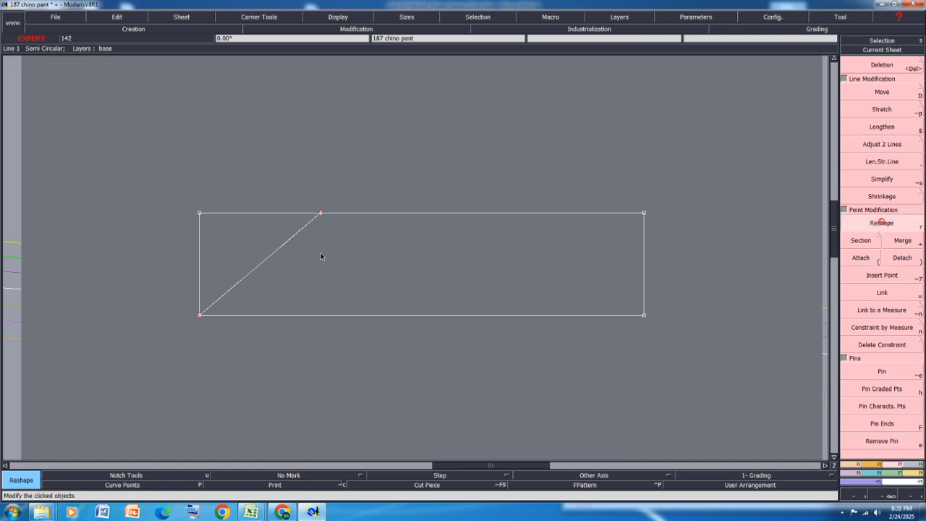
pyautogui.scroll(3, 285, 244)
pyautogui.click(285, 244)
pyautogui.click(225, 198)
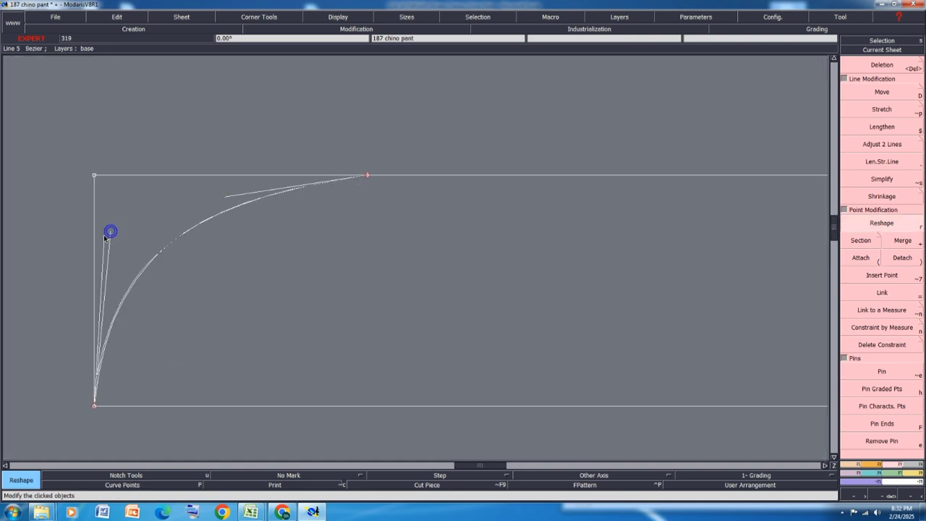
pyautogui.click(105, 236)
pyautogui.moveTo(225, 197); pyautogui.dragTo(225, 176)
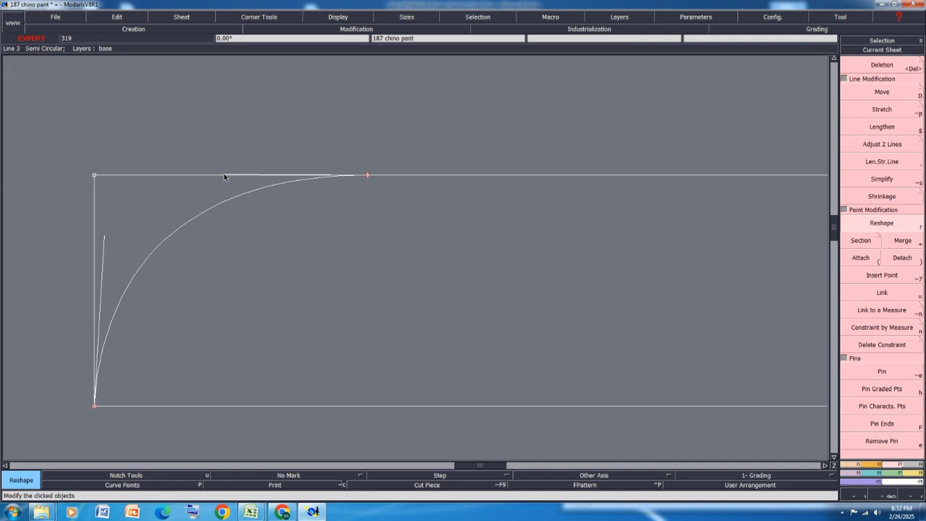
# Step: Save the model and arrange all the sheets automatically on the desk
pyautogui.scroll(-2, 152, 176)
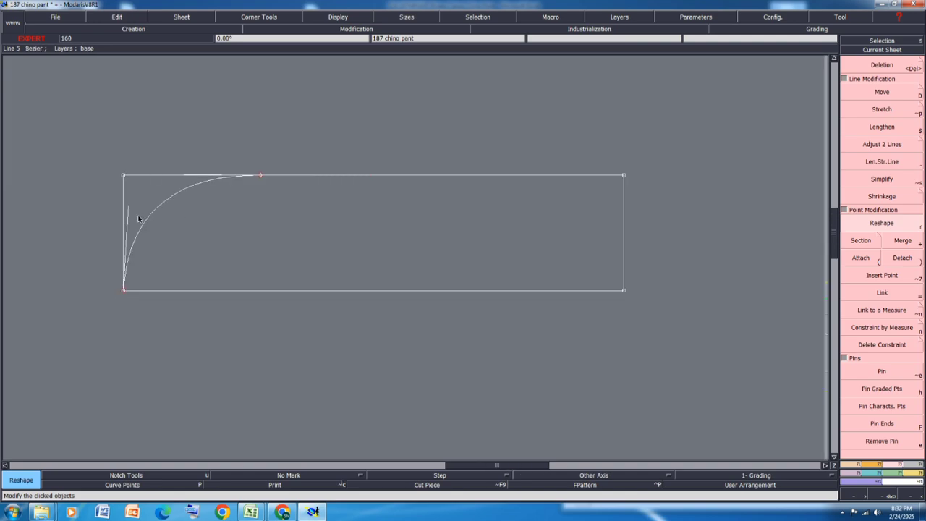
pyautogui.scroll(-2, 145, 204)
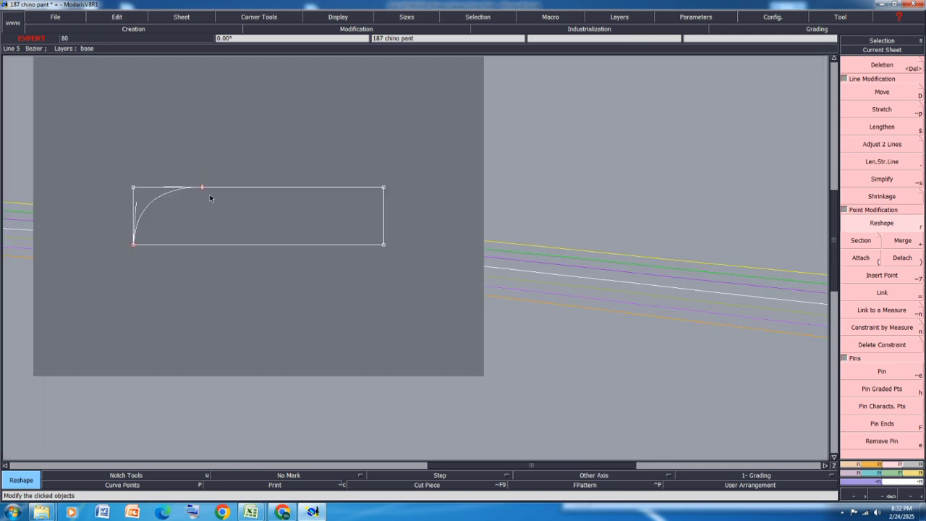
pyautogui.hotkey('ctrl', 's')
pyautogui.press('Return')
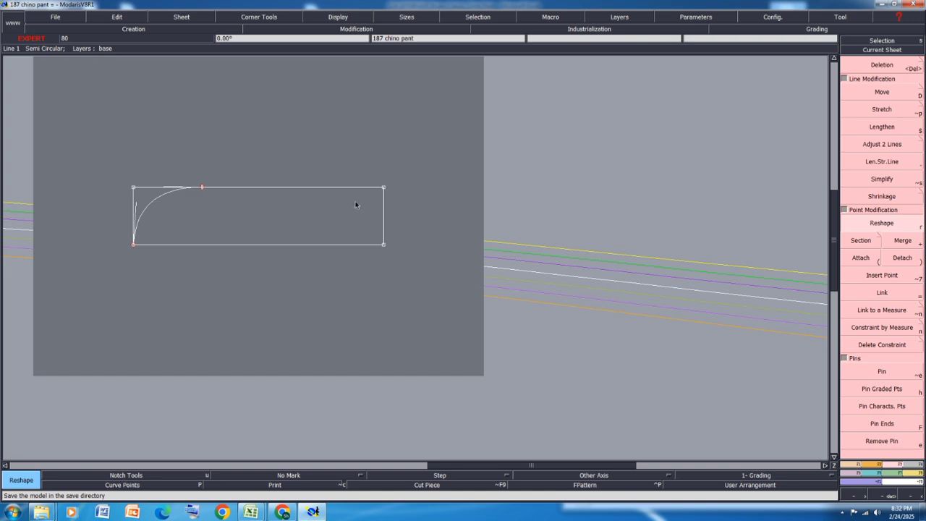
pyautogui.press('j')
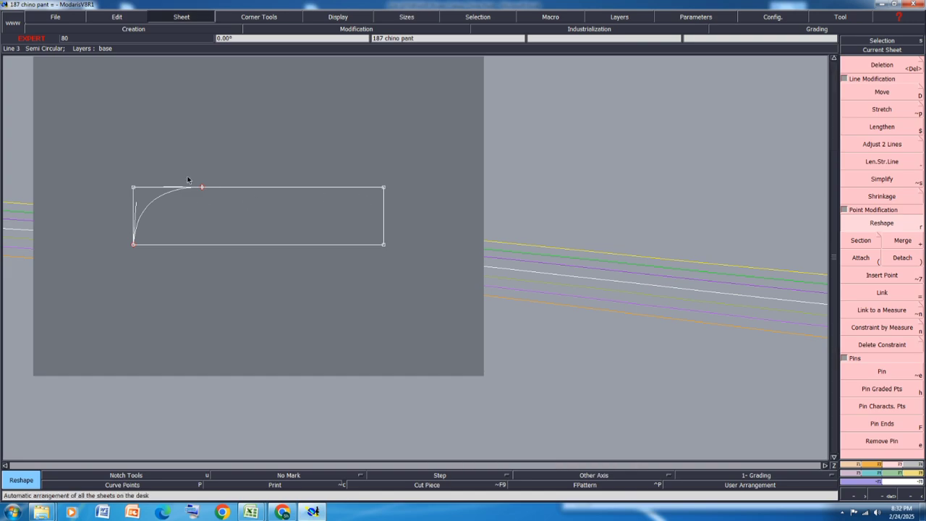
# Step: Insert the developed point at the fly curve's upper end into the rectangle's edge and pin the characteristic points
pyautogui.scroll(3, 623, 391)
pyautogui.scroll(1, 673, 373)
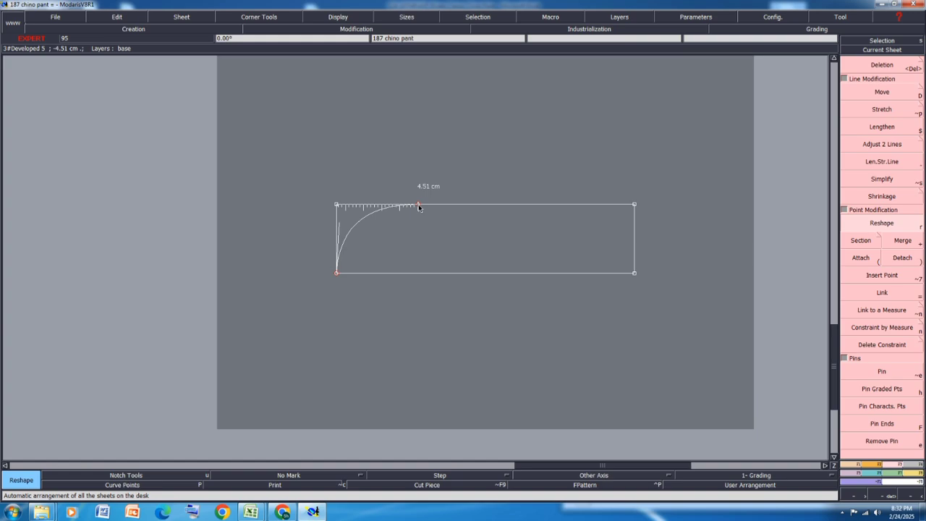
pyautogui.hotkey('shift', '7')
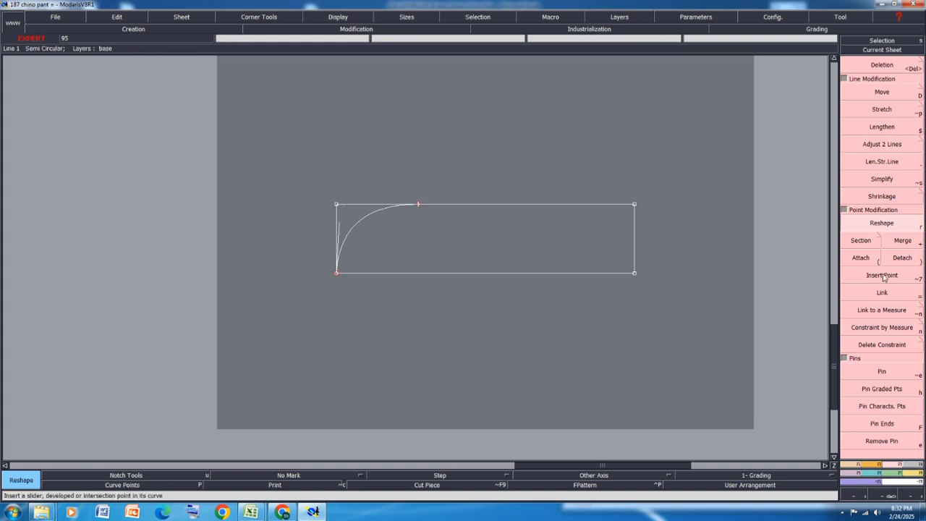
pyautogui.click(418, 204)
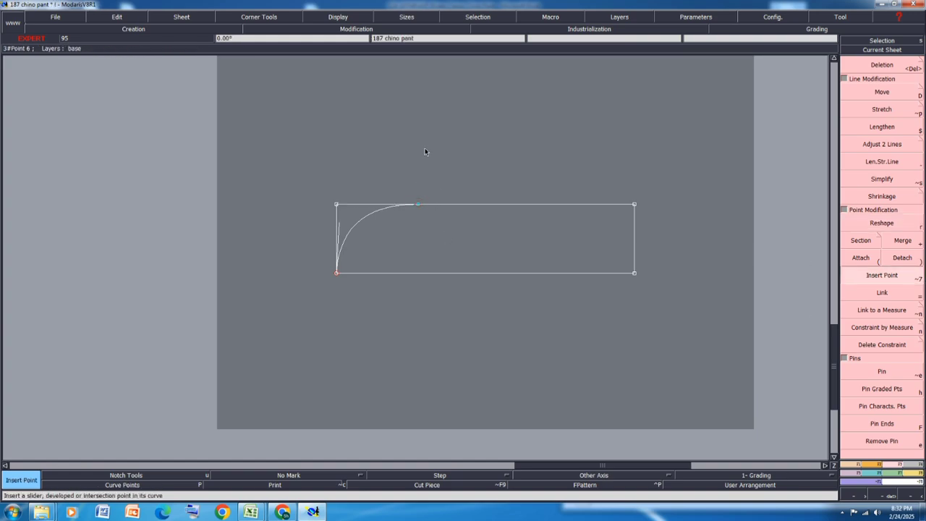
pyautogui.click(904, 417)
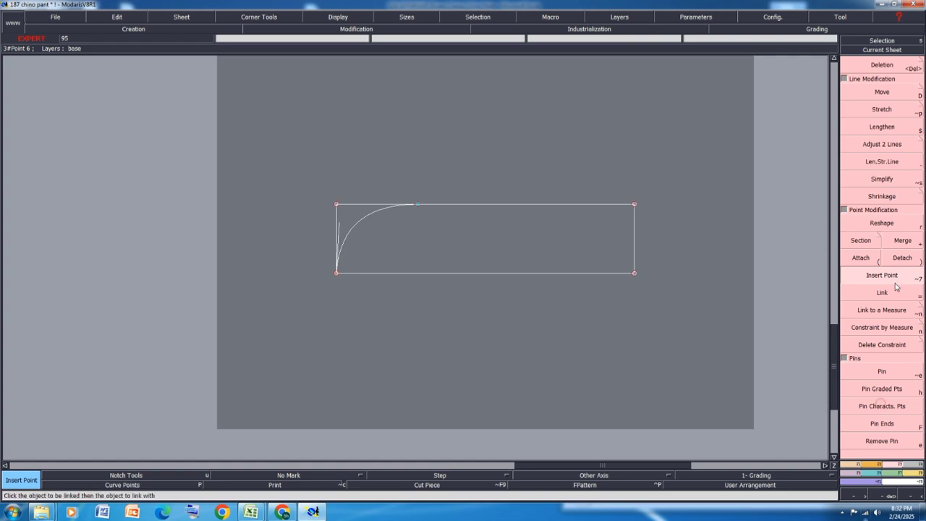
# Step: Move the fly rectangle's upper-left corner horizontally by -1.00 cm
pyautogui.click(878, 95)
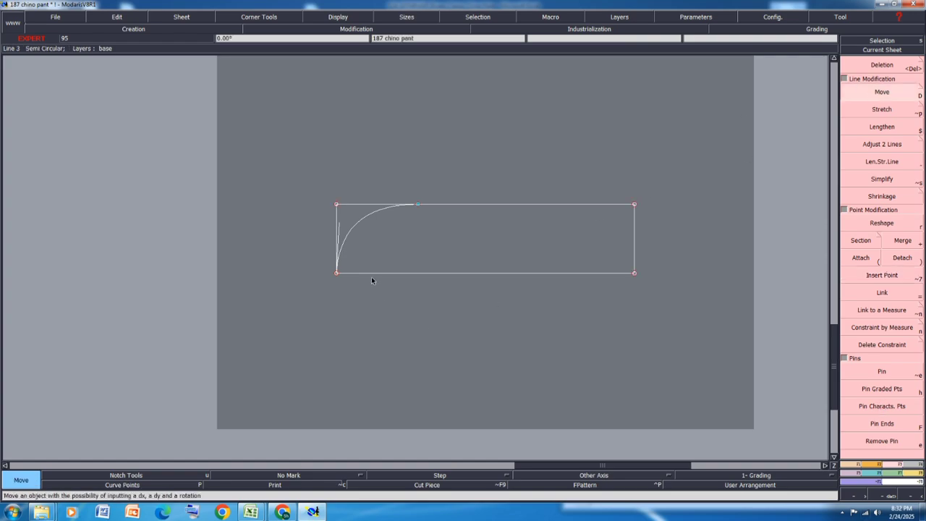
pyautogui.click(335, 206)
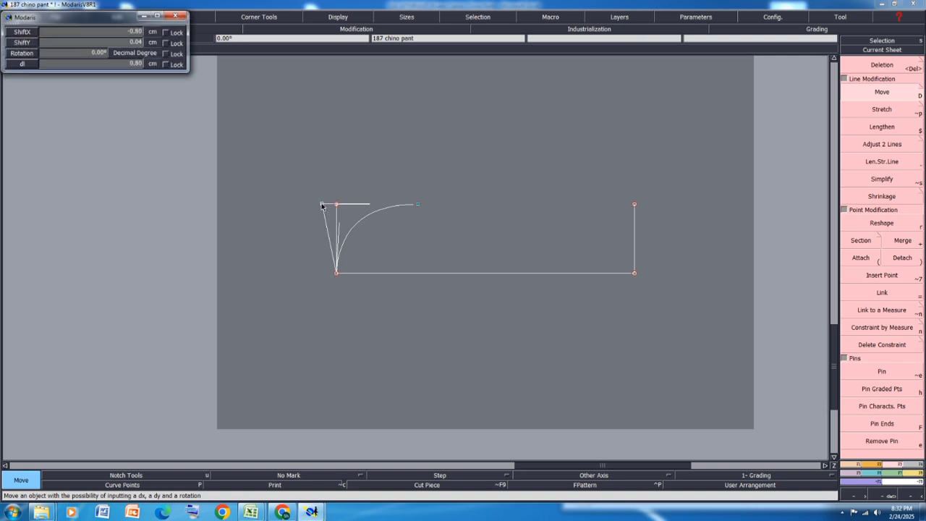
pyautogui.write('-1.00')
pyautogui.press('Return')
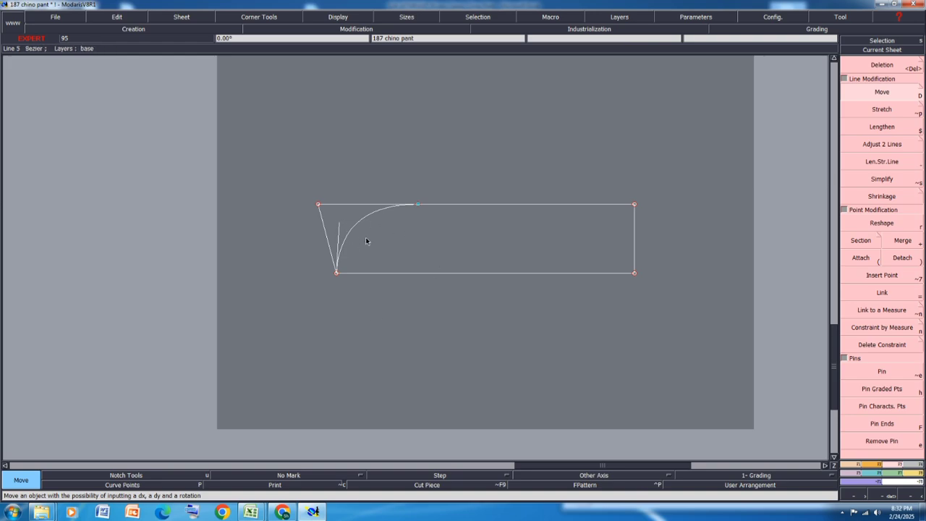
# Step: Display the fly piece's size nest and check the front fly measurements across the sizes in the Excel specification
pyautogui.hotkey('alt', 'c')
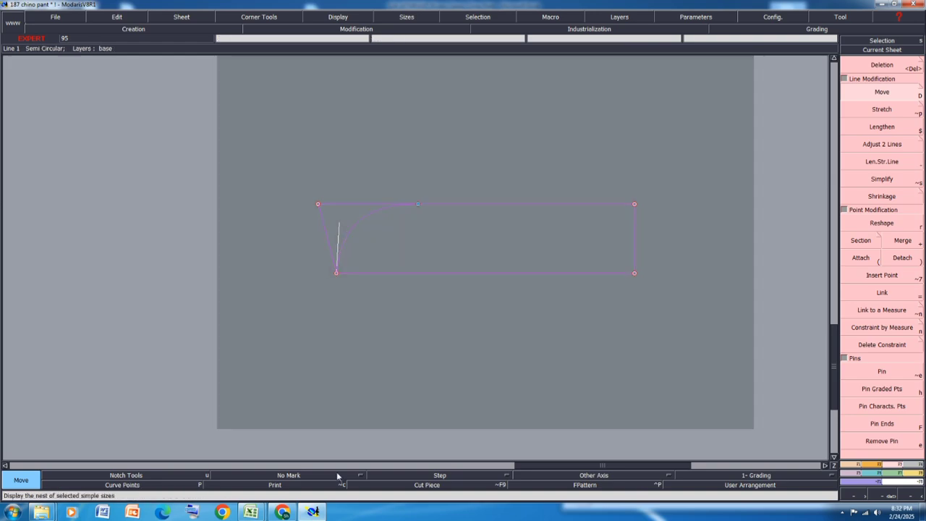
pyautogui.moveTo(262, 507)
pyautogui.click(304, 463)
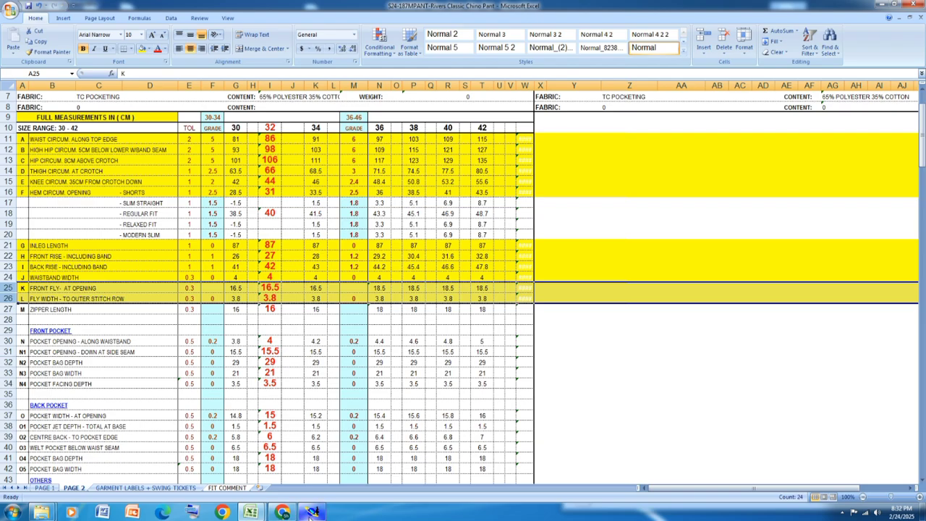
pyautogui.click(313, 512)
# Step: Grade the fly rectangle's upper-right corner in X to follow the front fly opening measurements in the specification
pyautogui.click(869, 476)
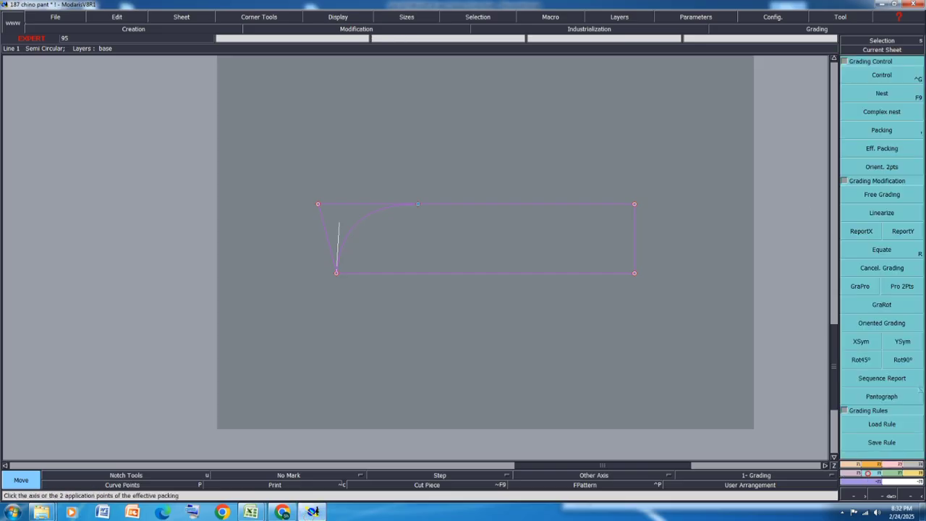
pyautogui.click(901, 77)
pyautogui.click(634, 204)
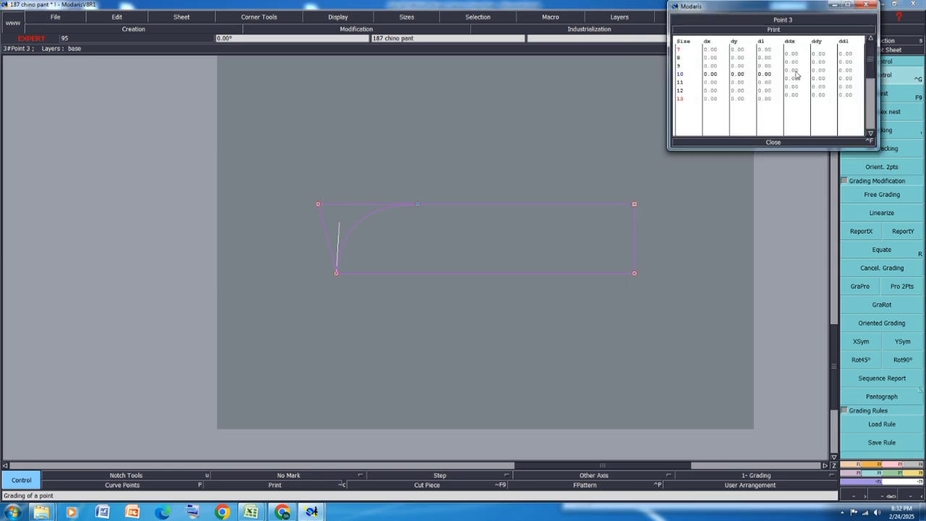
pyautogui.click(795, 72)
pyautogui.press('Return')
pyautogui.click(773, 143)
# Step: Report the upper-right corner's X grading to the fly's lower-right corner and show all the sheets
pyautogui.click(861, 231)
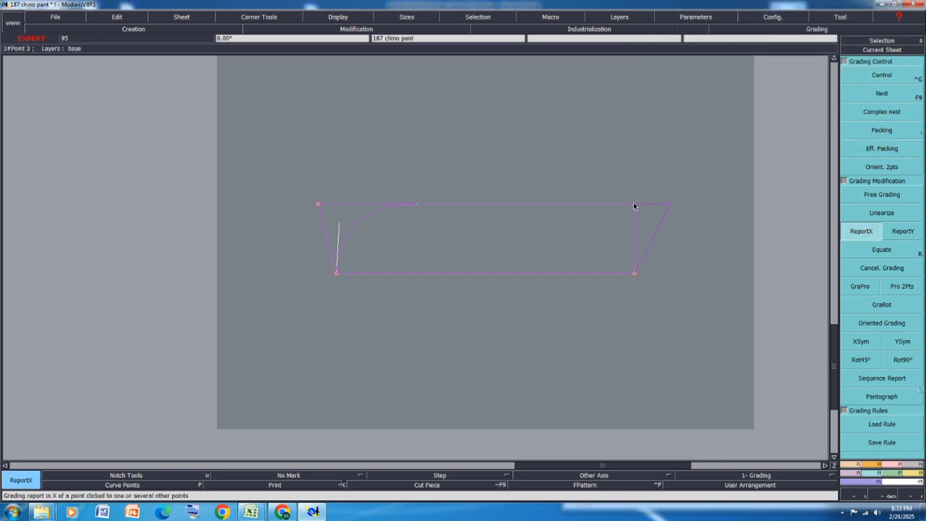
pyautogui.click(634, 204)
pyautogui.press('j')
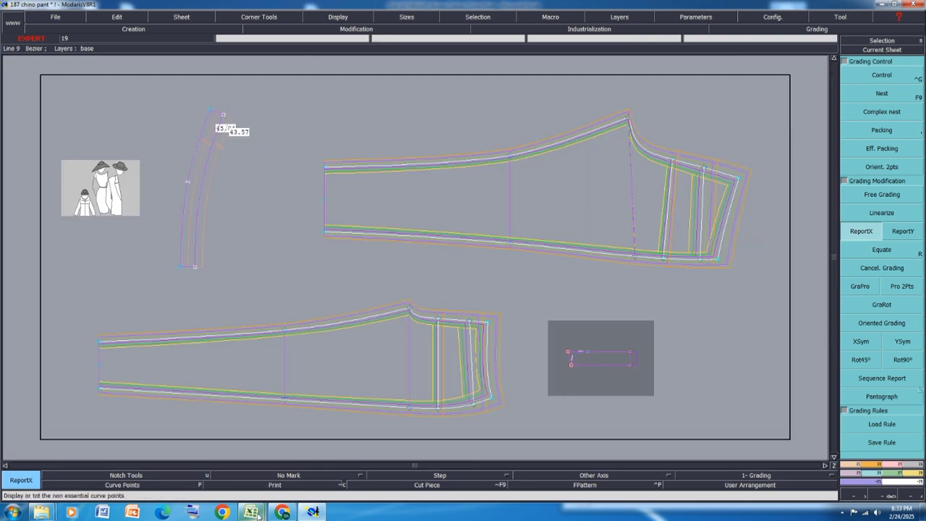
# Step: Switch to the Excel specification and highlight the Zipper Length row in yellow
pyautogui.moveTo(251, 511)
pyautogui.click(326, 441)
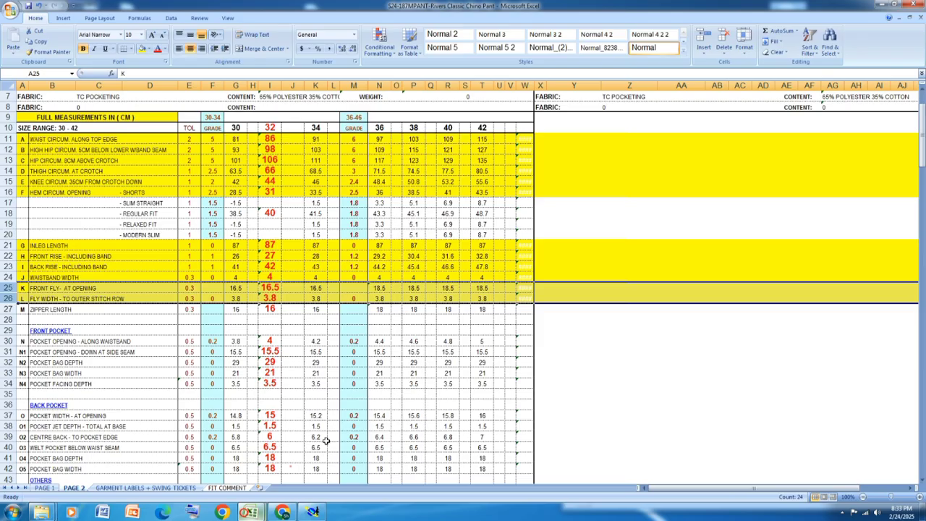
pyautogui.scroll(-1, 72, 274)
pyautogui.click(9, 277)
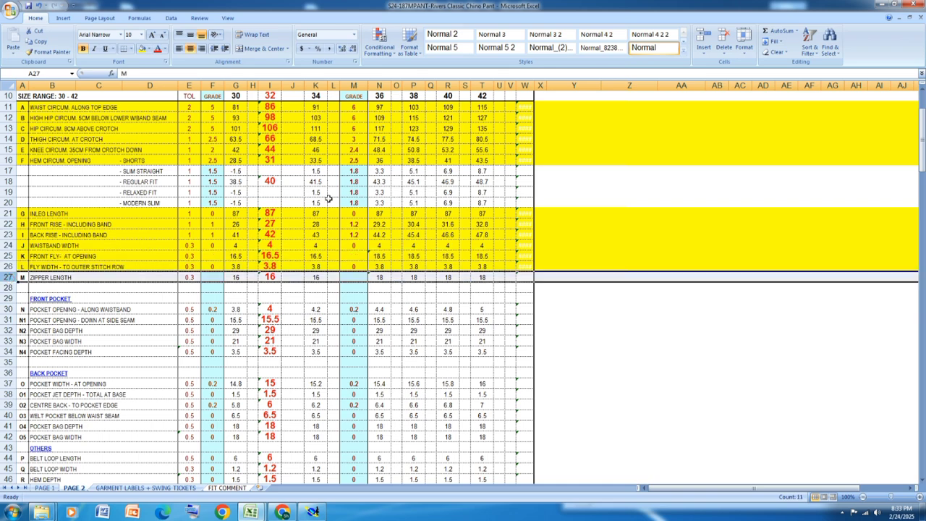
pyautogui.click(143, 48)
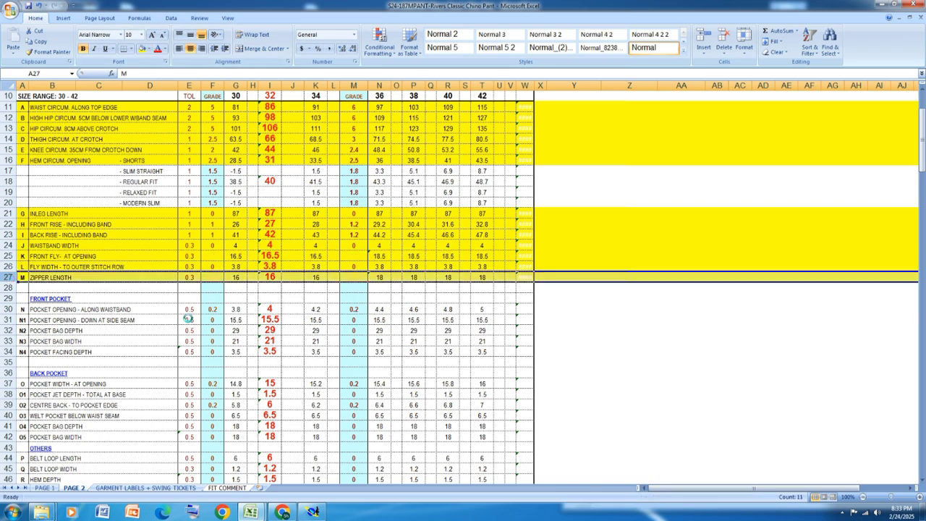
# Step: Highlight the front pocket's Pocket Opening - Along Waistband row in yellow
pyautogui.scroll(-1, 166, 288)
pyautogui.click(9, 277)
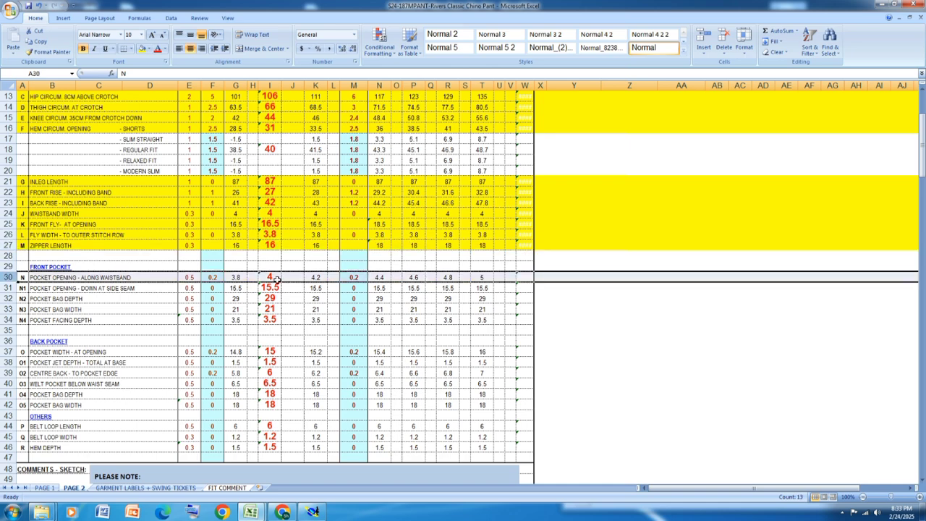
pyautogui.click(142, 48)
# Step: Switch to Modaris and turn off the size nest display for all the sheets
pyautogui.click(312, 512)
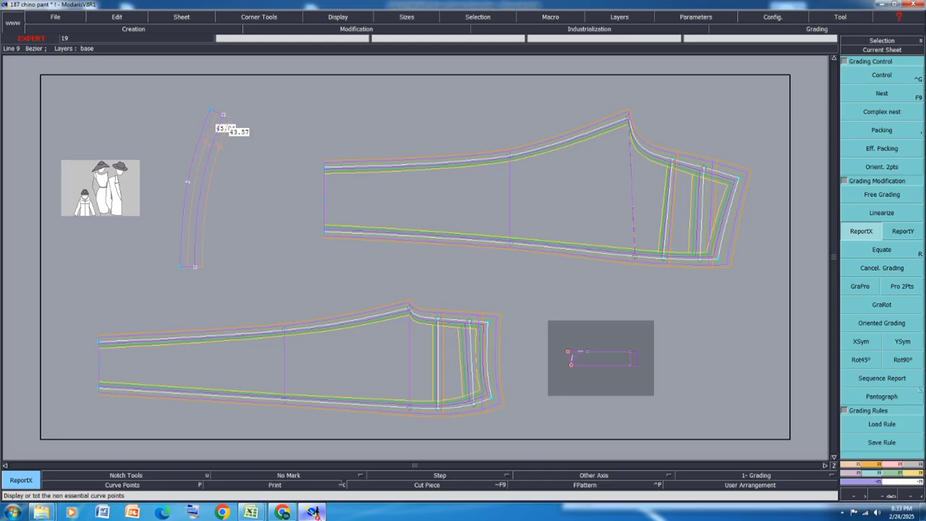
pyautogui.scroll(3, 484, 412)
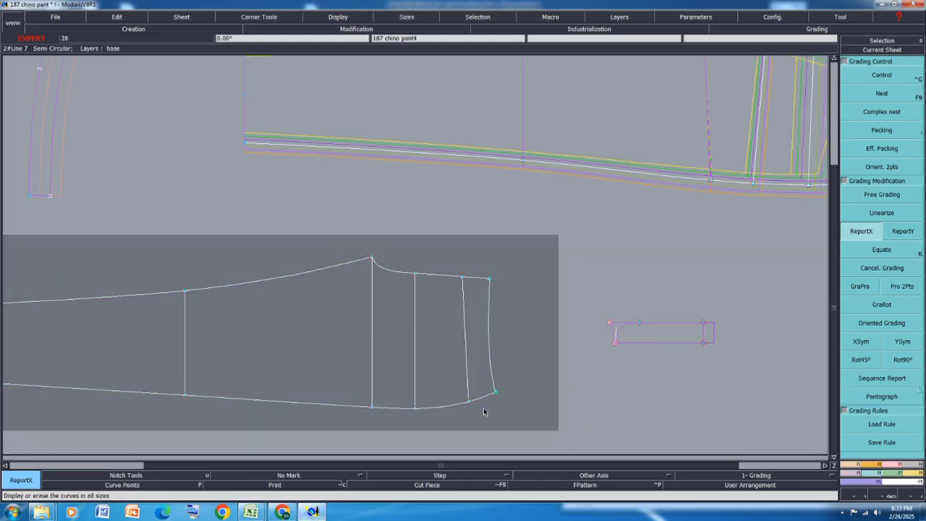
pyautogui.hotkey('ctrl', 'a')
pyautogui.press('F9')
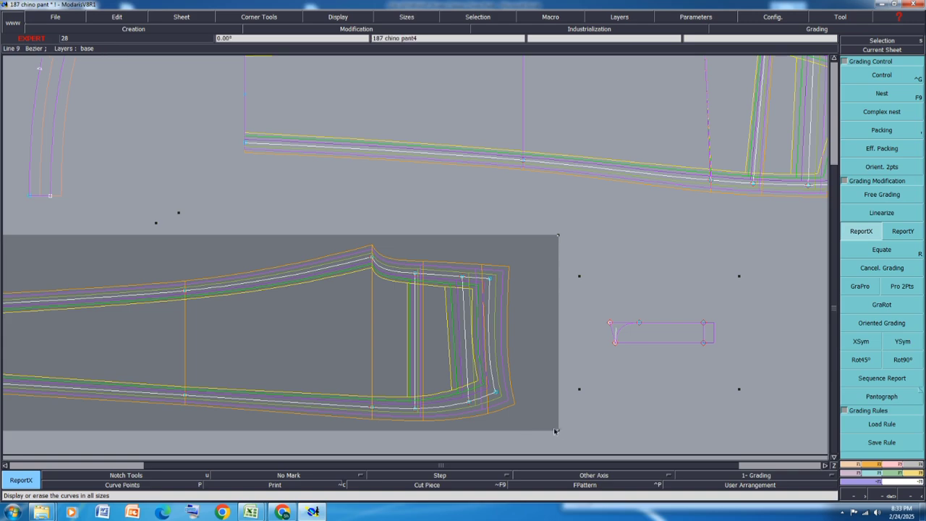
pyautogui.press('F9')
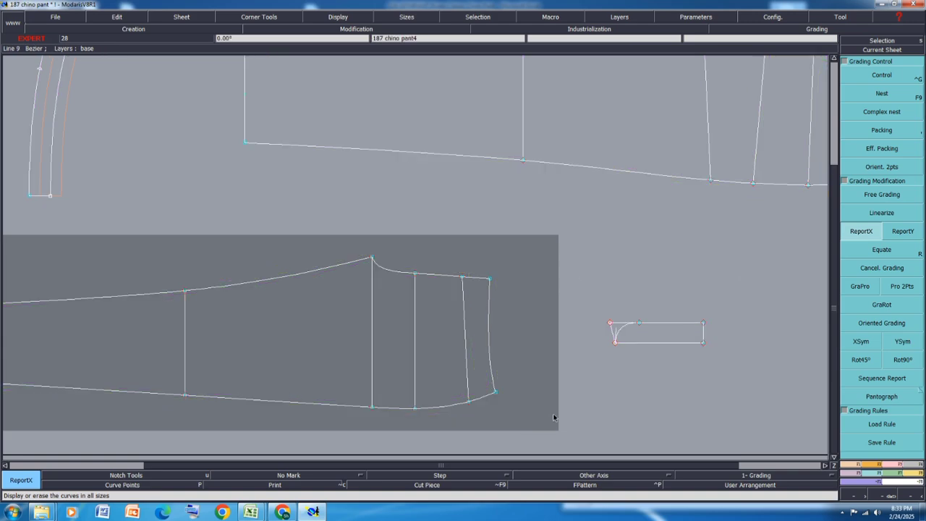
# Step: Add a developed point on the front panel's waistline about 4 cm from the side seam corner
pyautogui.click(853, 464)
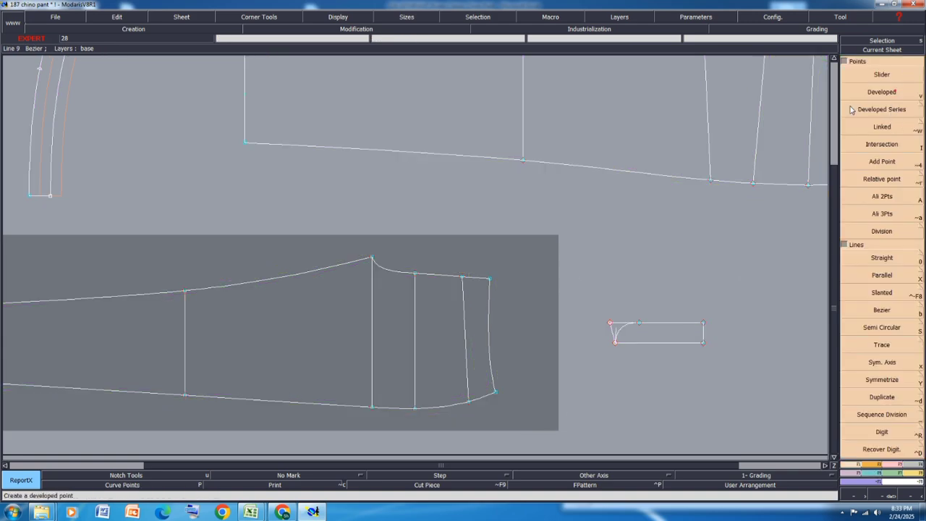
pyautogui.click(894, 93)
pyautogui.click(496, 394)
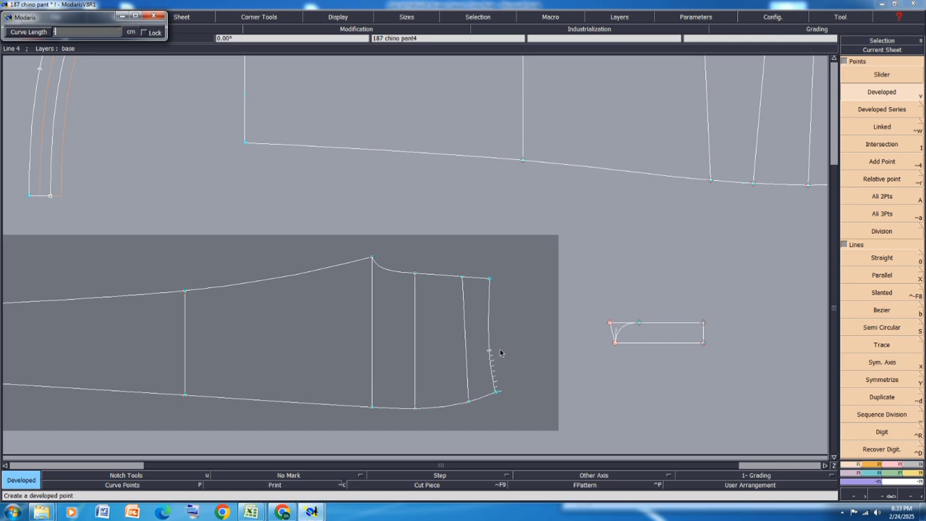
pyautogui.press('Return')
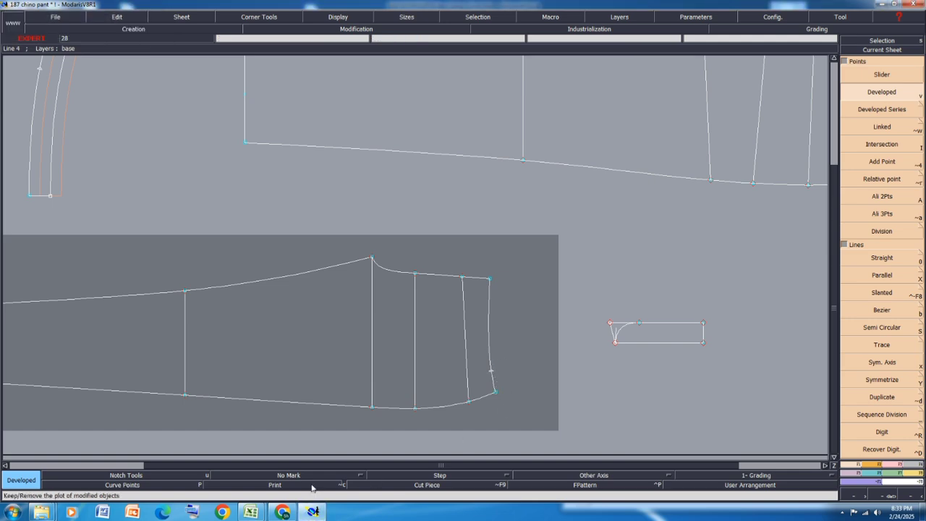
# Step: Switch to the Excel specification and highlight the Pocket Opening - Down At Side Seam row in yellow
pyautogui.moveTo(254, 512)
pyautogui.click(282, 471)
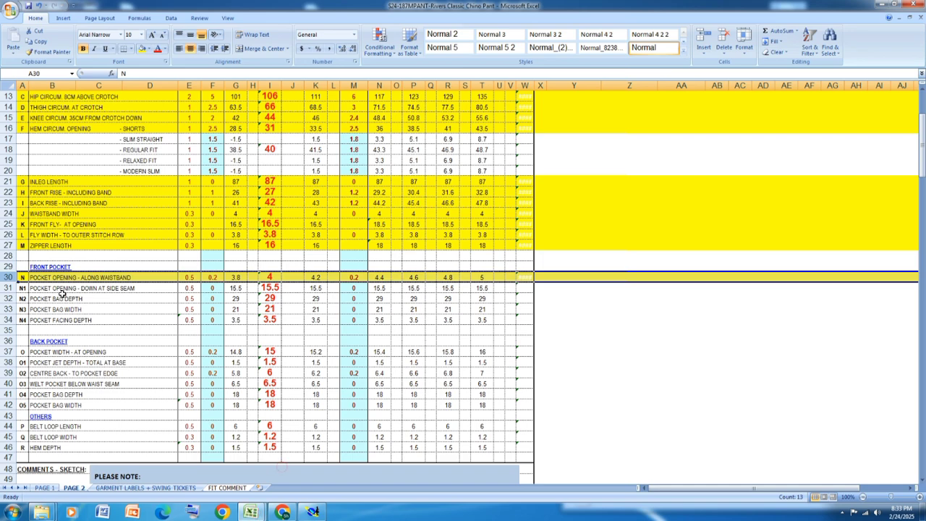
pyautogui.click(8, 288)
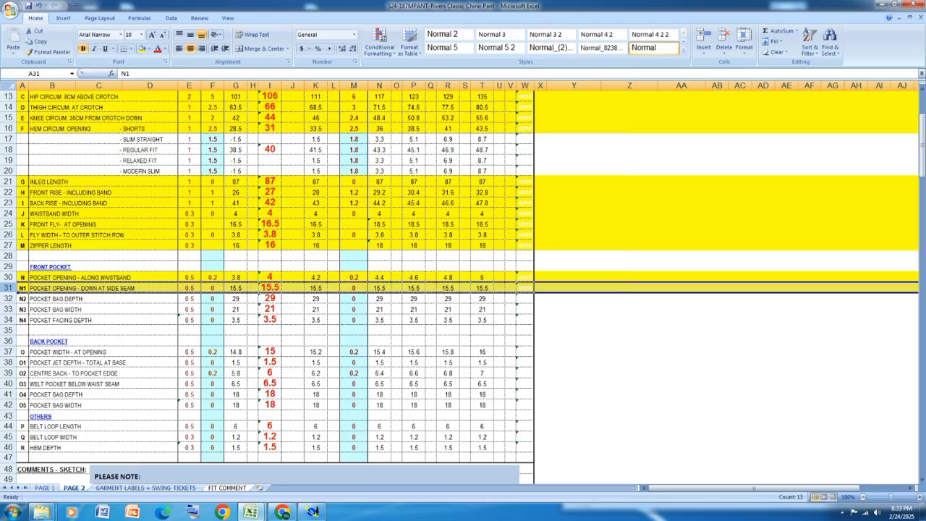
# Step: Back in Modaris, add a developed point on the front panel's side seam at a curve length of -15.50 cm from the waist corner
pyautogui.click(313, 512)
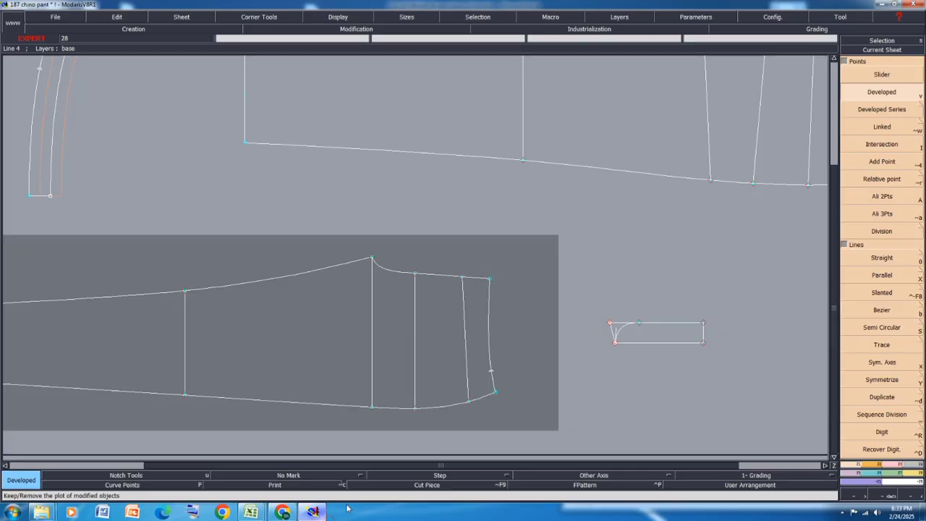
pyautogui.click(496, 395)
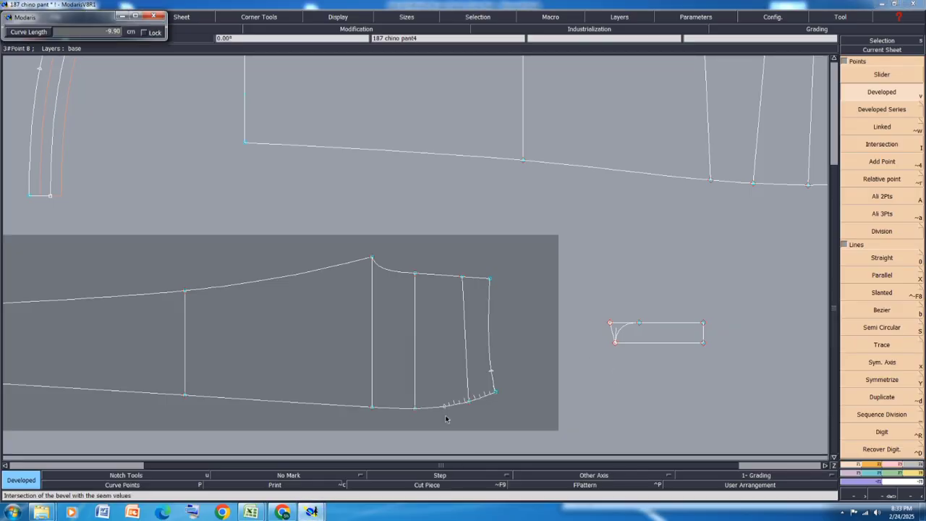
pyautogui.write('-15.50')
pyautogui.press('Return')
# Step: Draw a Bezier line for the pocket opening from the waistline's developed point to the side seam's developed point
pyautogui.scroll(2, 478, 387)
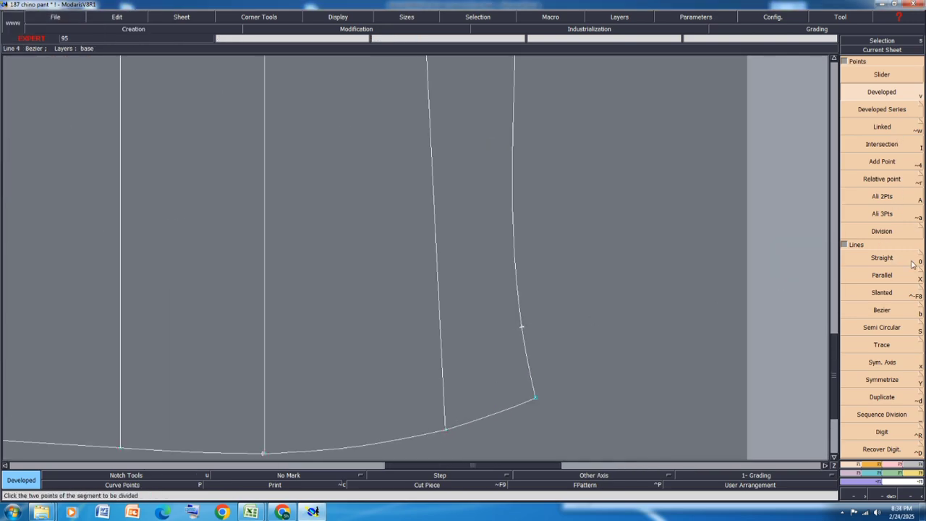
pyautogui.click(893, 311)
pyautogui.scroll(-2, 496, 288)
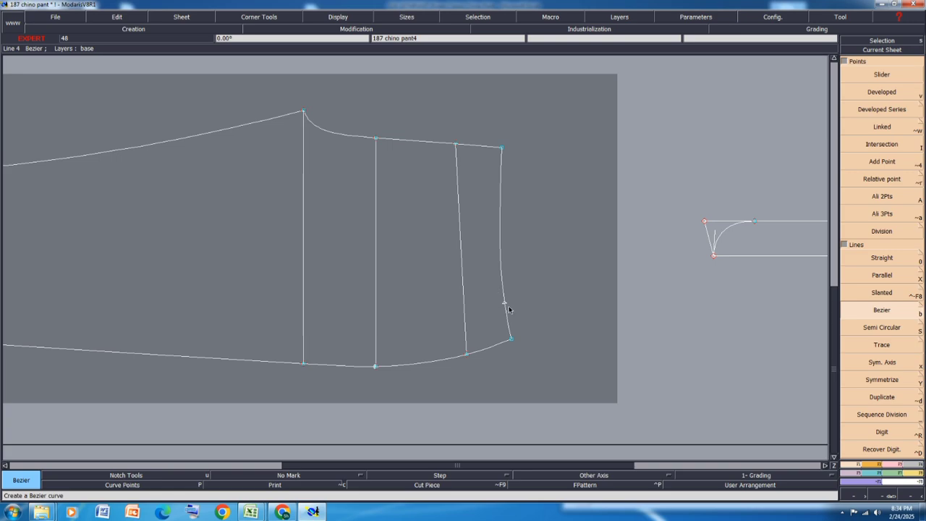
pyautogui.click(506, 305)
pyautogui.scroll(3, 423, 359)
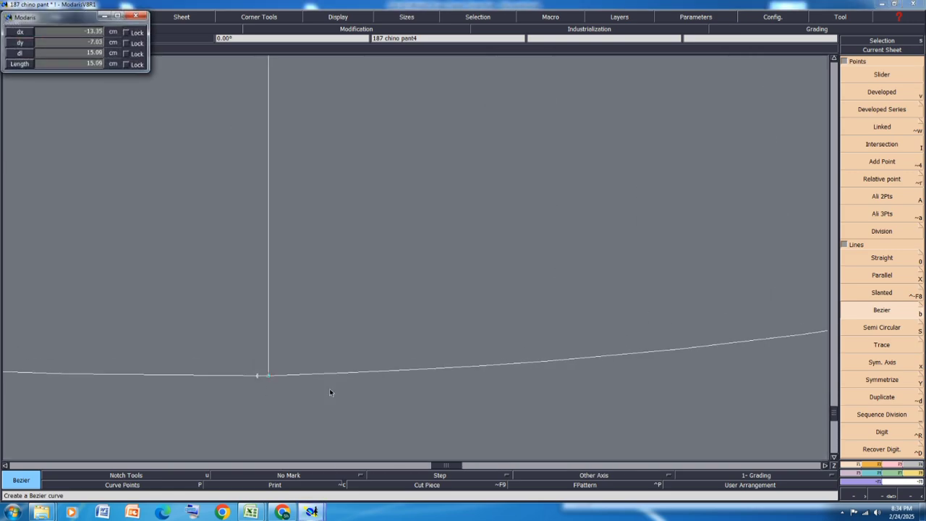
pyautogui.click(242, 369)
pyautogui.scroll(-2, 242, 369)
# Step: Save the model, continuing past the anomaly dialog, and show all the sheets
pyautogui.hotkey('ctrl', 's')
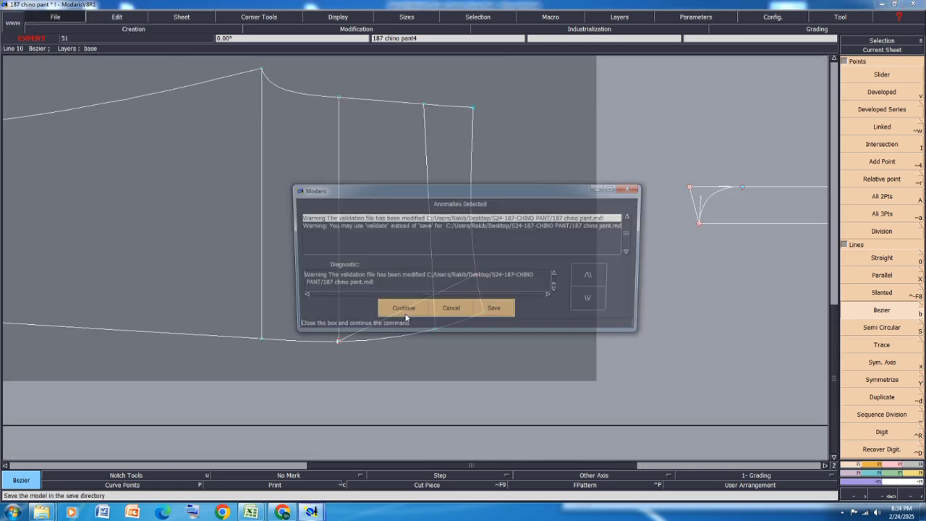
pyautogui.click(396, 316)
pyautogui.press('j')
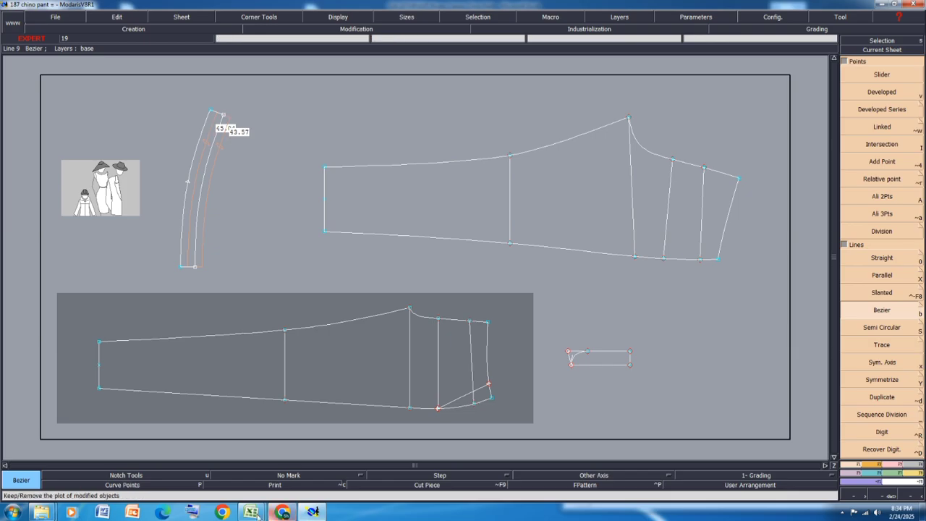
# Step: Switch to the Excel specification and highlight the front pocket's Pocket Facing Depth row in yellow
pyautogui.moveTo(253, 512)
pyautogui.click(300, 477)
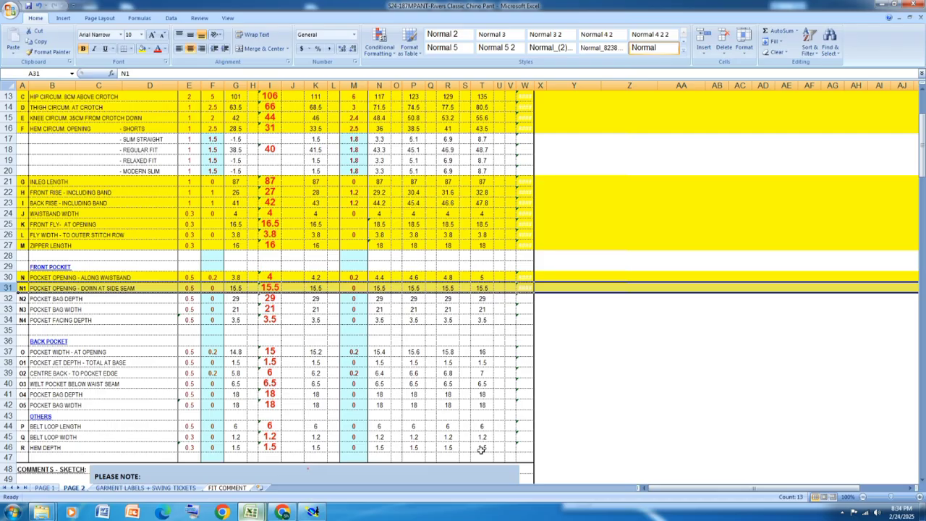
pyautogui.click(8, 299)
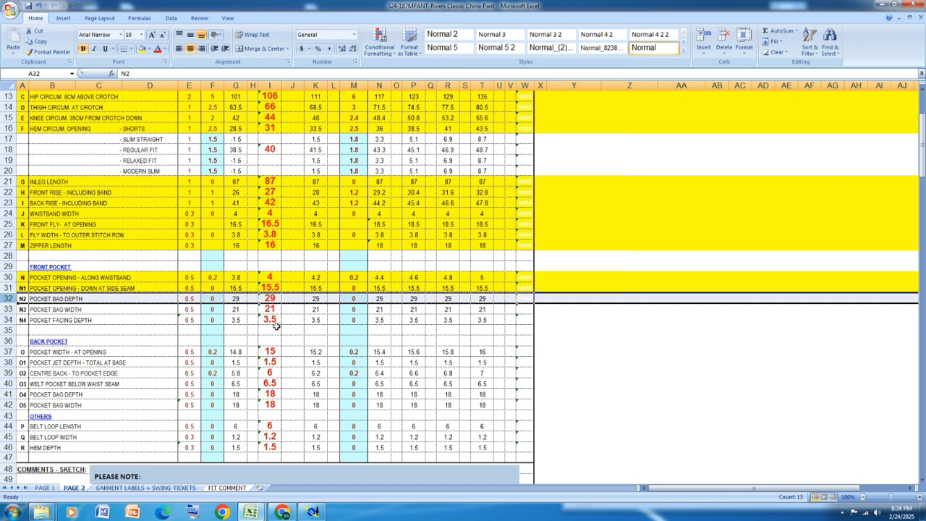
pyautogui.click(8, 320)
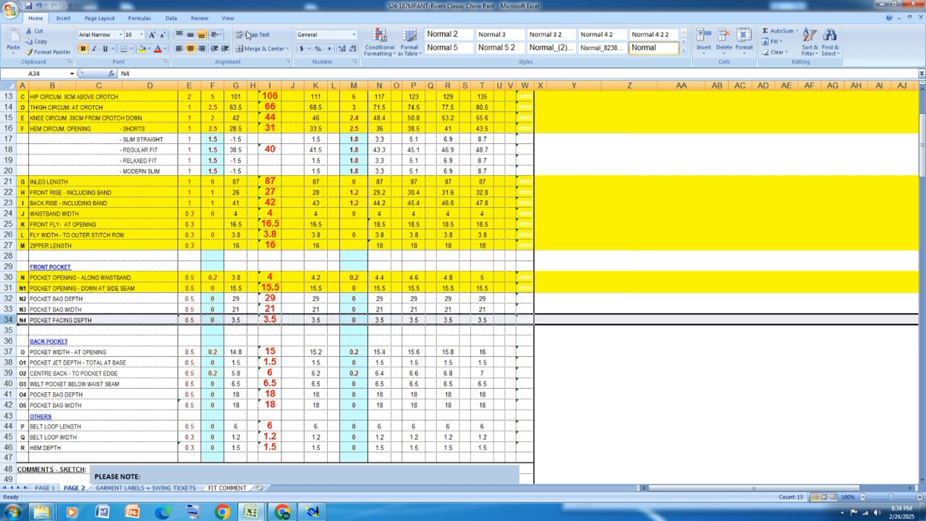
pyautogui.click(143, 48)
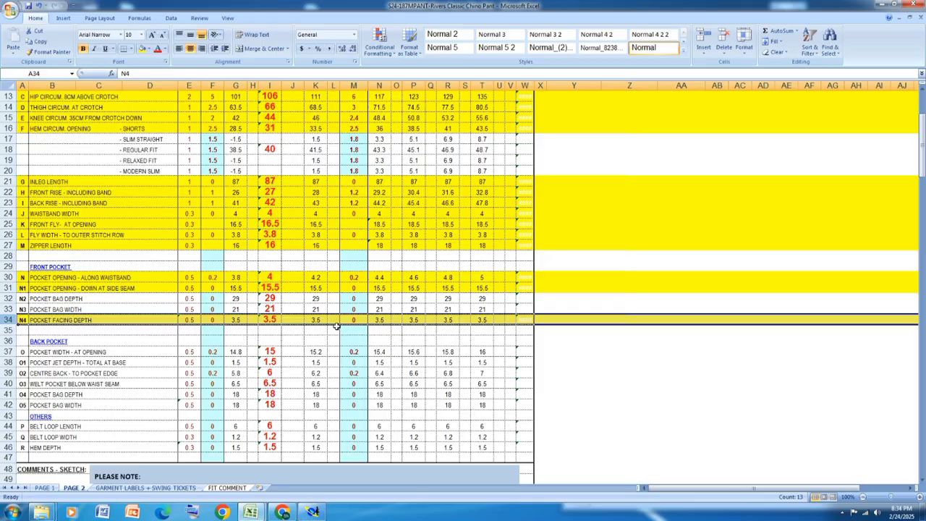
# Step: Switch to Modaris and create a parallel to the front panel's pocket opening line, offset inward by the 3.5 cm facing depth
pyautogui.click(313, 512)
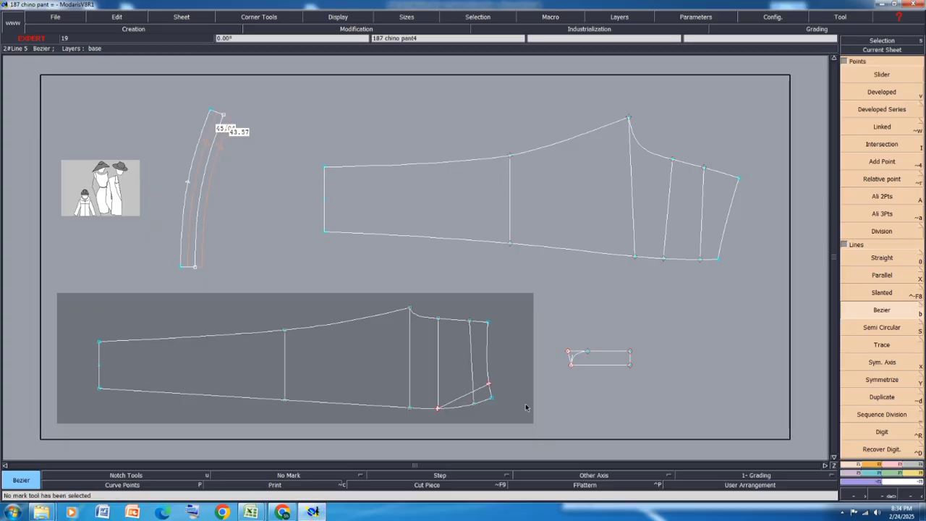
pyautogui.scroll(3, 488, 387)
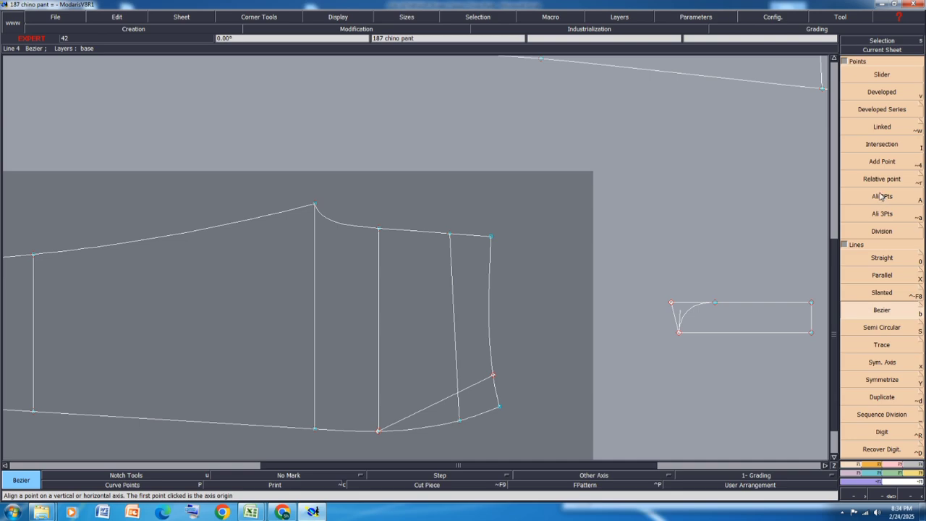
pyautogui.click(884, 276)
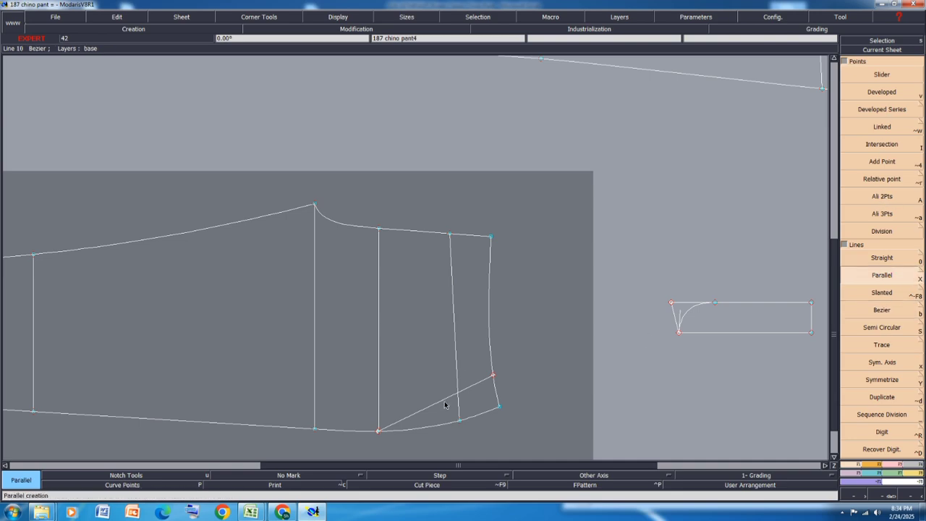
pyautogui.click(446, 404)
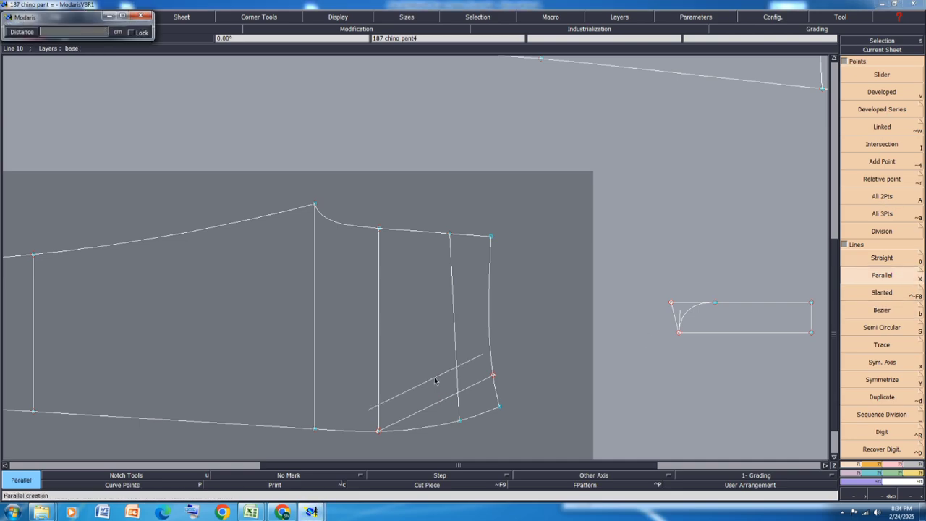
pyautogui.write('3')
pyautogui.press('Return')
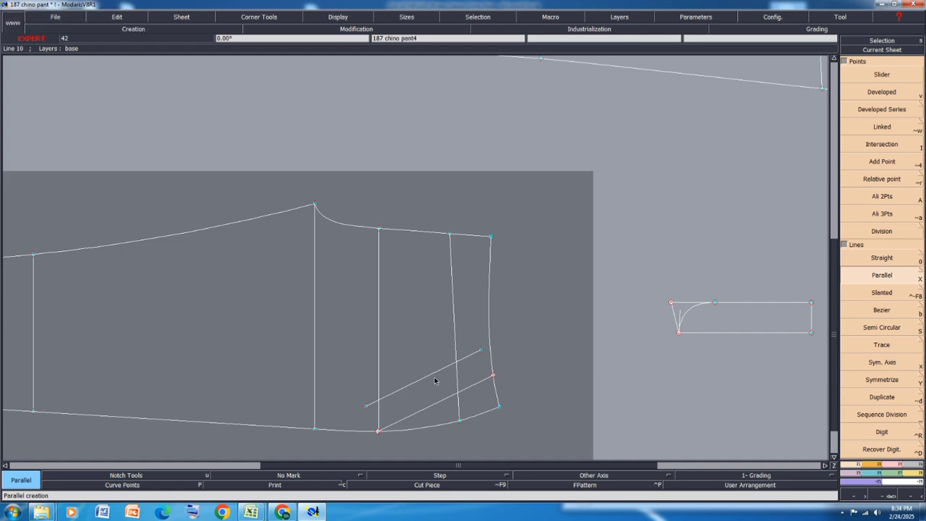
pyautogui.scroll(1, 399, 440)
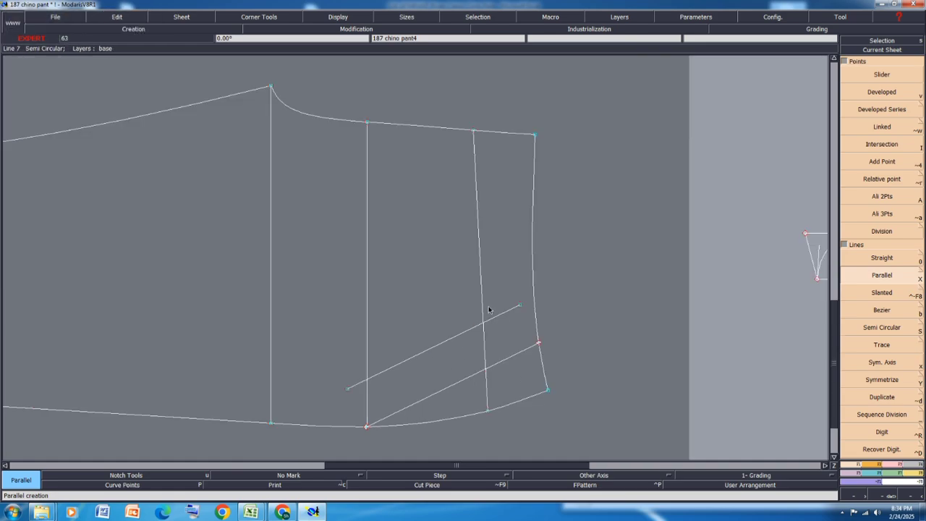
# Step: Try to lengthen the parallel line's waist end to the waistline with Len.Str.Line and undo it
pyautogui.press('l')
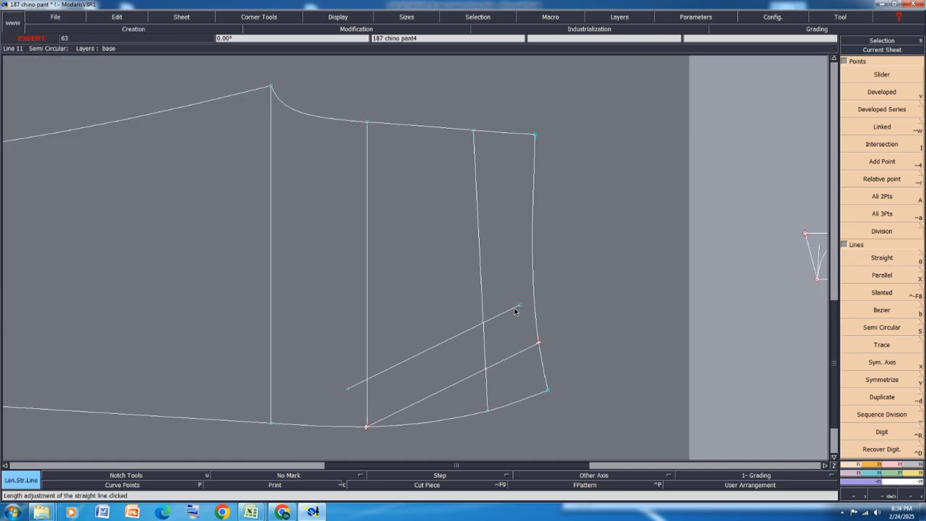
pyautogui.click(515, 310)
pyautogui.click(536, 298)
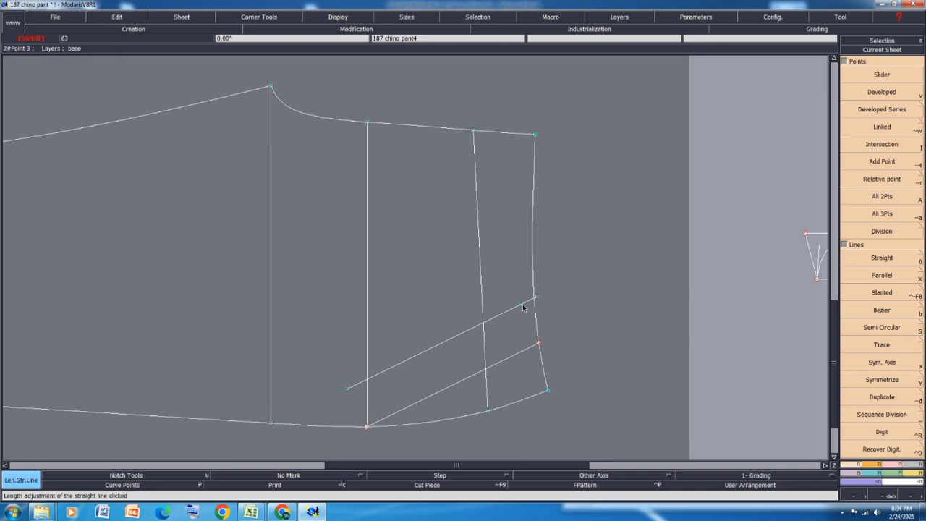
pyautogui.hotkey('ctrl', 'z')
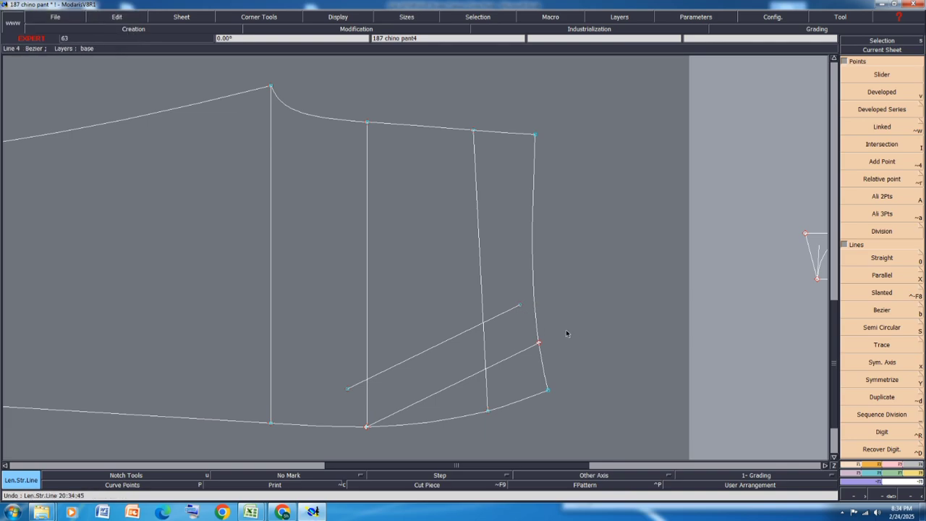
# Step: Add a developed point on the waistline at a curve length of -3.50 cm from the pocket opening's waist point
pyautogui.moveTo(538, 344)
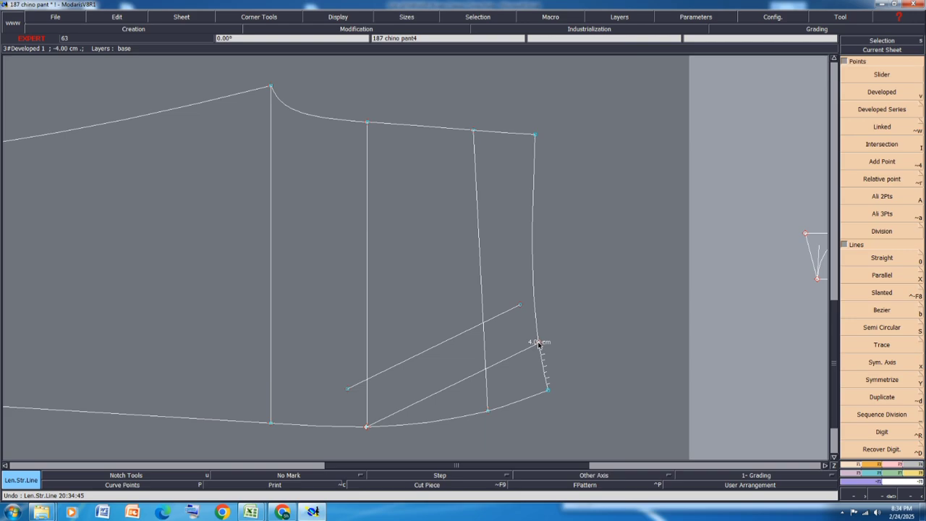
pyautogui.press('v')
pyautogui.click(538, 343)
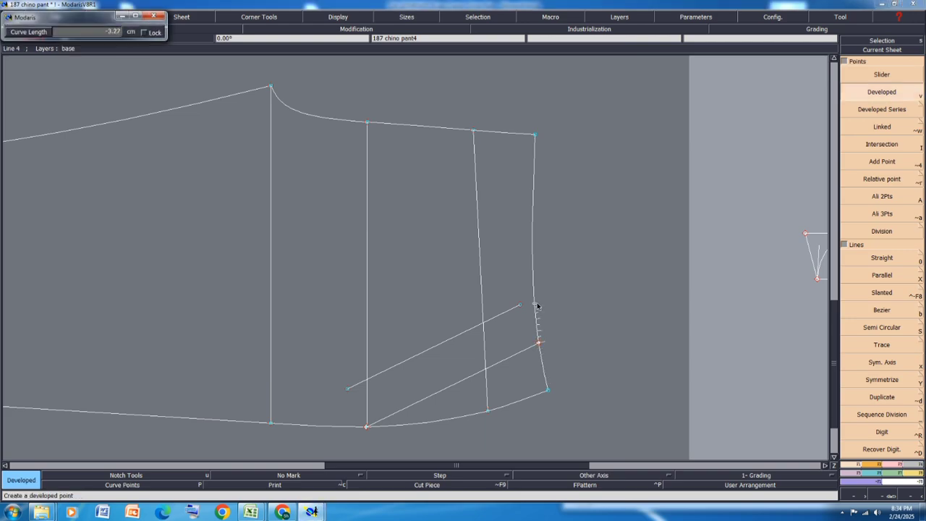
pyautogui.write('-')
pyautogui.press('Return')
# Step: Add a developed point on the side seam at a curve length of -3.50 cm from the pocket opening's side seam point
pyautogui.click(365, 427)
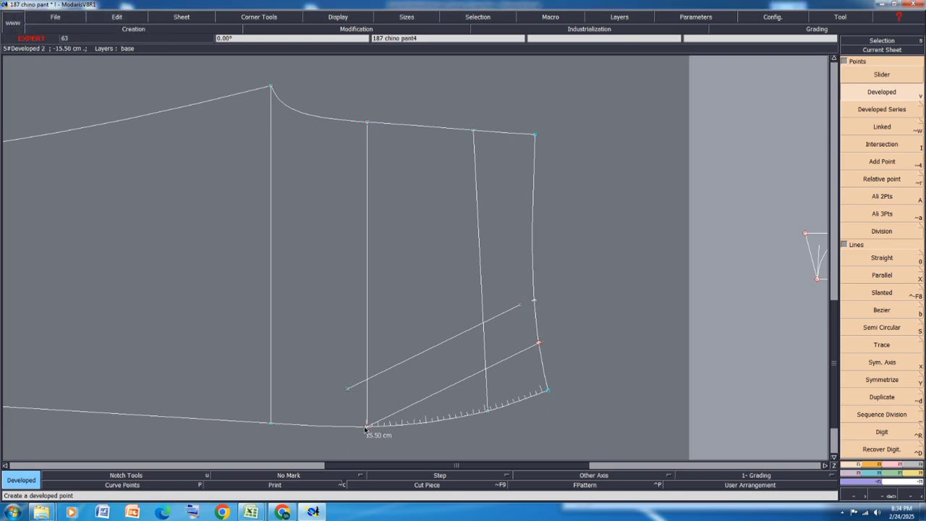
pyautogui.click(366, 428)
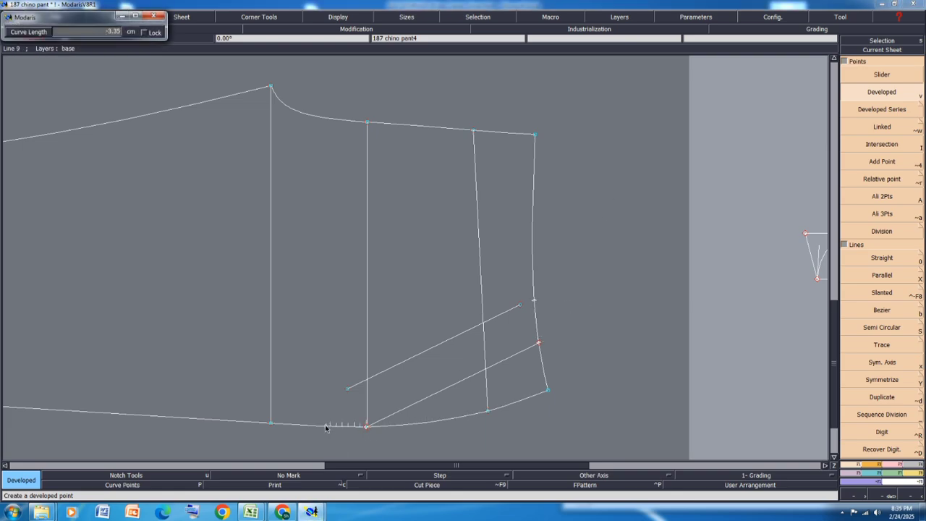
pyautogui.write('-')
pyautogui.press('Return')
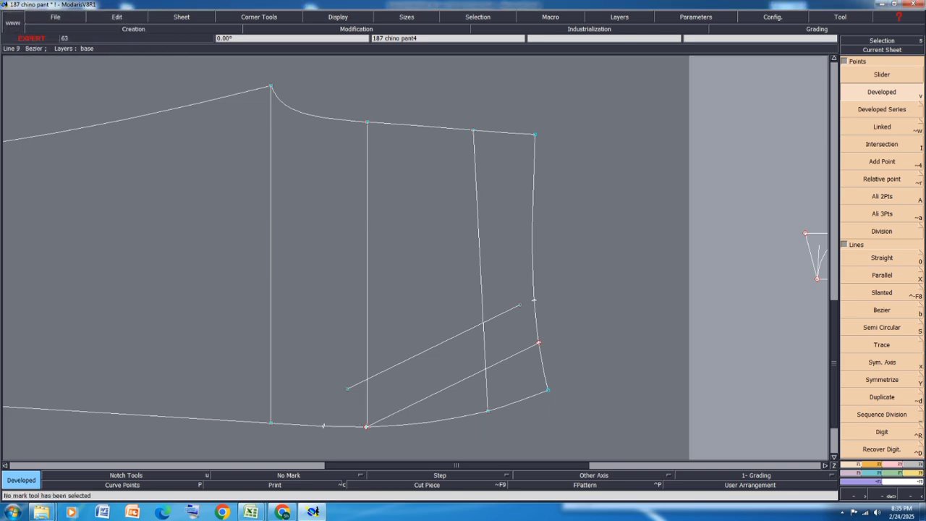
# Step: Delete the parallel line and draw a Bezier facing line from the new waistline point through its leftover endpoint to the new side seam point
pyautogui.press('Delete')
pyautogui.click(496, 321)
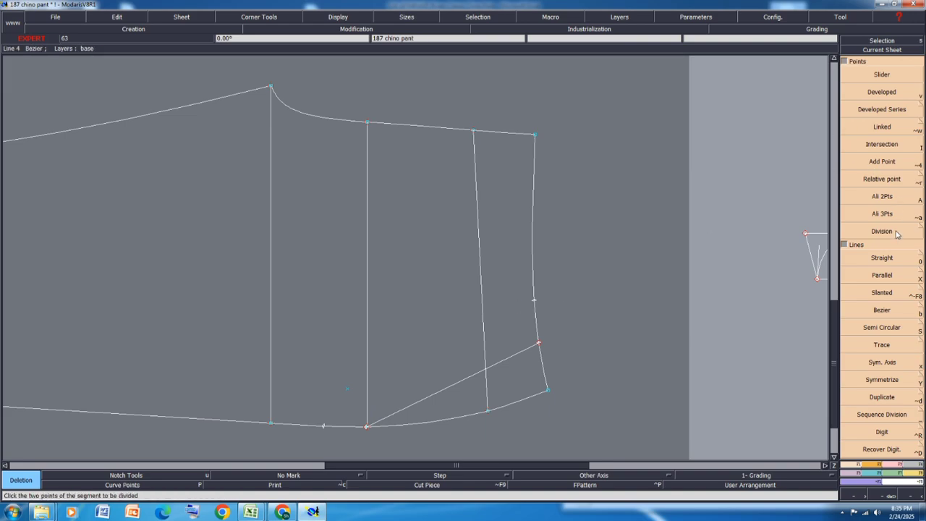
pyautogui.click(889, 310)
pyautogui.click(535, 300)
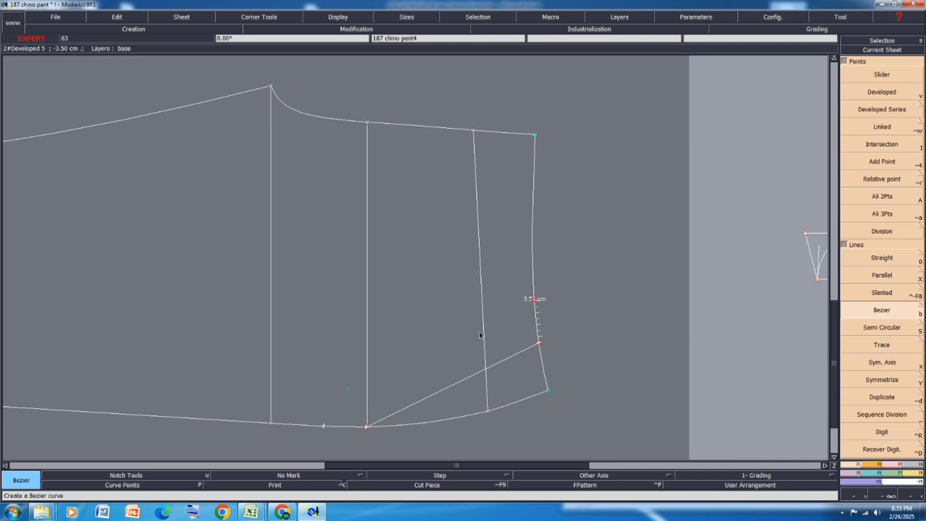
pyautogui.click(324, 427)
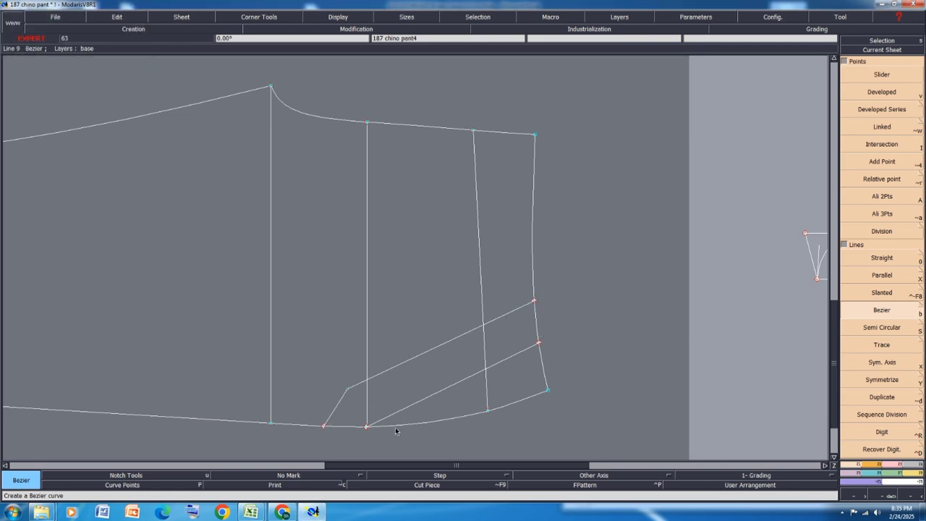
# Step: Display the curve handles and reshape the facing line's short segment at the side seam into a smooth rounded corner
pyautogui.scroll(3, 410, 428)
pyautogui.scroll(2, 269, 424)
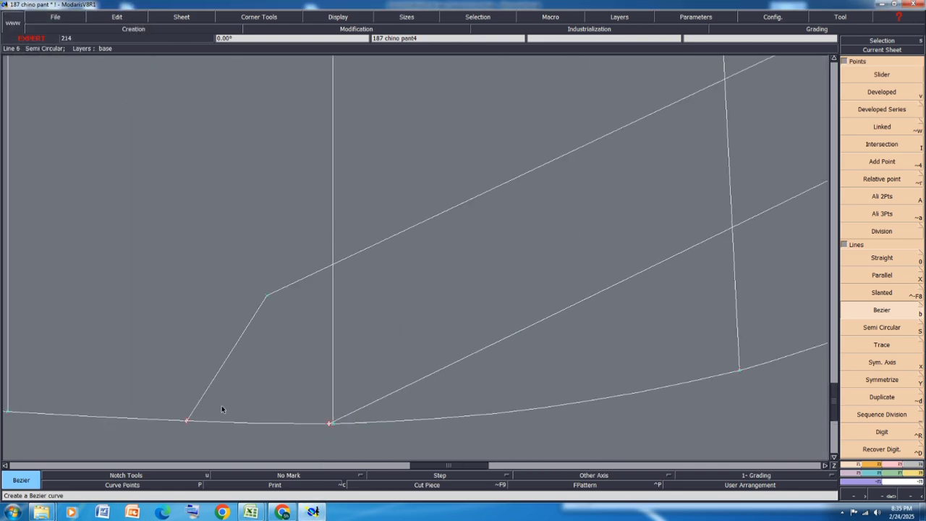
pyautogui.click(331, 17)
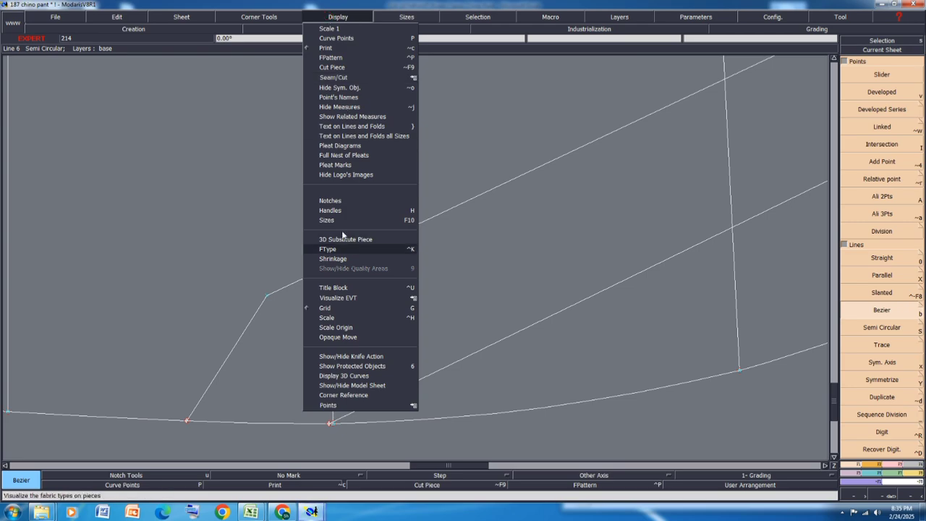
pyautogui.click(331, 211)
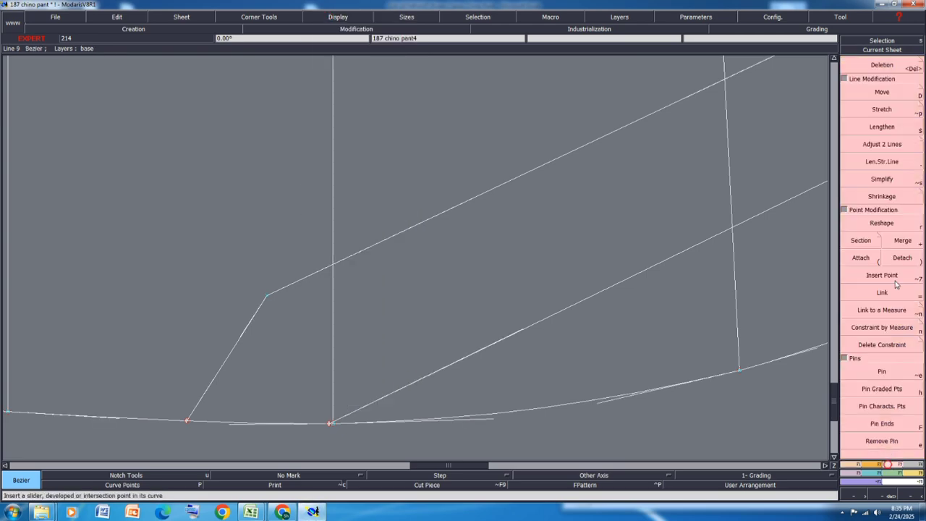
pyautogui.click(882, 223)
pyautogui.click(244, 331)
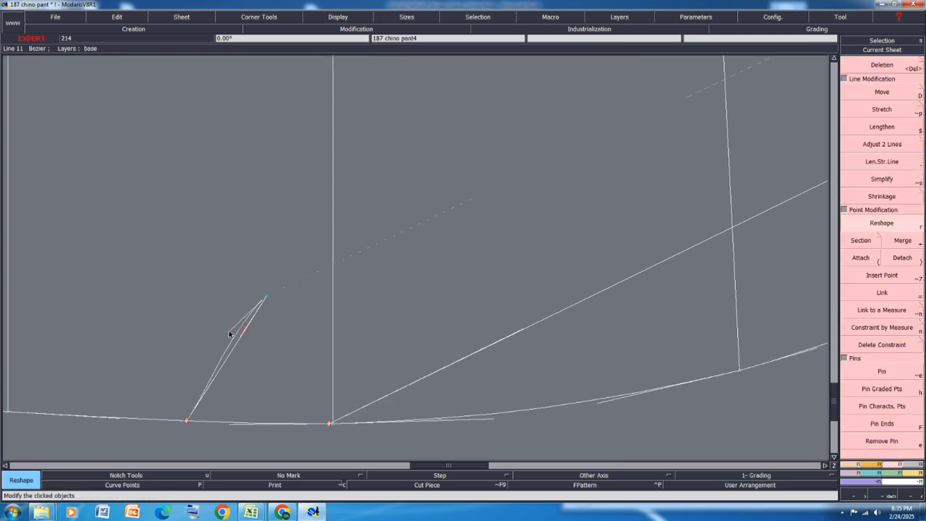
pyautogui.click(196, 350)
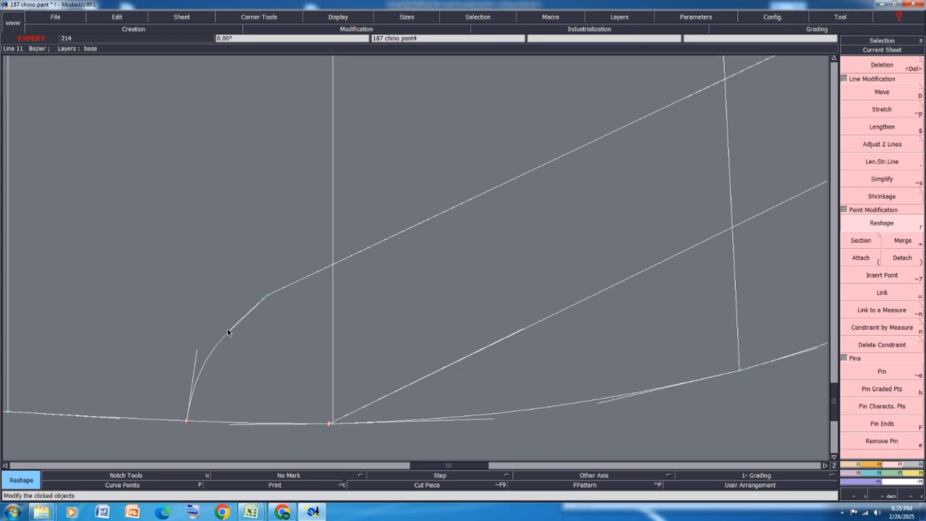
pyautogui.click(228, 331)
pyautogui.click(219, 321)
pyautogui.click(196, 351)
pyautogui.click(191, 348)
pyautogui.click(220, 321)
pyautogui.rightClick(215, 319)
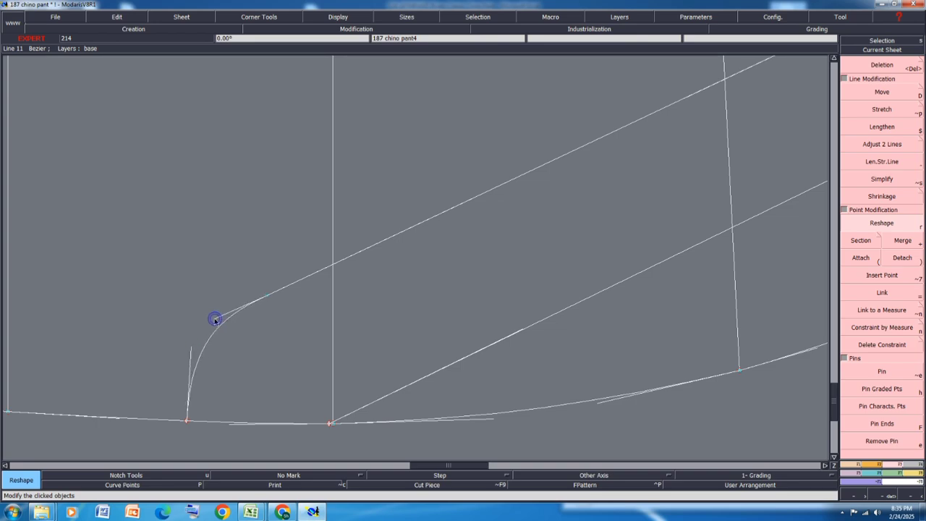
# Step: Hide the curve handles and save the model, continuing past the anomaly dialog
pyautogui.scroll(-2, 266, 333)
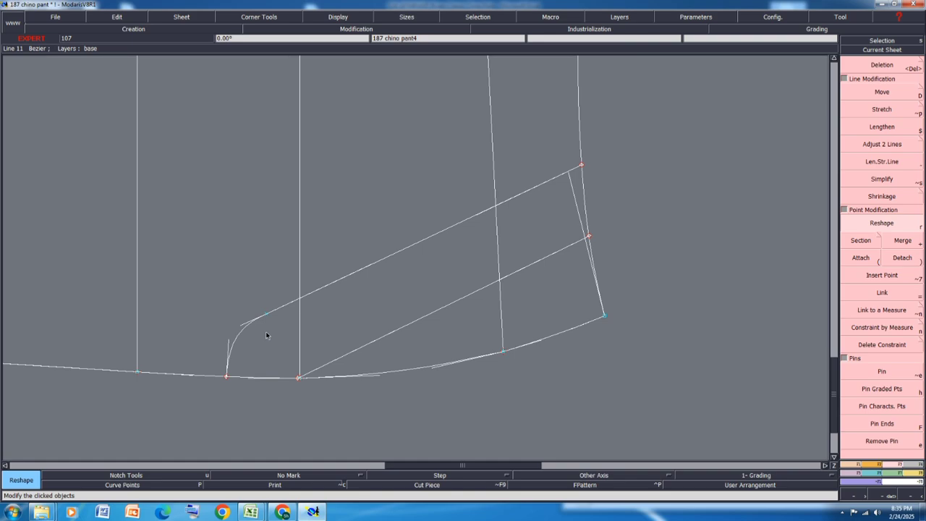
pyautogui.press('F11')
pyautogui.scroll(3, 259, 335)
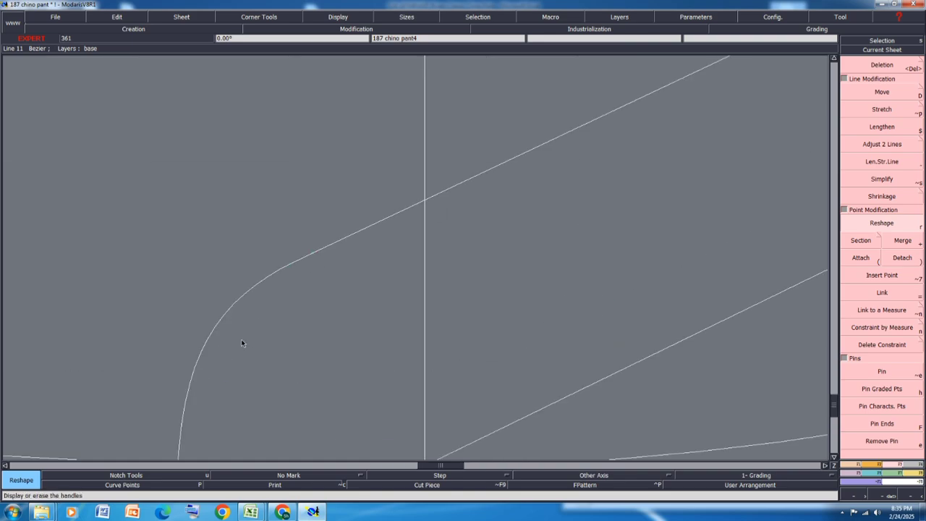
pyautogui.scroll(-2, 242, 341)
pyautogui.hotkey('ctrl', 's')
pyautogui.click(398, 311)
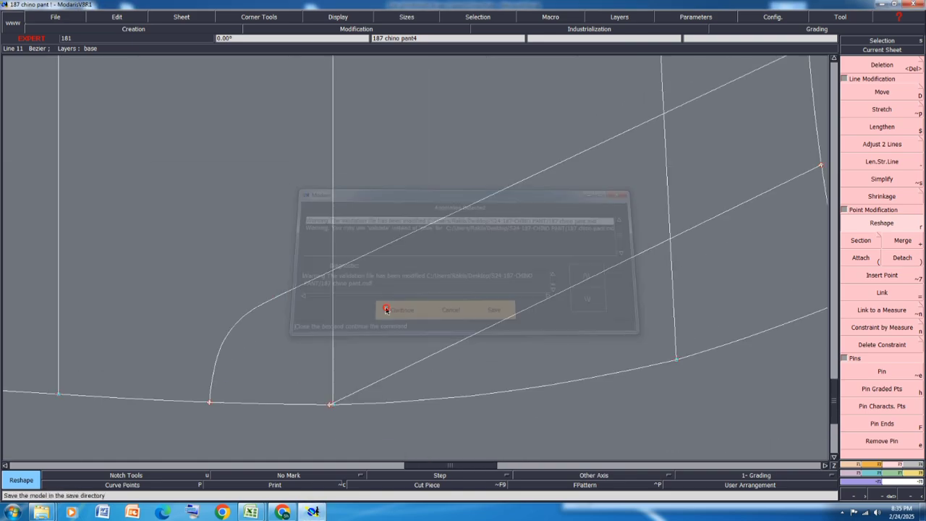
# Step: Display the front panel in all sizes to check the graded pocket facing, return to the base size and show all the sheets
pyautogui.press('space')
pyautogui.scroll(-2, 384, 316)
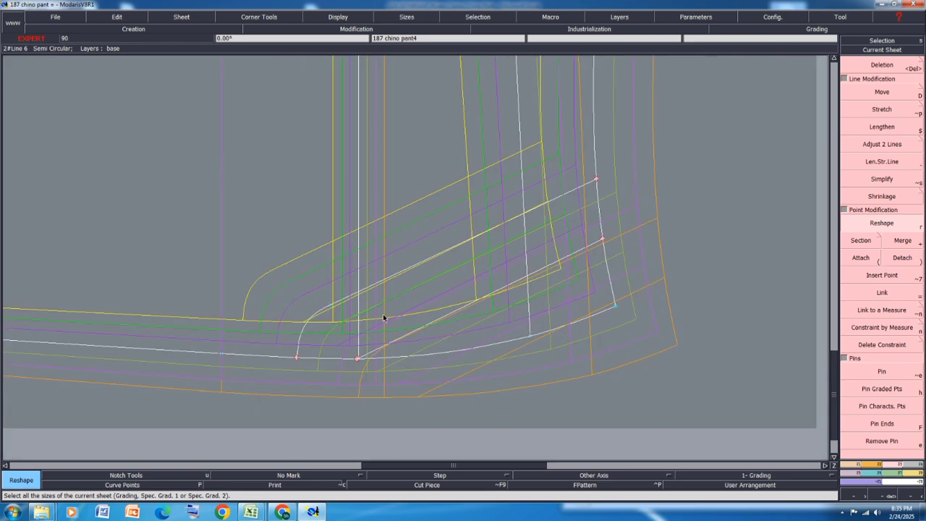
pyautogui.press('space')
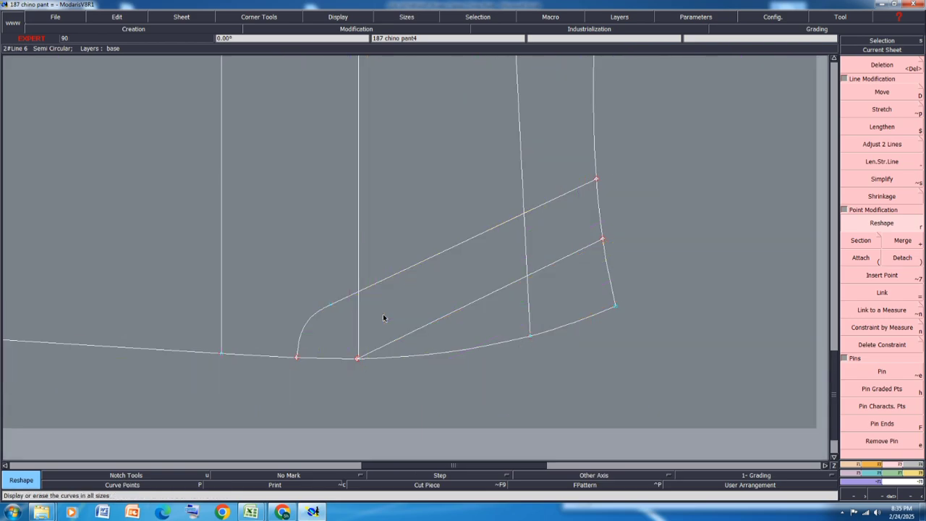
pyautogui.press('j')
pyautogui.scroll(2, 492, 431)
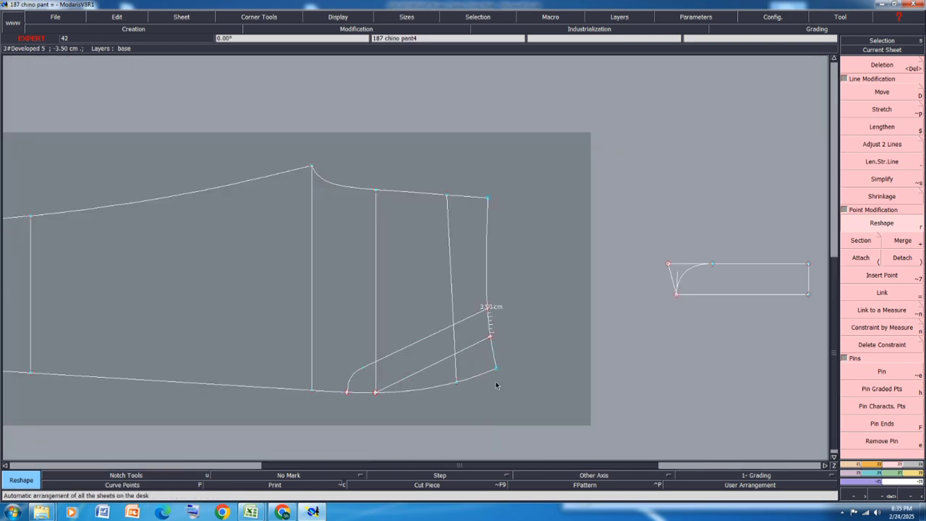
# Step: Check the front pocket measurements in the Excel specification and return to Modaris
pyautogui.moveTo(251, 513)
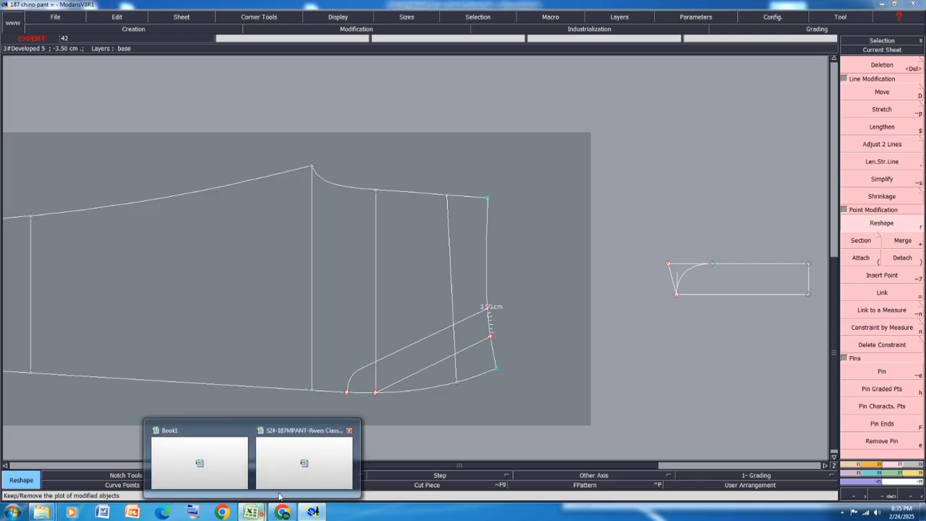
pyautogui.click(289, 477)
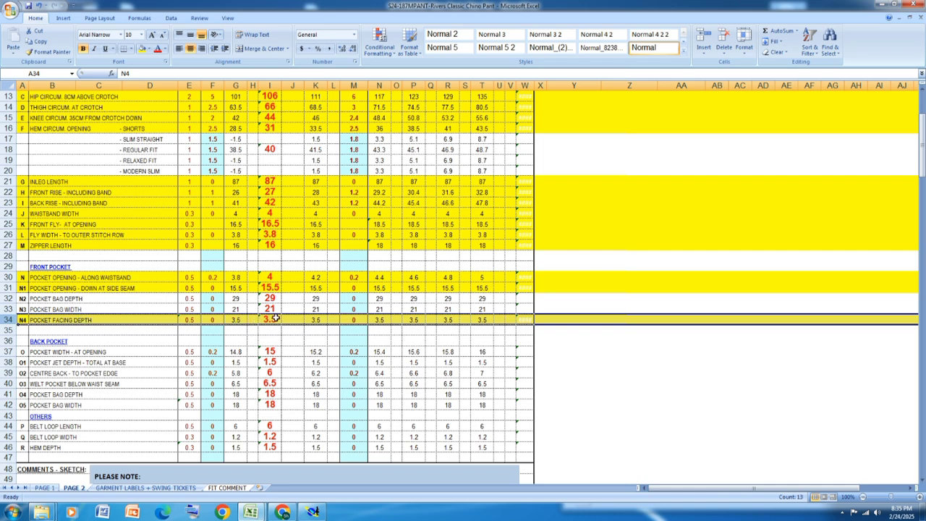
pyautogui.click(313, 511)
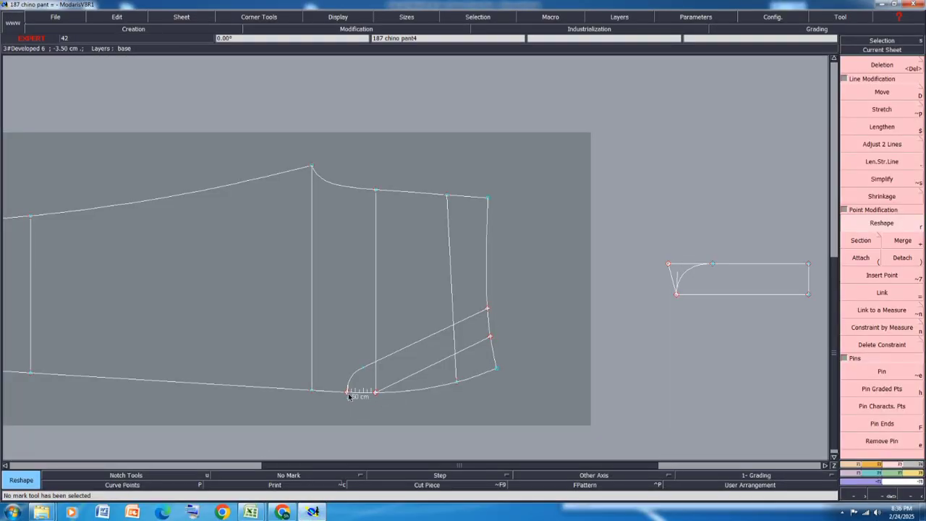
# Step: Draw a straight line perpendicular to the grain, dx 0 and dy 21 cm, from the pocket facing's end on the side seam
pyautogui.press('l')
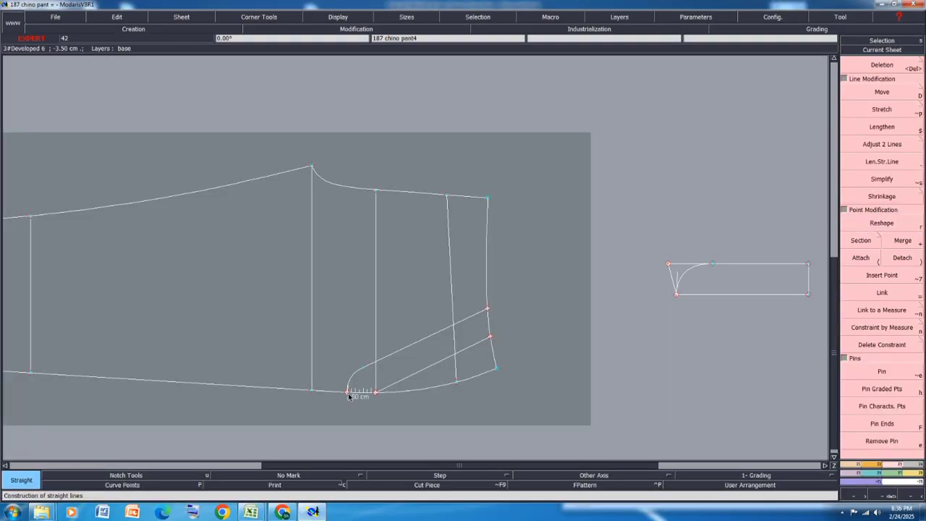
pyautogui.click(853, 463)
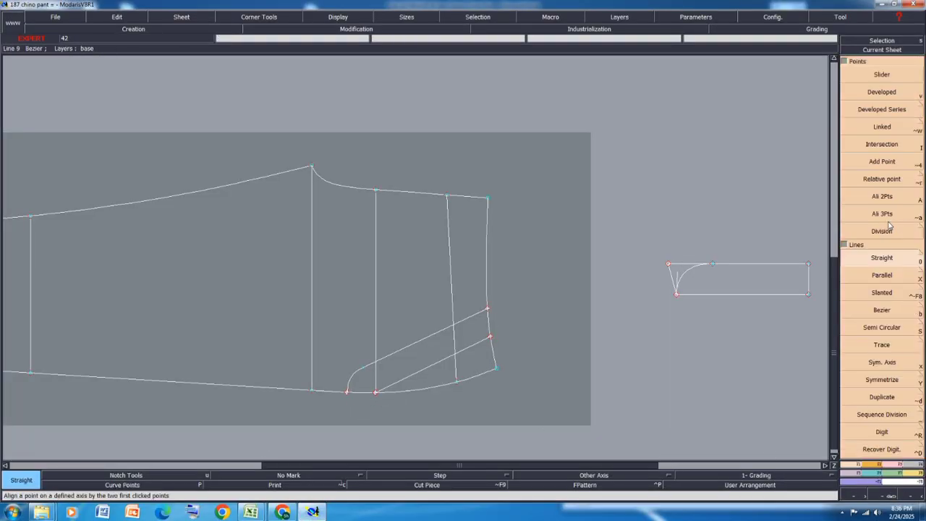
pyautogui.click(347, 392)
pyautogui.write('0')
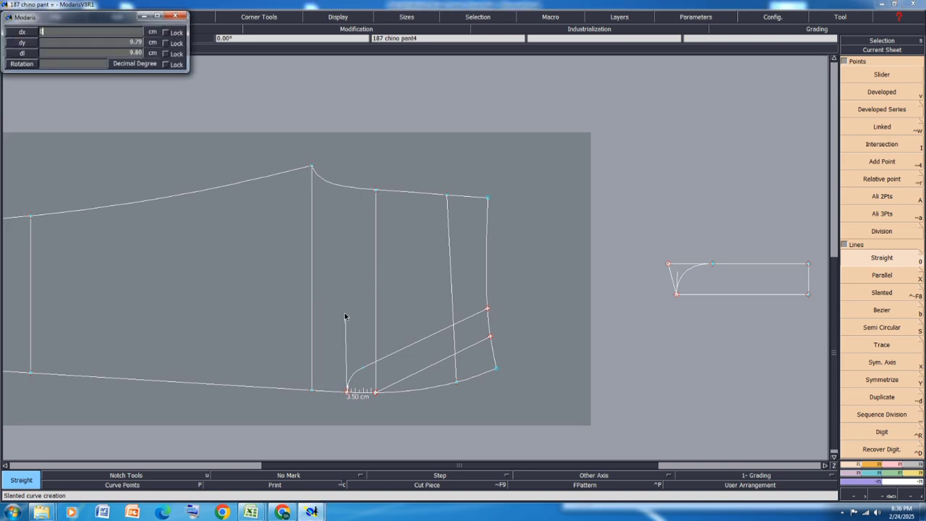
pyautogui.press('Down')
pyautogui.write('21')
pyautogui.press('Return')
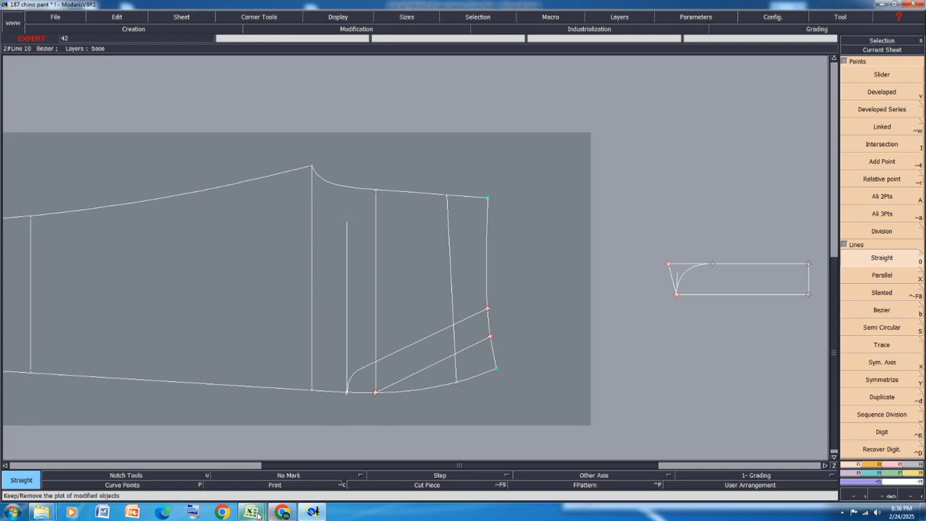
# Step: Switch to the Excel specification and undo the highlight on the pocket facing depth row; return to Modaris and undo the 21 cm line
pyautogui.moveTo(252, 511)
pyautogui.click(311, 460)
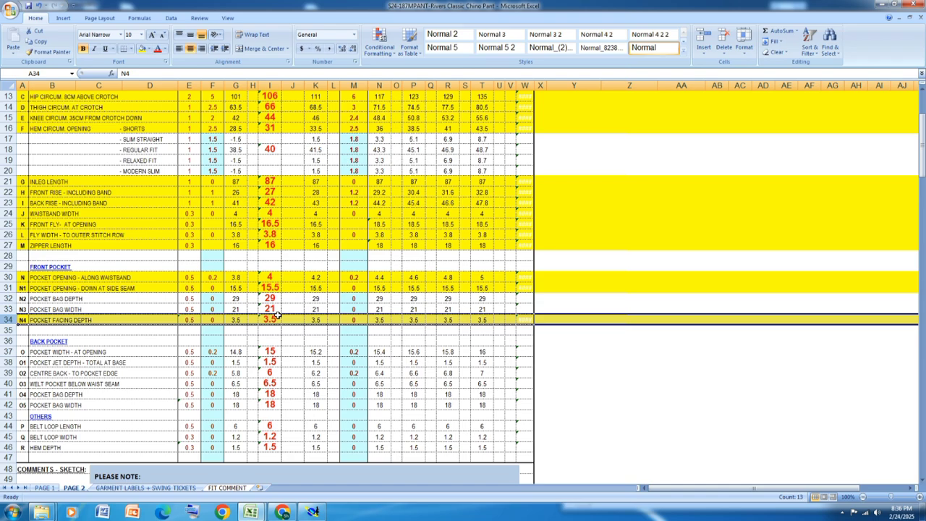
pyautogui.hotkey('ctrl', 'z')
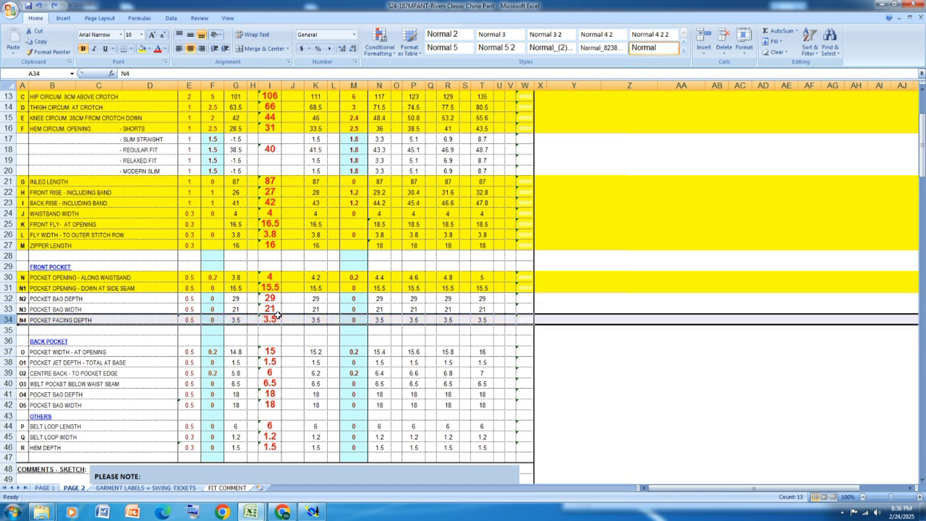
pyautogui.click(313, 512)
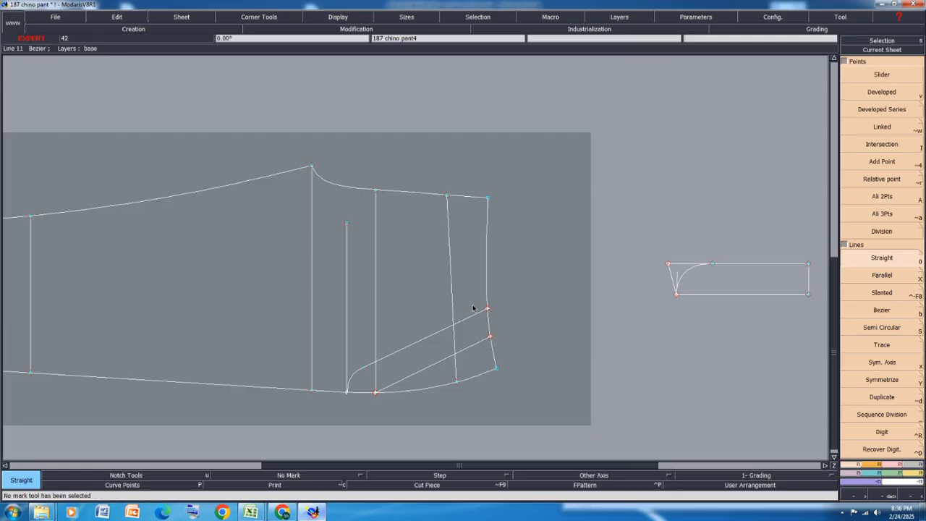
pyautogui.hotkey('ctrl', 'z')
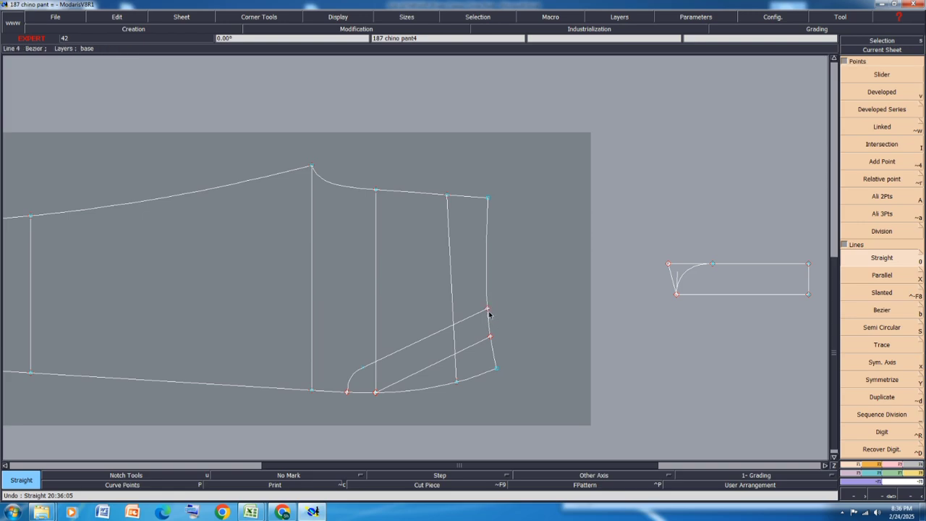
# Step: Mark a developed point on the waistline 5.30 cm from the centre-front corner, and re-create it about 8.31 cm from the facing line's end
pyautogui.press('v')
pyautogui.click(488, 200)
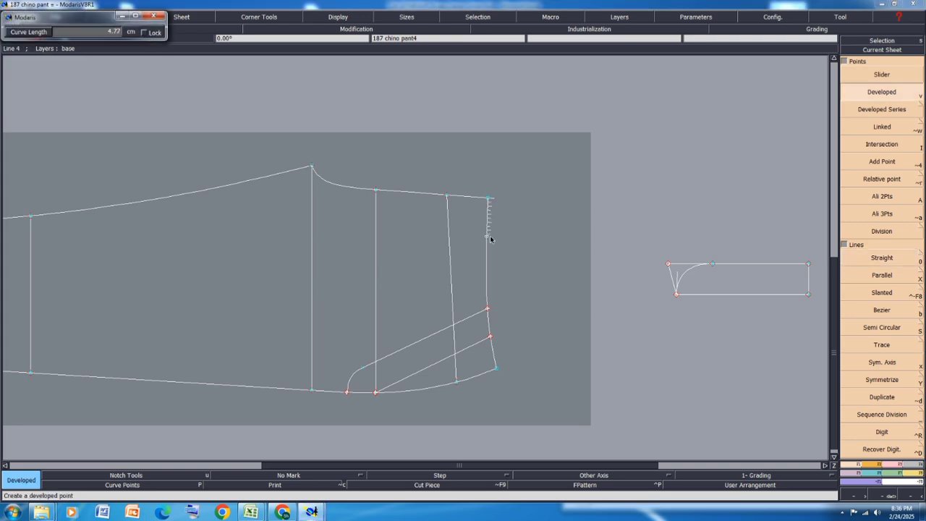
pyautogui.write('5.30')
pyautogui.press('Return')
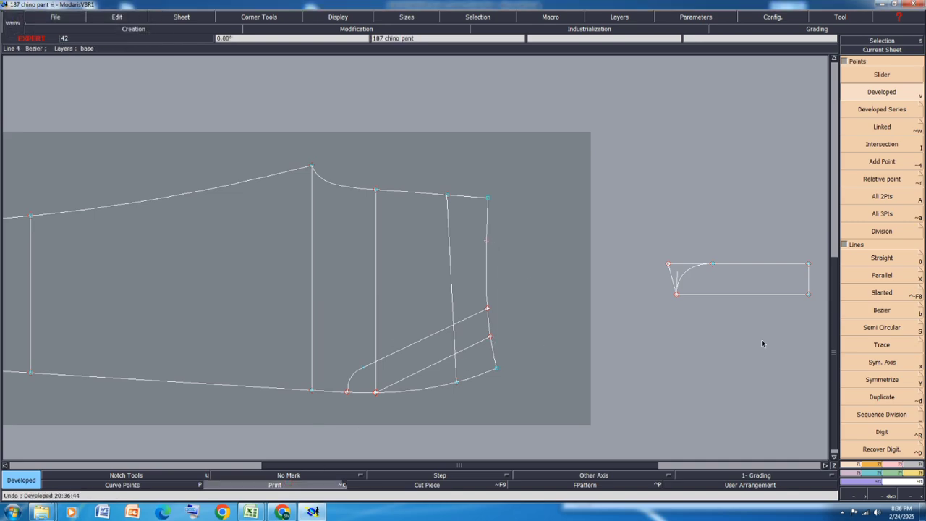
pyautogui.click(487, 309)
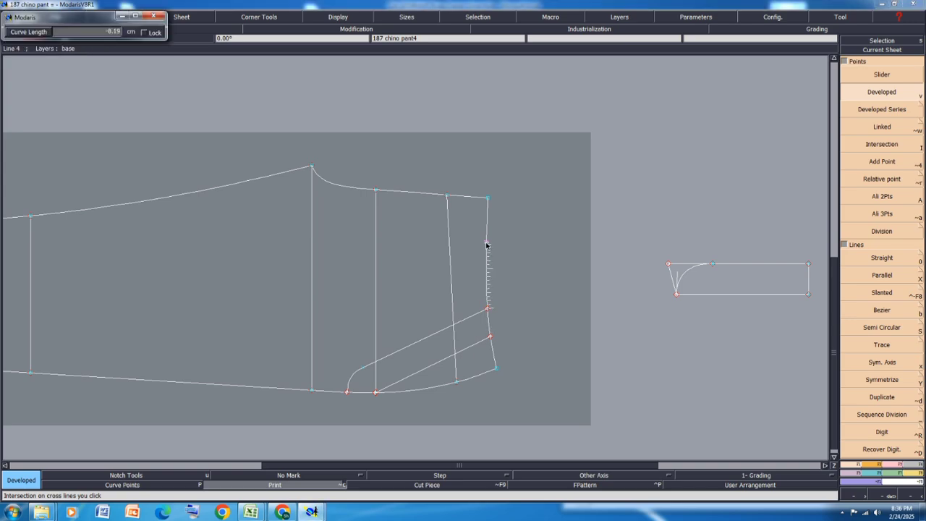
pyautogui.click(486, 244)
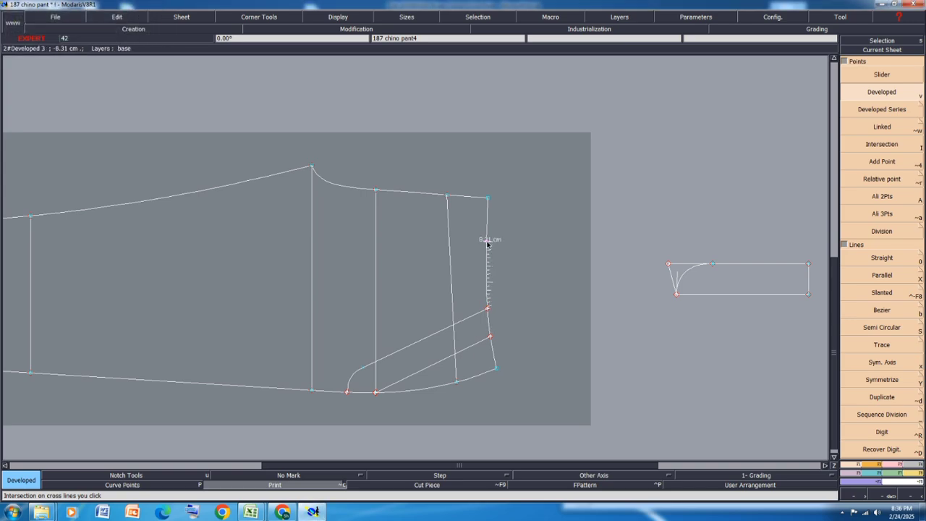
# Step: Draw a horizontal straight line from the new waistline point into the panel, using the 29 cm pocket bag depth from the Excel specification
pyautogui.press('0')
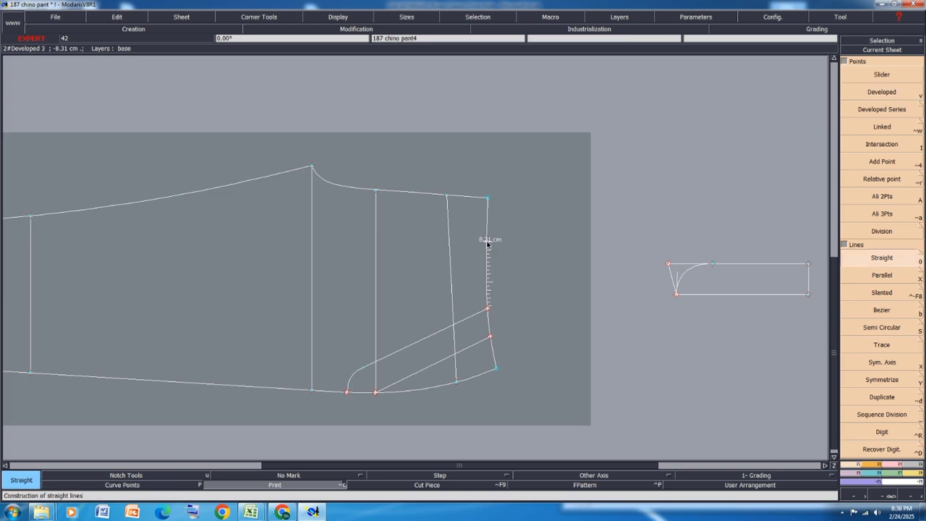
pyautogui.click(487, 243)
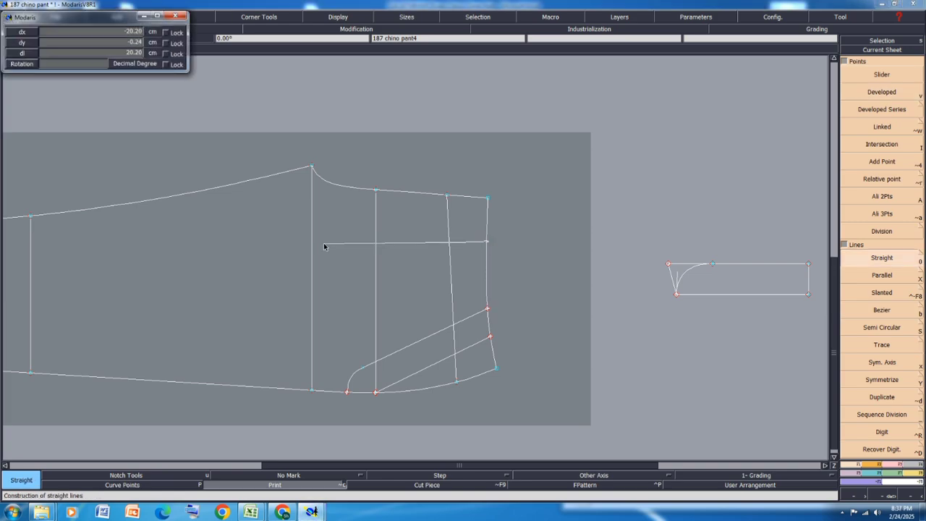
pyautogui.press('BackSpace')
pyautogui.moveTo(252, 512)
pyautogui.click(308, 455)
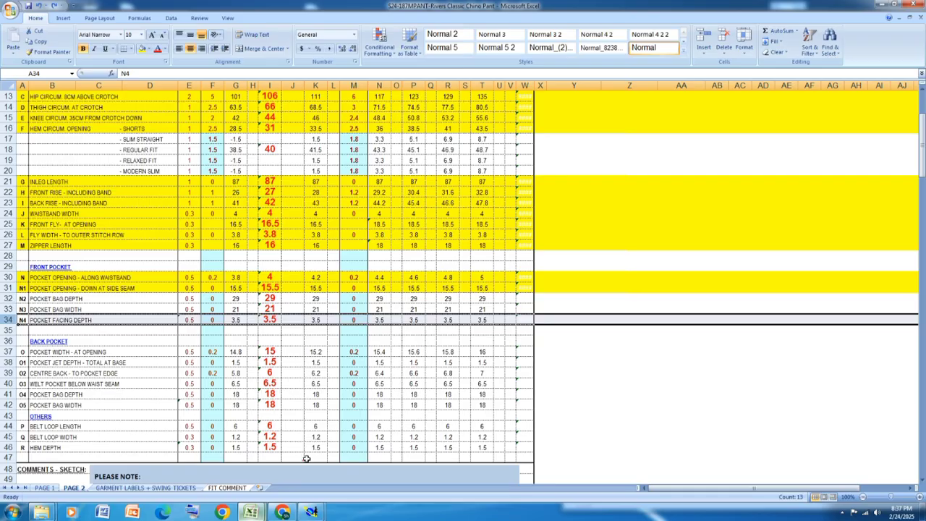
pyautogui.click(884, 5)
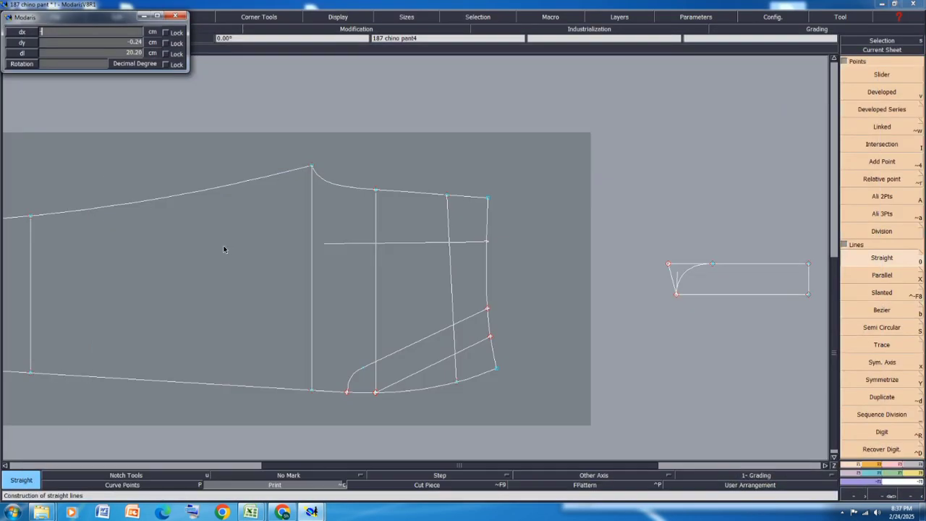
pyautogui.press('Return')
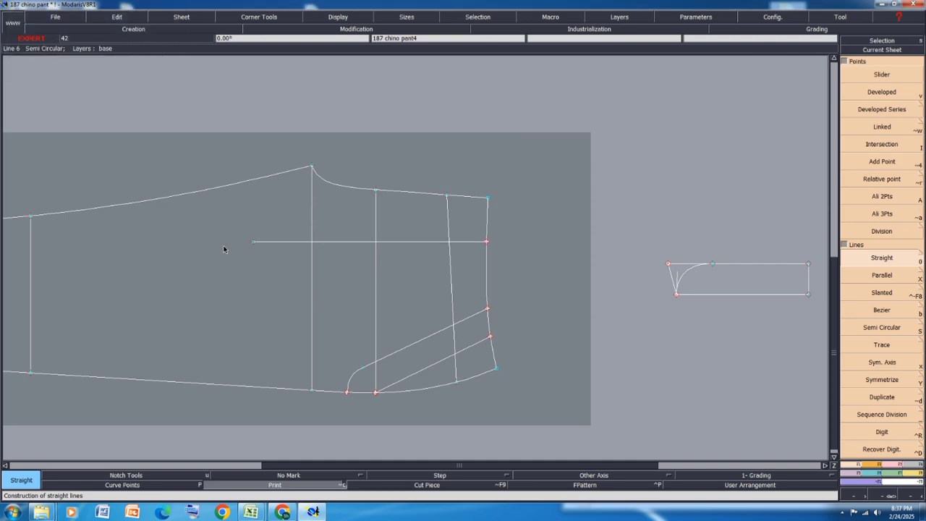
# Step: Add a developed point on the side seam below the pocket facing's end for the pocket bag's lower corner
pyautogui.press('v')
pyautogui.click(347, 393)
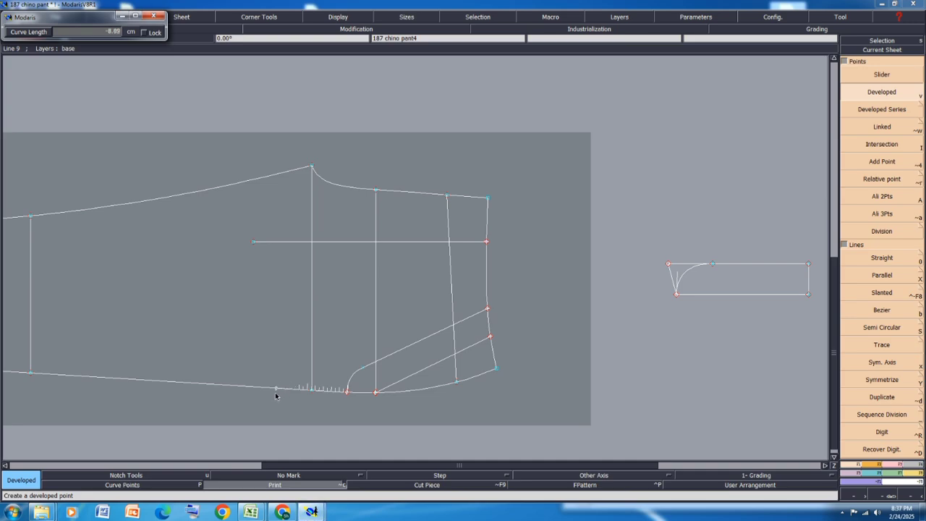
pyautogui.click(271, 391)
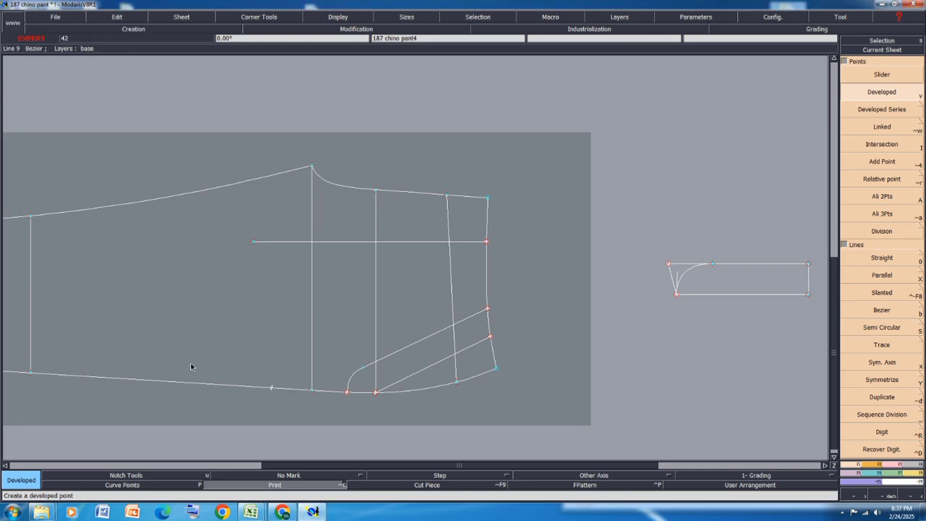
# Step: Move the free end of the pocket bag depth line about 2.5 cm toward the inseam, with a ShiftX of 0
pyautogui.click(890, 469)
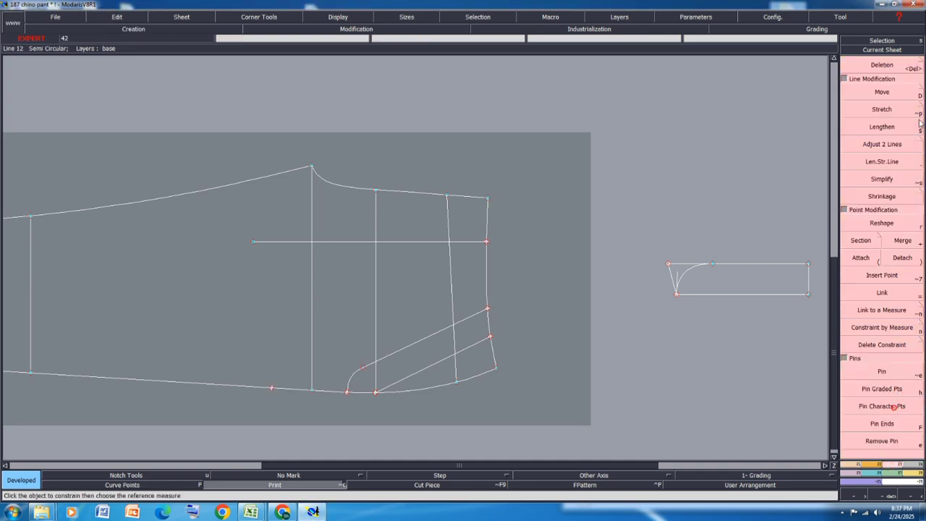
pyautogui.click(888, 93)
pyautogui.moveTo(254, 242); pyautogui.dragTo(255, 223)
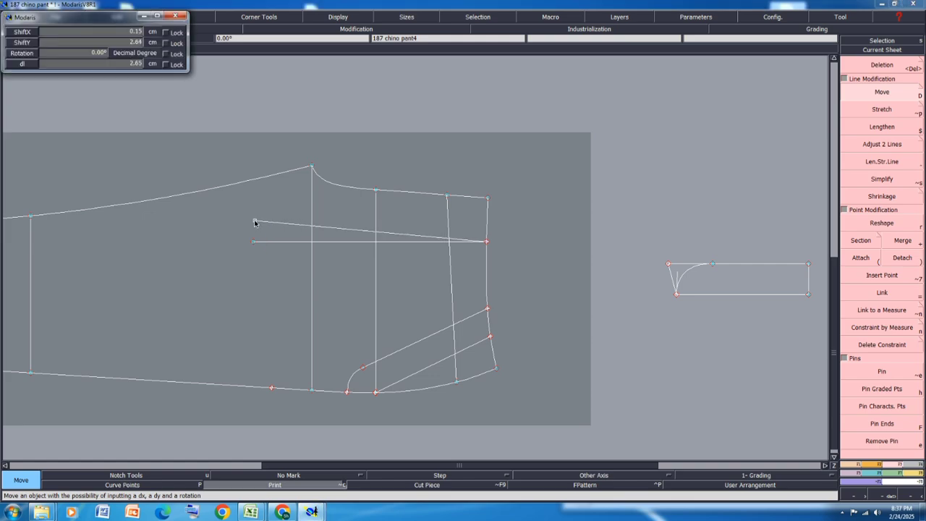
pyautogui.press('Down')
pyautogui.write('0')
pyautogui.press('Down')
pyautogui.write('2')
pyautogui.press('Return')
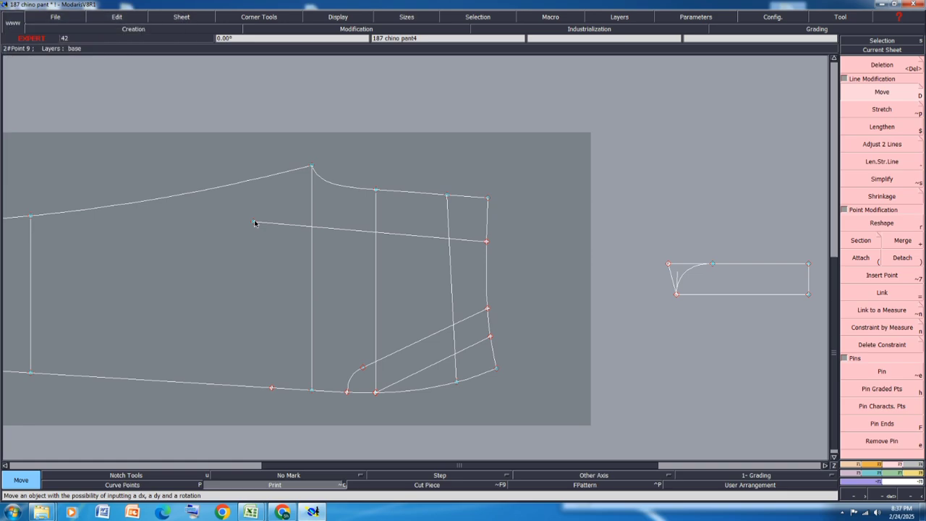
# Step: Join the depth line's free end to the side-seam point with a Bezier line, and slide that point to about 8.06 cm from the facing
pyautogui.press('b')
pyautogui.click(254, 223)
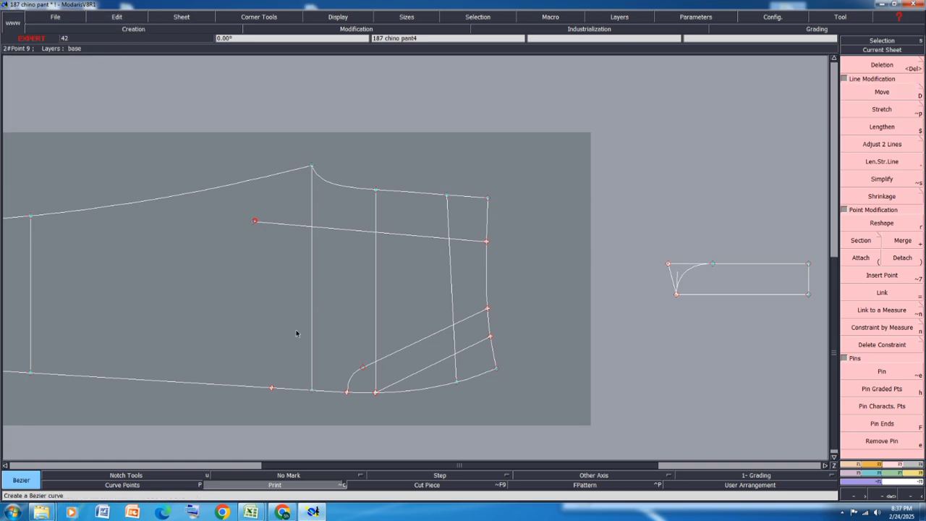
pyautogui.press('r')
pyautogui.click(273, 388)
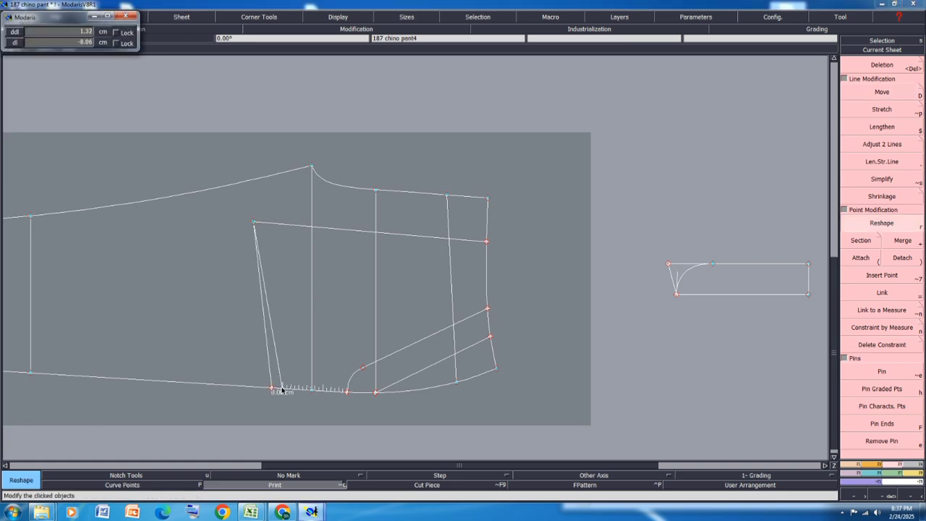
pyautogui.click(283, 389)
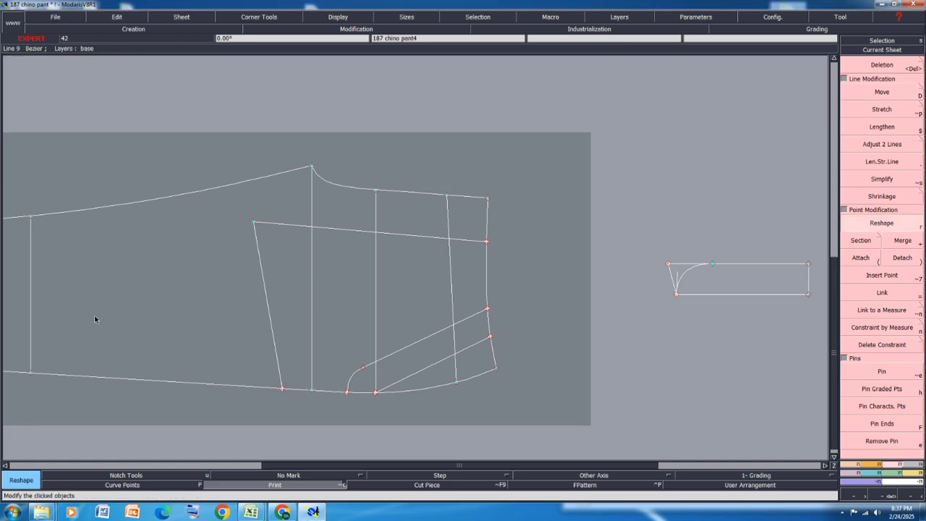
# Step: Display the curve handles, reshape the pocket bag's bottom line into a curve and slide its side-seam end to about 7.26 cm from the facing
pyautogui.click(338, 17)
pyautogui.click(330, 212)
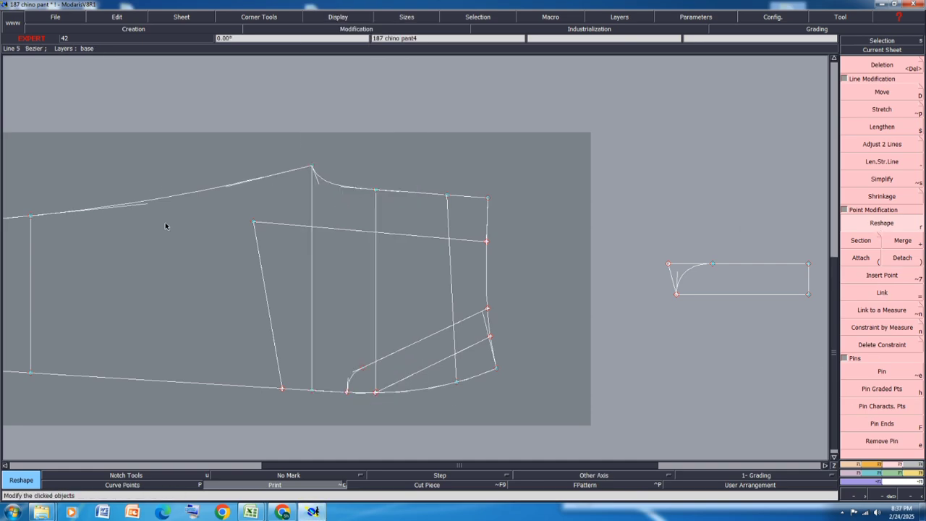
pyautogui.moveTo(259, 252); pyautogui.dragTo(239, 305)
pyautogui.scroll(1, 264, 375)
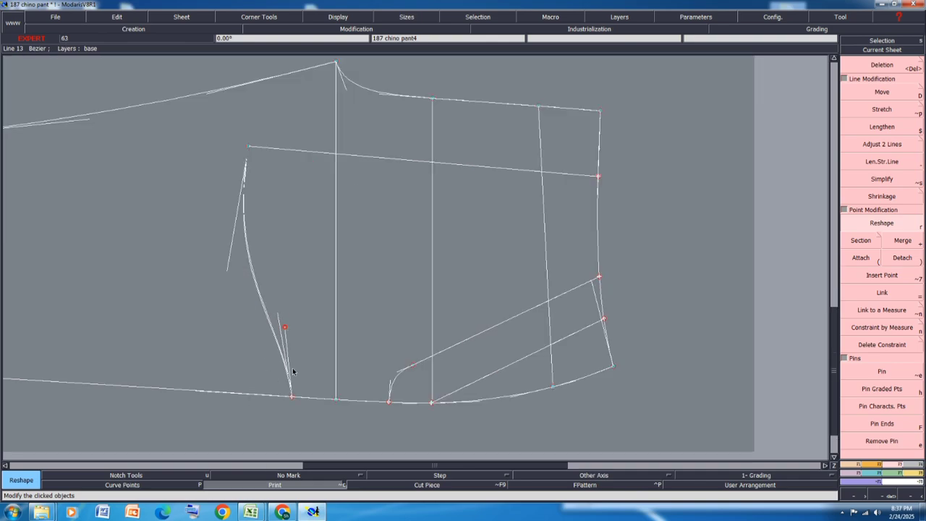
pyautogui.click(292, 396)
pyautogui.click(301, 397)
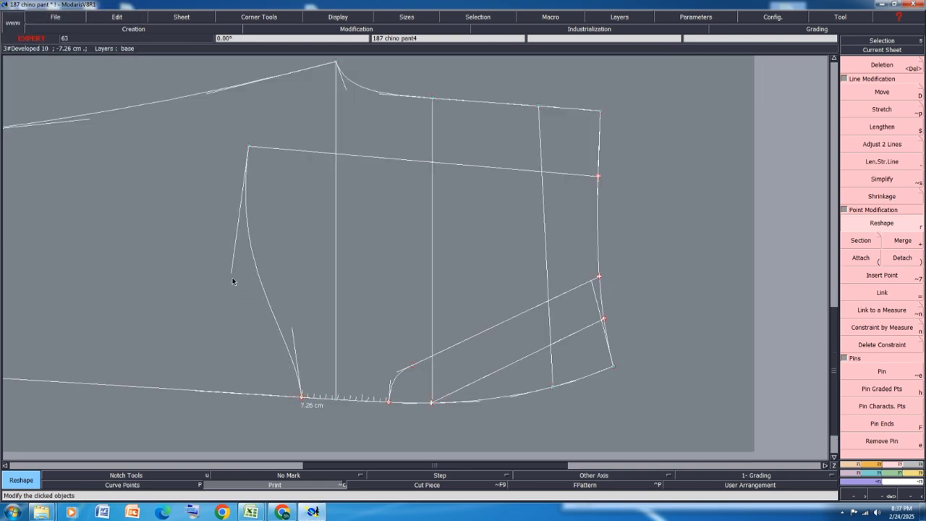
pyautogui.click(231, 272)
pyautogui.click(226, 305)
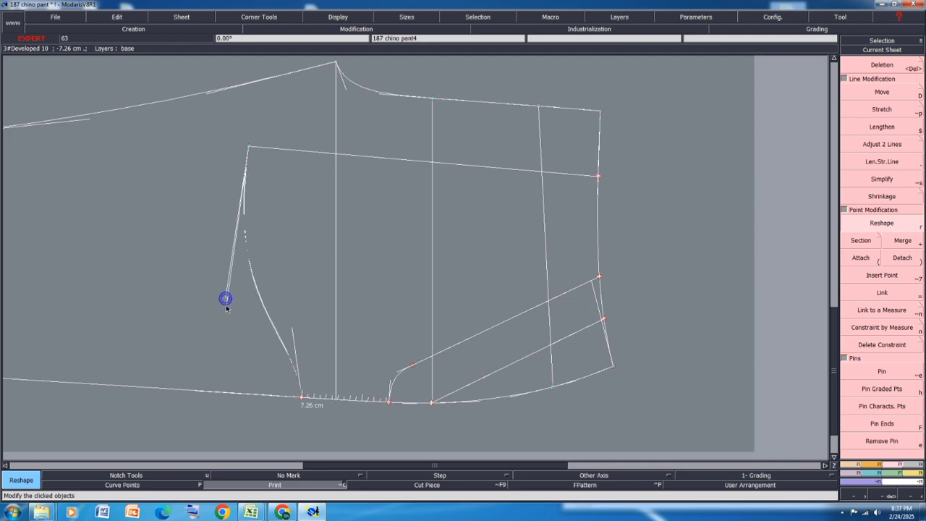
# Step: Mirror the pocket bag's bottom curve across a symmetry axis on the depth line, and undo the mirrored copy and axis
pyautogui.hotkey('shift', 's')
pyautogui.click(249, 147)
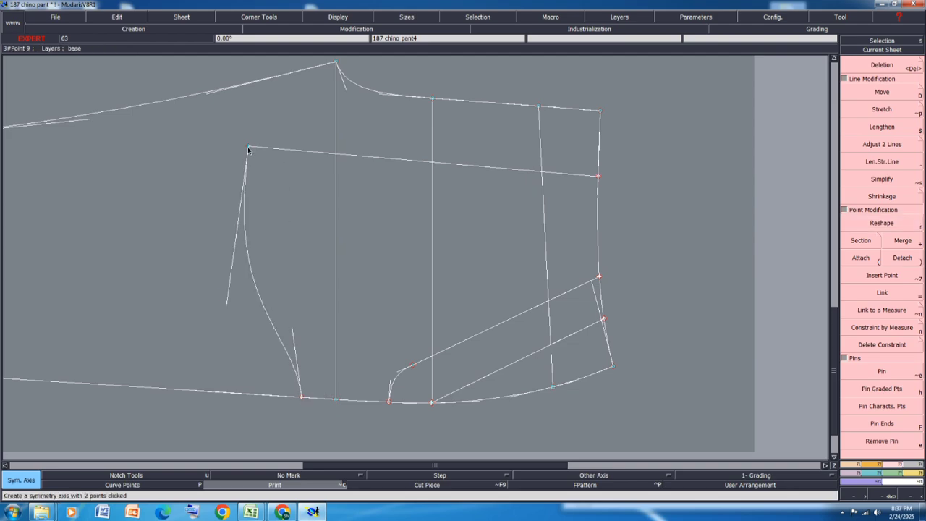
pyautogui.click(299, 152)
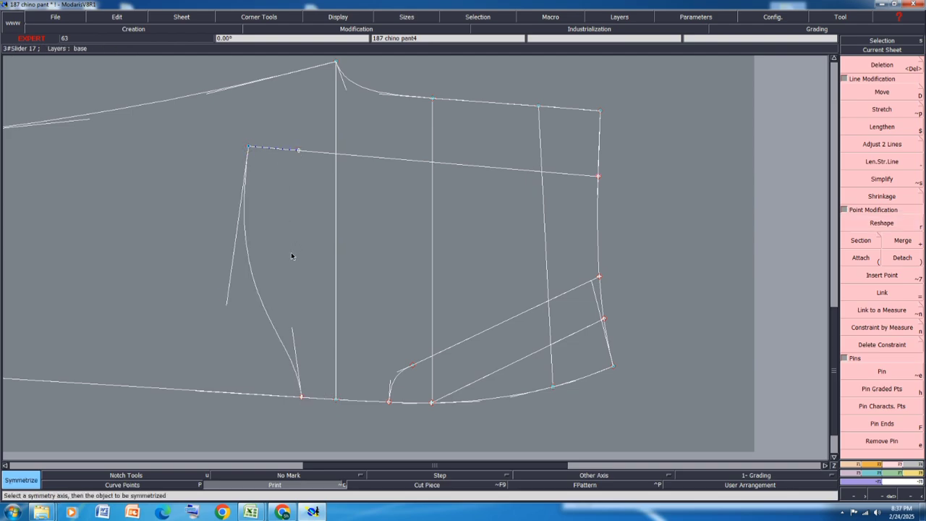
pyautogui.click(250, 262)
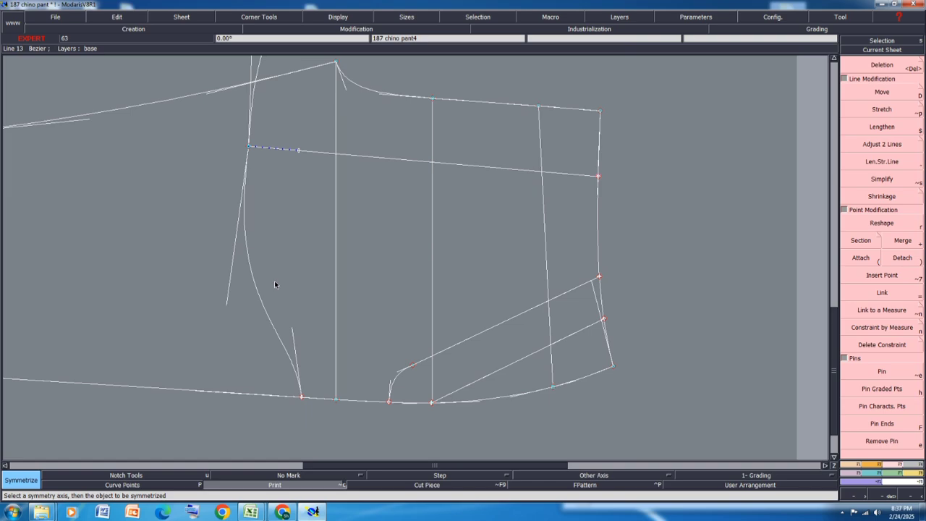
pyautogui.hotkey('ctrl', 'z')
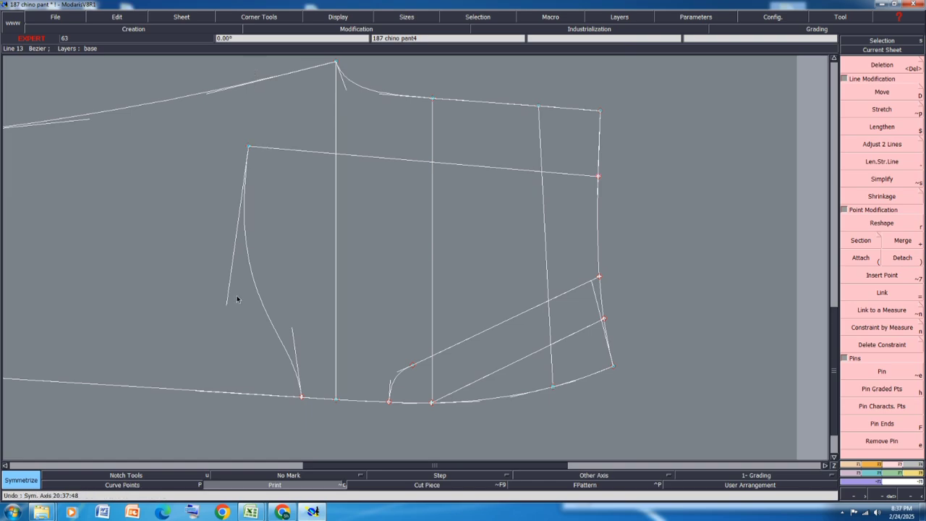
# Step: Reshape the bottom curve's handle at the depth line end to flatten the pocket bag curve slightly
pyautogui.press('r')
pyautogui.click(226, 304)
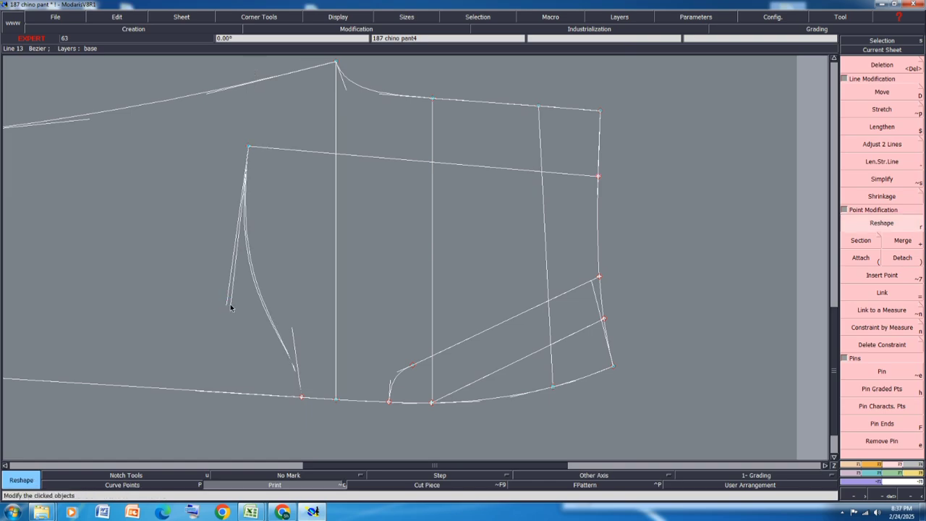
pyautogui.click(231, 303)
# Step: Mirror the flattened bottom curve across an axis on the pocket bag's depth line to check its shape, and undo the axis and mirrored copy
pyautogui.press('s')
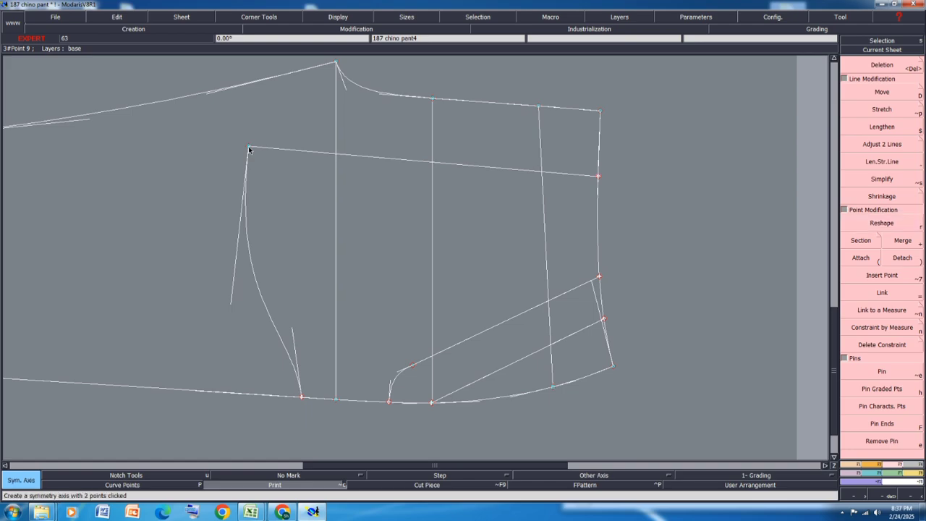
pyautogui.click(249, 147)
pyautogui.click(289, 150)
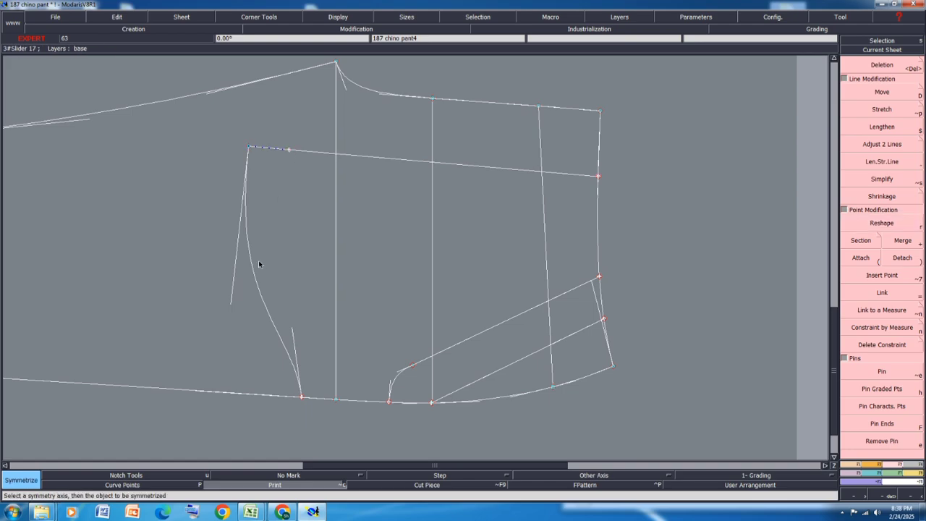
pyautogui.scroll(-2, 253, 304)
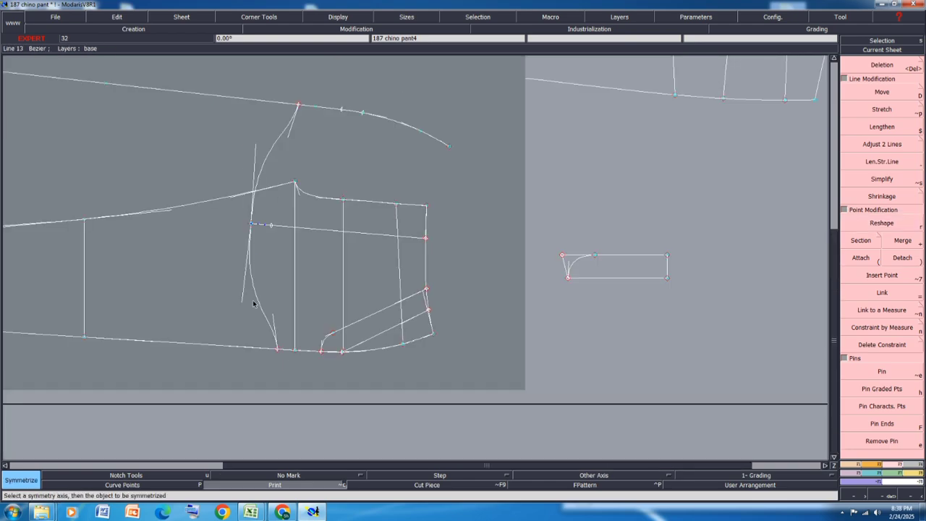
pyautogui.hotkey('ctrl', 'z')
pyautogui.scroll(2, 306, 362)
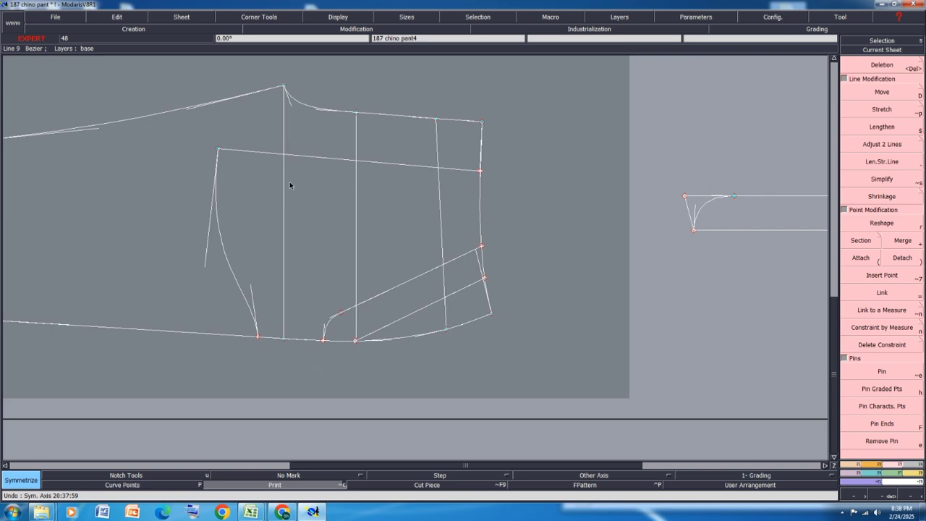
# Step: Measure the pocket bag's width from the bottom curve's side-seam end across to the depth line
pyautogui.press('m')
pyautogui.click(259, 338)
pyautogui.click(264, 153)
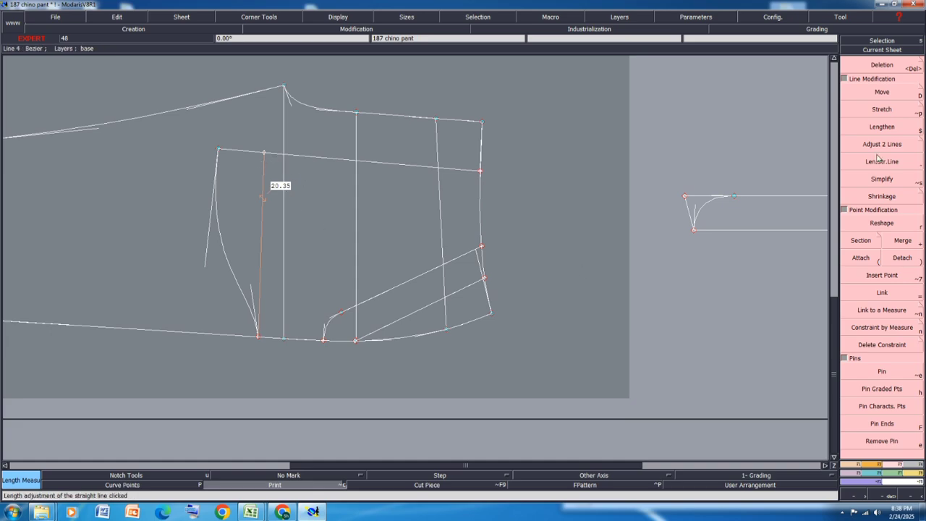
# Step: Move the depth line's free end outward vertically, finishing with a 0.10 cm Y shift, to widen the pocket bag to about 21 cm
pyautogui.click(883, 94)
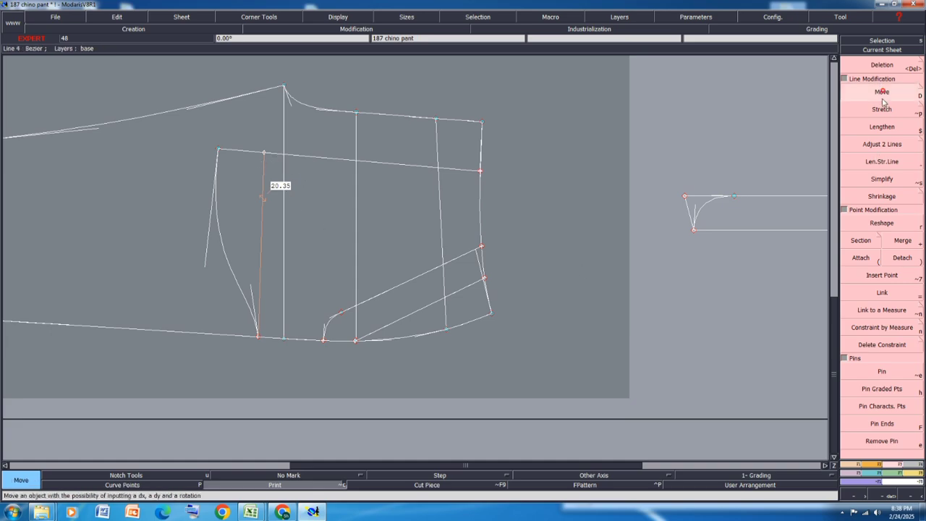
pyautogui.click(219, 150)
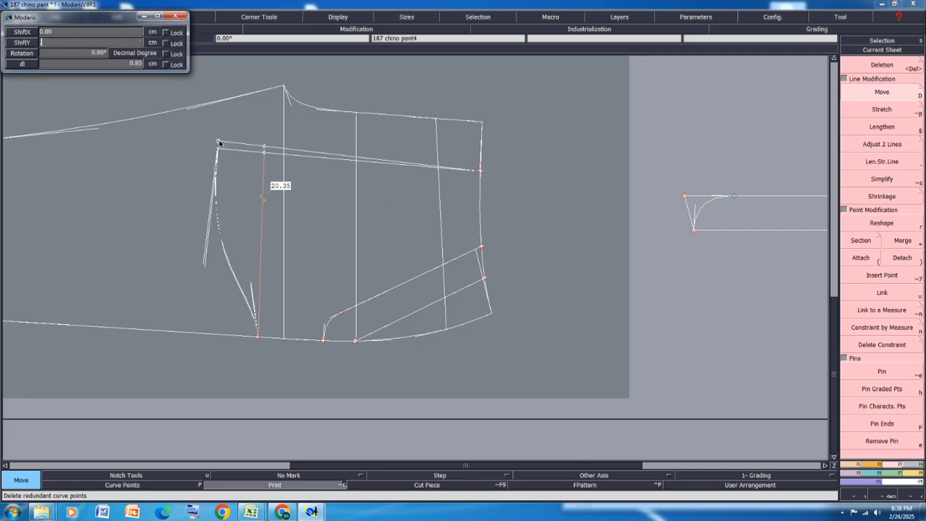
pyautogui.click(219, 143)
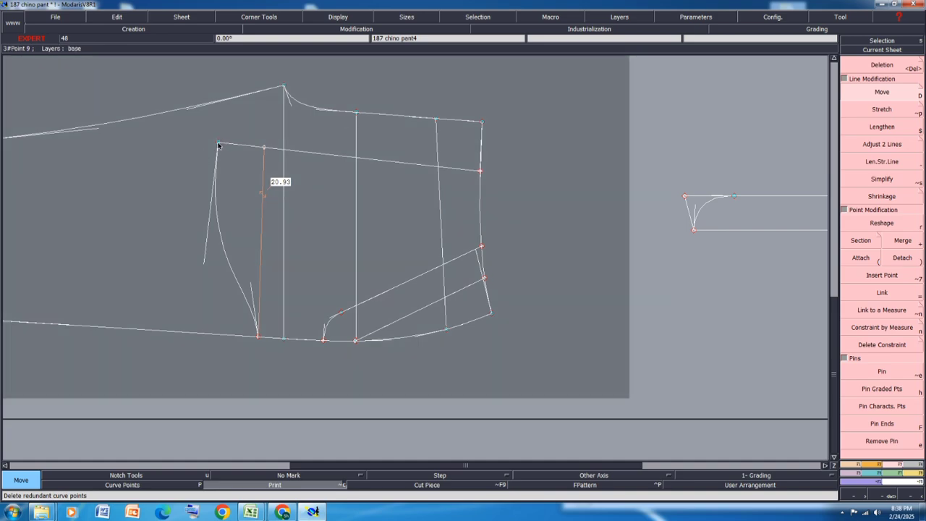
pyautogui.click(218, 145)
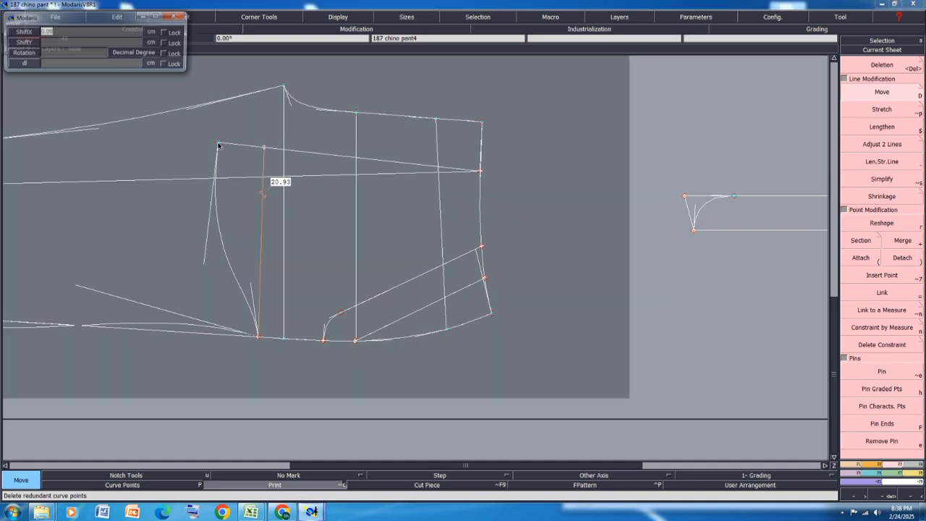
pyautogui.scroll(1, 218, 145)
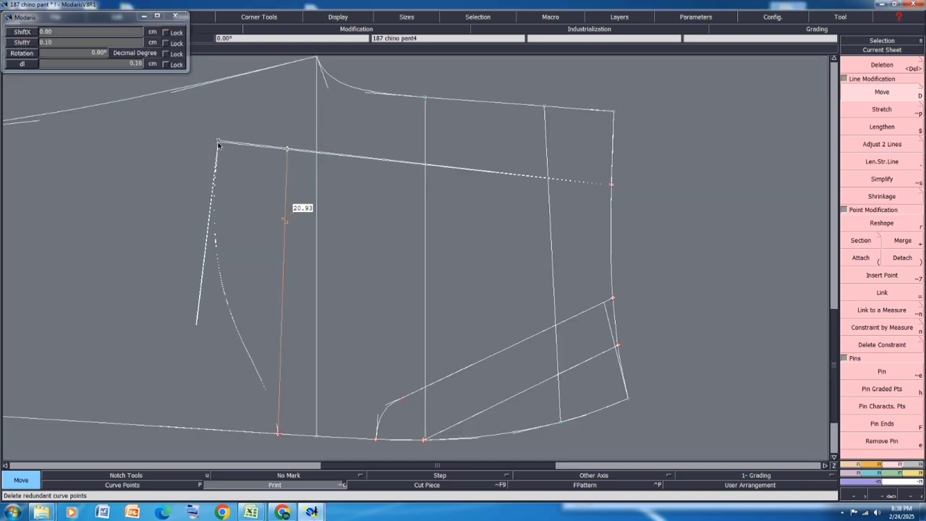
pyautogui.press('Return')
pyautogui.scroll(-2, 448, 163)
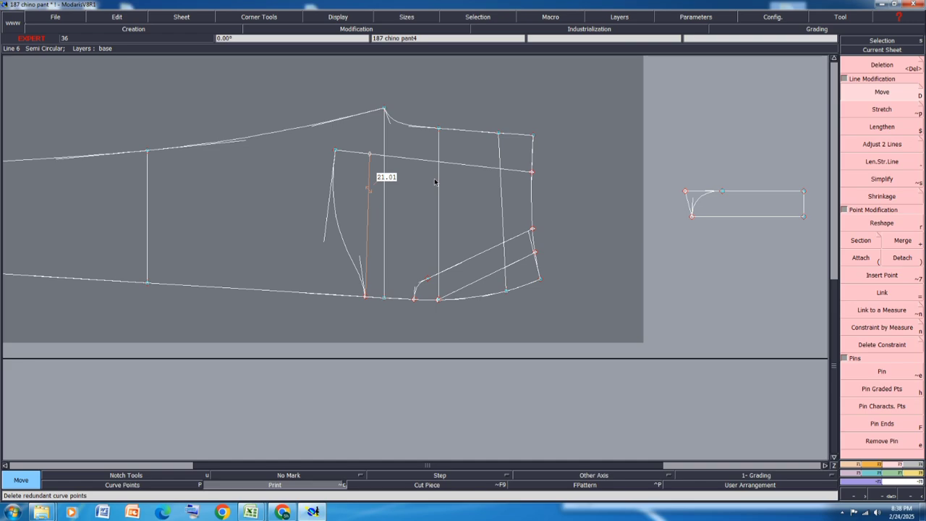
# Step: Mirror the widened pocket bag's bottom curve across an axis on the depth line to inspect it, and undo the mirrored copy and axis
pyautogui.click(848, 464)
pyautogui.click(882, 363)
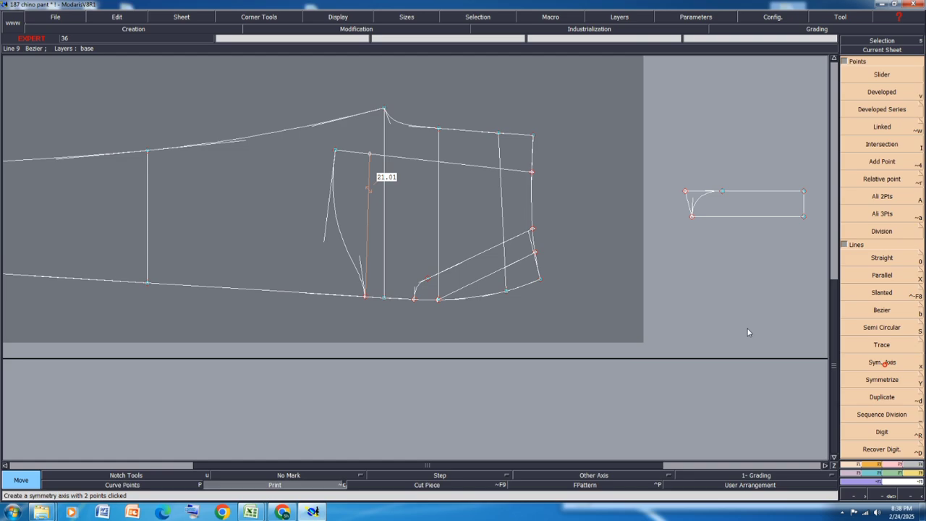
pyautogui.click(336, 151)
pyautogui.click(359, 153)
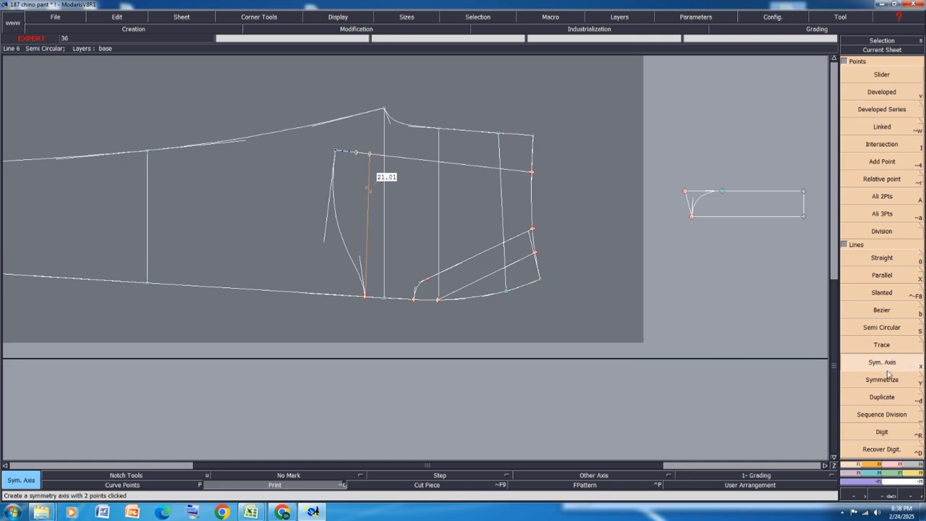
pyautogui.click(889, 380)
pyautogui.click(335, 206)
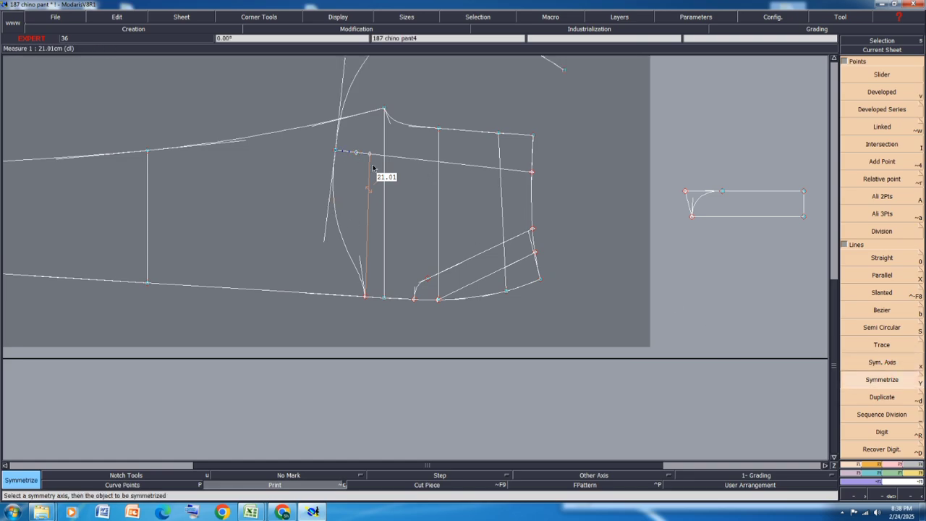
pyautogui.scroll(2, 356, 150)
pyautogui.scroll(-2, 345, 147)
pyautogui.hotkey('ctrl', 'z')
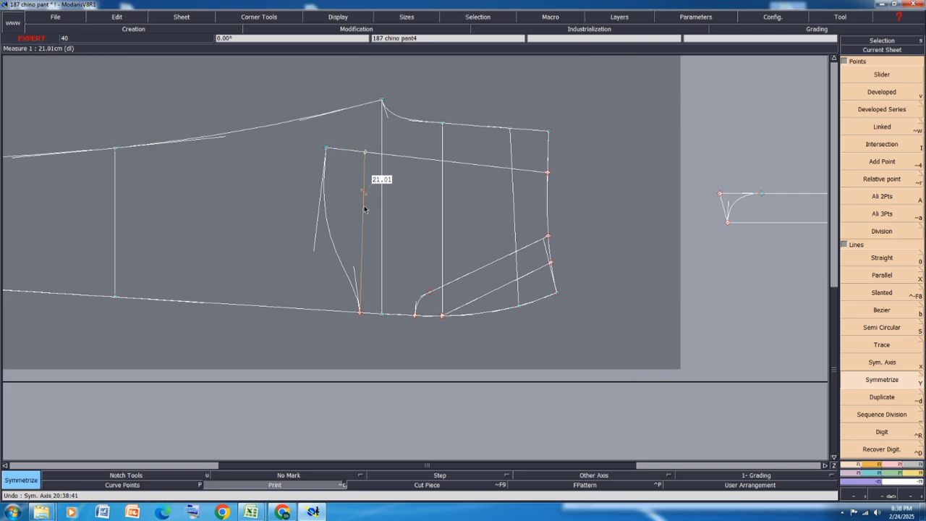
# Step: Delete the pocket bag's width measure and save the model with all graded sizes of the front panel displayed
pyautogui.press('Delete')
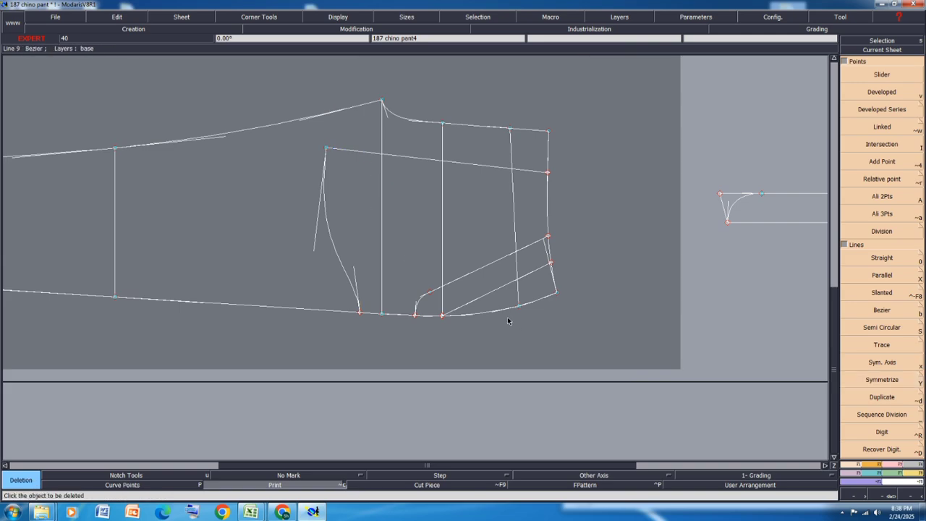
pyautogui.press('F11')
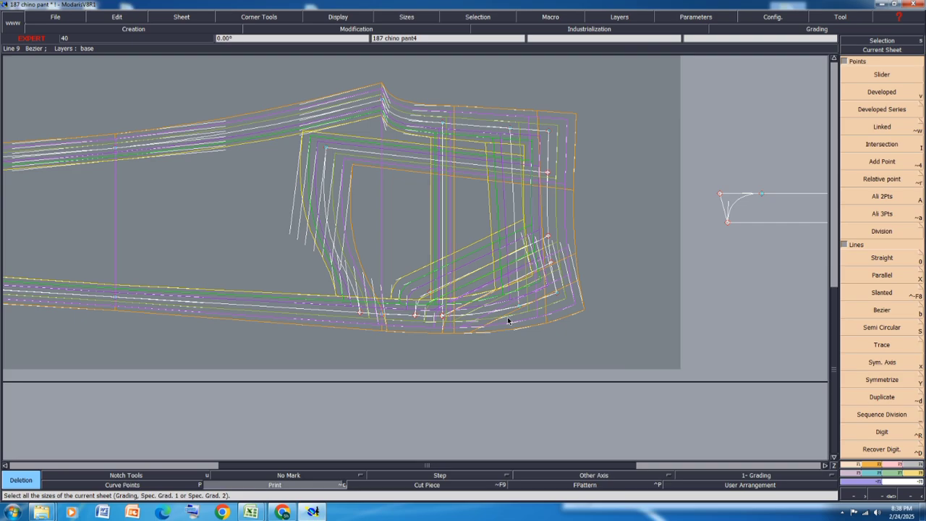
pyautogui.hotkey('ctrl', 's')
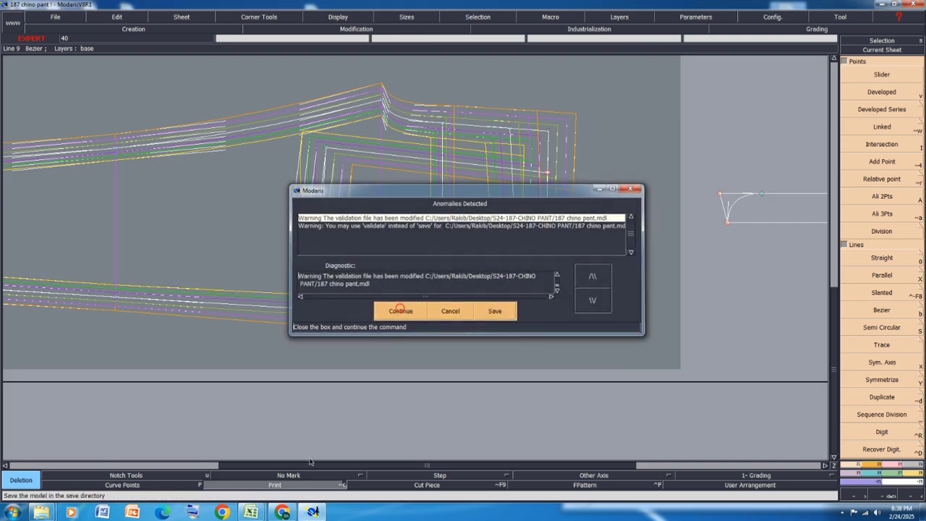
pyautogui.click(400, 310)
# Step: Check the front pocket rows and their grading increments in the Excel size specification, and return to Modaris
pyautogui.moveTo(251, 512)
pyautogui.click(289, 464)
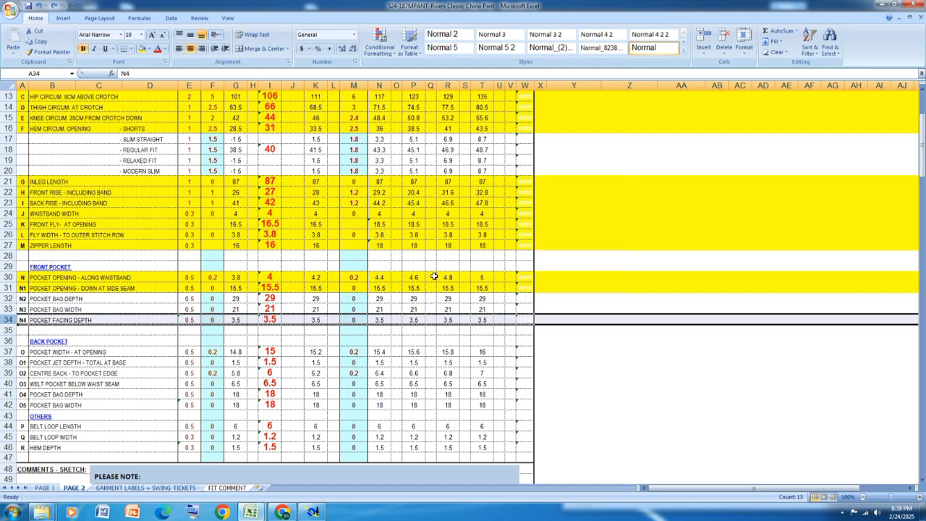
pyautogui.click(314, 512)
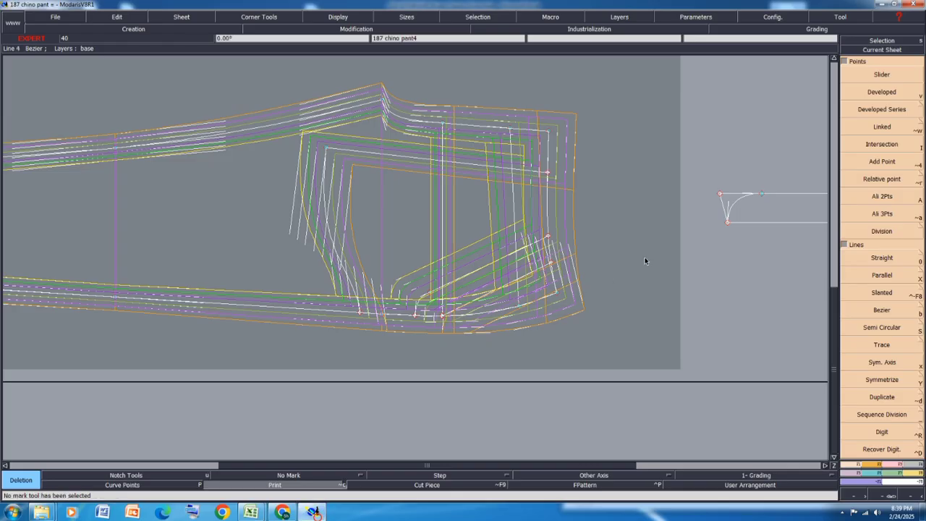
# Step: Pack the graded sizes of the front panel on the corner where the waistline meets the side seam
pyautogui.scroll(2, 645, 258)
pyautogui.click(874, 475)
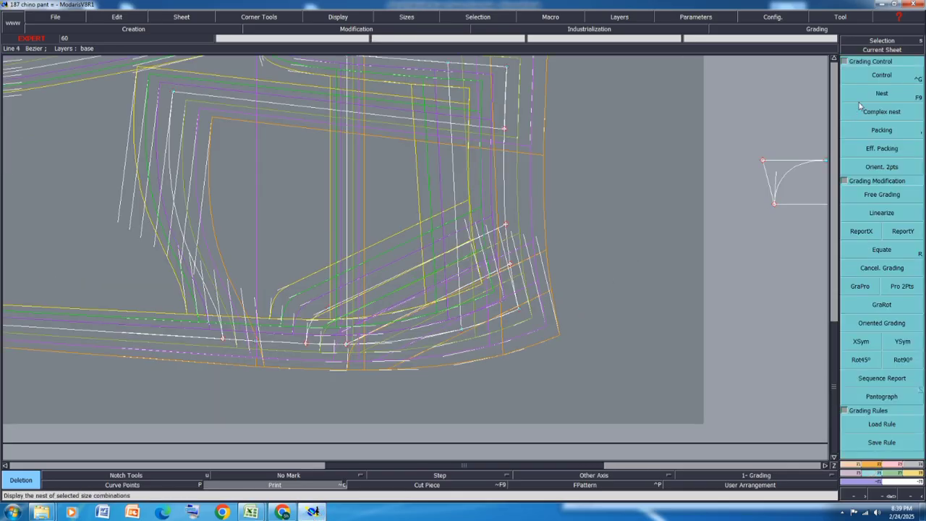
pyautogui.click(887, 132)
pyautogui.click(520, 308)
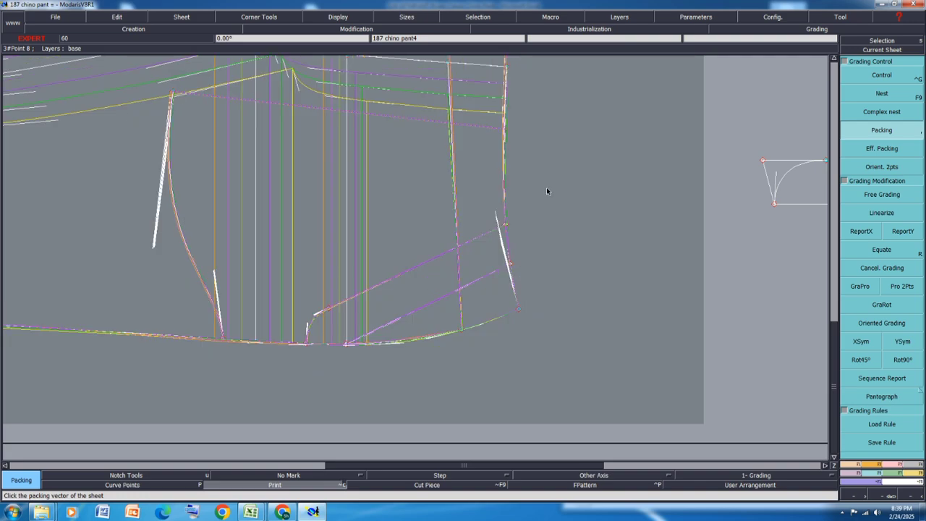
# Step: Grade the pocket opening's waistline point by -0.2 cm in ddl between all sizes
pyautogui.scroll(1, 547, 189)
pyautogui.click(901, 72)
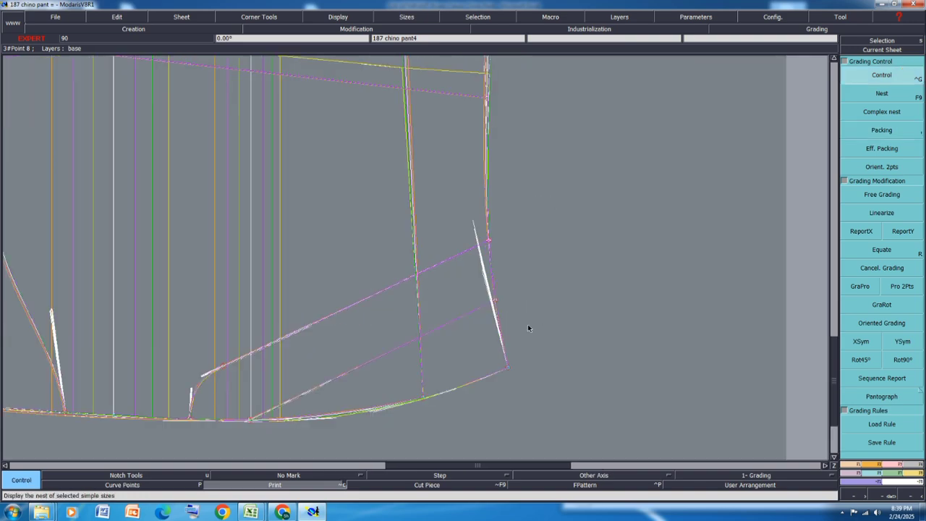
pyautogui.click(496, 303)
pyautogui.moveTo(819, 53); pyautogui.dragTo(824, 88)
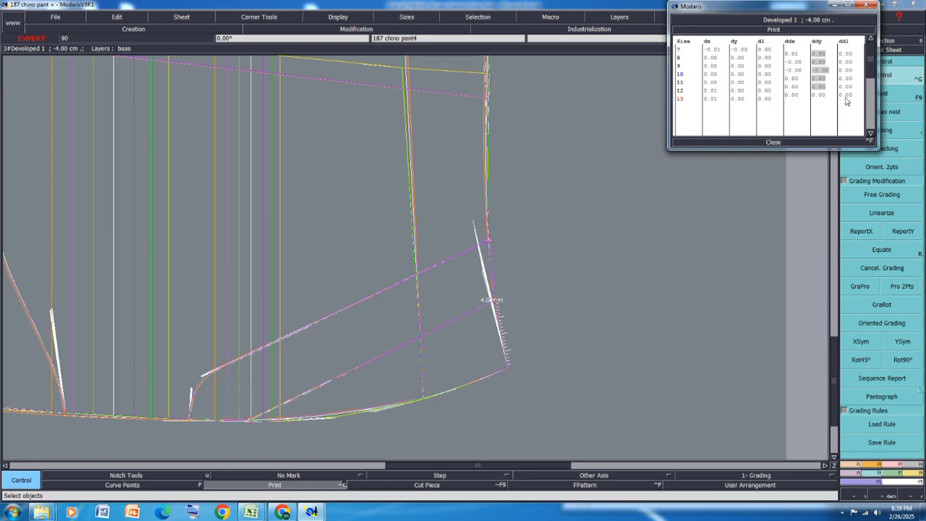
pyautogui.click(849, 104)
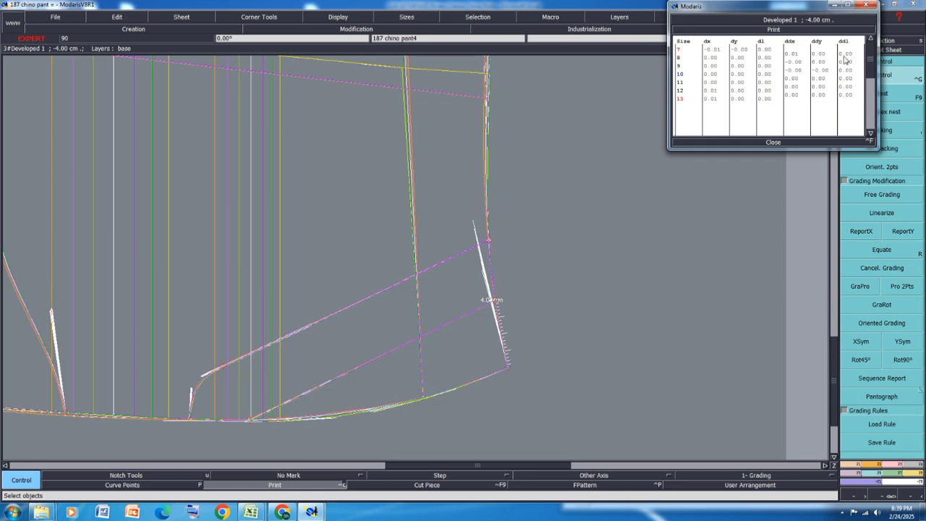
pyautogui.moveTo(845, 53); pyautogui.dragTo(849, 102)
pyautogui.write('-0')
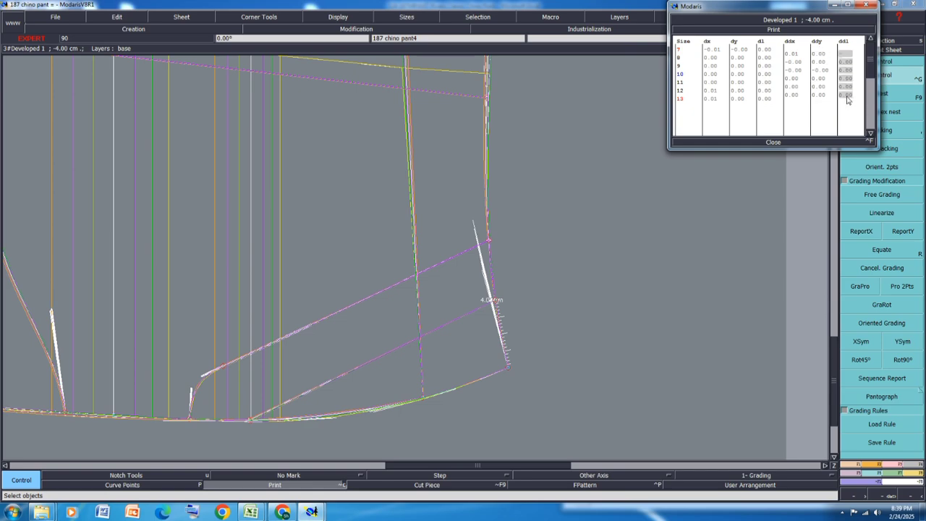
pyautogui.write('.2')
pyautogui.press('Return')
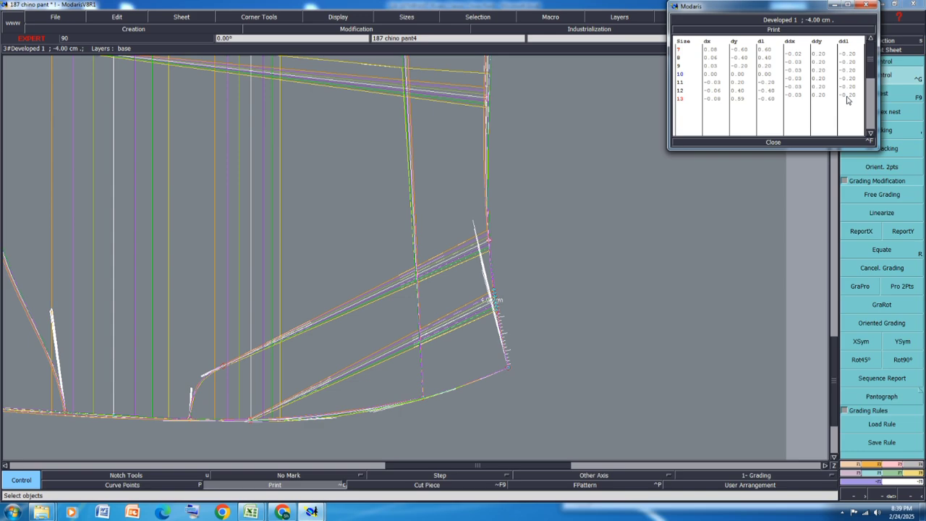
pyautogui.click(773, 142)
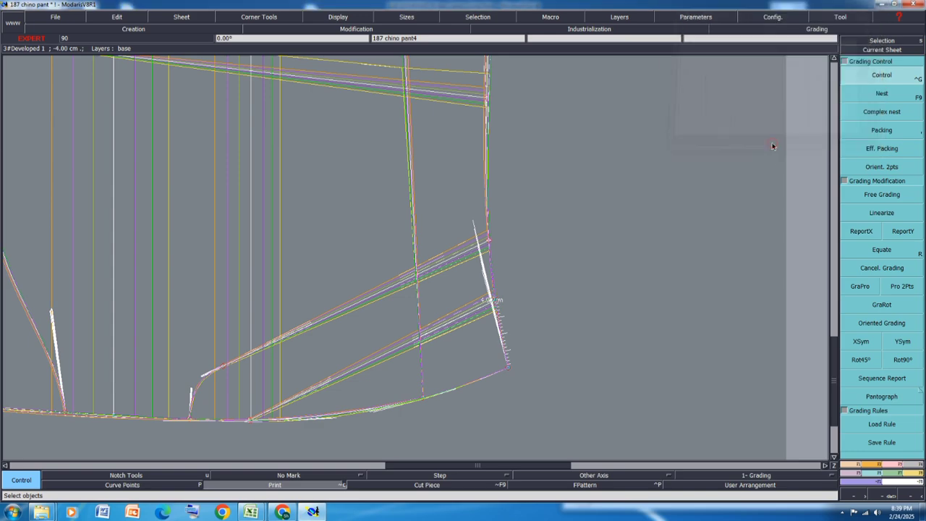
# Step: Unpack the nest and repack it on the waistline and side-seam corner to inspect the grading of the pocket opening, facing and depth lines
pyautogui.click(884, 133)
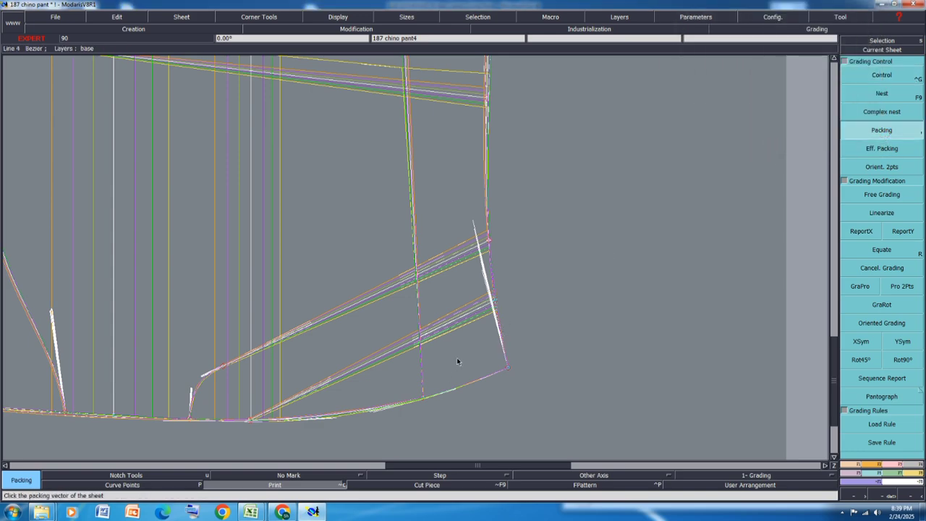
pyautogui.click(554, 324)
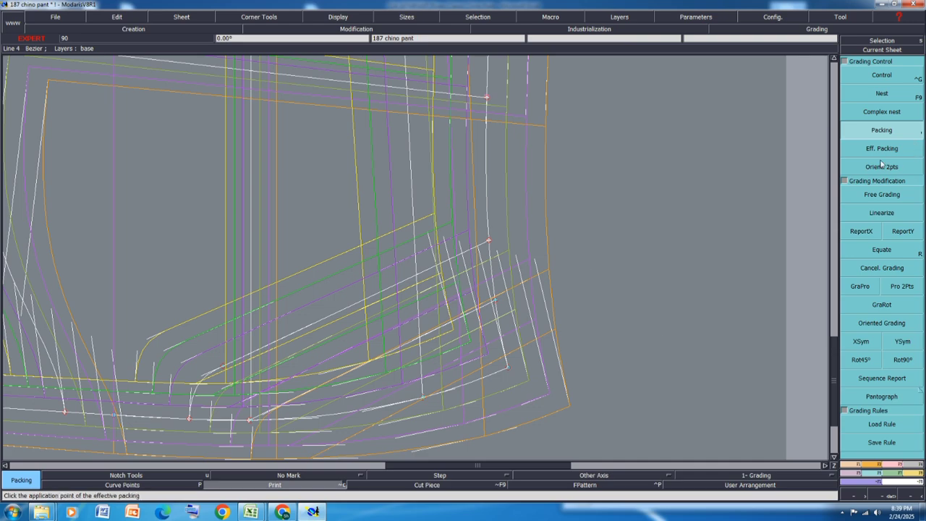
pyautogui.click(508, 371)
pyautogui.click(490, 100)
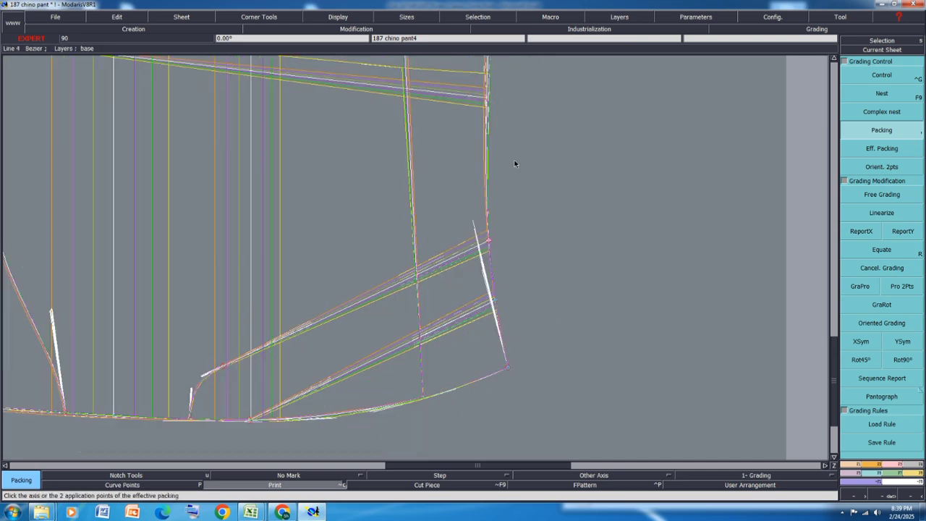
pyautogui.scroll(-3, 535, 197)
pyautogui.scroll(4, 499, 198)
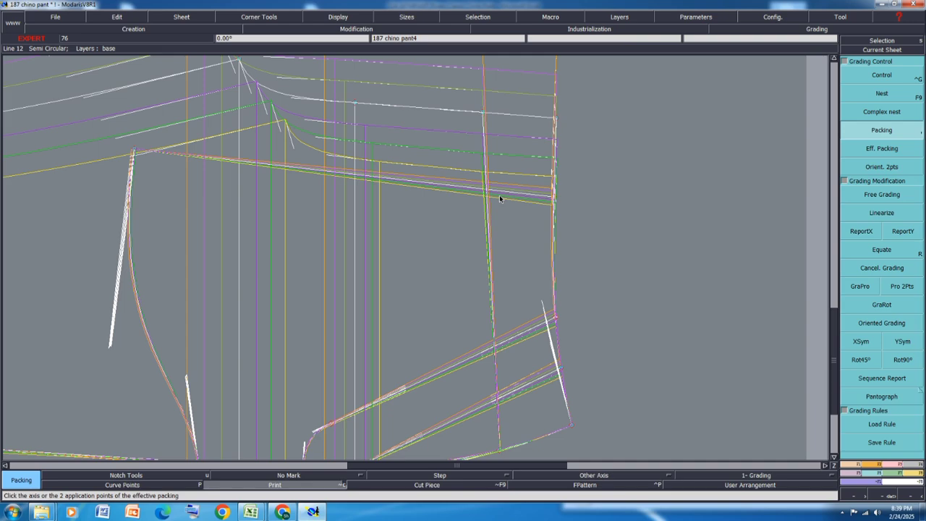
pyautogui.click(500, 195)
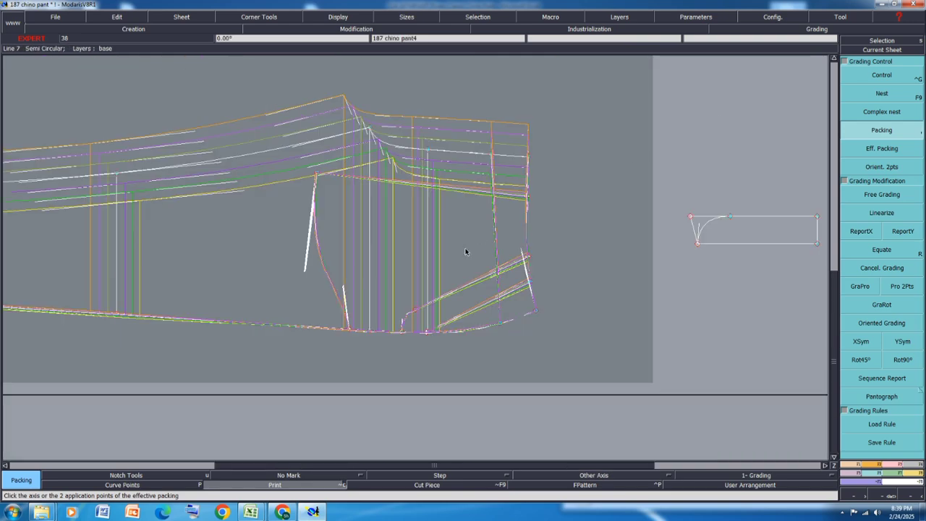
# Step: Switch to the Excel chino pant size specification to review the front pocket measurements across the sizes
pyautogui.moveTo(250, 512)
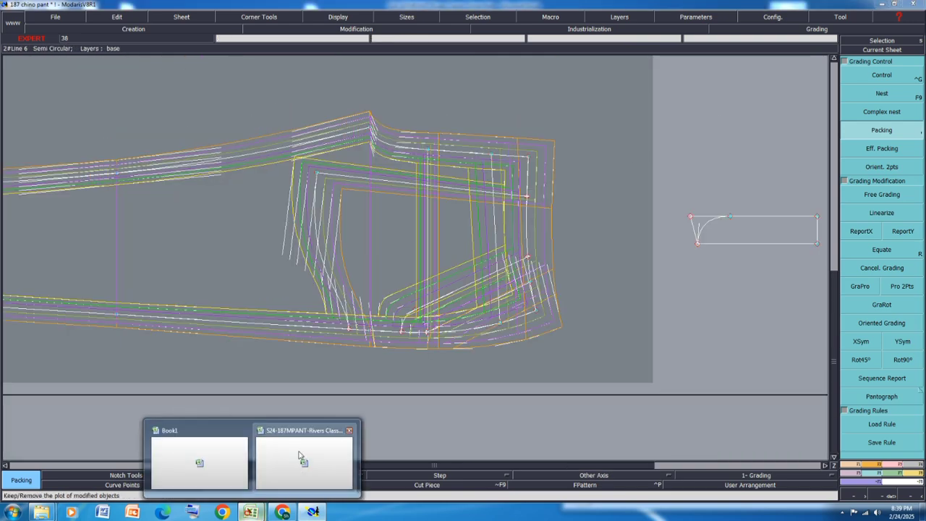
pyautogui.click(299, 456)
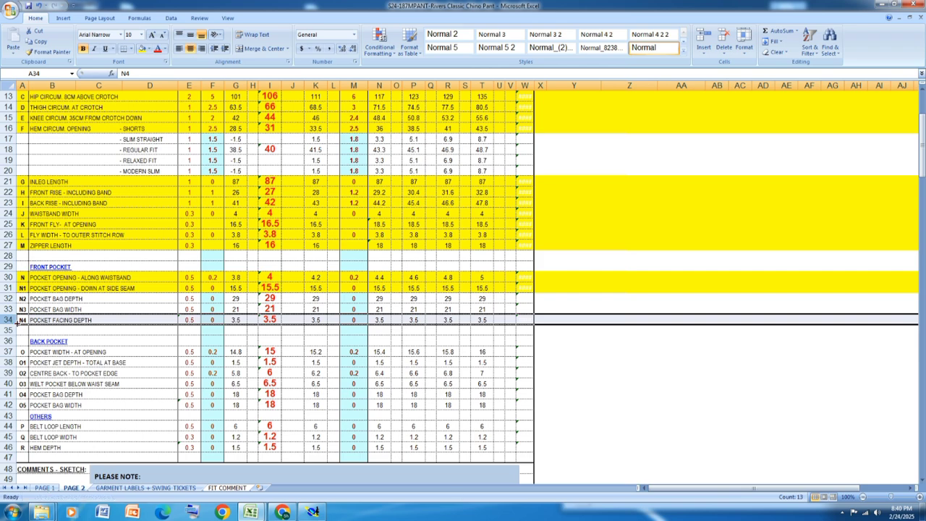
# Step: Highlight the front pocket's facing depth, bag depth and bag width rows in yellow
pyautogui.click(145, 49)
pyautogui.click(9, 309)
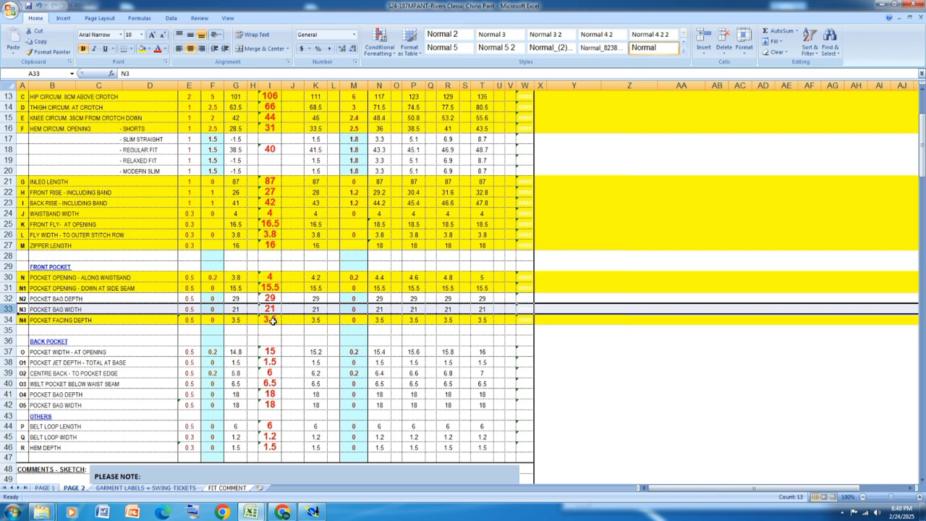
pyautogui.click(9, 298)
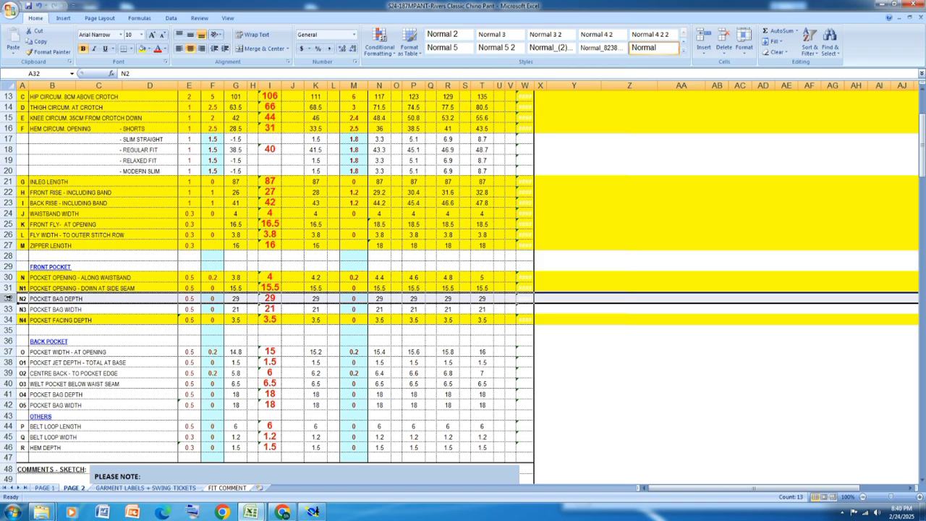
pyautogui.moveTo(9, 298); pyautogui.dragTo(10, 309)
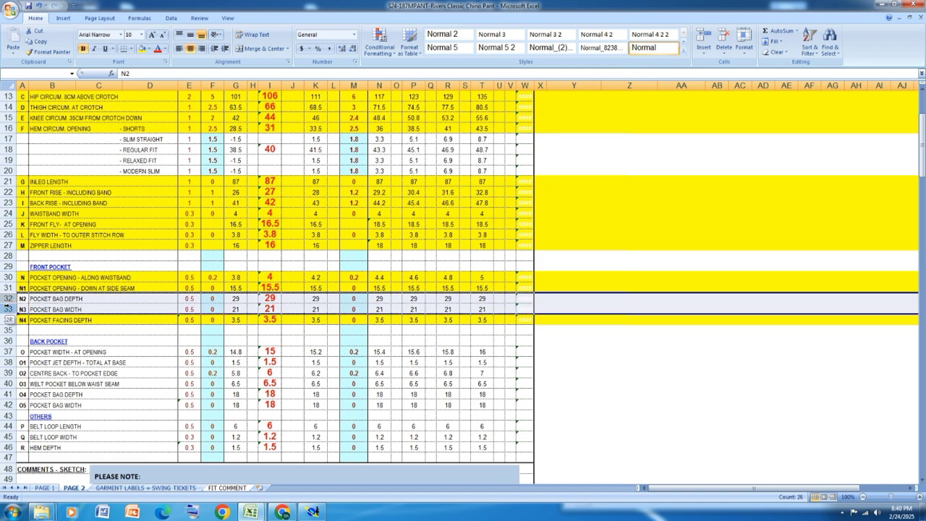
pyautogui.click(141, 49)
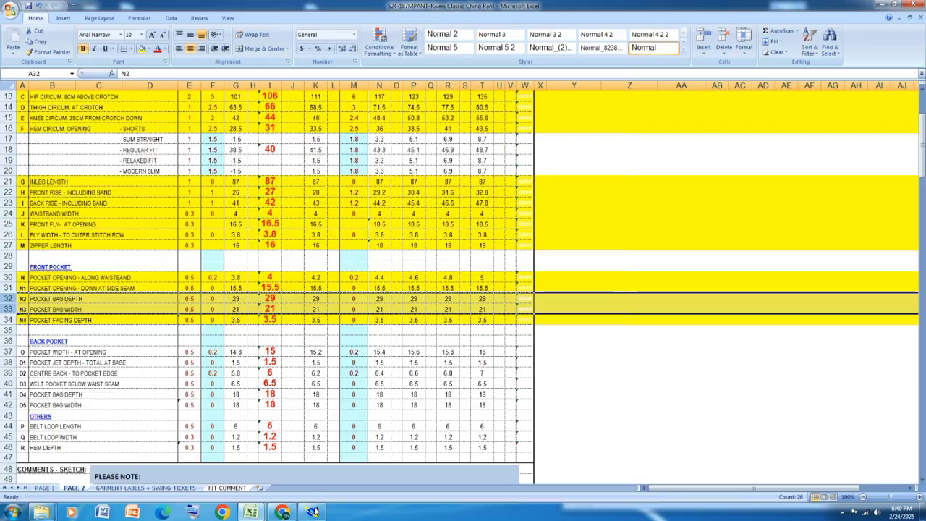
# Step: Switch back to Modaris and pack the graded sizes of the front panel on the corner where waistline and centre front meet
pyautogui.click(313, 514)
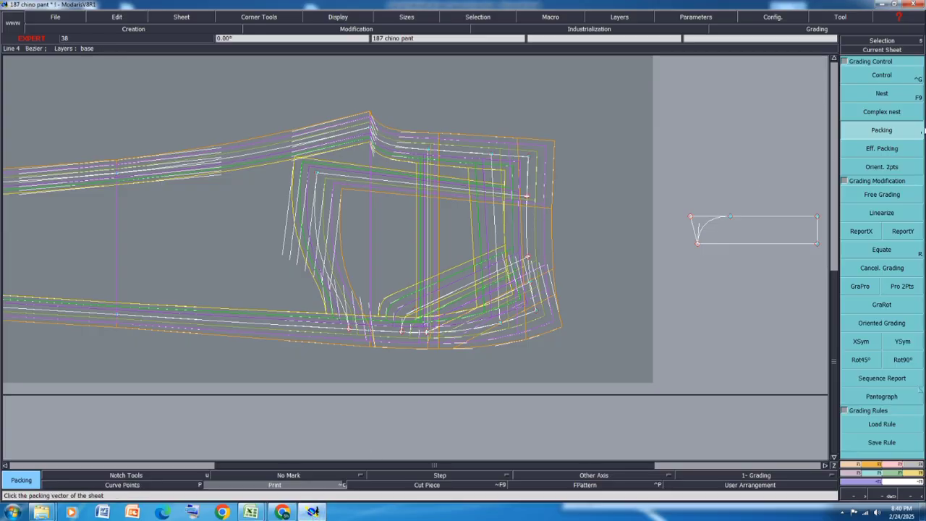
pyautogui.click(896, 79)
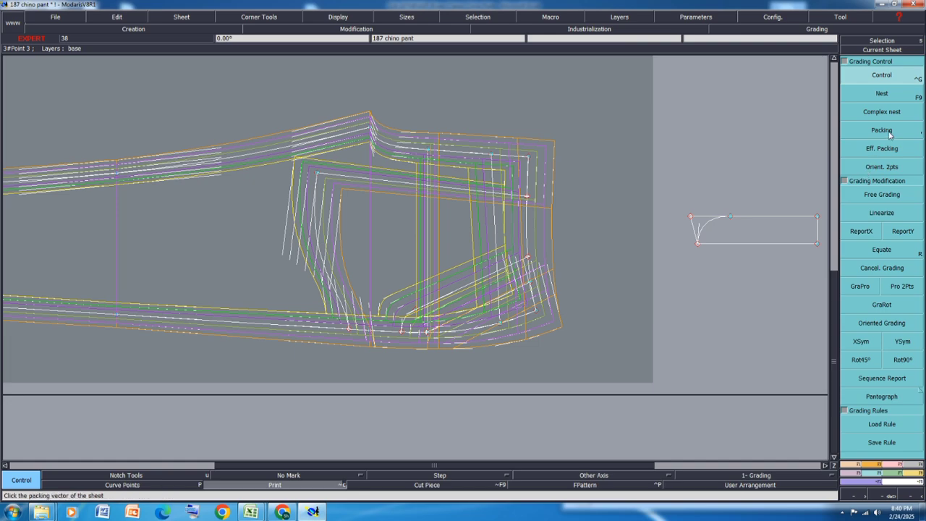
pyautogui.press(',')
pyautogui.scroll(3, 529, 165)
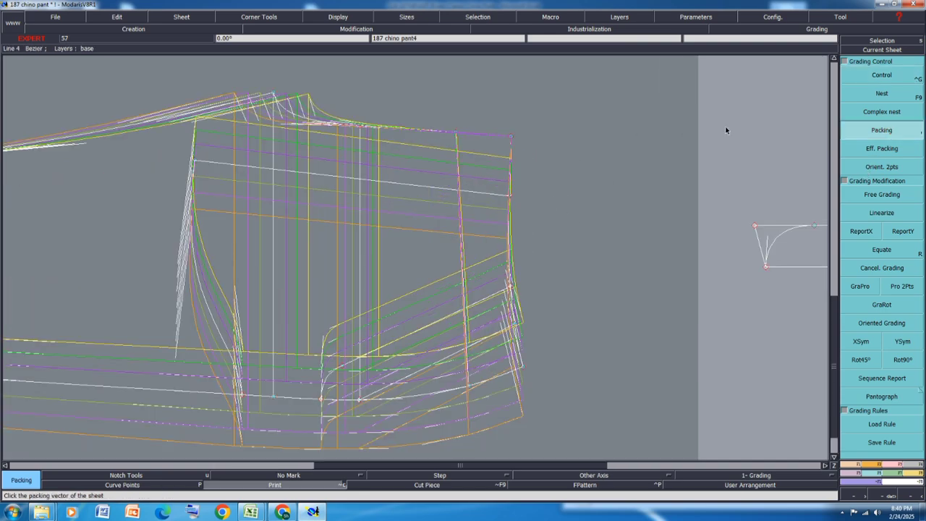
pyautogui.click(895, 80)
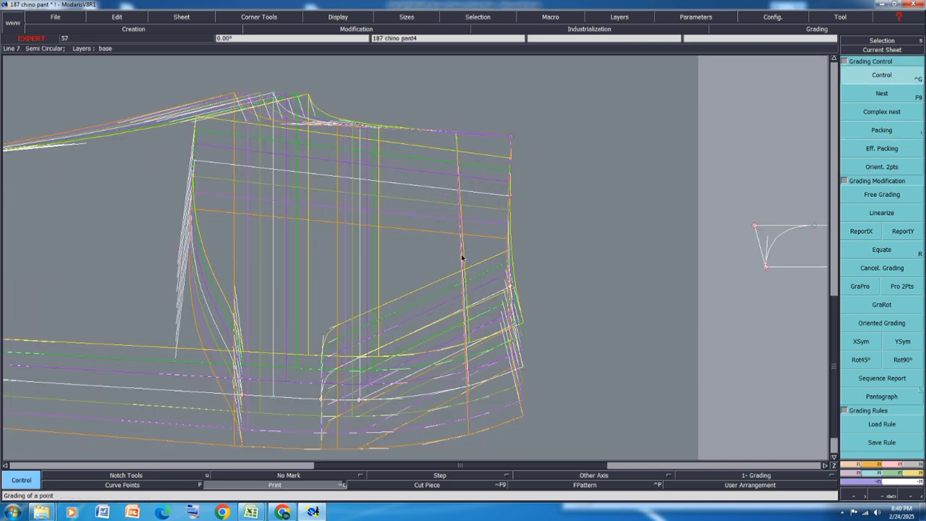
# Step: Grade the pocket bag inner edge's waistline point by -1.2 cm in ddl between all sizes, after trying -1
pyautogui.click(510, 194)
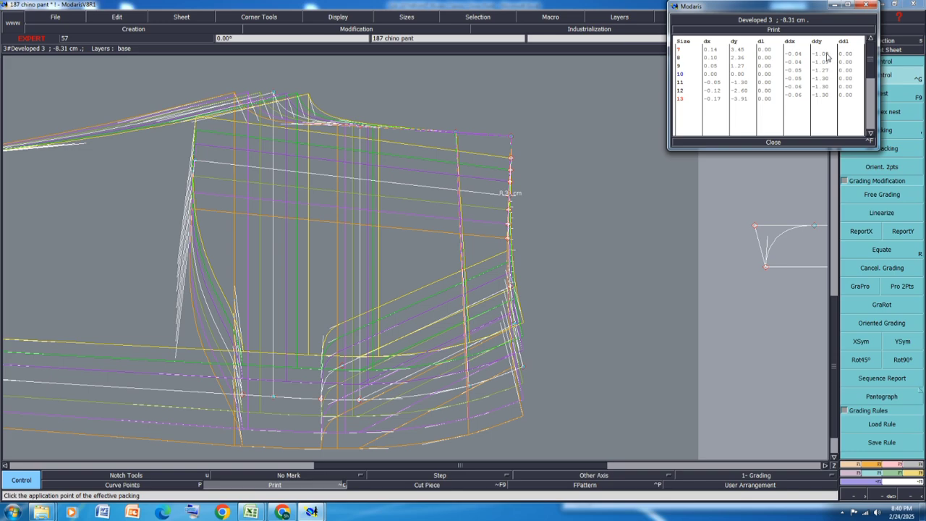
pyautogui.moveTo(827, 55); pyautogui.dragTo(827, 101)
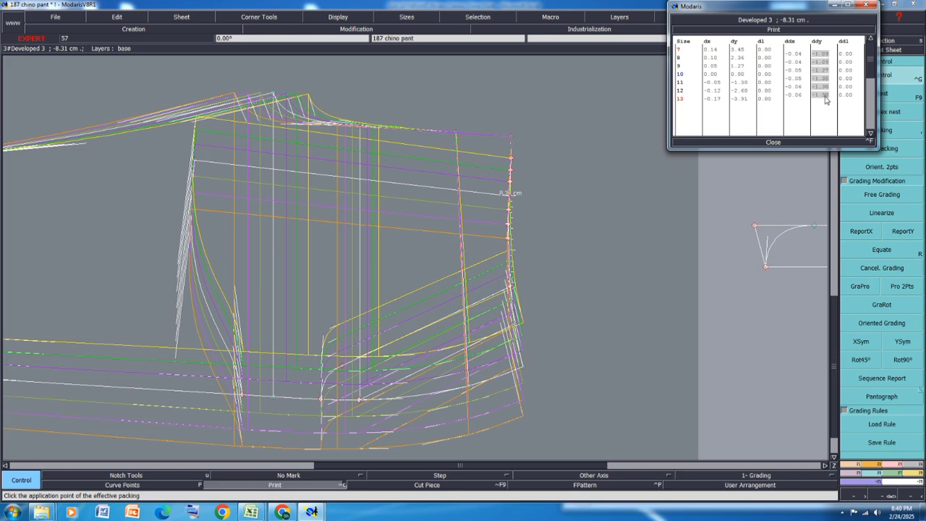
pyautogui.click(825, 96)
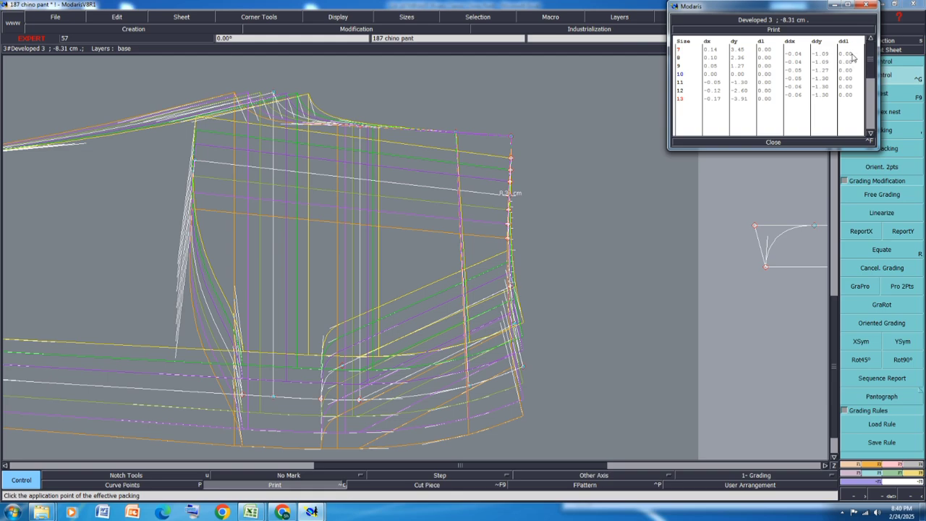
pyautogui.moveTo(852, 55); pyautogui.dragTo(849, 95)
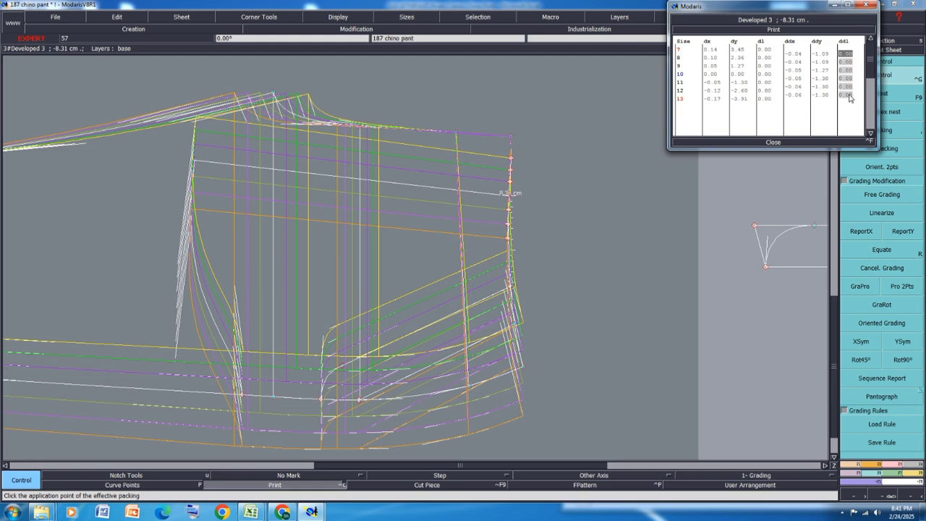
pyautogui.write('-1')
pyautogui.press('Return')
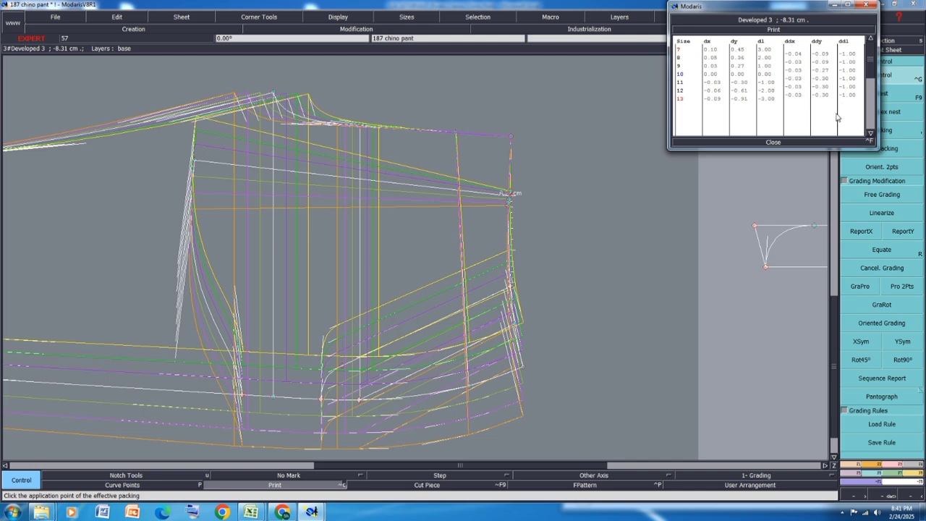
pyautogui.moveTo(852, 56); pyautogui.dragTo(845, 99)
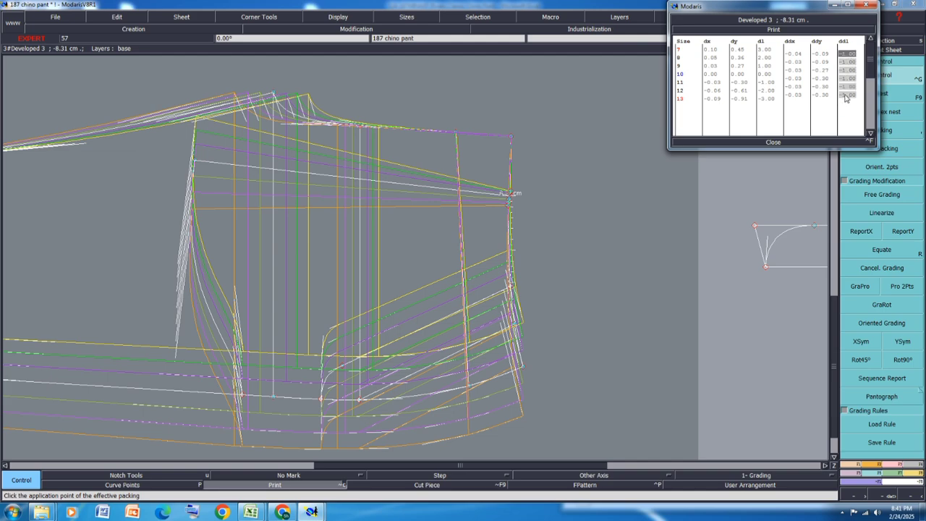
pyautogui.write('-1.2')
pyautogui.press('Return')
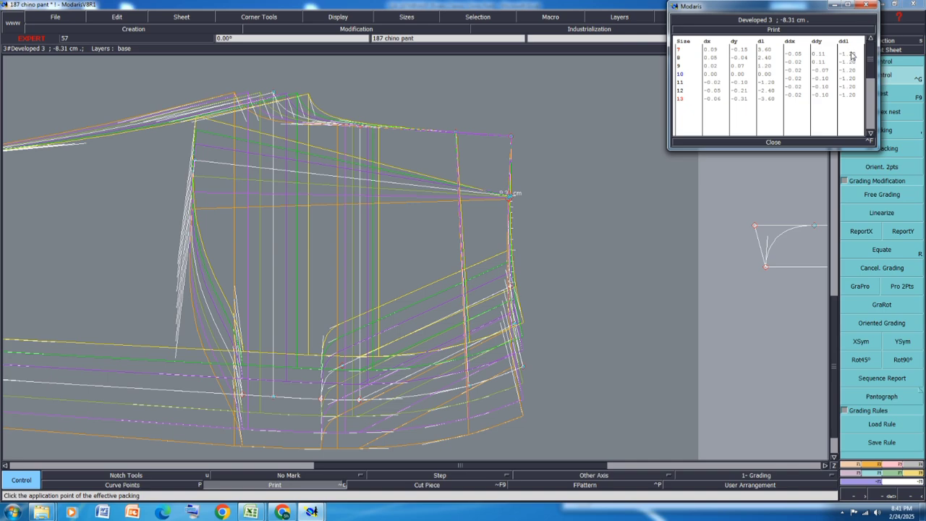
# Step: Try grading the pocket bag's waistline point by -1.3 cm in ddl between sizes 7 and 12
pyautogui.moveTo(852, 53); pyautogui.dragTo(855, 88)
pyautogui.write('-')
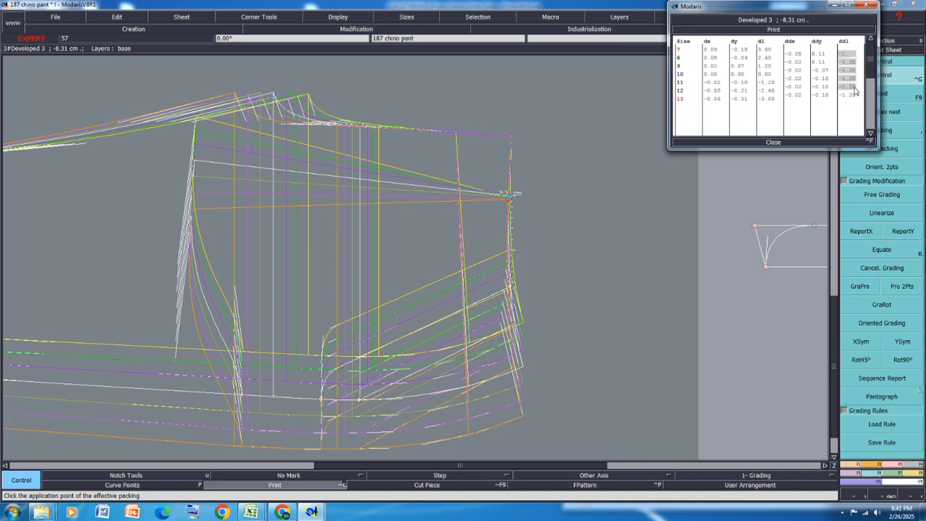
pyautogui.write('1.3')
pyautogui.press('Return')
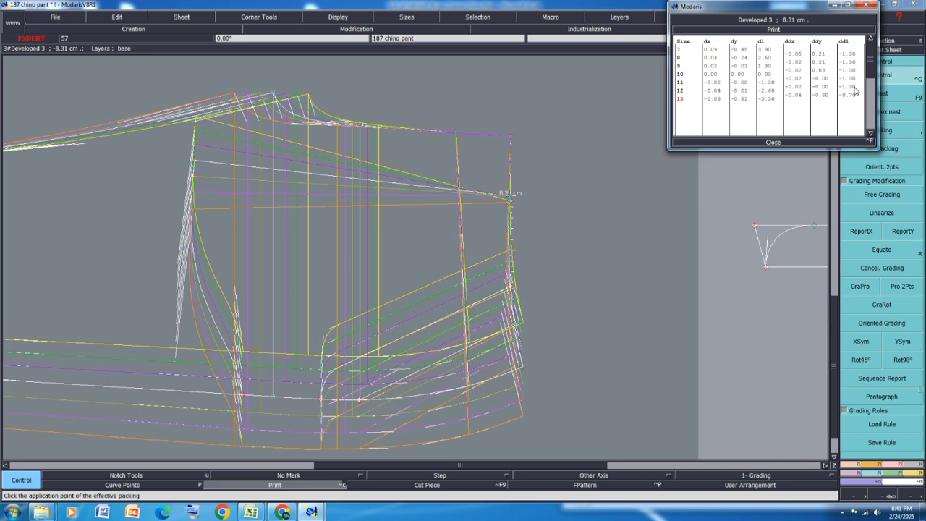
# Step: Reset the pocket bag waistline point's ddl grading to -1.2 cm between all sizes and close the grading table
pyautogui.moveTo(855, 55); pyautogui.dragTo(852, 100)
pyautogui.write('-')
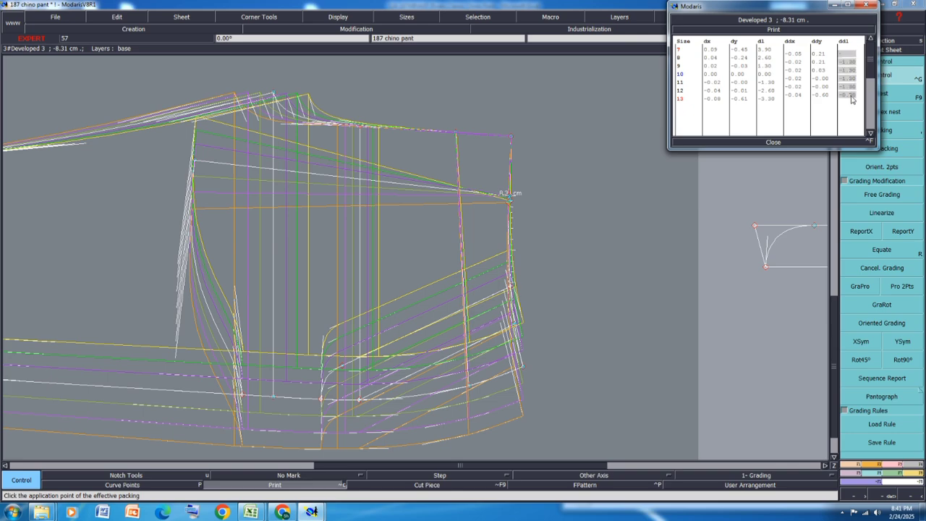
pyautogui.write('1.2')
pyautogui.press('Return')
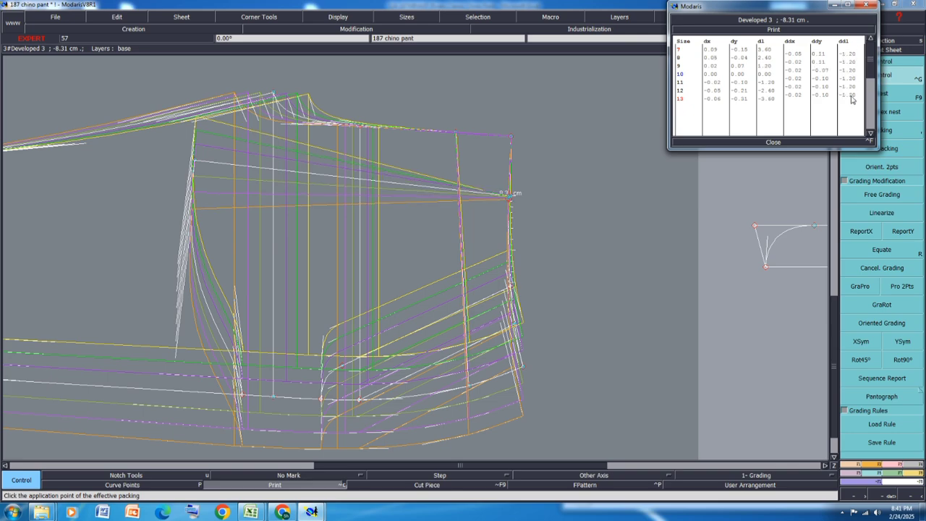
pyautogui.click(773, 142)
# Step: Report the waistline point's Y grading to the pocket bag's lower corner, unpack the nest and save the model
pyautogui.click(903, 231)
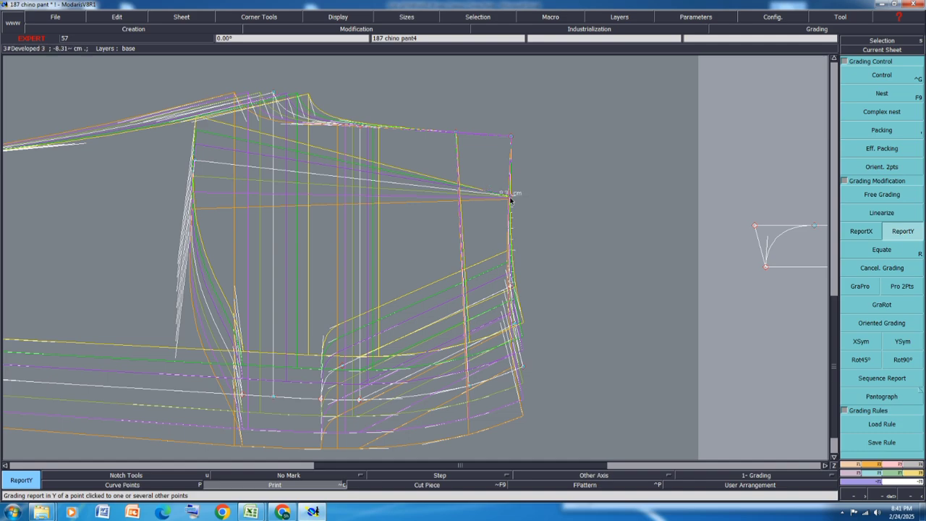
pyautogui.click(511, 197)
pyautogui.click(192, 161)
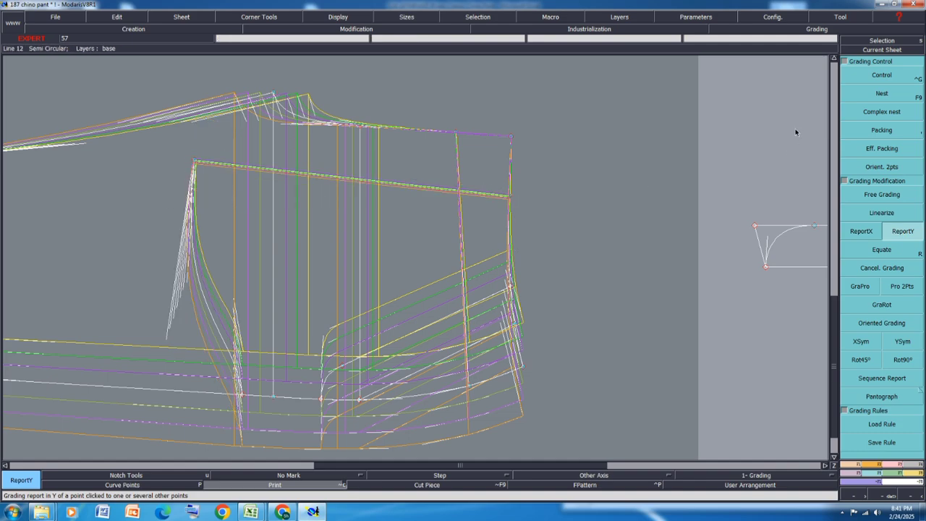
pyautogui.click(441, 233)
pyautogui.hotkey('ctrl', 's')
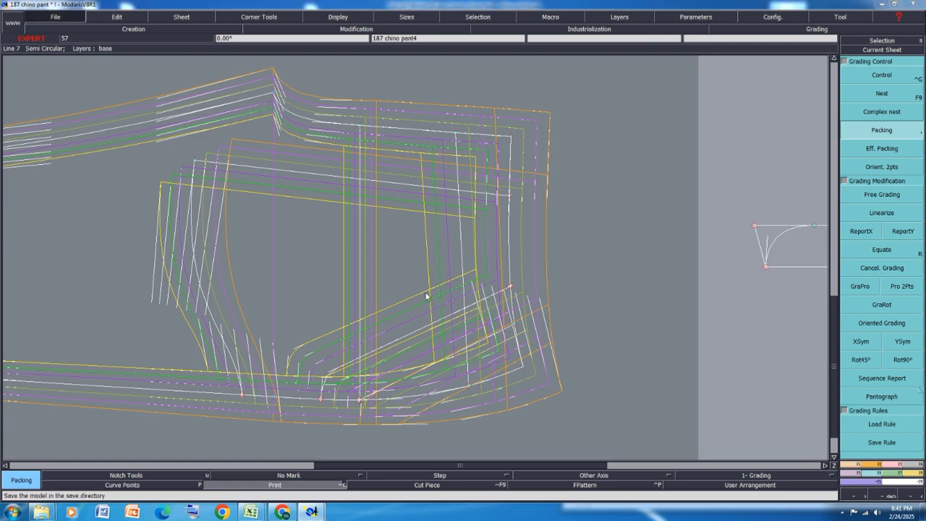
pyautogui.click(407, 311)
# Step: Review the front and back pocket measurements in the Excel chino pant specification and return to Modaris
pyautogui.moveTo(254, 514)
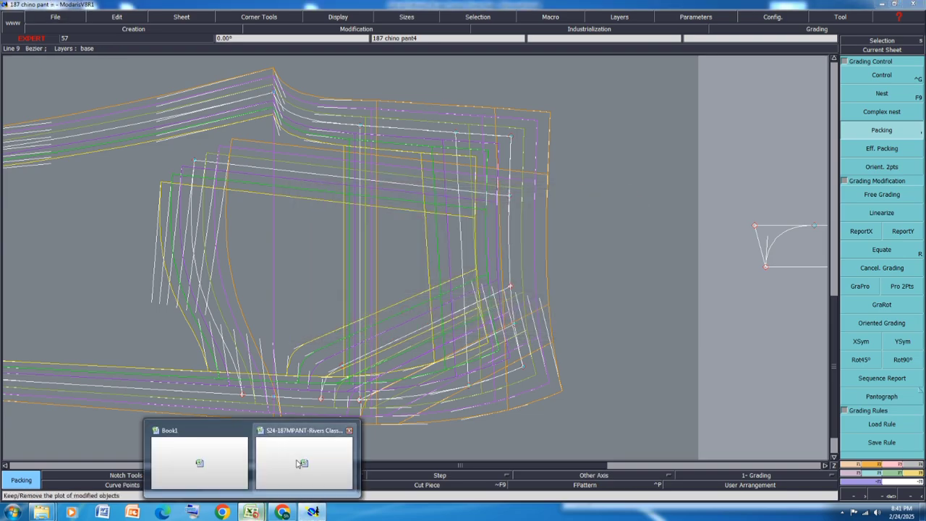
pyautogui.click(297, 456)
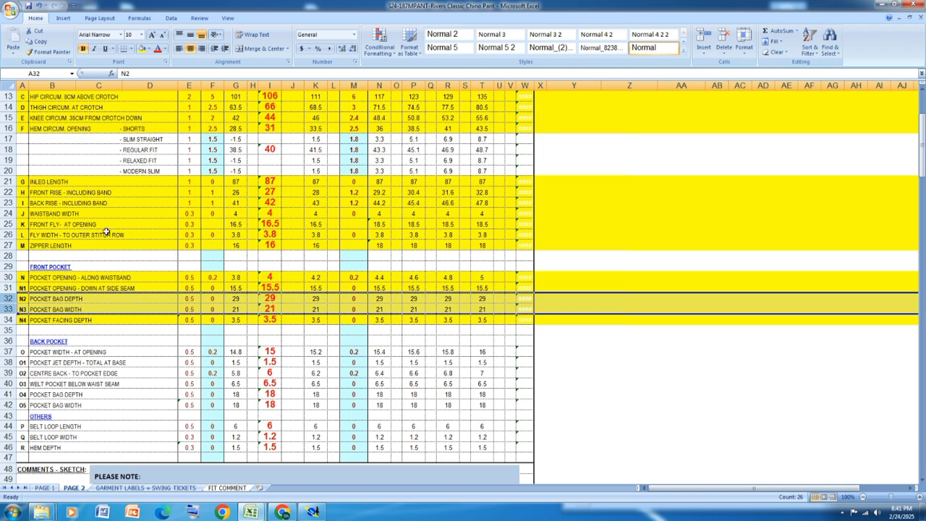
pyautogui.scroll(-2, 108, 230)
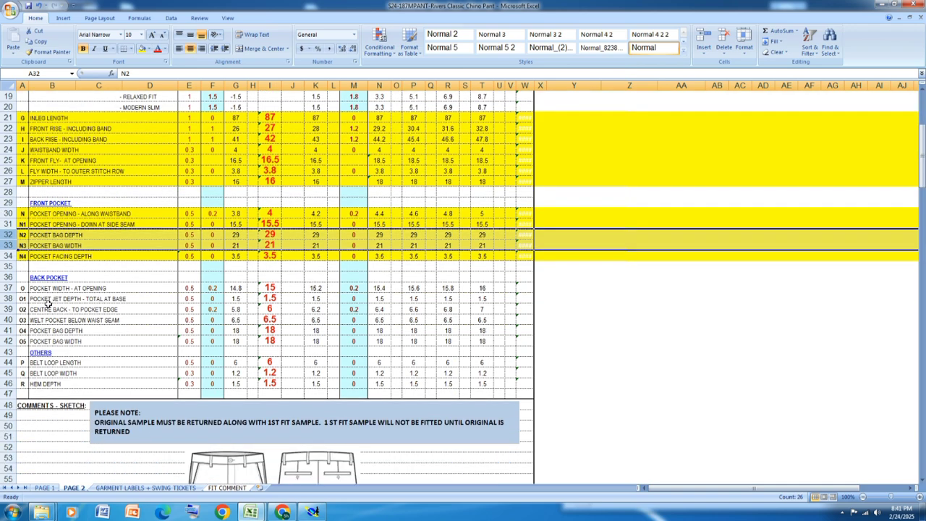
pyautogui.click(313, 513)
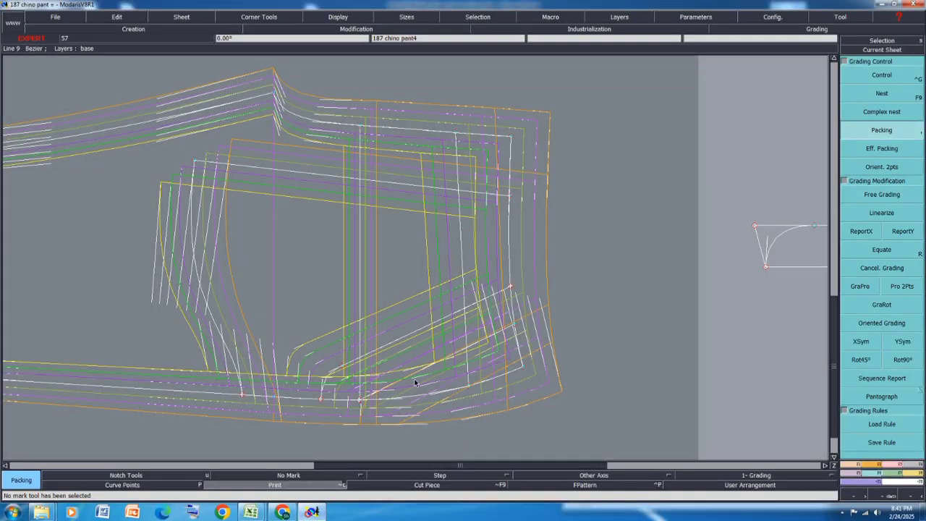
# Step: Hide the nest and add developed points 4 cm from the side seam along the bag curve and about 2.3 cm from the facing along the waistline
pyautogui.press('F9')
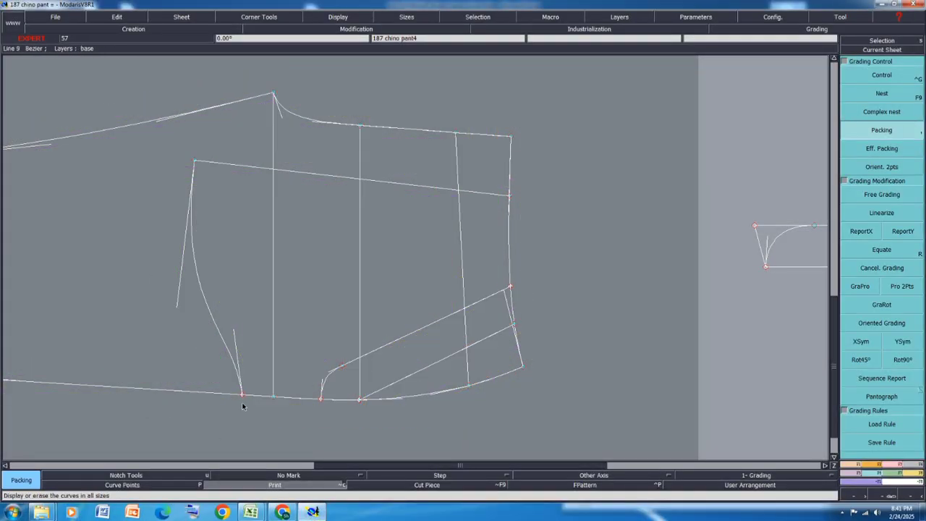
pyautogui.click(853, 466)
pyautogui.click(887, 91)
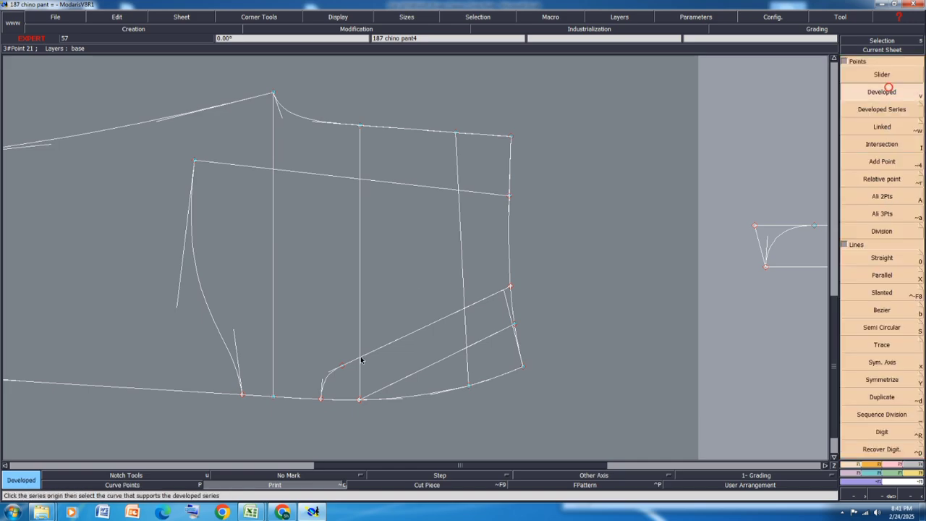
pyautogui.click(242, 394)
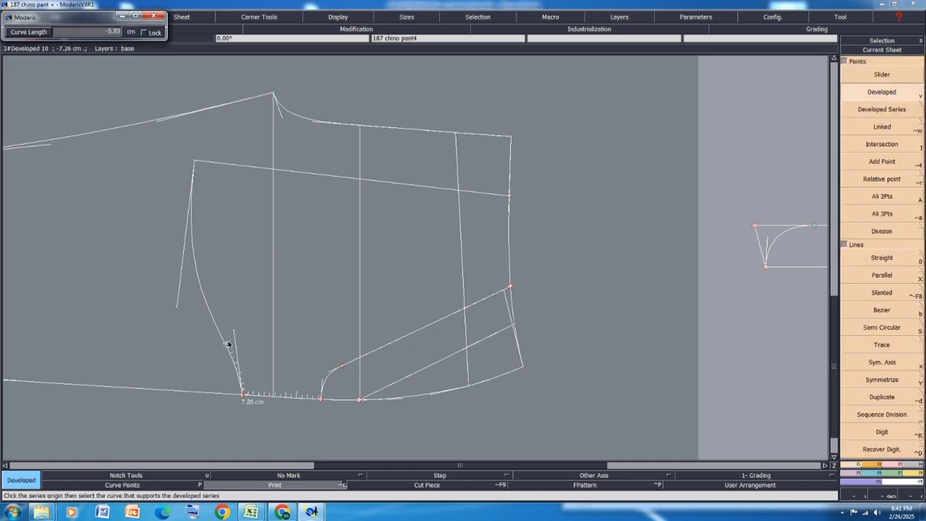
pyautogui.press('Down')
pyautogui.write('-')
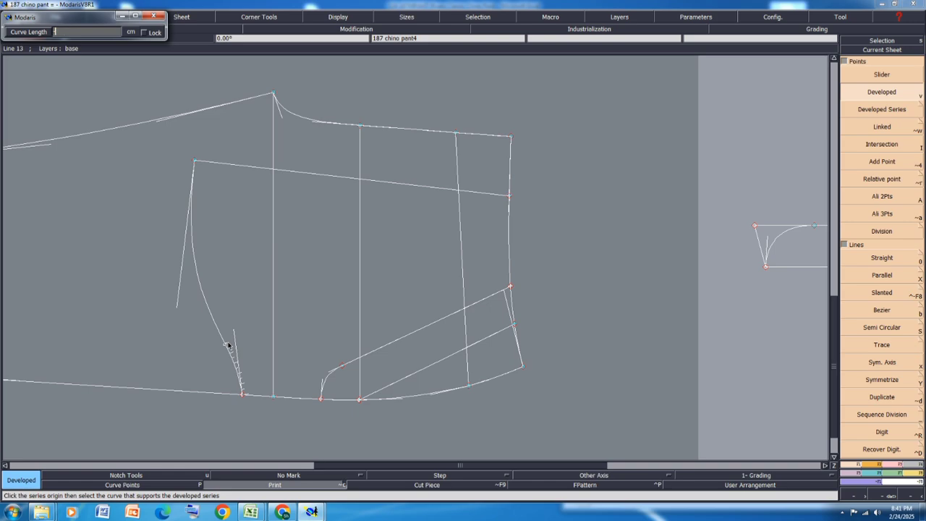
pyautogui.press('Return')
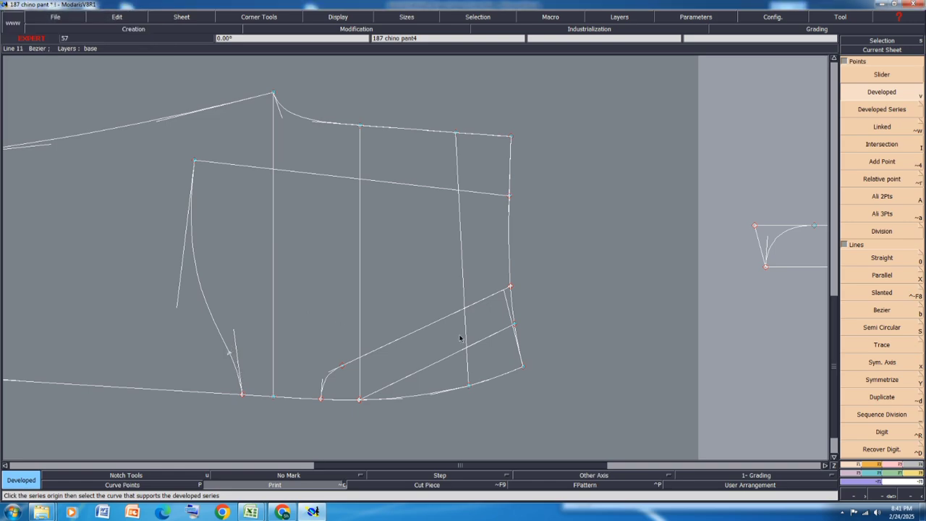
pyautogui.click(510, 286)
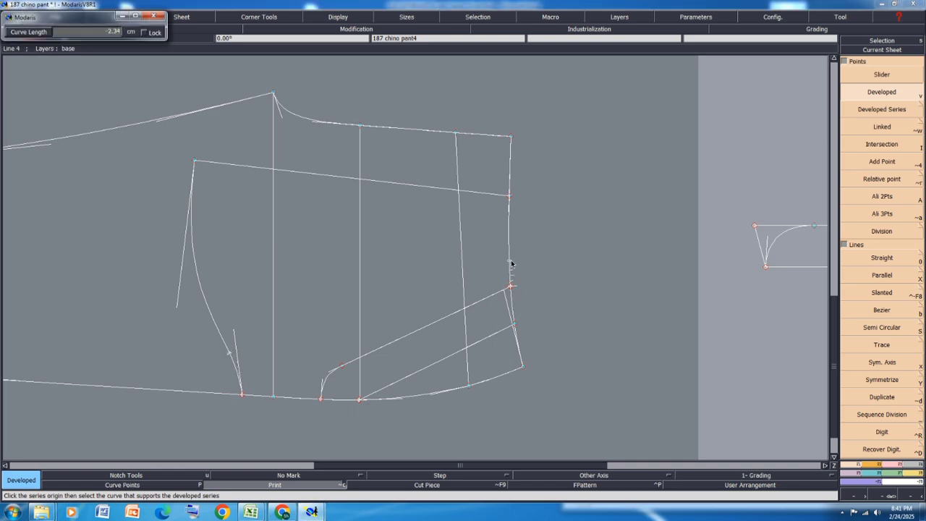
pyautogui.click(510, 262)
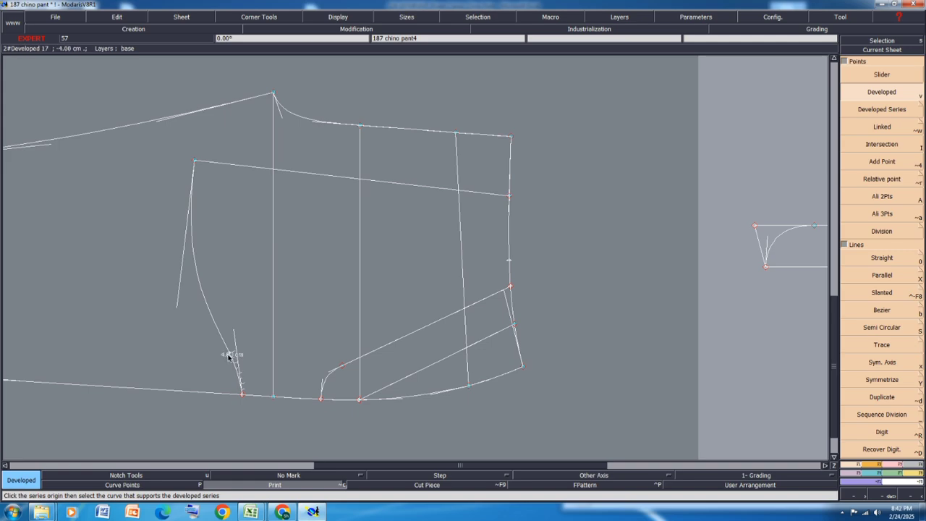
# Step: Join the developed points on the pocket bag curve and the waistline with a Bezier line, and save the model
pyautogui.press('b')
pyautogui.click(229, 355)
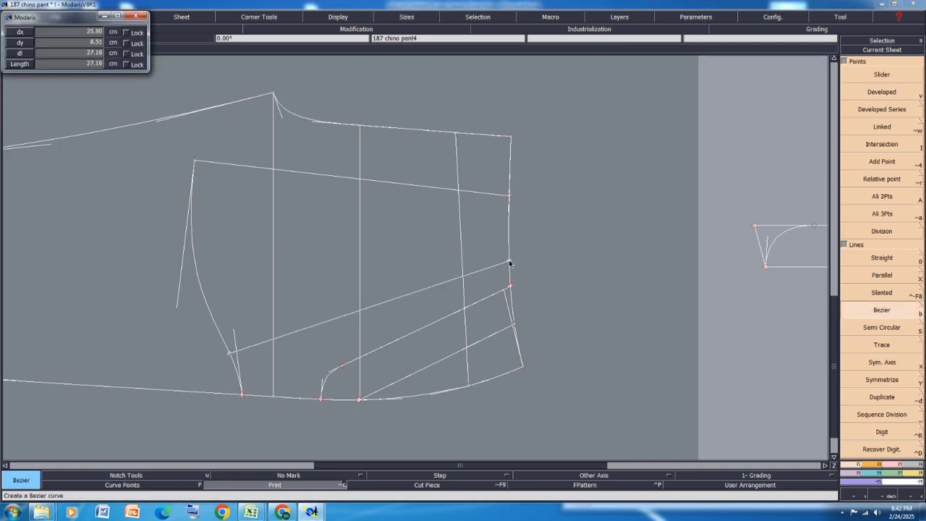
pyautogui.rightClick(510, 261)
pyautogui.hotkey('ctrl', 's')
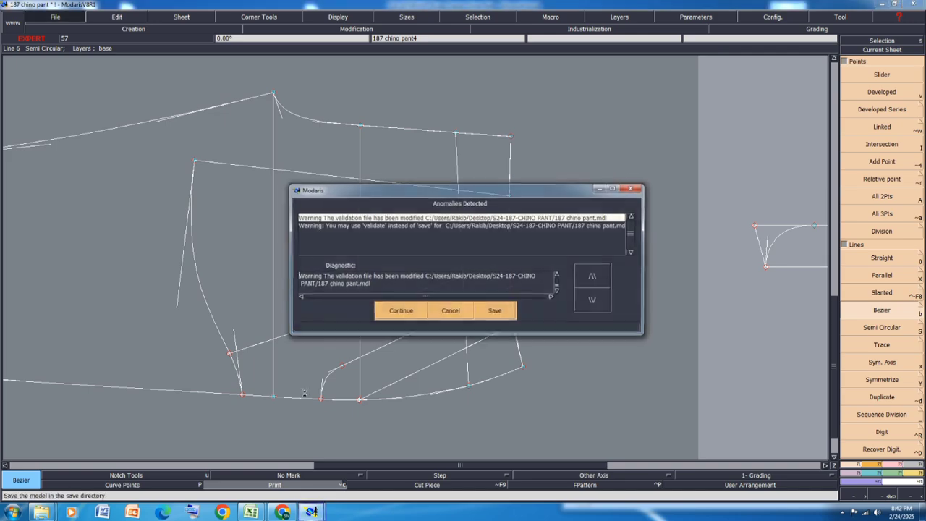
pyautogui.click(409, 313)
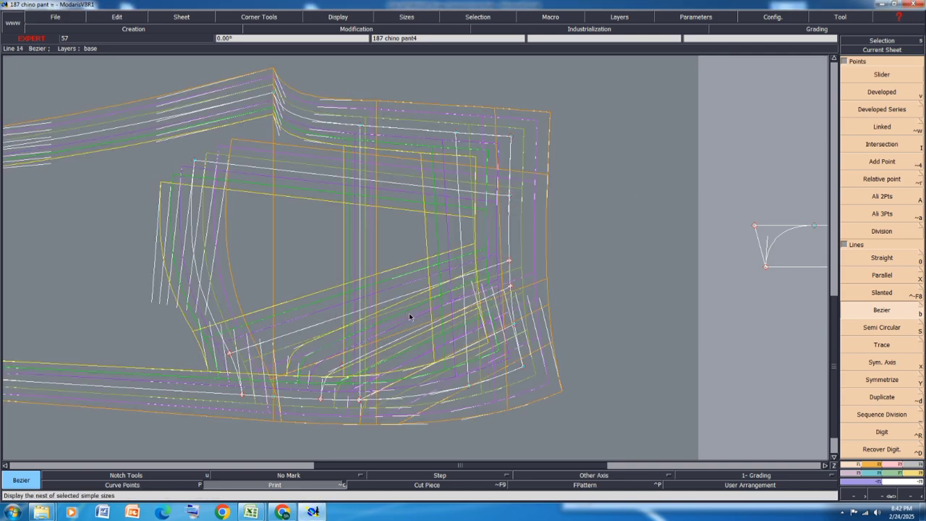
# Step: Hide the size nest, arrange all sheets on the desk and readjust them to their best dimension
pyautogui.press('F12')
pyautogui.press('j')
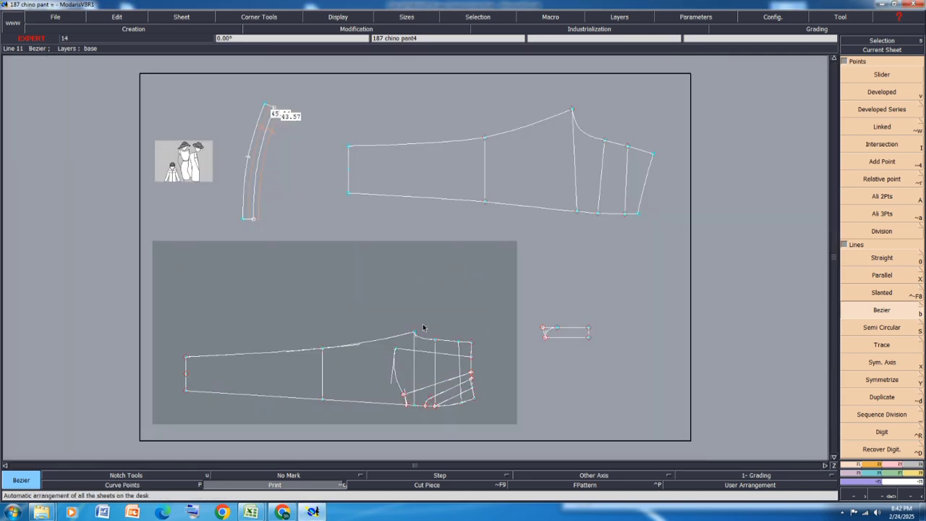
pyautogui.press('k')
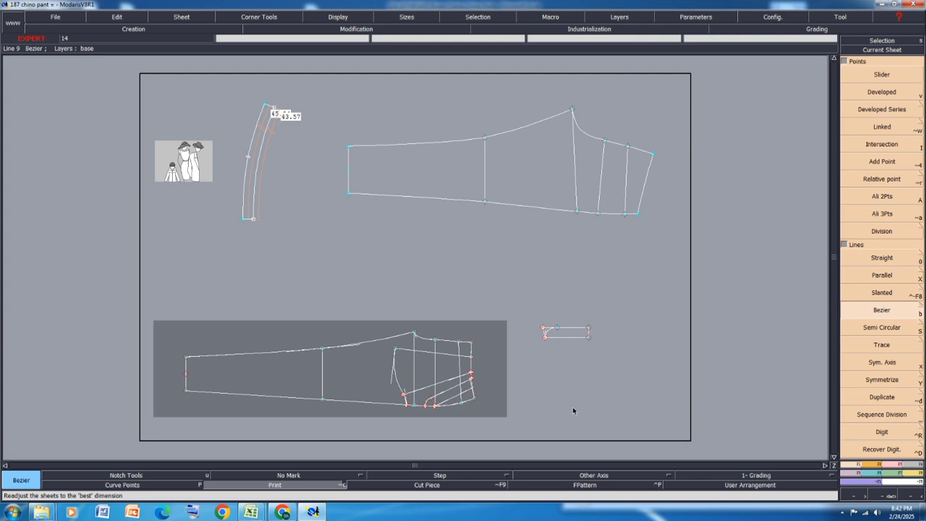
# Step: Review the back pocket measurements and sketch in the Excel chino pant specification, and return to Modaris
pyautogui.moveTo(254, 512)
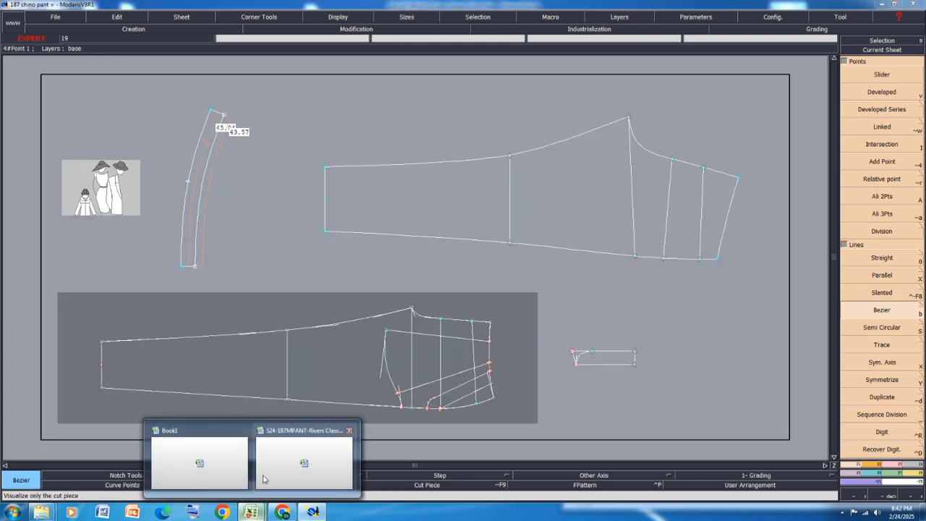
pyautogui.click(264, 479)
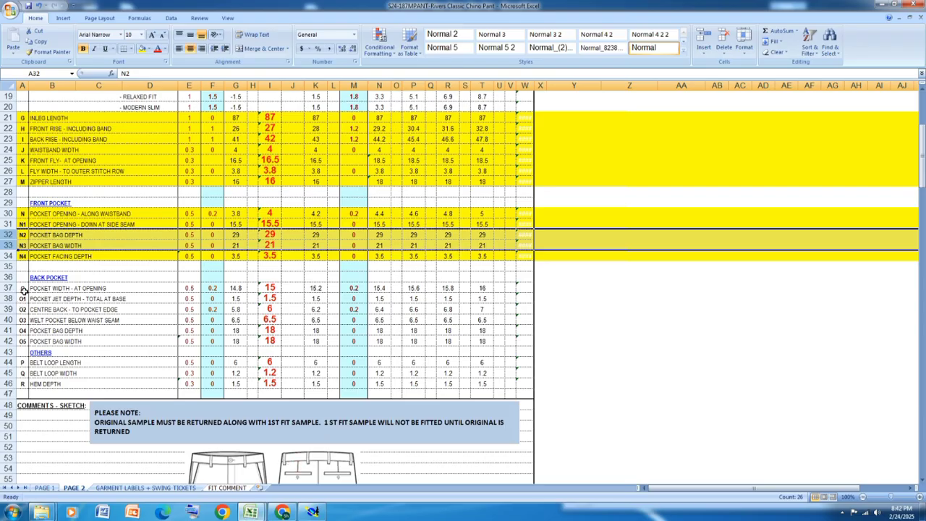
pyautogui.scroll(-4, 218, 303)
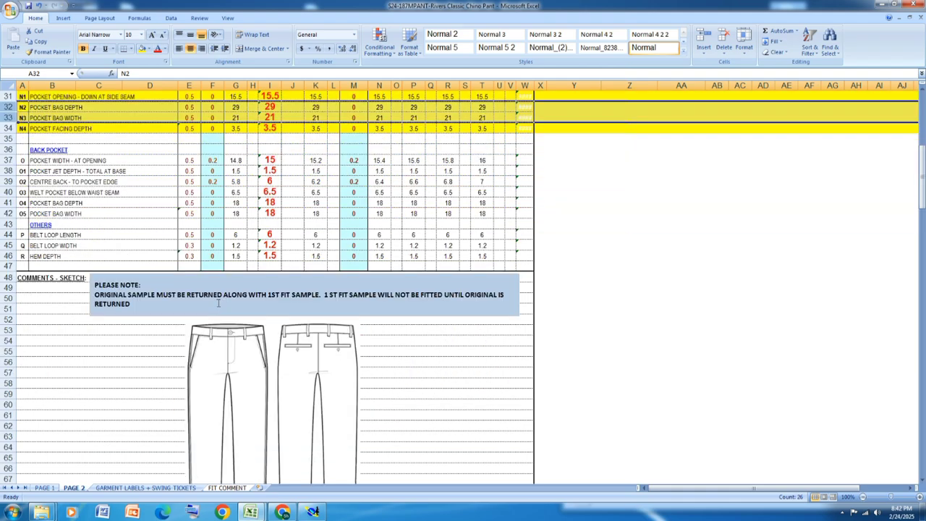
pyautogui.scroll(3, 217, 304)
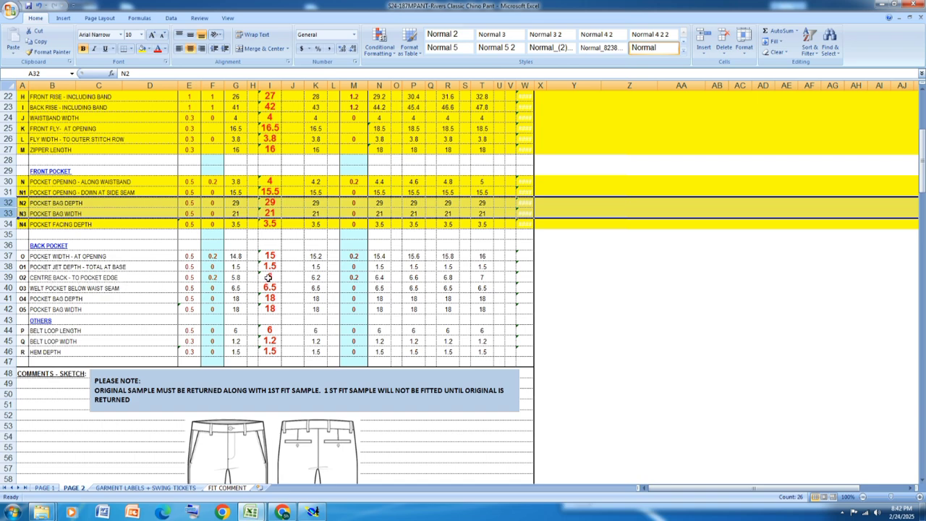
pyautogui.click(312, 511)
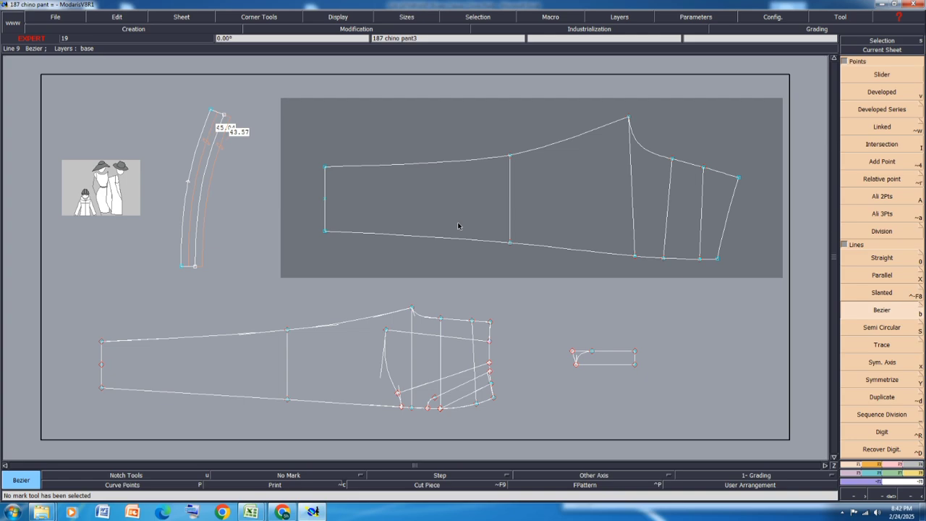
# Step: Draw a horizontal straight line inside the leg of the back panel and another inside the front panel's leg
pyautogui.press('0')
pyautogui.click(404, 200)
pyautogui.click(566, 200)
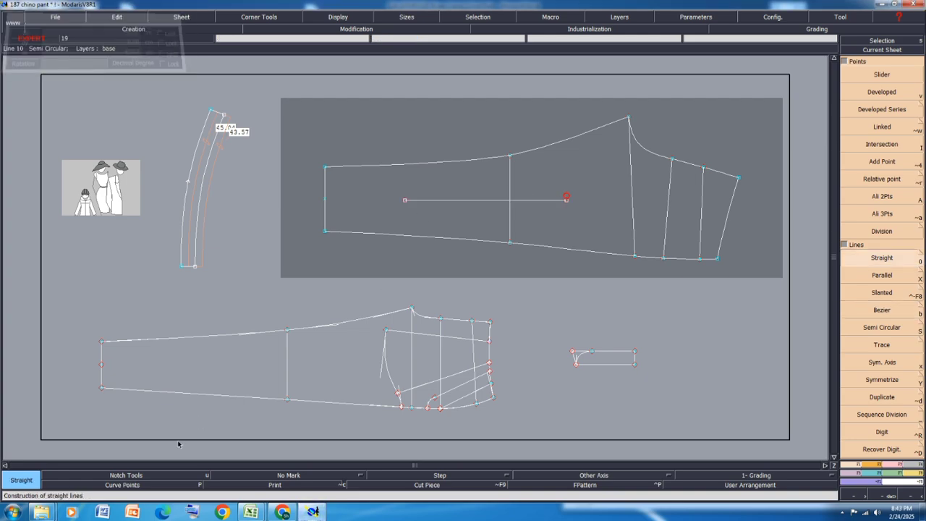
pyautogui.click(204, 362)
pyautogui.click(348, 354)
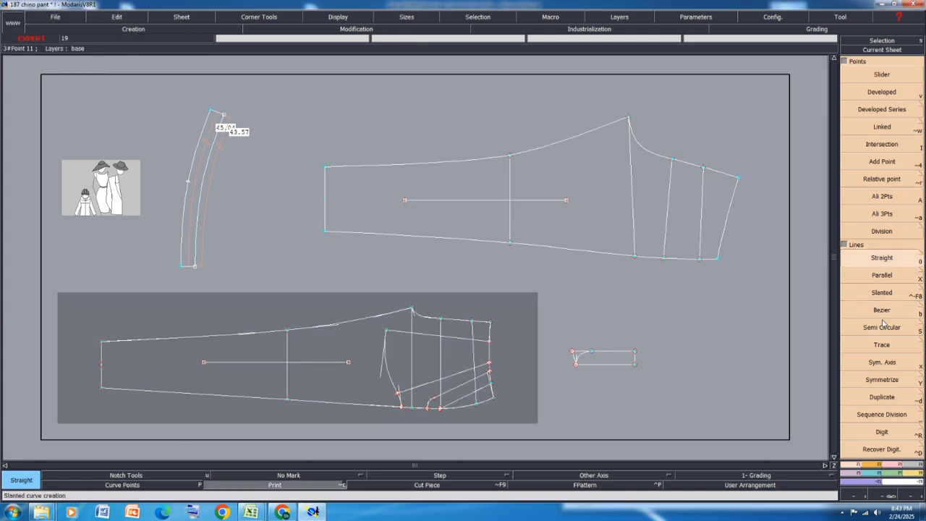
# Step: Rotate the back panel's sheet so that the two end points of its waistline lie horizontally
pyautogui.click(871, 467)
pyautogui.click(883, 324)
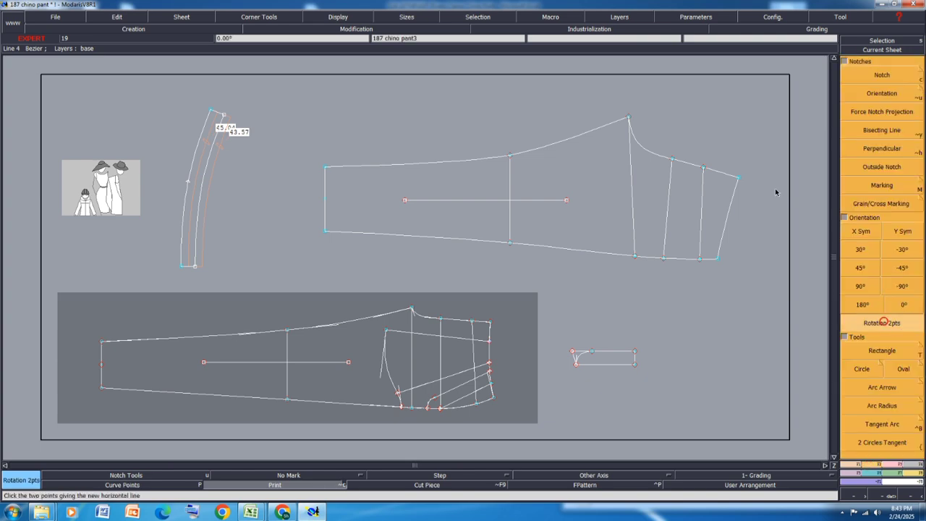
pyautogui.click(738, 177)
pyautogui.click(718, 259)
pyautogui.scroll(-2, 537, 341)
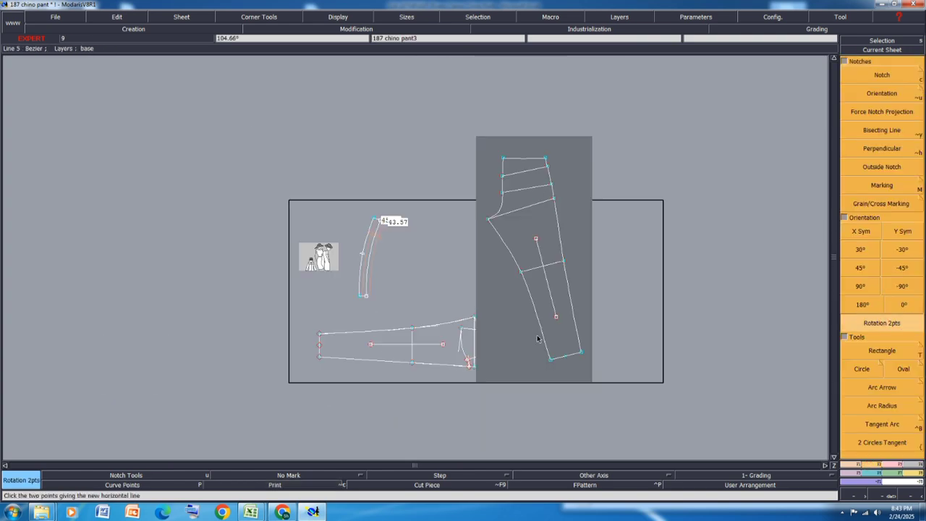
pyautogui.scroll(5, 548, 161)
pyautogui.scroll(1, 480, 146)
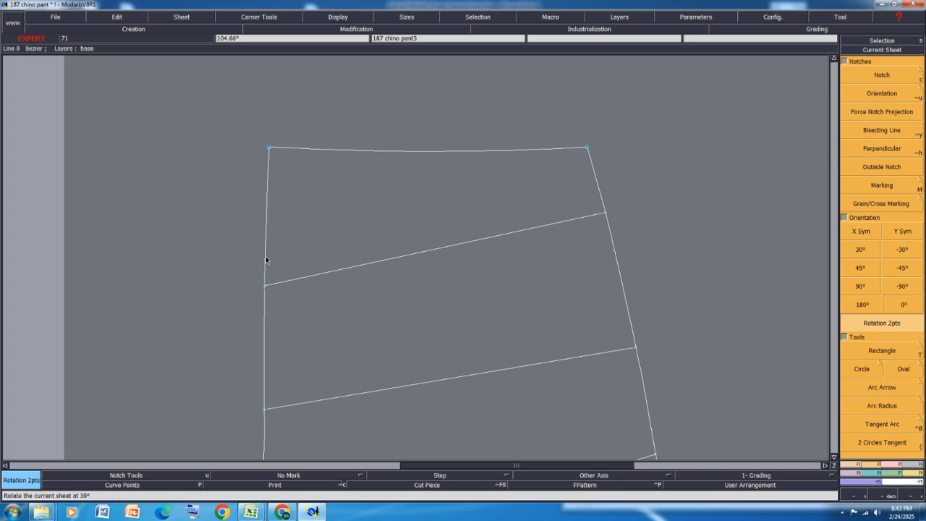
# Step: Create a parallel to the back panel's centre back seam, 3 cm inside the panel
pyautogui.press('p')
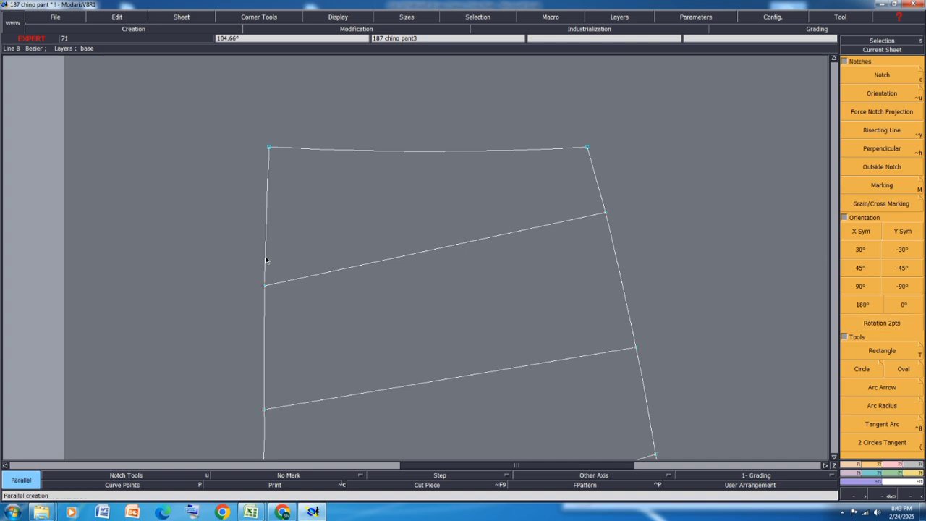
pyautogui.click(266, 258)
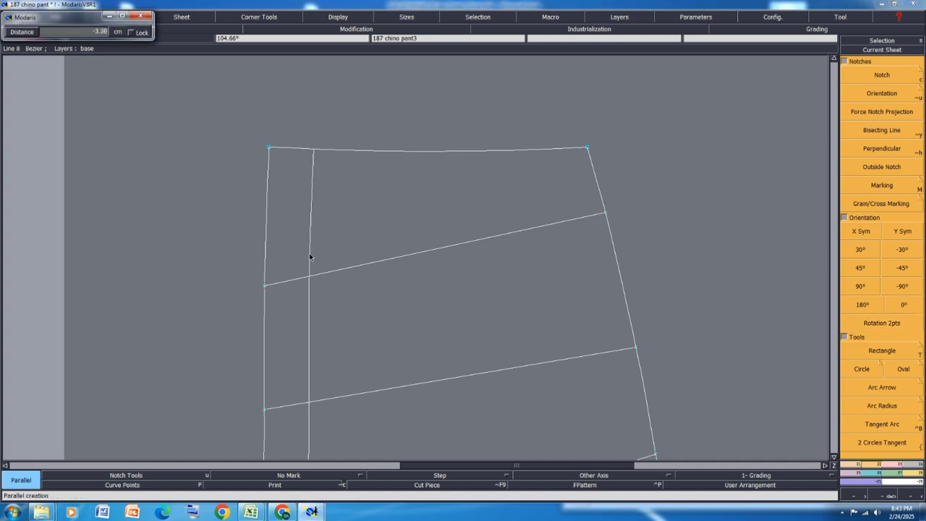
pyautogui.press('Down')
pyautogui.press('Return')
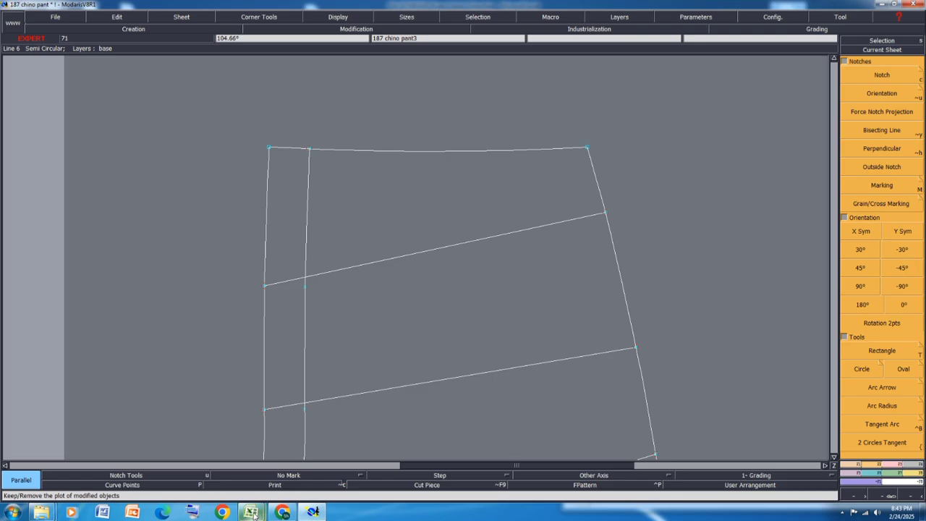
# Step: In Excel, fill the back pocket's "Pocket width - at opening" row with yellow, and return to Modaris
pyautogui.moveTo(250, 511)
pyautogui.click(312, 454)
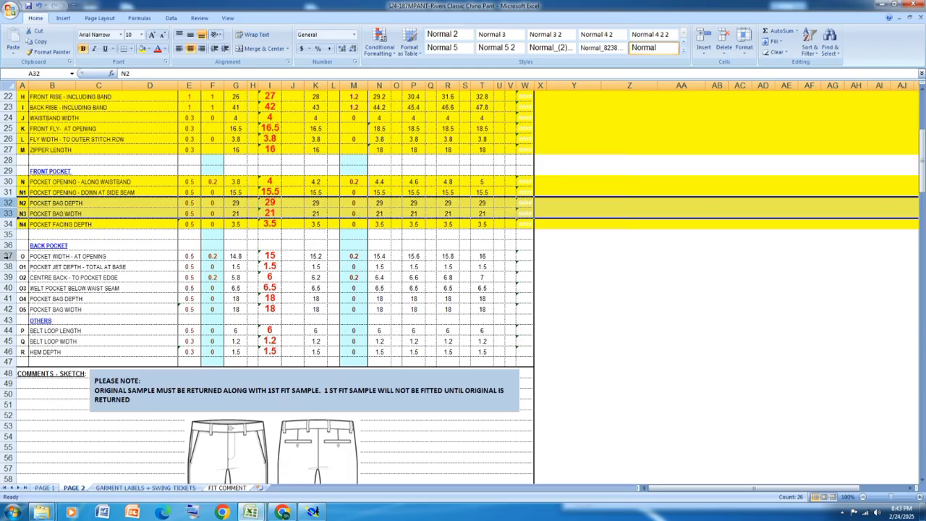
pyautogui.click(8, 257)
pyautogui.click(142, 48)
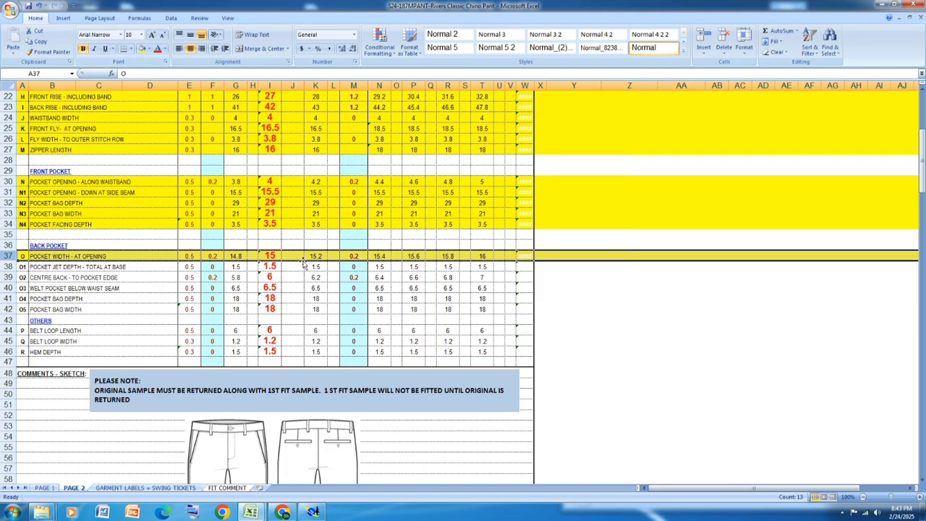
pyautogui.click(312, 512)
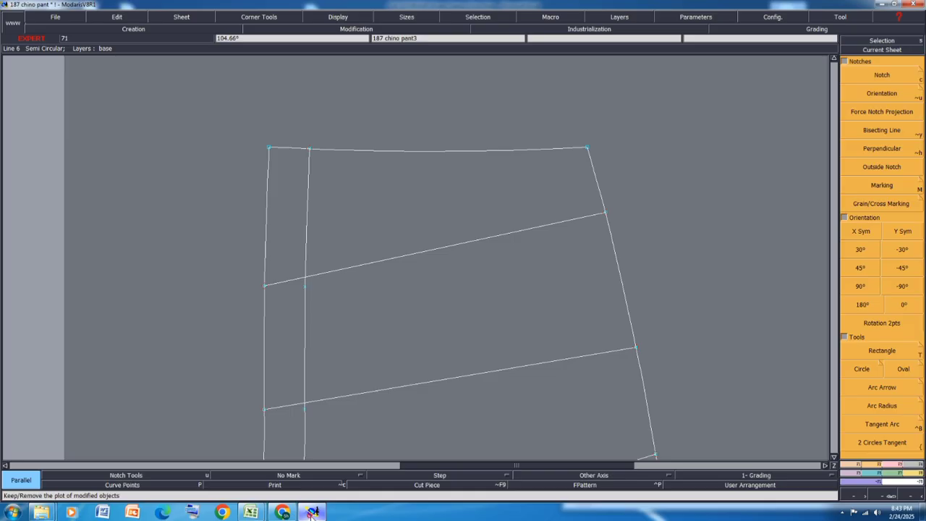
# Step: Create a second parallel 15 cm from the inner centre back parallel, towards the side seam, for the pocket width
pyautogui.scroll(5, 894, 283)
pyautogui.click(895, 282)
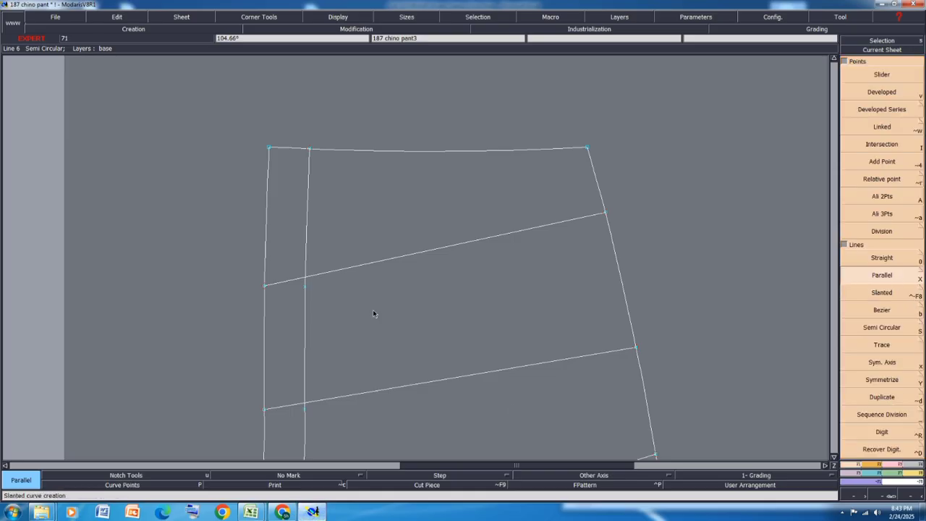
pyautogui.click(306, 315)
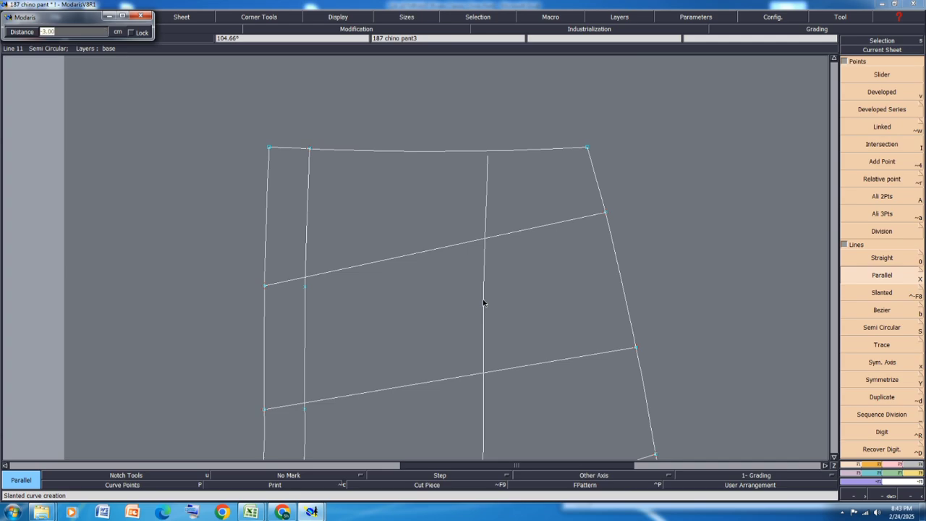
pyautogui.write('-15')
pyautogui.press('Return')
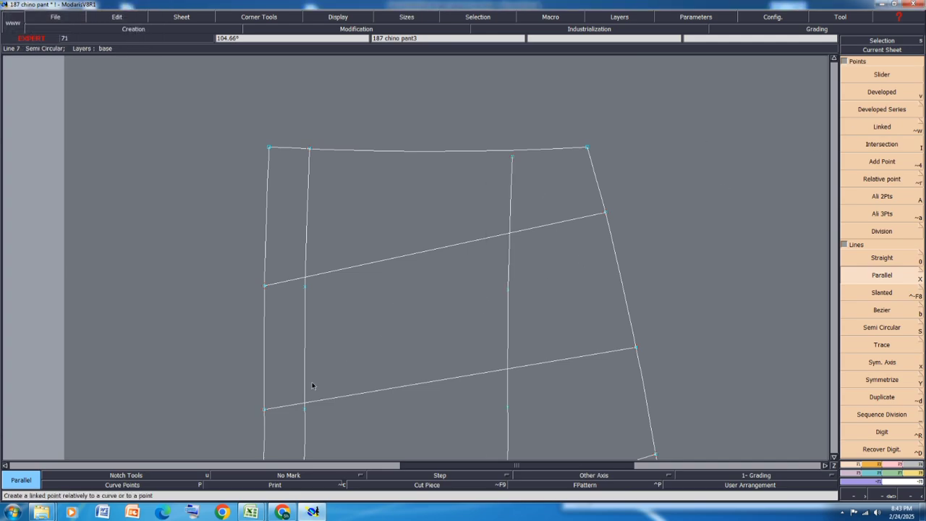
# Step: In Excel, fill the pocket jet depth, centre back to pocket edge and welt pocket below waist seam rows with yellow, and return to Modaris
pyautogui.moveTo(250, 512)
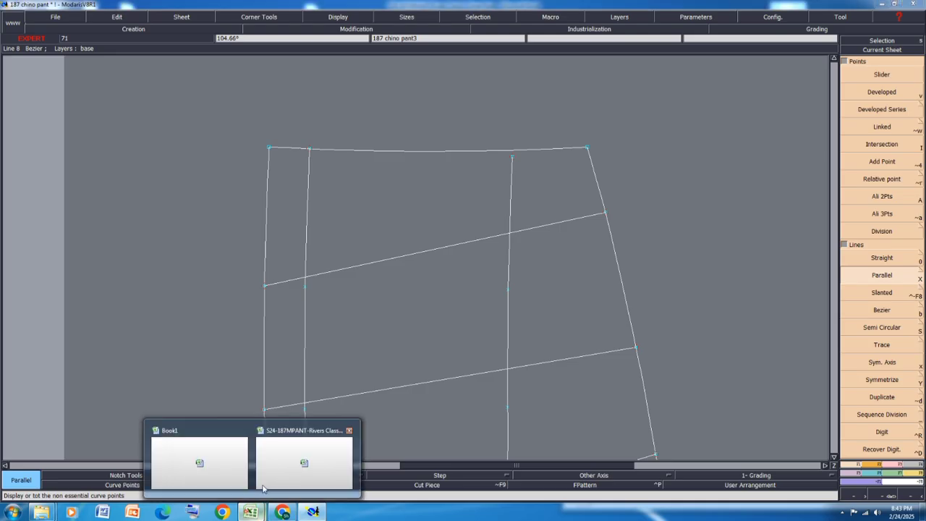
pyautogui.click(304, 448)
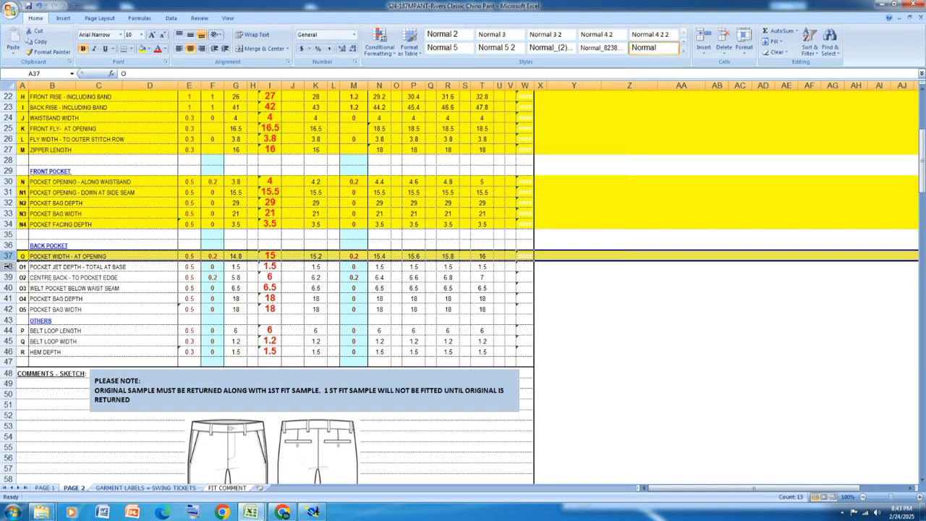
pyautogui.click(7, 266)
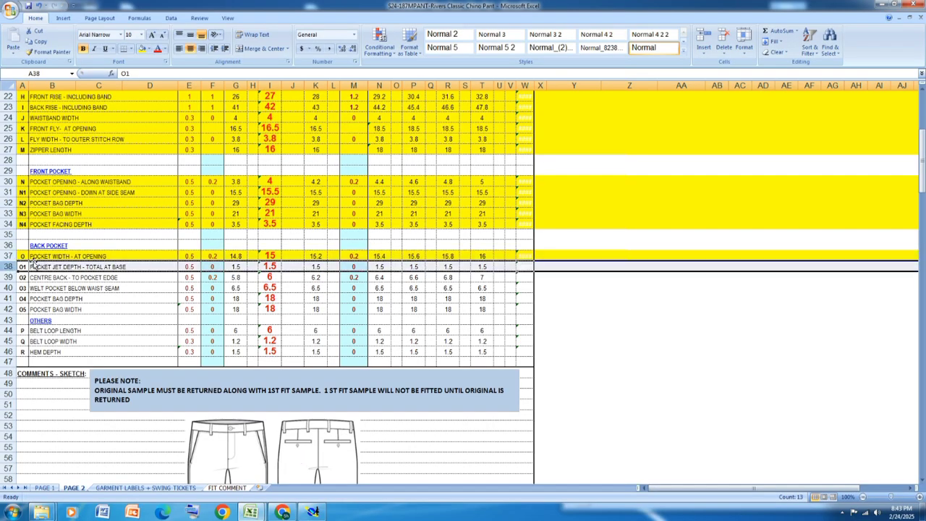
pyautogui.click(142, 48)
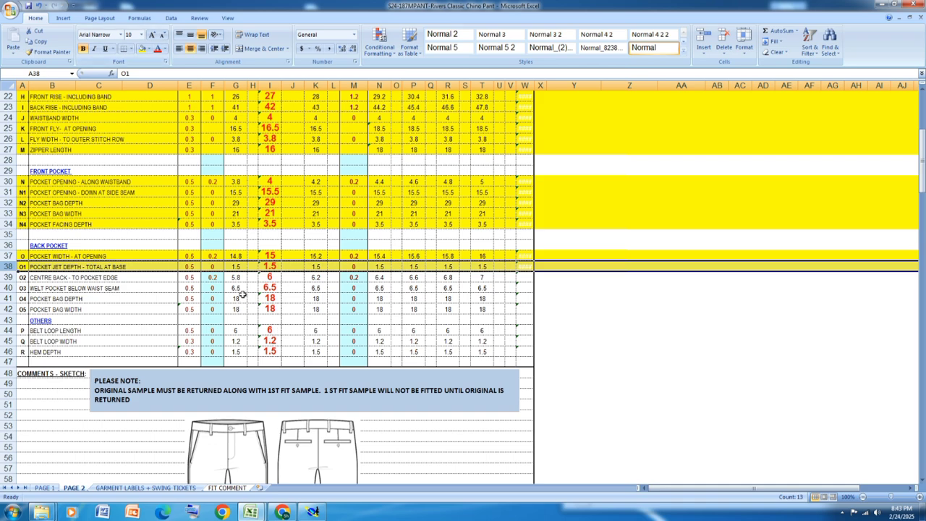
pyautogui.click(9, 277)
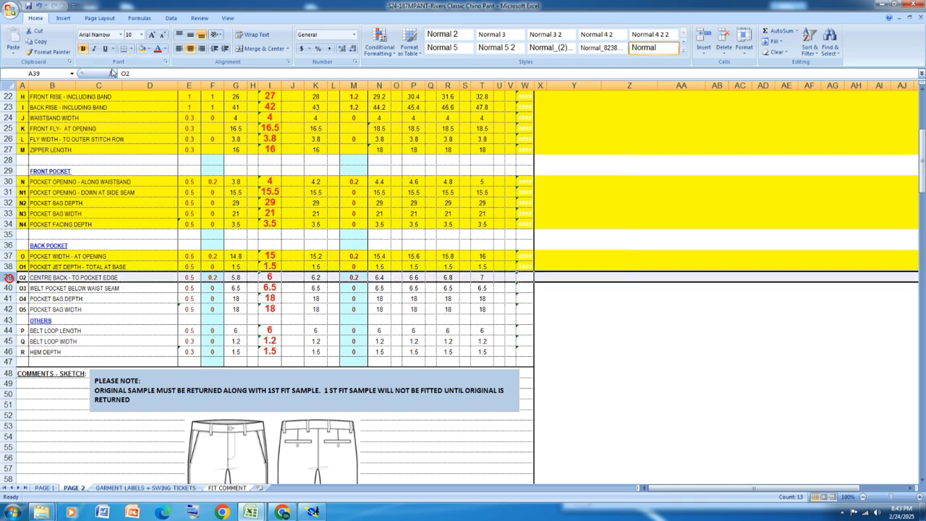
pyautogui.click(143, 48)
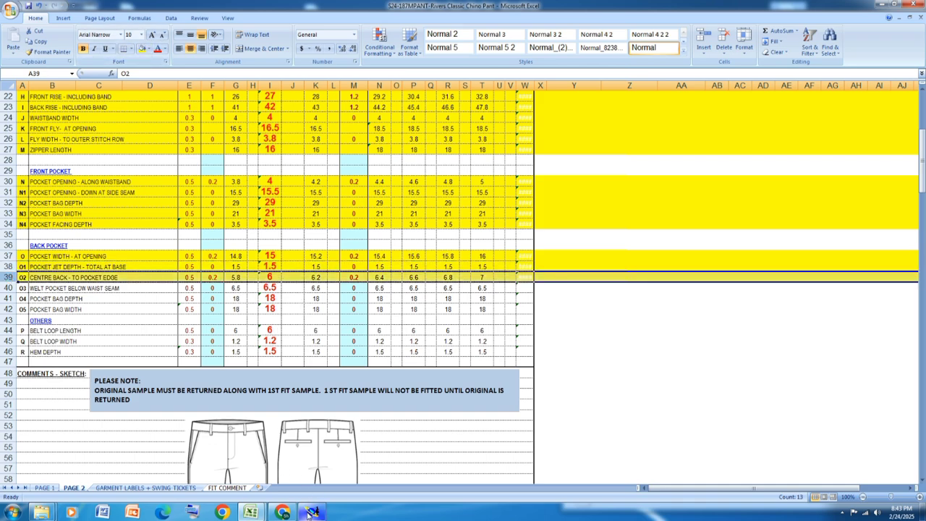
pyautogui.click(13, 288)
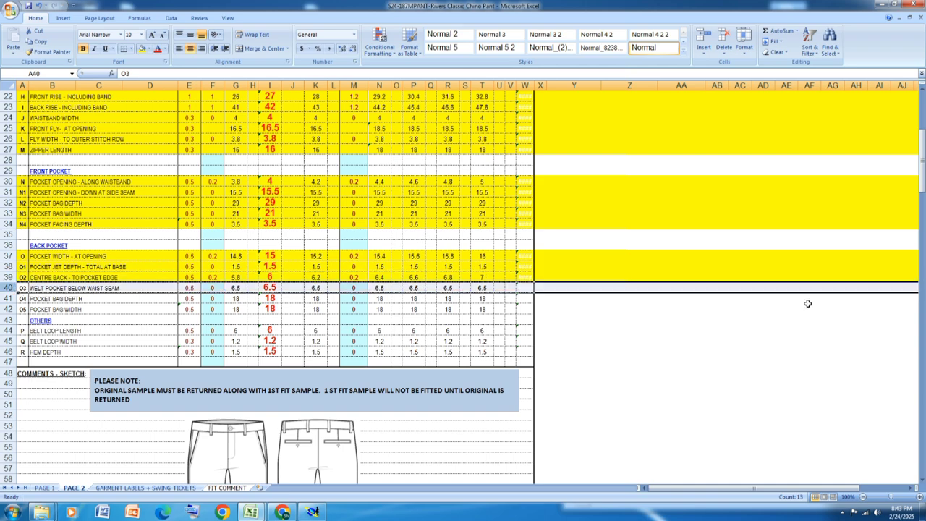
pyautogui.click(312, 512)
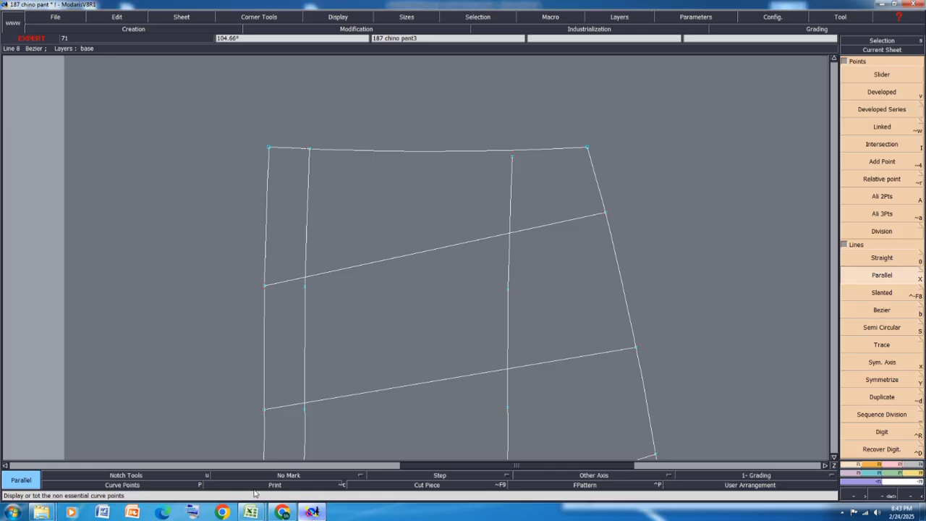
# Step: Create a parallel 6.5 cm below the back panel's waistline for the welt pocket position
pyautogui.click(452, 151)
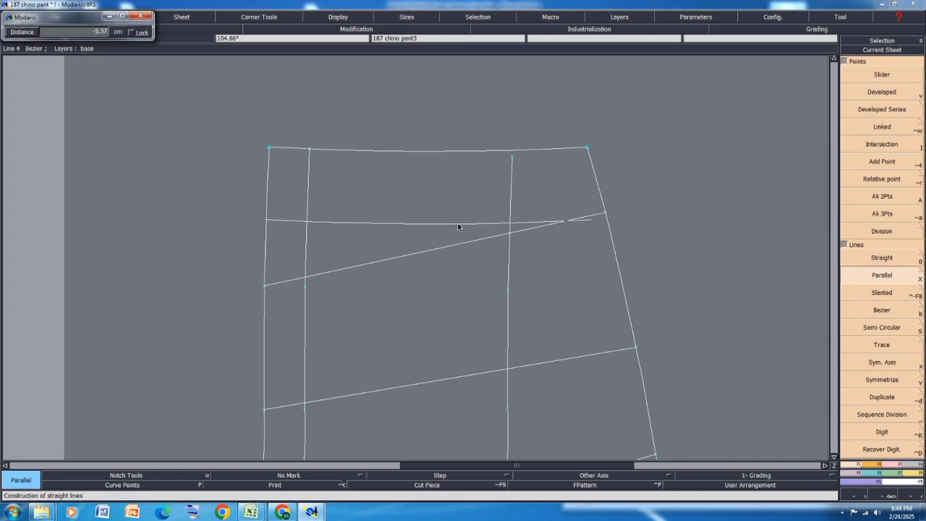
pyautogui.press('Down')
pyautogui.write('-6.5')
pyautogui.press('Return')
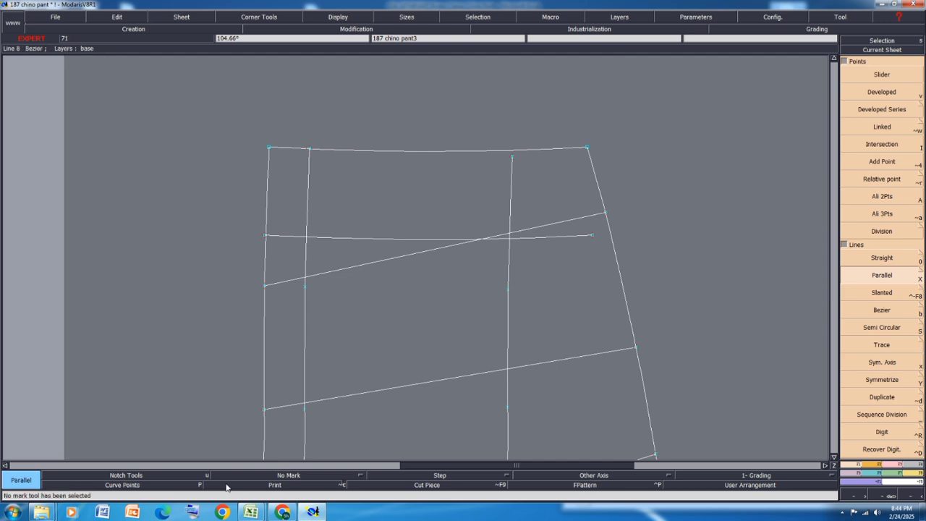
# Step: Check the back jetted pocket sketches on the PAGE 1 and PAGE 2 sheets of the Excel specification, and return to Modaris
pyautogui.moveTo(261, 510)
pyautogui.click(304, 463)
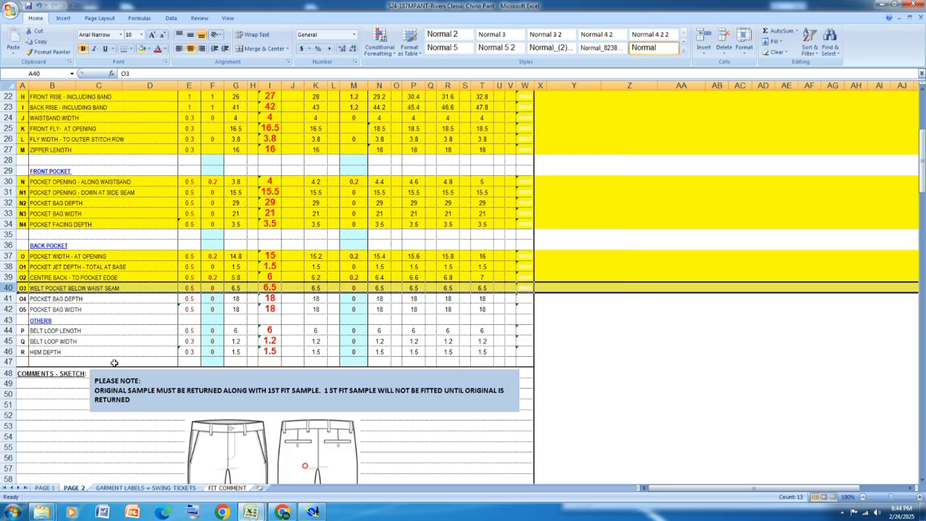
pyautogui.click(45, 488)
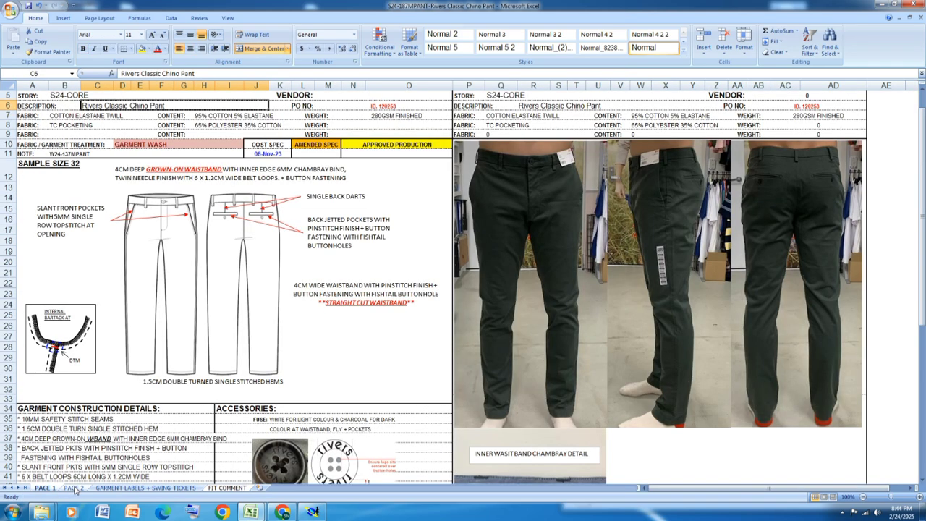
pyautogui.click(74, 489)
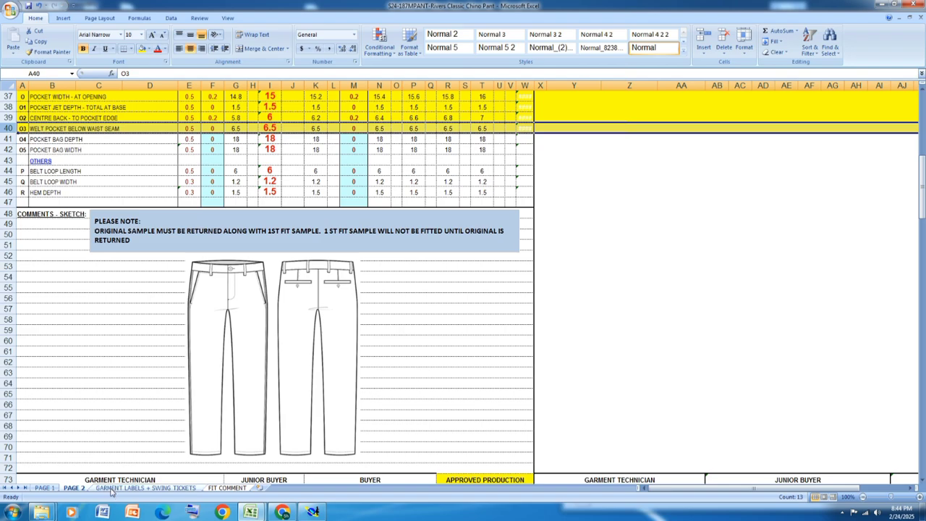
pyautogui.scroll(5, 298, 350)
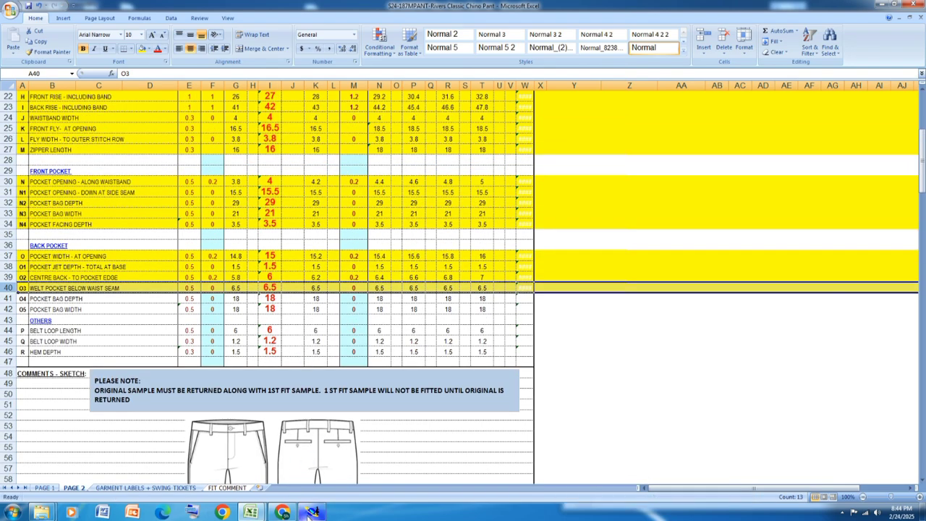
pyautogui.click(310, 512)
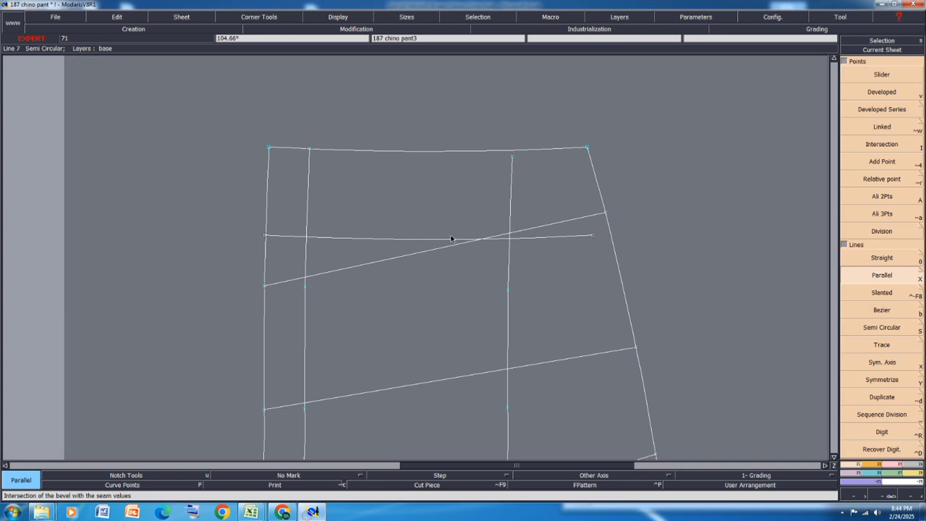
# Step: Add intersection points where the welt pocket line crosses the two vertical pocket parallels on the back panel
pyautogui.click(889, 145)
pyautogui.click(310, 241)
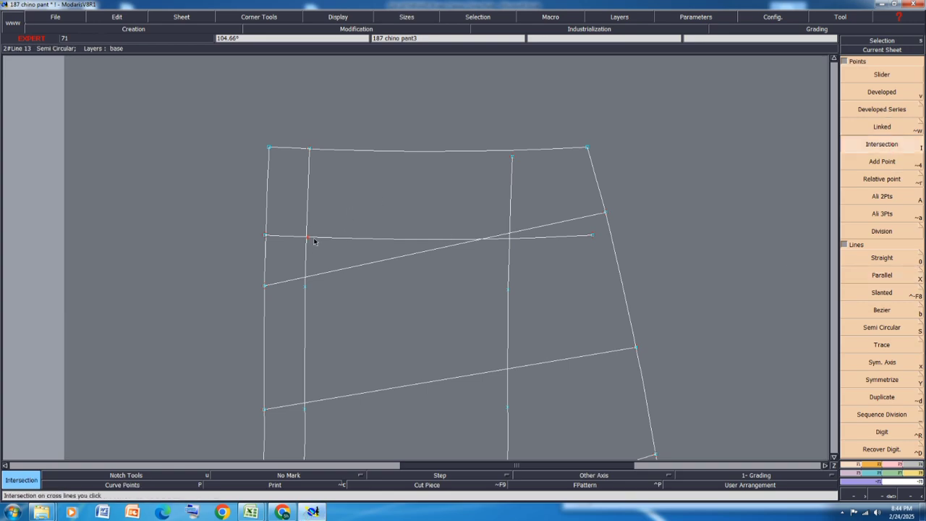
pyautogui.click(510, 238)
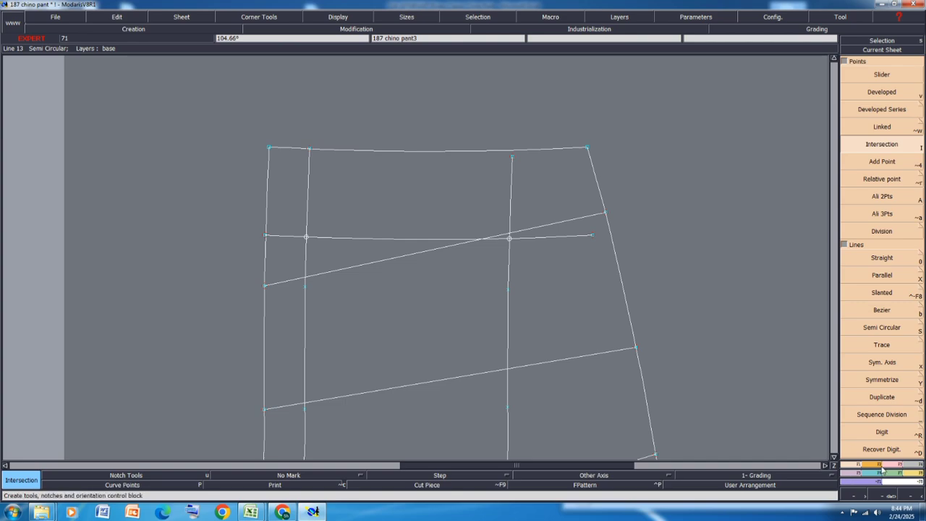
# Step: Insert the centre-back intersection point into its curves, and delete the line portions running beyond it to the waistline and centre back
pyautogui.press('F2')
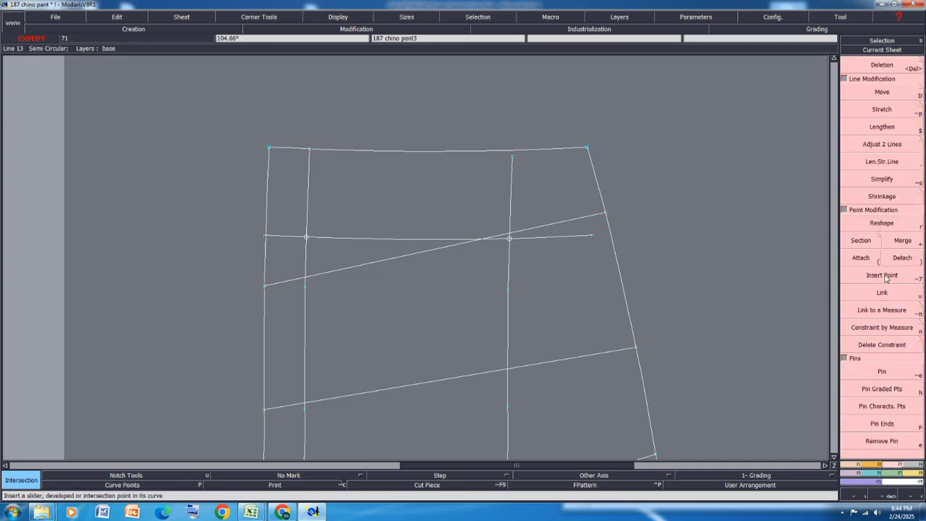
pyautogui.click(881, 276)
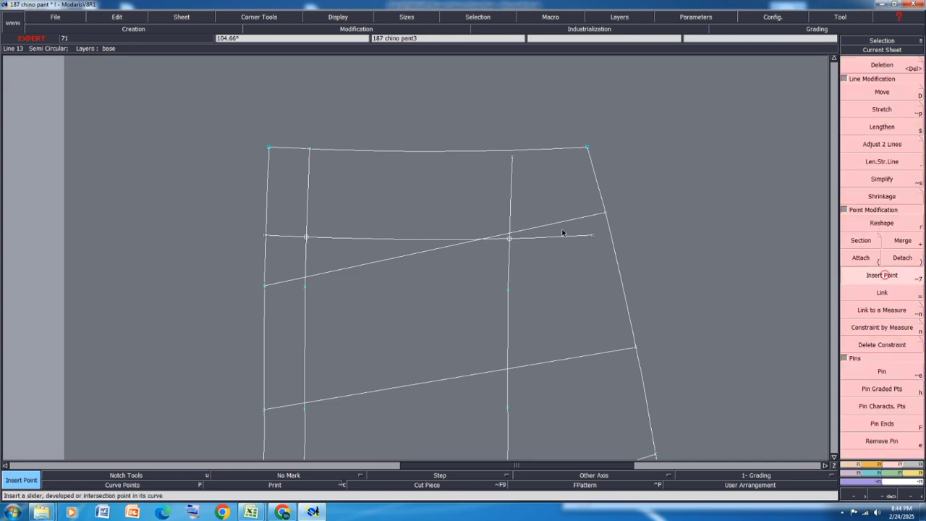
pyautogui.click(307, 237)
pyautogui.click(881, 66)
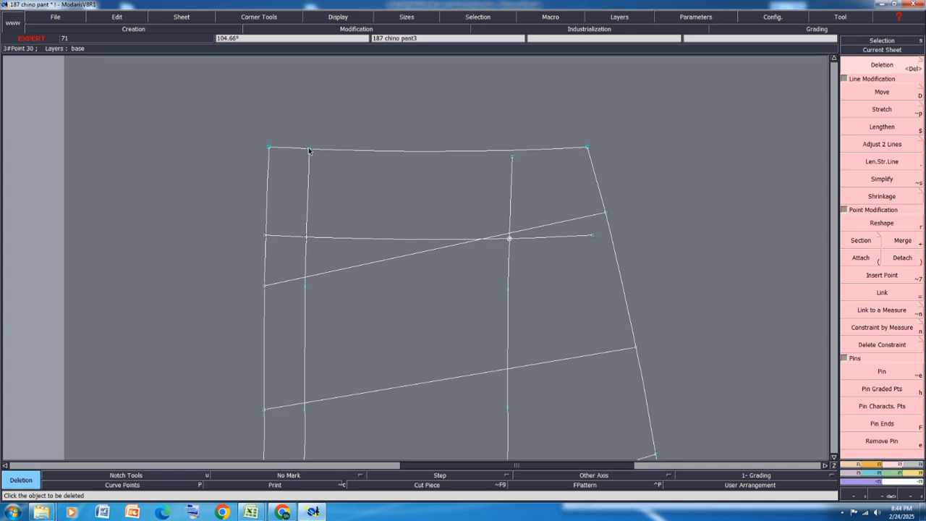
pyautogui.click(309, 150)
pyautogui.click(307, 209)
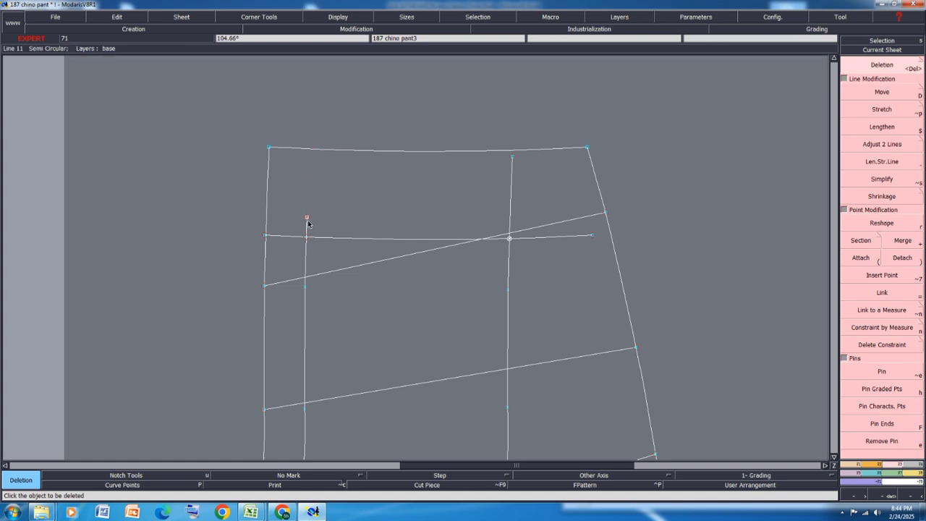
pyautogui.click(308, 228)
pyautogui.click(266, 237)
pyautogui.click(285, 237)
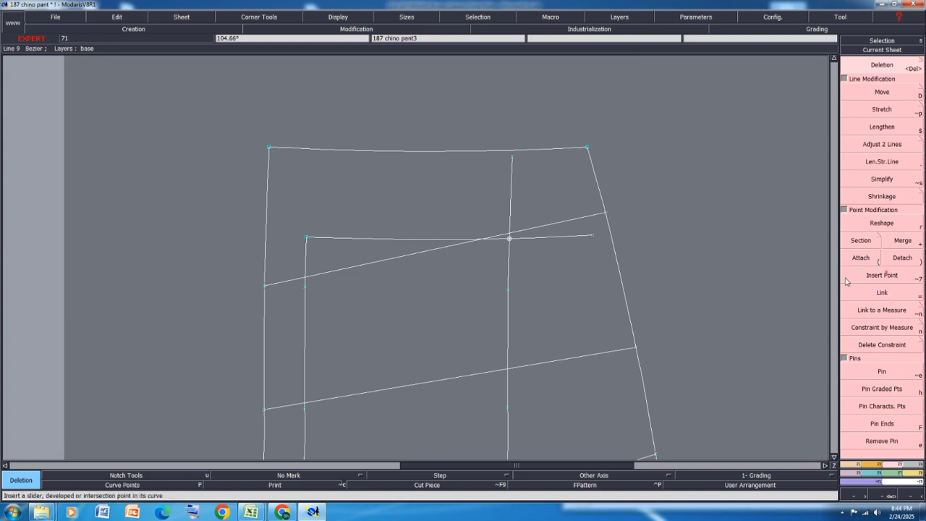
# Step: Insert the side-seam-side intersection into its vertical parallel, and delete that parallel and its leftover points, keeping the intersection on the welt line
pyautogui.click(881, 276)
pyautogui.click(511, 240)
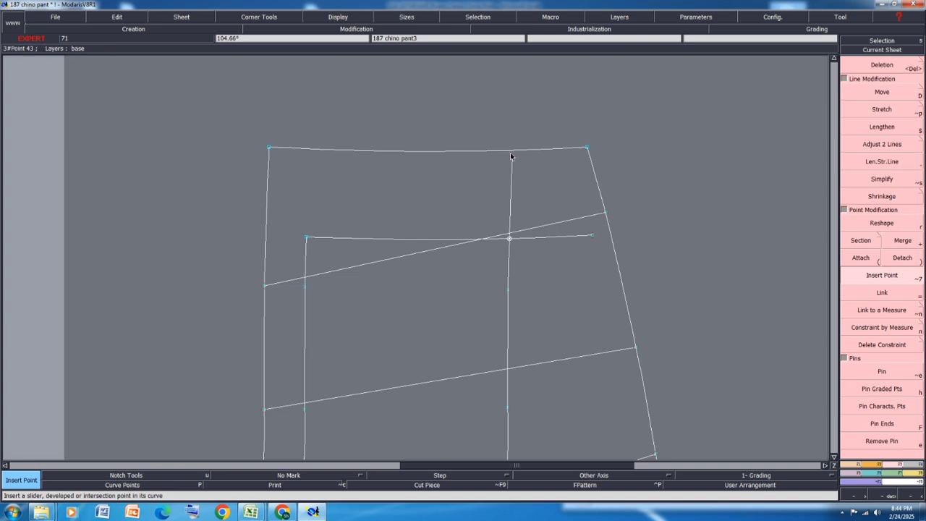
pyautogui.press('Delete')
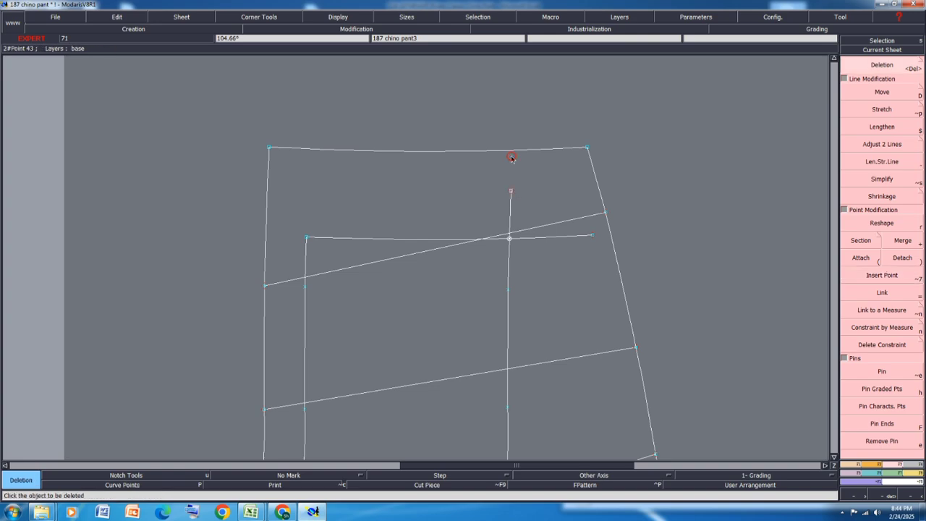
pyautogui.click(511, 211)
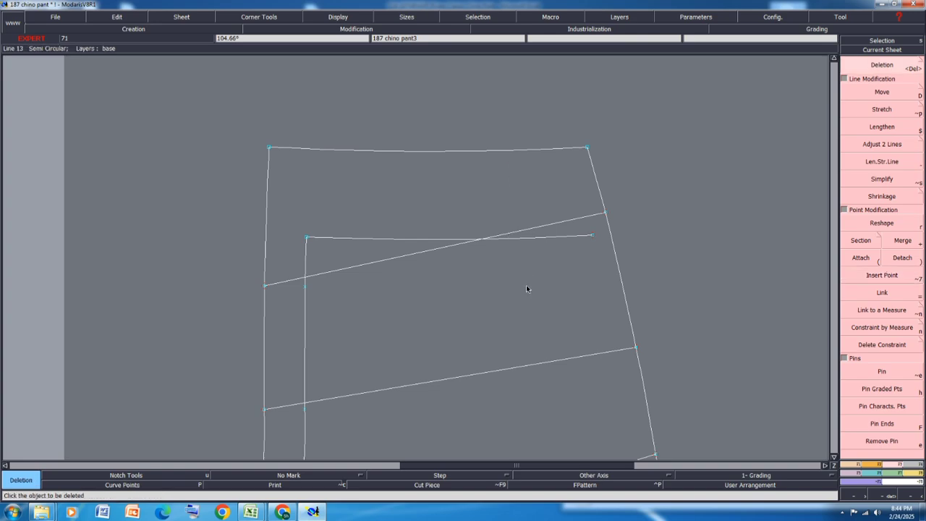
pyautogui.hotkey('ctrl', 'z')
pyautogui.click(511, 275)
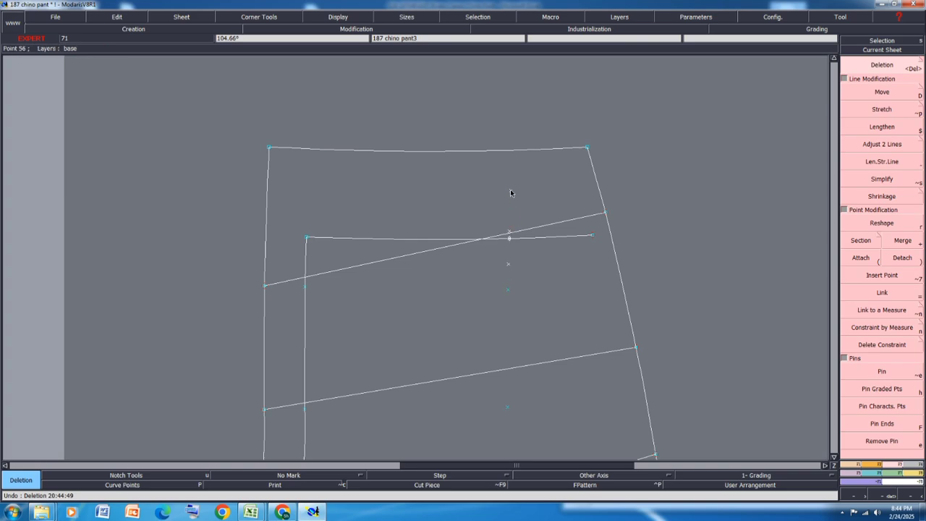
pyautogui.click(509, 231)
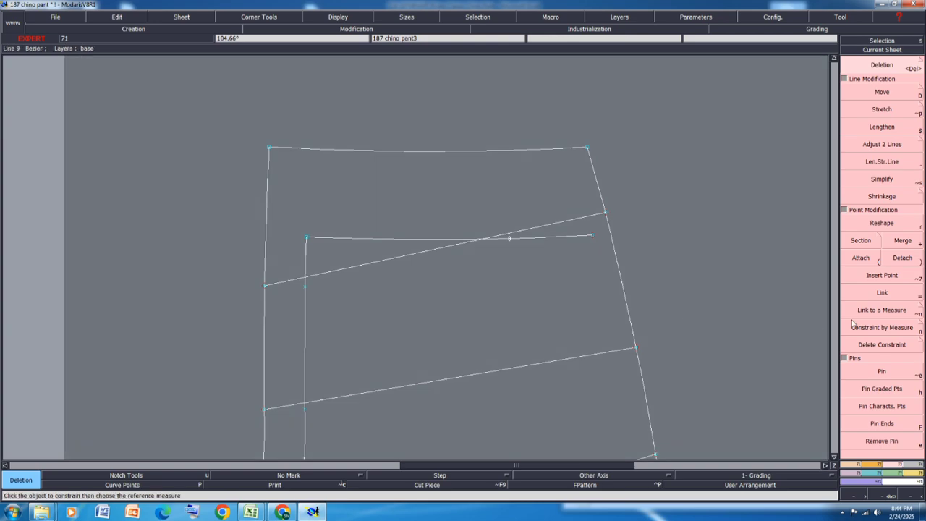
# Step: Insert the remaining side-seam-side intersection into the welt pocket line, and display the non-essential curve points
pyautogui.click(894, 276)
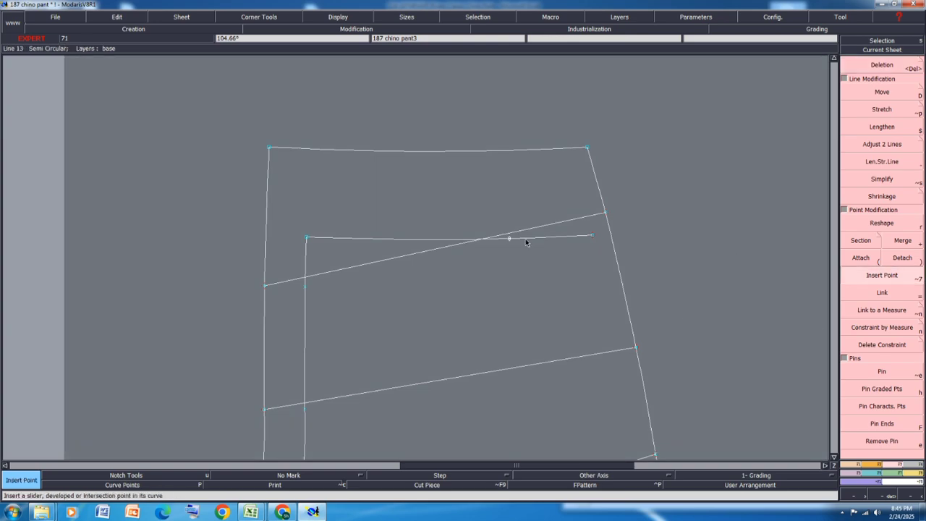
pyautogui.click(511, 239)
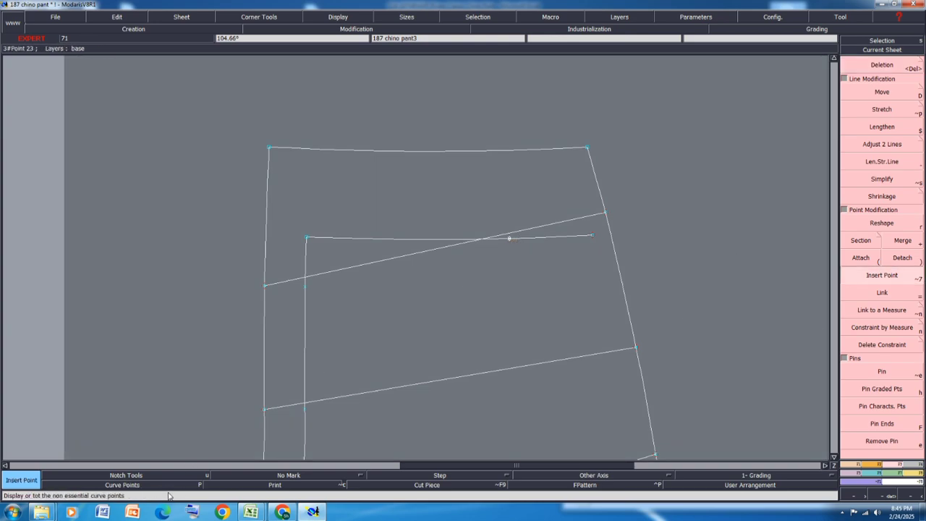
pyautogui.press('Delete')
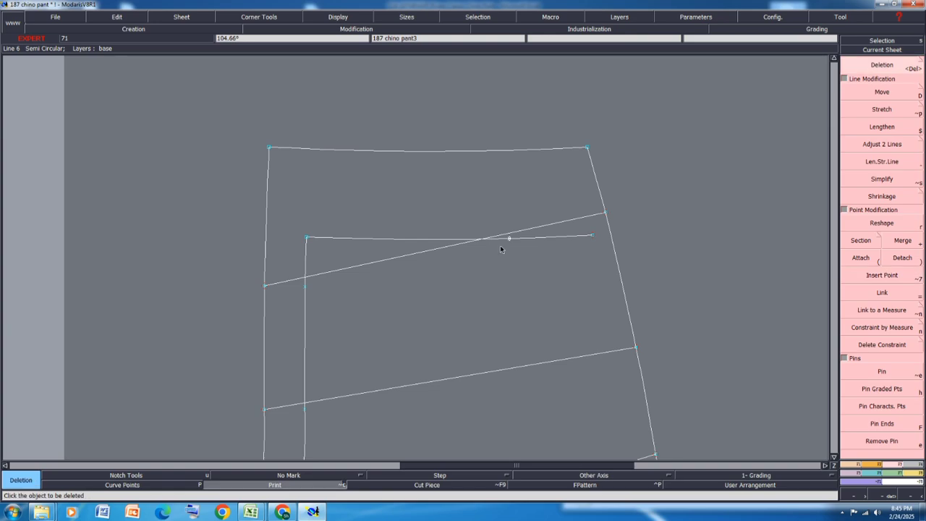
pyautogui.click(173, 485)
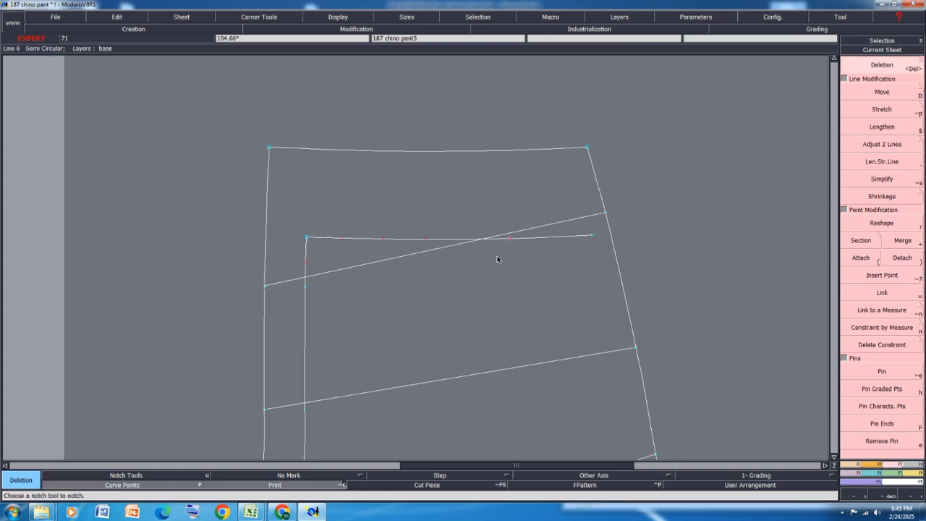
pyautogui.click(515, 242)
pyautogui.scroll(3, 515, 241)
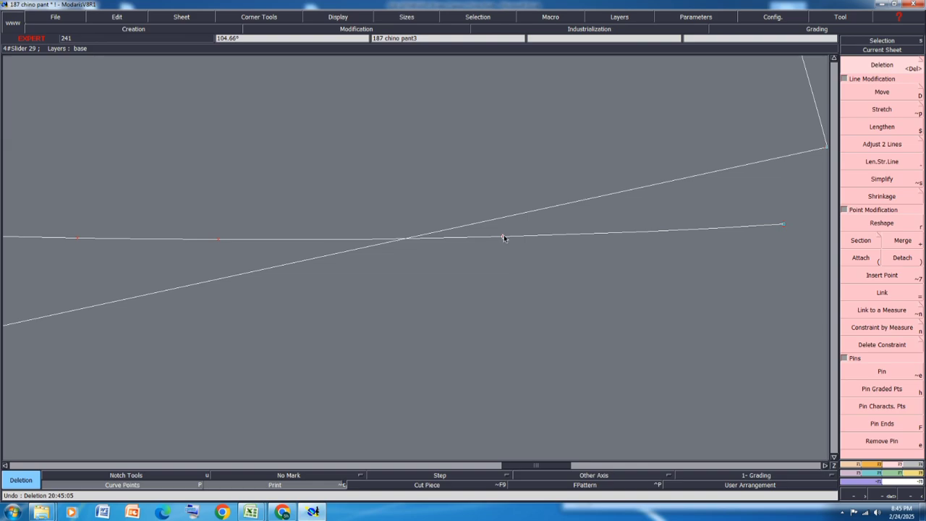
pyautogui.press('r')
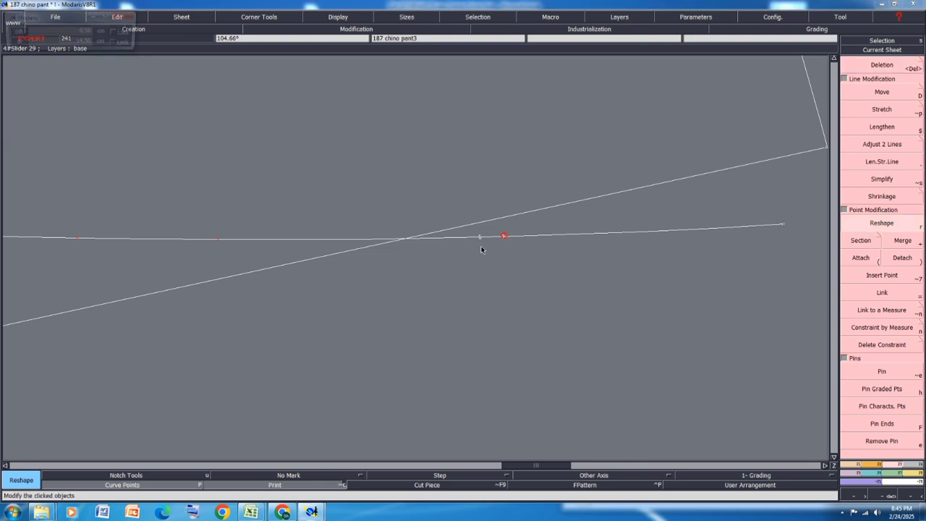
pyautogui.click(504, 238)
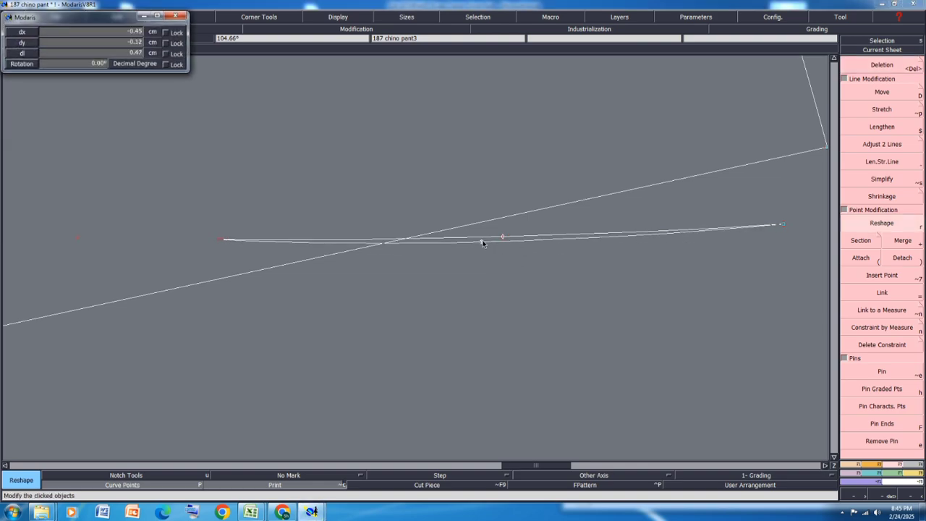
pyautogui.rightClick(426, 241)
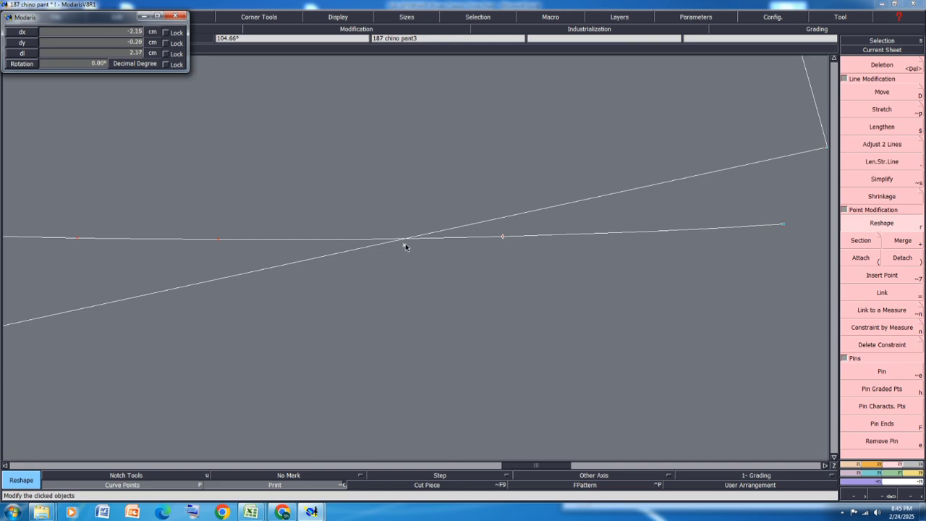
pyautogui.press('Escape')
pyautogui.press('Delete')
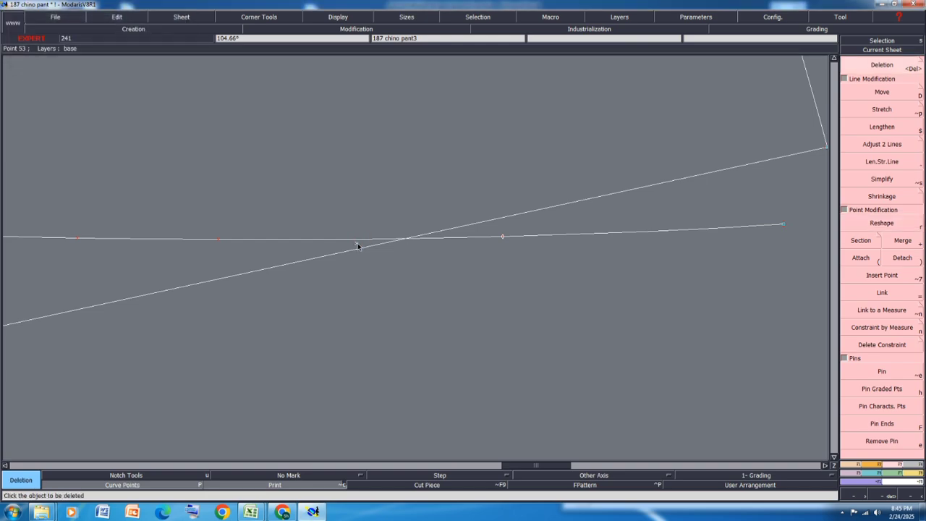
# Step: Reshape the welt pocket line's slider towards the centre back, clear of the curve point at the side-seam-side pocket end
pyautogui.press('r')
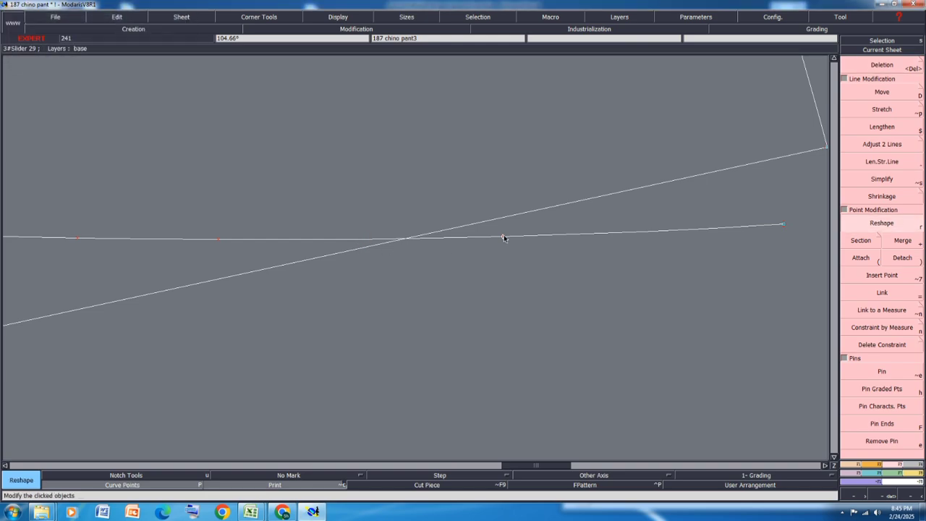
pyautogui.click(451, 243)
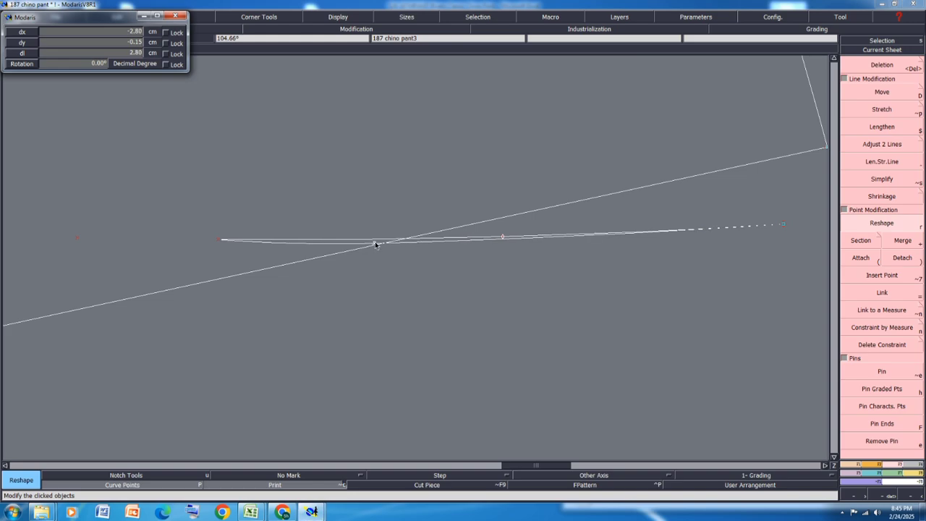
pyautogui.click(355, 242)
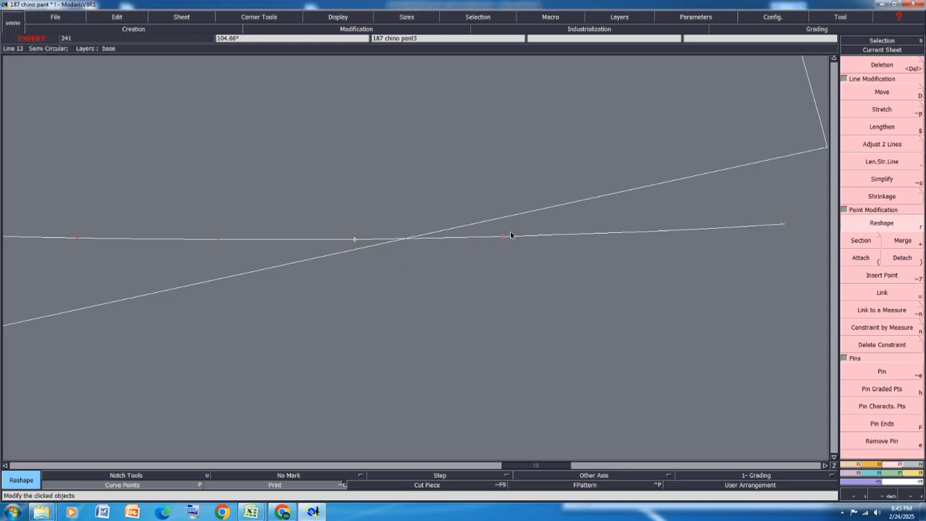
pyautogui.press('Delete')
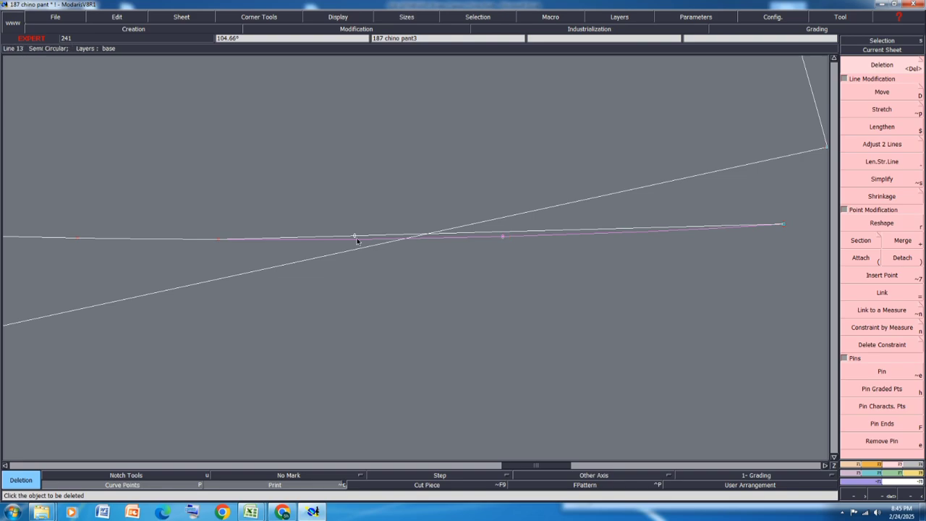
# Step: Reshape the slider on the white pocket line to align with the magenta line's intermediate point and insert it into the line
pyautogui.press('r')
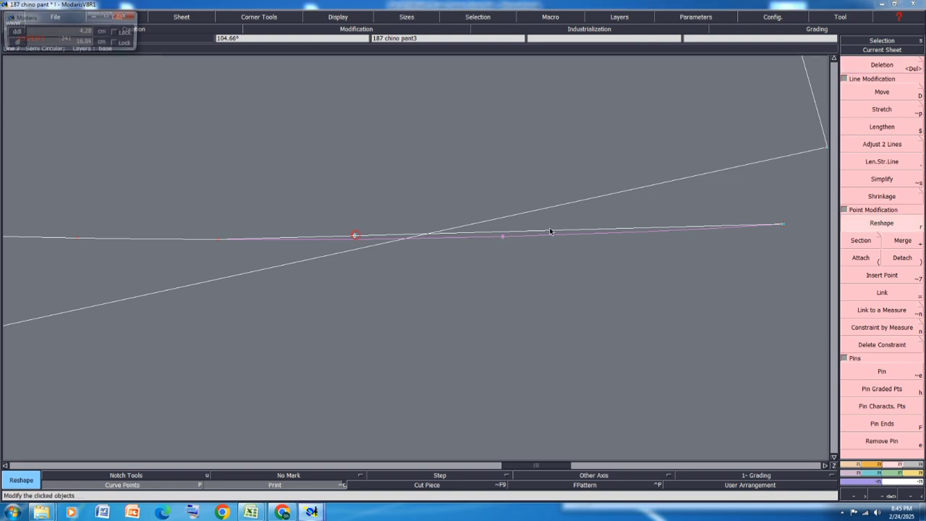
pyautogui.click(503, 238)
pyautogui.click(504, 235)
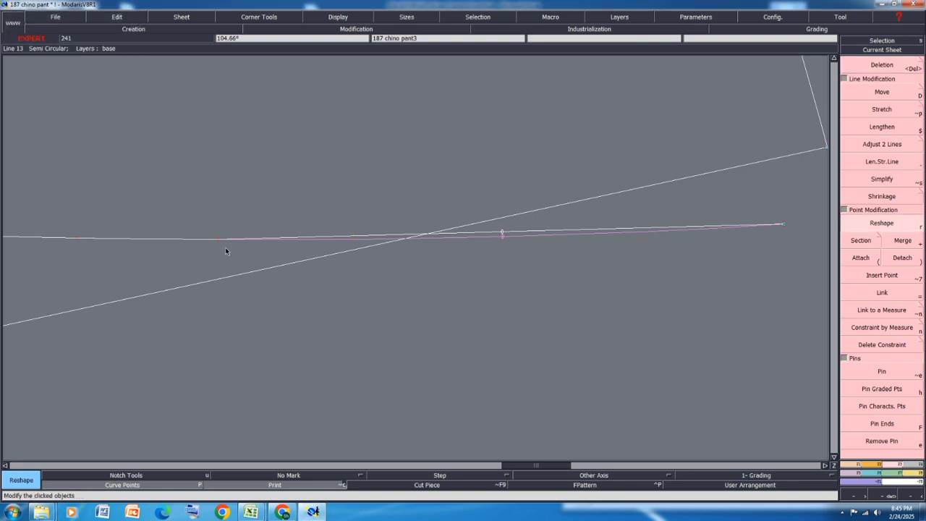
pyautogui.hotkey('shift', '7')
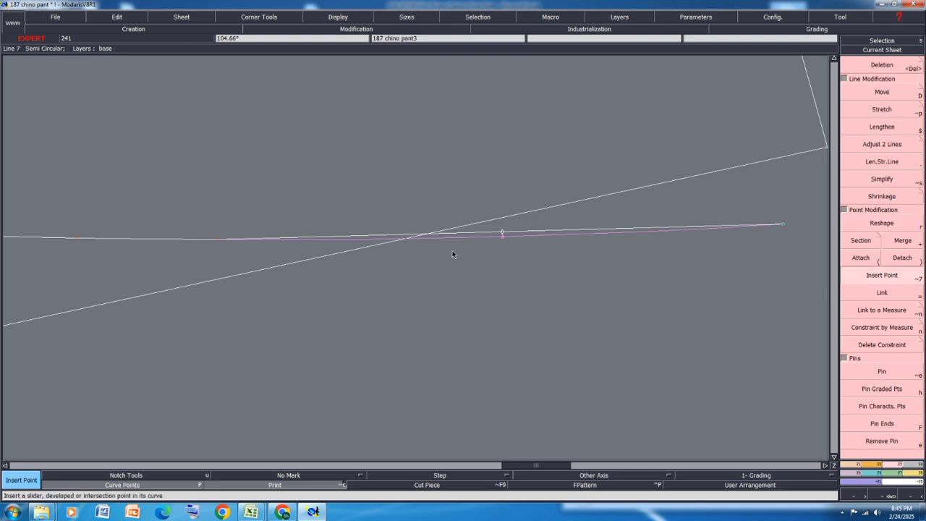
pyautogui.click(504, 236)
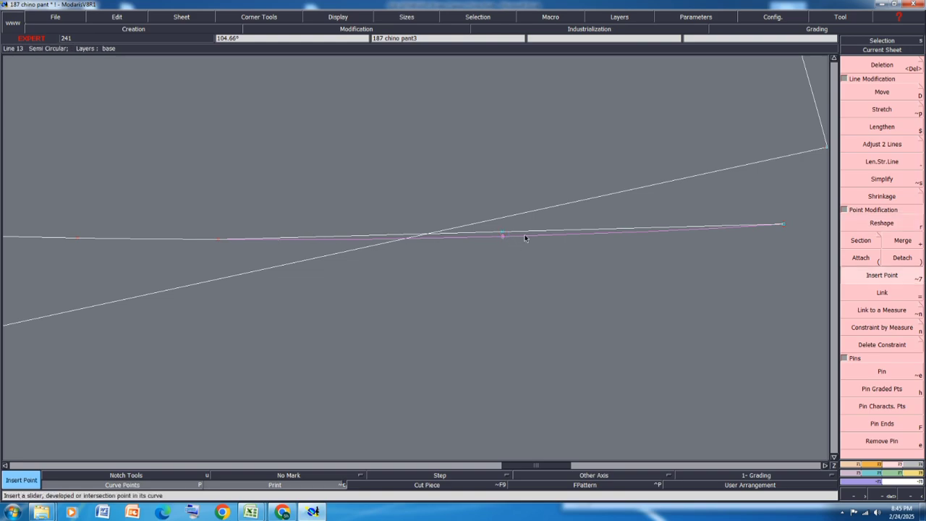
# Step: Delete the white pocket line's end beyond the inserted point and its remaining intermediate curve points
pyautogui.press('Delete')
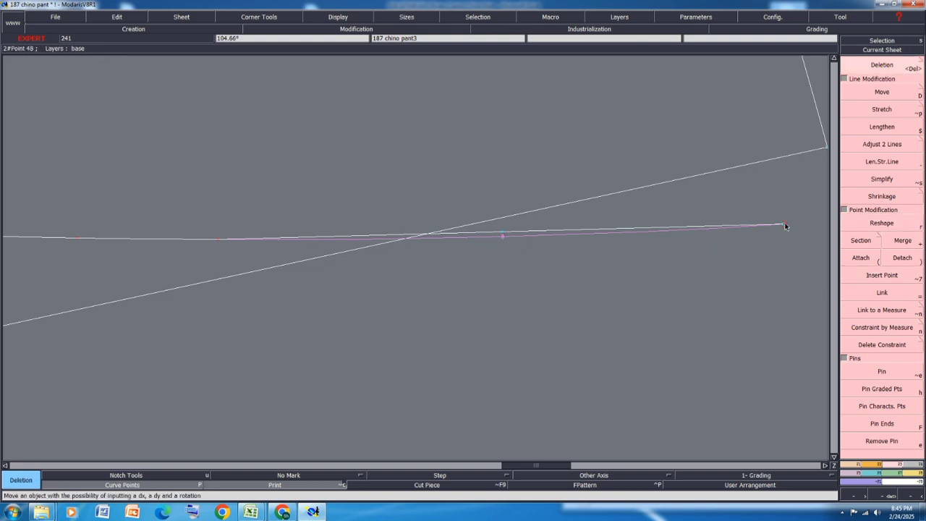
pyautogui.scroll(-2, 543, 276)
pyautogui.moveTo(444, 207); pyautogui.dragTo(205, 293)
pyautogui.click(209, 255)
pyautogui.scroll(-2, 226, 249)
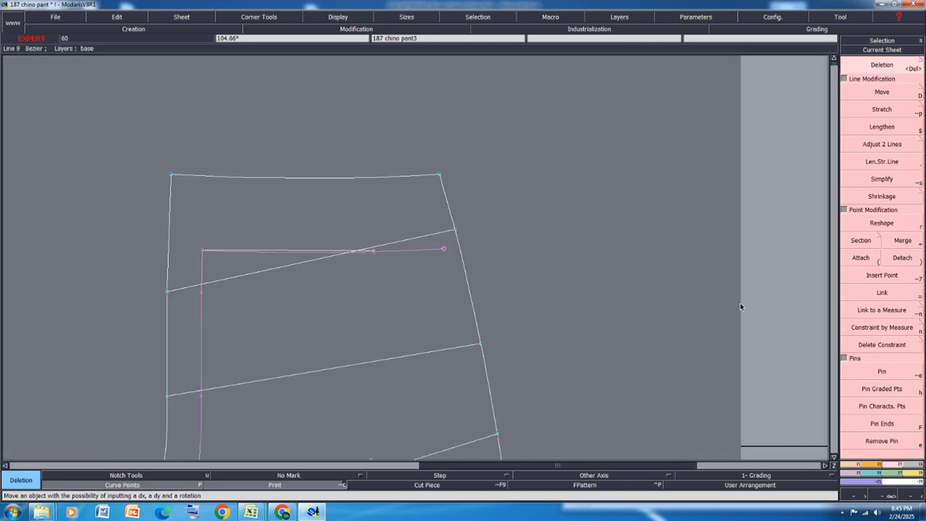
# Step: Create a parallel line 1.5 cm below the shortened pocket line
pyautogui.click(850, 469)
pyautogui.click(883, 276)
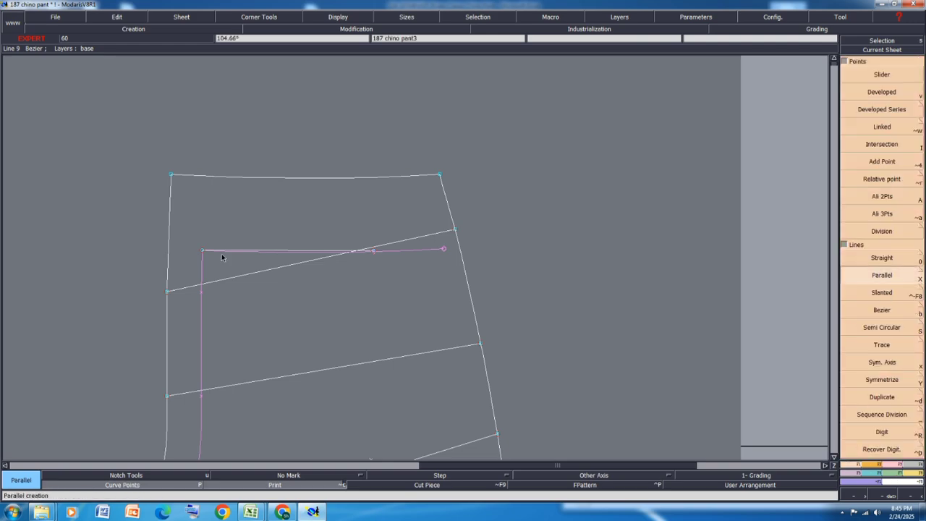
pyautogui.click(262, 251)
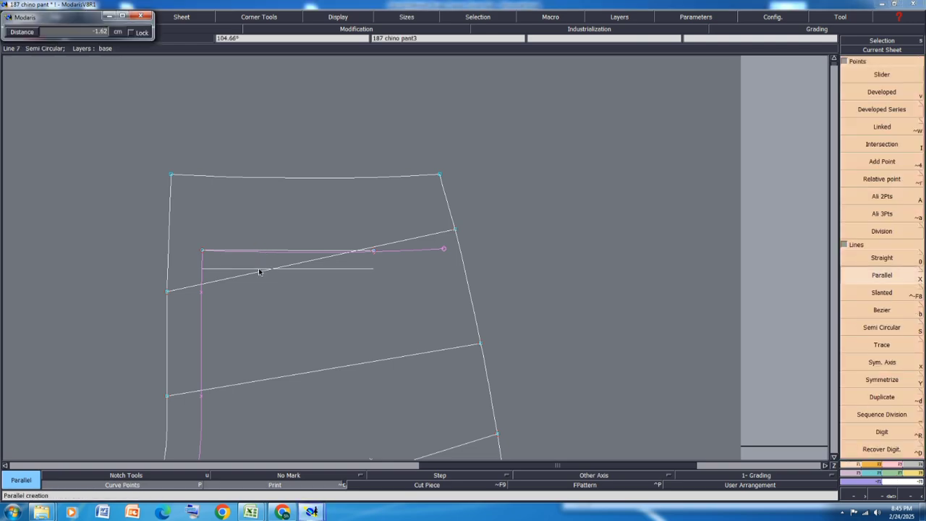
pyautogui.write('5')
pyautogui.press('Return')
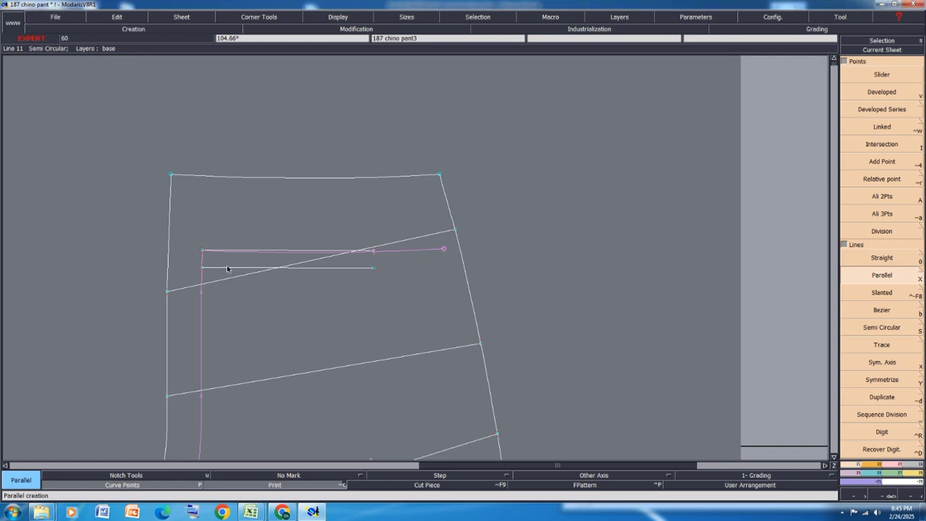
# Step: Close both ends of the two pocket lines with straight lines to form a box and save the model
pyautogui.press('0')
pyautogui.click(202, 268)
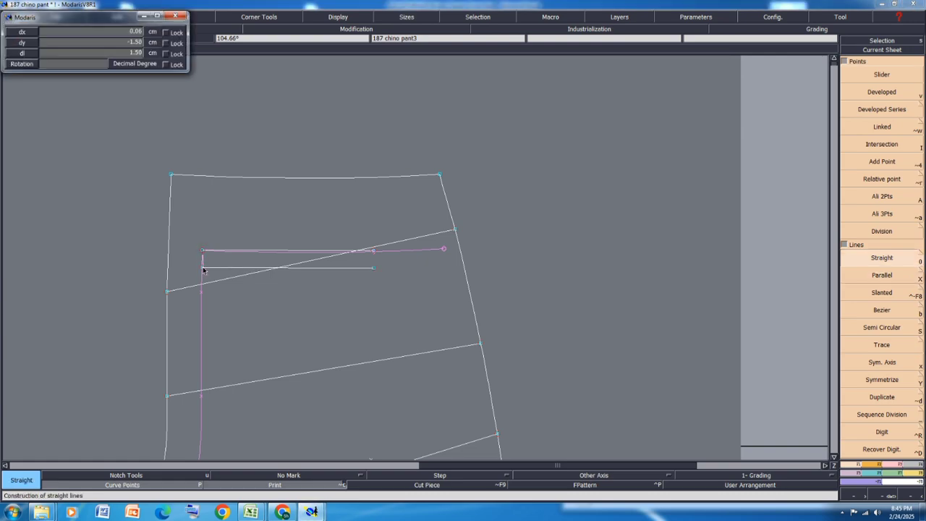
pyautogui.click(203, 251)
pyautogui.click(373, 251)
pyautogui.click(374, 267)
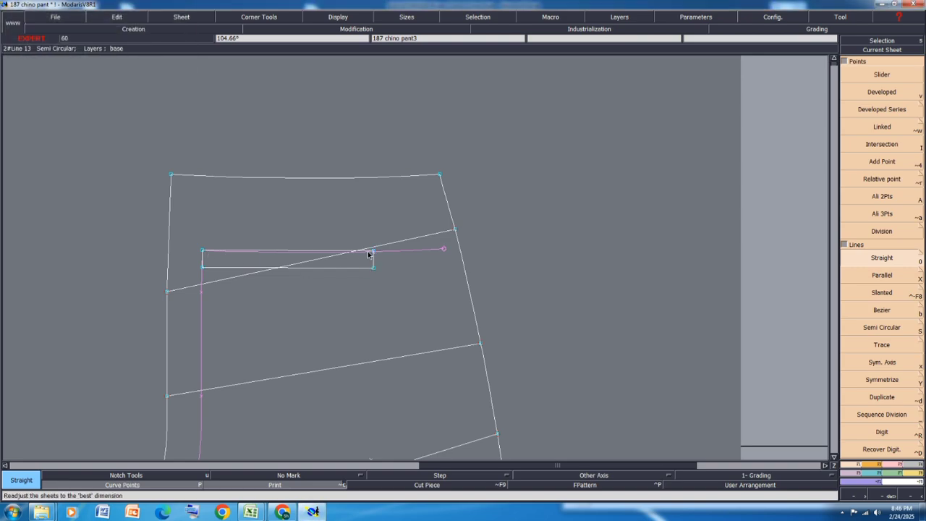
pyautogui.hotkey('ctrl', 's')
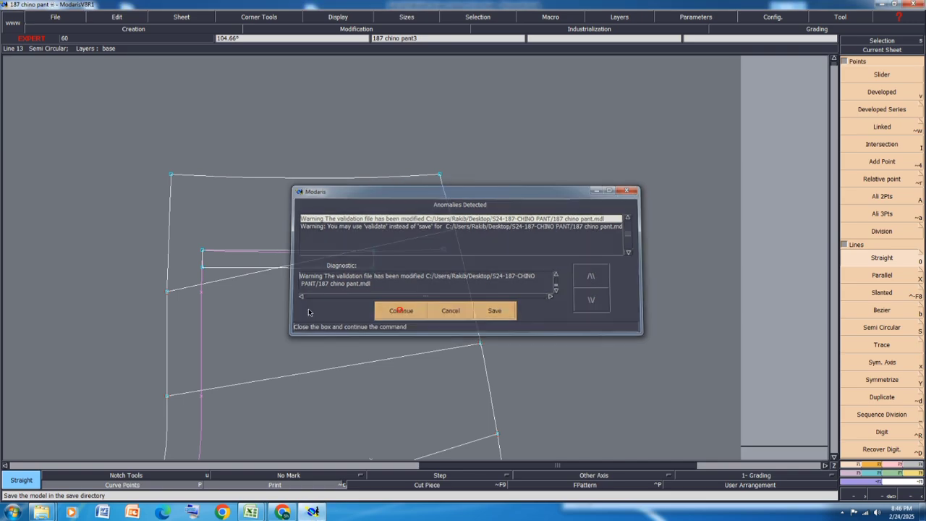
pyautogui.click(401, 310)
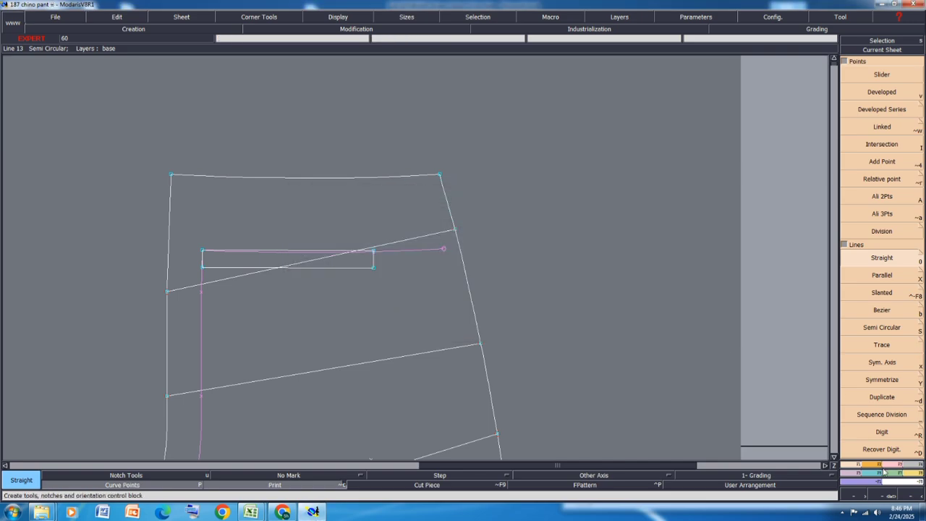
# Step: Try to divide the pocket box's upper edge into 2 parts and insert its midpoint, and undo both changes
pyautogui.click(894, 414)
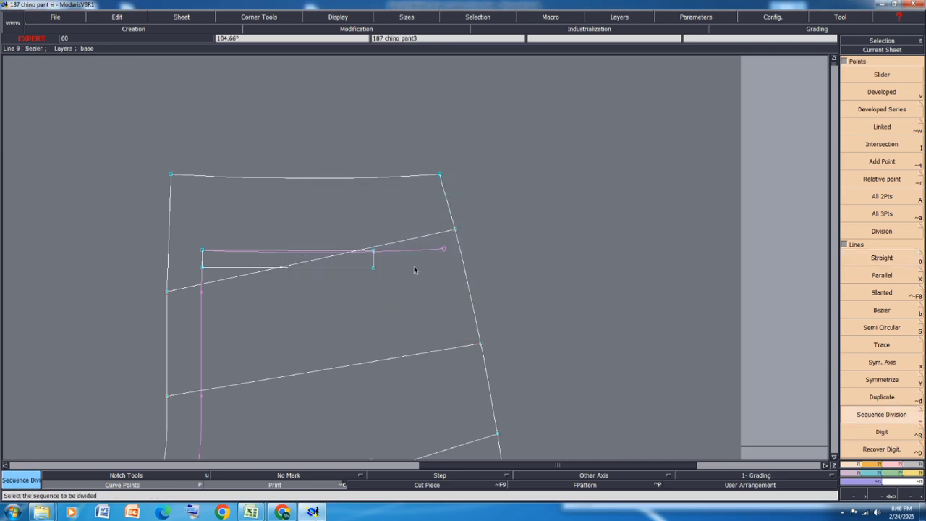
pyautogui.click(373, 251)
pyautogui.click(203, 252)
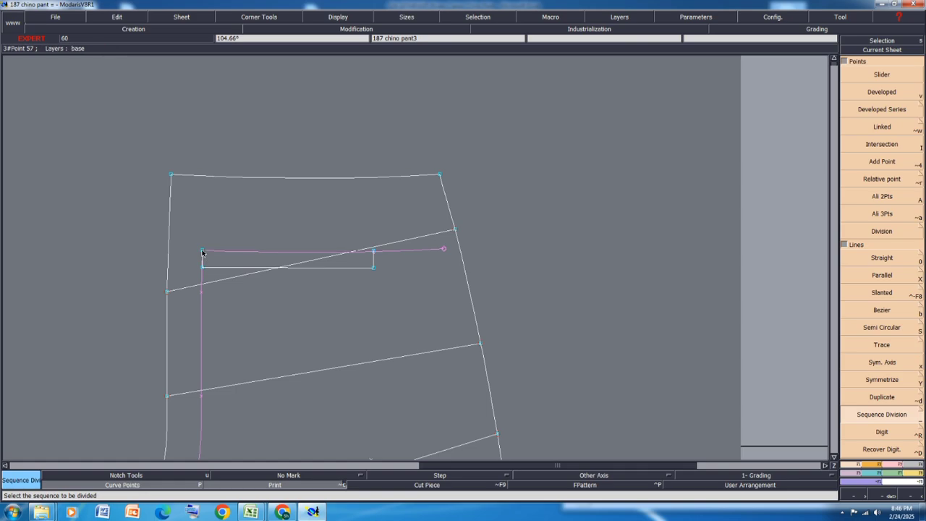
pyautogui.write('2')
pyautogui.press('Return')
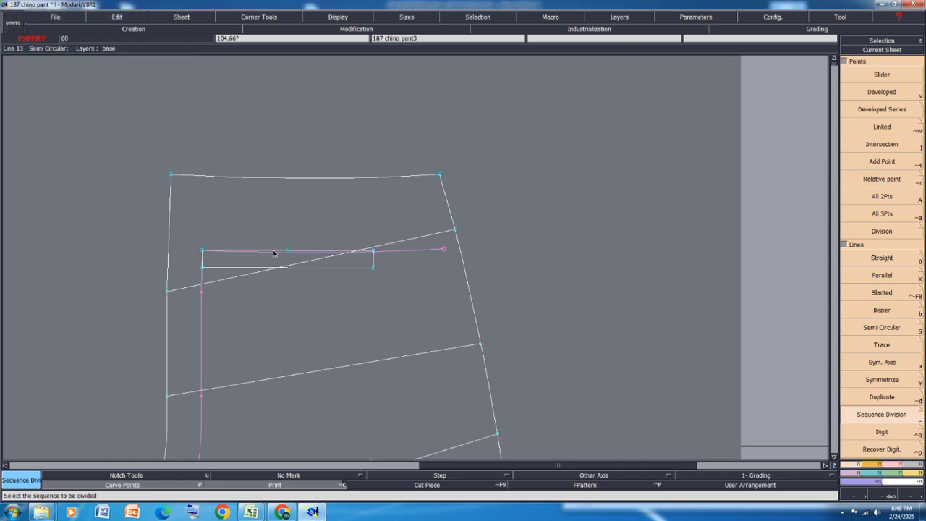
pyautogui.press('i')
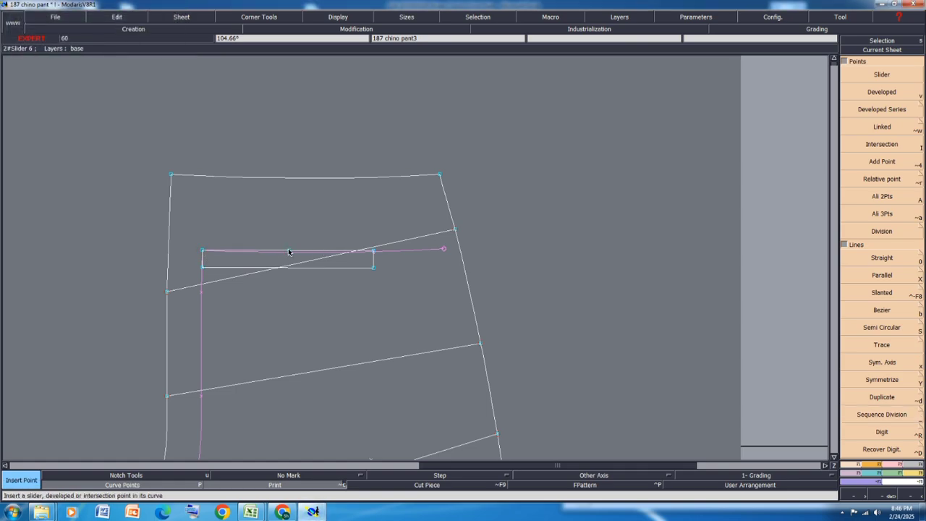
pyautogui.click(288, 251)
pyautogui.press('0')
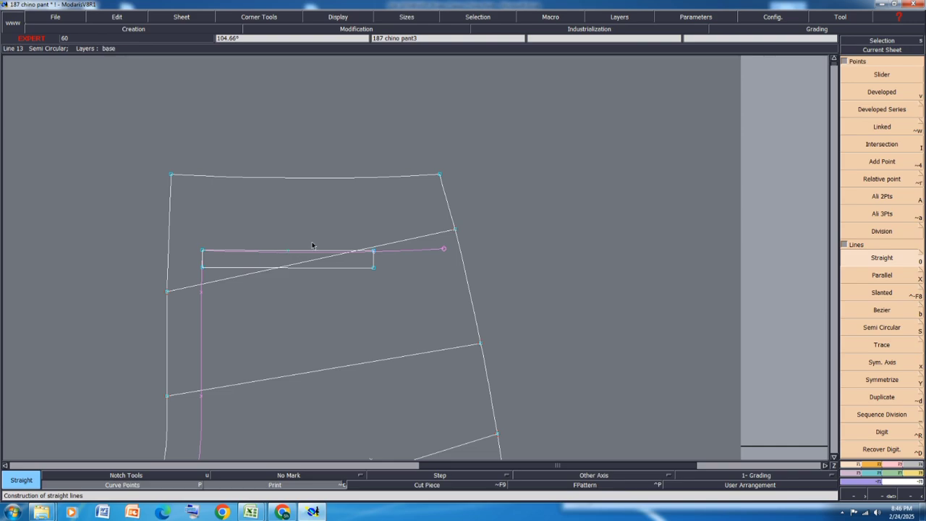
pyautogui.hotkey('ctrl', 'z')
pyautogui.hotkey('ctrl', 'z')
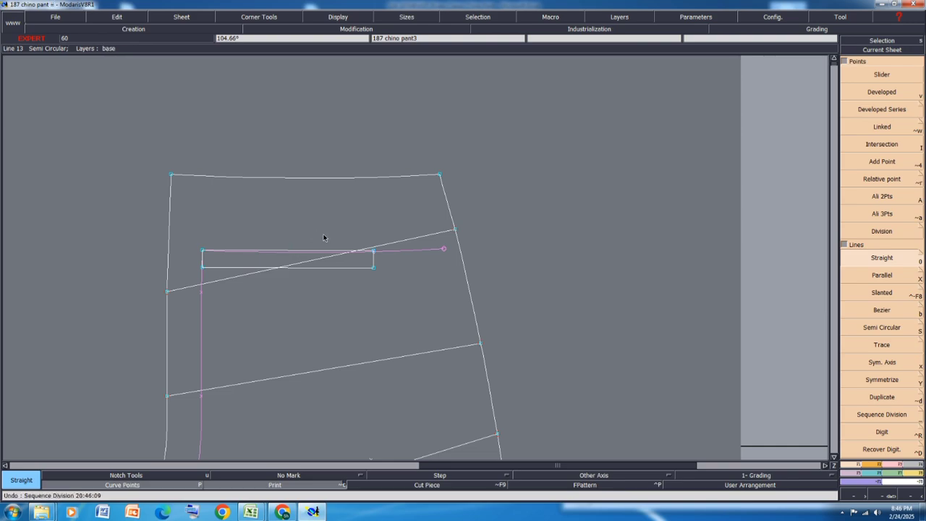
# Step: Save the model and display the graded nest of all sizes on the sheet
pyautogui.hotkey('ctrl', 's')
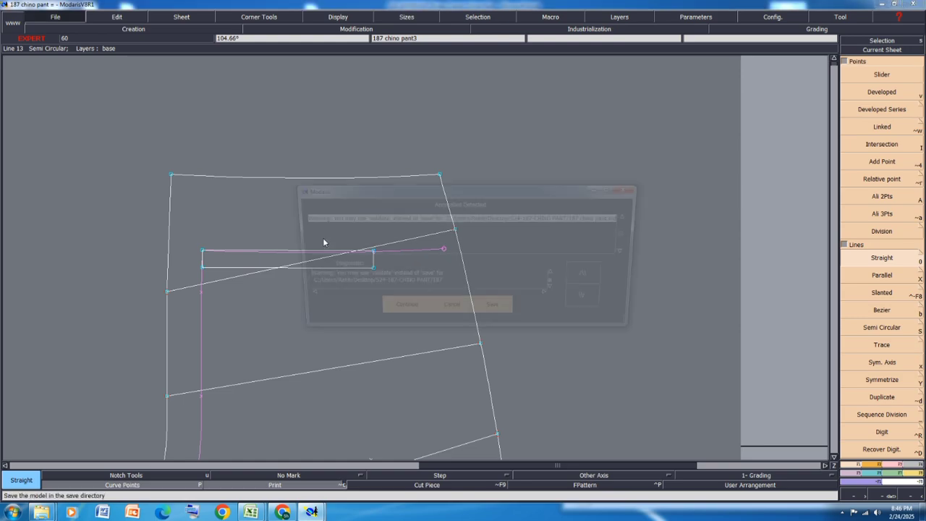
pyautogui.click(389, 313)
pyautogui.press('F9')
pyautogui.press('F12')
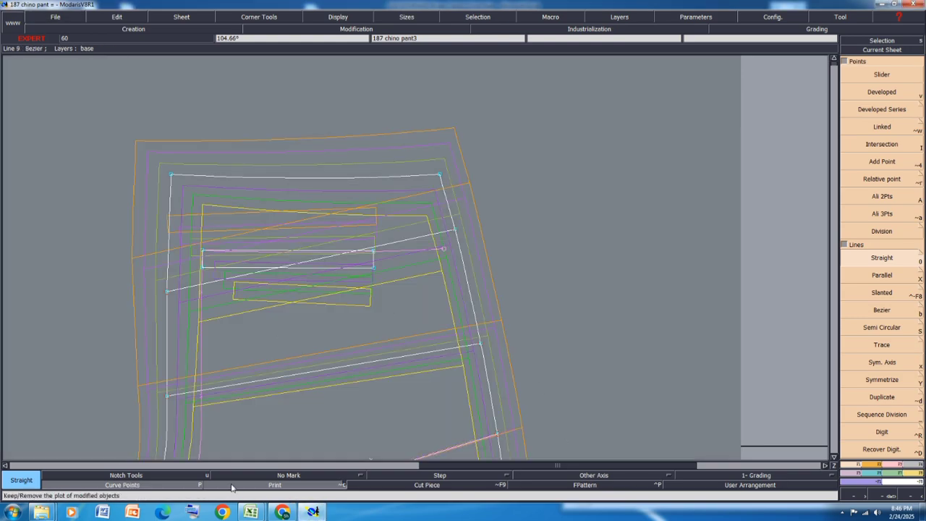
# Step: Check the back pocket measurements and grading in the S24-187MPANT spec sheet in Excel and return to the pattern
pyautogui.moveTo(251, 512)
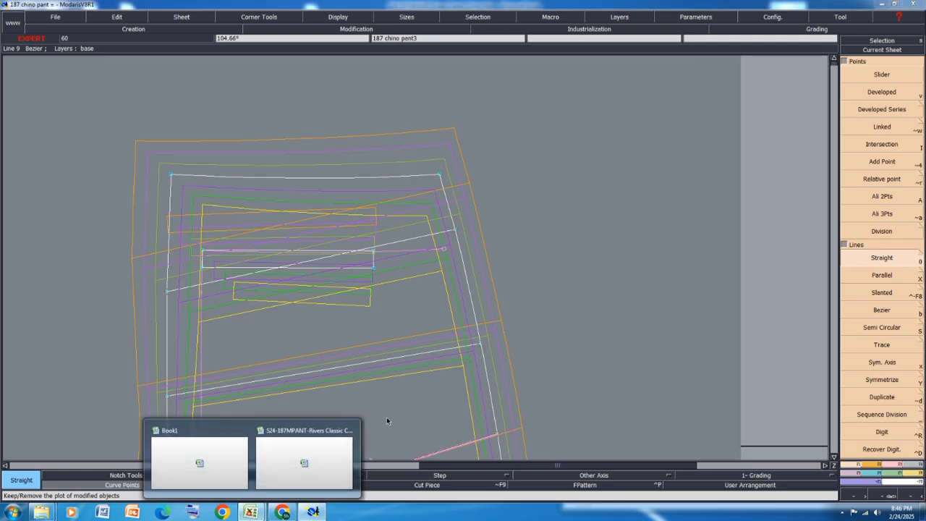
pyautogui.click(307, 469)
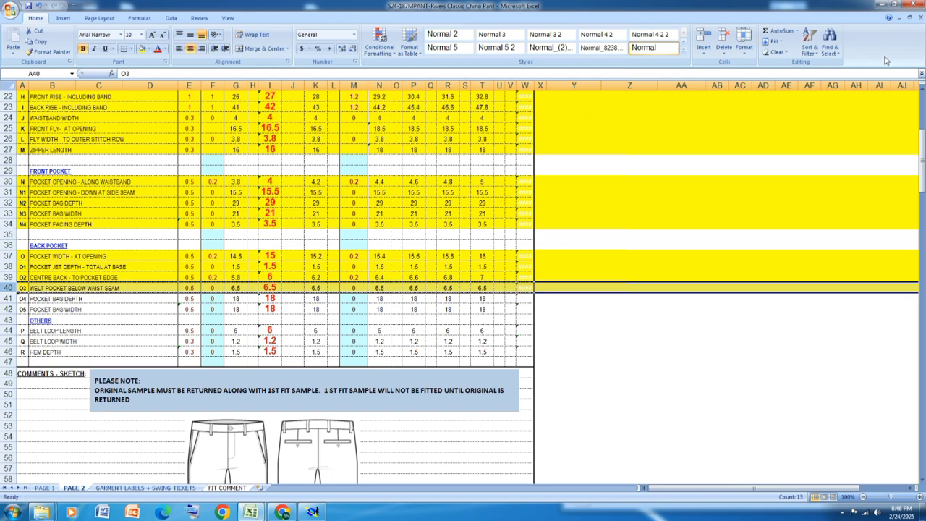
pyautogui.click(884, 6)
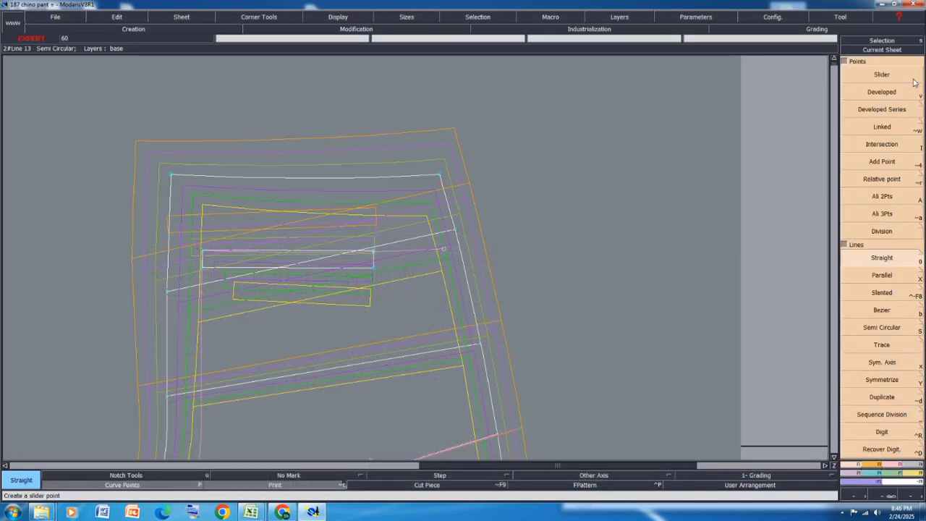
# Step: Pack the graded nest on the waistline's left corner point
pyautogui.click(872, 471)
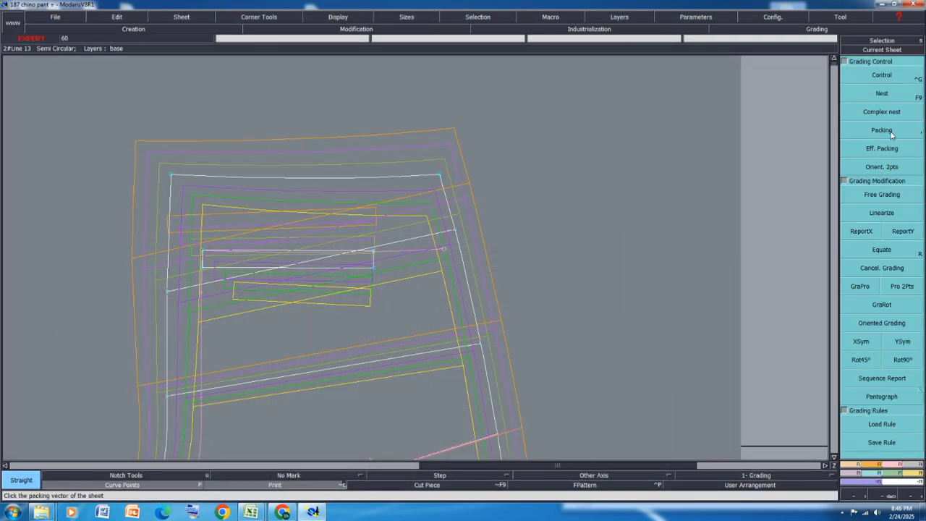
pyautogui.click(882, 130)
pyautogui.scroll(3, 196, 303)
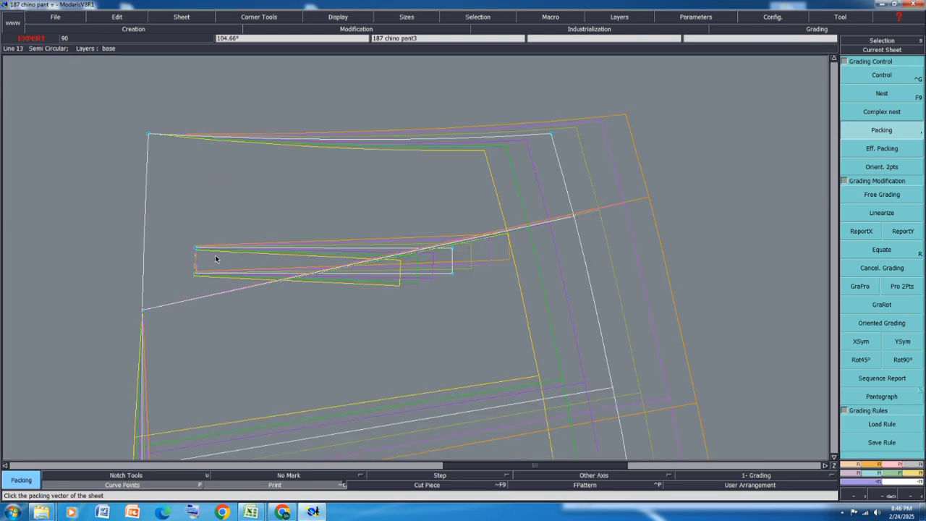
# Step: Set the X grading increments (ddx) of the pocket box's upper-left corner to -0.1 for all sizes
pyautogui.hotkey('ctrl', 'g')
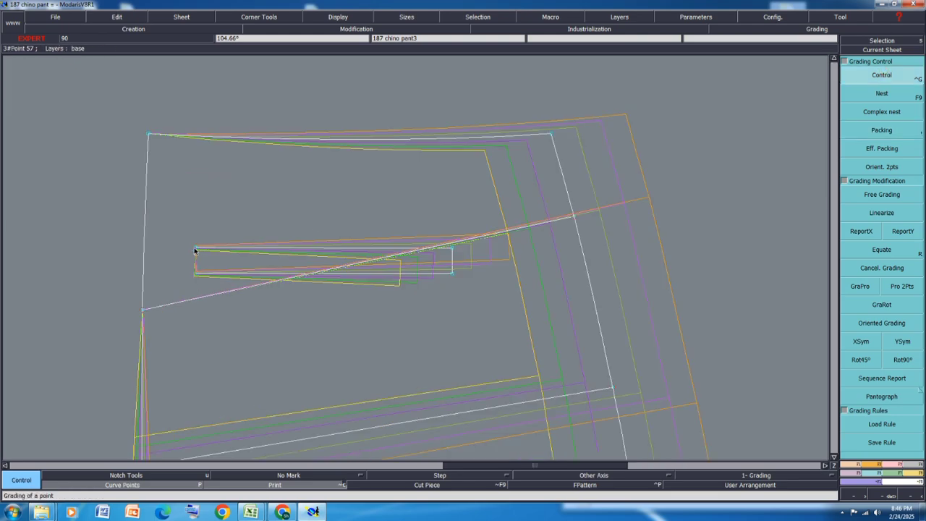
pyautogui.click(194, 250)
pyautogui.moveTo(798, 53); pyautogui.dragTo(796, 96)
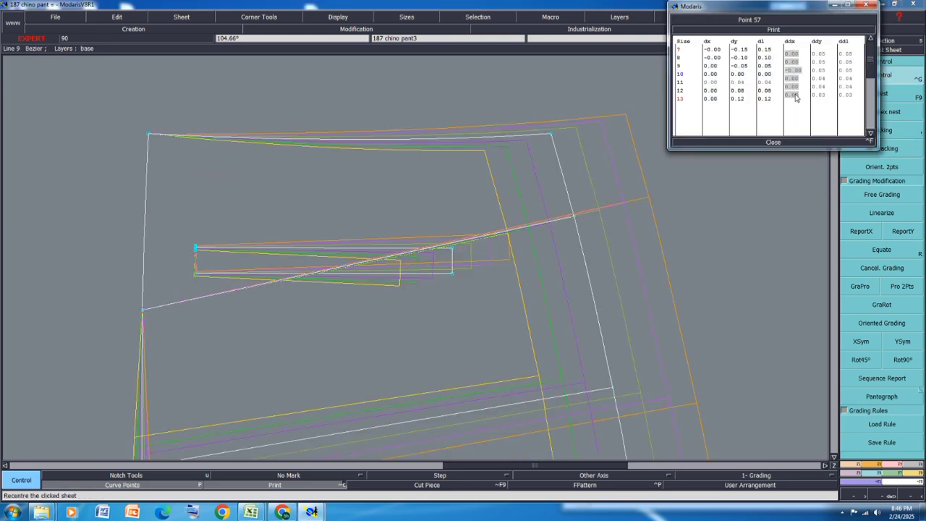
pyautogui.write('-0.1')
pyautogui.press('Return')
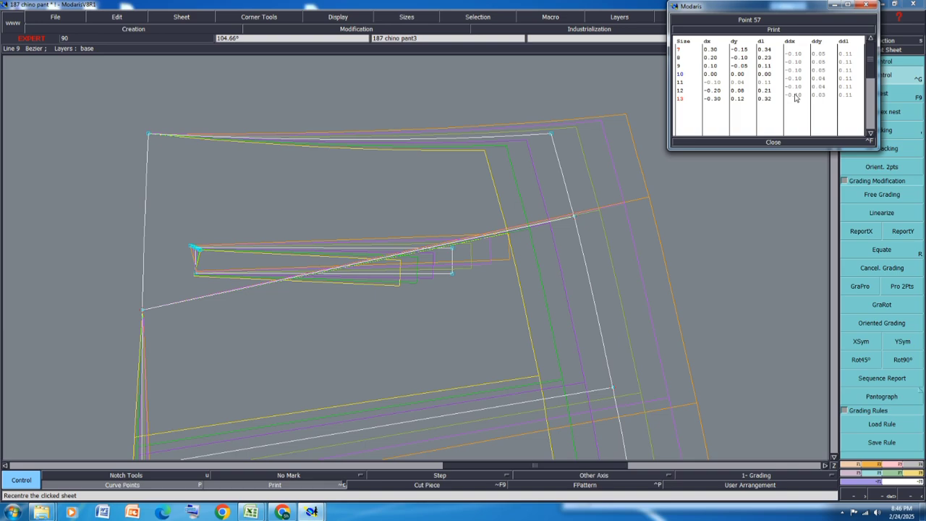
# Step: Change the upper-left pocket corner's ddx increments to 0.1 for all sizes and close the grading table
pyautogui.moveTo(795, 95)
pyautogui.mouseDown()
pyautogui.moveTo(792, 51)
pyautogui.moveTo(795, 94)
pyautogui.mouseUp()
pyautogui.write('1')
pyautogui.press('Return')
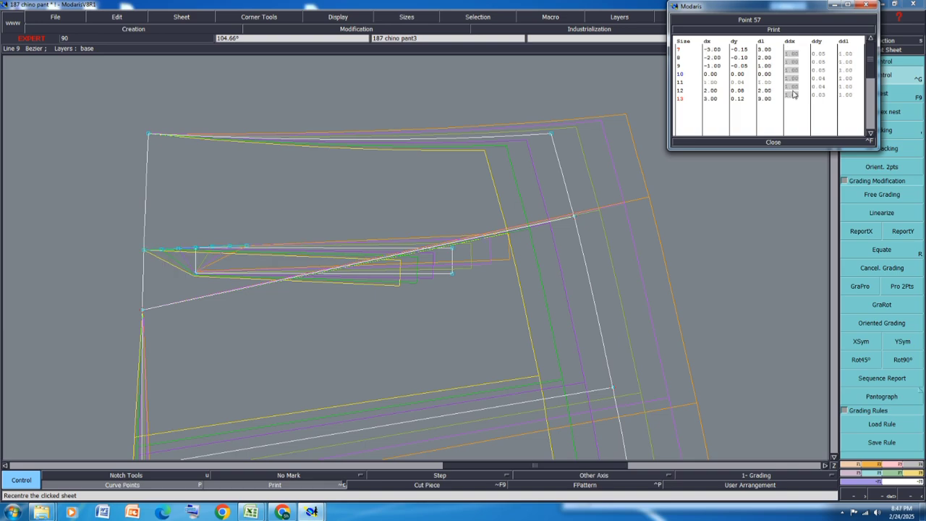
pyautogui.write('1')
pyautogui.press('Return')
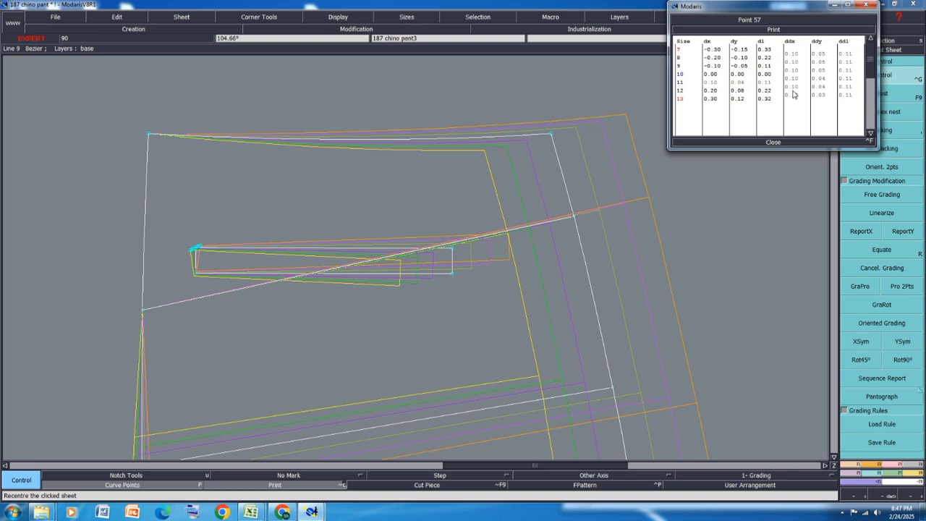
pyautogui.click(773, 143)
# Step: Copy the X grading of the pocket box's upper-left corner to its lower-left corner with ReportX
pyautogui.click(861, 231)
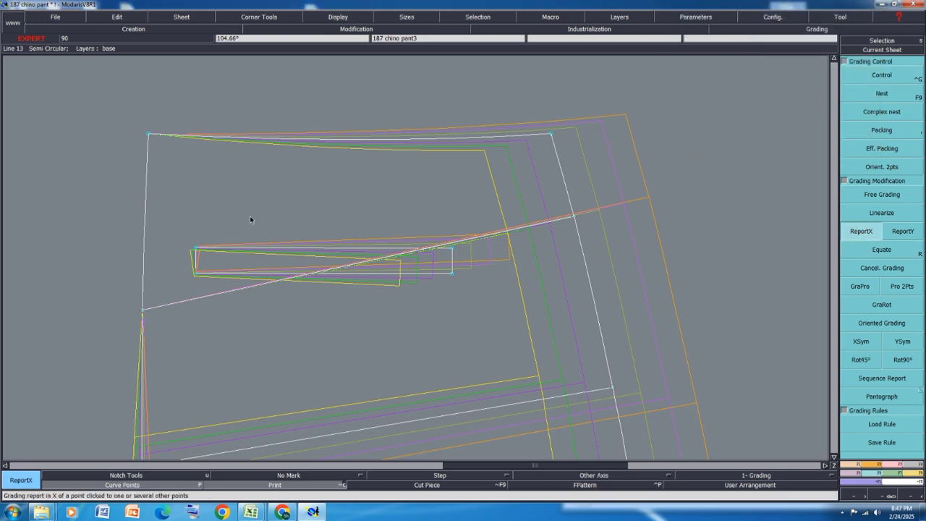
pyautogui.moveTo(245, 210); pyautogui.dragTo(171, 323)
pyautogui.click(197, 249)
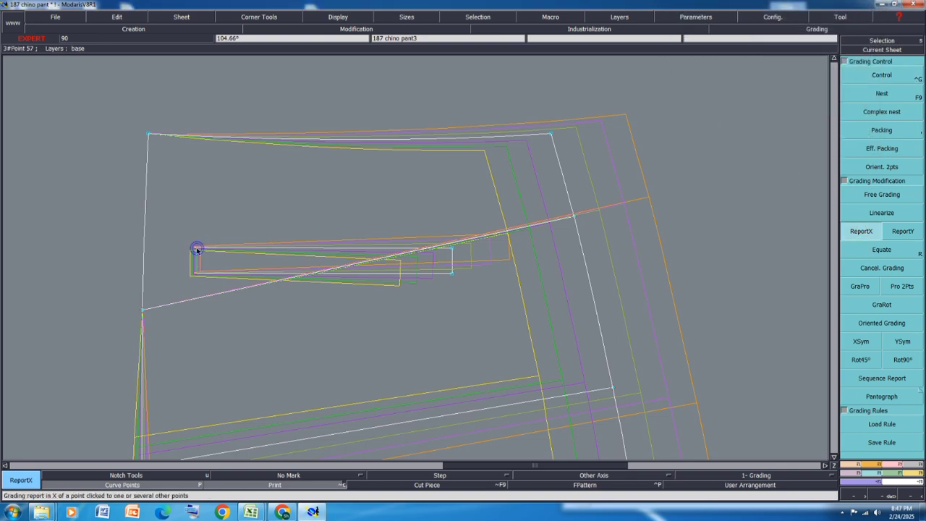
# Step: Pack the nest on the pocket box's lower-left corner and set the lower-right corner's ddx increments to 0.2 for all sizes
pyautogui.click(883, 131)
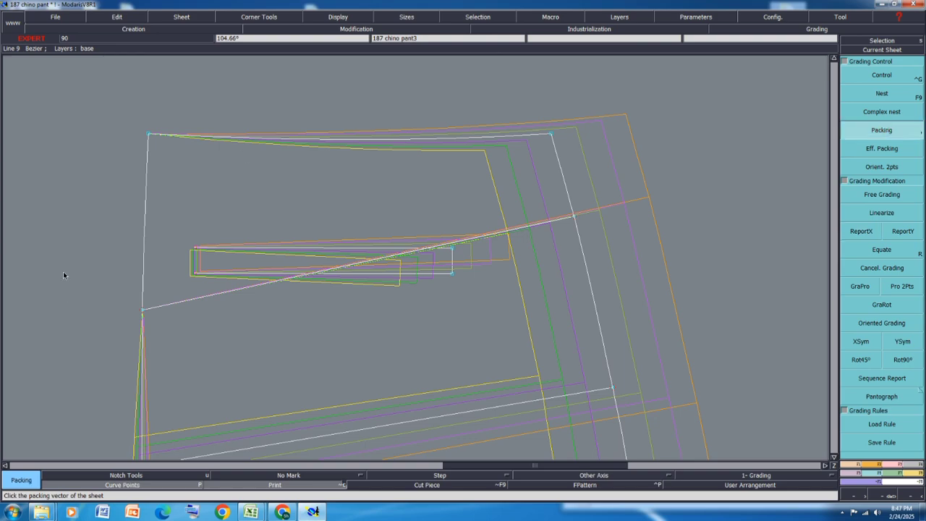
pyautogui.click(196, 274)
pyautogui.hotkey('ctrl', 'g')
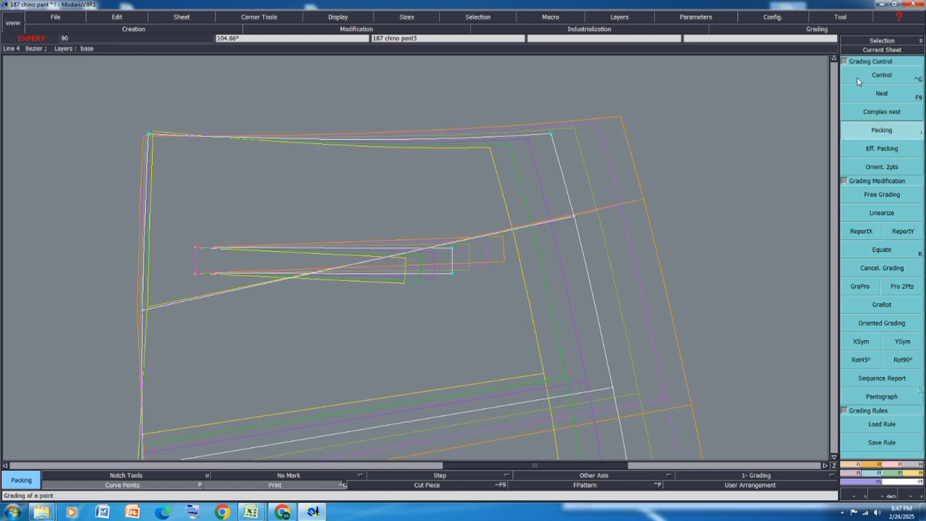
pyautogui.click(452, 272)
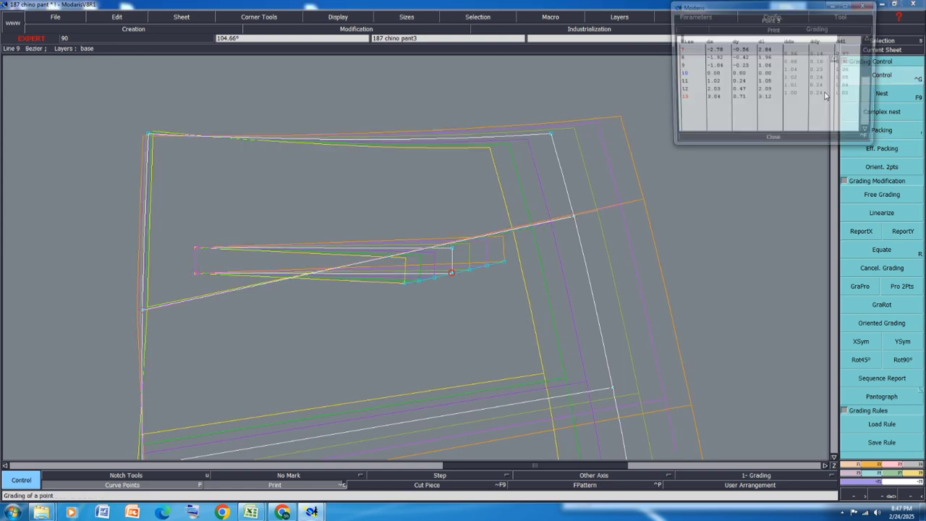
pyautogui.moveTo(793, 54); pyautogui.dragTo(800, 98)
pyautogui.write('0.2')
pyautogui.press('Return')
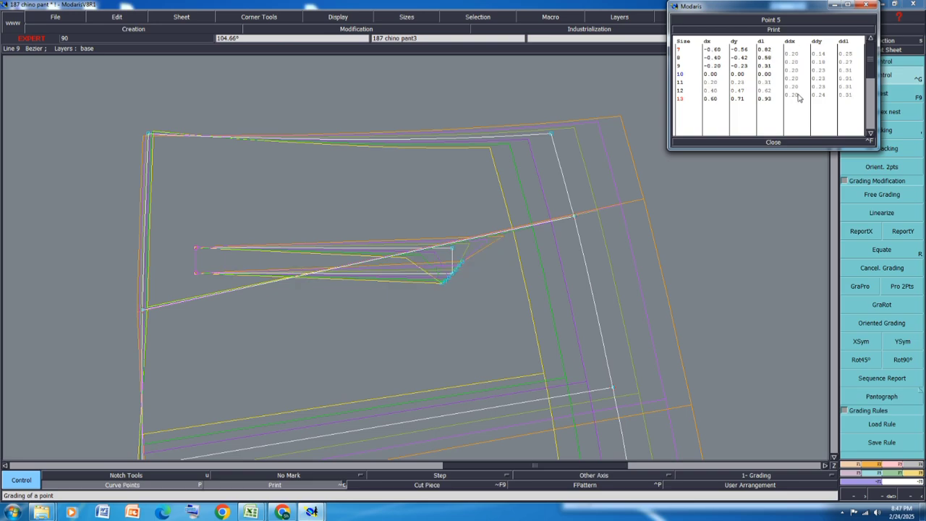
pyautogui.click(773, 142)
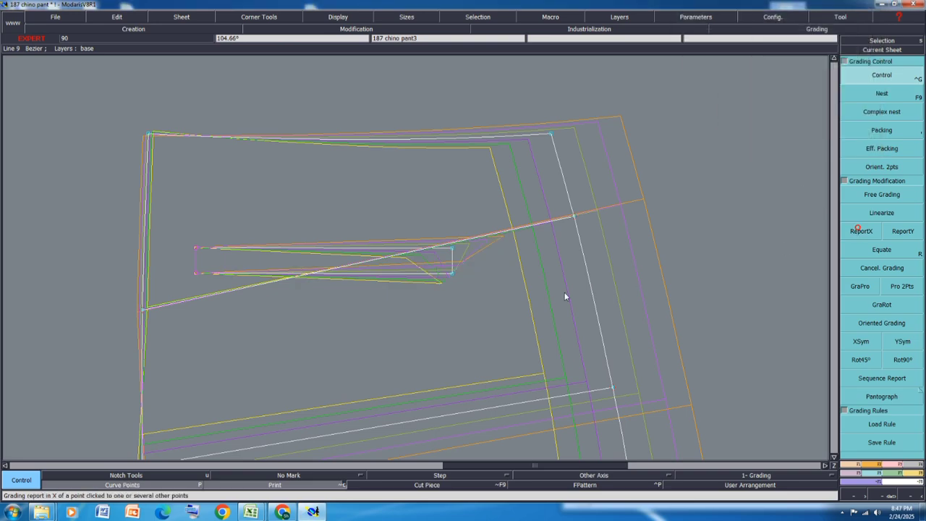
# Step: Copy the lower-right pocket corner's X grading to the upper-right corner with ReportX and pack the nest on the waistline's right corner
pyautogui.click(861, 231)
pyautogui.click(454, 251)
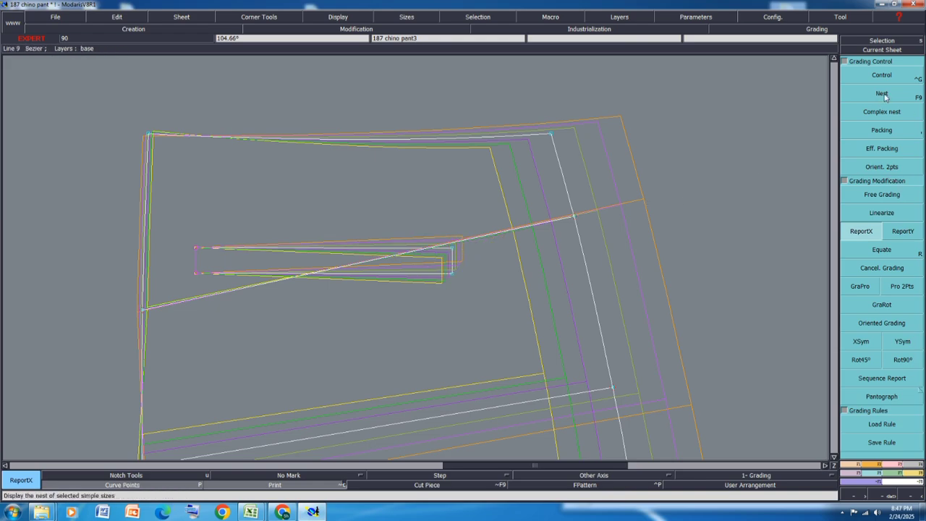
pyautogui.click(882, 131)
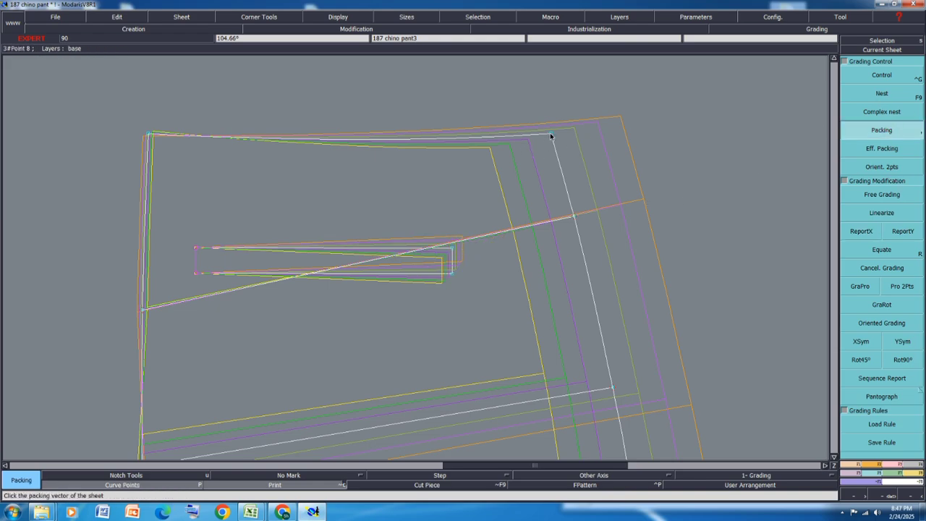
pyautogui.click(551, 135)
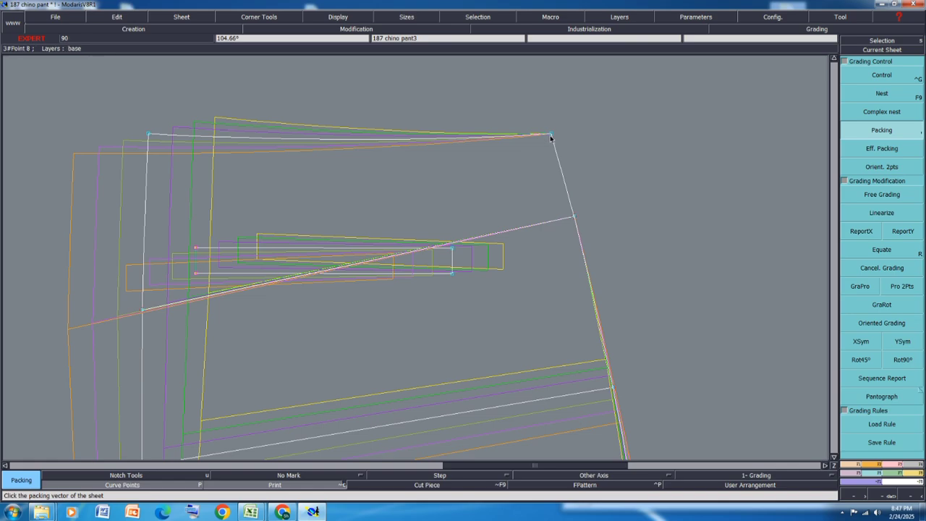
# Step: Check the nest packed on a temporary developed point about 6.06 cm from the waistline's right corner, and delete that point
pyautogui.press('d')
pyautogui.click(538, 138)
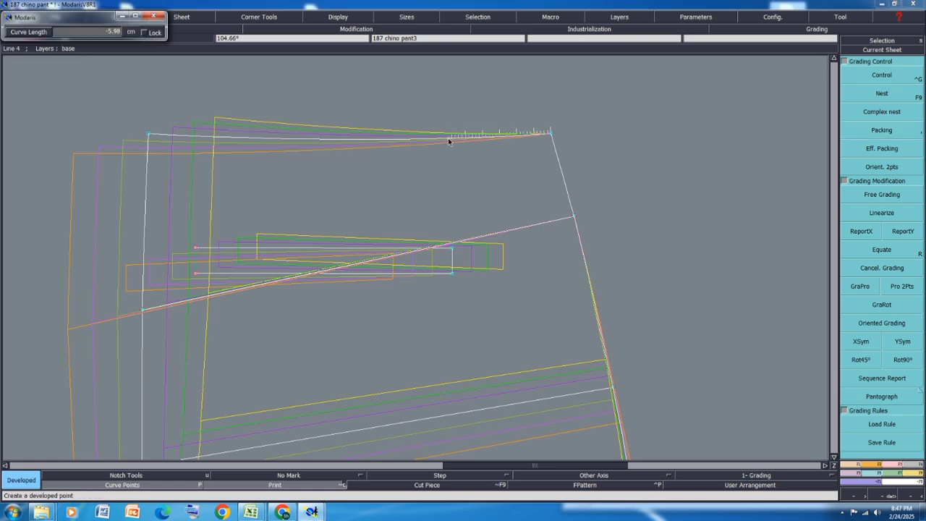
pyautogui.click(449, 139)
pyautogui.click(883, 127)
pyautogui.click(552, 135)
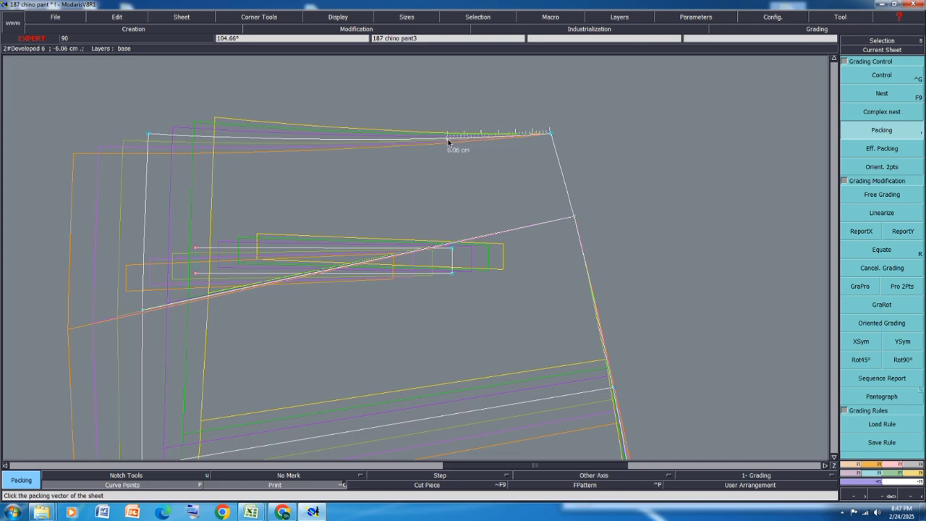
pyautogui.click(448, 141)
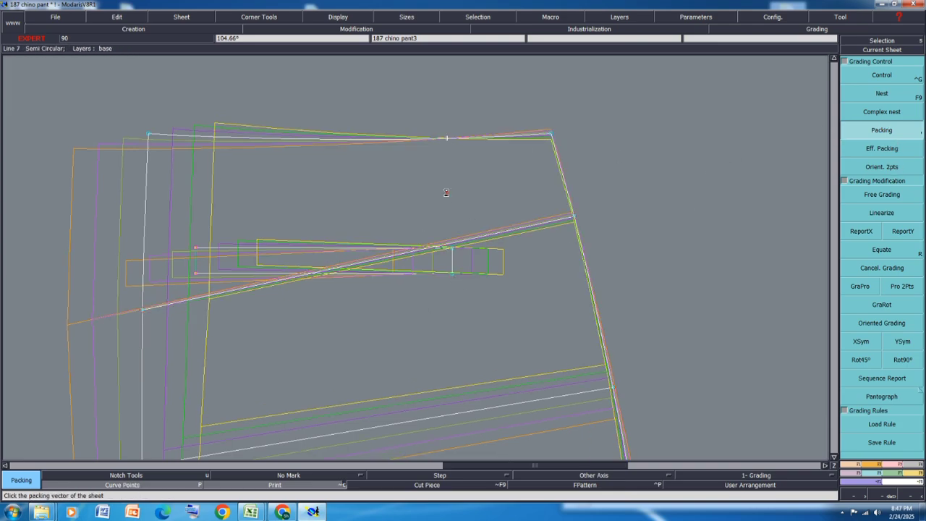
pyautogui.press('Delete')
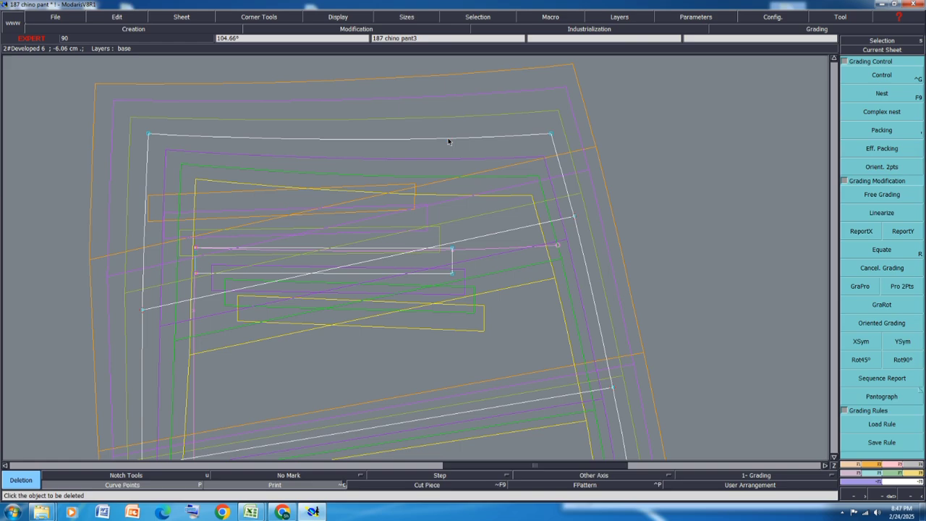
# Step: Save the model and turn off the Print and Curve Points display options
pyautogui.click(431, 209)
pyautogui.click(399, 313)
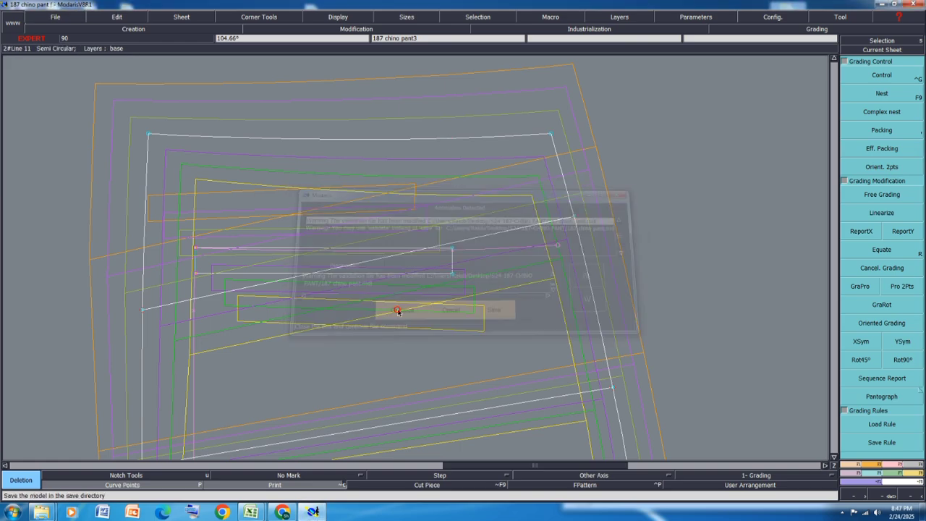
pyautogui.click(223, 484)
pyautogui.click(154, 484)
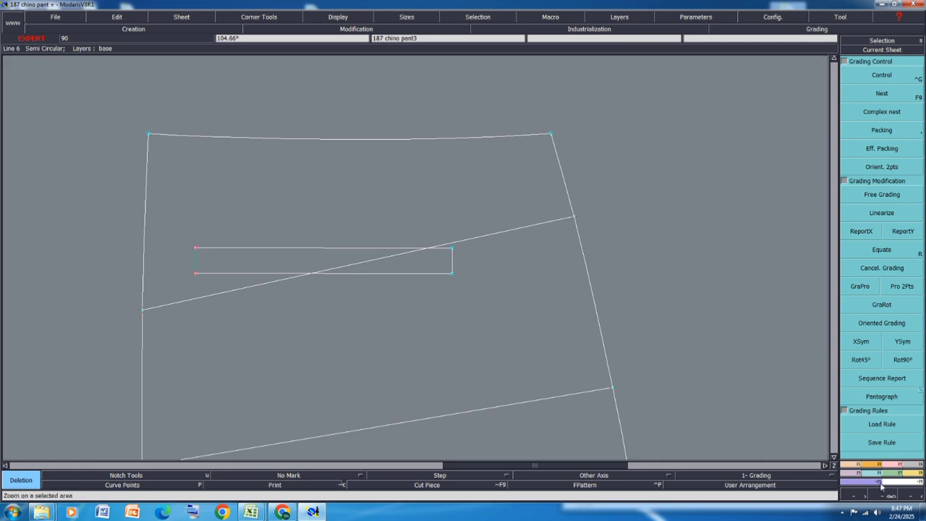
# Step: Divide the pocket box's upper edge in two with Sequence Division and insert the midpoint into the line
pyautogui.click(856, 469)
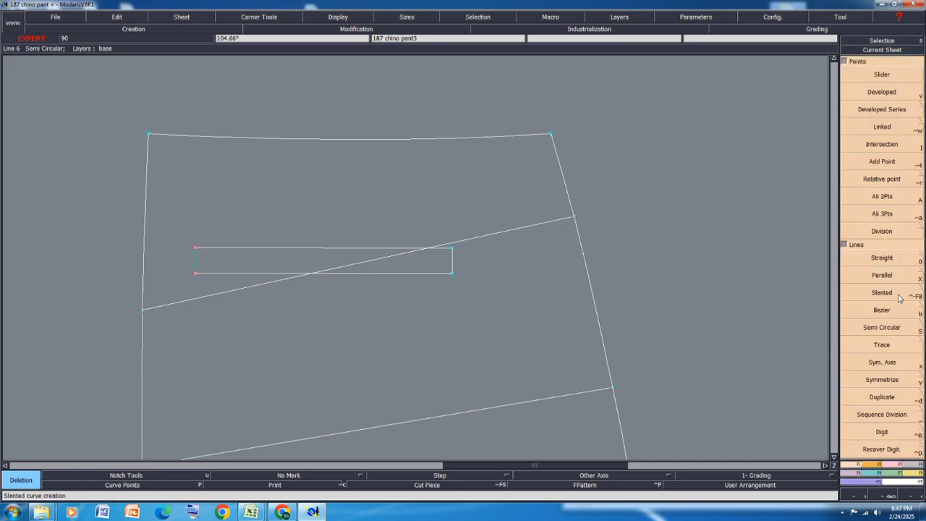
pyautogui.click(889, 417)
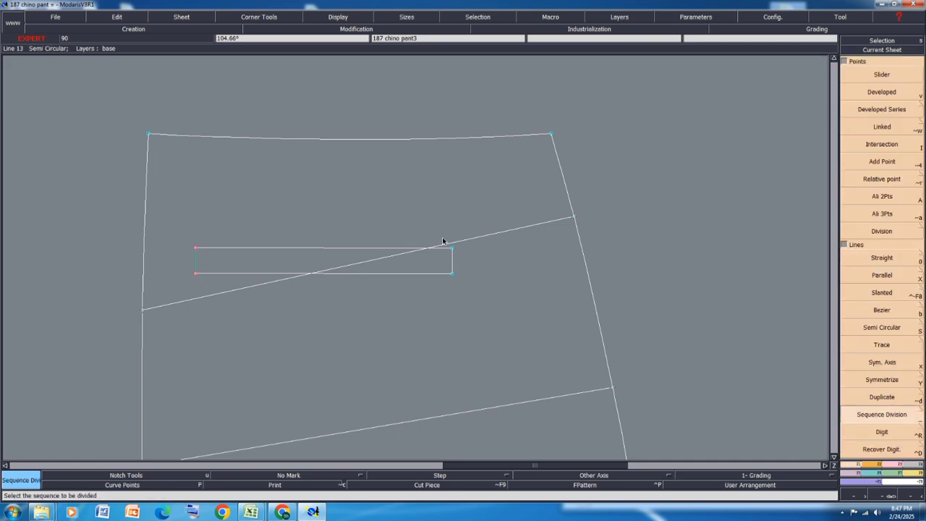
pyautogui.click(198, 250)
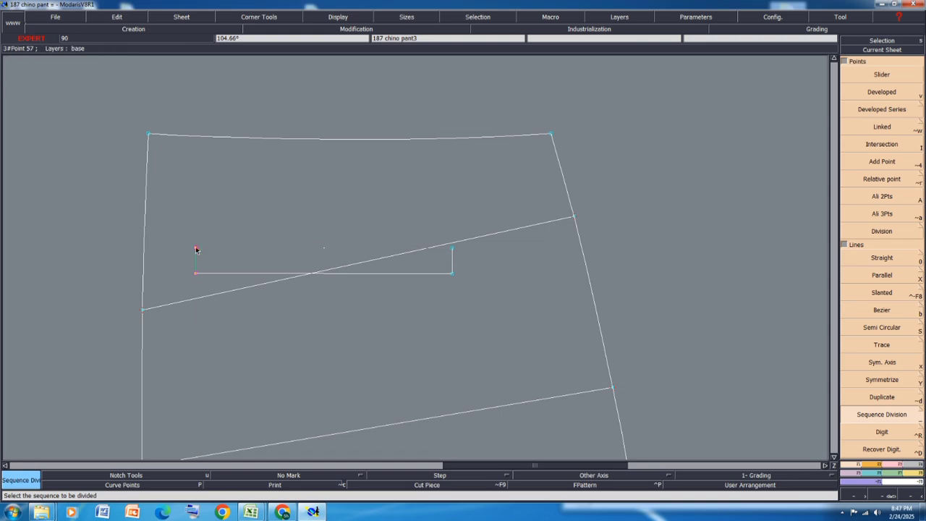
pyautogui.press('Return')
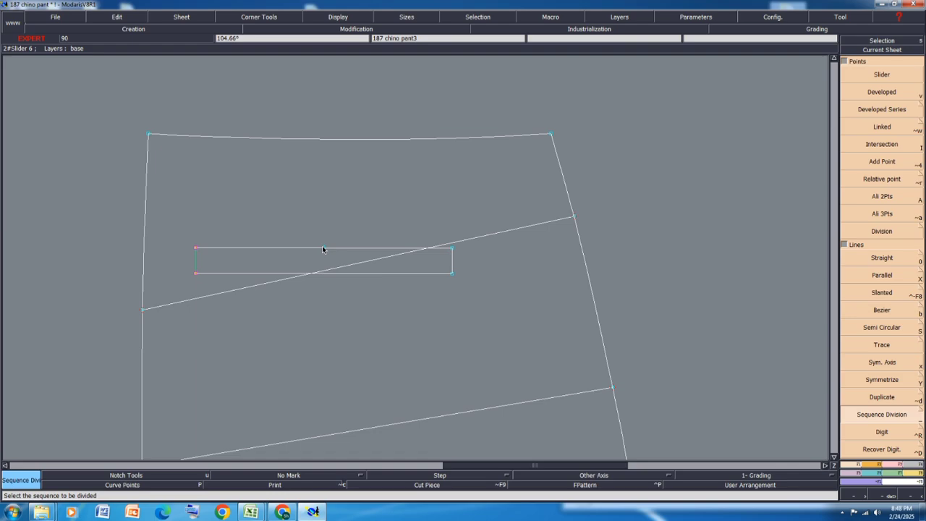
pyautogui.press('i')
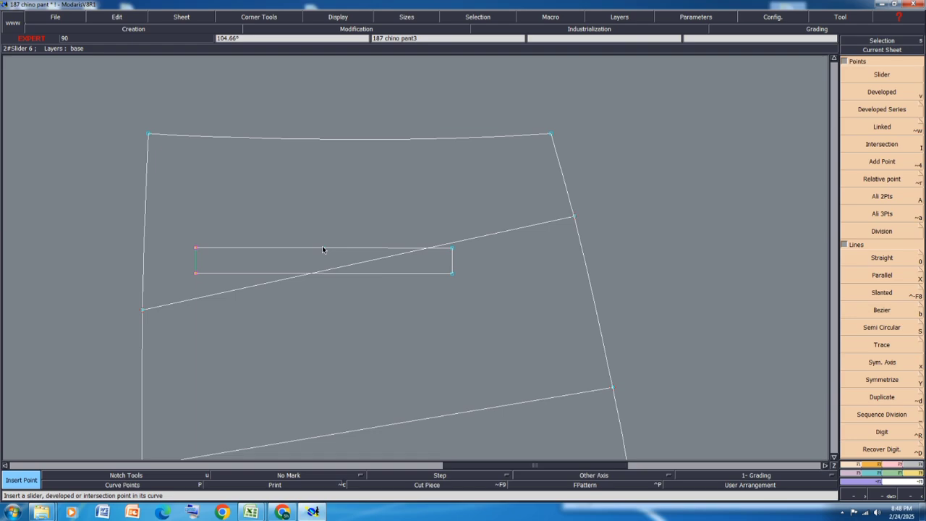
pyautogui.click(324, 248)
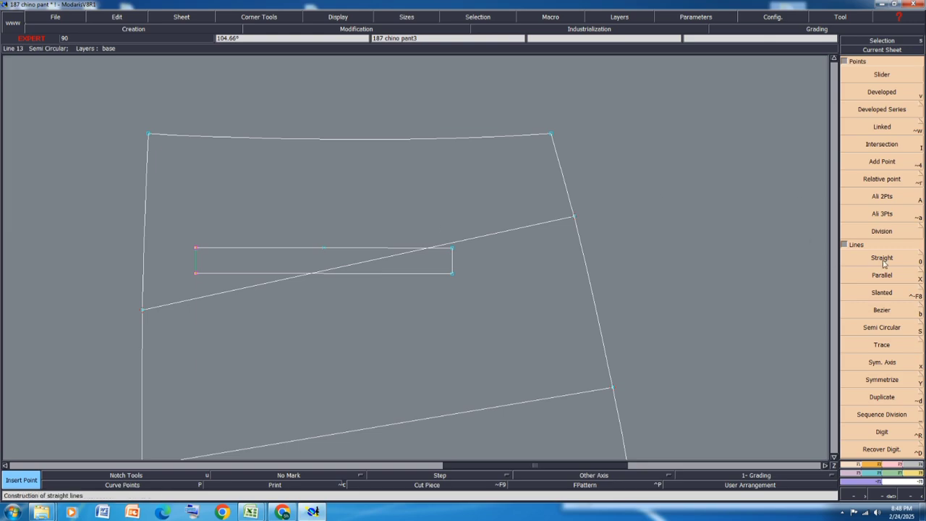
# Step: Draw a straight line from the pocket edge's midpoint up past the waistline and align its ends vertically with Ali 2Pts
pyautogui.click(324, 249)
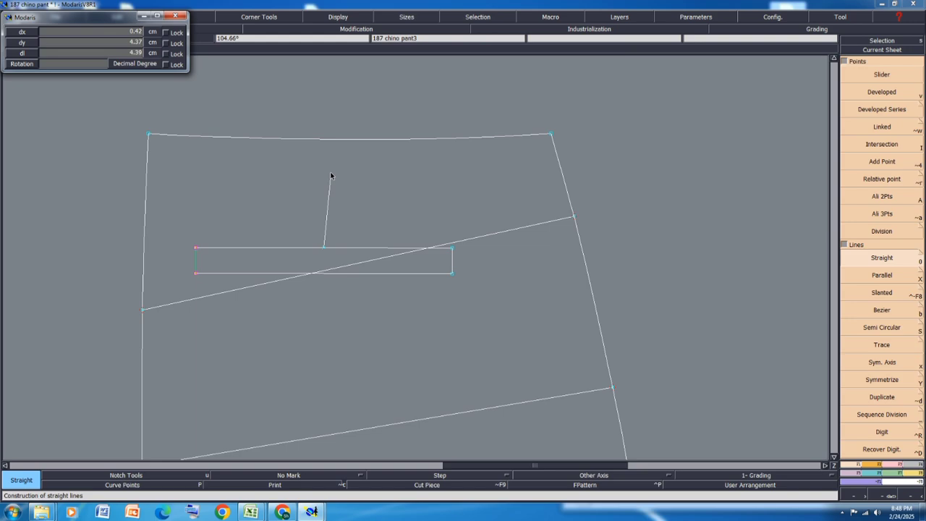
pyautogui.click(324, 135)
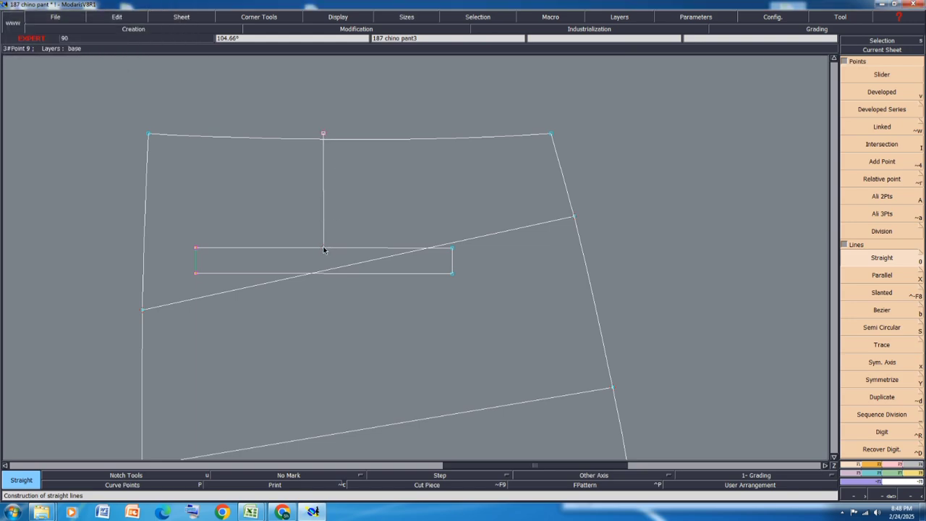
pyautogui.hotkey('shift', 'a')
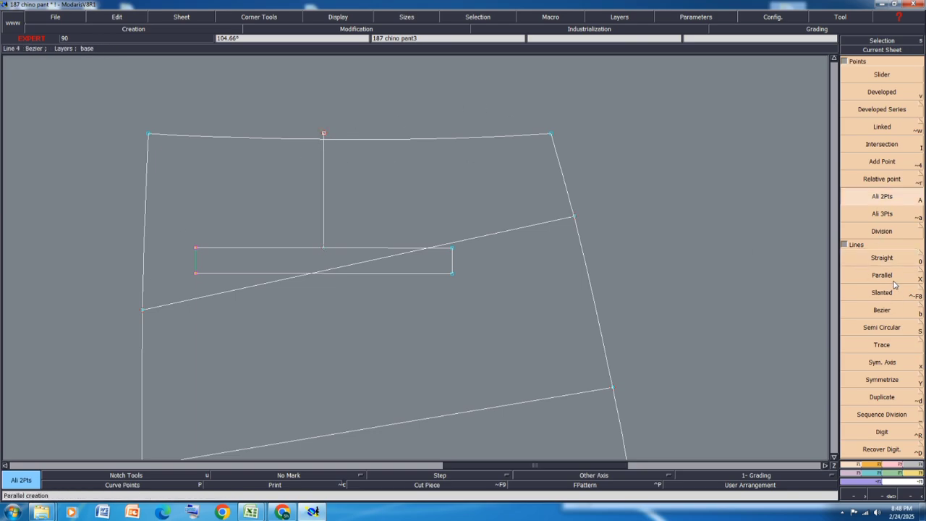
# Step: Insert an intersection point where the vertical line crosses the waistline and delete the line's excess end above it
pyautogui.click(890, 149)
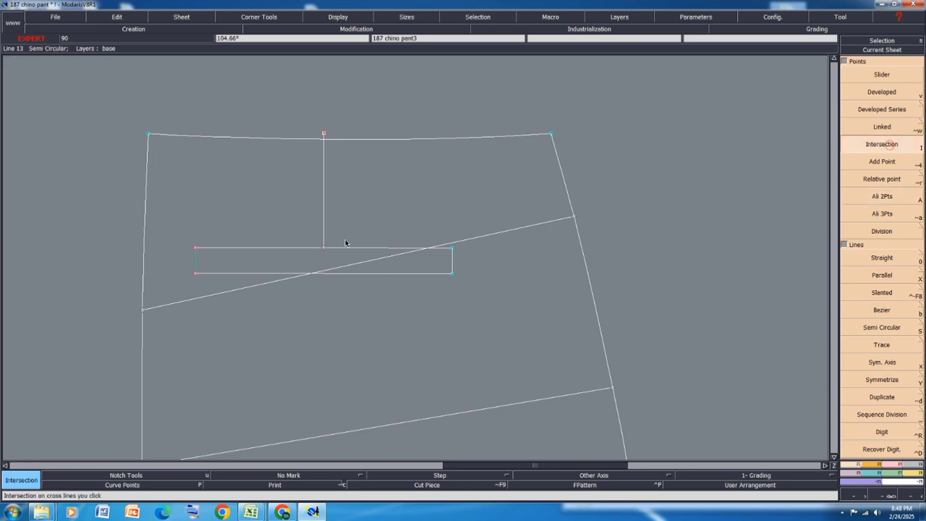
pyautogui.click(324, 140)
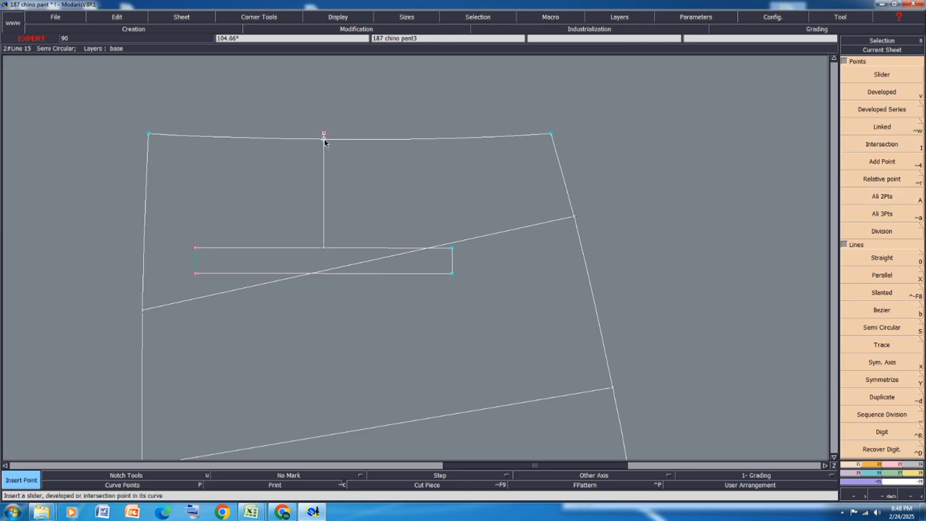
pyautogui.click(896, 476)
pyautogui.click(882, 65)
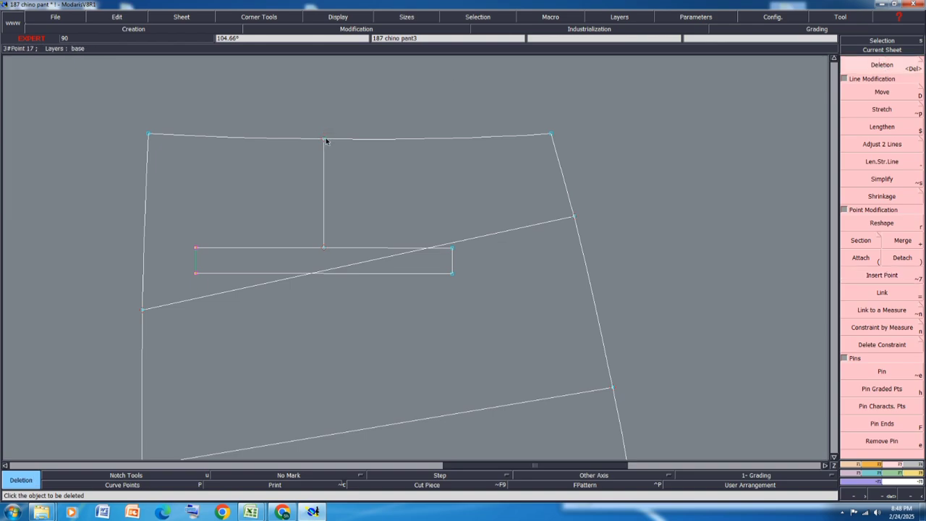
# Step: Place developed points on the waistline 1 cm to each side of the vertical dart line
pyautogui.click(847, 466)
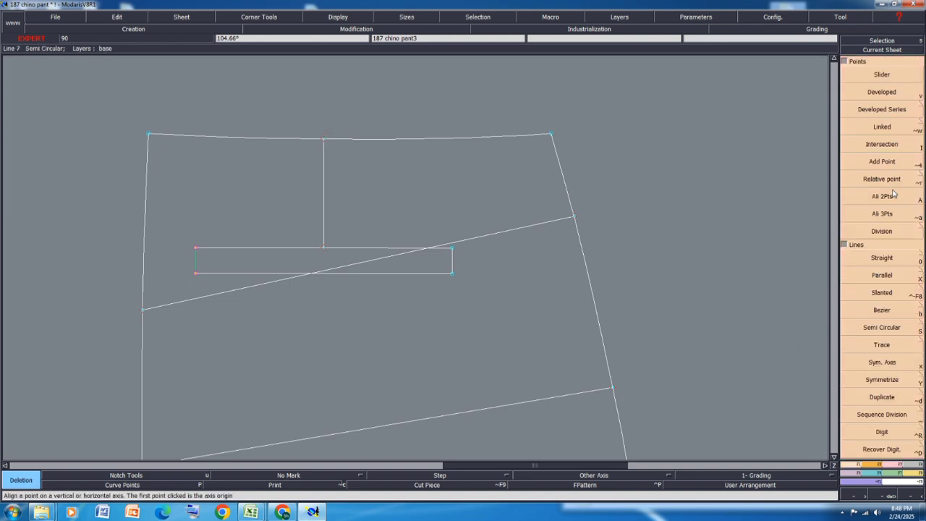
pyautogui.click(882, 91)
pyautogui.click(324, 139)
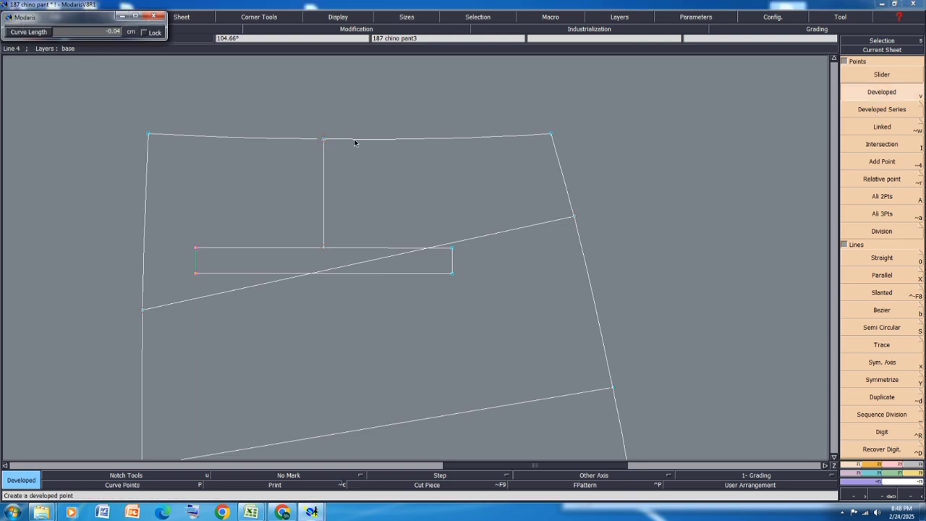
pyautogui.write('-4.001.00')
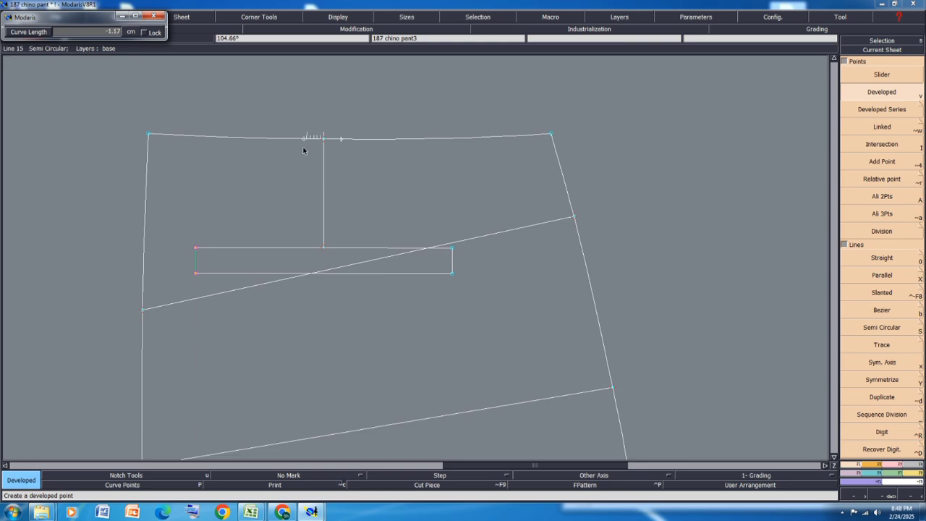
pyautogui.press('Down')
pyautogui.write('-1')
pyautogui.press('Return')
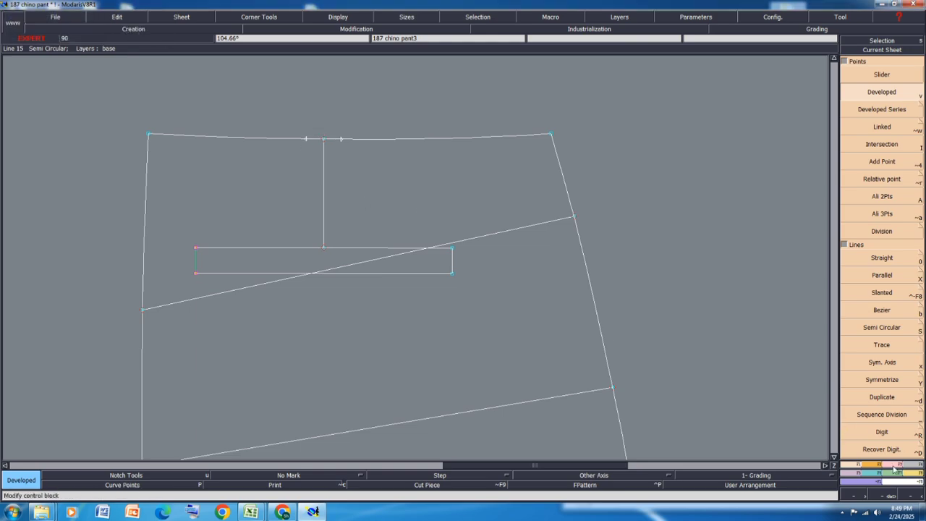
# Step: Insert both developed points into the waistline curve and section the curve at the right-hand point
pyautogui.click(896, 468)
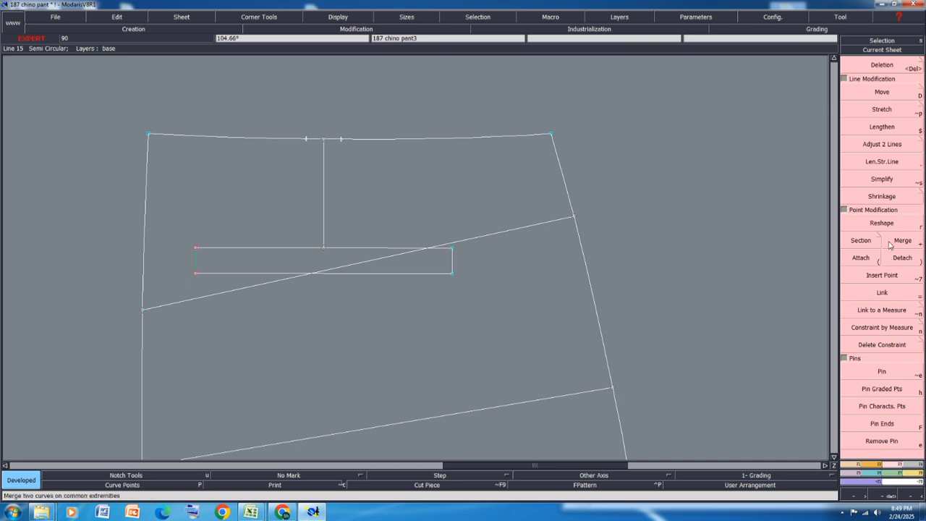
pyautogui.click(882, 275)
pyautogui.click(307, 139)
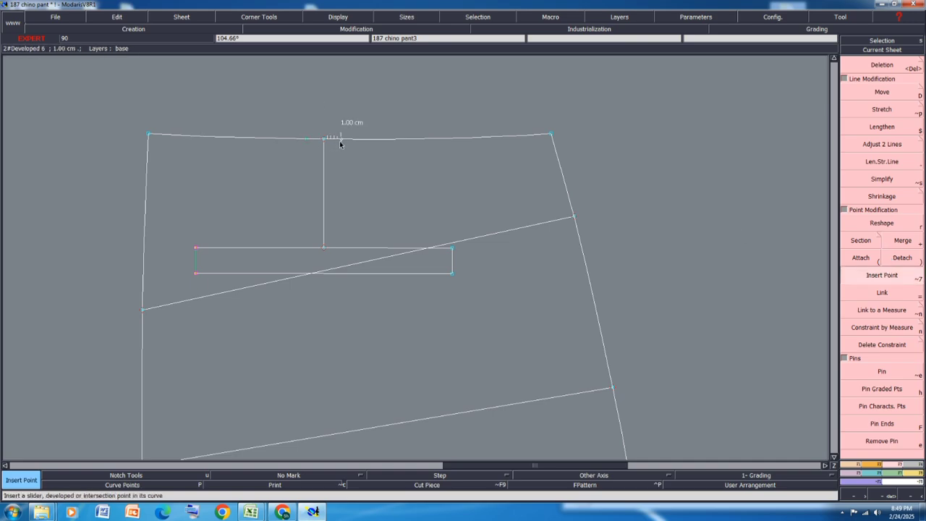
pyautogui.click(340, 140)
pyautogui.click(863, 241)
pyautogui.click(340, 142)
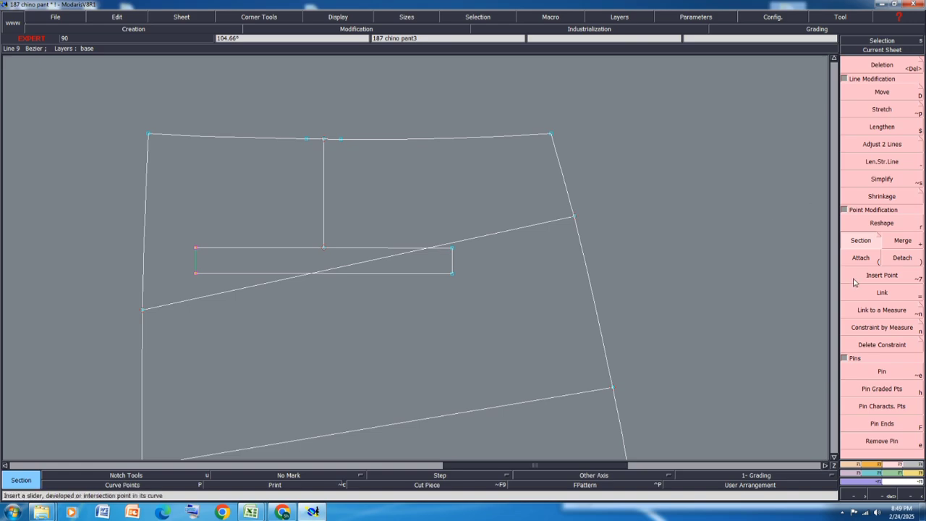
# Step: Draw the dart's right leg as a straight line from the right waistline point to the midpoint of the pocket's upper edge
pyautogui.press('l')
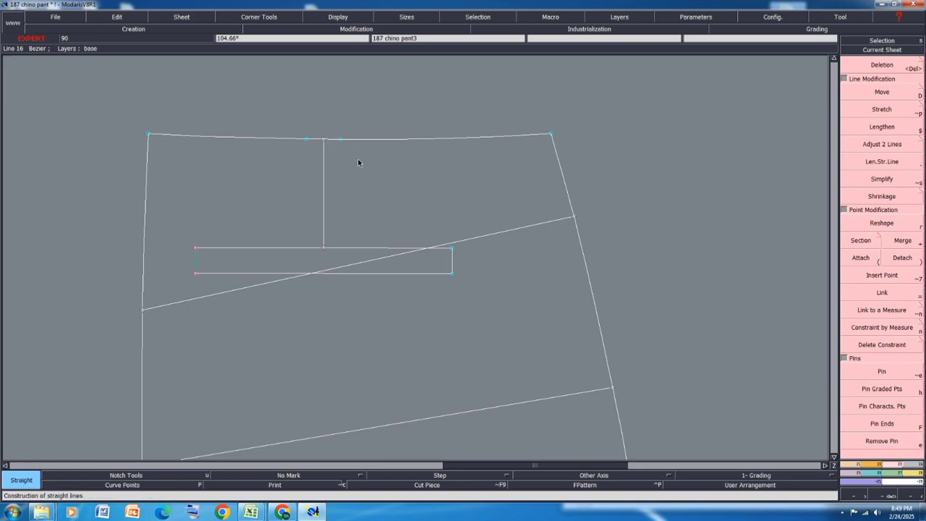
pyautogui.click(340, 139)
pyautogui.click(323, 249)
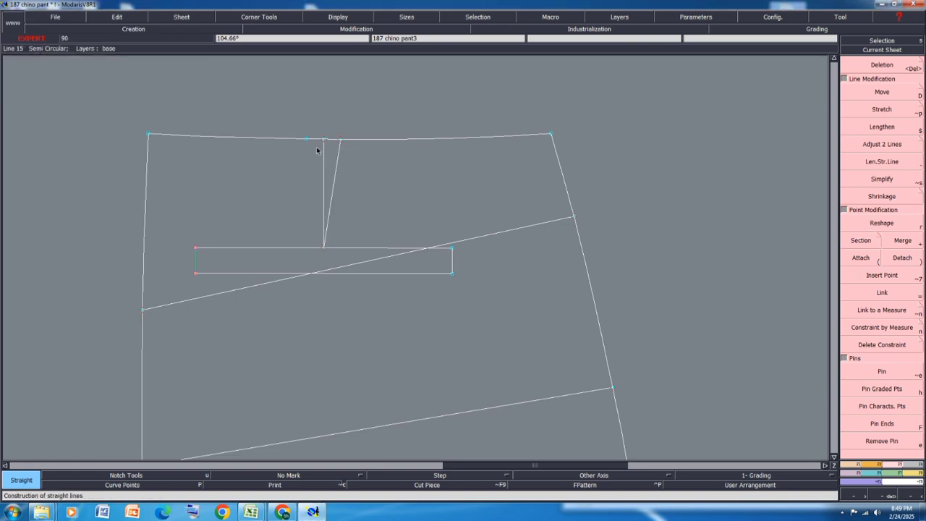
# Step: Draw the dart's left leg as a straight line from the left waistline point to the midpoint of the pocket's upper edge
pyautogui.click(307, 138)
pyautogui.click(324, 249)
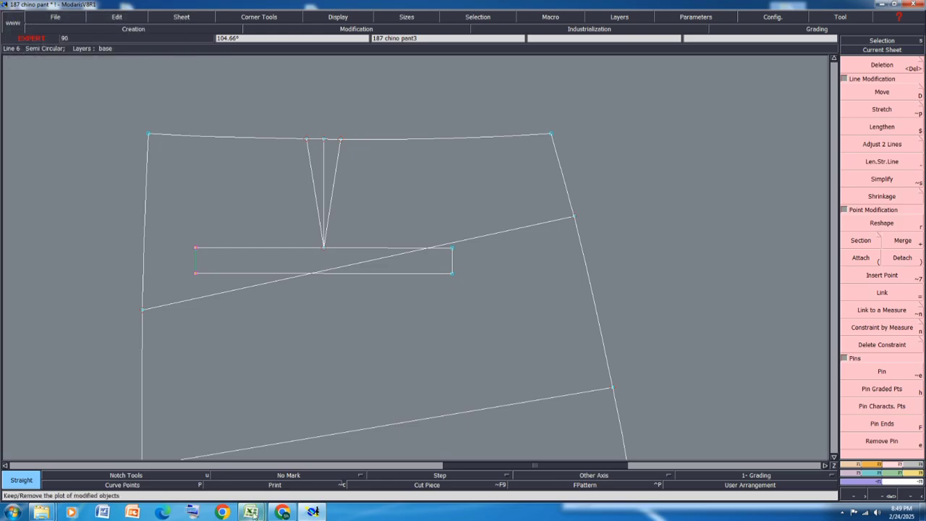
# Step: Check the back pocket measurements in the Excel spec sheet, then return to Modaris and save the chino pant model
pyautogui.moveTo(250, 512)
pyautogui.click(312, 456)
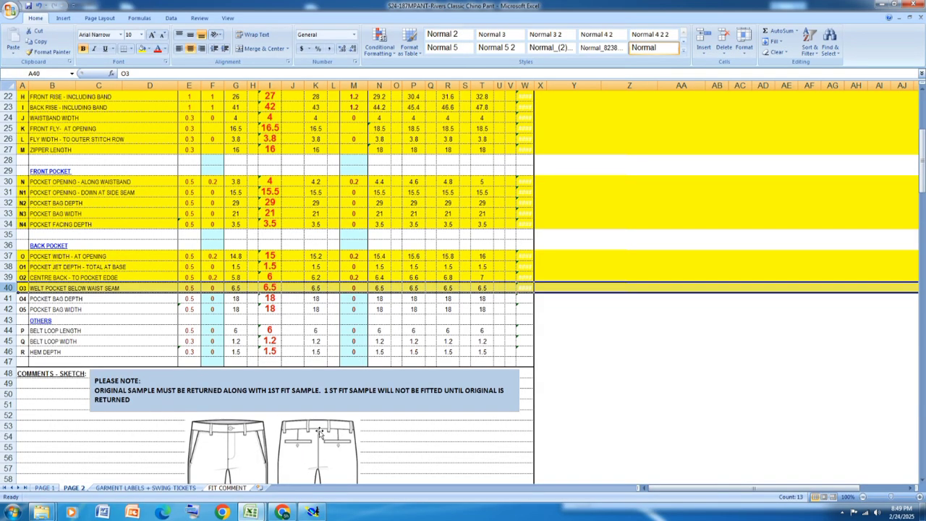
pyautogui.click(882, 6)
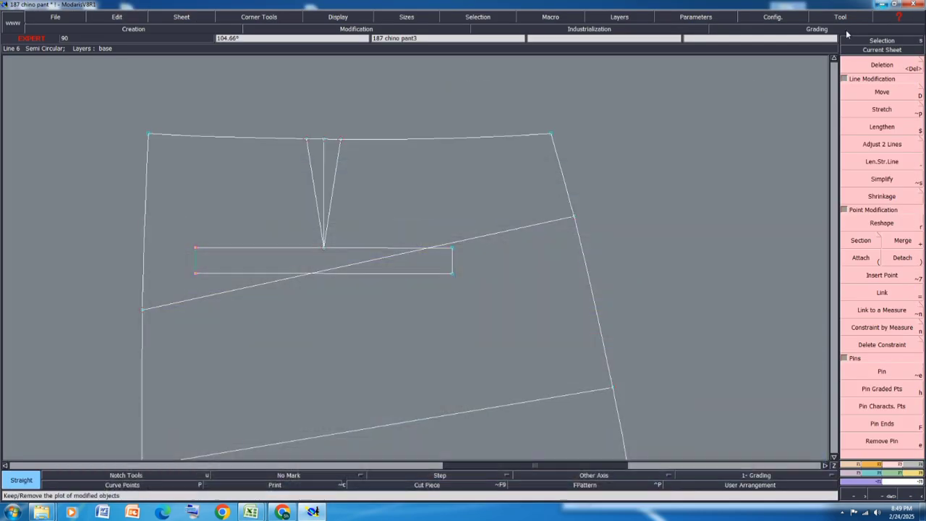
pyautogui.hotkey('ctrl', 's')
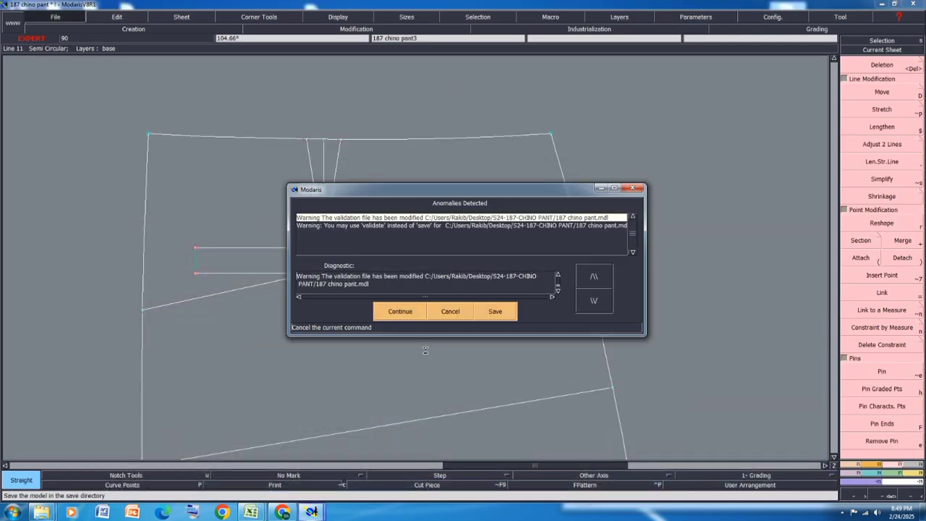
pyautogui.click(391, 319)
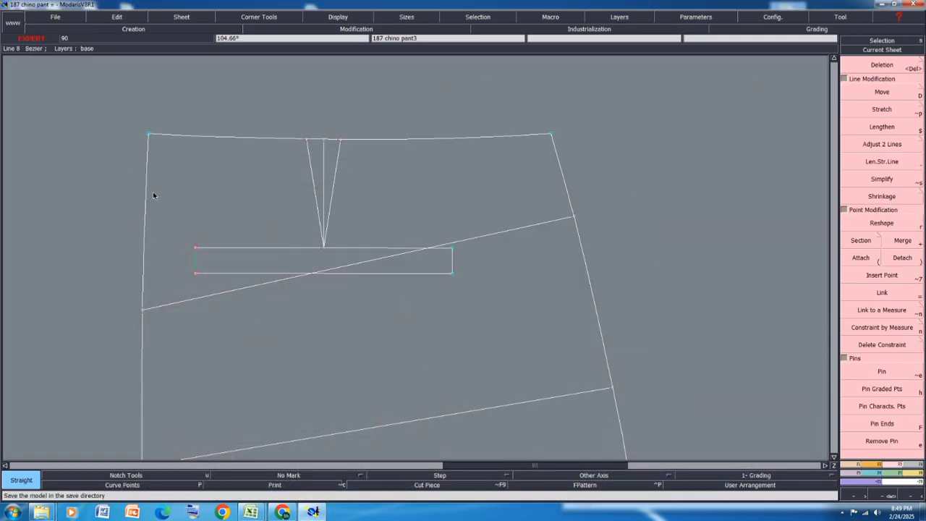
# Step: Delete the slanted construction line that crosses the pocket from the side seam to the centre back
pyautogui.press('Delete')
pyautogui.click(215, 298)
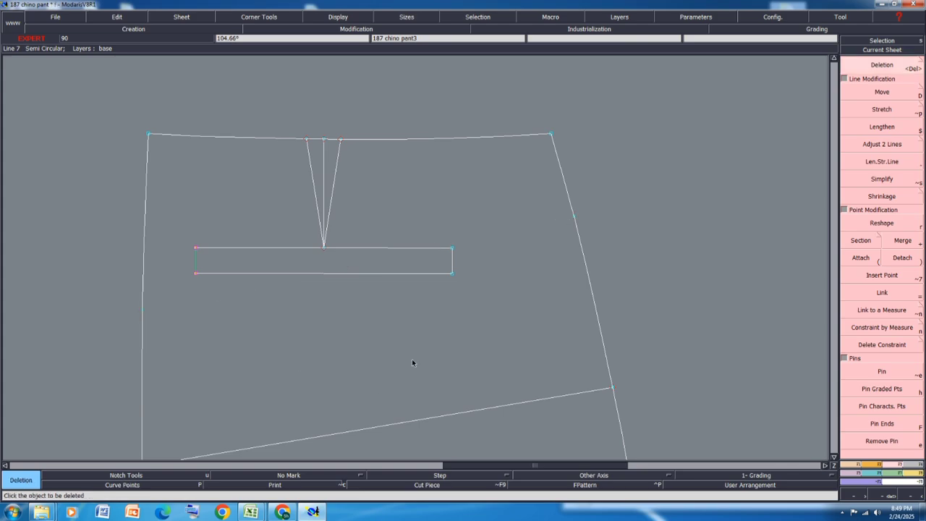
pyautogui.hotkey('ctrl', 'z')
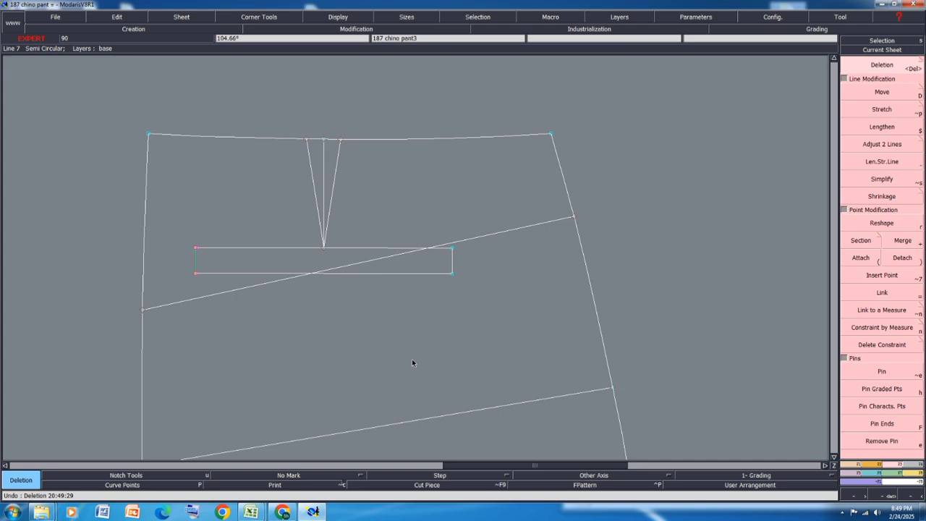
pyautogui.hotkey('ctrl', 'z')
pyautogui.hotkey('ctrl', 'y')
pyautogui.hotkey('ctrl', 'y')
pyautogui.click(900, 92)
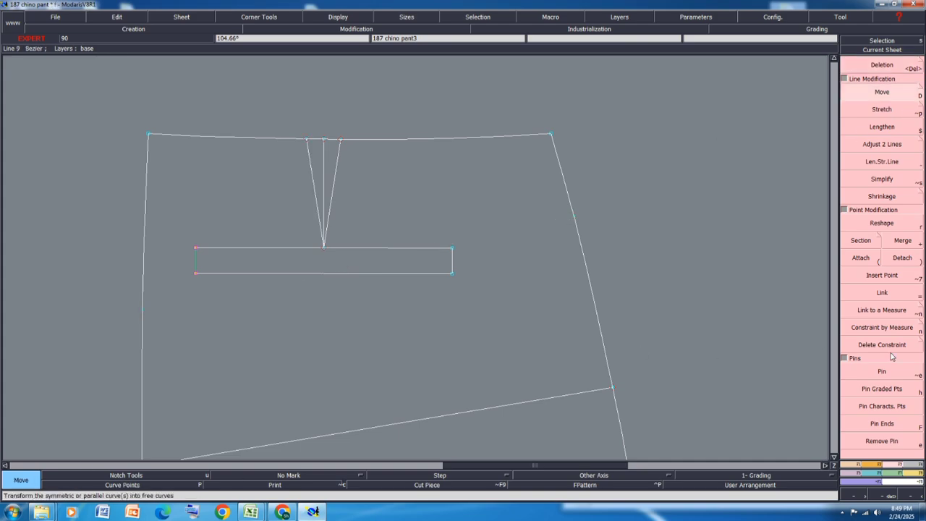
pyautogui.click(148, 136)
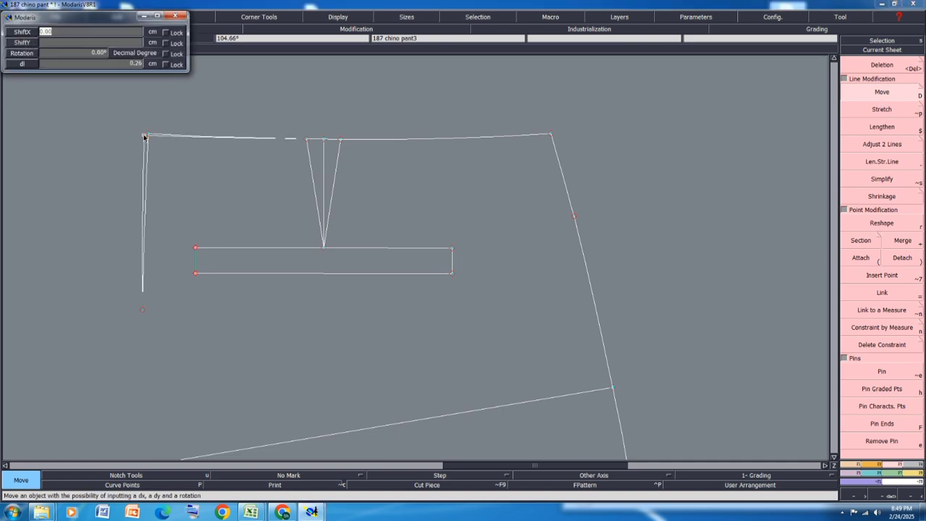
pyautogui.press('Return')
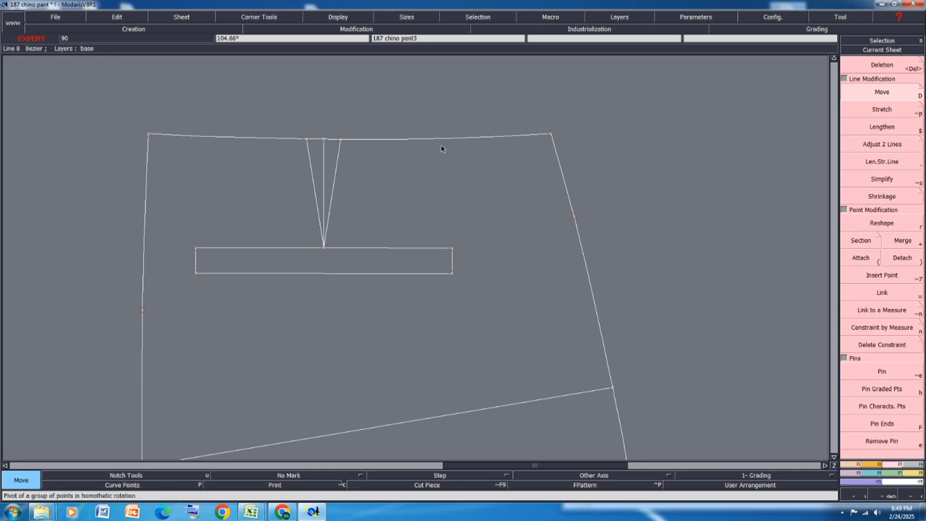
# Step: Narrow the dart by moving its right and left waistline points slightly inward toward the dart's centre line
pyautogui.click(338, 140)
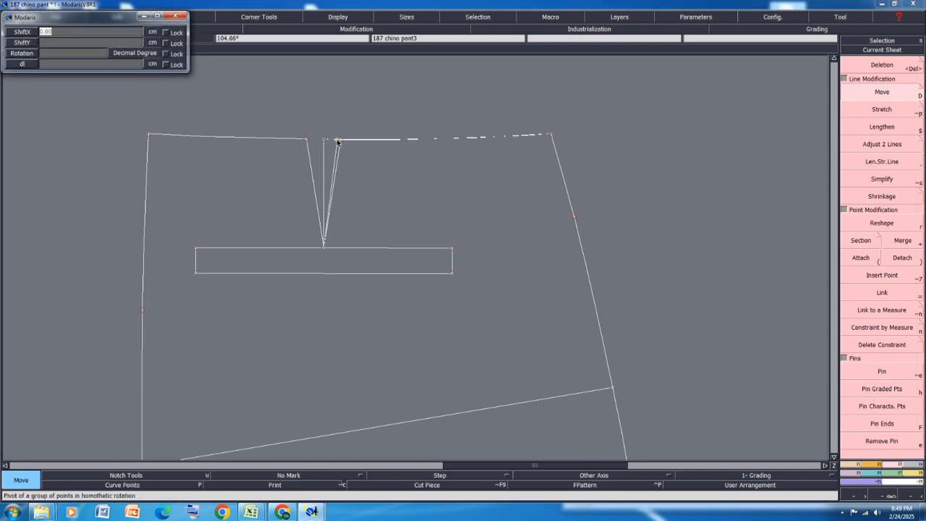
pyautogui.write('-3')
pyautogui.press('Return')
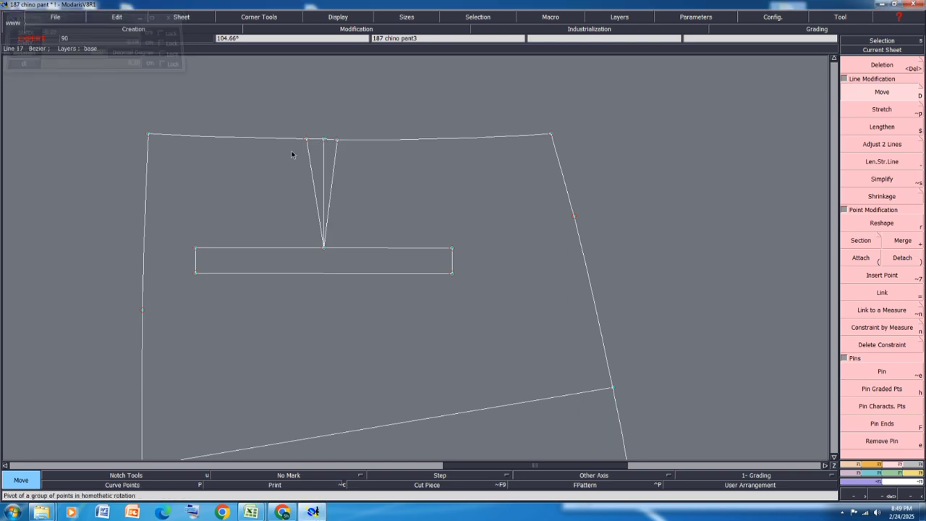
pyautogui.click(308, 139)
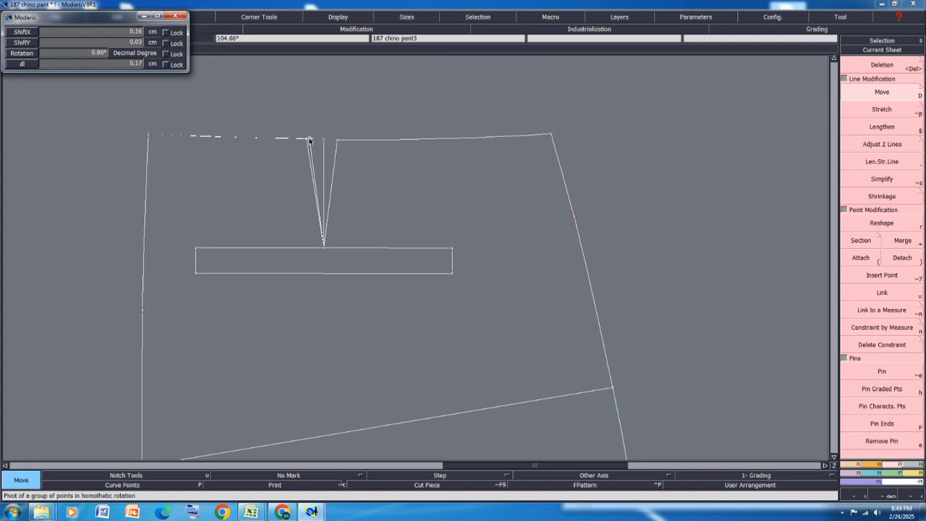
pyautogui.press('Return')
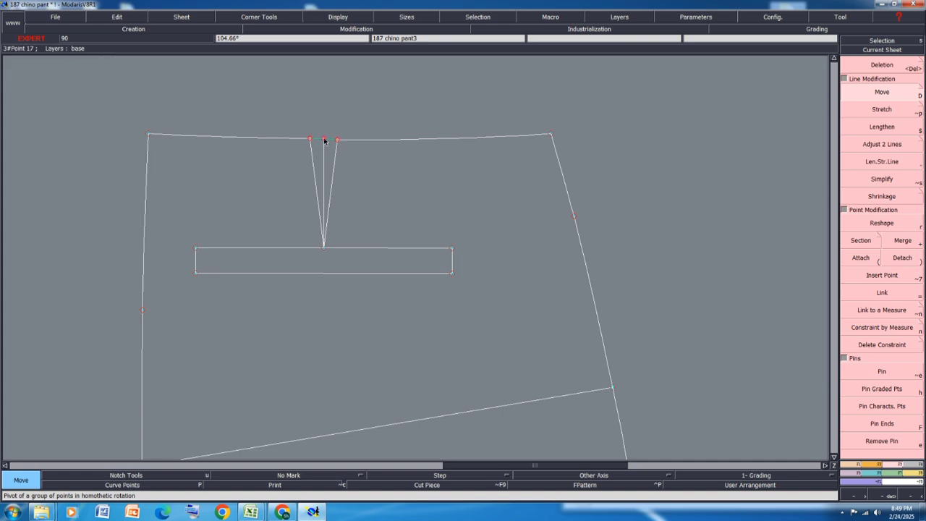
# Step: Raise the three dart points on the waistline by 0.5 cm and the dart's centre point by a further 0.25 cm
pyautogui.click(325, 140)
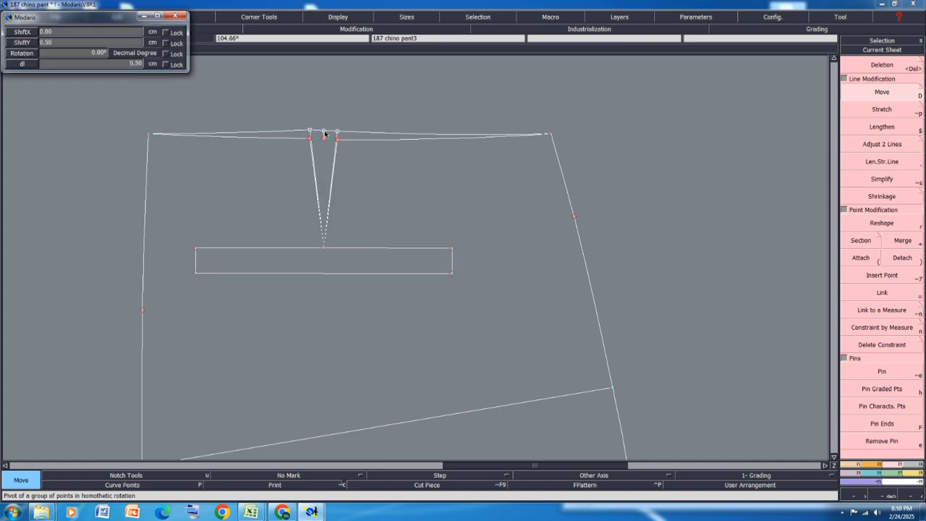
pyautogui.click(328, 132)
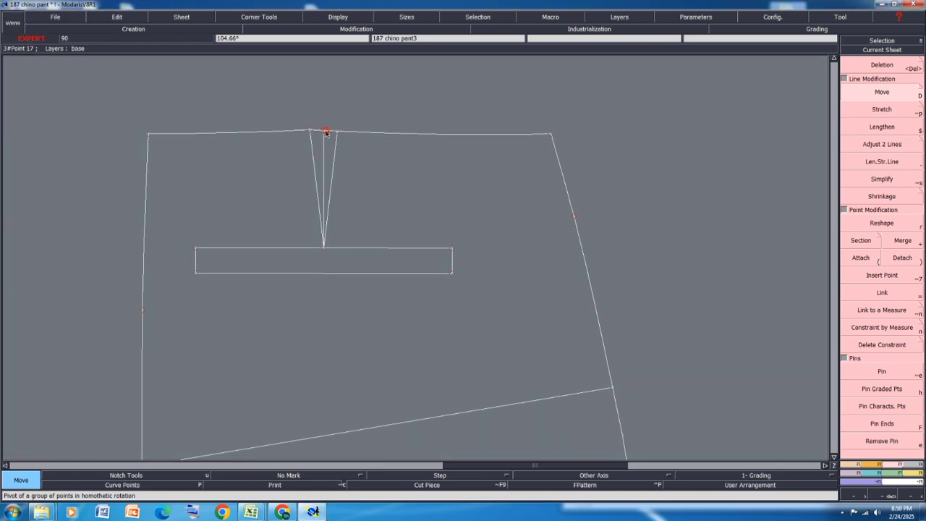
pyautogui.click(327, 134)
pyautogui.write('.25')
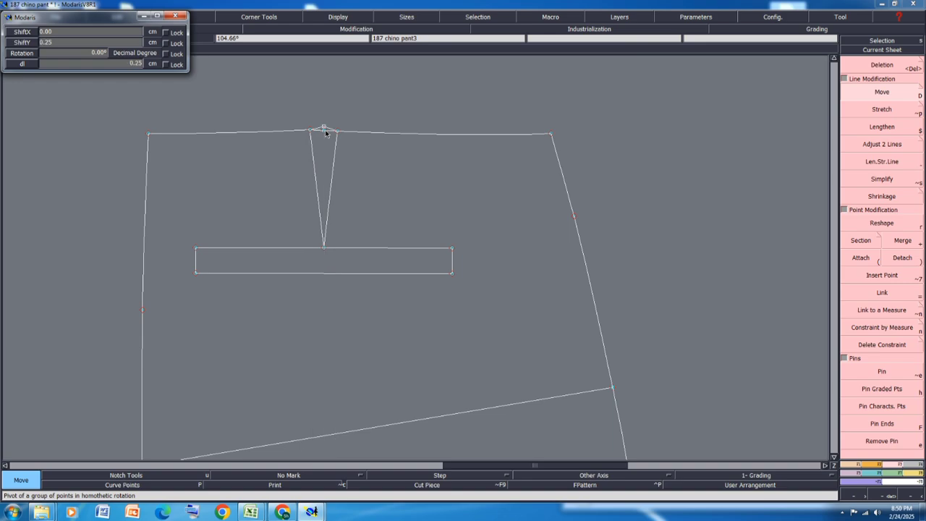
pyautogui.press('Return')
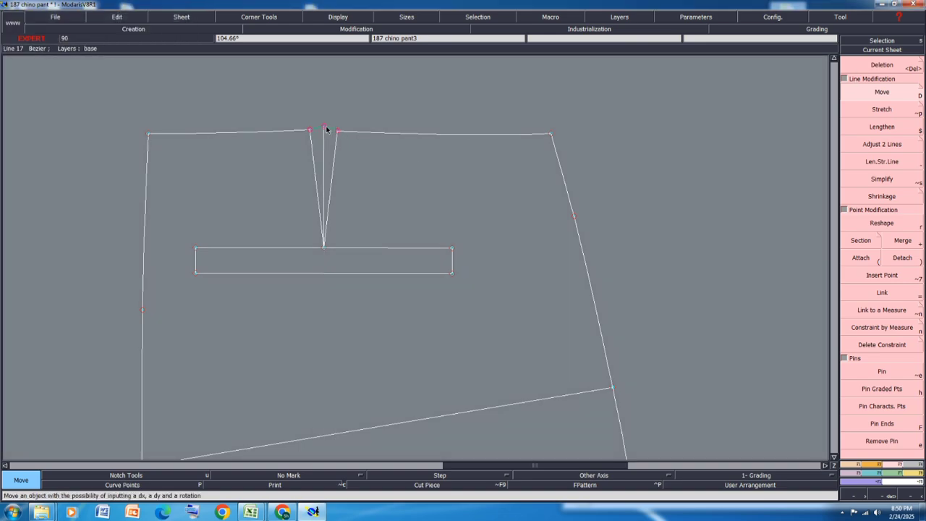
# Step: Shift the three dart points on the waistline together 0.5 cm horizontally toward the centre back
pyautogui.click(325, 128)
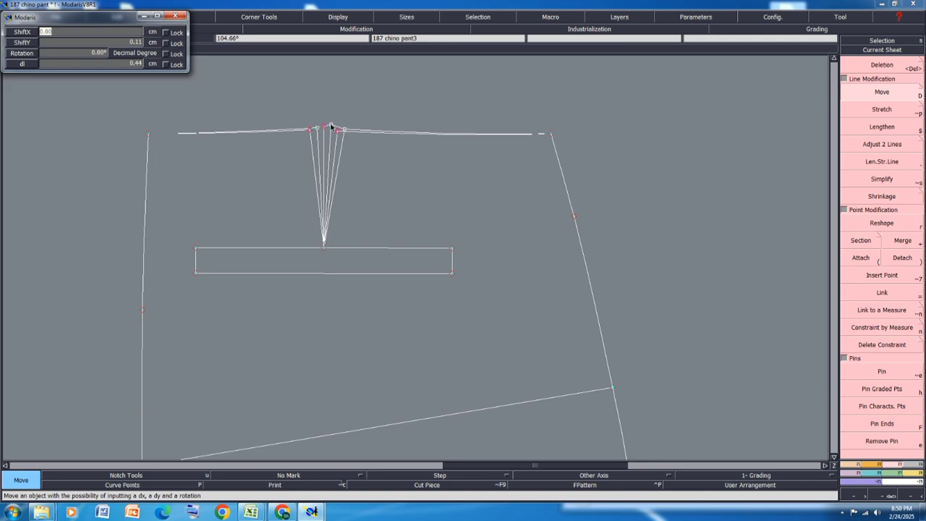
pyautogui.write('.5')
pyautogui.press('Tab')
pyautogui.press('Return')
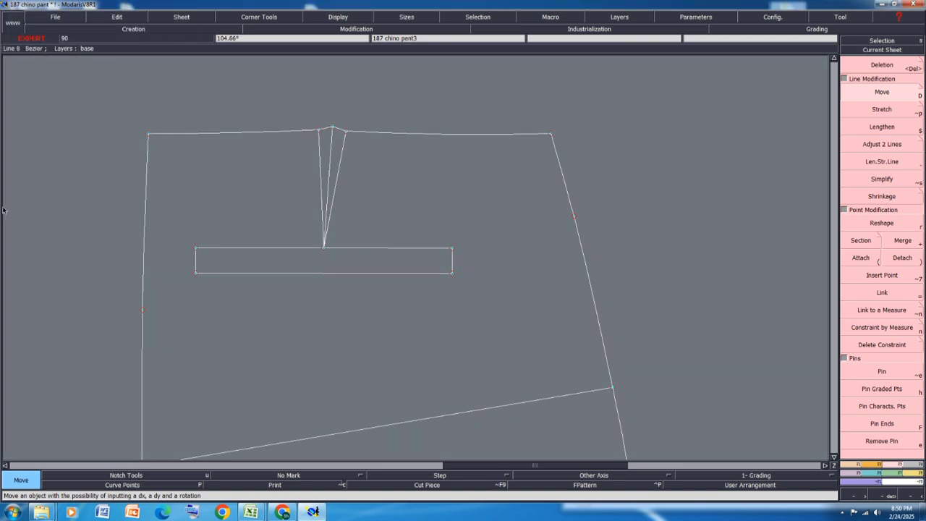
# Step: Unpin the side-seam point below the waist and move the waistline's side-seam corner -0.8 cm horizontally and 0 vertically
pyautogui.click(148, 135)
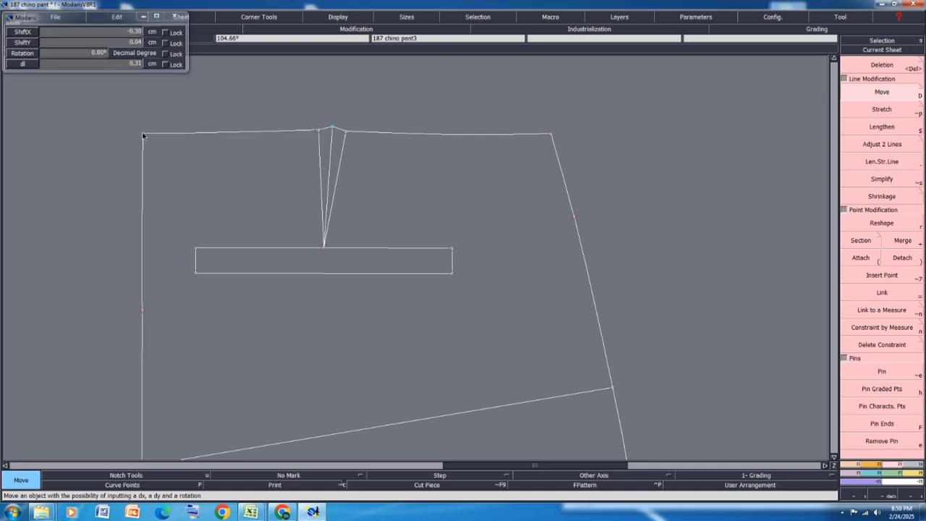
pyautogui.press('Escape')
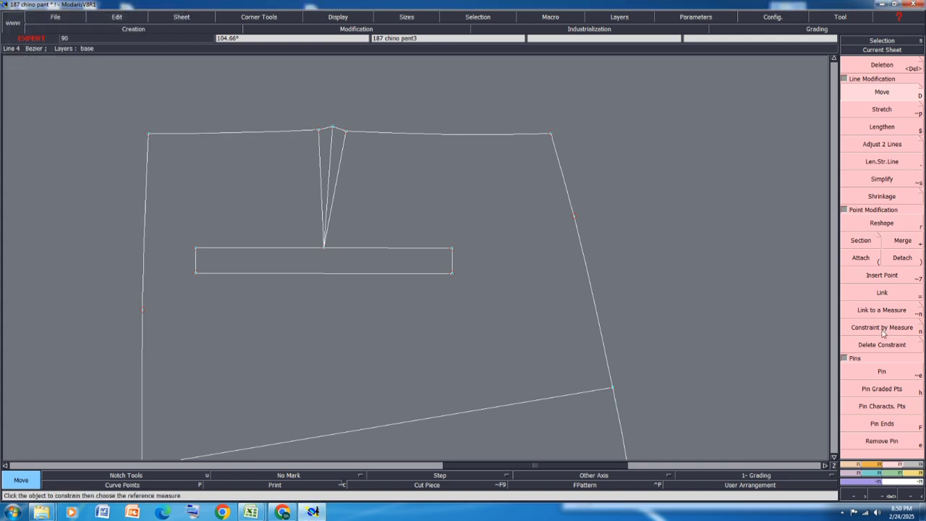
pyautogui.click(883, 372)
pyautogui.click(143, 310)
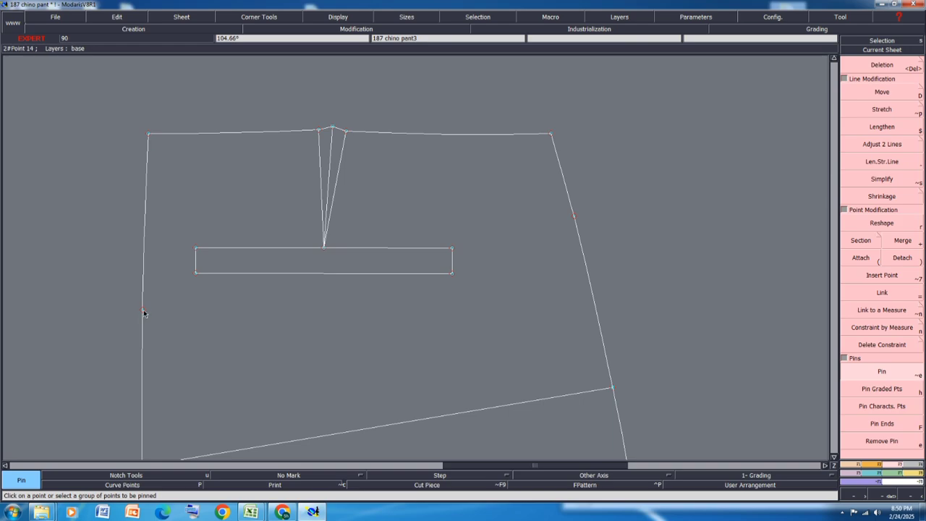
pyautogui.press('d')
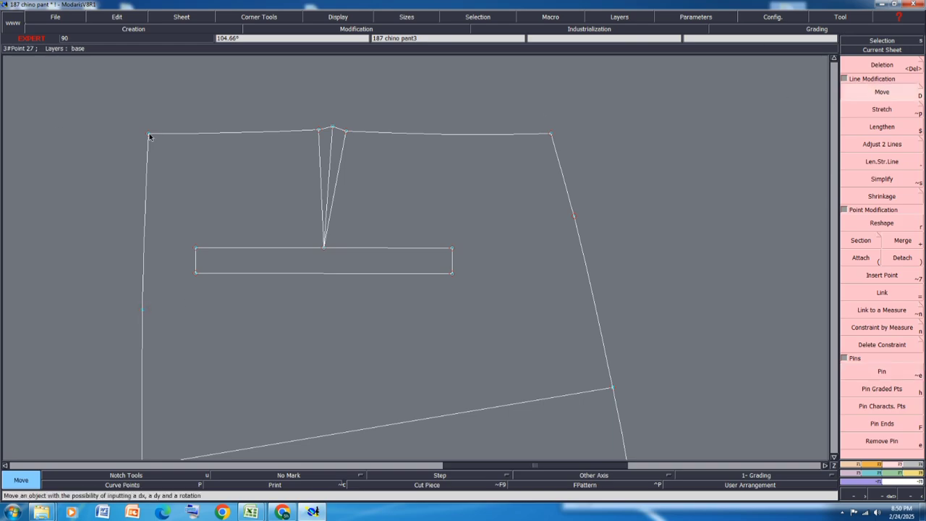
pyautogui.click(148, 134)
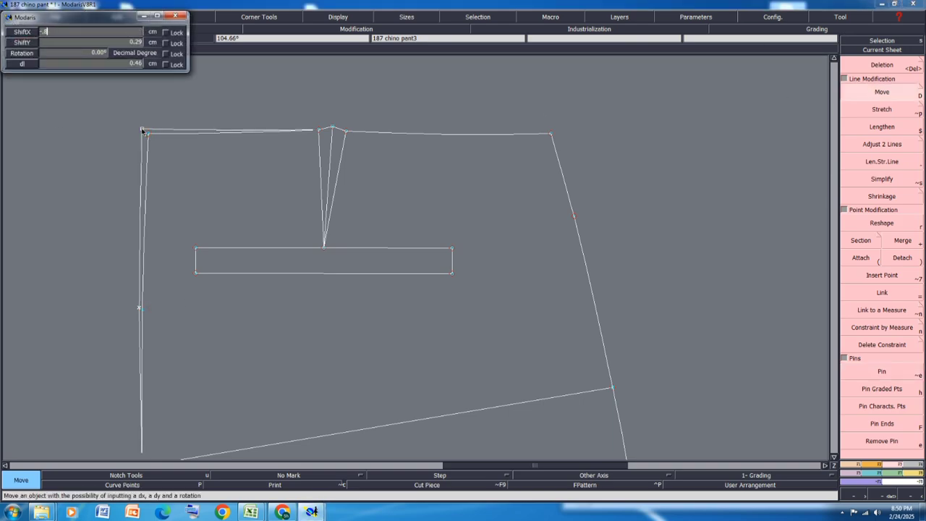
pyautogui.press('Tab')
pyautogui.write('0')
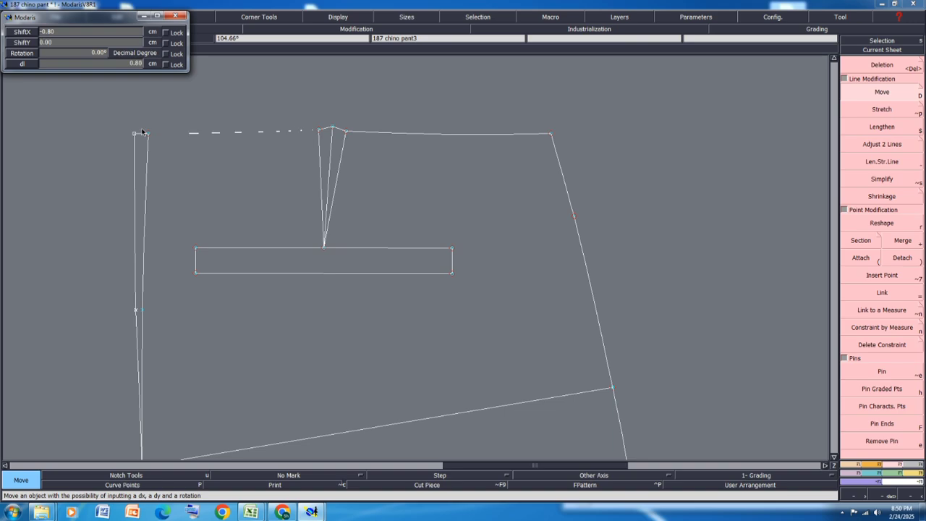
pyautogui.press('Return')
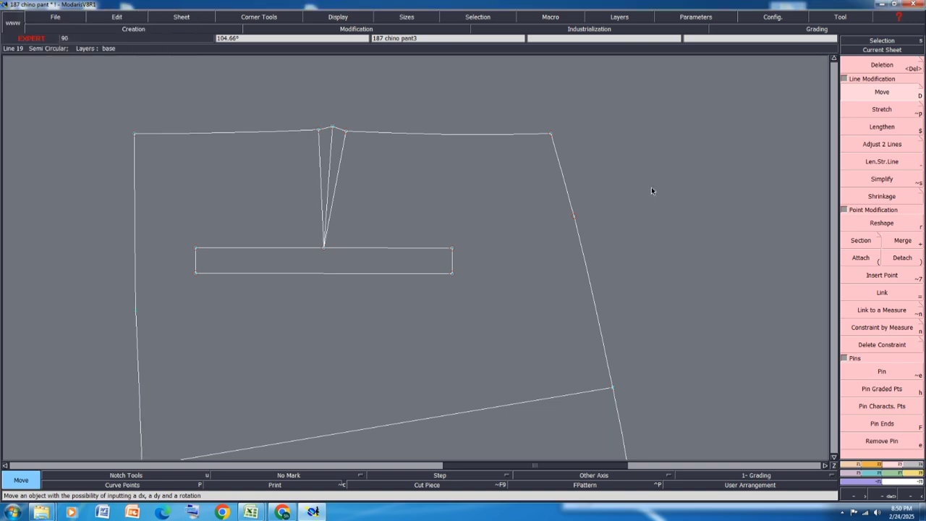
# Step: Unpin the centre-back point below the waist and move the waistline's centre-back corner 0.8 cm horizontally and 0 vertically
pyautogui.click(880, 370)
pyautogui.click(872, 92)
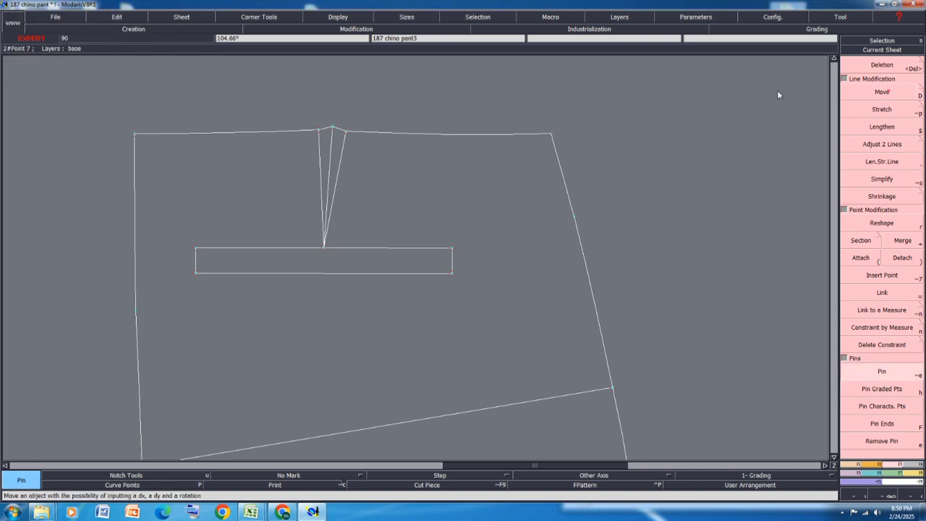
pyautogui.click(550, 134)
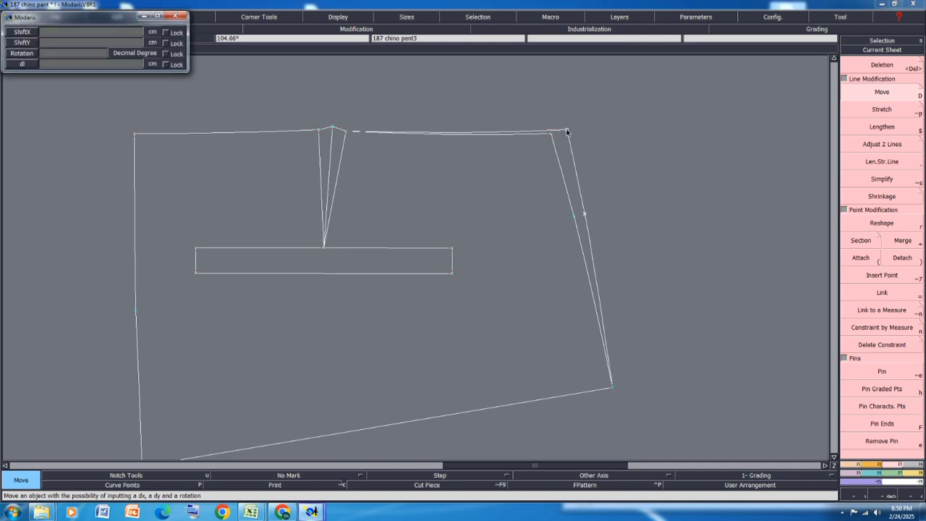
pyautogui.press('Down')
pyautogui.write('.8')
pyautogui.press('Down')
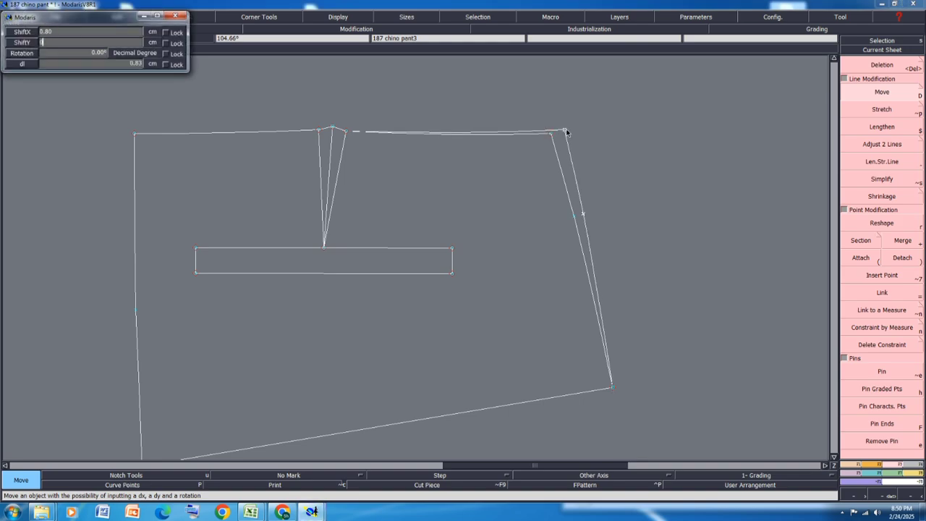
pyautogui.press('Return')
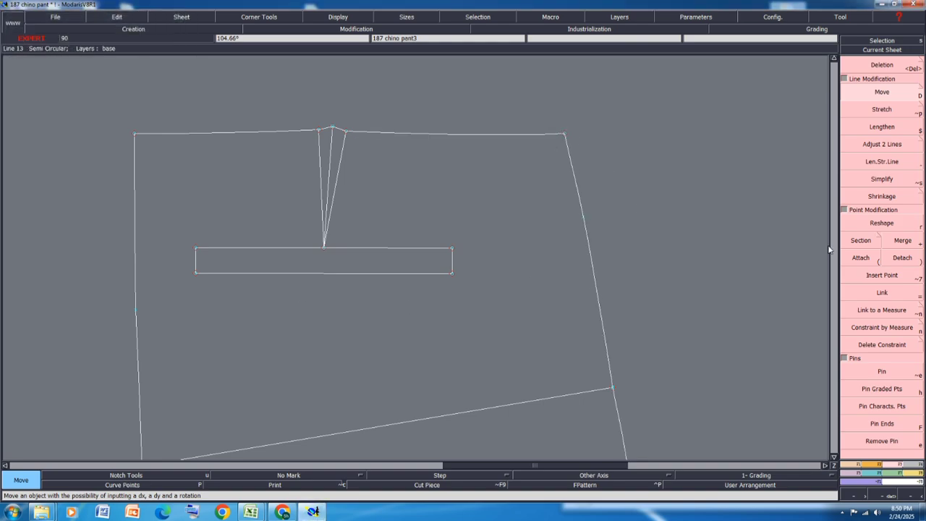
# Step: Reshape the intermediate points on the side seam and the centre-back line slightly inward to smooth both curves
pyautogui.click(895, 227)
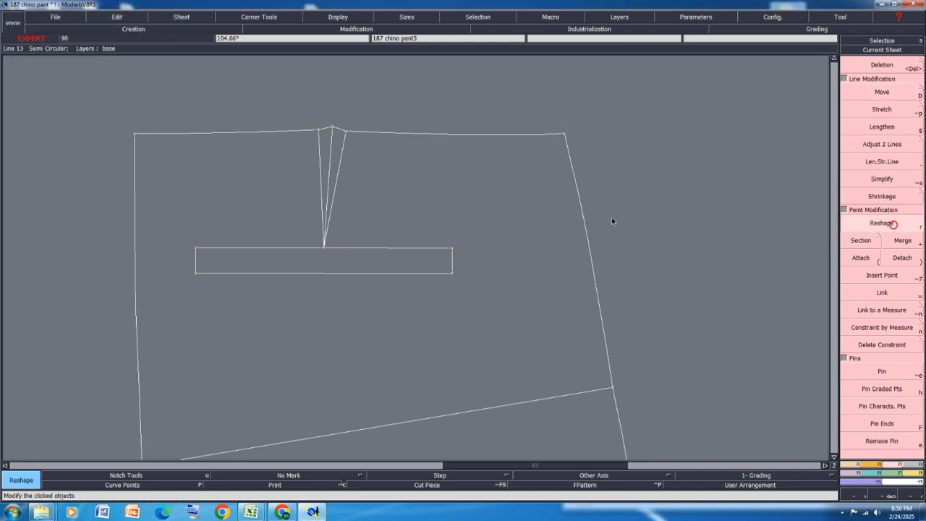
pyautogui.click(137, 311)
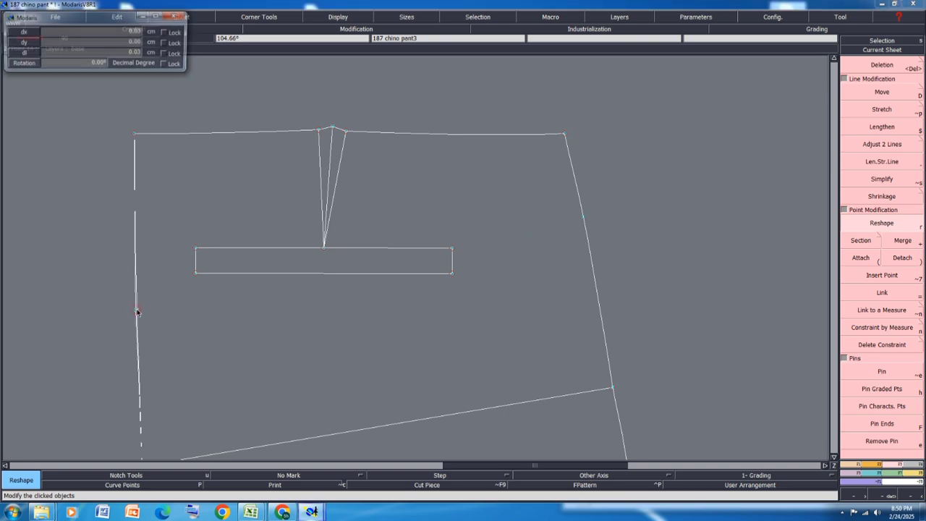
pyautogui.press('Return')
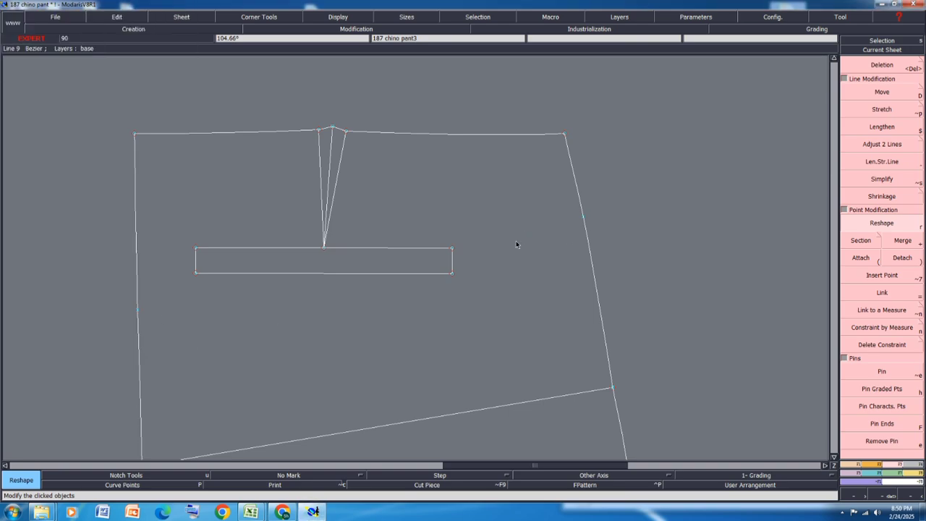
pyautogui.click(582, 217)
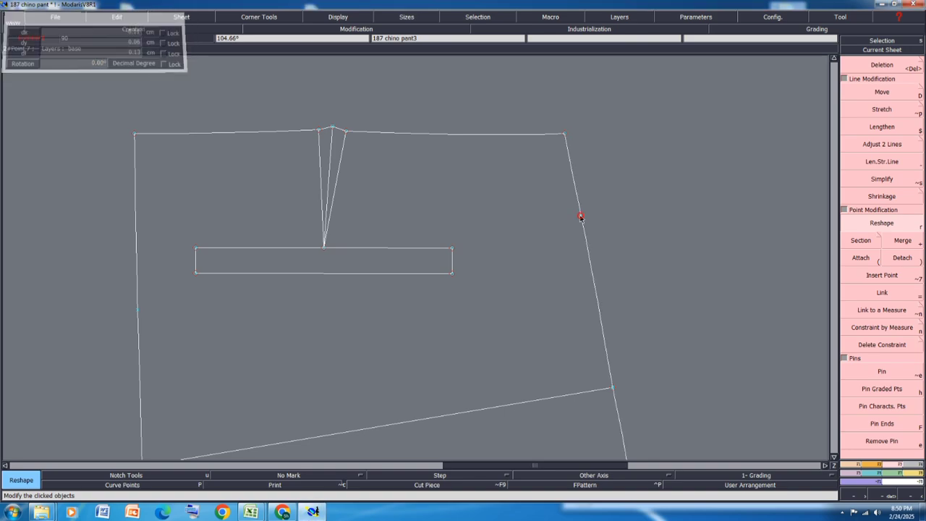
# Step: Finish reshaping the intermediate point on the right edge of the back panel, between the waistline and the hip line
pyautogui.click(581, 216)
pyautogui.click(581, 215)
pyautogui.scroll(-1, 581, 214)
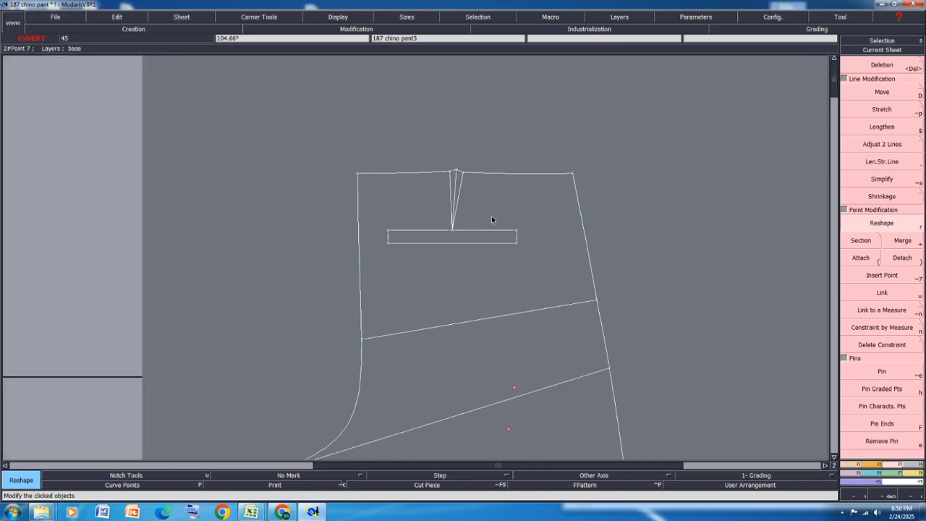
# Step: Show all graded sizes and pack them on the dart tip to examine the grading of the dart and welt pocket
pyautogui.press('F9')
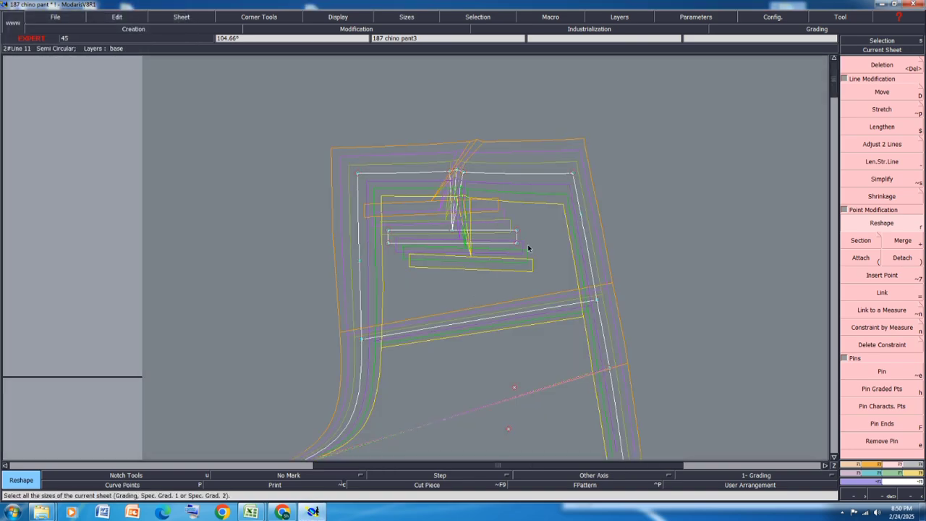
pyautogui.scroll(1, 617, 269)
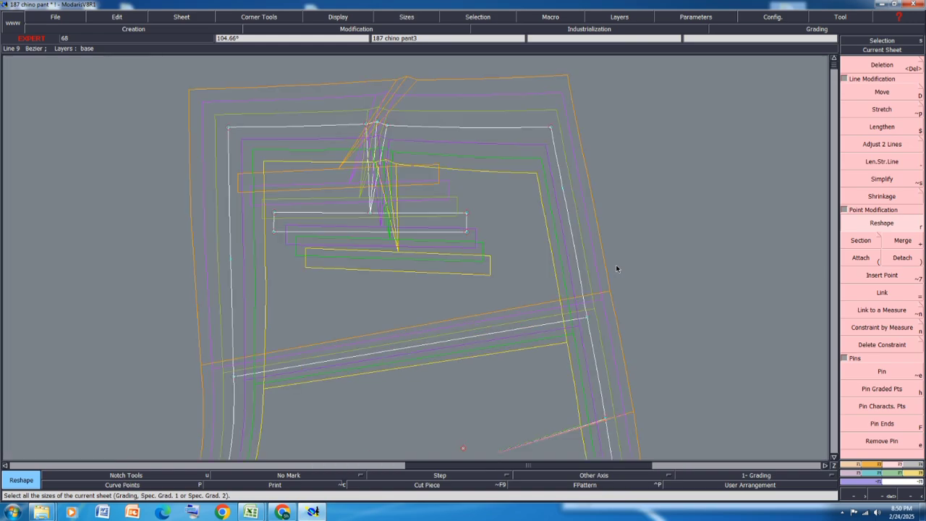
pyautogui.click(874, 475)
pyautogui.click(872, 130)
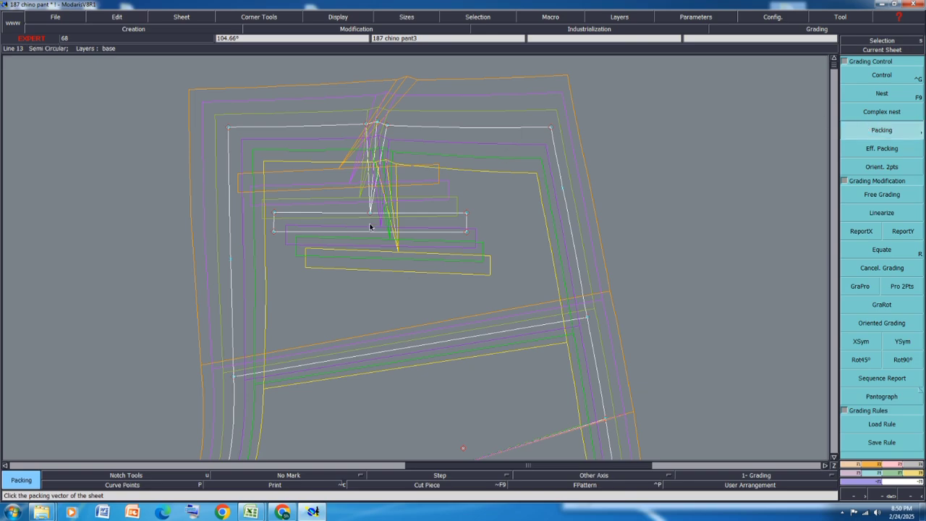
pyautogui.click(370, 213)
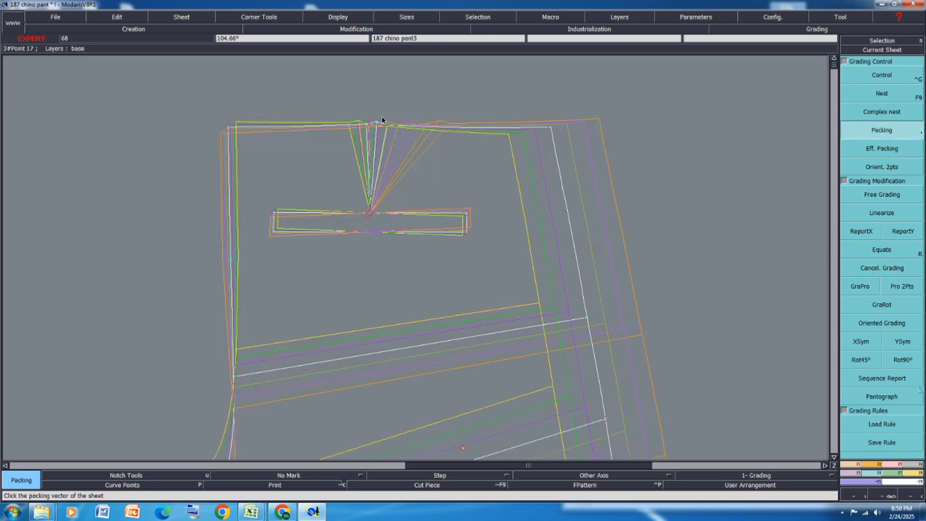
pyautogui.click(386, 330)
# Step: Report the dart tip's horizontal grading to the three dart points on the waistline using ReportX
pyautogui.click(861, 230)
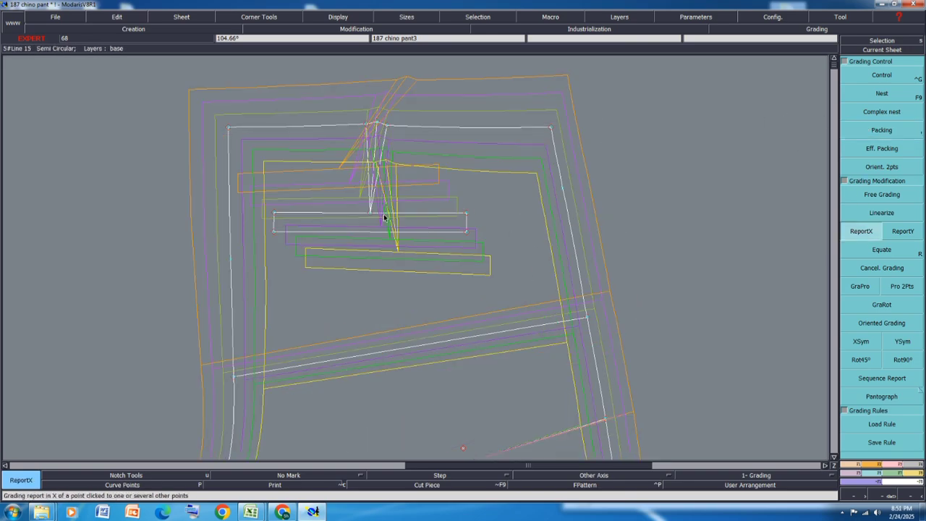
pyautogui.click(376, 122)
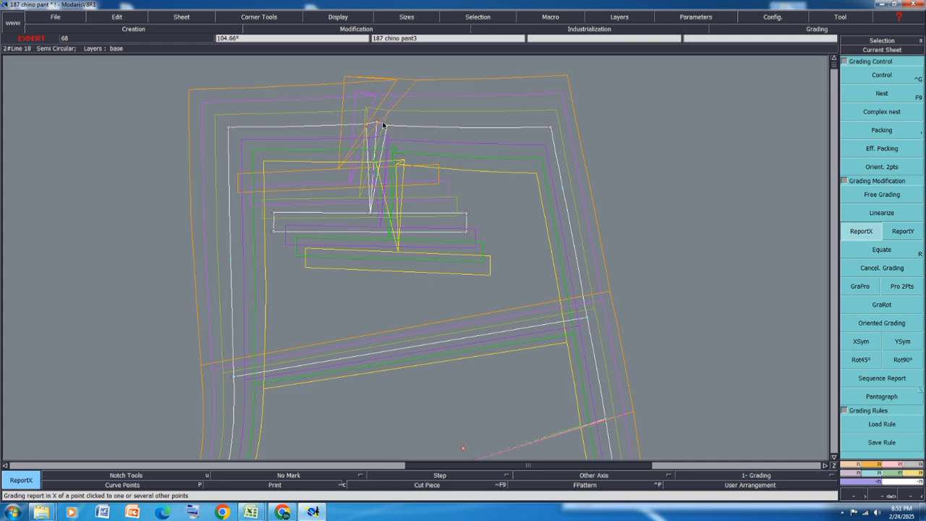
pyautogui.click(385, 124)
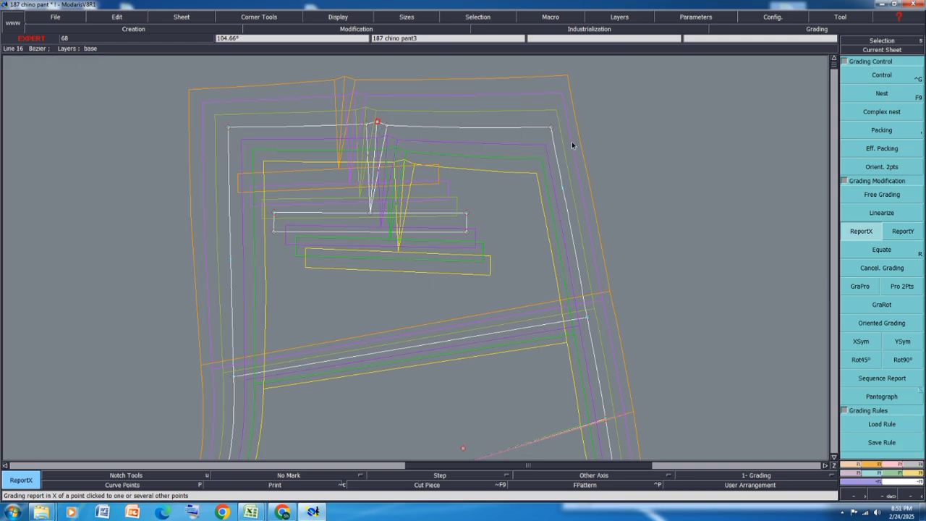
# Step: Pack the nest on the dart's centre point at the waistline, inspect the grading values of the pocket's corner, and unpack the sizes
pyautogui.click(880, 132)
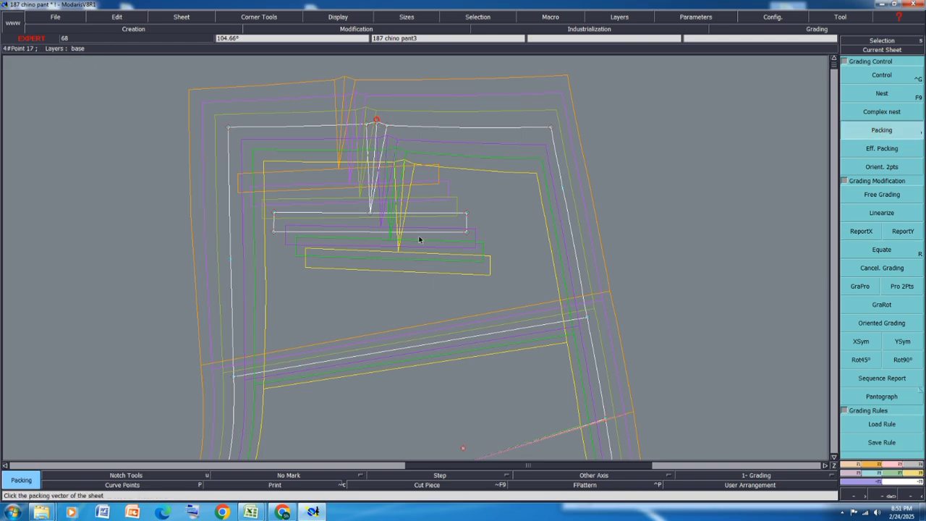
pyautogui.click(465, 320)
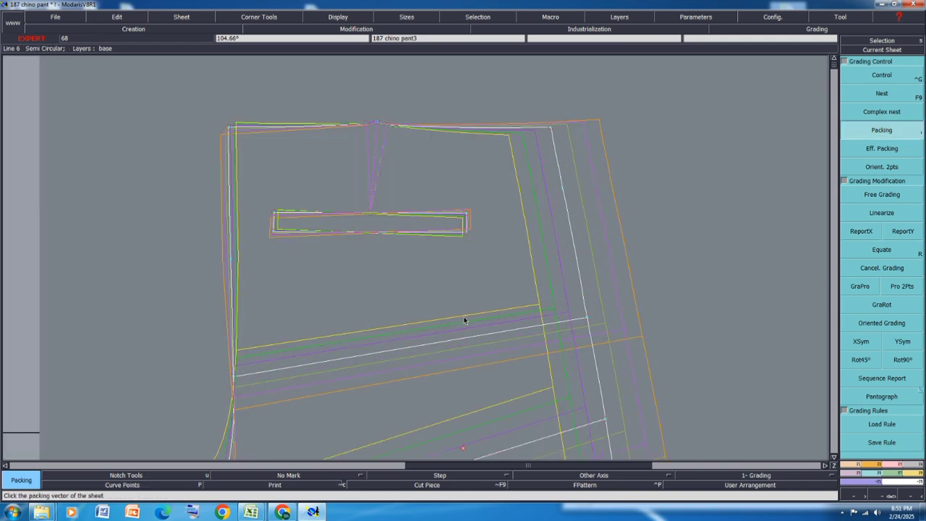
pyautogui.click(893, 73)
pyautogui.click(277, 215)
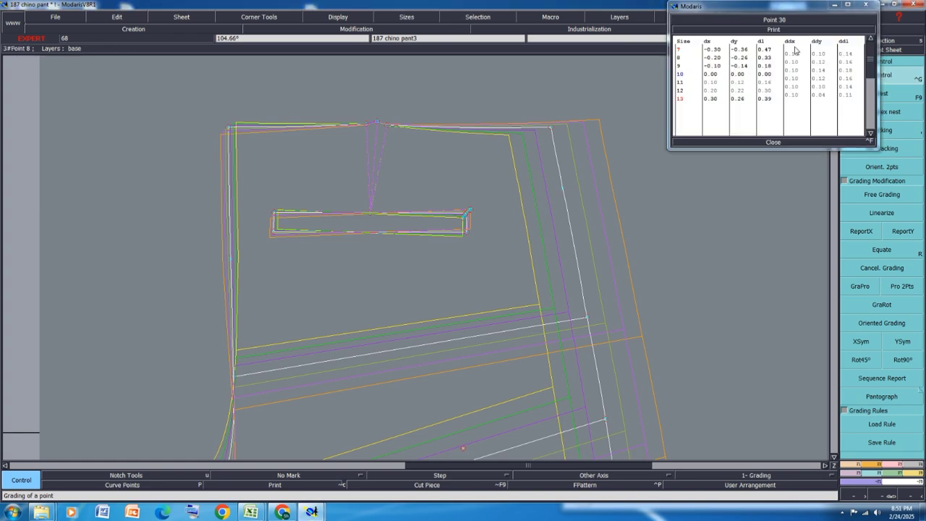
pyautogui.click(768, 143)
pyautogui.click(881, 130)
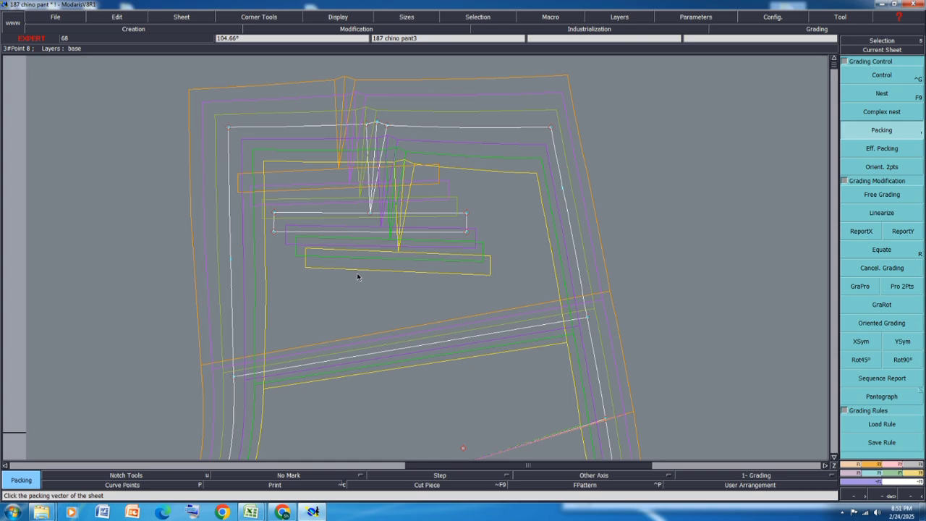
# Step: Hide the graded sizes and save the model, continuing past the anomalies dialog
pyautogui.press('F9')
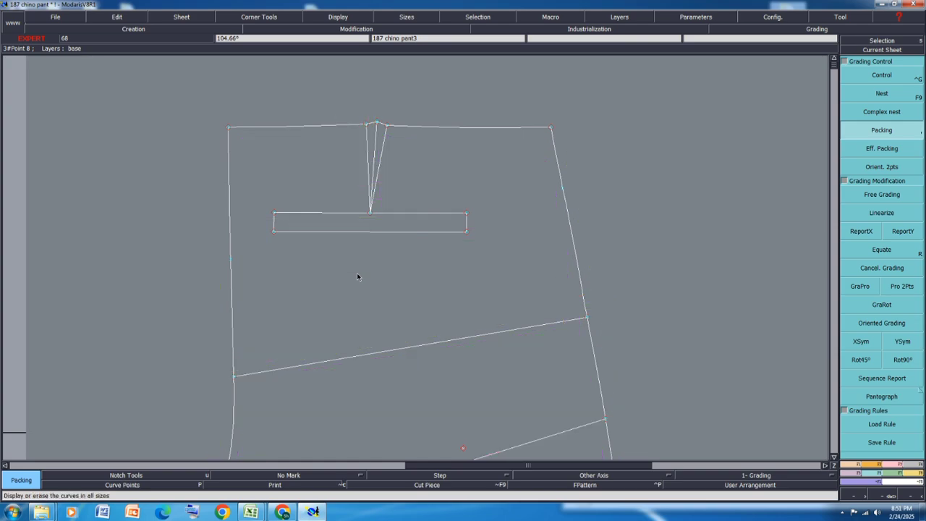
pyautogui.hotkey('ctrl', 's')
pyautogui.click(390, 311)
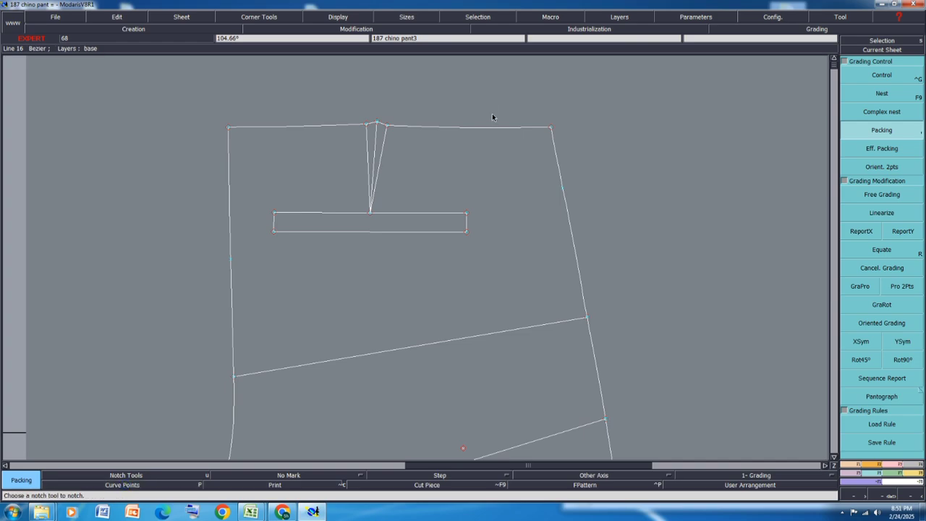
pyautogui.scroll(2, 458, 96)
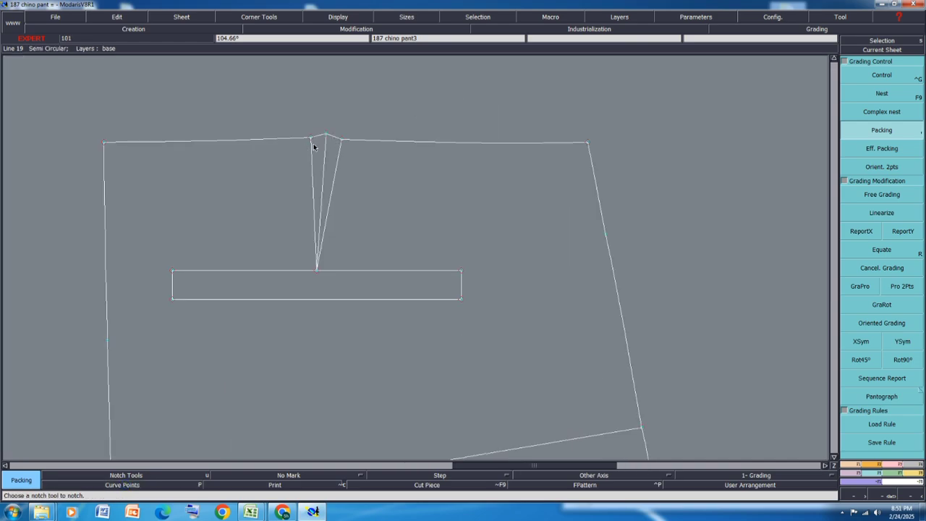
pyautogui.hotkey('ctrl', 's')
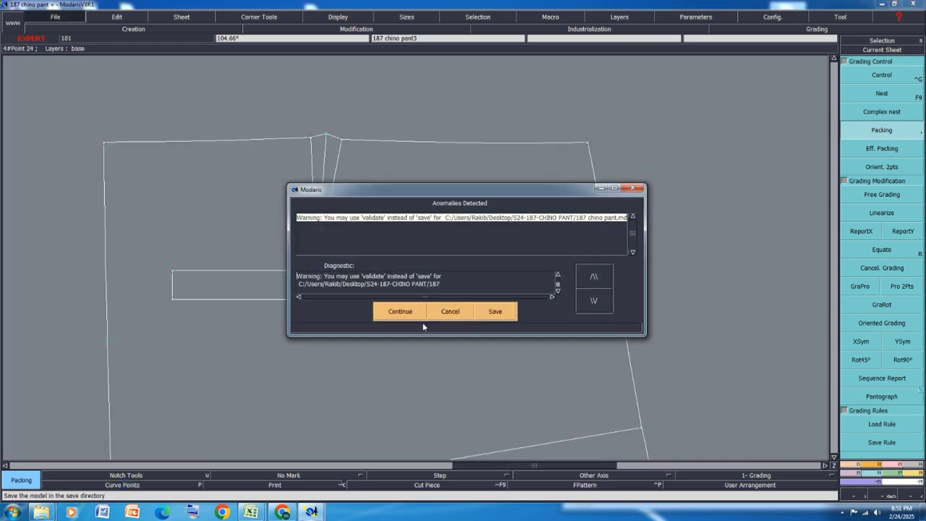
pyautogui.click(398, 312)
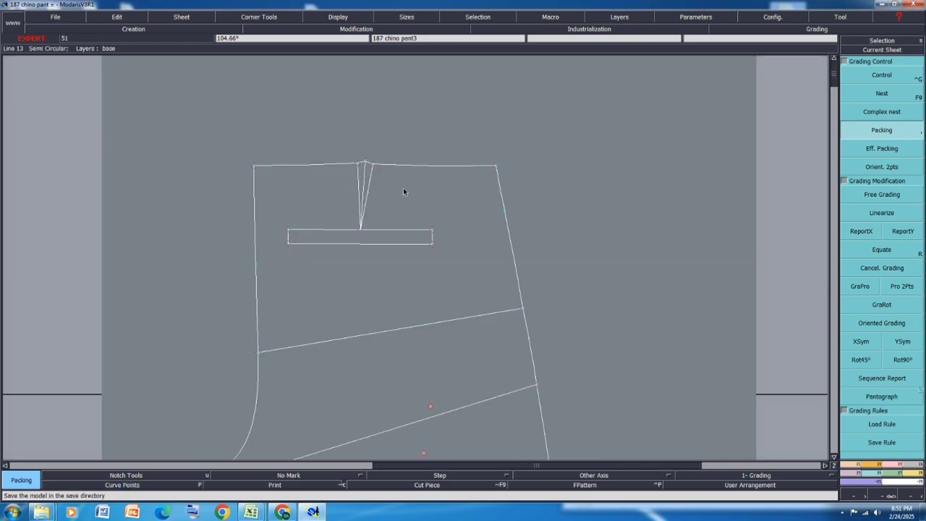
# Step: Create a parallel of each short end of the welt pocket, offset outward on both sides
pyautogui.press('p')
pyautogui.click(434, 240)
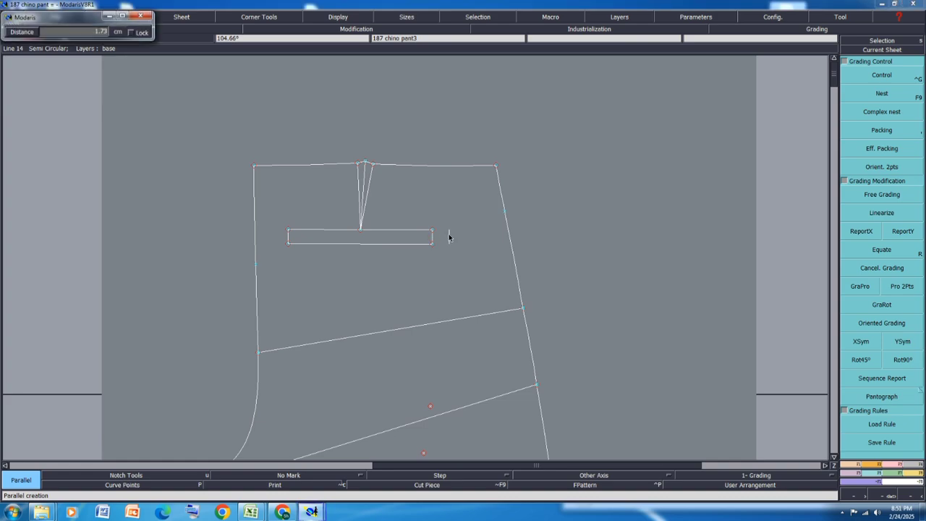
pyautogui.press('Down')
pyautogui.press('Return')
pyautogui.click(289, 236)
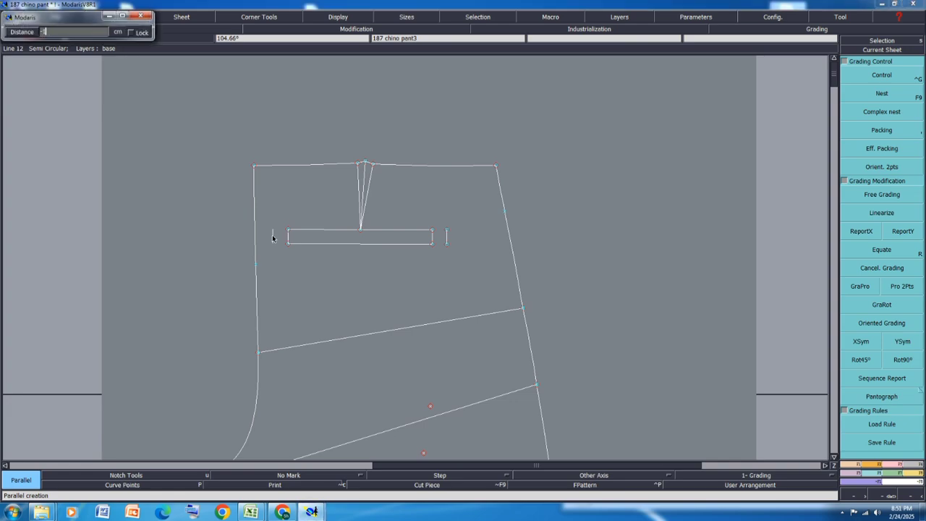
pyautogui.press('Return')
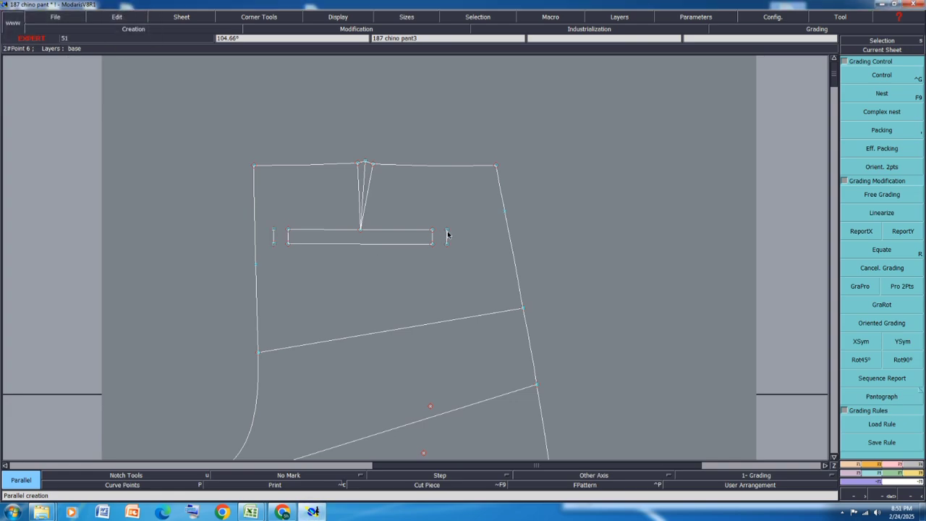
# Step: Draw a vertical Bezier line about 7.7 cm long from the upper end of each parallel to just above the waistline
pyautogui.press('3')
pyautogui.click(852, 465)
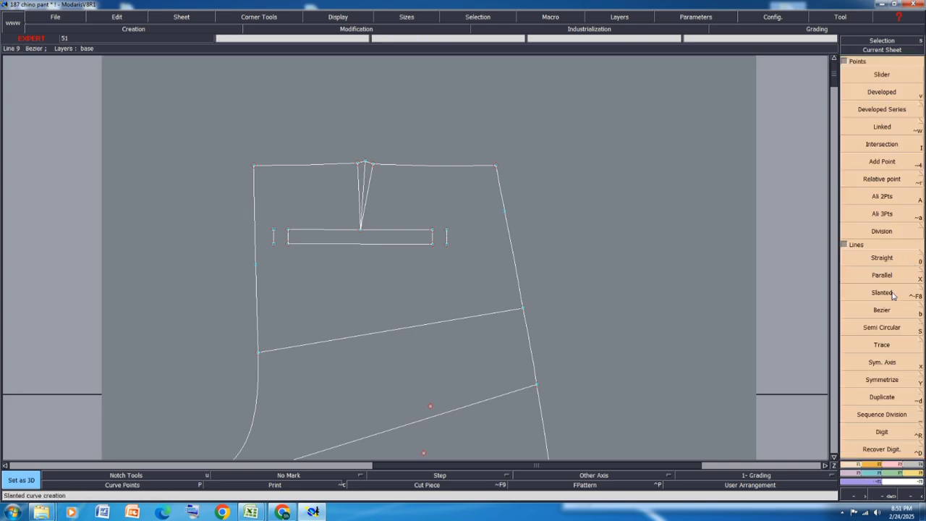
pyautogui.click(892, 311)
pyautogui.click(447, 233)
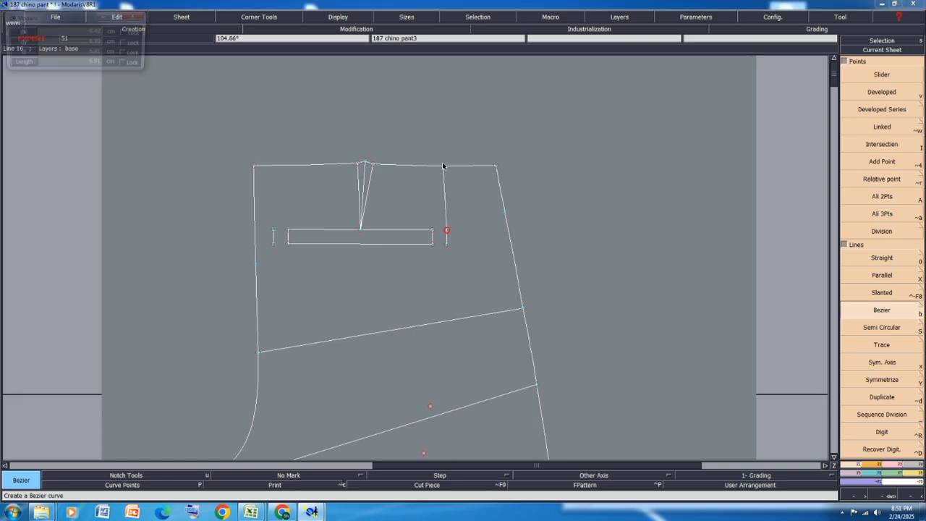
pyautogui.click(447, 155)
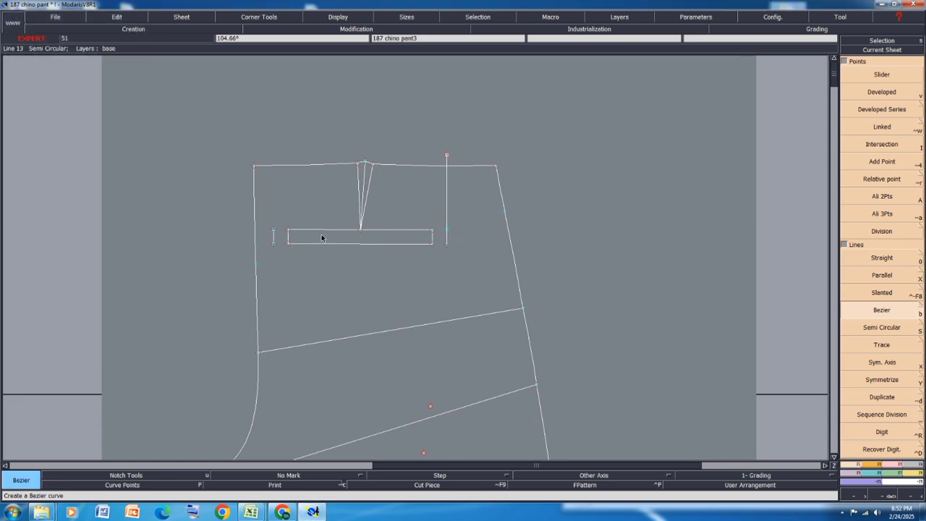
pyautogui.click(274, 233)
pyautogui.click(274, 155)
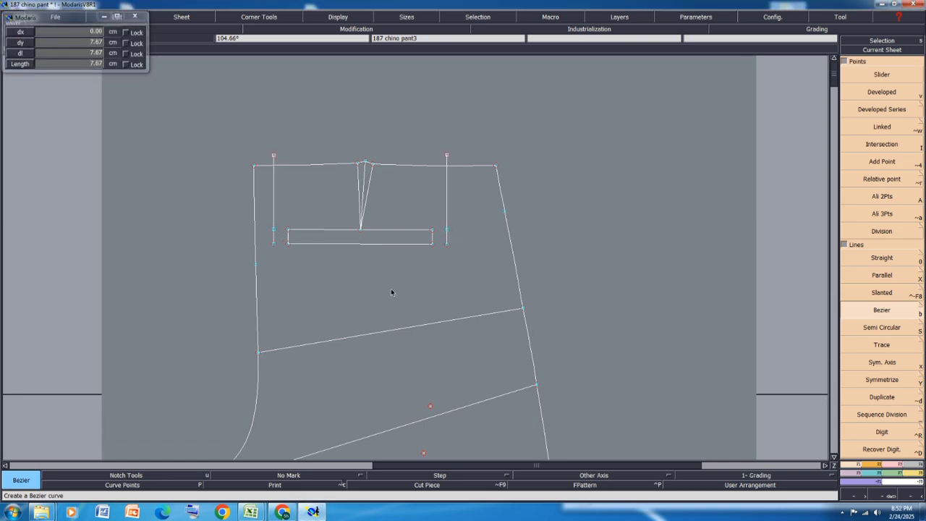
# Step: Move the upper end of the vertical line right of the pocket -1.50 cm horizontally and 0.20 cm vertically
pyautogui.click(888, 469)
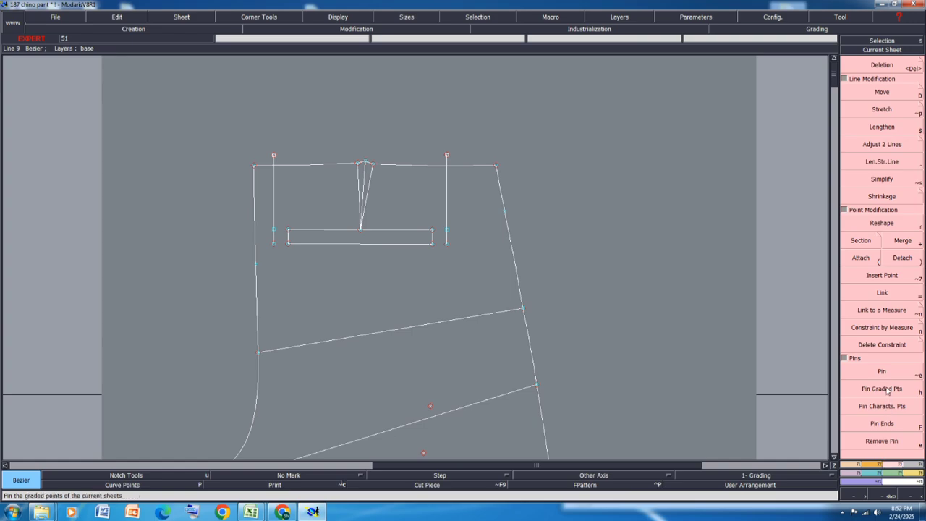
pyautogui.click(882, 92)
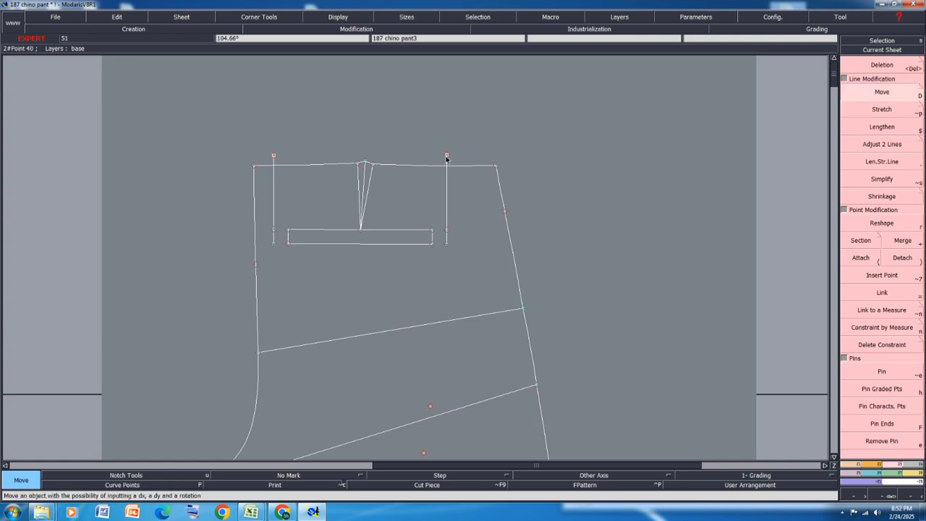
pyautogui.click(446, 155)
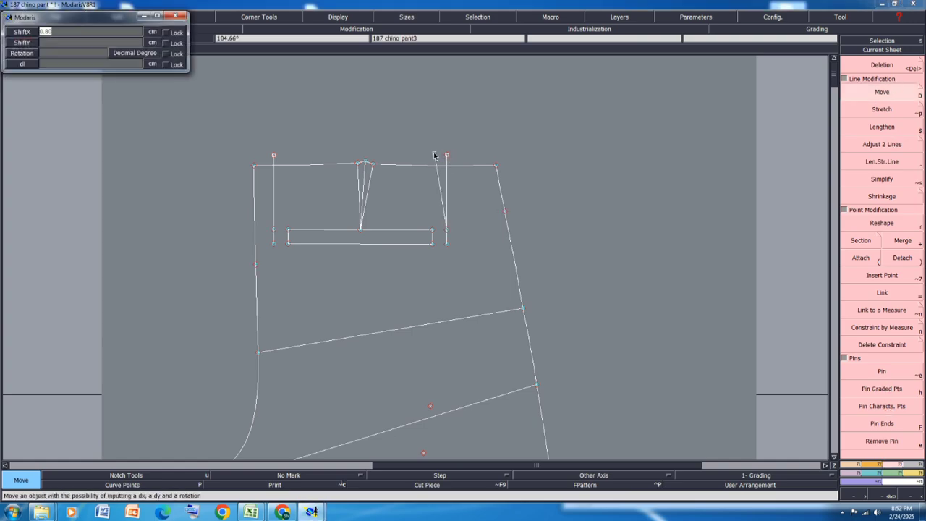
pyautogui.write('-1.50')
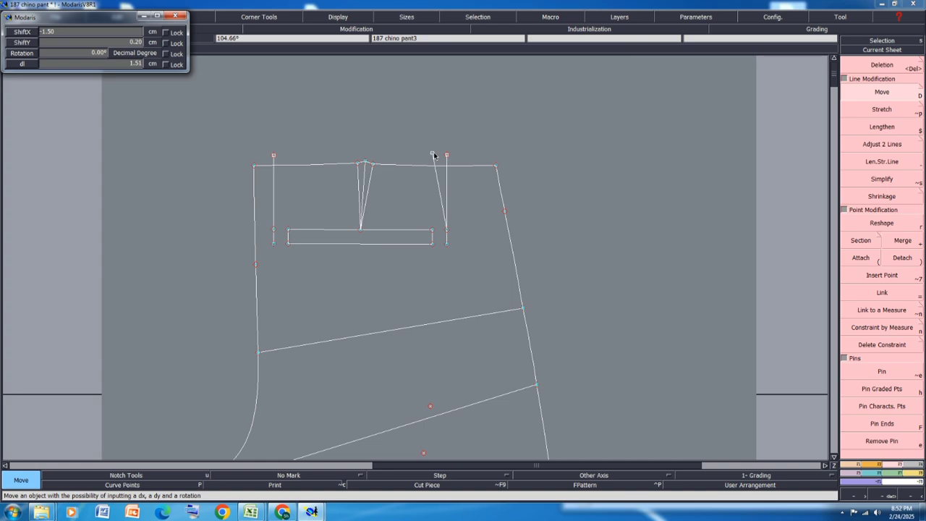
pyautogui.press('Return')
# Step: Move the upper end of the vertical line left of the pocket 1.50 cm horizontally and 0 vertically
pyautogui.click(275, 154)
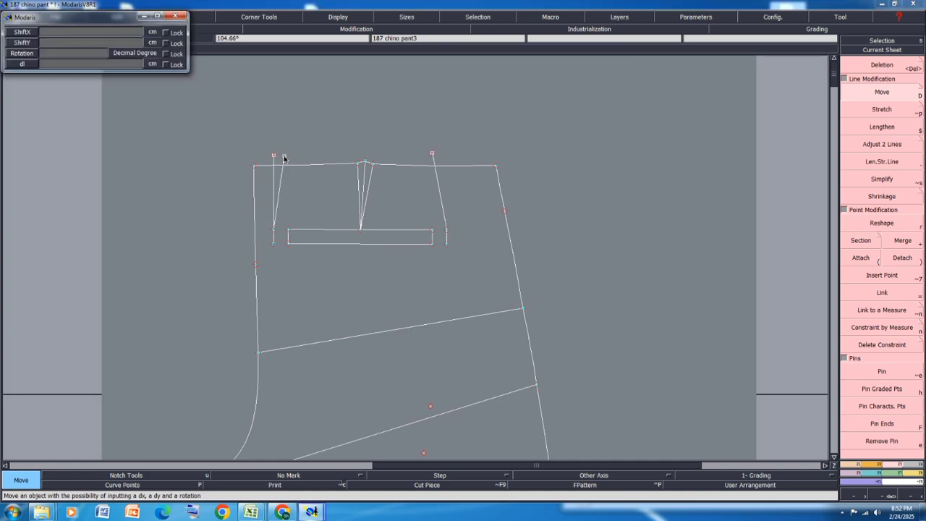
pyautogui.press('Down')
pyautogui.write('0.15')
pyautogui.press('Down')
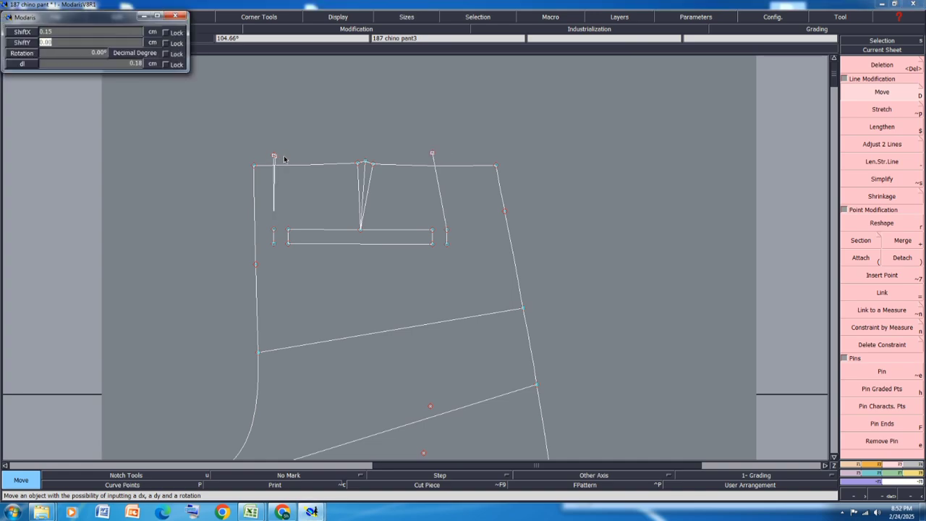
pyautogui.press('Up')
pyautogui.write('1.50')
pyautogui.press('Return')
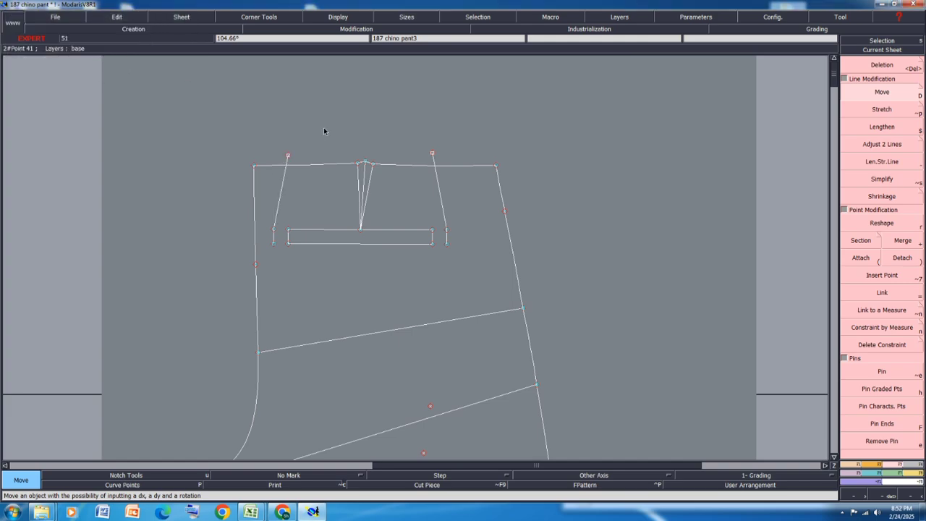
# Step: Set the length of the short parallel line right of the welt pocket to 16.5 cm
pyautogui.scroll(-3, 447, 200)
pyautogui.scroll(3, 446, 222)
pyautogui.scroll(2, 435, 231)
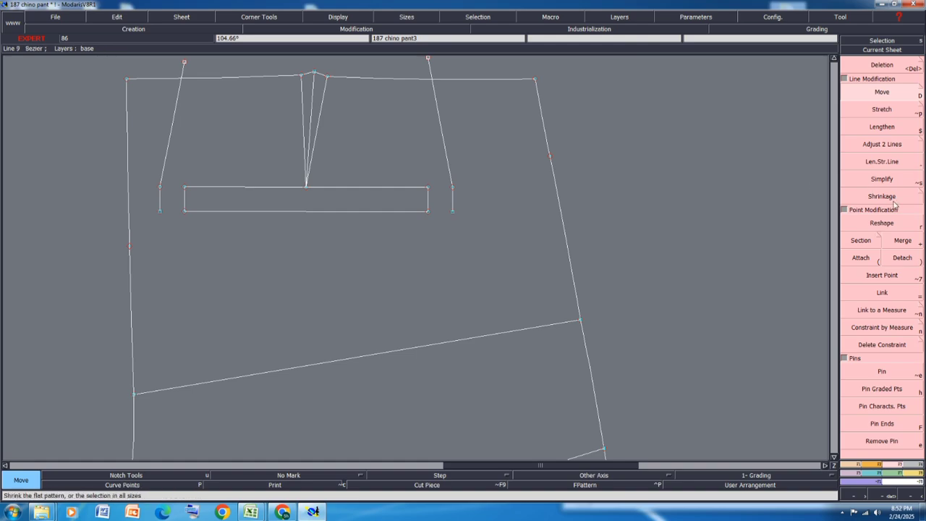
pyautogui.click(900, 162)
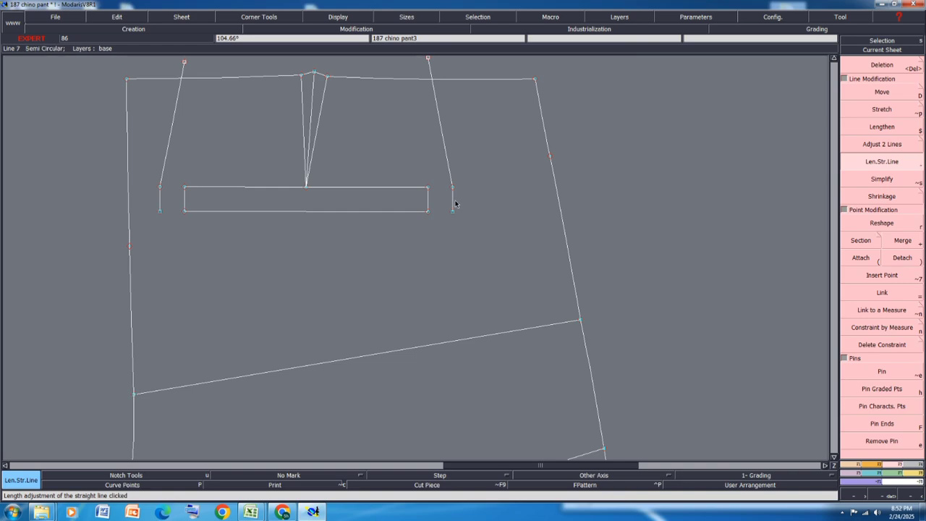
pyautogui.click(452, 204)
pyautogui.write('16.5')
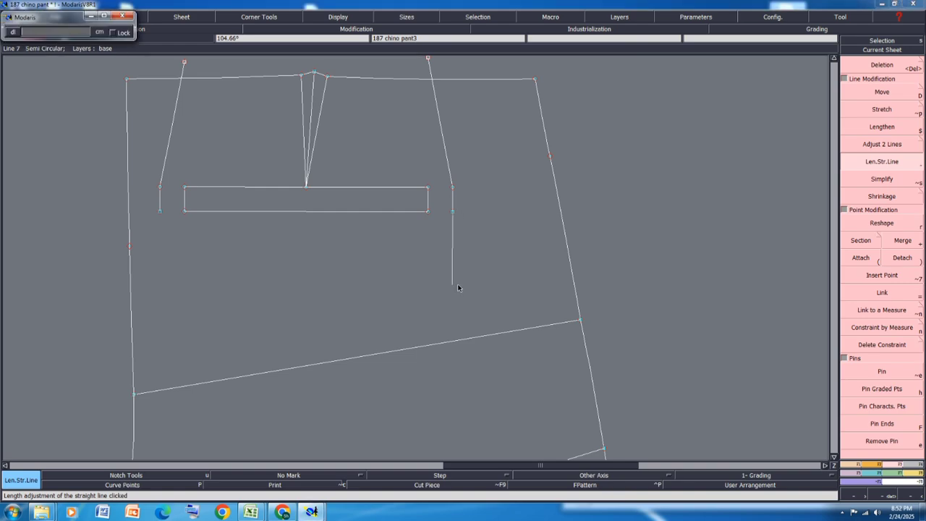
pyautogui.press('Return')
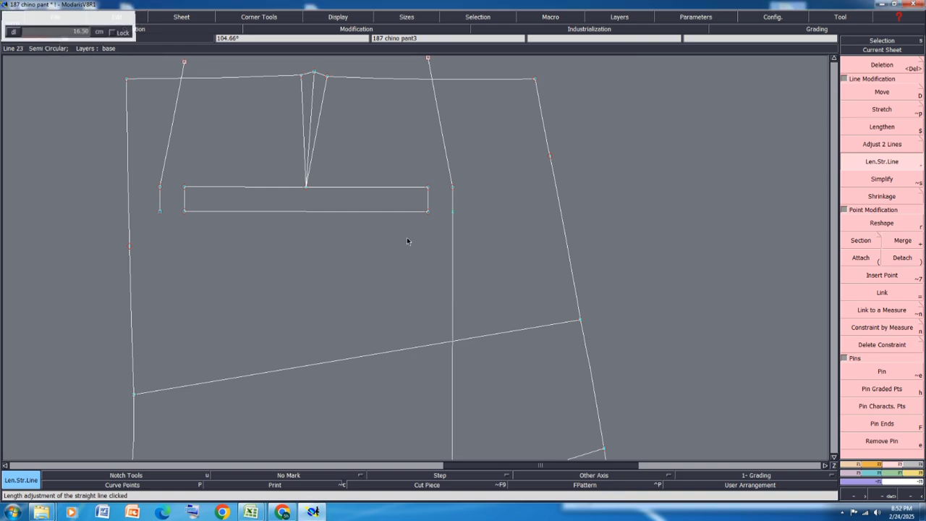
# Step: Set the length of the short line left of the welt pocket to 16.5 cm and align its lower end vertically with its upper end
pyautogui.scroll(-2, 408, 240)
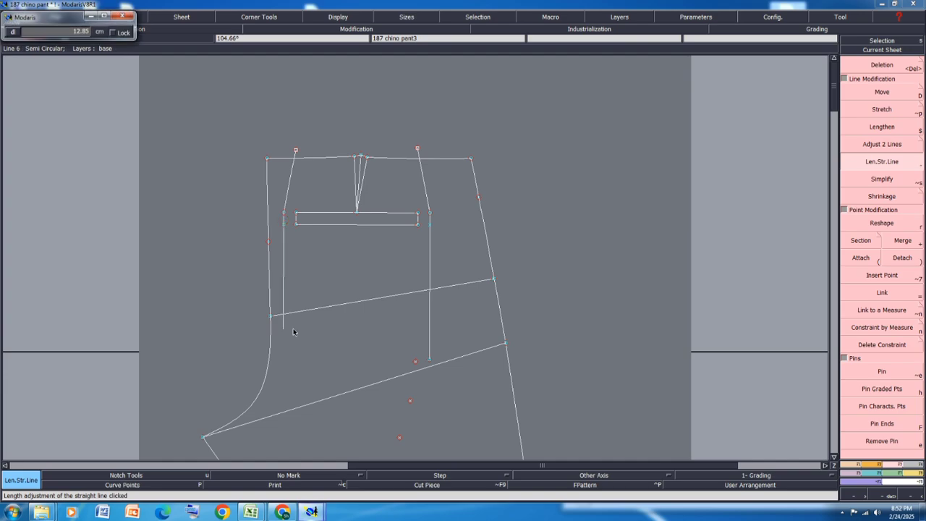
pyautogui.write('16.5')
pyautogui.press('Return')
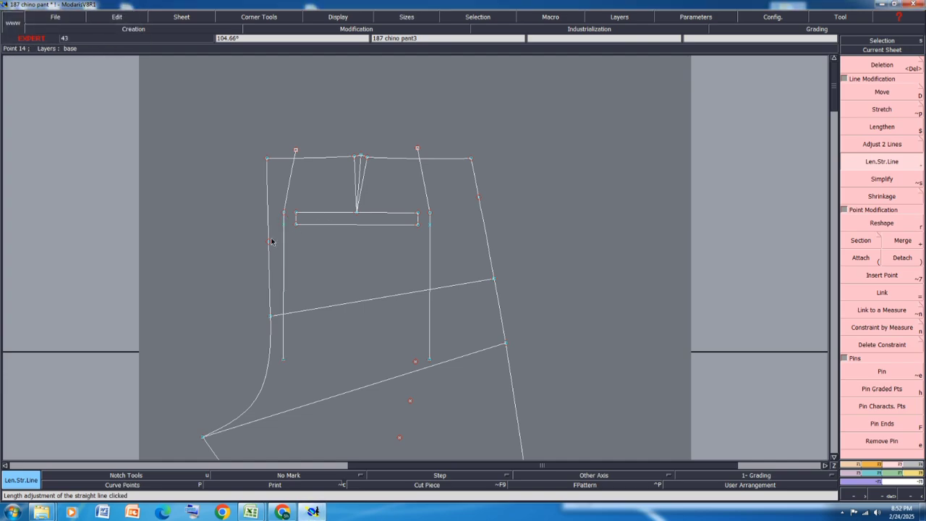
pyautogui.press('6')
pyautogui.click(284, 226)
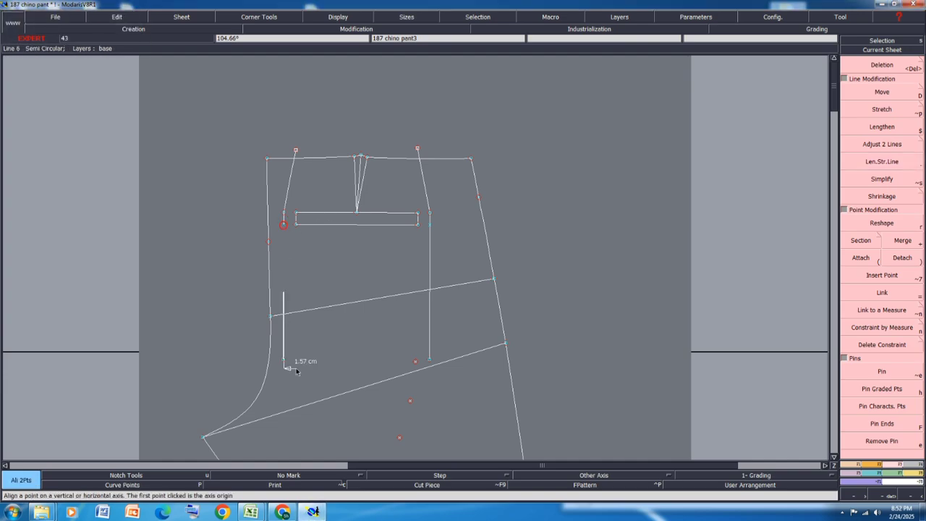
pyautogui.click(283, 360)
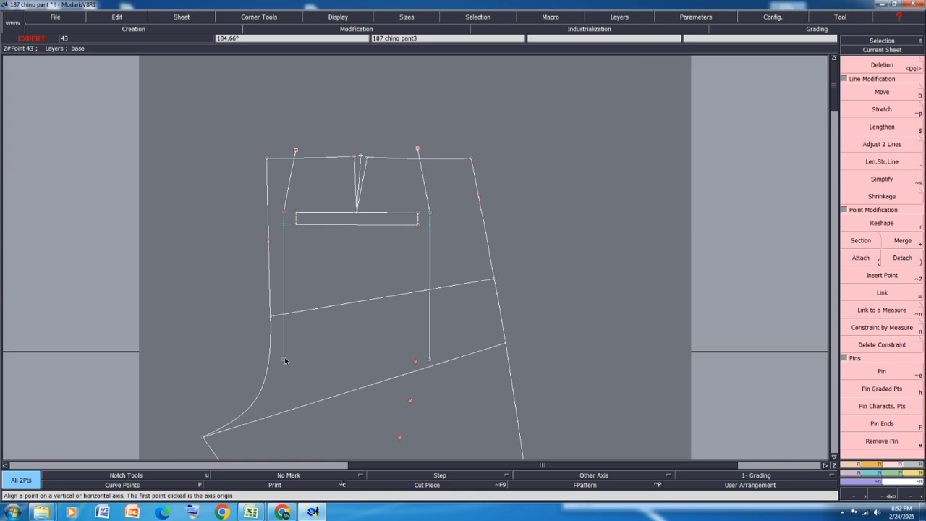
# Step: Draw a straight line joining the lower ends of the two vertical pocket bag side lines
pyautogui.press('2')
pyautogui.click(285, 360)
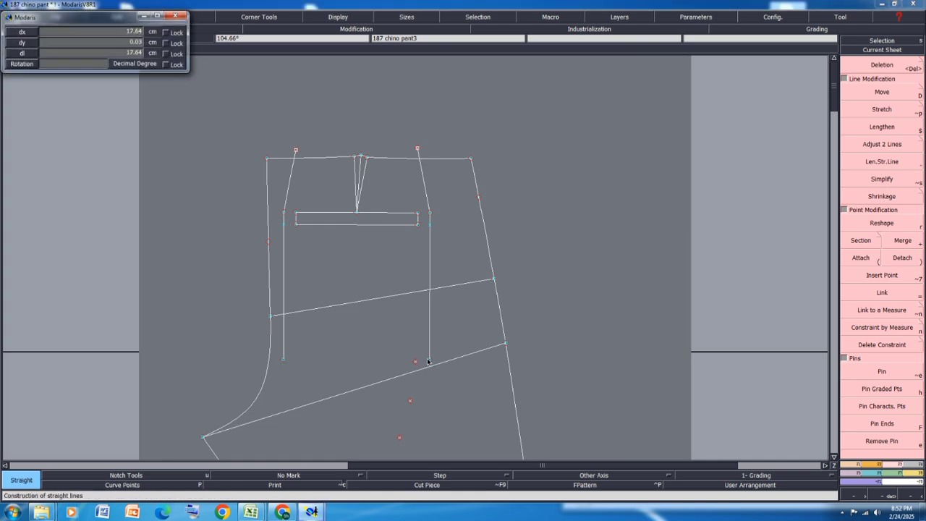
pyautogui.click(430, 359)
# Step: Delete the trail of stray points below the pocket bag on the back leg
pyautogui.scroll(-2, 423, 343)
pyautogui.scroll(-2, 424, 343)
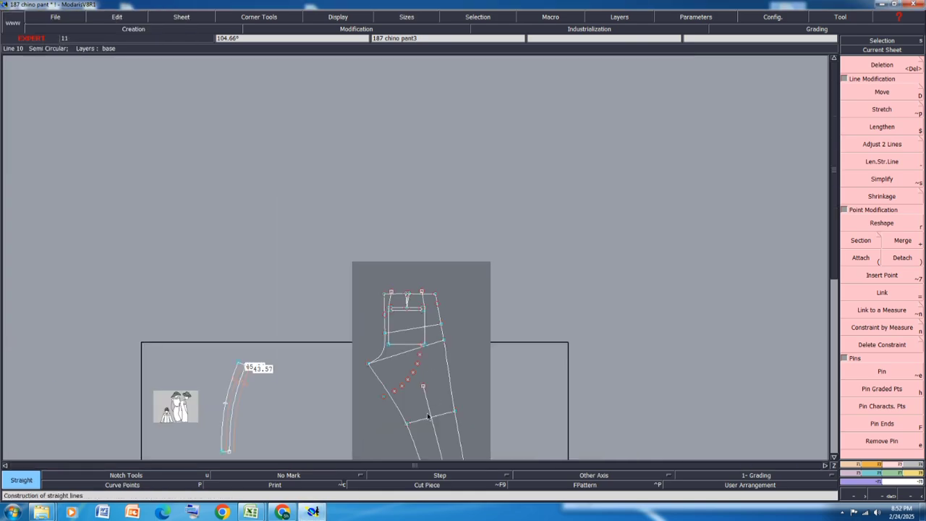
pyautogui.scroll(3, 425, 344)
pyautogui.moveTo(428, 250); pyautogui.dragTo(308, 403, button='right')
pyautogui.press('Delete')
pyautogui.click(340, 374)
pyautogui.scroll(4, 476, 130)
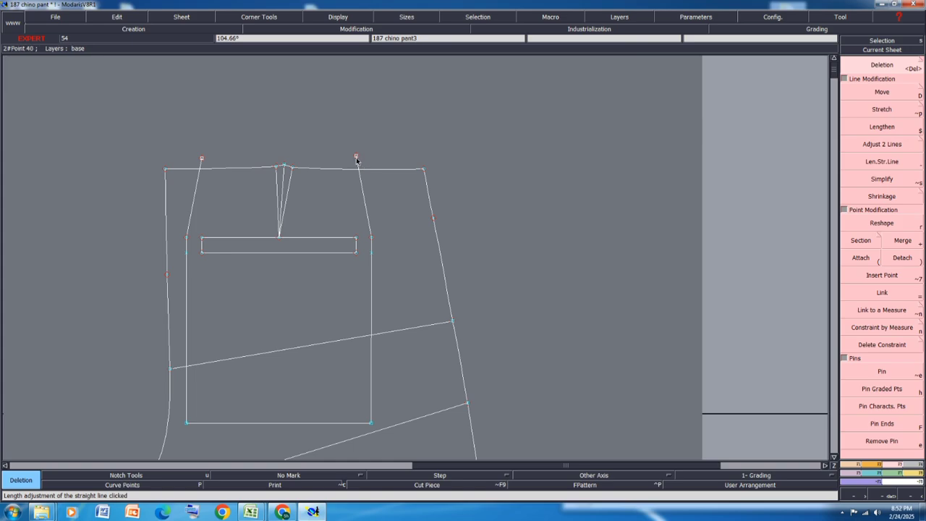
# Step: Reshape the upper ends of the two slanted pocket bag lines so that they meet the waistline
pyautogui.press('r')
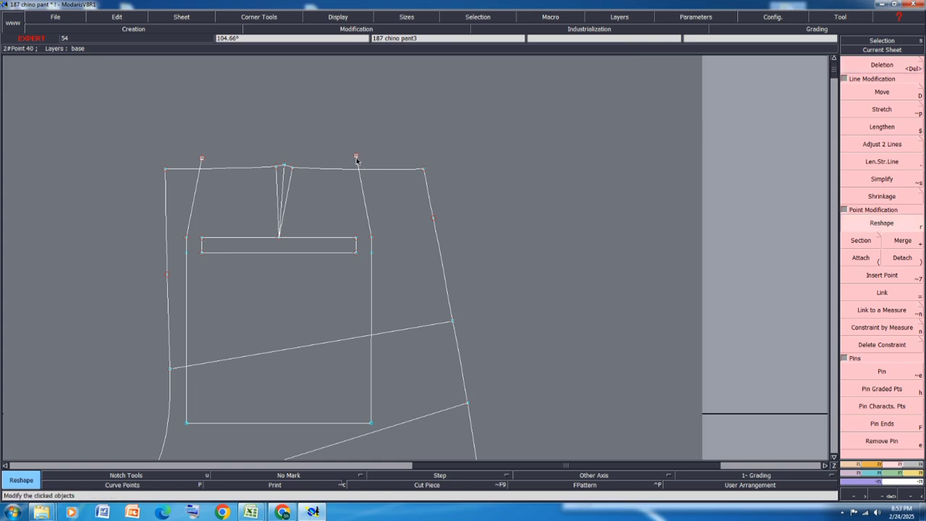
pyautogui.click(356, 157)
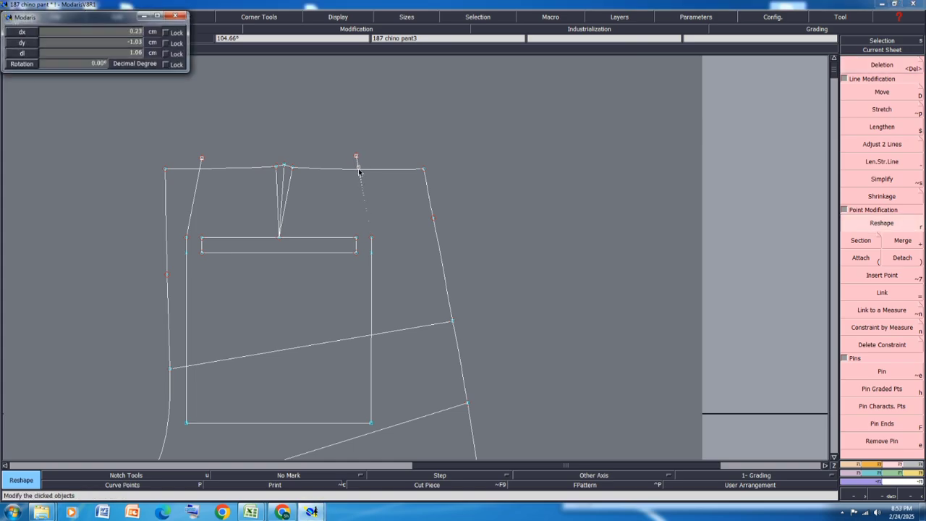
pyautogui.click(358, 167)
pyautogui.click(203, 161)
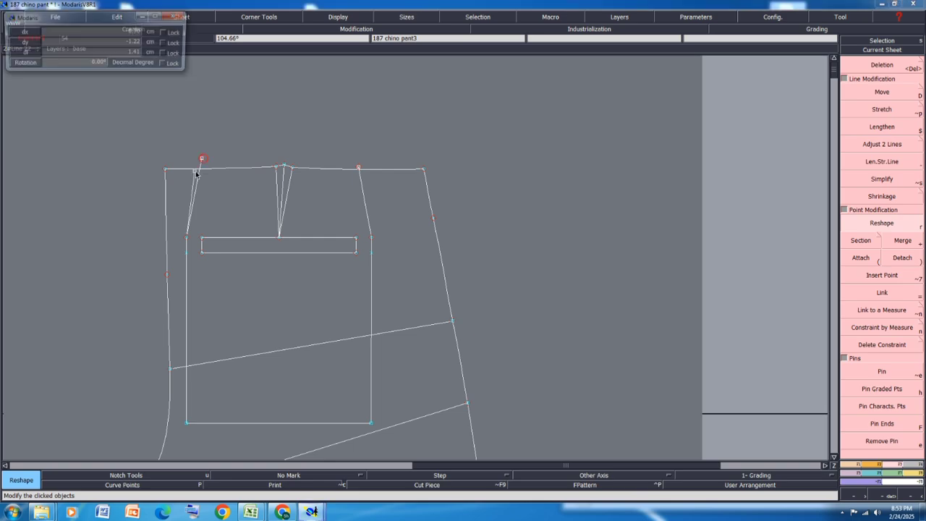
pyautogui.click(201, 168)
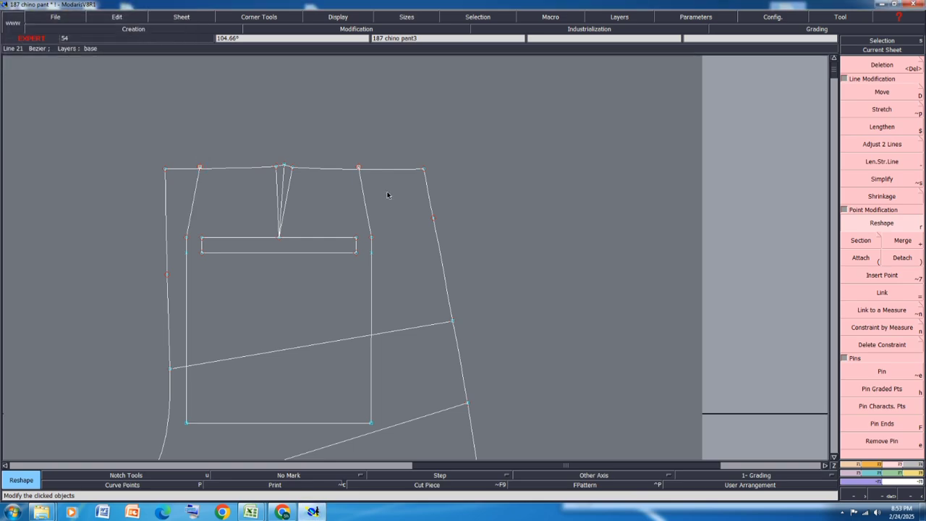
# Step: Create a parallel 5 cm below the lower edge of the welt pocket
pyautogui.scroll(-2, 387, 192)
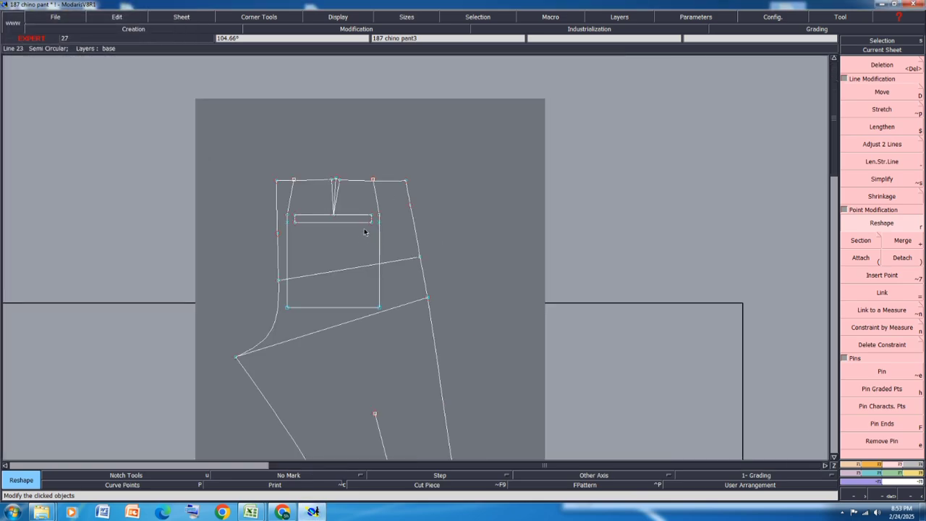
pyautogui.scroll(2, 364, 229)
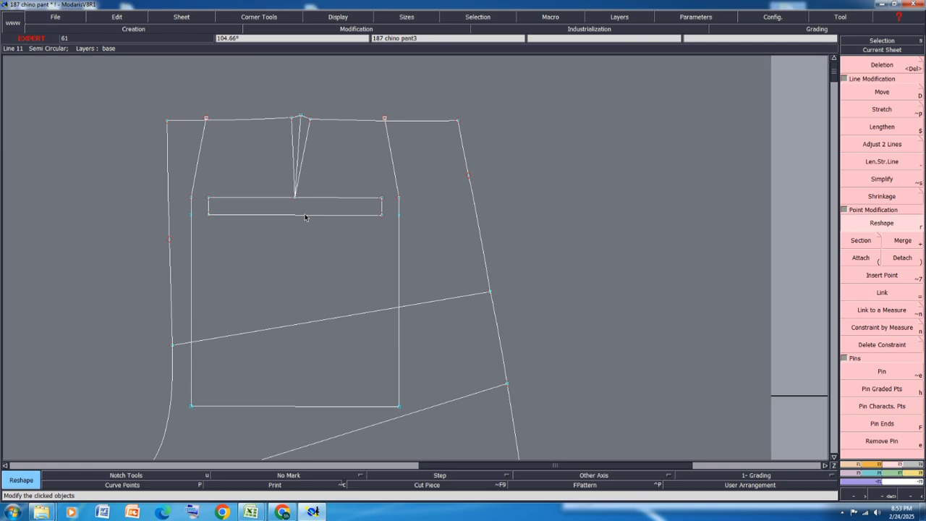
pyautogui.press('l')
pyautogui.click(305, 216)
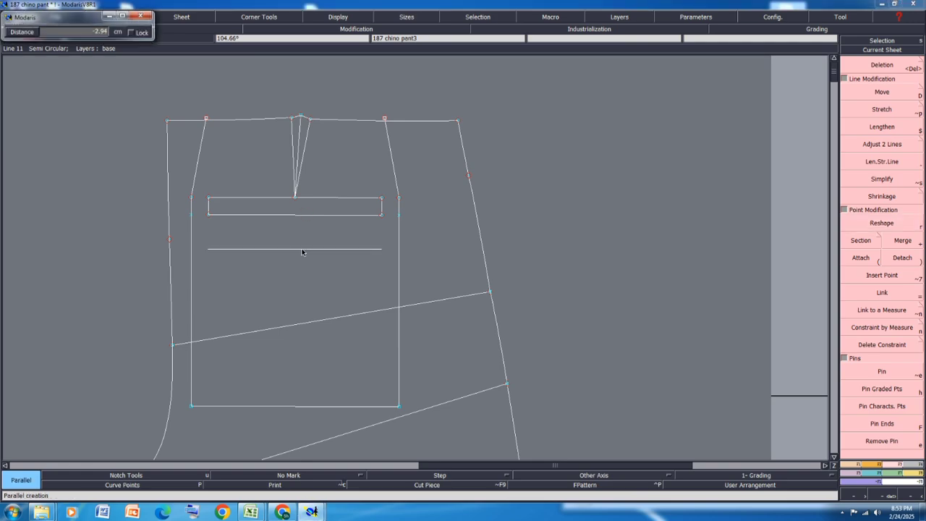
pyautogui.press('Down')
pyautogui.write('15')
pyautogui.press('Return')
# Step: Extend the new parallel line by about 1.7 cm at each end, just past the pocket bag's side lines
pyautogui.press('.')
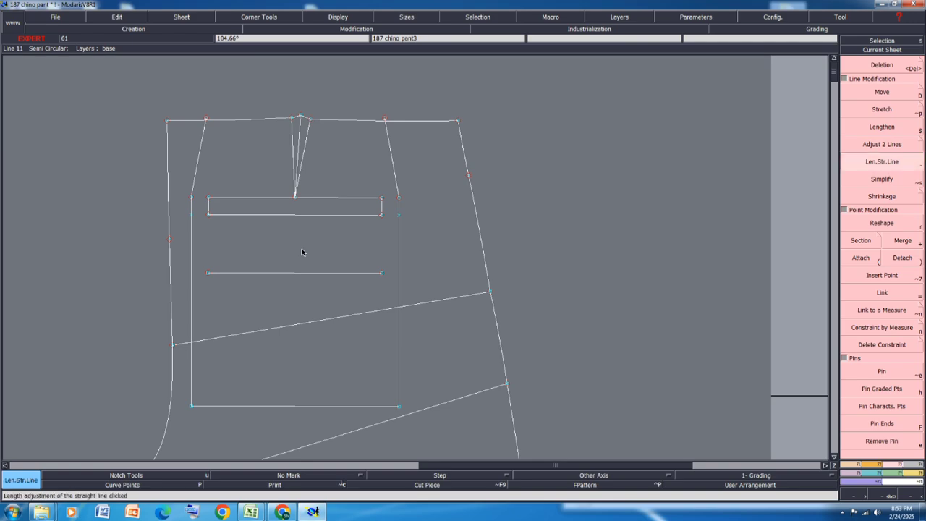
pyautogui.click(377, 276)
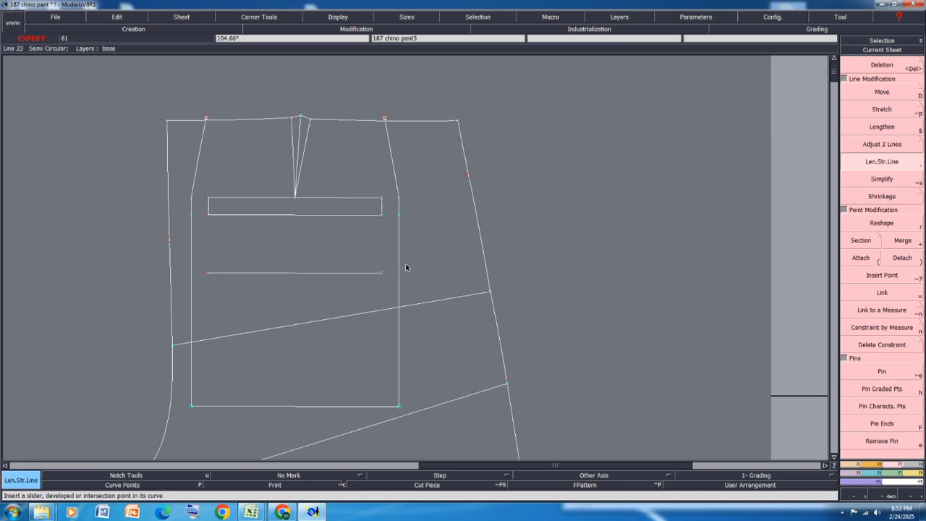
pyautogui.press('r')
pyautogui.click(381, 274)
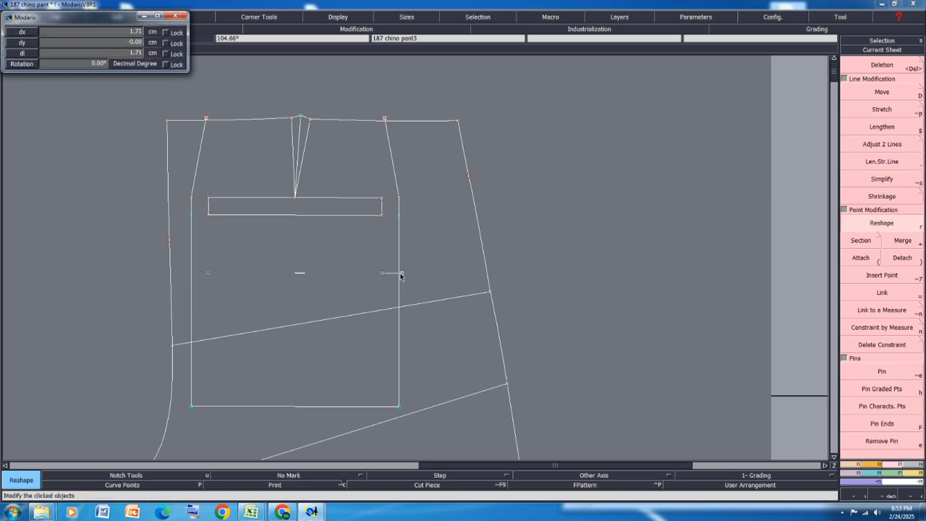
pyautogui.click(402, 273)
pyautogui.click(208, 273)
pyautogui.click(189, 274)
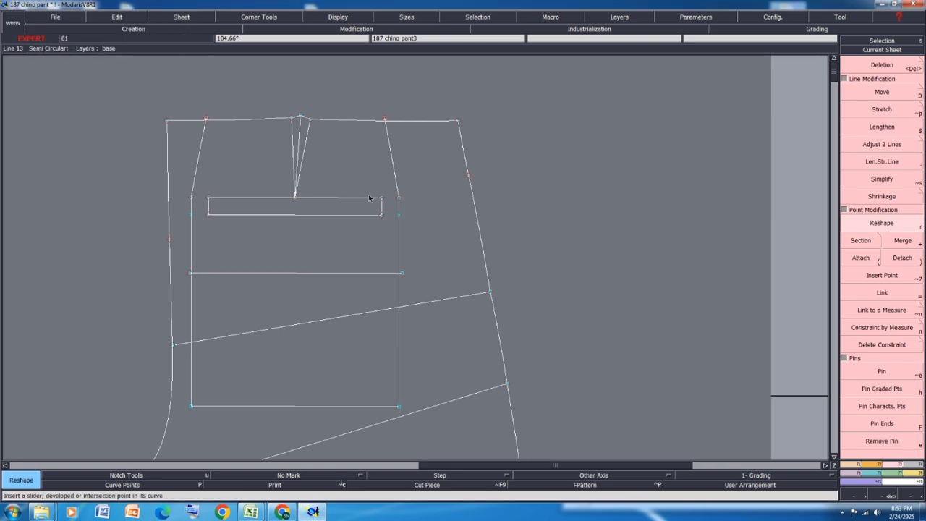
# Step: Lengthen the welt pocket's upper edge by about 1.8 cm at both ends, slightly past the pocket bag's side lines
pyautogui.press('.')
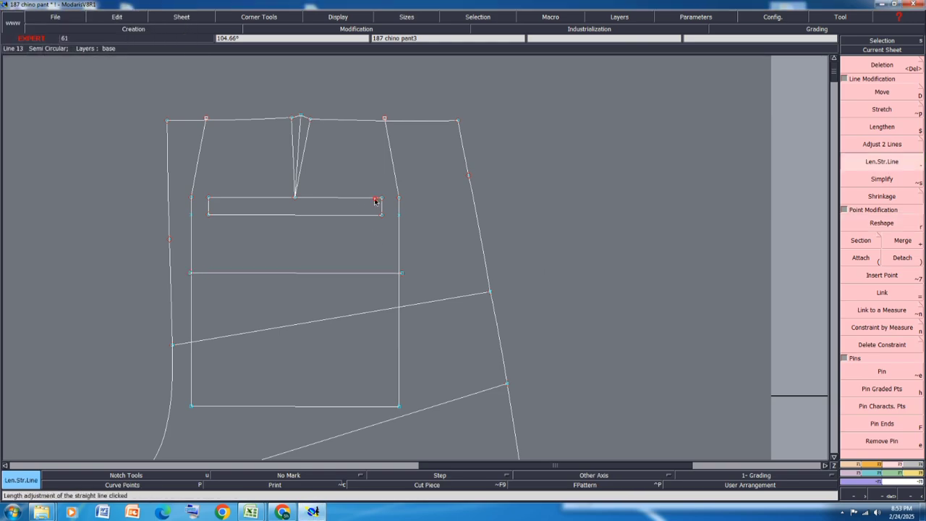
pyautogui.click(375, 201)
pyautogui.click(398, 201)
pyautogui.click(191, 202)
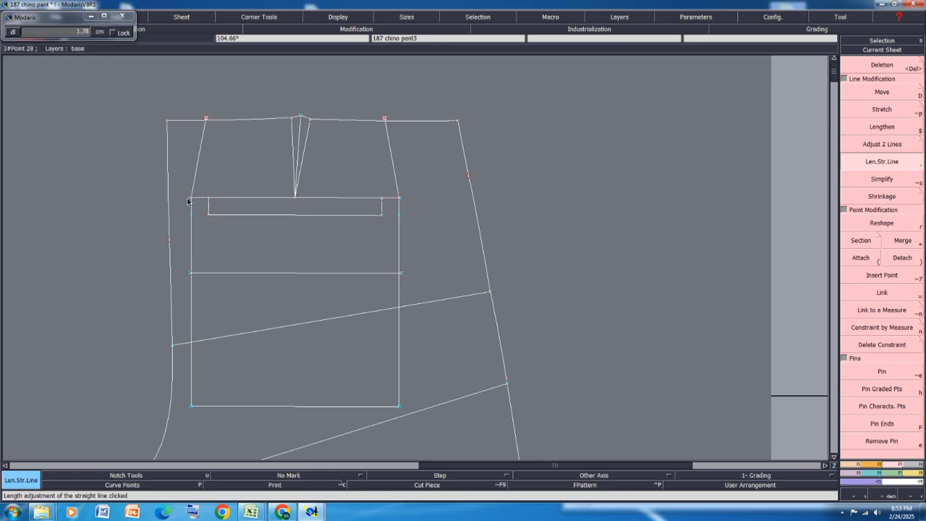
pyautogui.click(188, 202)
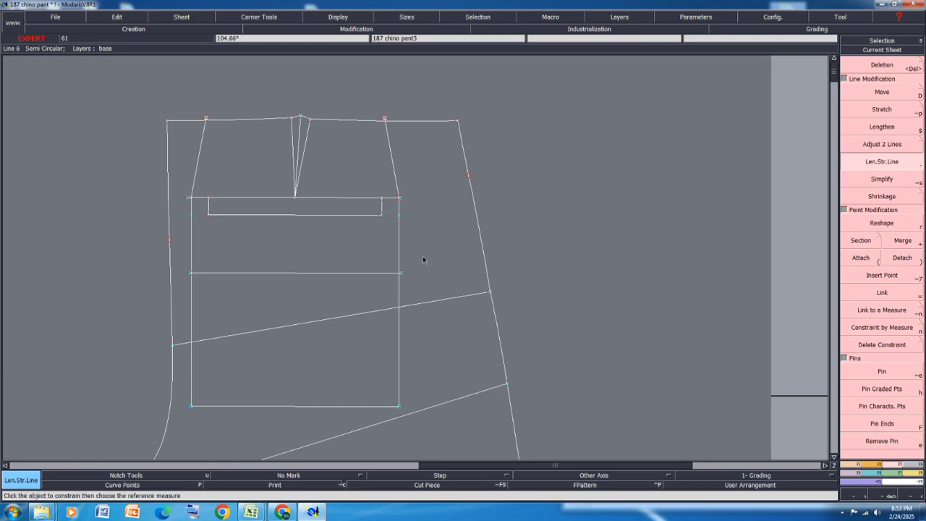
# Step: Measure the distance between the welt's upper edge and the parallel below it in two places, dismissing the Windows color scheme message
pyautogui.press('m')
pyautogui.click(309, 199)
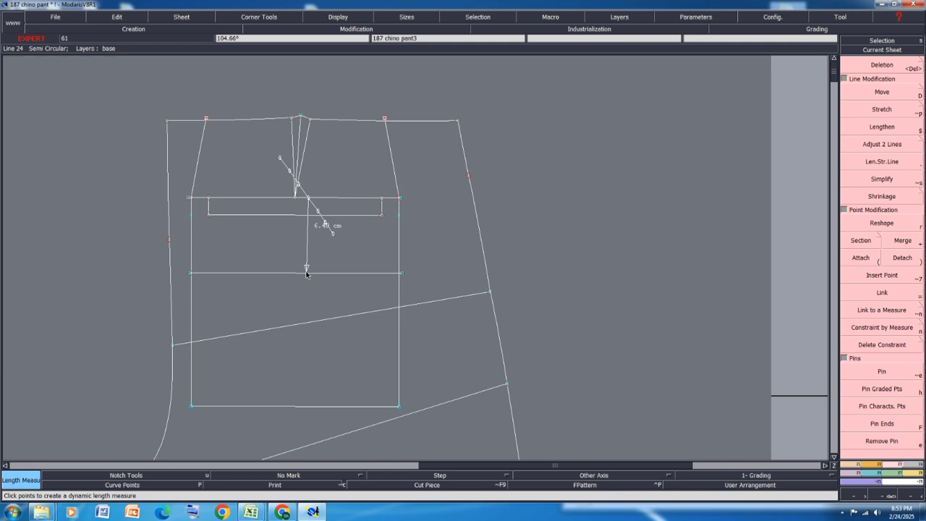
pyautogui.click(306, 272)
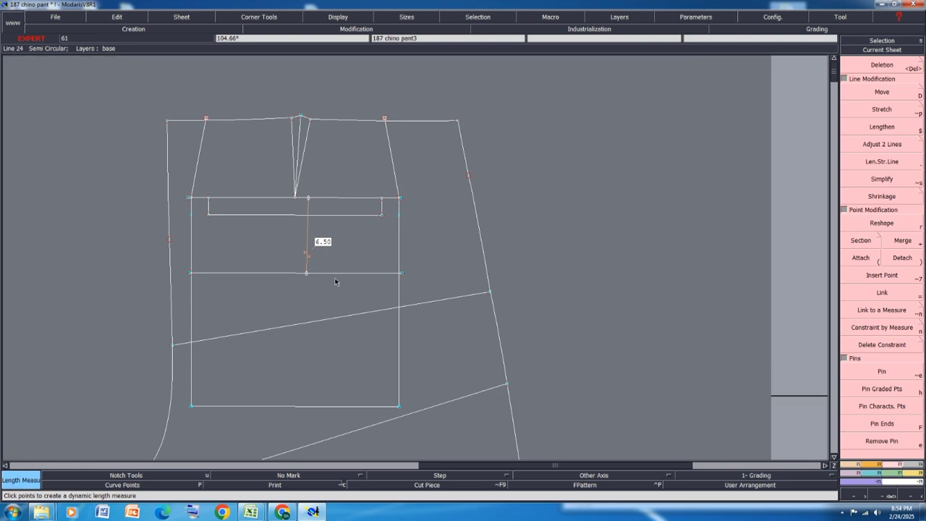
pyautogui.click(337, 198)
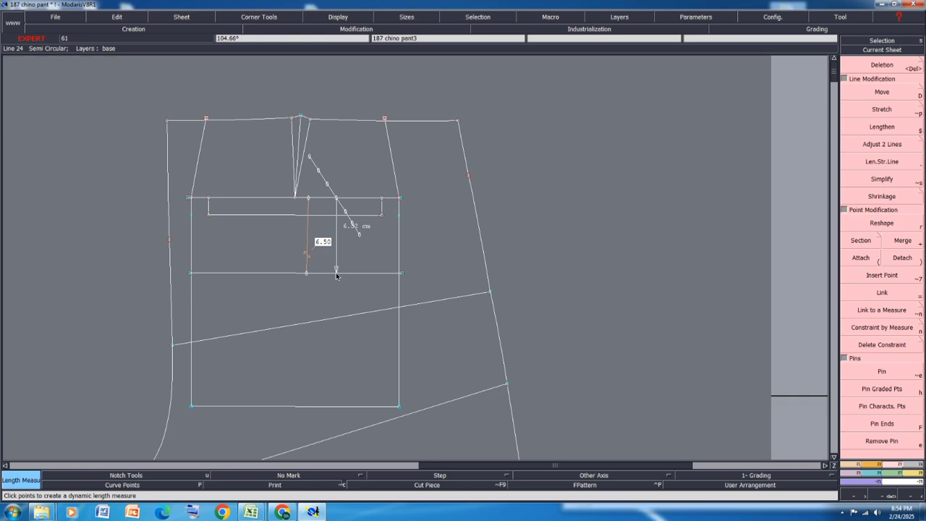
pyautogui.click(336, 273)
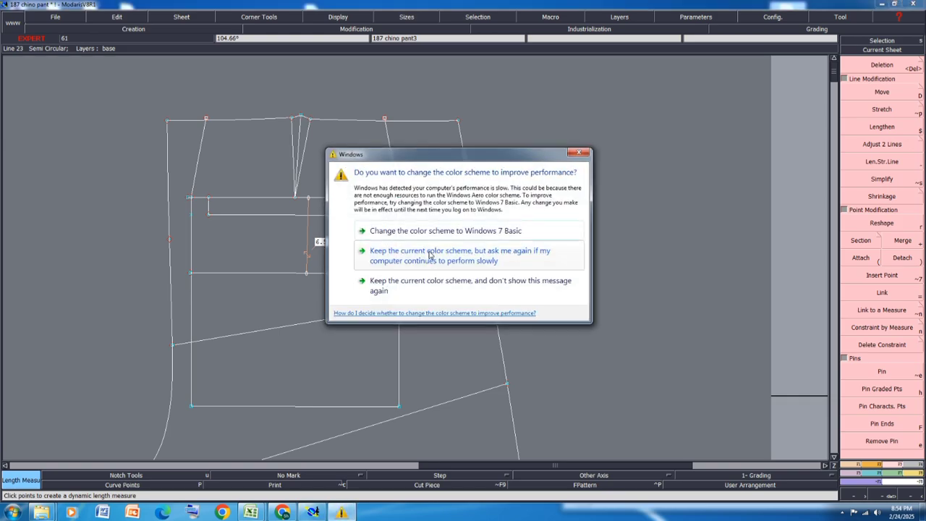
pyautogui.click(580, 152)
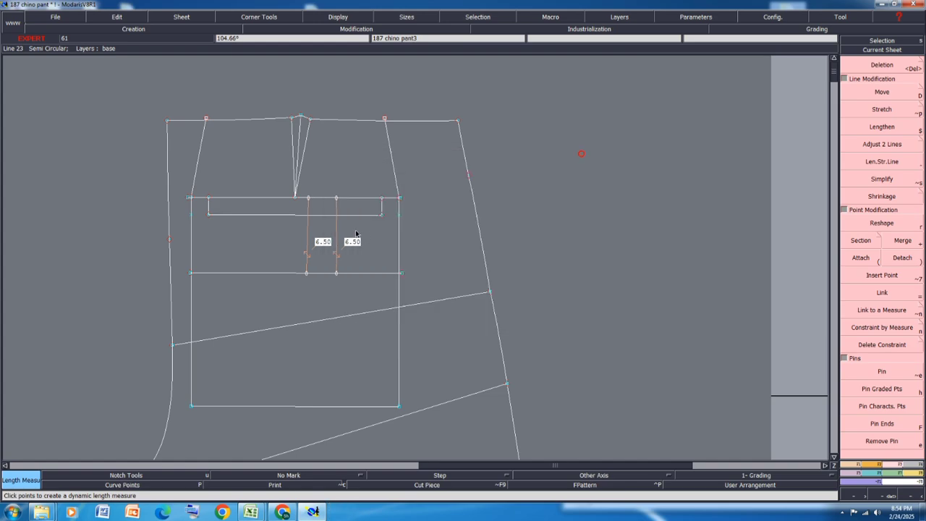
# Step: Create a parallel of the lengthened upper welt edge 13 cm below it, inside the pocket bag
pyautogui.press('p')
pyautogui.click(279, 199)
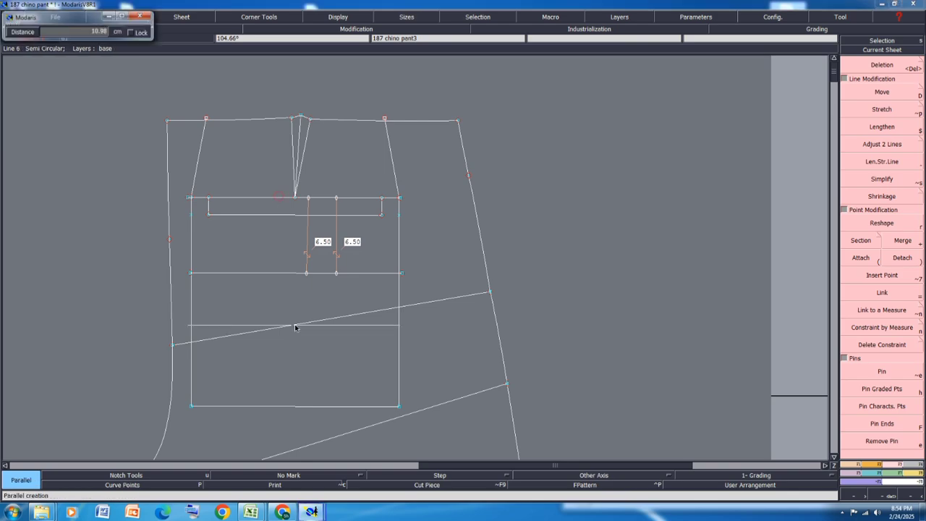
pyautogui.write('13')
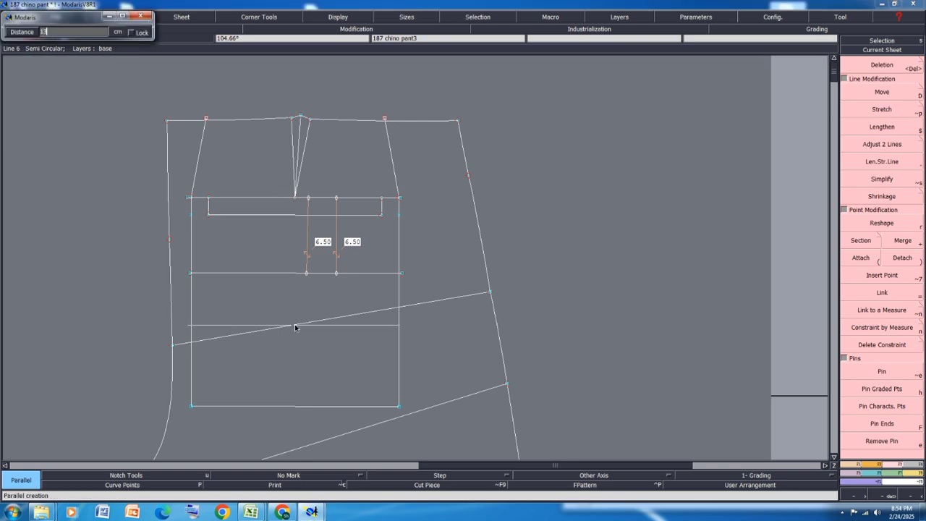
pyautogui.press('Return')
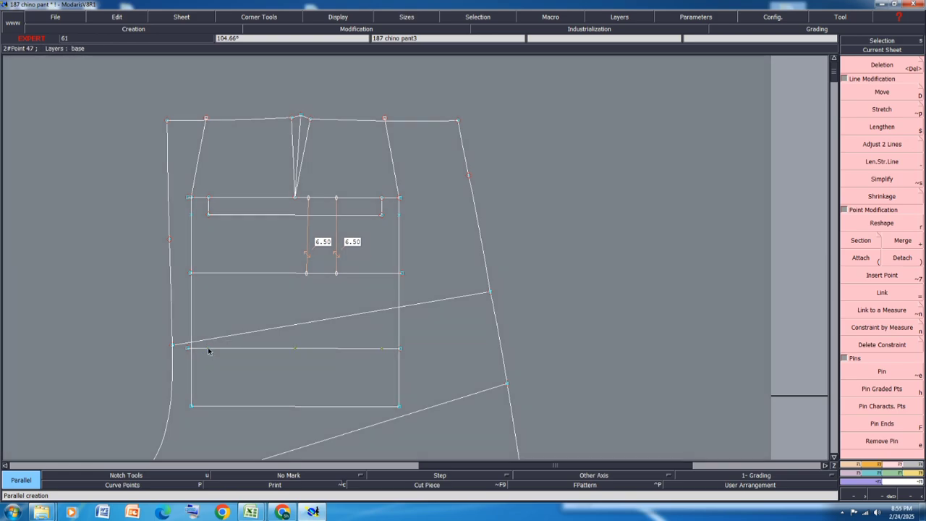
# Step: Delete the two dynamic length measures and their leftover points on the pocket lines
pyautogui.press('Delete')
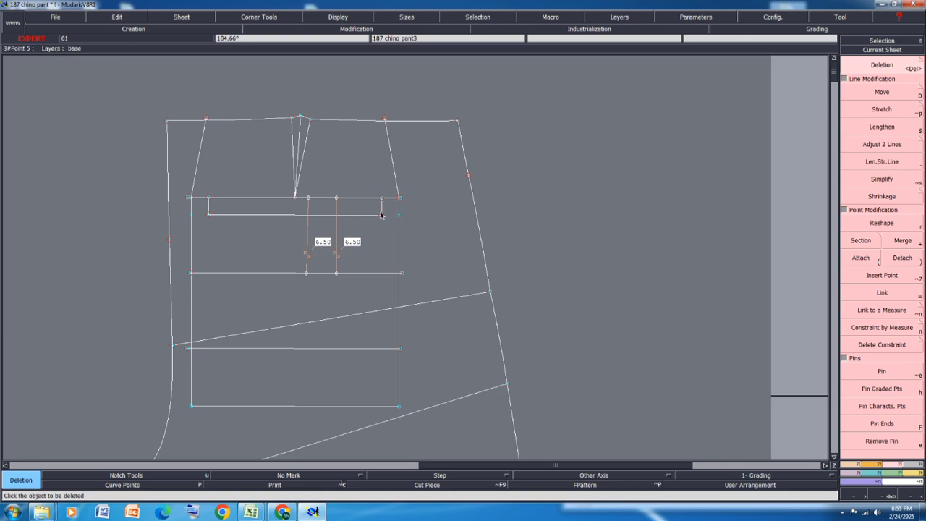
pyautogui.click(336, 253)
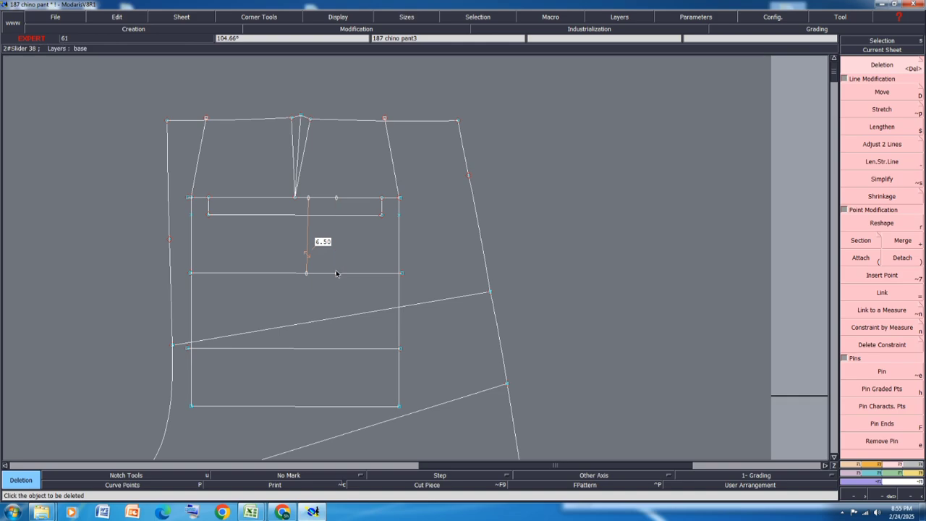
pyautogui.click(307, 260)
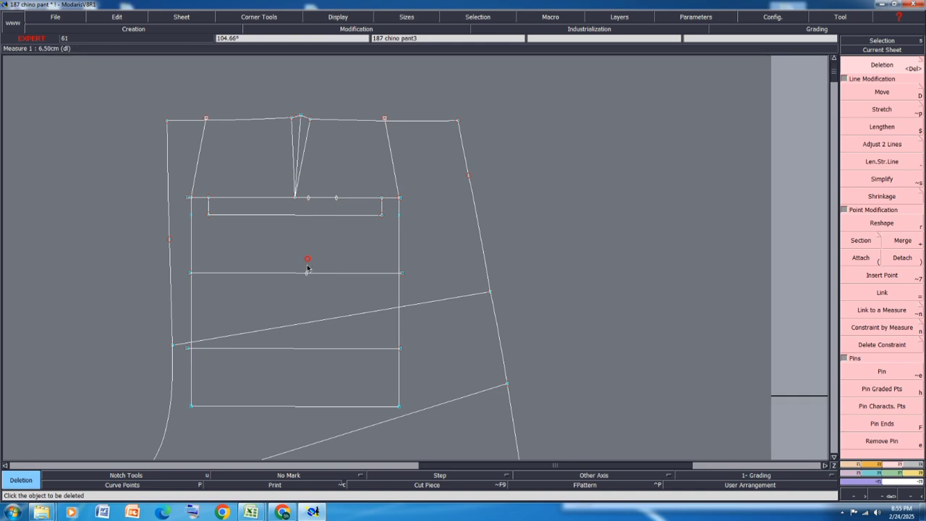
pyautogui.click(336, 198)
pyautogui.click(309, 199)
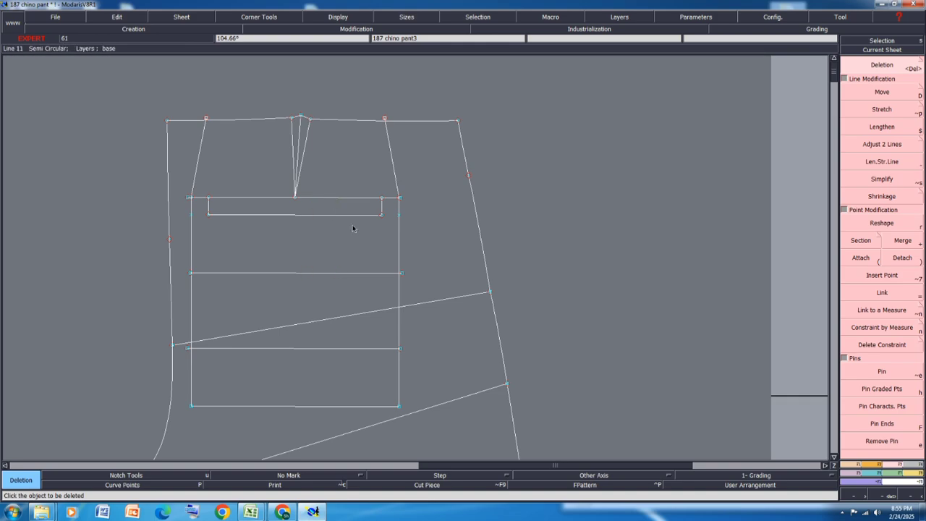
pyautogui.click(390, 309)
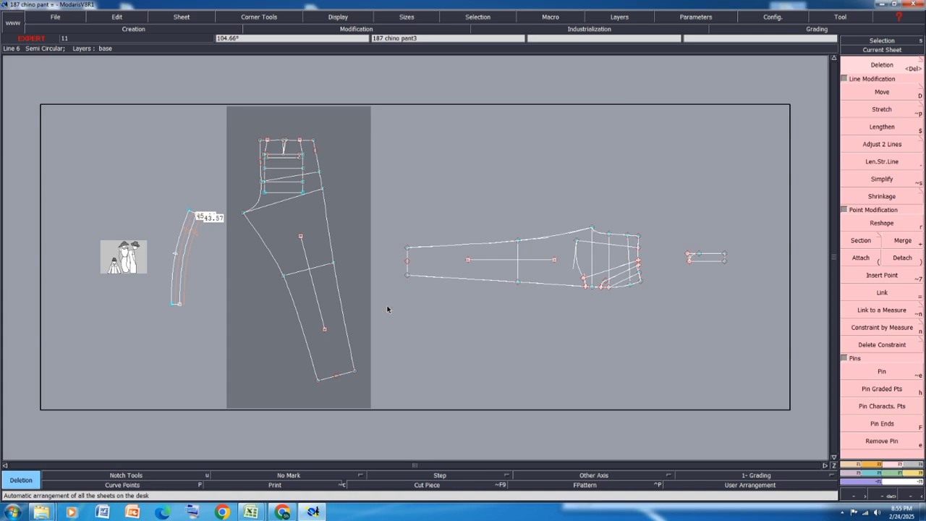
pyautogui.press('F9')
pyautogui.press('F9')
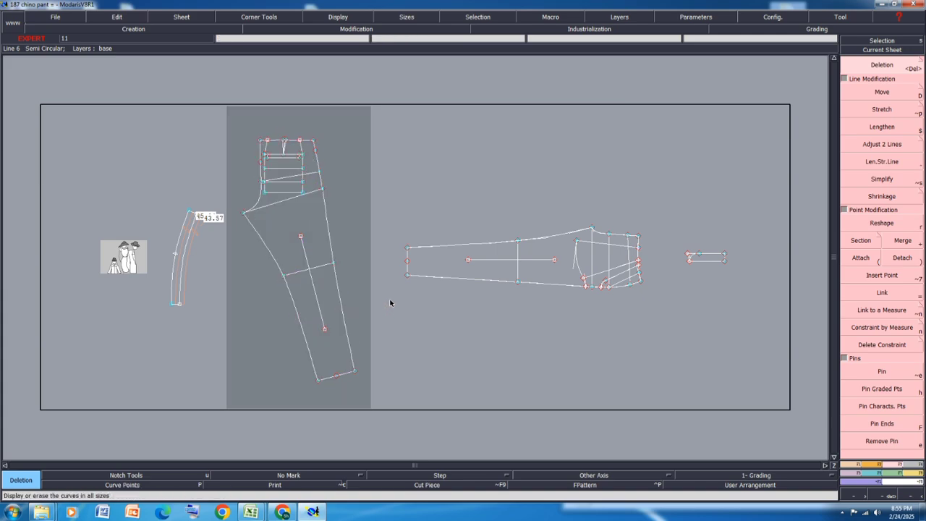
# Step: Arrange all the pattern sheets on the desk and save the model
pyautogui.press('j')
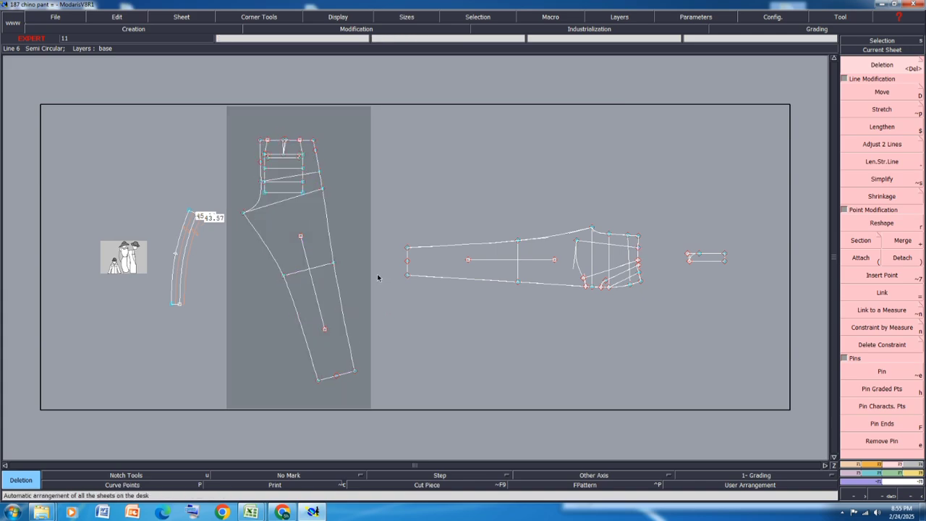
pyautogui.hotkey('ctrl', 's')
pyautogui.click(395, 314)
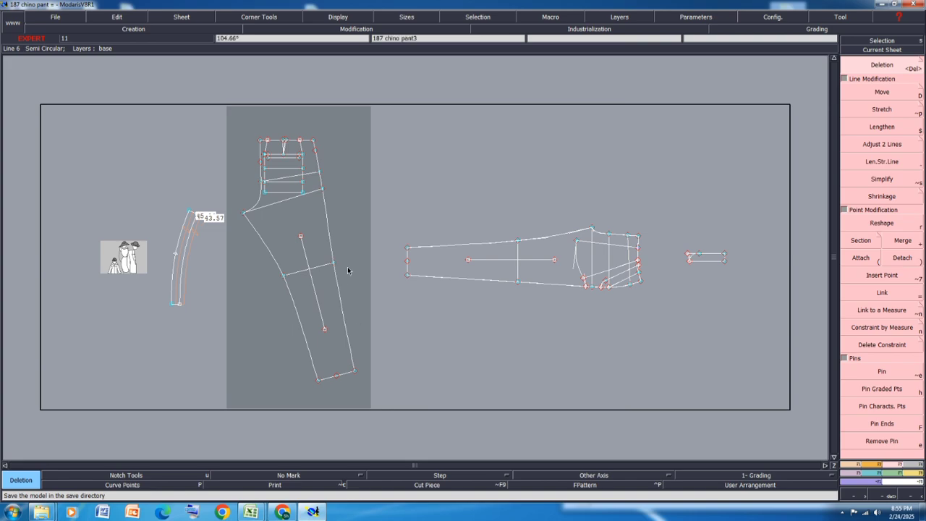
# Step: Rotate the chino back by two points so that its grainline lies horizontally
pyautogui.click(874, 464)
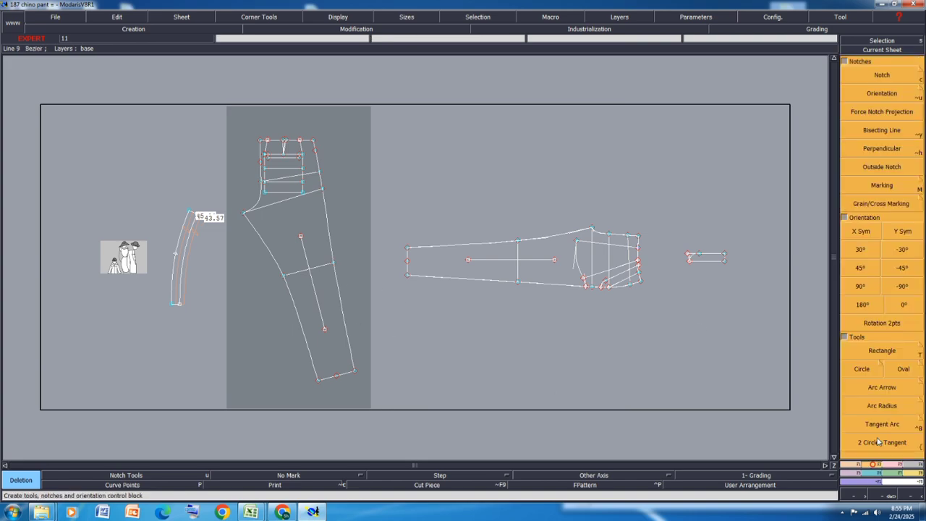
pyautogui.click(882, 323)
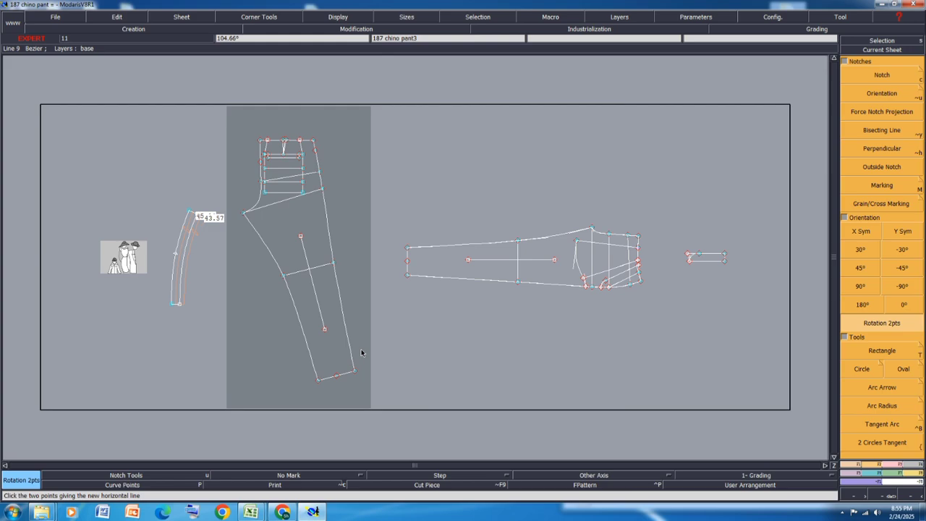
pyautogui.click(325, 330)
pyautogui.click(300, 237)
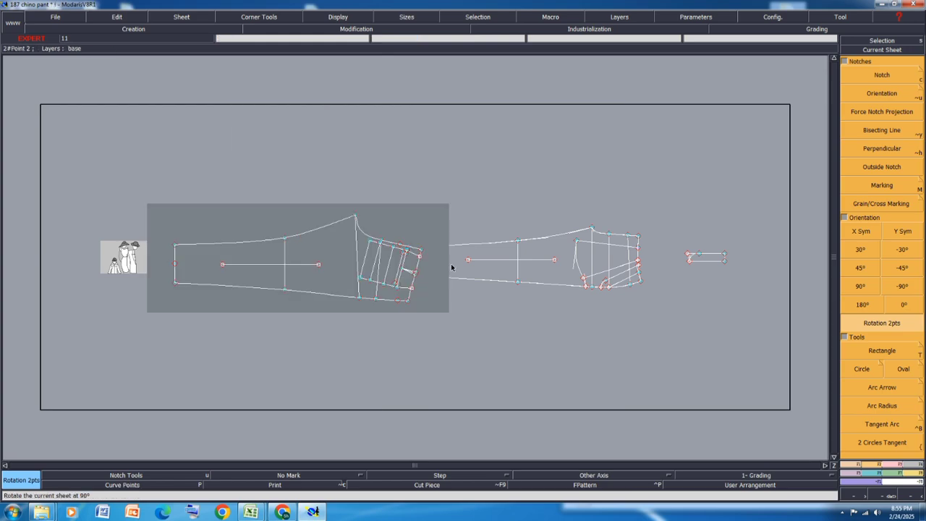
# Step: Rearrange all sheets on the desk around the rotated chino back and save the model again
pyautogui.press('j')
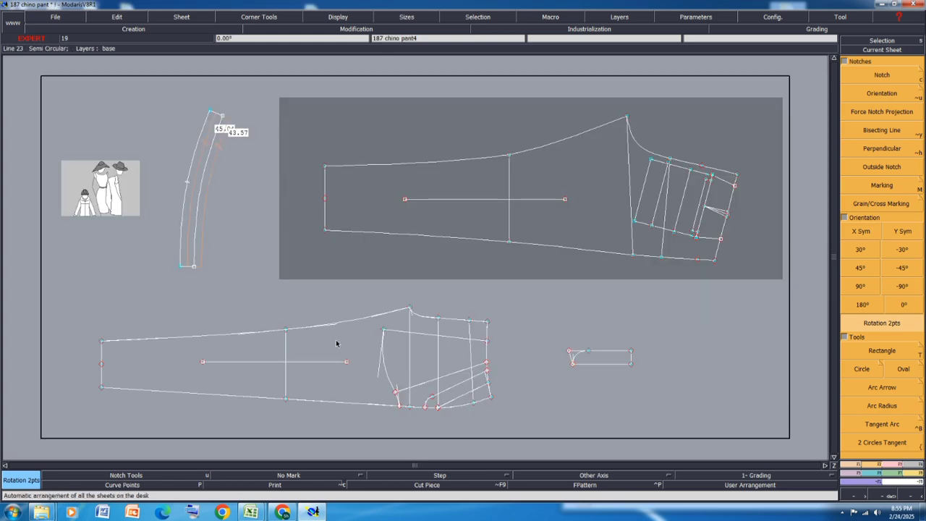
pyautogui.hotkey('ctrl', 's')
pyautogui.click(400, 310)
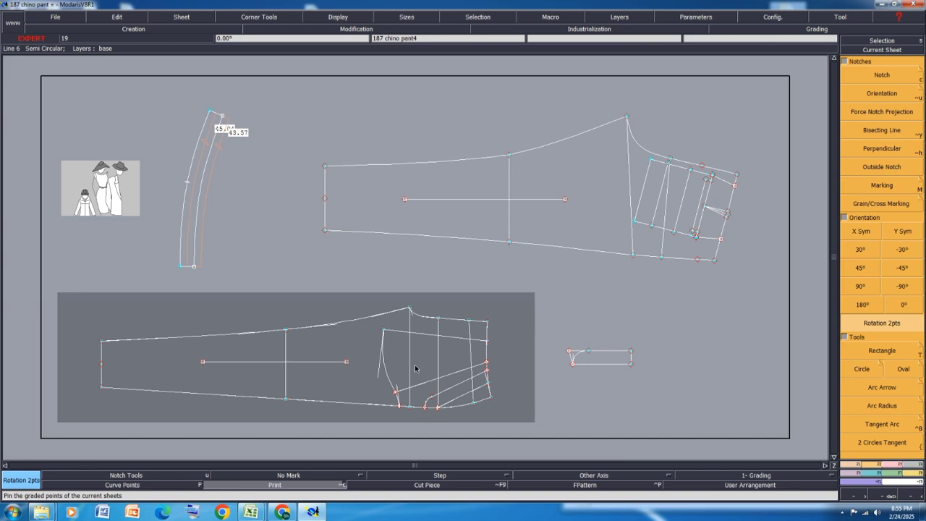
pyautogui.hotkey('ctrl', 's')
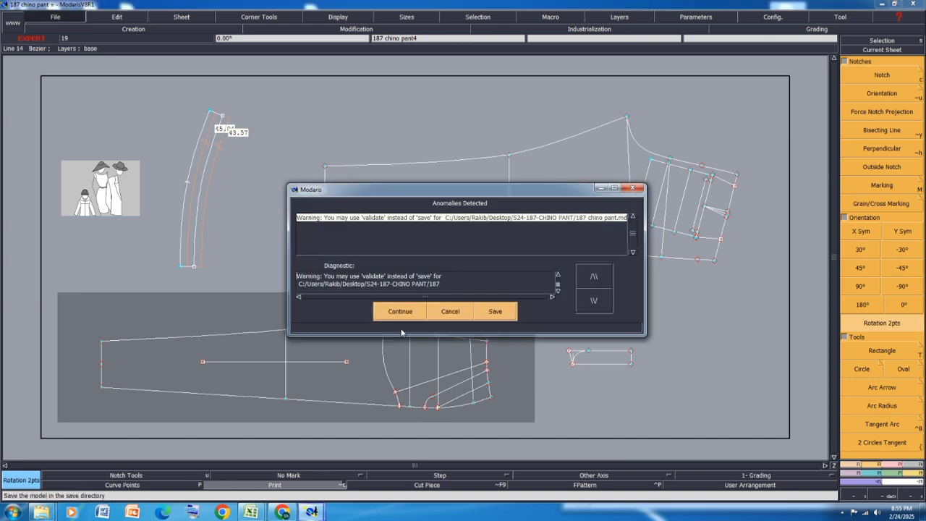
pyautogui.click(406, 313)
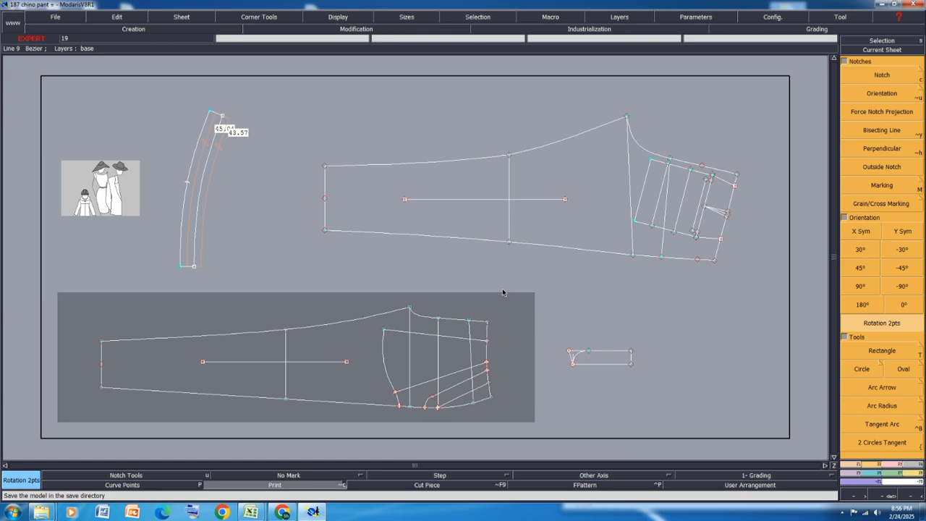
pyautogui.click(403, 310)
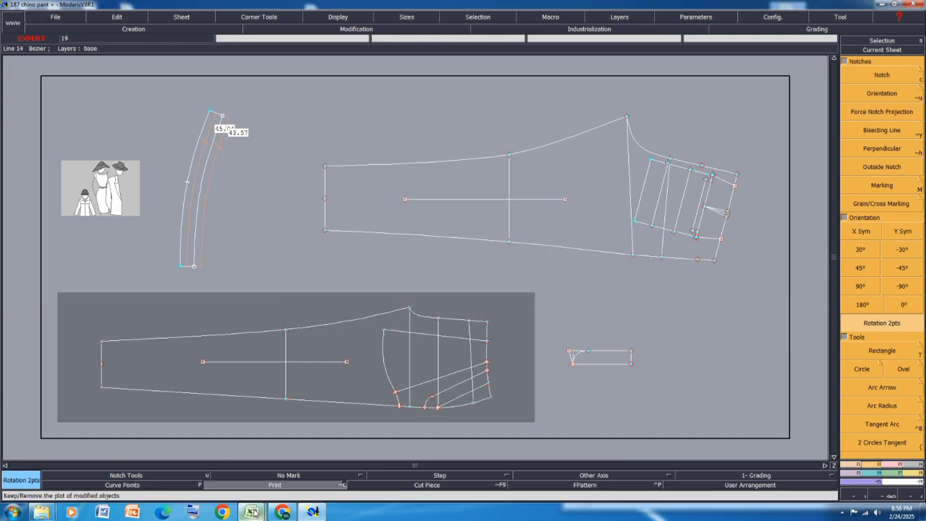
# Step: Switch to the Excel measurement chart, fill the back pocket's bag depth and bag width rows yellow, and return to Modaris
pyautogui.moveTo(252, 512)
pyautogui.click(305, 455)
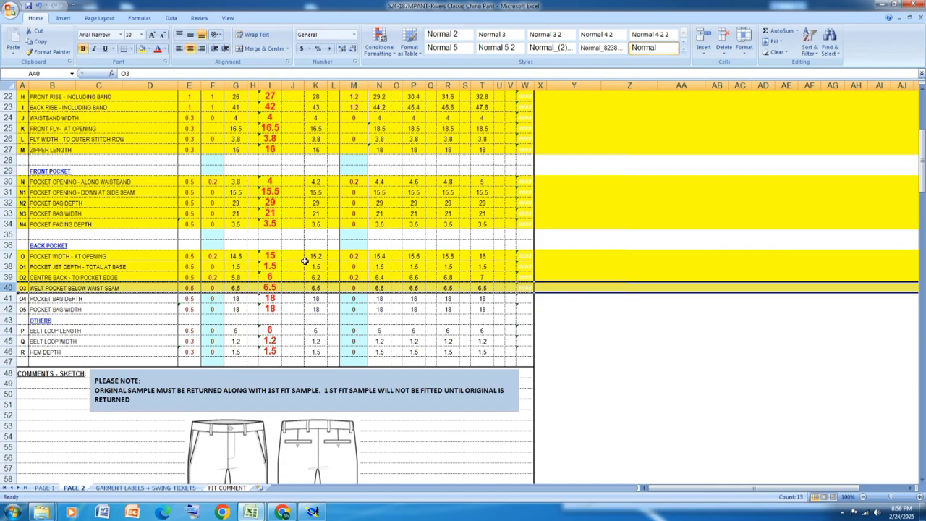
pyautogui.scroll(-1, 305, 261)
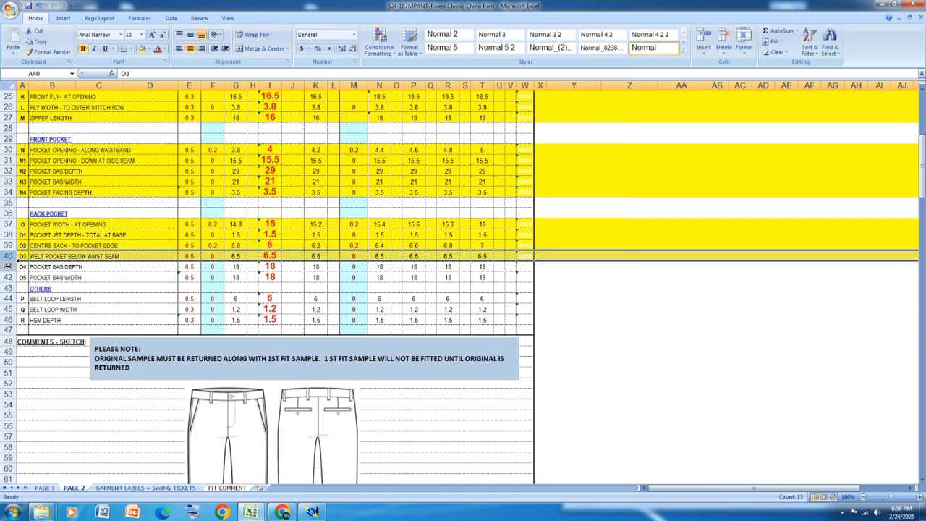
pyautogui.moveTo(7, 266); pyautogui.dragTo(7, 277)
pyautogui.click(144, 49)
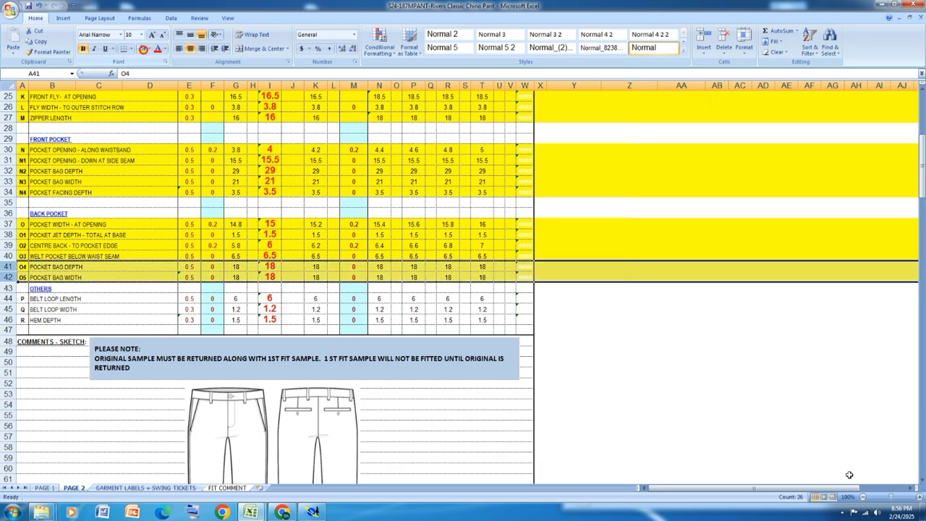
pyautogui.click(313, 512)
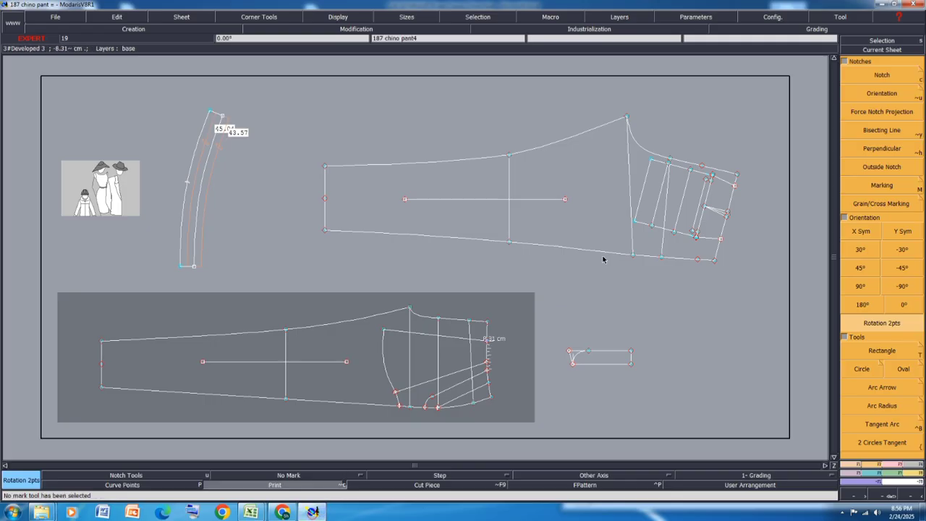
# Step: Measure the width of the back pocket bag at the welt, undo the measure and save the model
pyautogui.scroll(2, 713, 197)
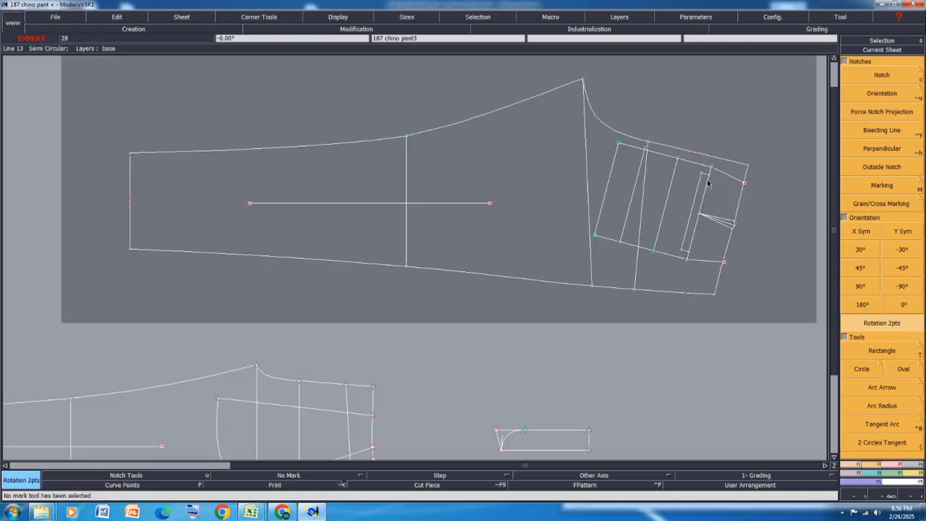
pyautogui.press('l')
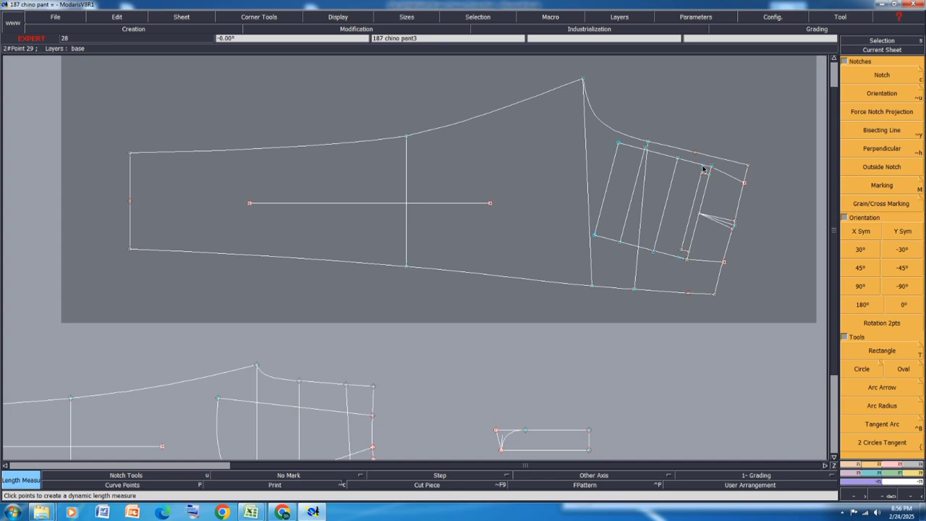
pyautogui.click(703, 166)
pyautogui.click(683, 264)
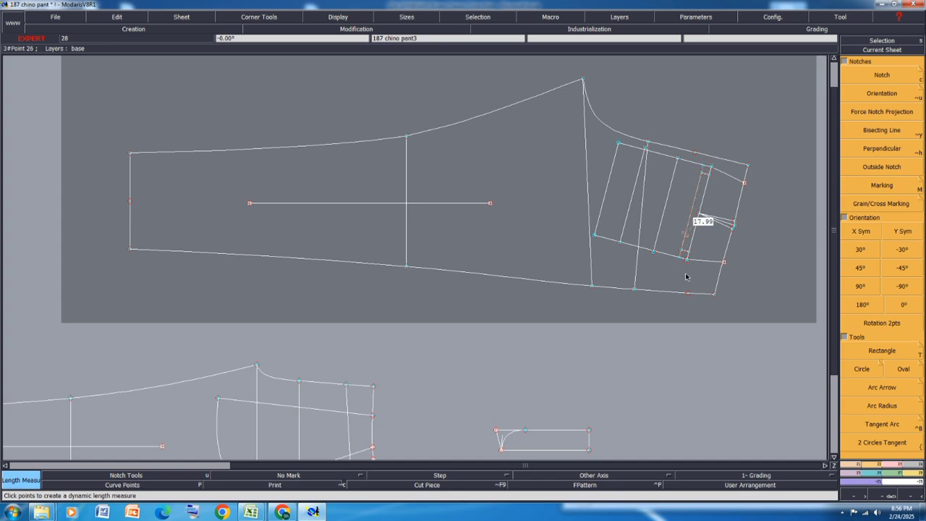
pyautogui.hotkey('ctrl', 'z')
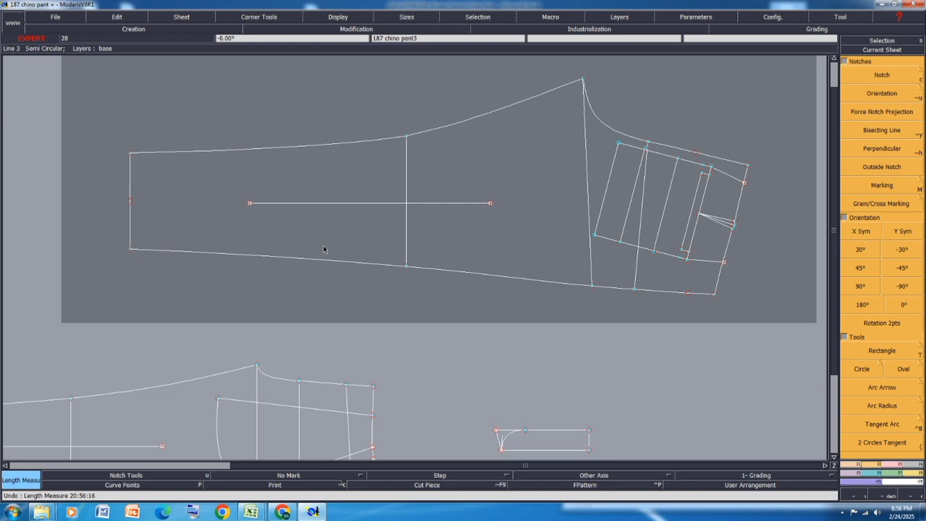
pyautogui.hotkey('ctrl', 's')
pyautogui.click(408, 311)
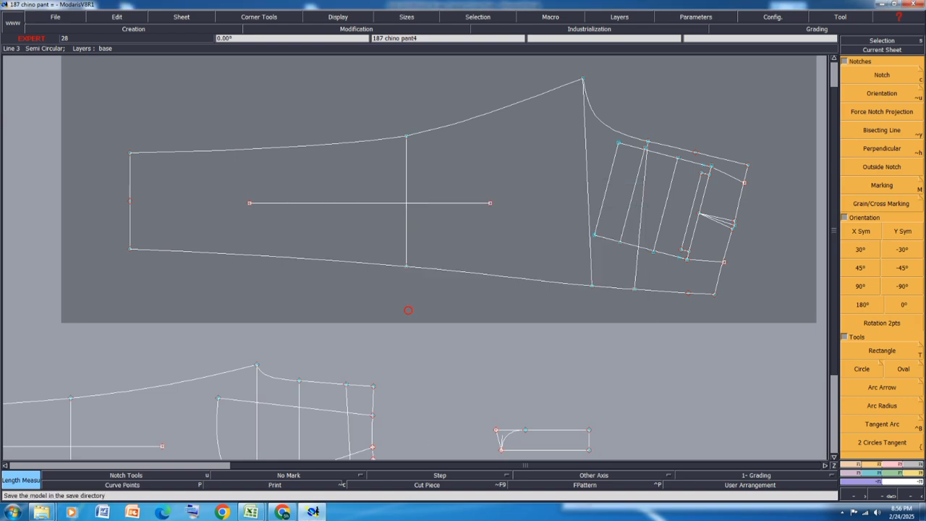
# Step: Switch to the Excel measurement chart, fill the hem depth row yellow, and return to Modaris
pyautogui.moveTo(250, 512)
pyautogui.click(304, 463)
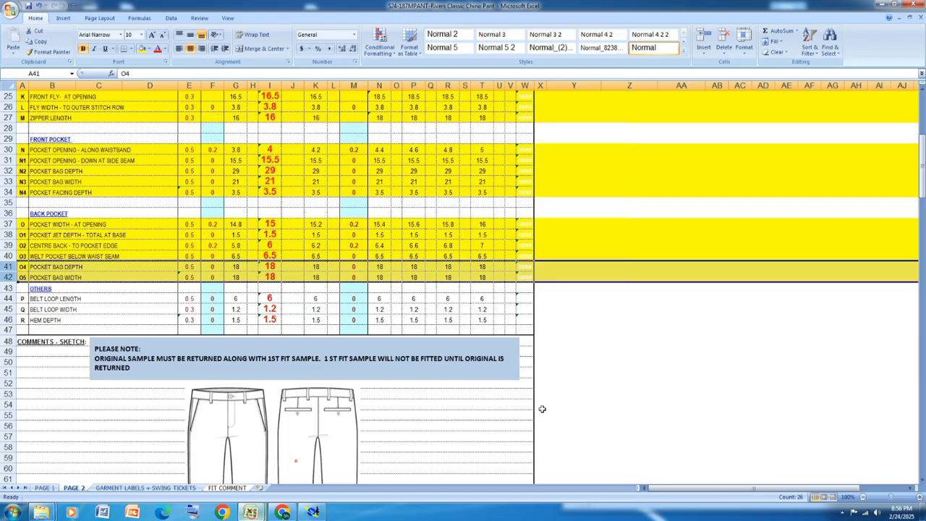
pyautogui.click(11, 299)
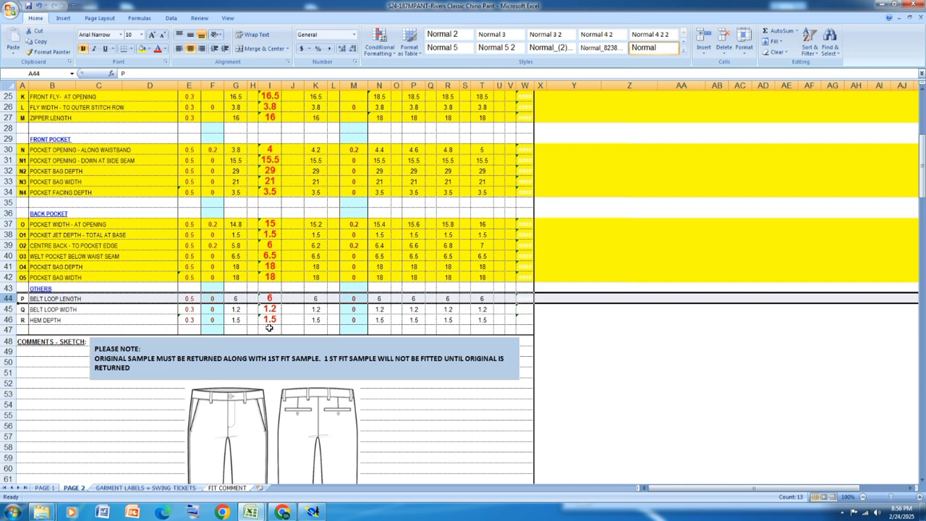
pyautogui.click(10, 320)
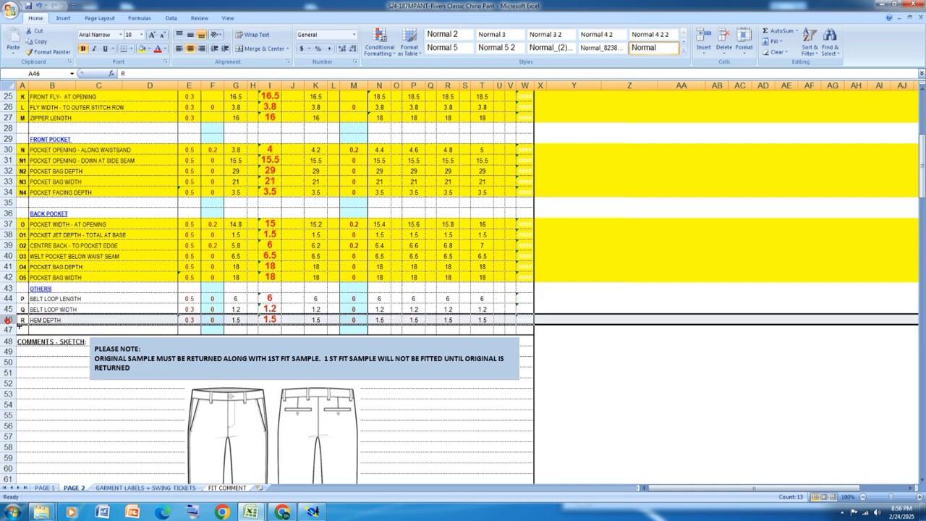
pyautogui.click(143, 50)
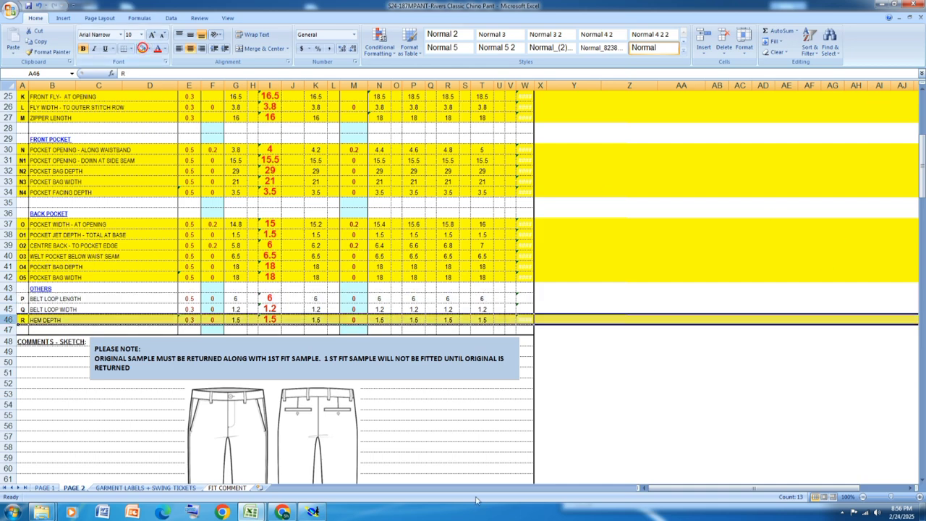
pyautogui.click(313, 512)
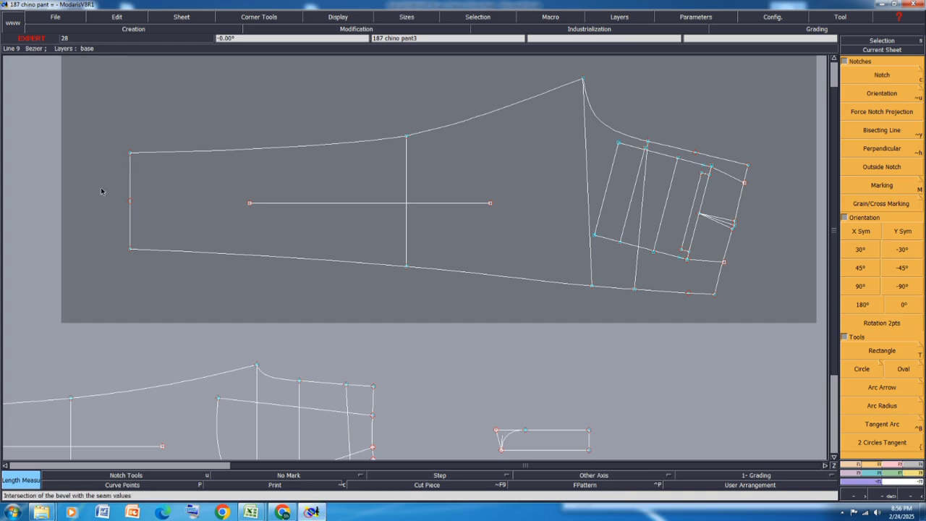
# Step: Create a parallel of the chino back's hem line 1.5 cm inside the leg
pyautogui.click(852, 474)
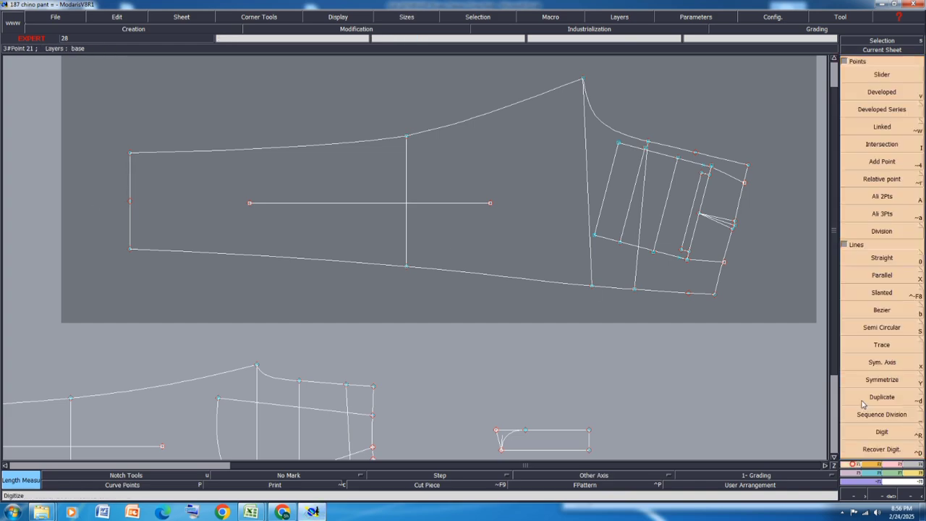
pyautogui.click(894, 275)
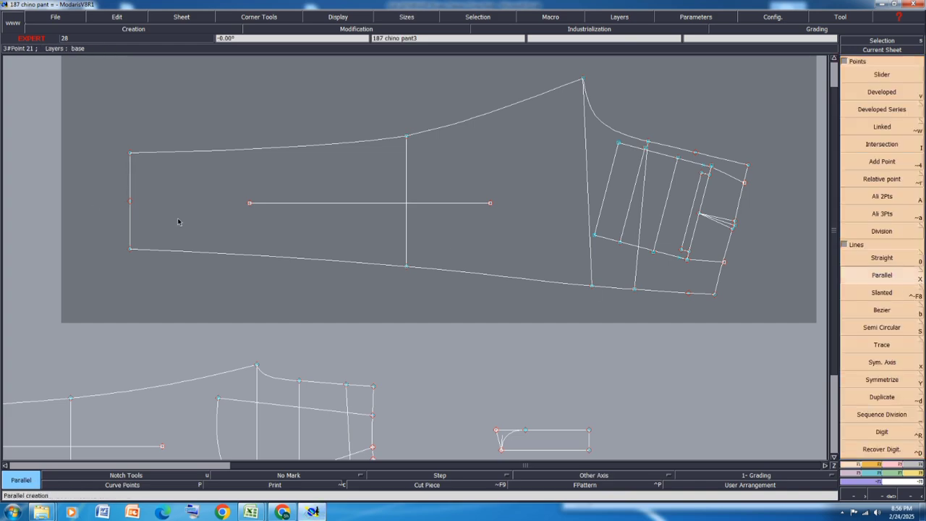
pyautogui.click(131, 228)
pyautogui.press('Down')
pyautogui.write('1')
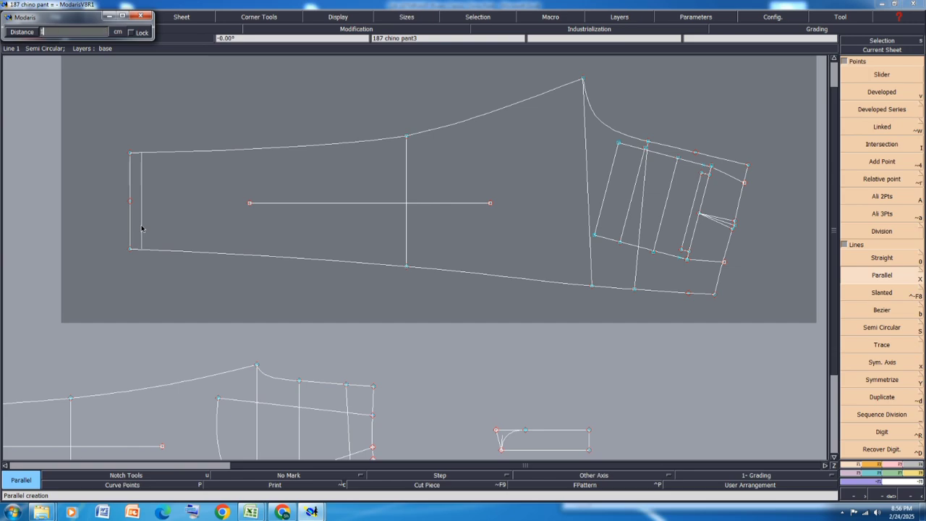
pyautogui.press('Return')
# Step: Create a parallel of the chino front's hem line 1.5 cm inside the leg and save the model
pyautogui.scroll(-1, 142, 229)
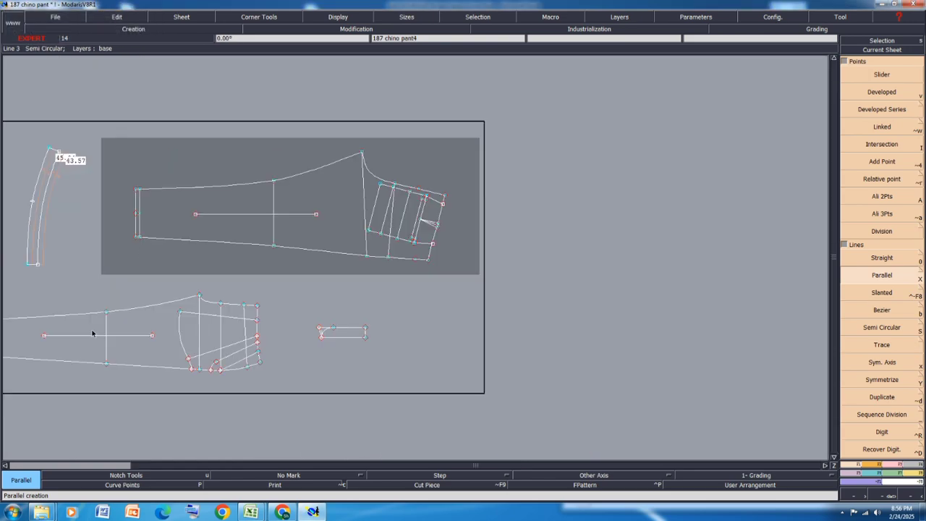
pyautogui.scroll(-1, 306, 262)
pyautogui.scroll(2, 145, 293)
pyautogui.click(145, 292)
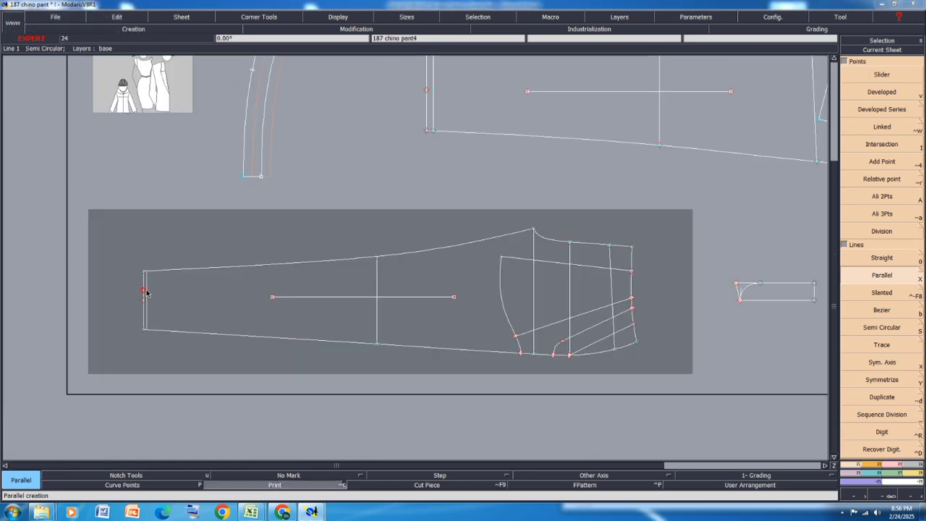
pyautogui.press('Down')
pyautogui.write('1')
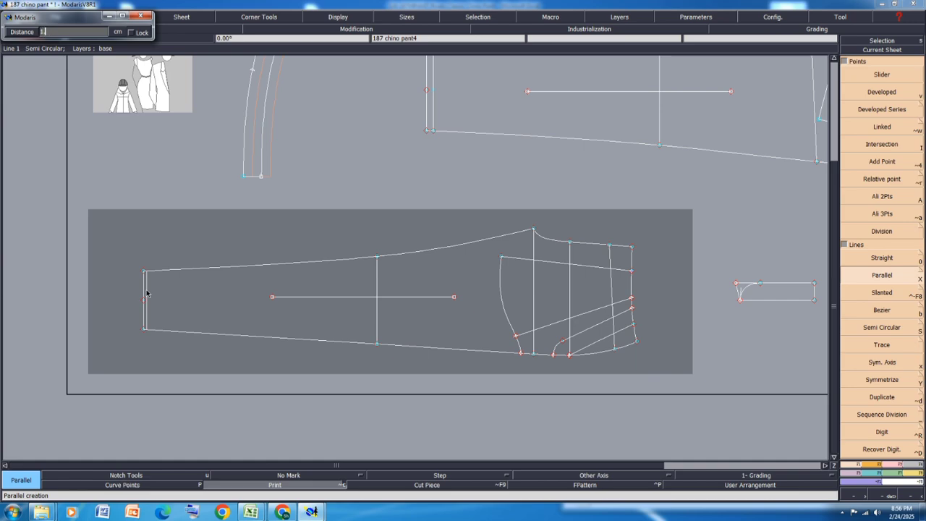
pyautogui.press('Return')
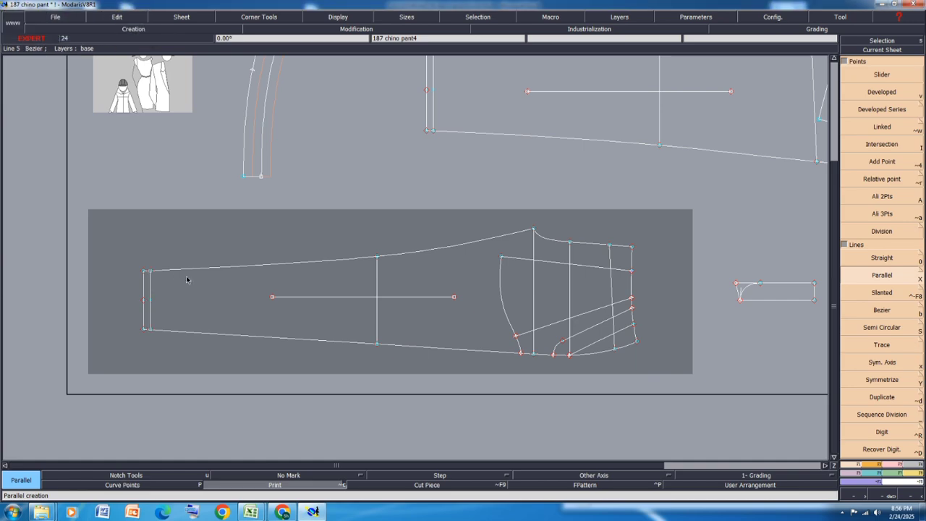
pyautogui.hotkey('ctrl', 's')
pyautogui.click(403, 307)
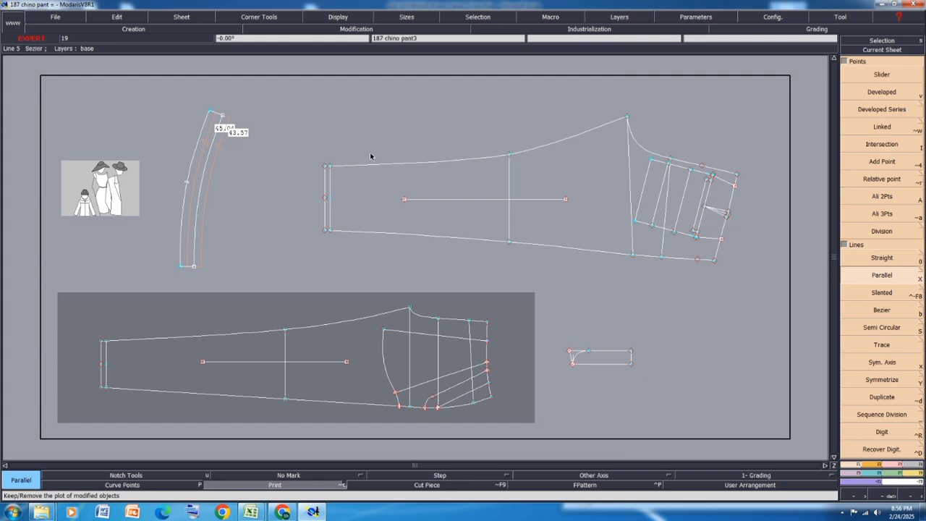
# Step: Select all sheets and display the nest of their graded sizes
pyautogui.hotkey('ctrl', 'a')
pyautogui.press('F9')
pyautogui.press('F10')
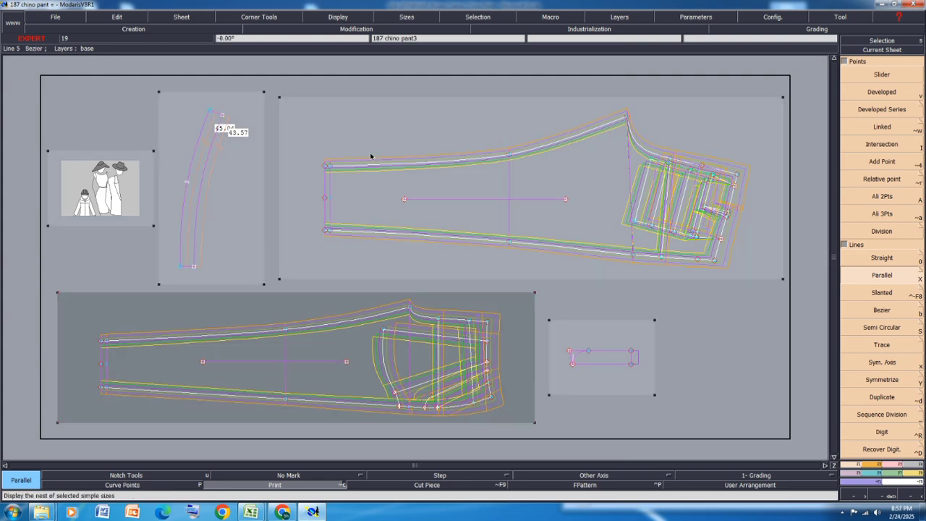
pyautogui.press('F12')
# Step: Create a new blank sheet in the model and rearrange all sheets on the desk
pyautogui.click(214, 205)
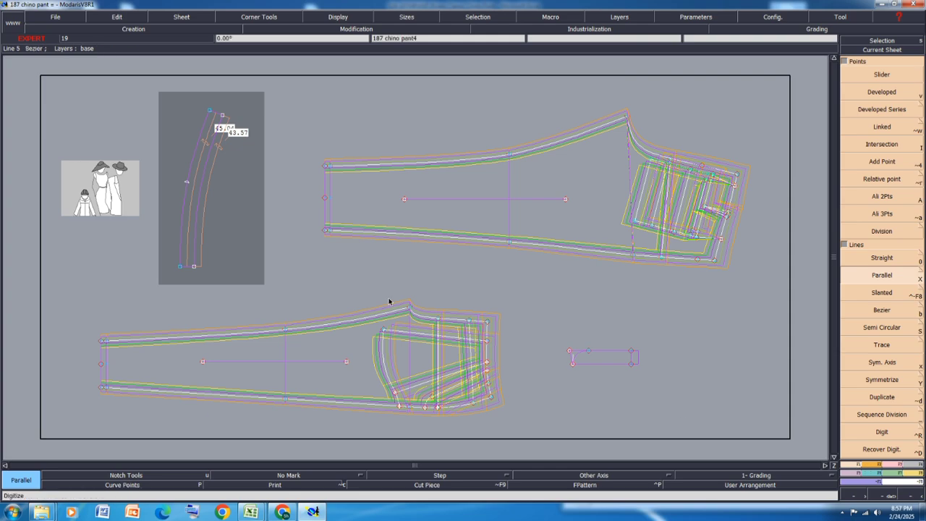
pyautogui.click(180, 17)
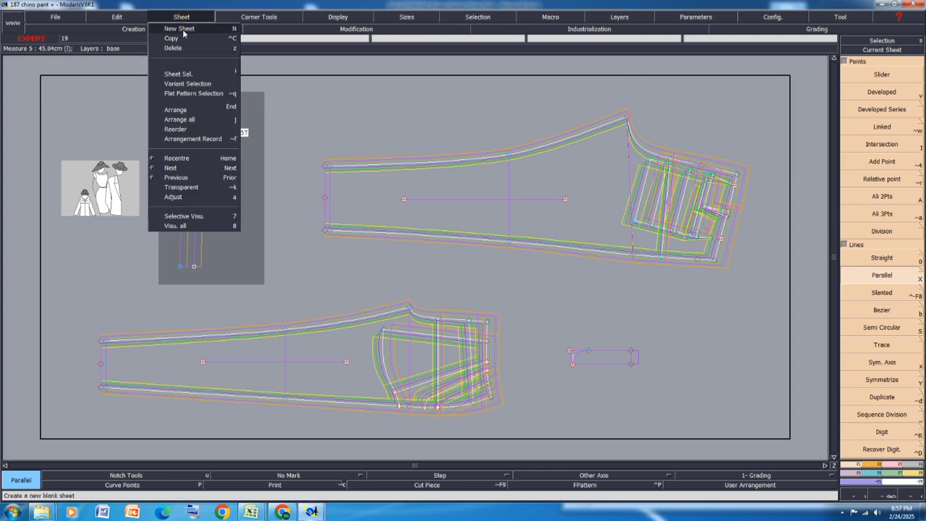
pyautogui.click(185, 29)
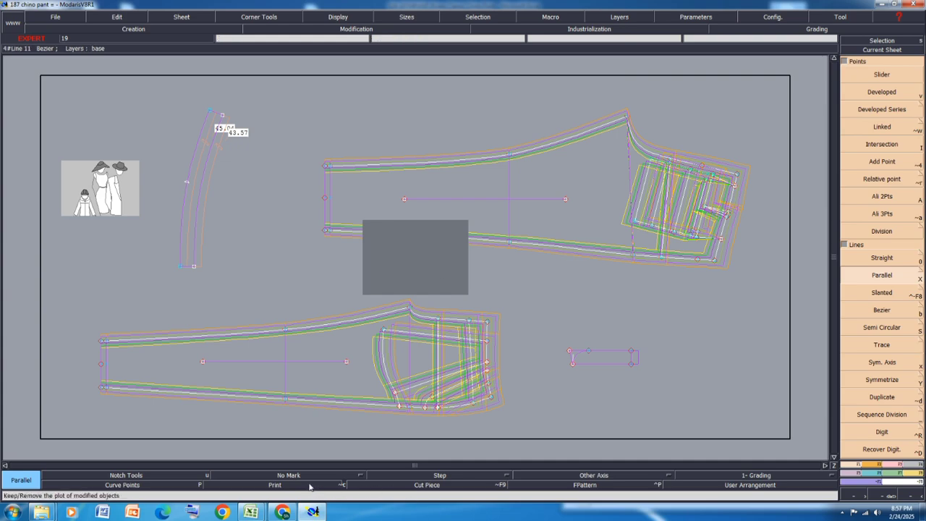
pyautogui.press('j')
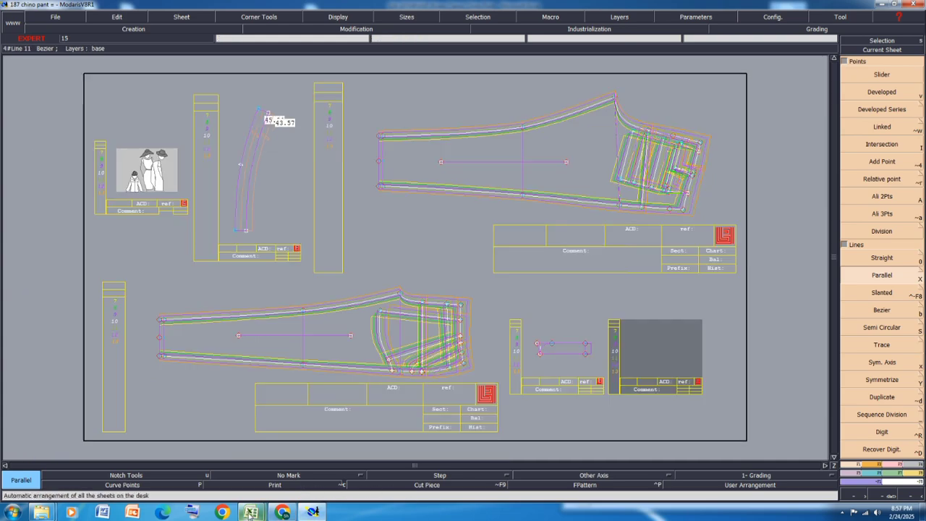
# Step: Switch to the Excel measurement chart to check the belt loop length and width, and return to Modaris
pyautogui.moveTo(249, 512)
pyautogui.click(304, 460)
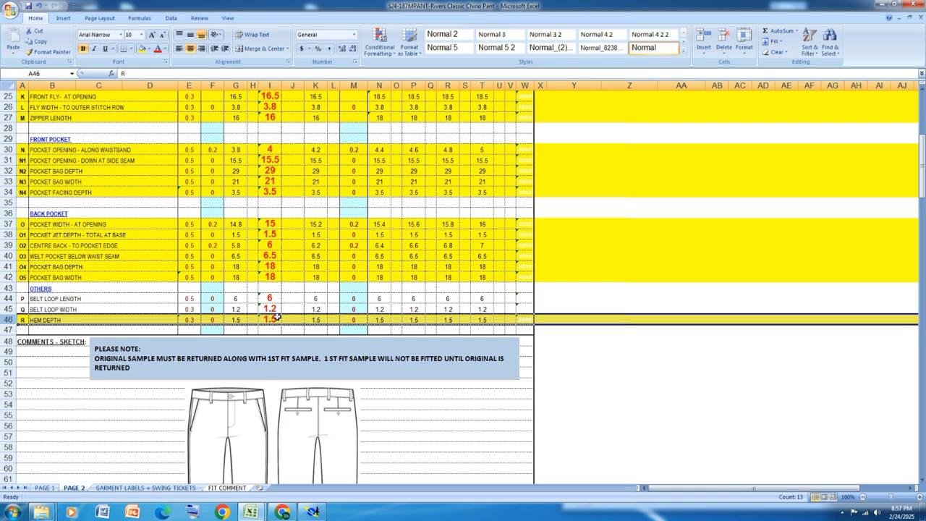
pyautogui.click(313, 512)
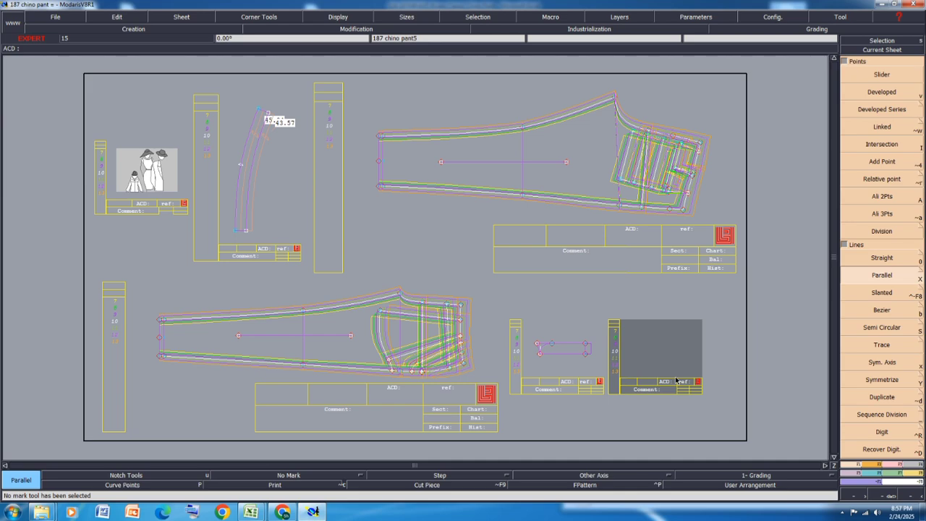
# Step: Draw a rectangle 72 cm wide and 2.5 cm high on the new sheet and save the model
pyautogui.press('e')
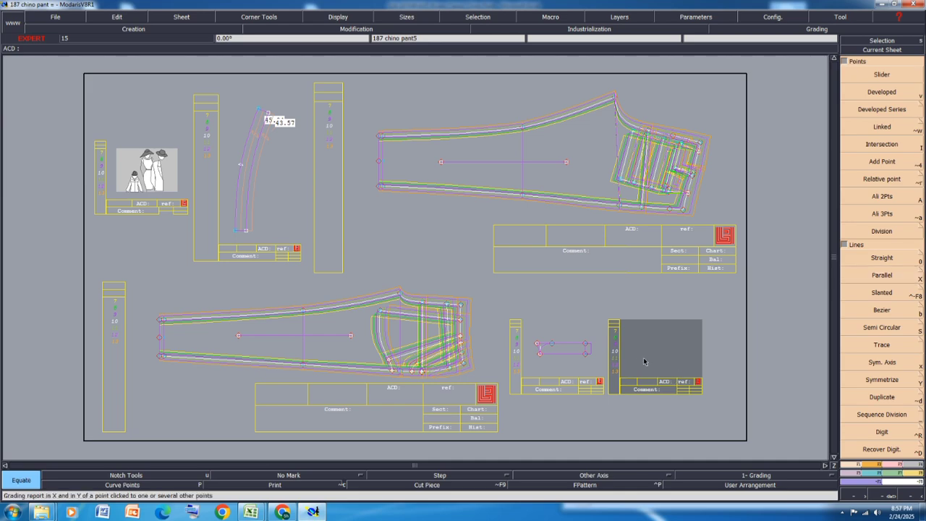
pyautogui.press('c')
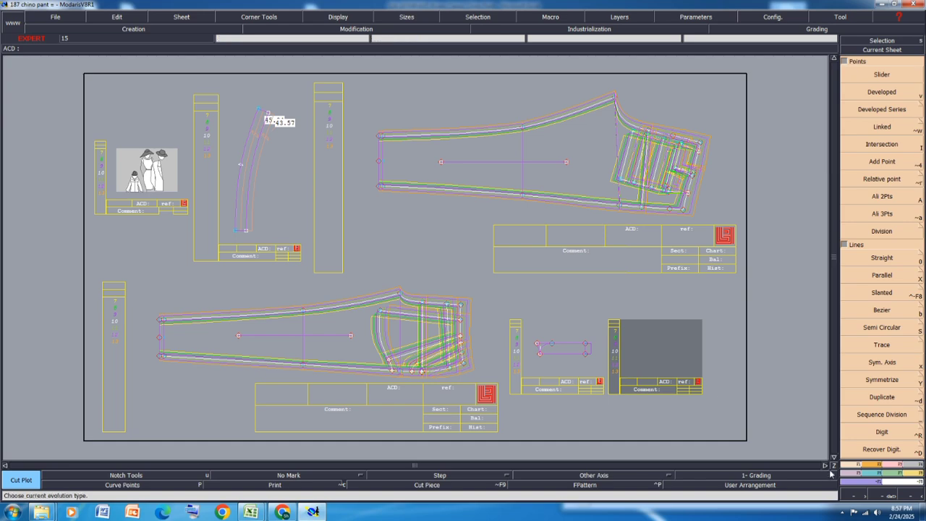
pyautogui.click(871, 464)
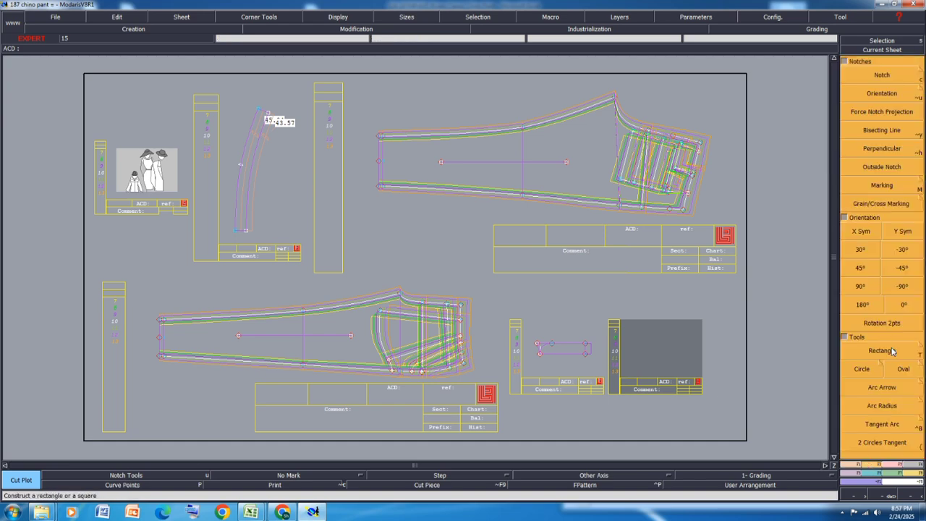
pyautogui.click(890, 350)
pyautogui.click(694, 335)
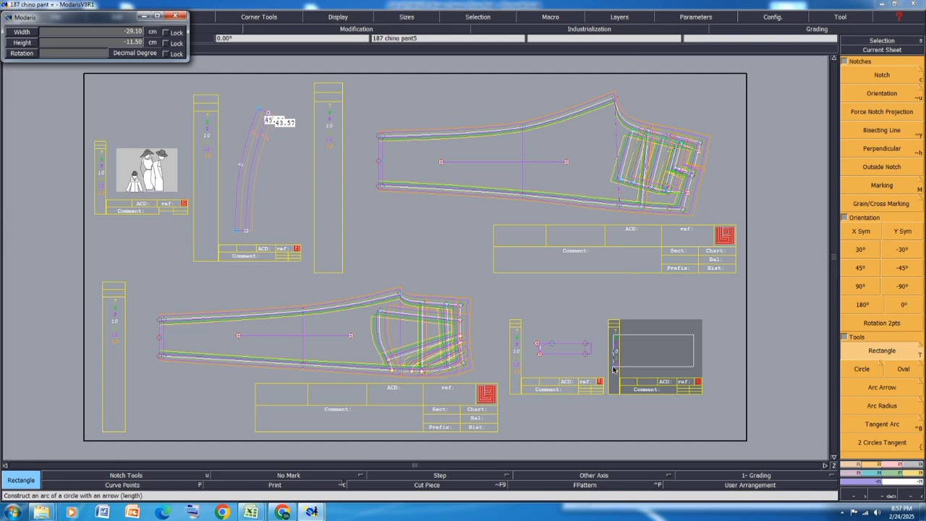
pyautogui.write('72')
pyautogui.press('Return')
pyautogui.write('2.5')
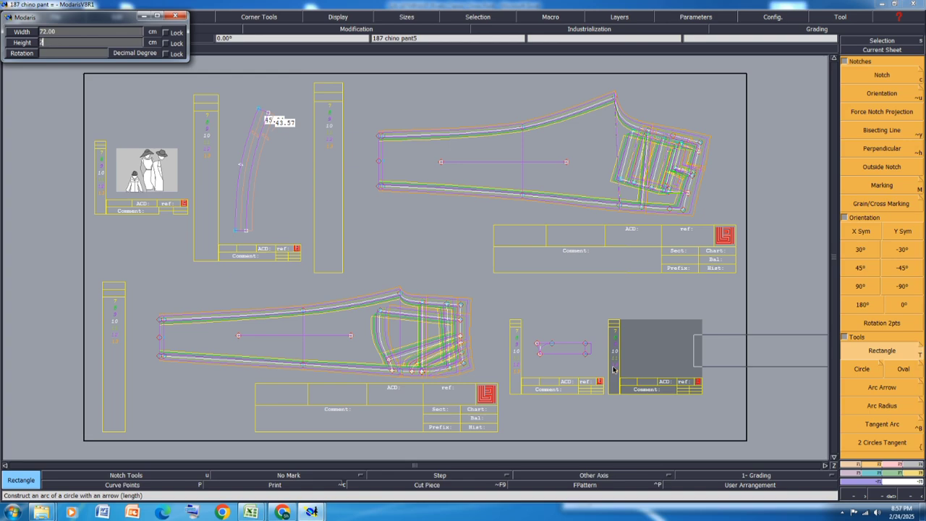
pyautogui.press('Return')
pyautogui.click(613, 369)
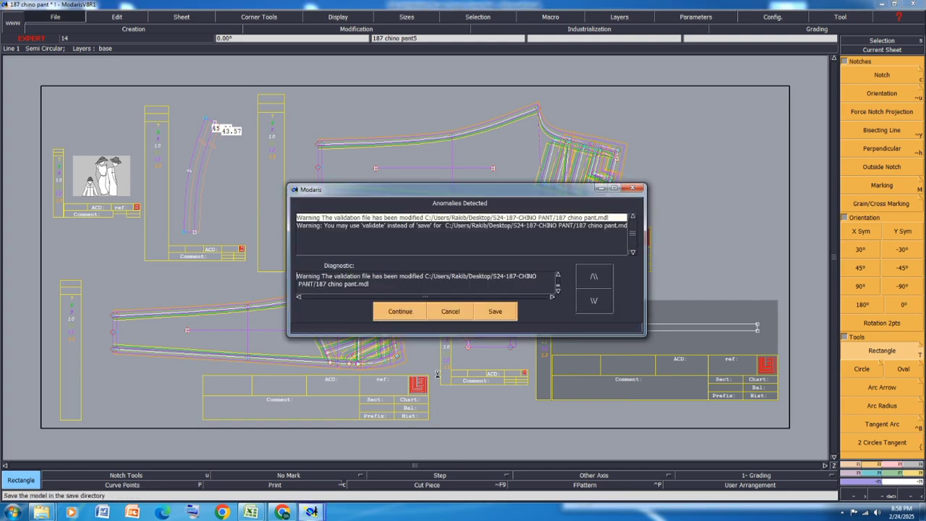
pyautogui.click(403, 308)
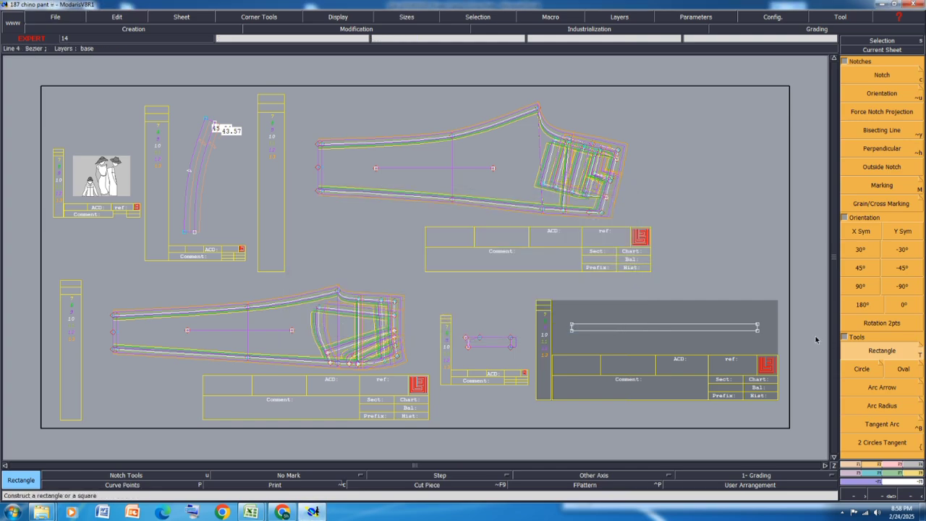
# Step: Pack the chino back's graded nest on its outseam waist corner and examine the sizes around the back pocket
pyautogui.click(881, 323)
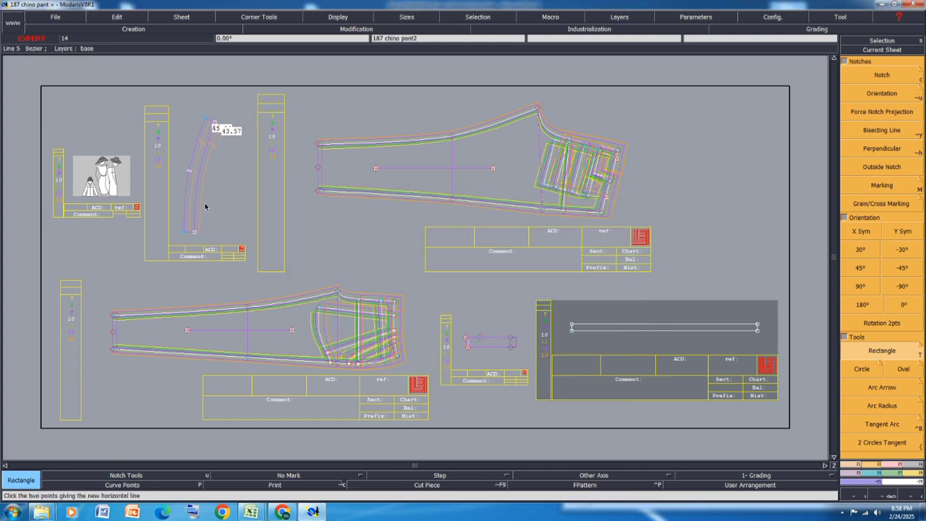
pyautogui.scroll(1, 209, 116)
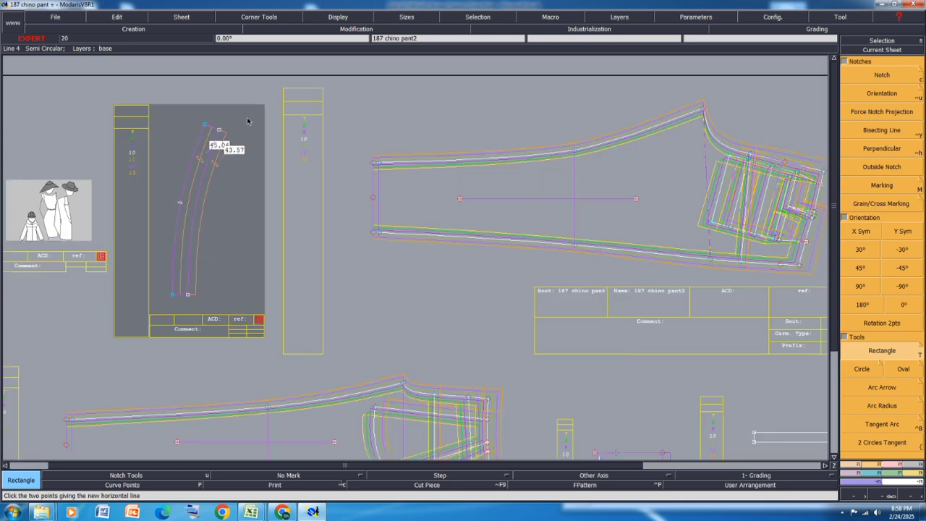
pyautogui.scroll(-2, 247, 121)
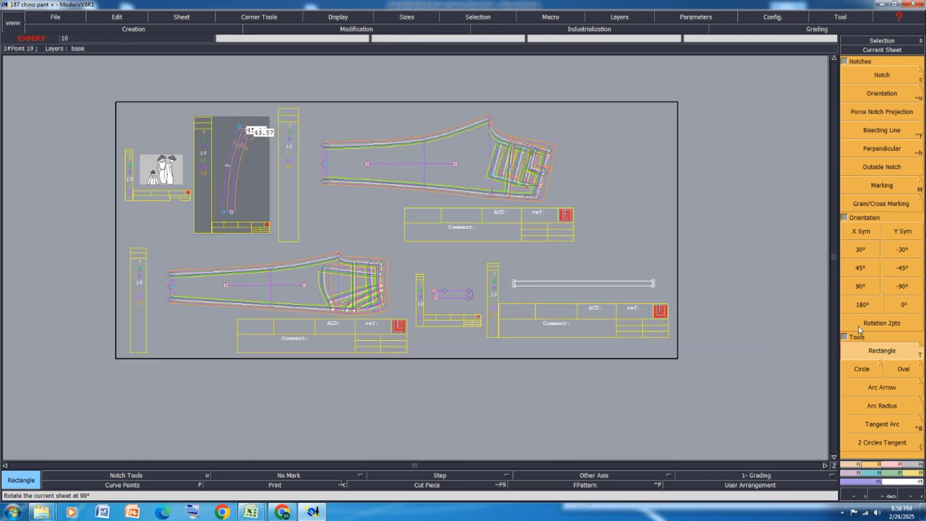
pyautogui.click(871, 473)
pyautogui.click(880, 131)
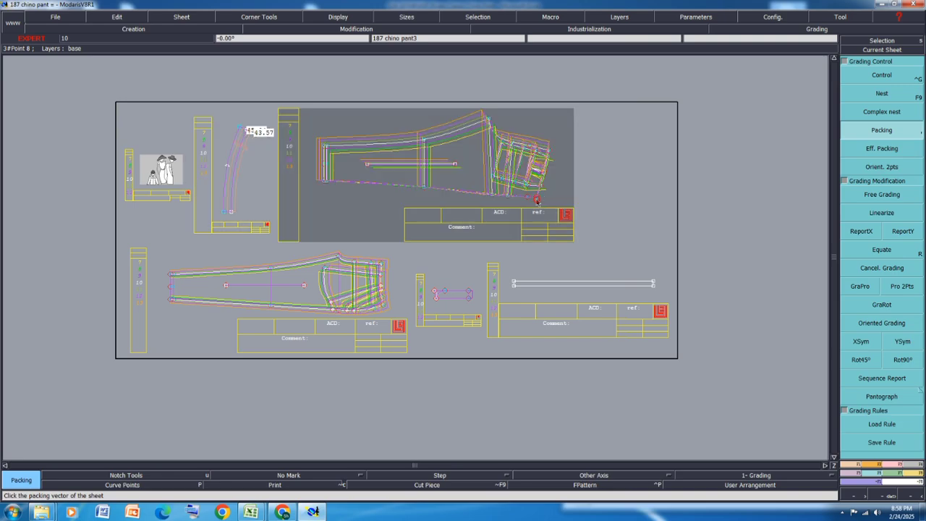
pyautogui.scroll(5, 499, 215)
pyautogui.scroll(-6, 480, 273)
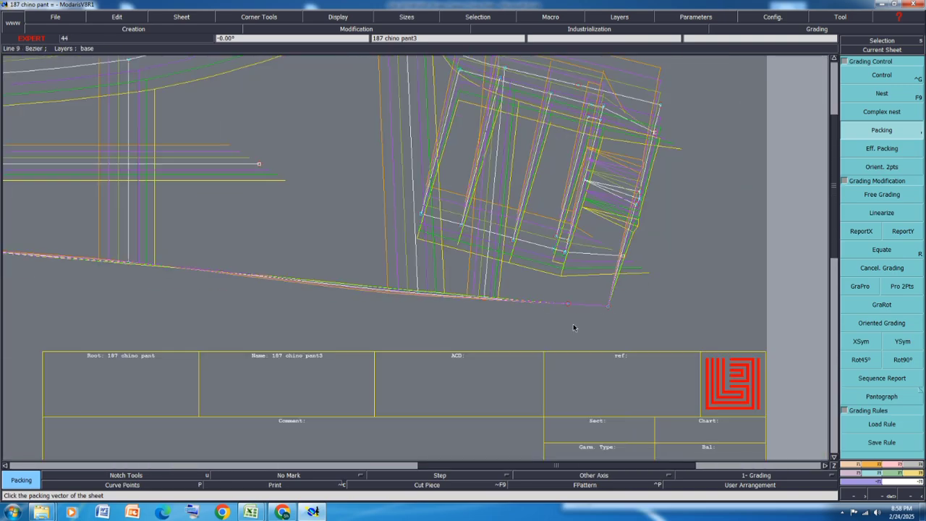
pyautogui.scroll(5, 634, 229)
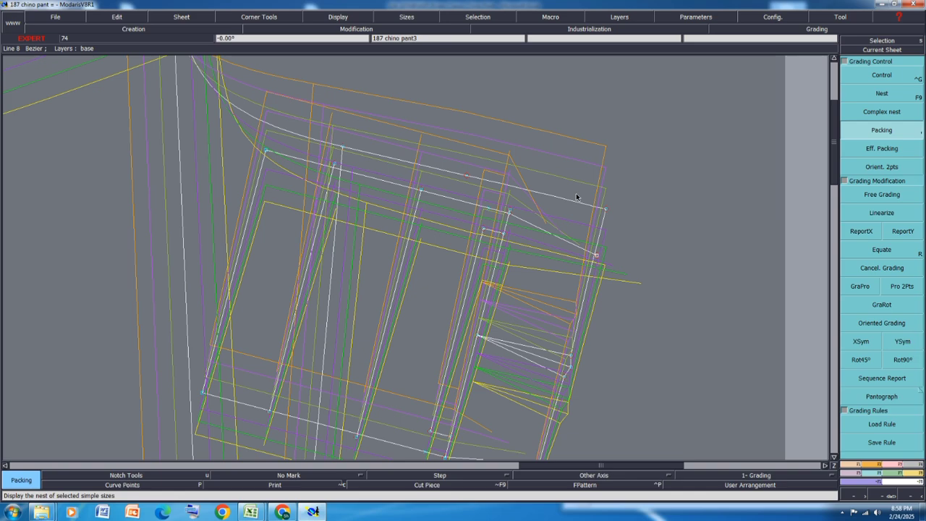
pyautogui.scroll(-3, 577, 196)
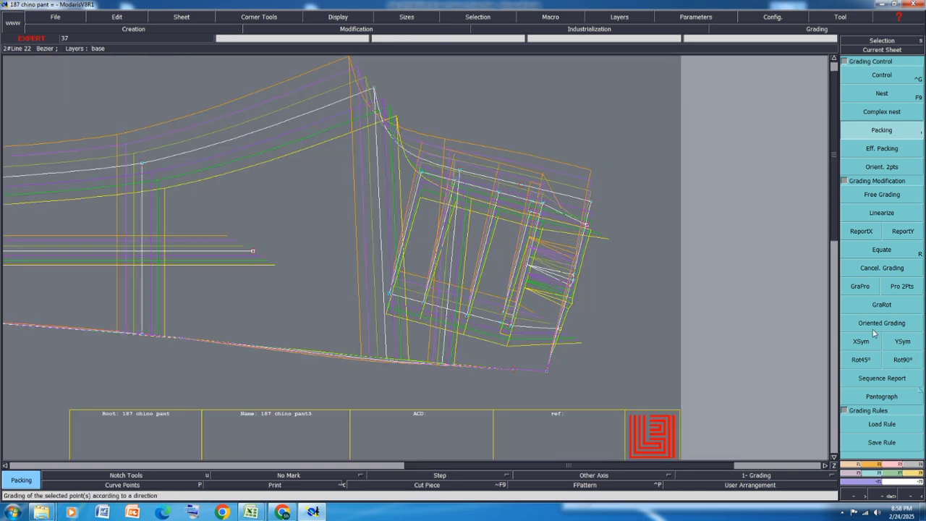
# Step: Report the Y and X grading onto the waist-side end points of the chino back's two outer pocket lines
pyautogui.click(905, 236)
pyautogui.scroll(3, 561, 285)
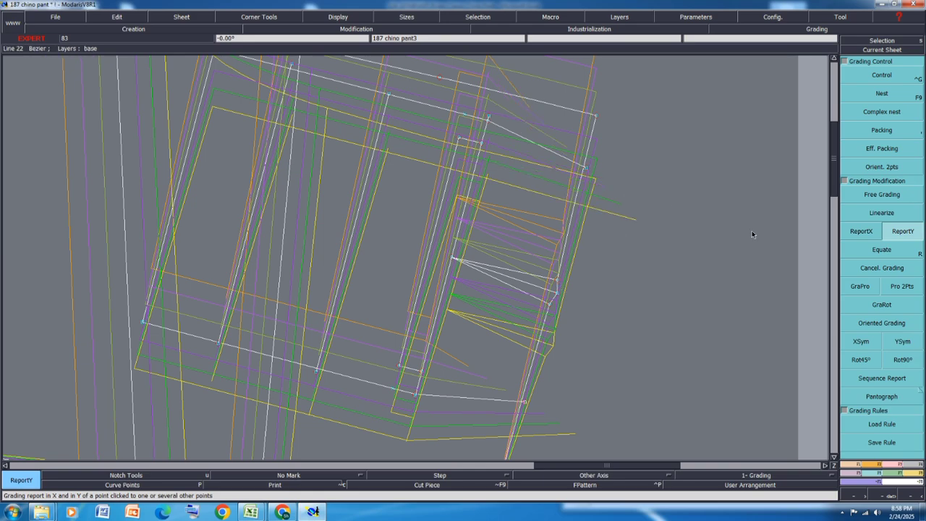
pyautogui.click(861, 231)
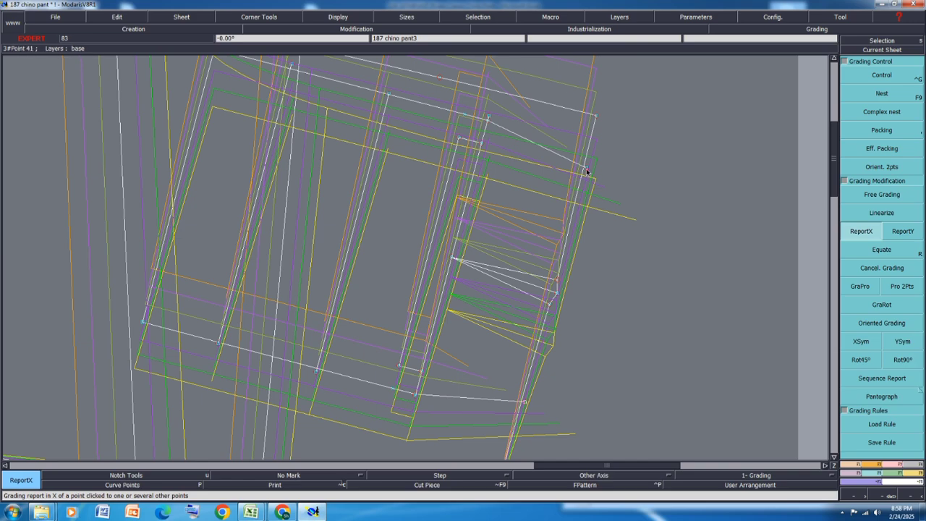
pyautogui.scroll(-3, 593, 176)
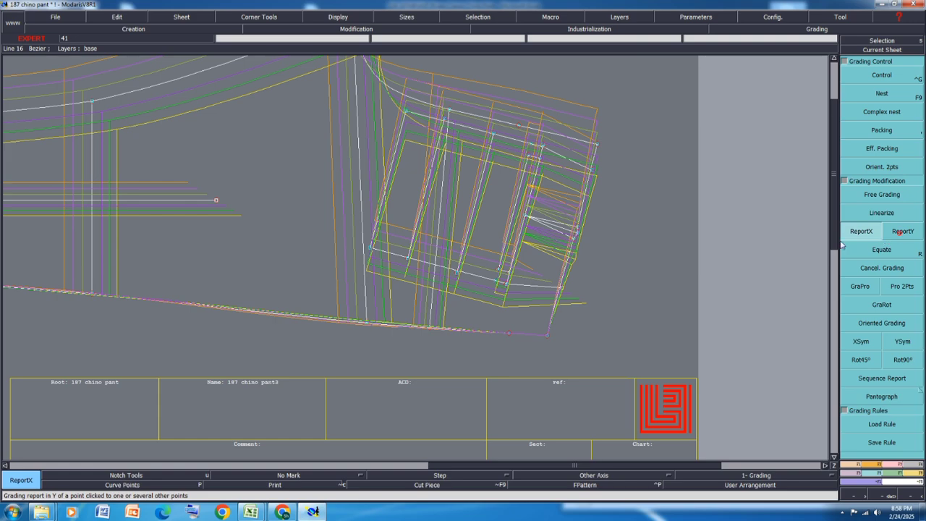
pyautogui.click(901, 233)
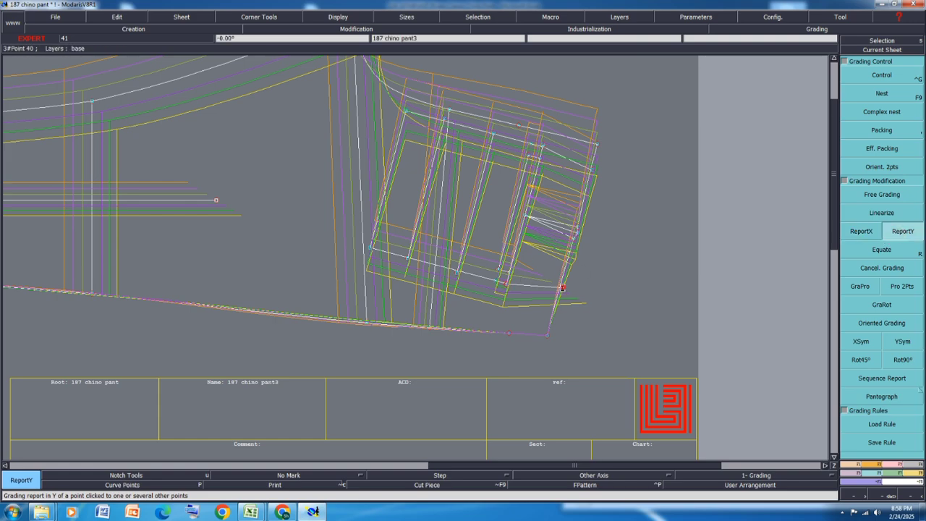
pyautogui.click(862, 232)
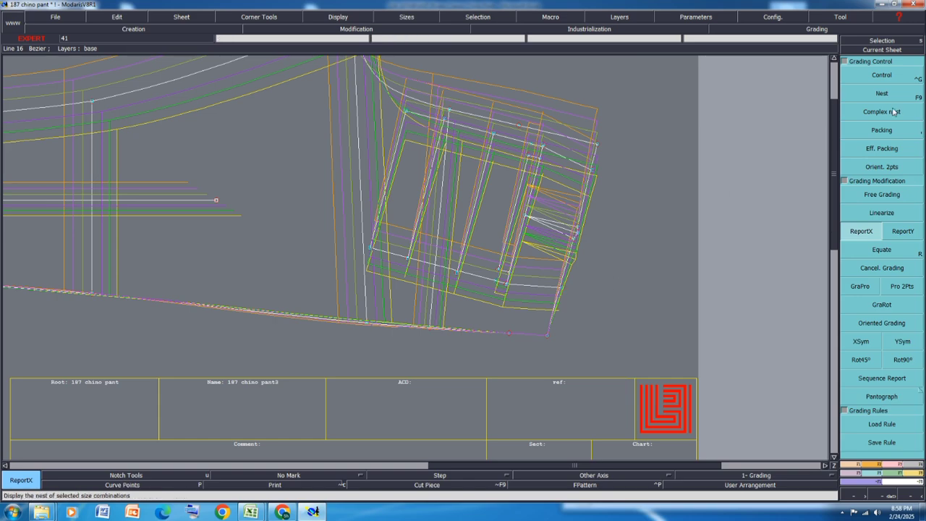
# Step: Release the packing of the chino back's nest and save the model
pyautogui.click(897, 129)
pyautogui.scroll(-1, 467, 228)
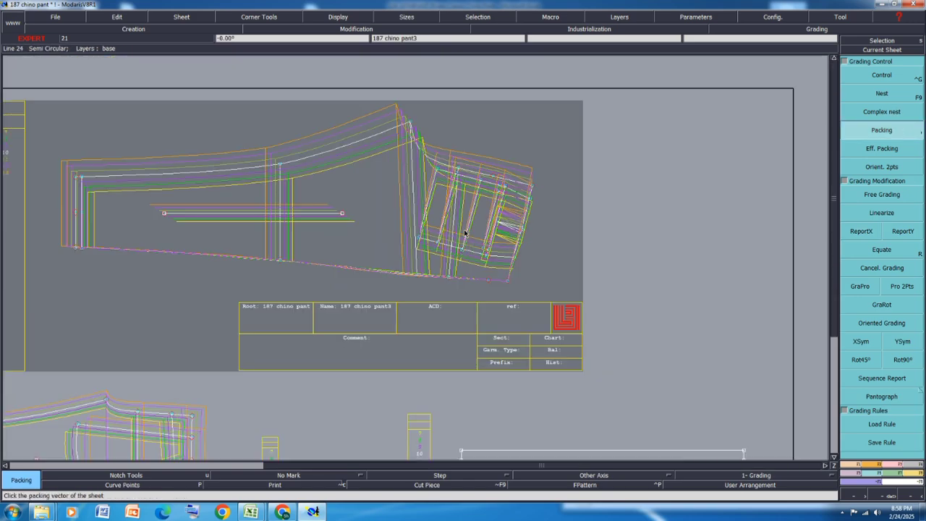
pyautogui.click(465, 225)
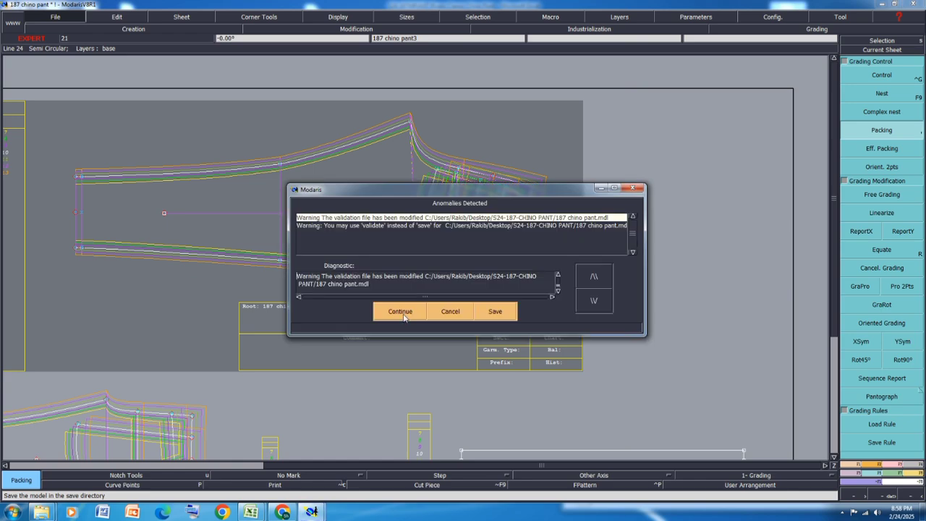
pyautogui.click(398, 305)
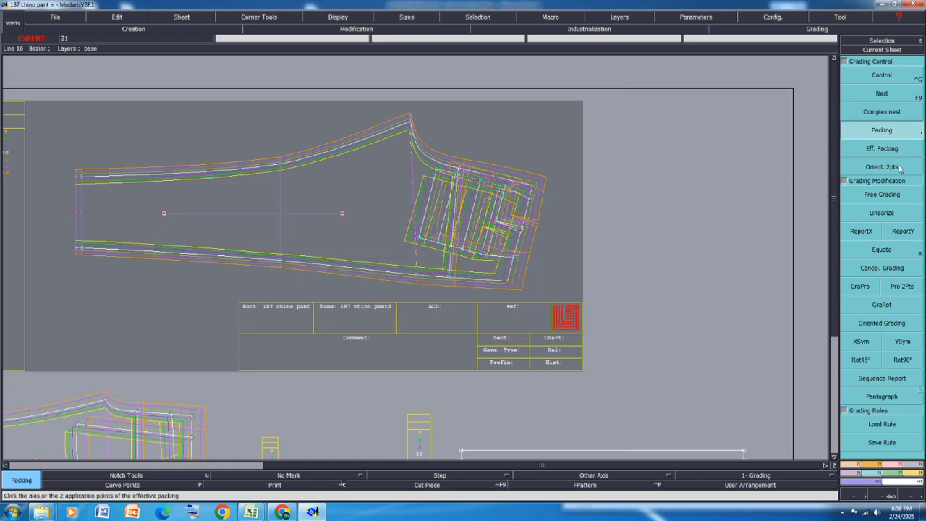
# Step: Pack the chino back's nest on the outseam waist corner and check the grading values of the centre-back waist point
pyautogui.click(509, 285)
pyautogui.click(900, 82)
pyautogui.scroll(2, 538, 212)
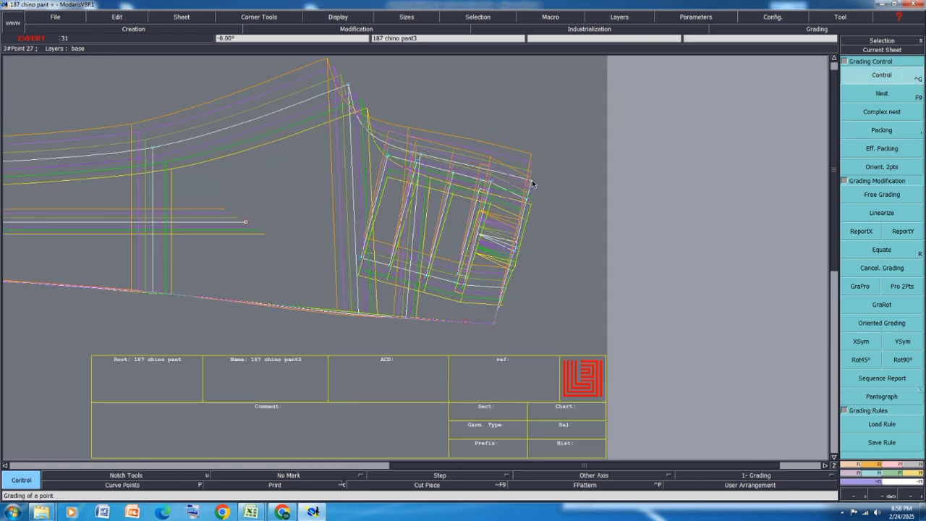
pyautogui.click(532, 184)
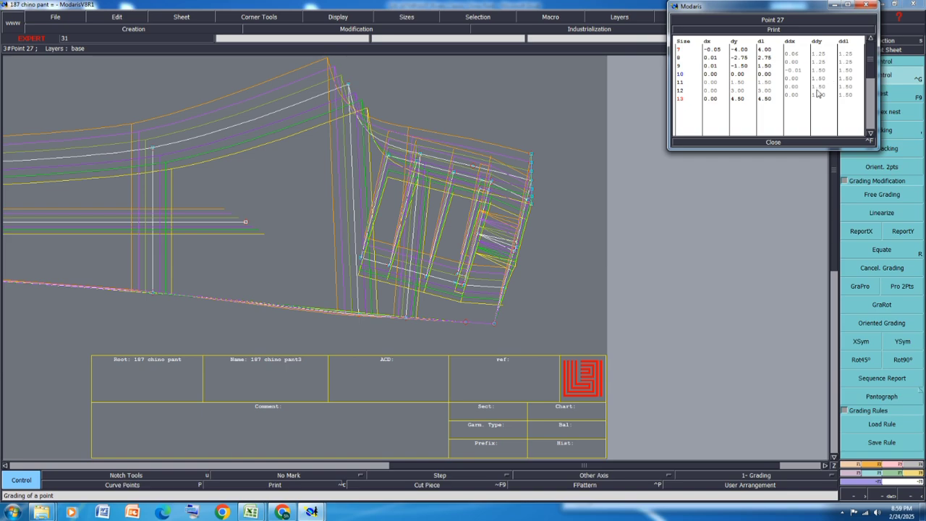
# Step: Try grading the mark on the waistband's outer edge with dl increments of -1.25 from size 7 to 9 and -1.50 up to size 13
pyautogui.scroll(-4, 387, 237)
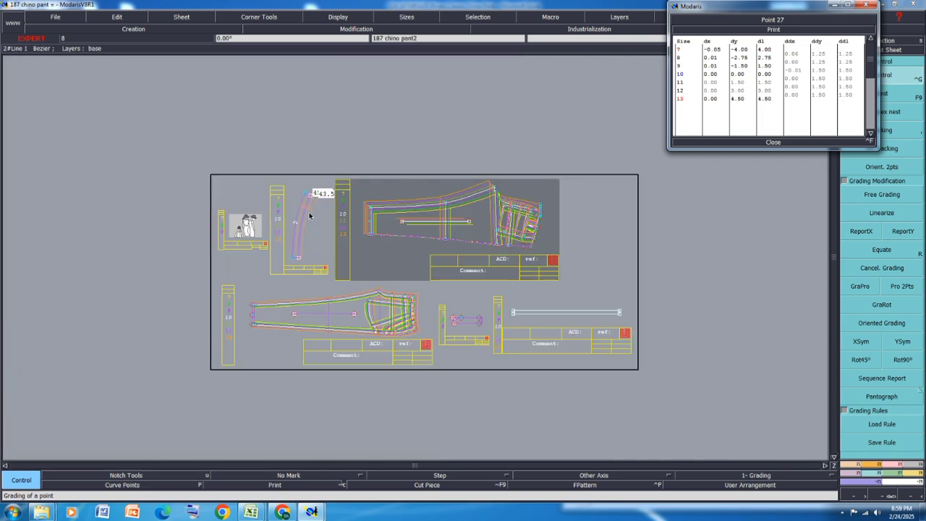
pyautogui.scroll(3, 309, 216)
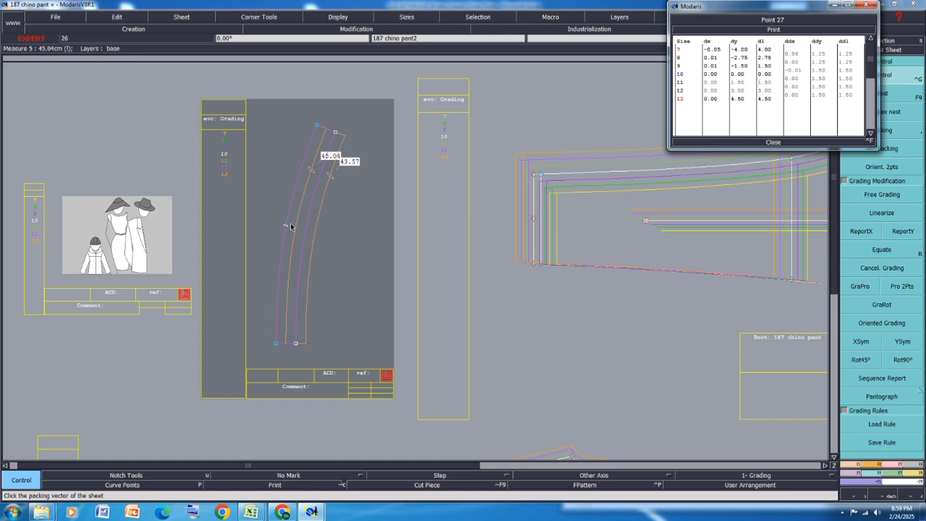
pyautogui.click(290, 227)
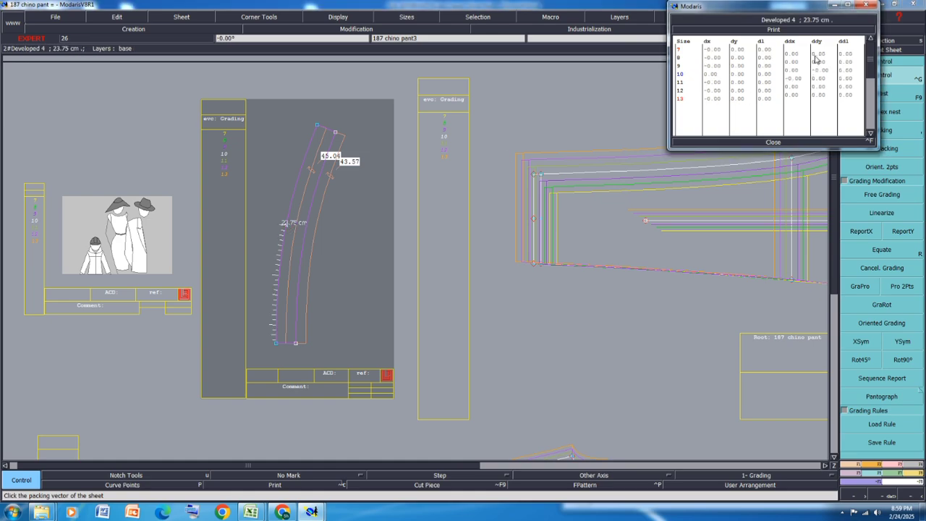
pyautogui.moveTo(820, 54); pyautogui.dragTo(823, 64)
pyautogui.click(823, 65)
pyautogui.moveTo(844, 54); pyautogui.dragTo(849, 66)
pyautogui.write('1.25')
pyautogui.press('Return')
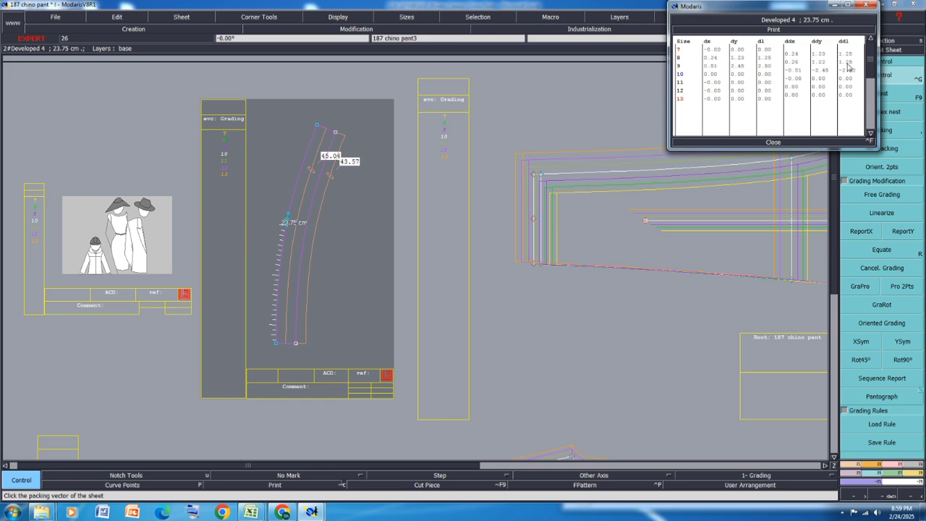
pyautogui.moveTo(849, 67); pyautogui.dragTo(848, 56)
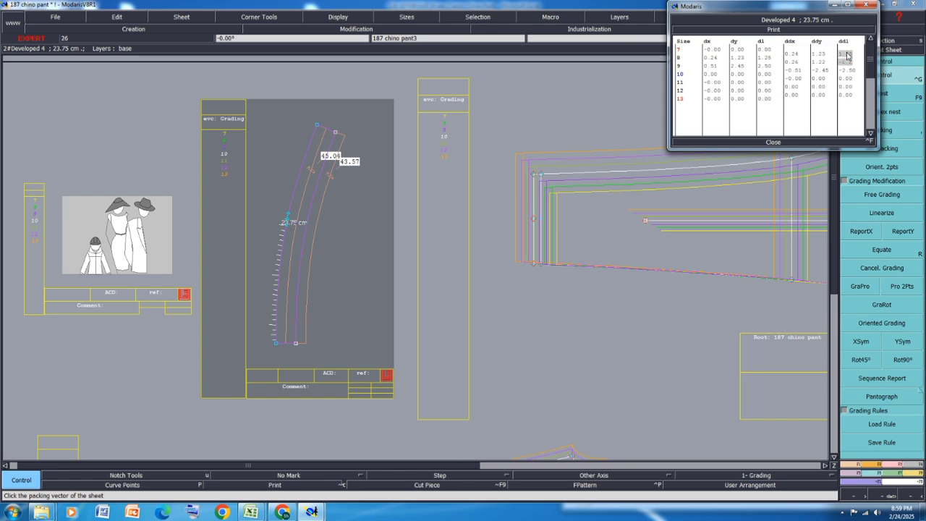
pyautogui.press('Return')
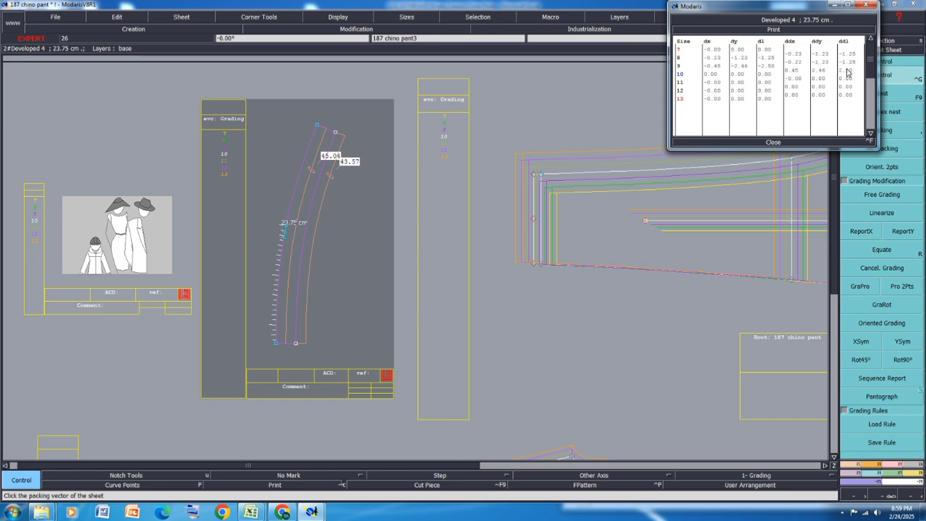
pyautogui.moveTo(847, 71); pyautogui.dragTo(849, 100)
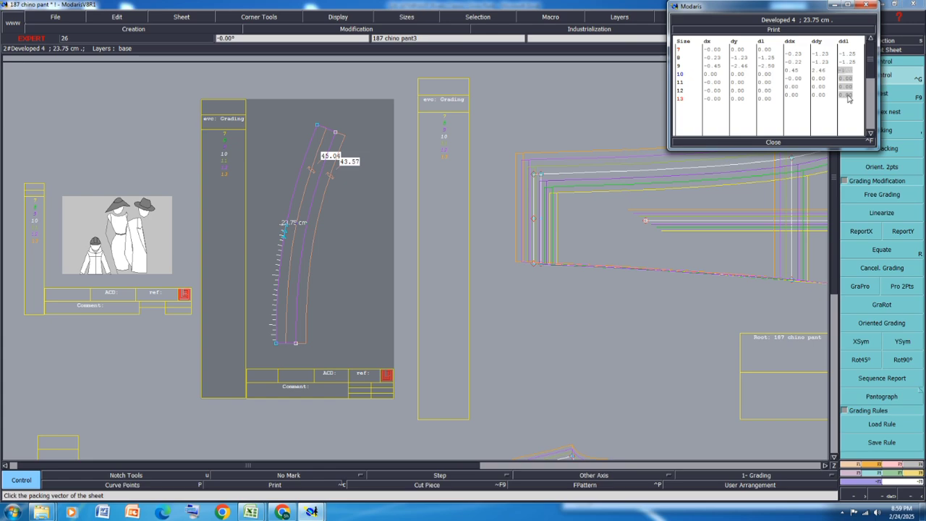
pyautogui.press('Return')
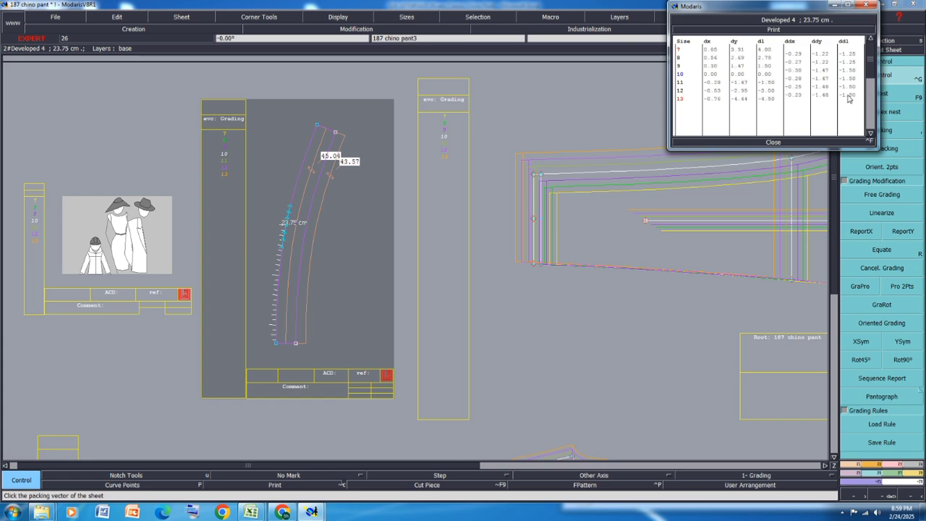
pyautogui.click(775, 142)
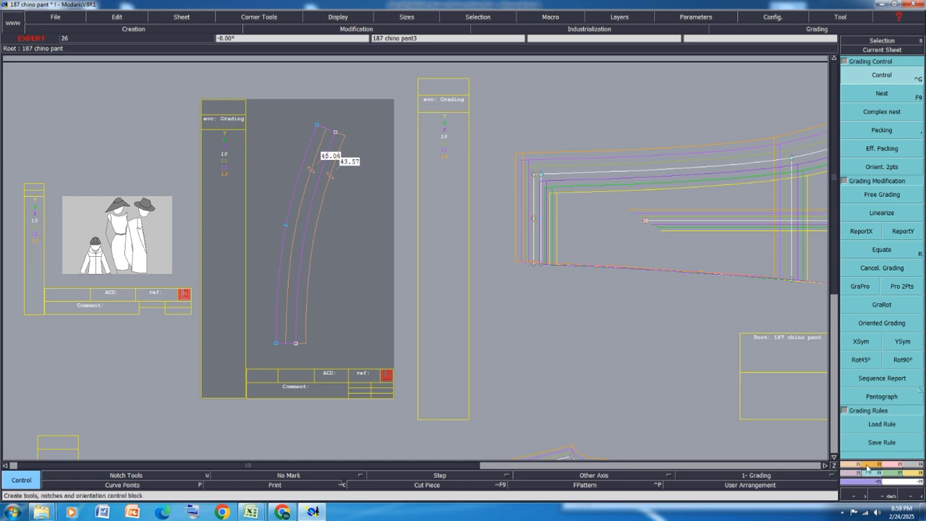
# Step: Add a notch at the waistband's outer-edge mark and set its dl increments to 1.25 from size 7 to 9 and 1.50 up to size 13
pyautogui.press('u')
pyautogui.click(896, 76)
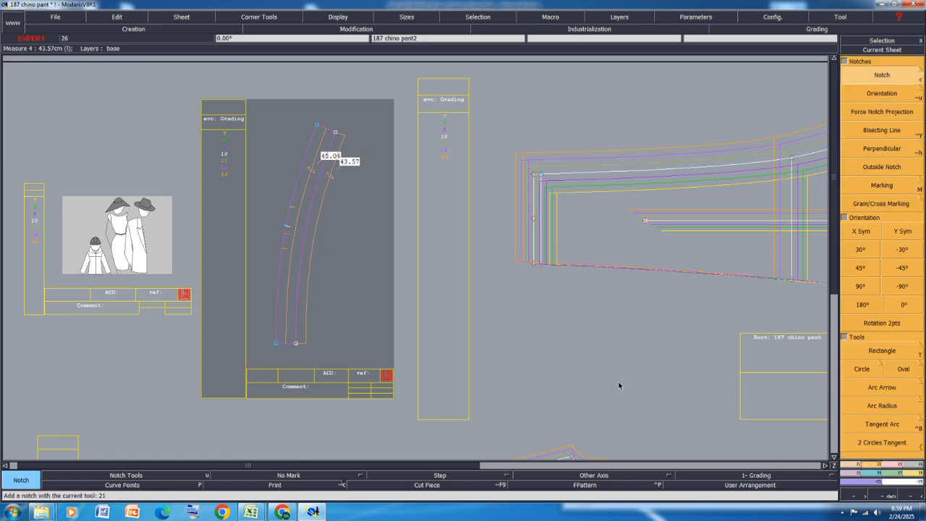
pyautogui.click(817, 28)
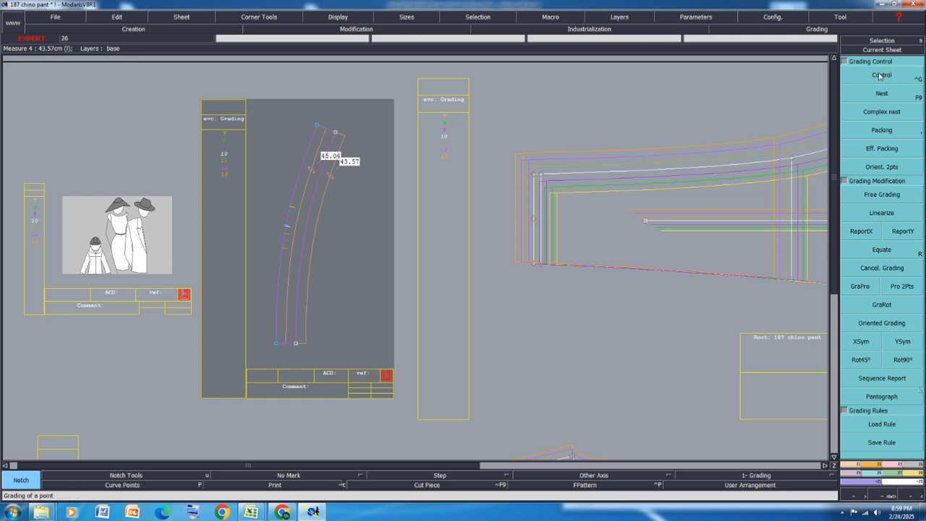
pyautogui.click(881, 76)
pyautogui.click(330, 230)
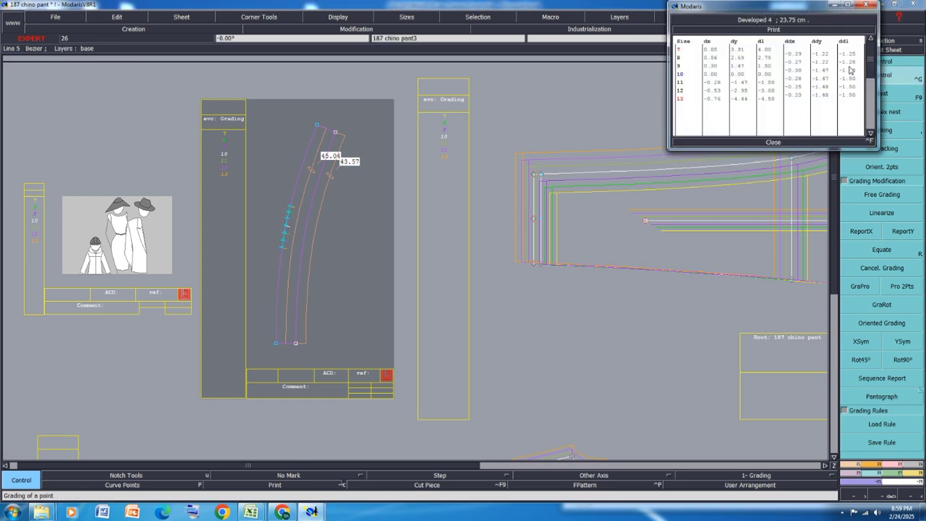
pyautogui.moveTo(854, 55); pyautogui.dragTo(854, 65)
pyautogui.write('1.25')
pyautogui.press('Return')
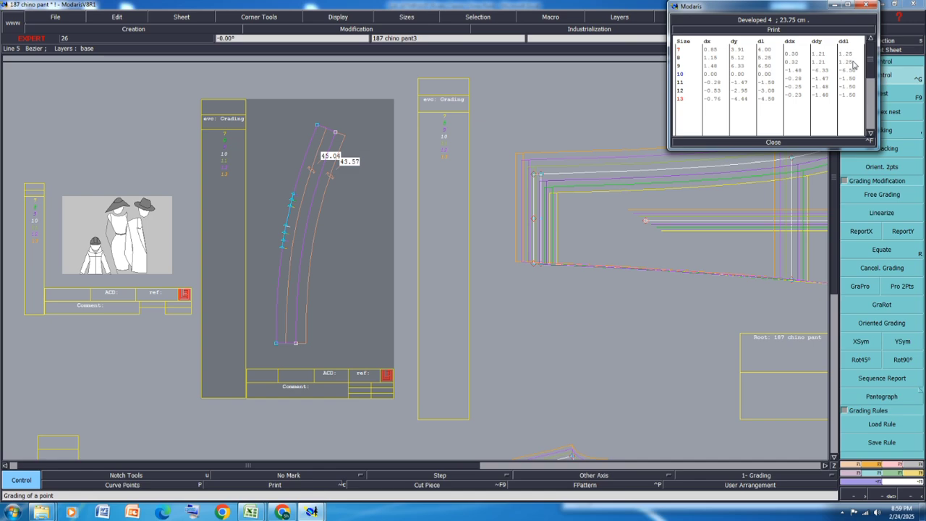
pyautogui.moveTo(852, 68); pyautogui.dragTo(851, 97)
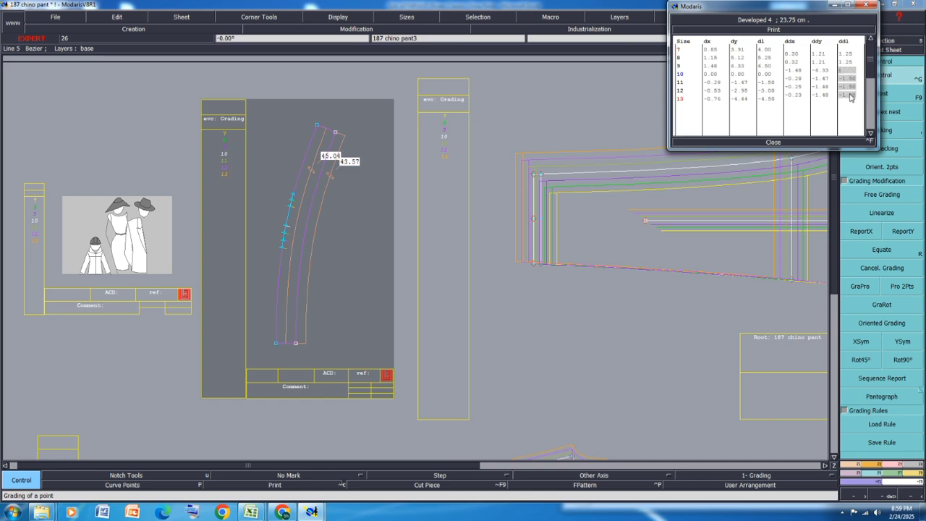
pyautogui.press('Return')
pyautogui.click(741, 144)
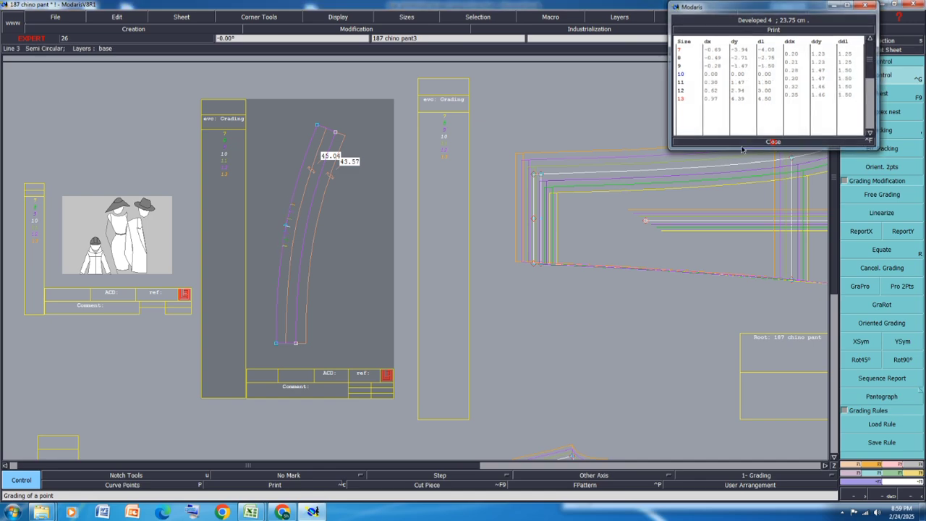
# Step: Pack the waistband's nest on the notch and reverse the Y grading of its upper outer corner to positive increments for all sizes
pyautogui.scroll(2, 556, 154)
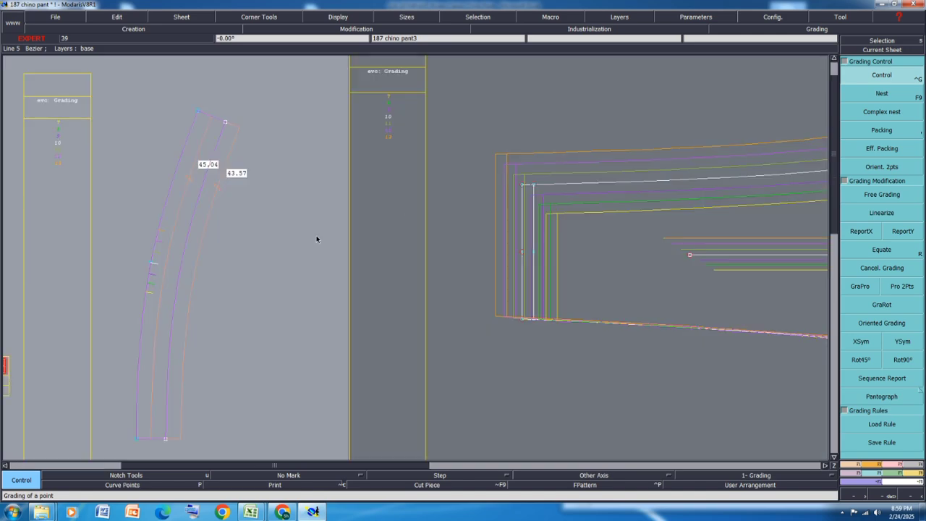
pyautogui.click(882, 130)
pyautogui.click(154, 263)
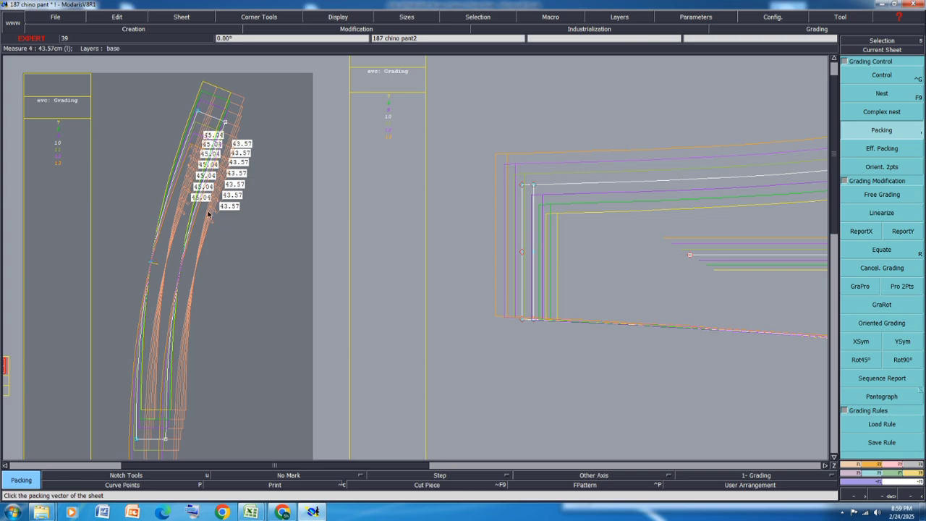
pyautogui.hotkey('ctrl', 'g')
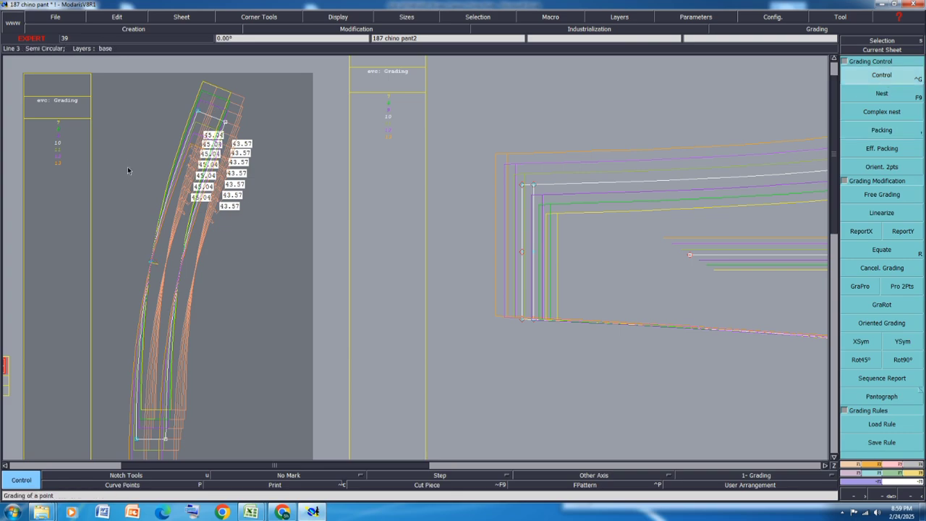
pyautogui.click(200, 114)
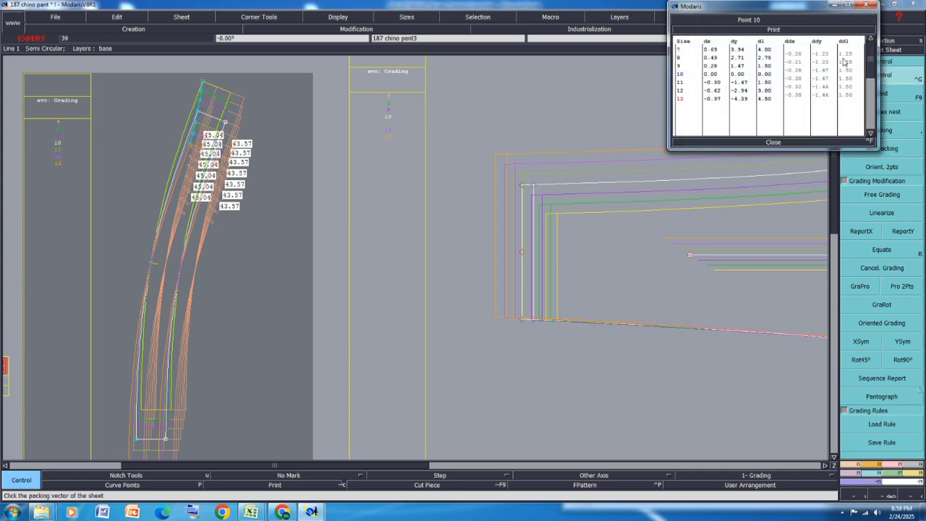
pyautogui.moveTo(826, 53); pyautogui.dragTo(828, 64)
pyautogui.write('1')
pyautogui.press('Return')
pyautogui.moveTo(826, 70); pyautogui.dragTo(825, 97)
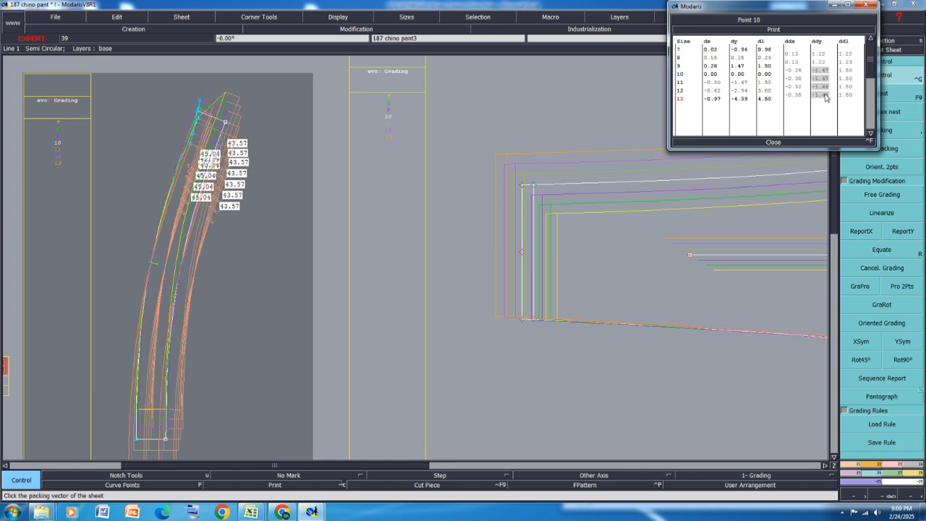
pyautogui.press('Return')
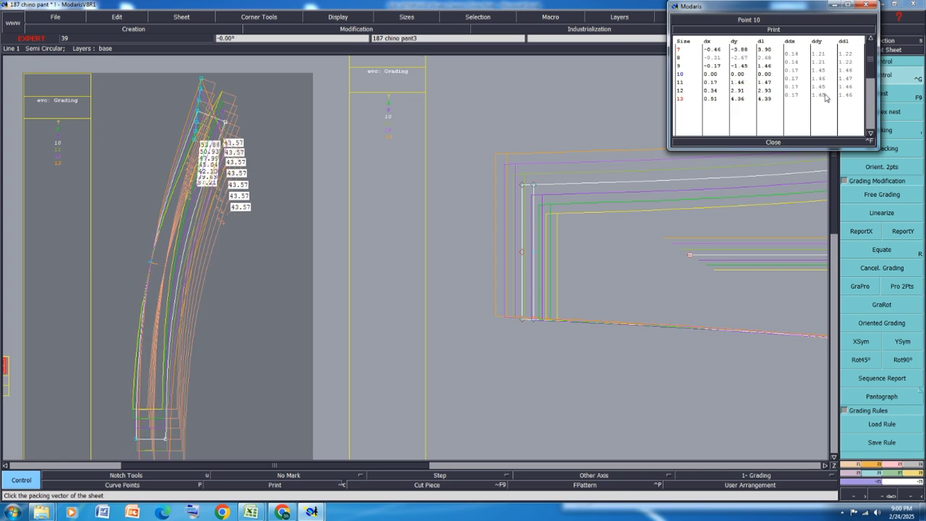
pyautogui.click(773, 143)
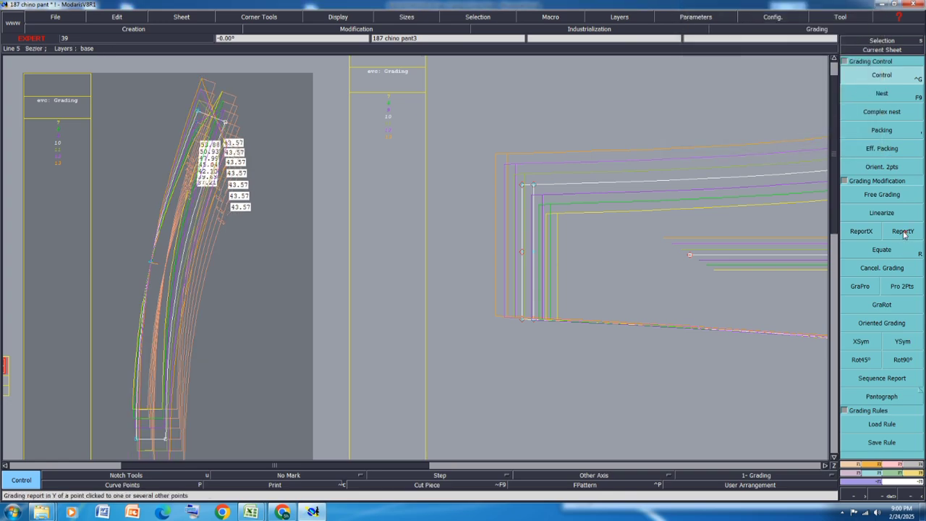
# Step: Report the Y grading of the waistband's upper outer corner onto its upper inner corner
pyautogui.click(903, 230)
pyautogui.click(197, 112)
pyautogui.click(226, 123)
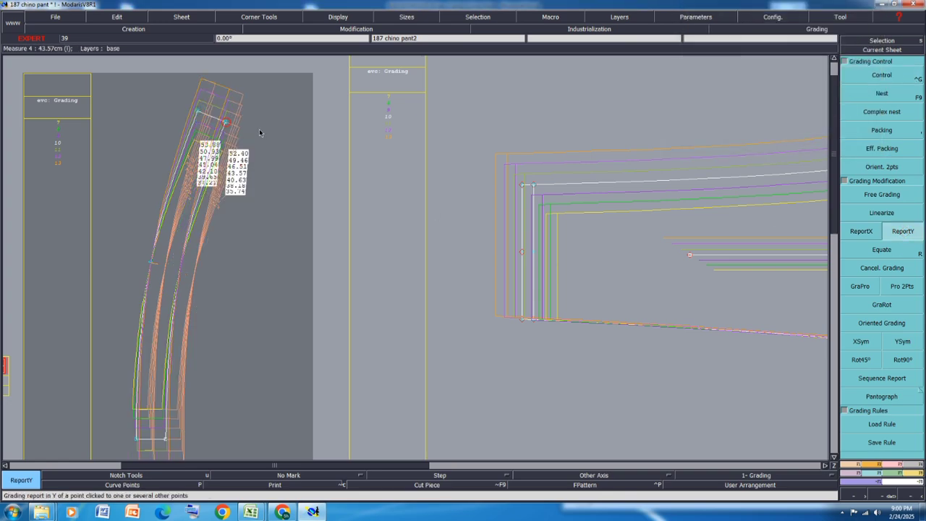
# Step: Pack the waistband's nest on its lower end and examine the graded sizes there
pyautogui.click(882, 131)
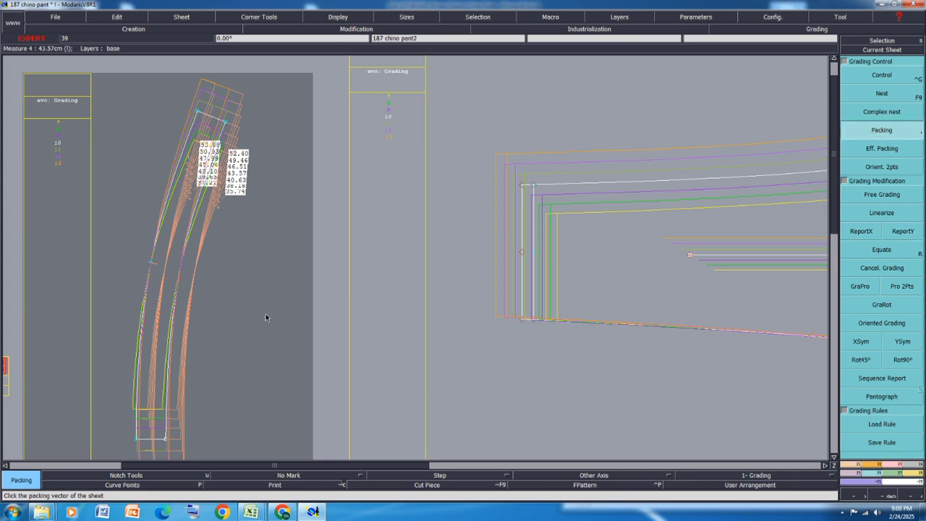
pyautogui.scroll(-1, 222, 257)
pyautogui.scroll(3, 181, 350)
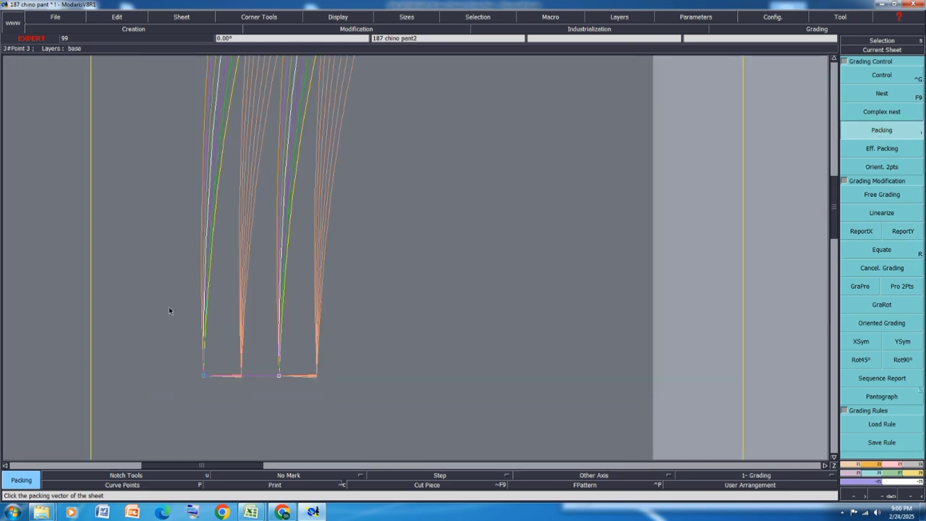
pyautogui.scroll(-1, 276, 351)
pyautogui.scroll(-1, 277, 355)
# Step: Show all sheets in the base size only without title blocks, rearrange them on the desk and save the model
pyautogui.press('j')
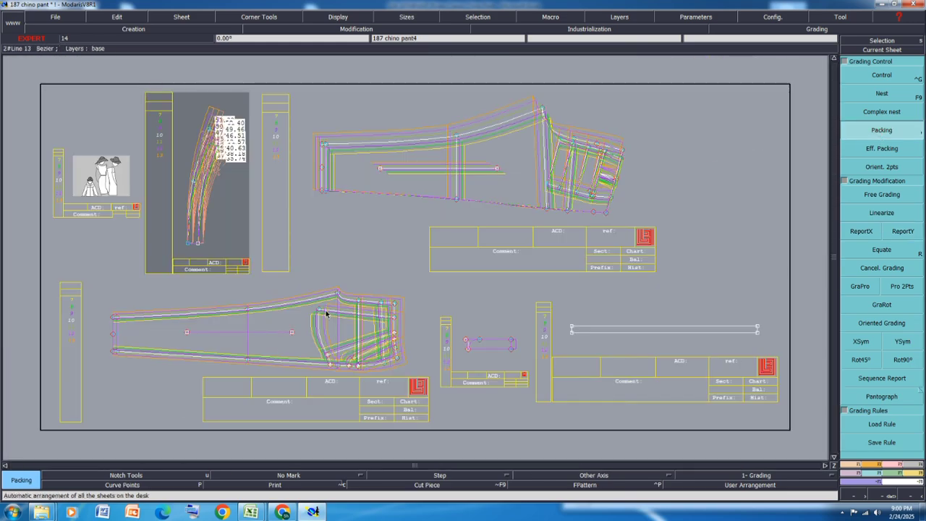
pyautogui.hotkey('ctrl', 's')
pyautogui.click(391, 314)
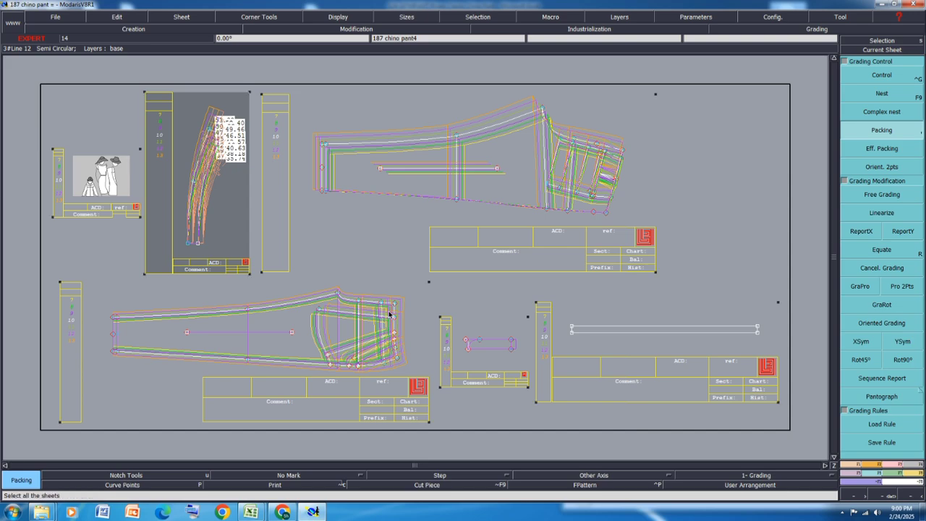
pyautogui.press('space')
pyautogui.hotkey('ctrl', 's')
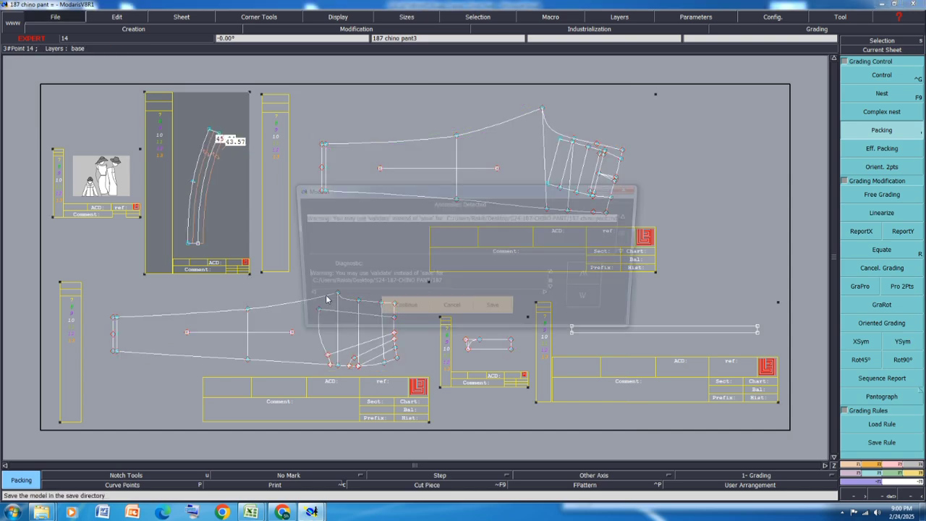
pyautogui.click(389, 313)
pyautogui.press('j')
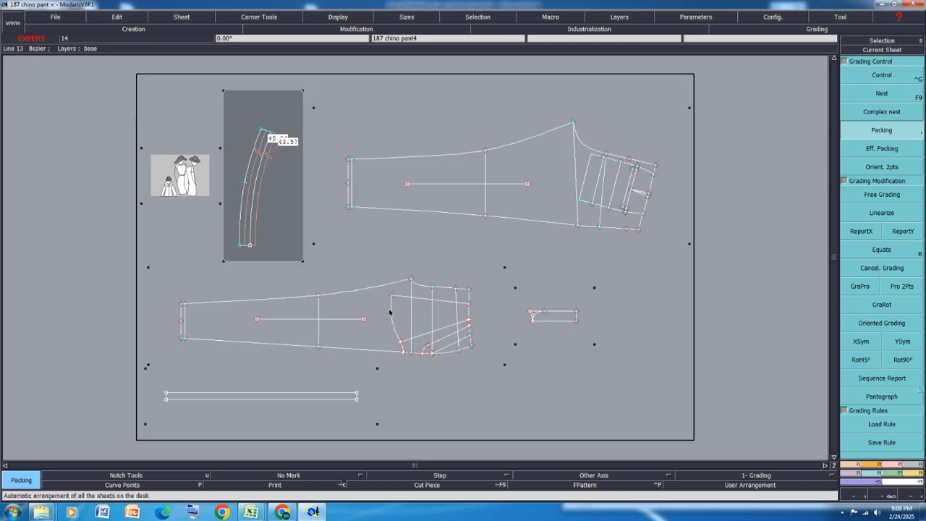
pyautogui.click(553, 406)
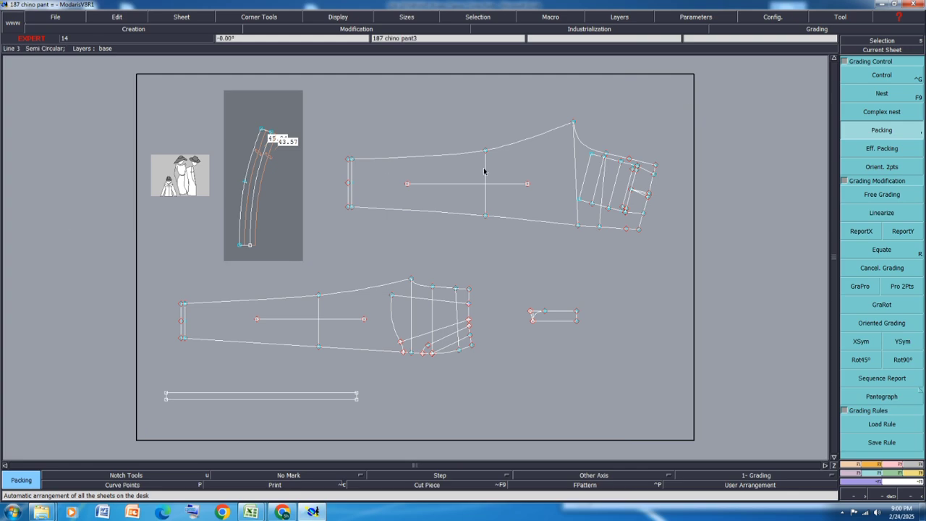
# Step: Start the seam-line extraction on the front sheet, selecting its knee line and the three cross lines above it as internal lines
pyautogui.scroll(2, 262, 348)
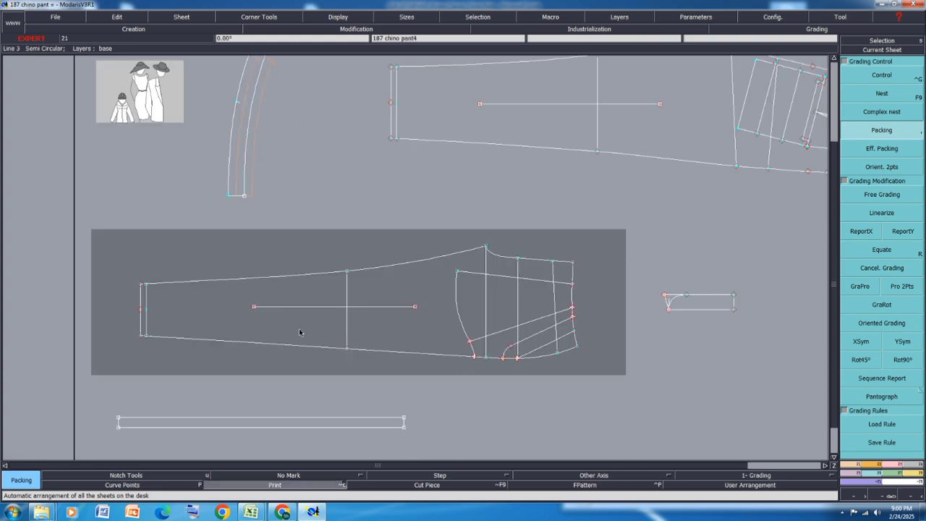
pyautogui.click(910, 464)
pyautogui.click(862, 285)
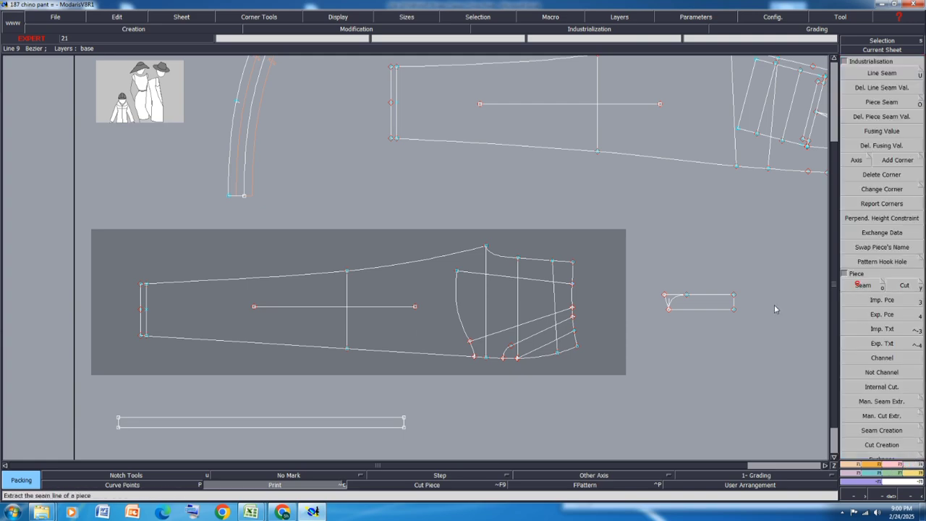
pyautogui.click(348, 329)
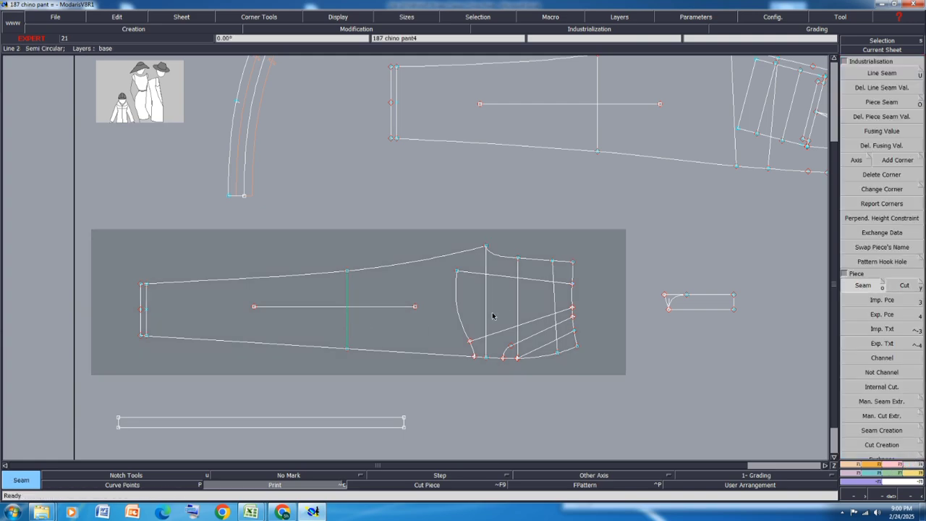
pyautogui.click(490, 312)
pyautogui.click(518, 298)
pyautogui.click(553, 300)
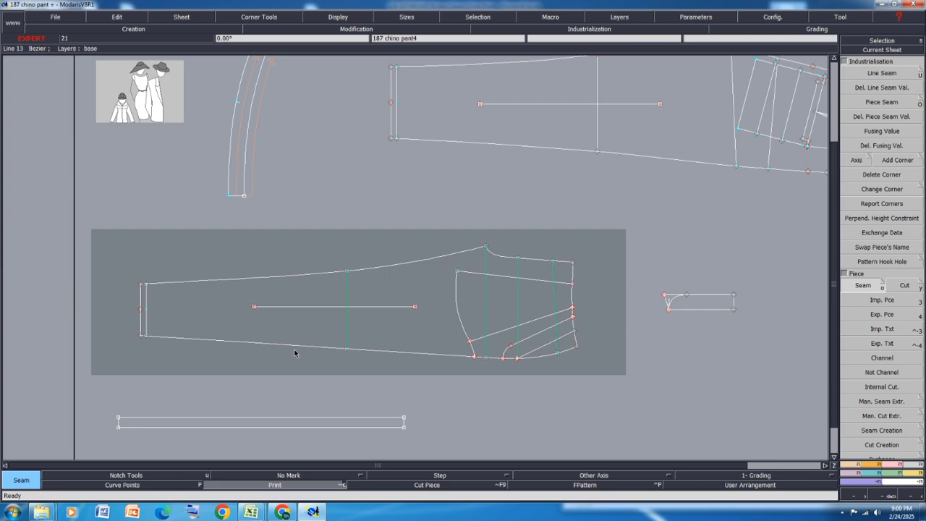
# Step: Extract the front leg piece, from the hem up to the waist and out to the outermost slanted pocket line
pyautogui.click(145, 323)
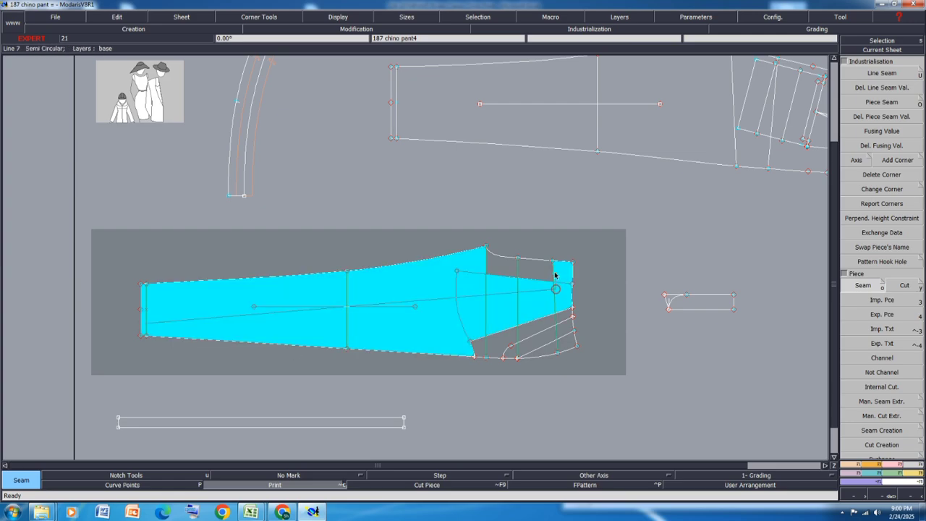
pyautogui.scroll(3, 522, 330)
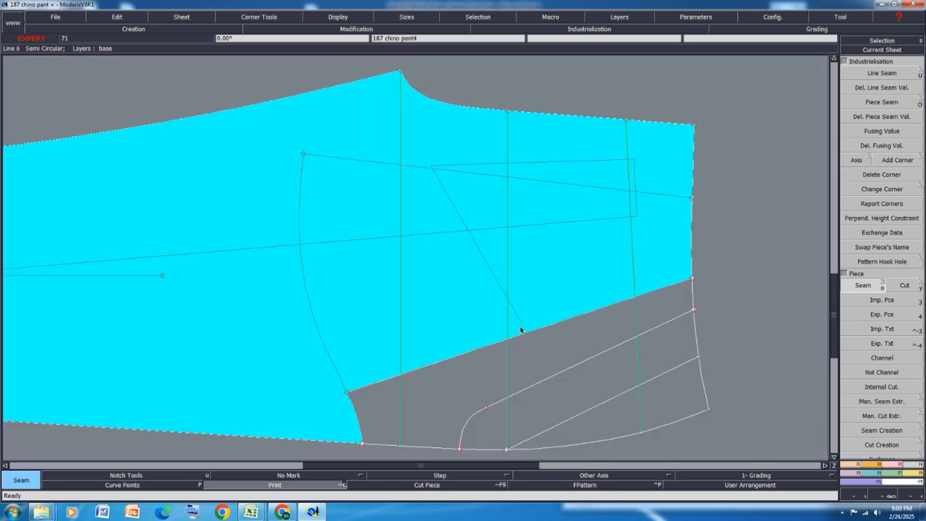
pyautogui.click(594, 344)
pyautogui.click(655, 298)
pyautogui.click(426, 405)
pyautogui.click(358, 413)
pyautogui.click(487, 432)
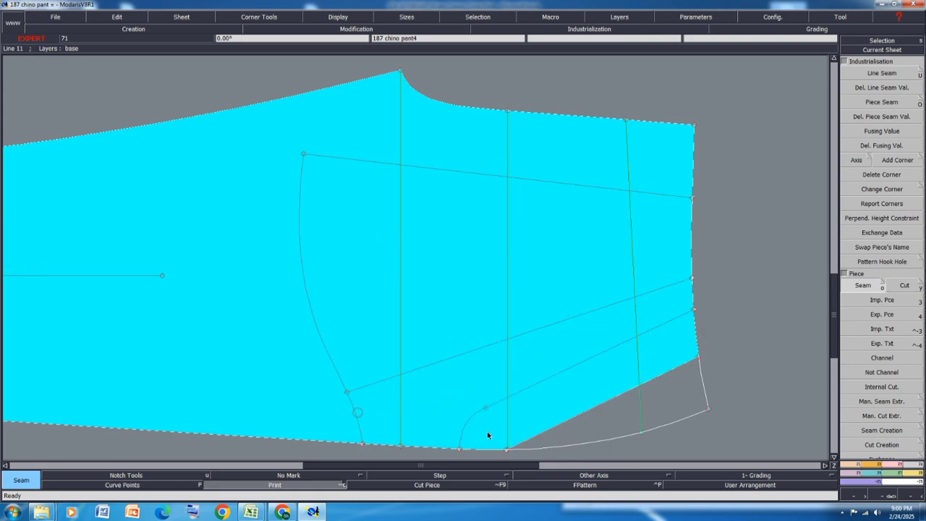
pyautogui.rightClick(566, 351)
# Step: Extract the narrow pocket strip between the two outer slanted lines on the front
pyautogui.scroll(-2, 463, 276)
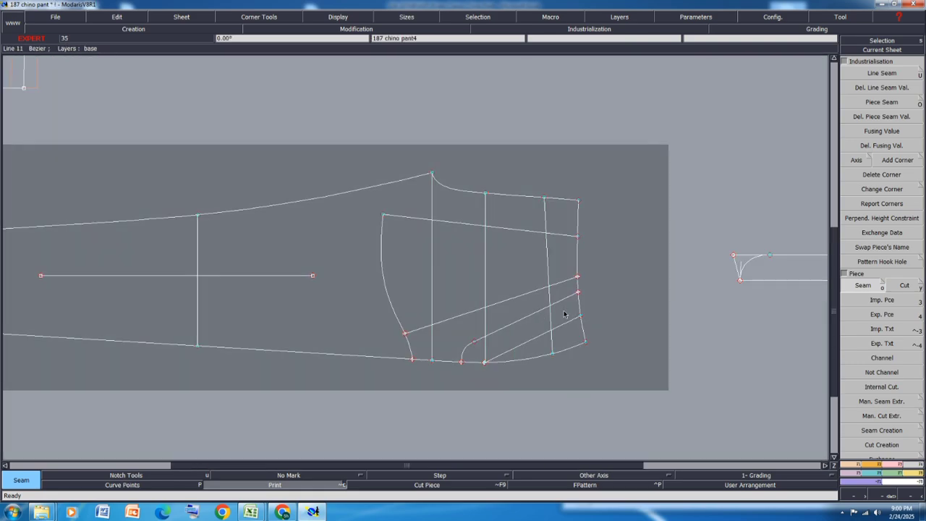
pyautogui.click(565, 306)
pyautogui.click(479, 348)
pyautogui.rightClick(558, 353)
# Step: Extract the side pocket facing, covering all zones between the innermost slanted line and the side seam
pyautogui.click(534, 339)
pyautogui.click(562, 296)
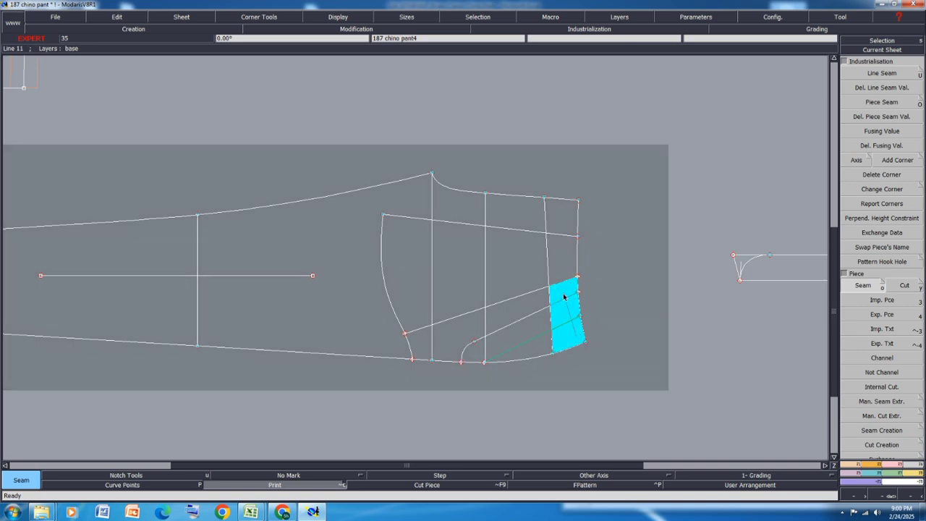
pyautogui.click(457, 337)
pyautogui.click(424, 337)
pyautogui.click(502, 347)
pyautogui.click(520, 354)
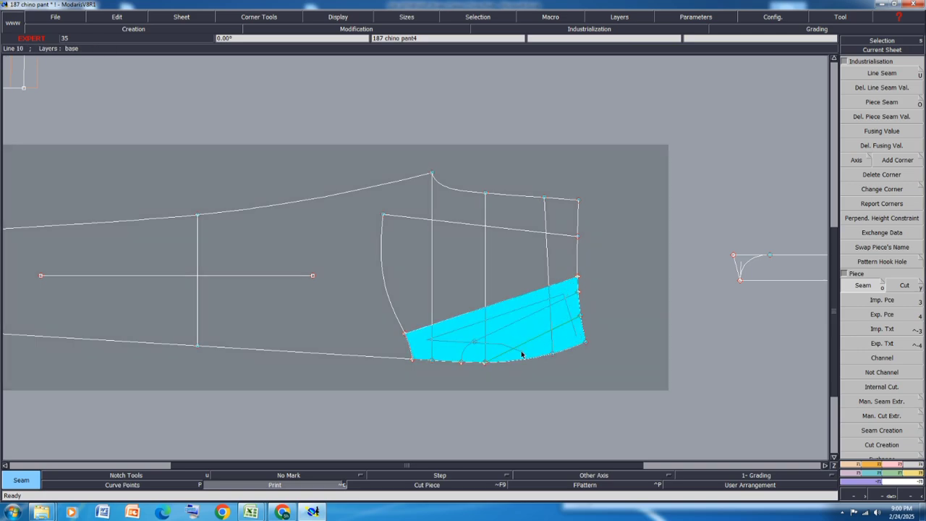
pyautogui.rightClick(523, 328)
# Step: Extract the pocket bag ending at the outermost slanted pocket line, without the side seam corner
pyautogui.click(419, 257)
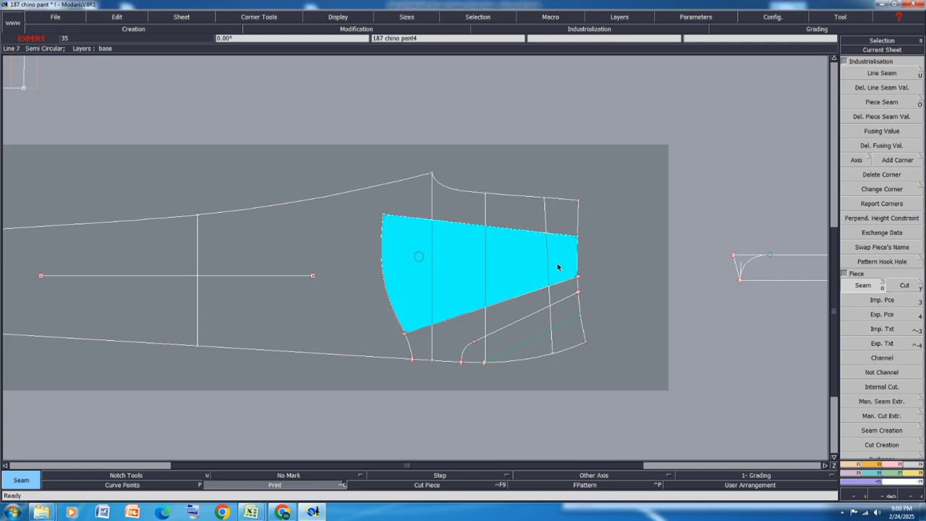
pyautogui.click(563, 264)
pyautogui.click(506, 335)
pyautogui.click(472, 350)
pyautogui.click(456, 337)
pyautogui.click(424, 340)
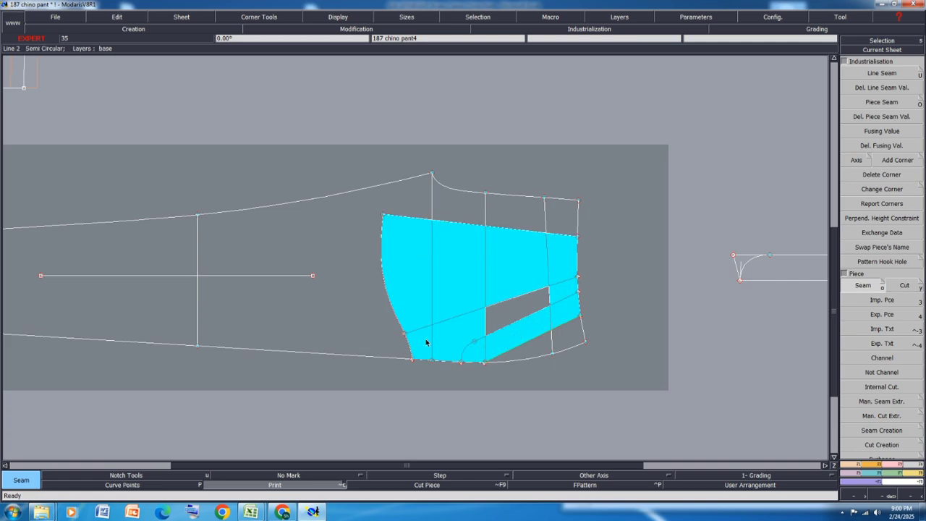
pyautogui.click(510, 313)
pyautogui.rightClick(509, 368)
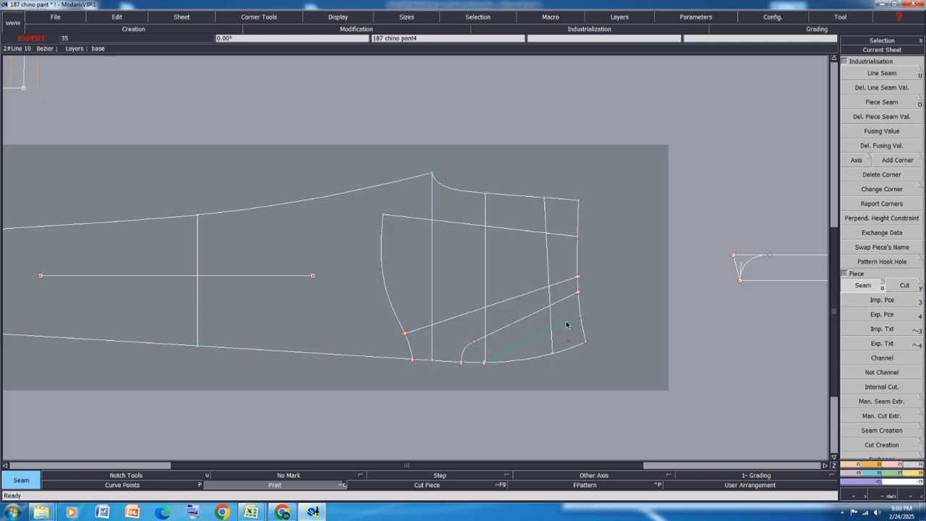
# Step: Extract the full pocket bag, covering all pocket zones out to the side seam
pyautogui.click(568, 325)
pyautogui.click(428, 281)
pyautogui.click(422, 337)
pyautogui.click(496, 339)
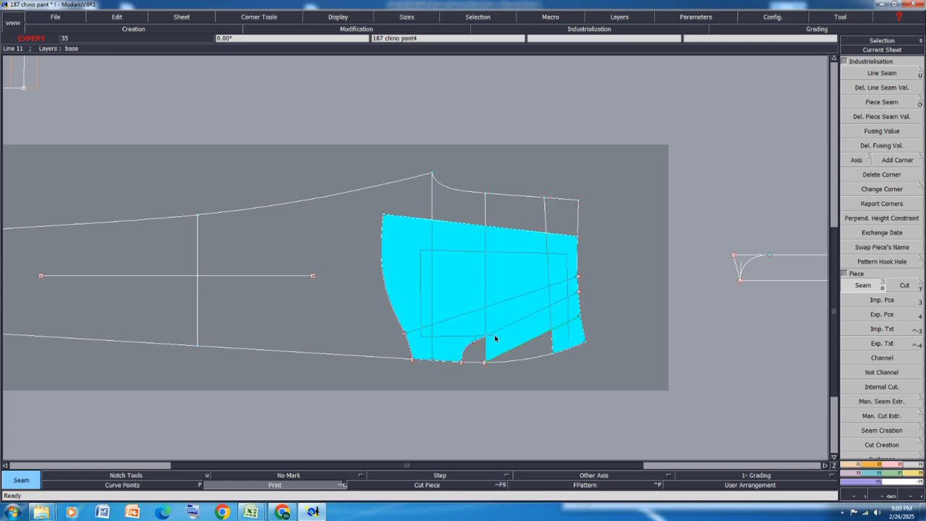
pyautogui.click(522, 346)
pyautogui.click(472, 351)
pyautogui.rightClick(469, 350)
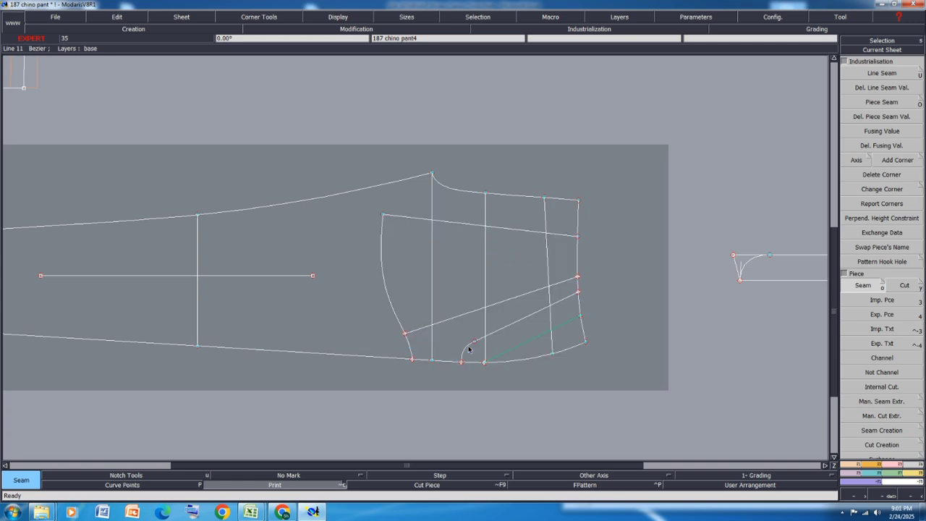
# Step: Rearrange all sheets on the desk and rotate the full pocket bag by two points so its upper straight edge is horizontal
pyautogui.press('j')
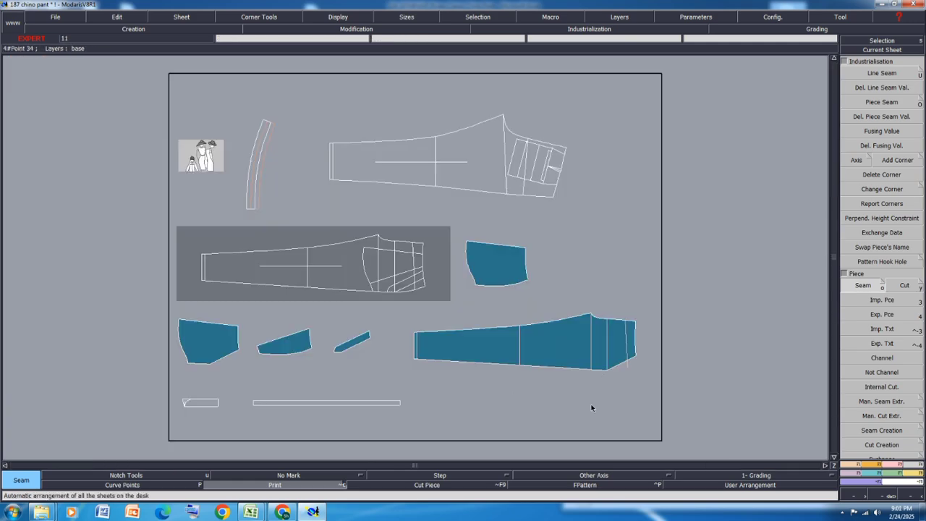
pyautogui.click(482, 276)
pyautogui.scroll(3, 508, 245)
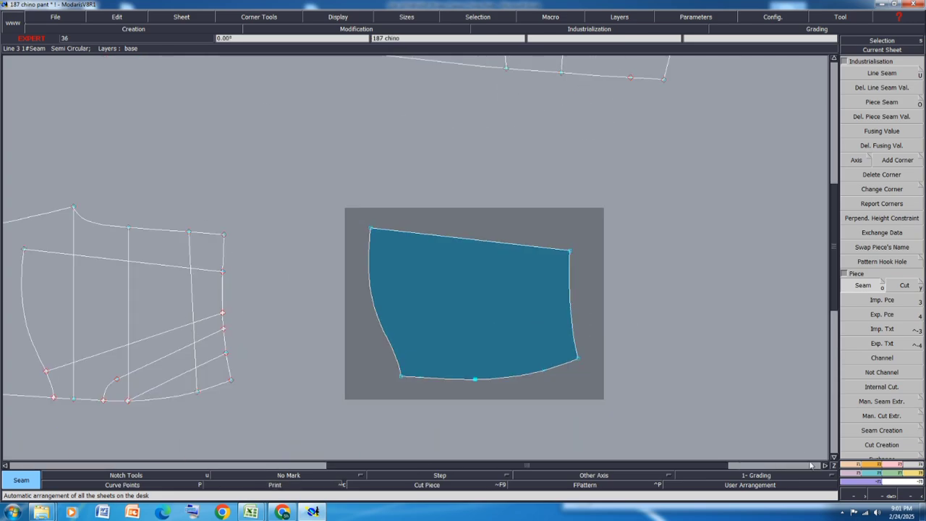
pyautogui.click(873, 465)
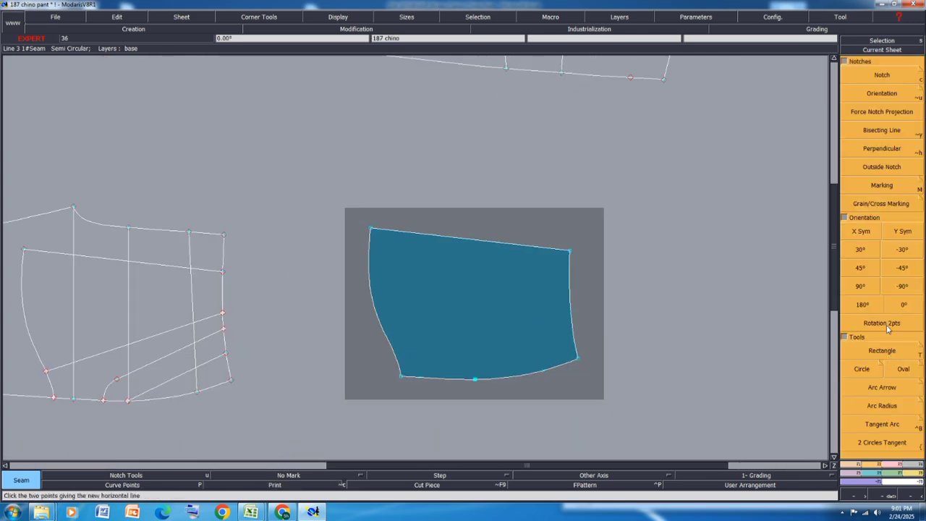
pyautogui.click(883, 322)
pyautogui.click(371, 229)
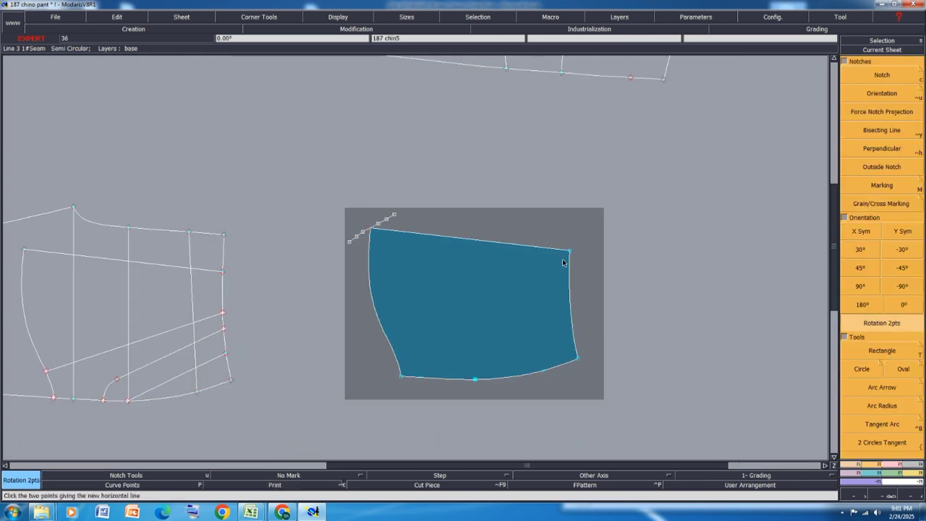
pyautogui.click(570, 252)
# Step: Rotate the pocket bag with the slanted opening so its straight edge is horizontal, and mirror it with X Sym
pyautogui.scroll(-4, 602, 258)
pyautogui.scroll(5, 315, 314)
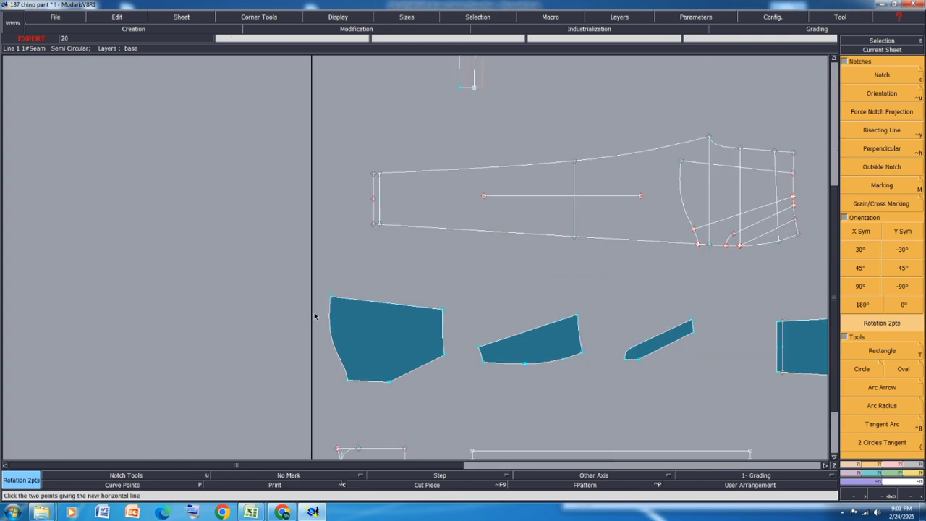
pyautogui.click(331, 299)
pyautogui.click(442, 310)
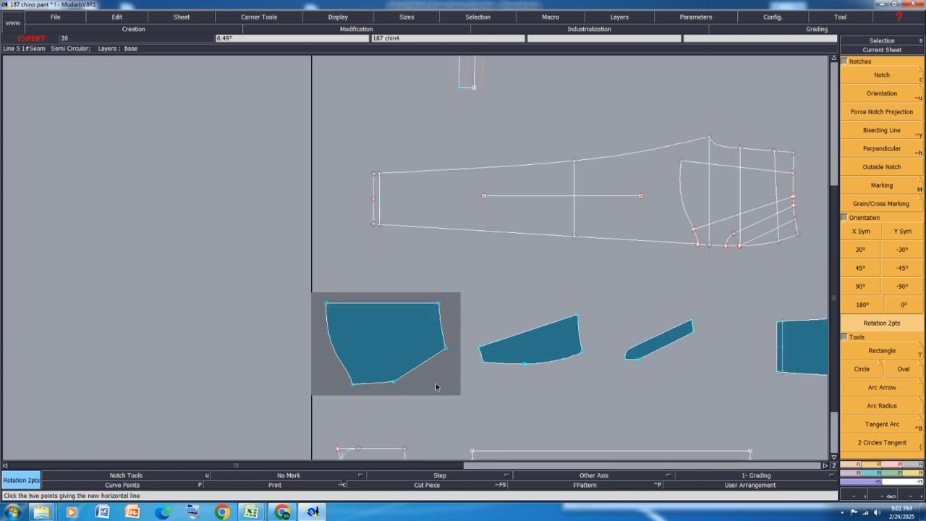
pyautogui.click(859, 233)
# Step: Join the mirrored pocket bag to the full pocket bag along their straight edges
pyautogui.scroll(-3, 302, 303)
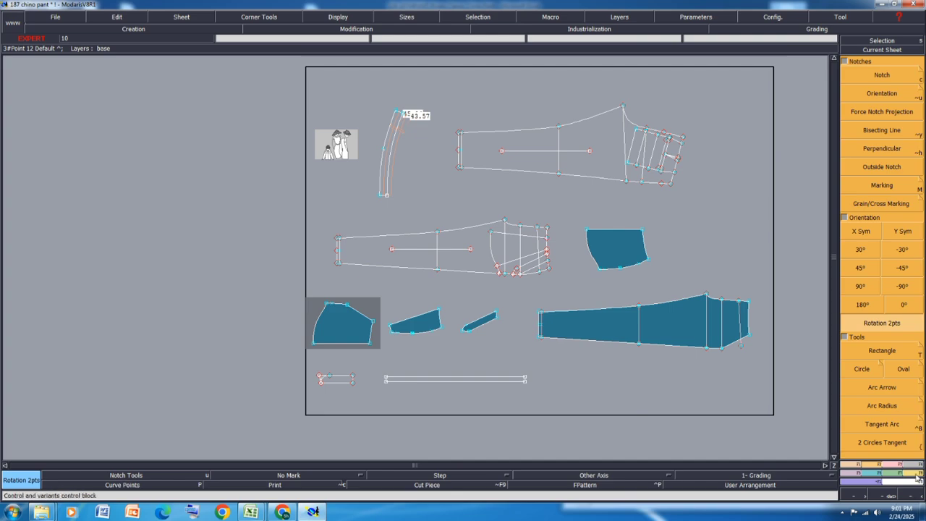
pyautogui.click(847, 474)
pyautogui.click(908, 128)
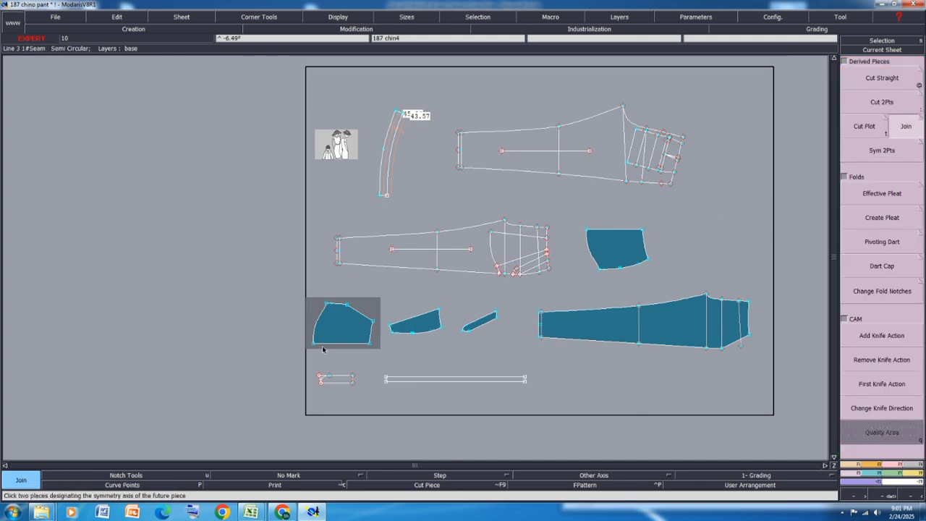
pyautogui.click(370, 345)
pyautogui.scroll(3, 591, 245)
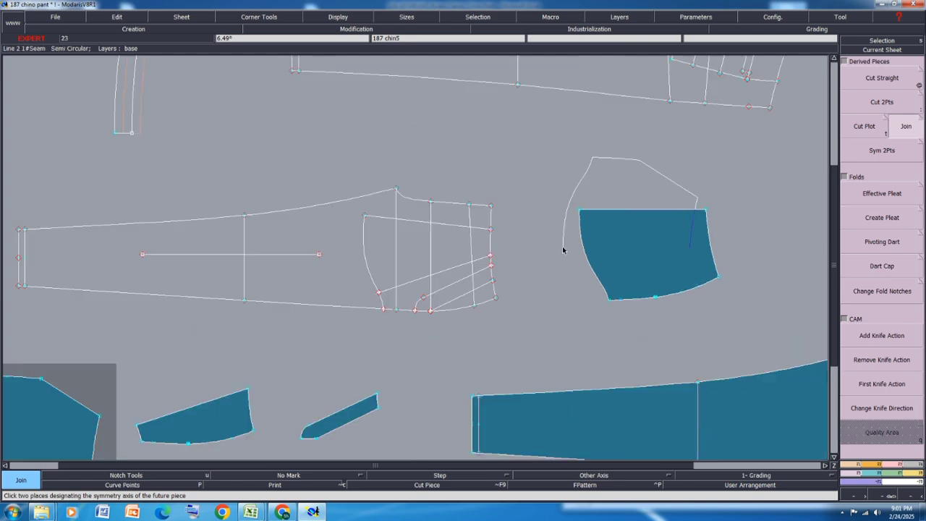
pyautogui.click(580, 210)
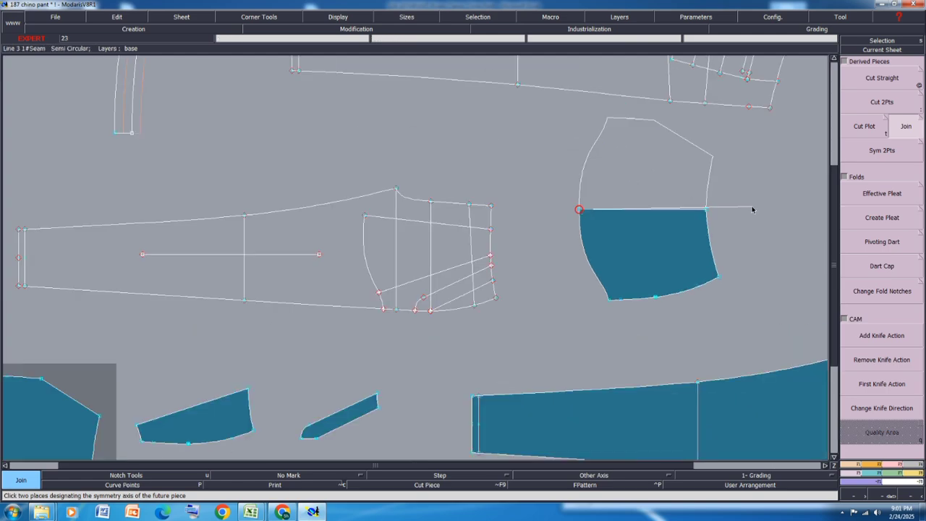
pyautogui.click(707, 211)
# Step: Display the joined pocket bag in all sizes
pyautogui.press('F10')
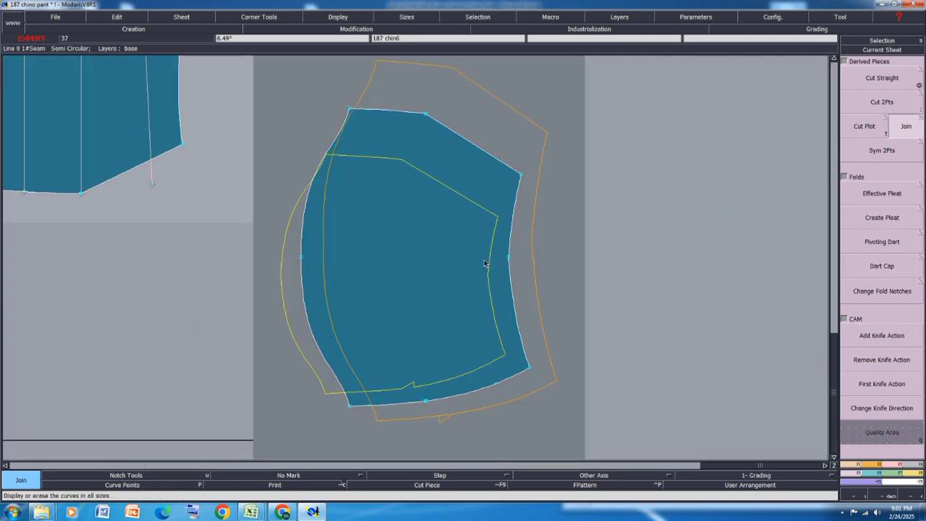
pyautogui.press('F11')
pyautogui.press('F12')
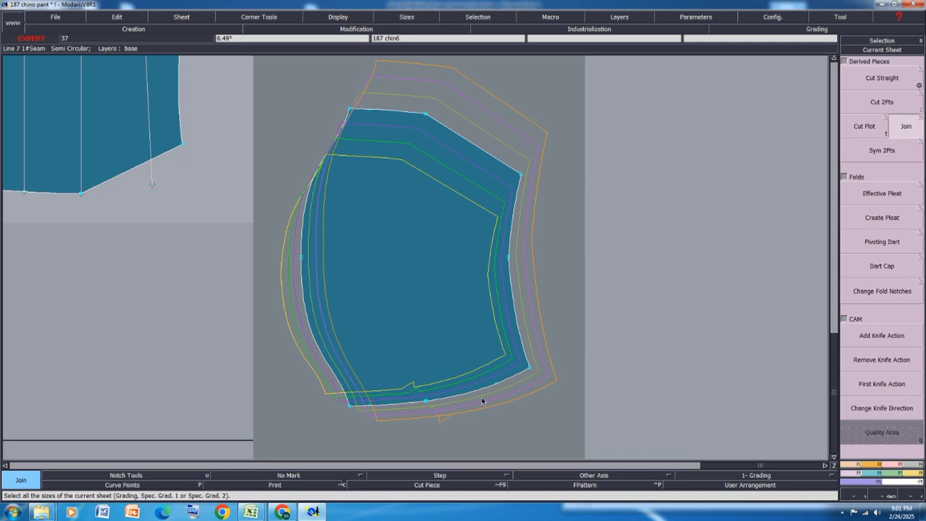
# Step: Delete the points forming the kink on the joined pocket bag's lower curved edge so the curve runs smoothly in all sizes
pyautogui.scroll(3, 434, 390)
pyautogui.scroll(2, 405, 388)
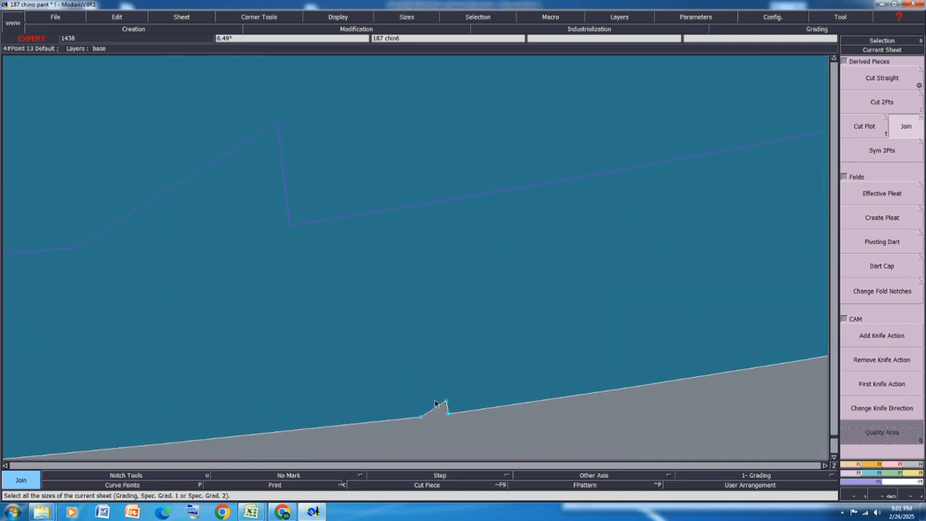
pyautogui.press('m')
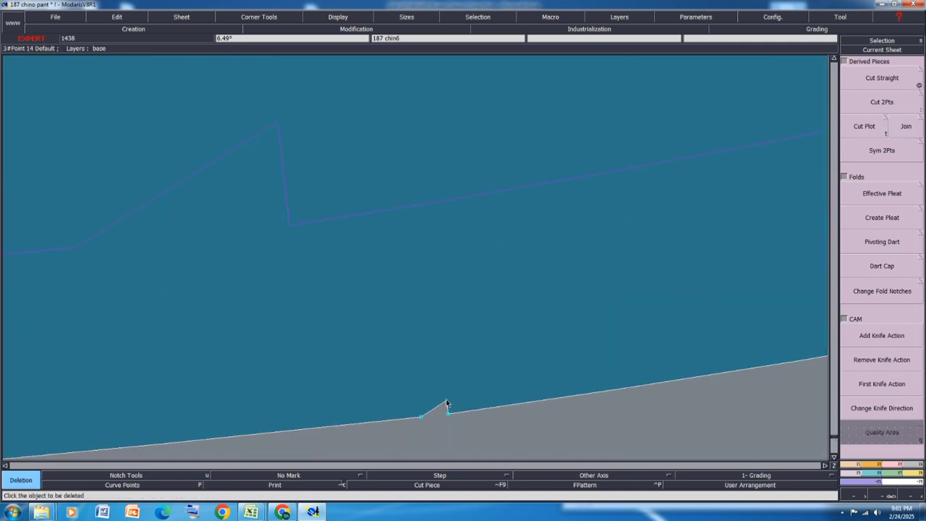
pyautogui.click(447, 411)
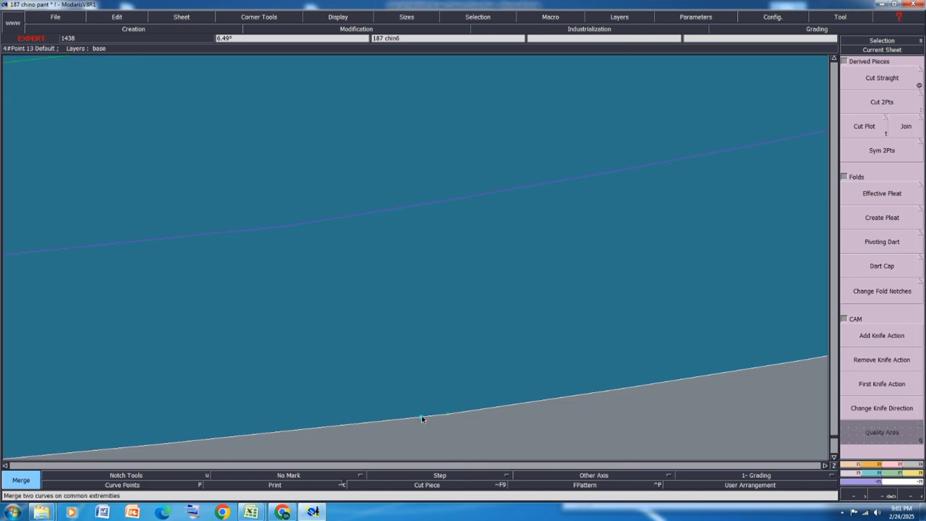
pyautogui.hotkey('ctrl', 'z')
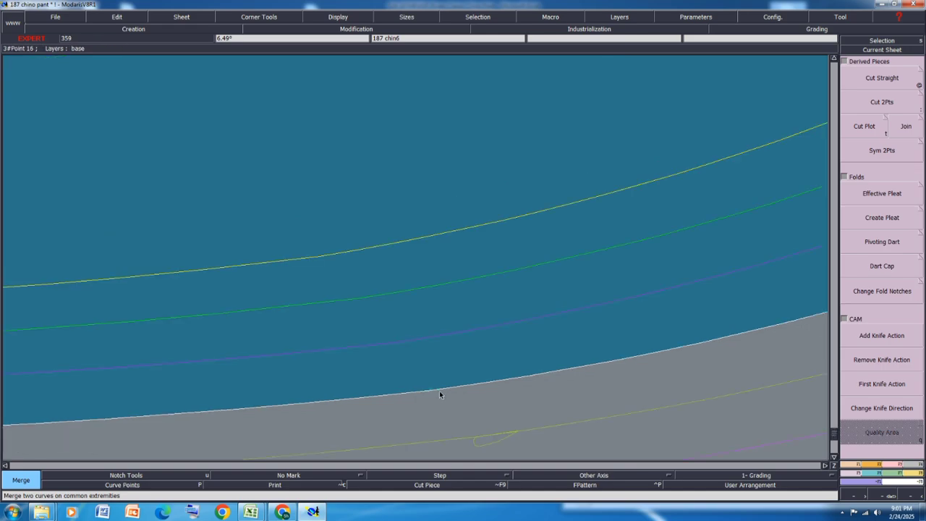
pyautogui.press('Delete')
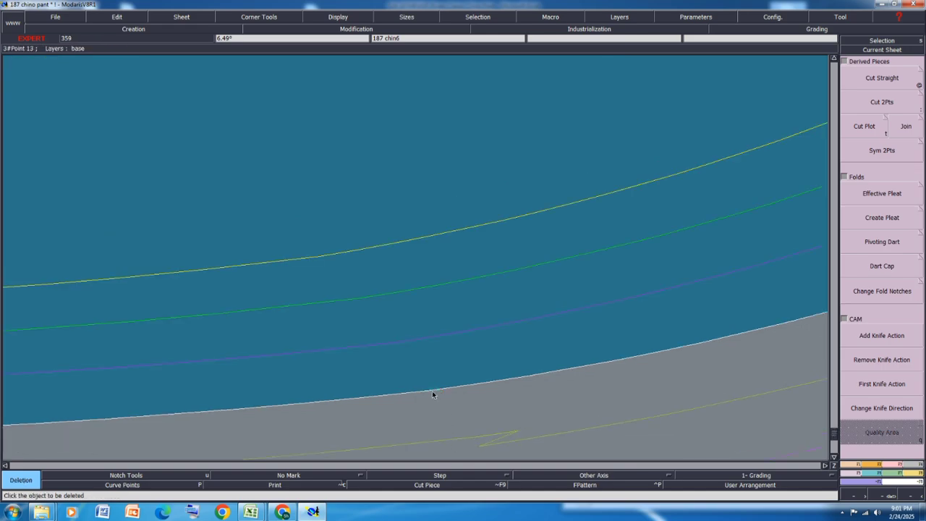
pyautogui.click(438, 392)
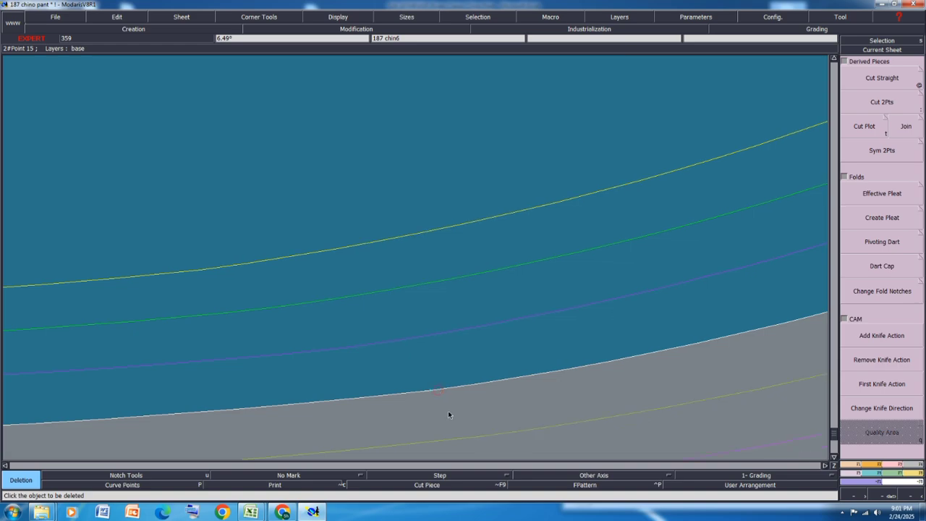
# Step: Arrange all the sheets on the desk and save the model, continuing past the validation-file anomalies
pyautogui.scroll(-1, 448, 411)
pyautogui.scroll(-2, 460, 417)
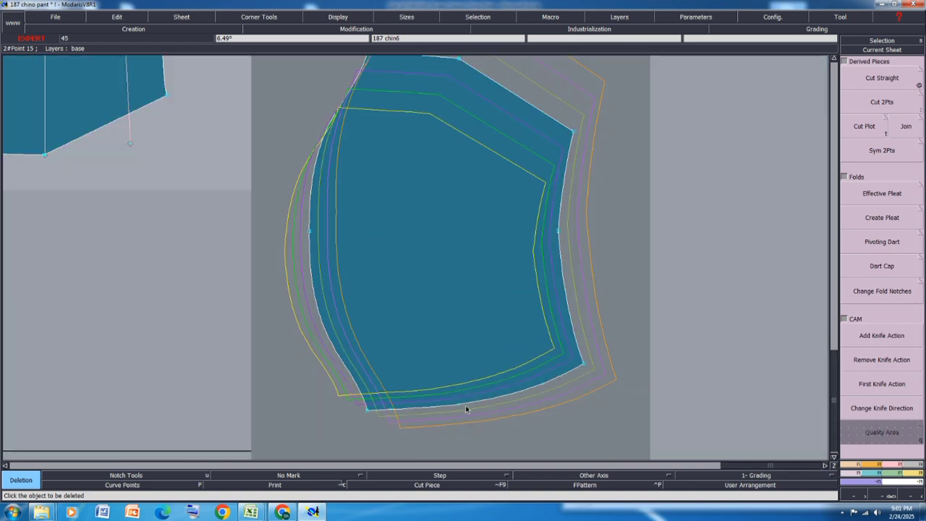
pyautogui.press('j')
pyautogui.scroll(2, 312, 314)
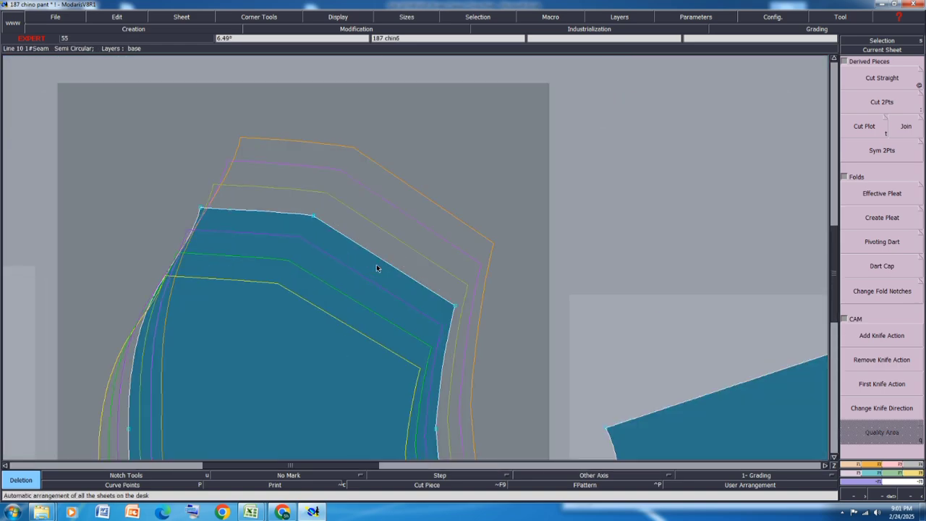
pyautogui.scroll(-1, 376, 266)
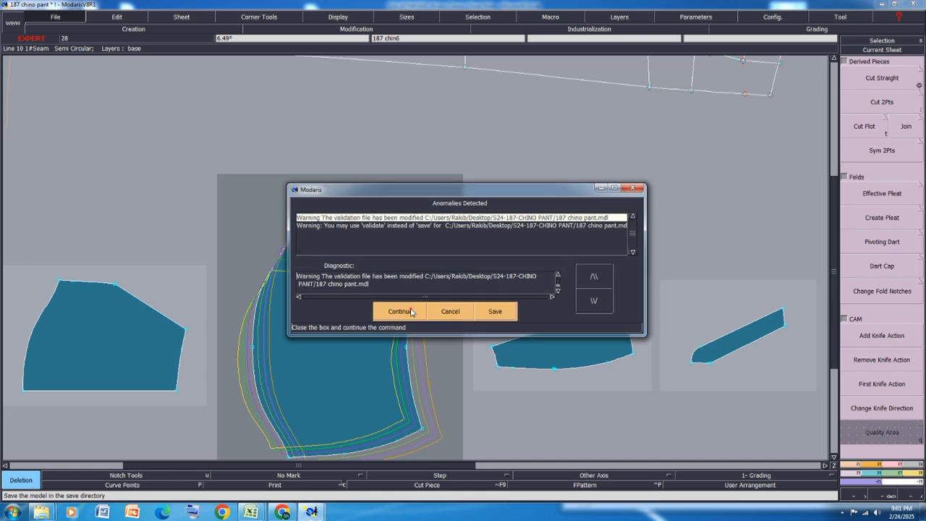
pyautogui.click(394, 311)
# Step: Check the large pocket bag's graded nest with Packing, stacked on the middle point of its concave side, and restore the original stacking
pyautogui.scroll(2, 265, 300)
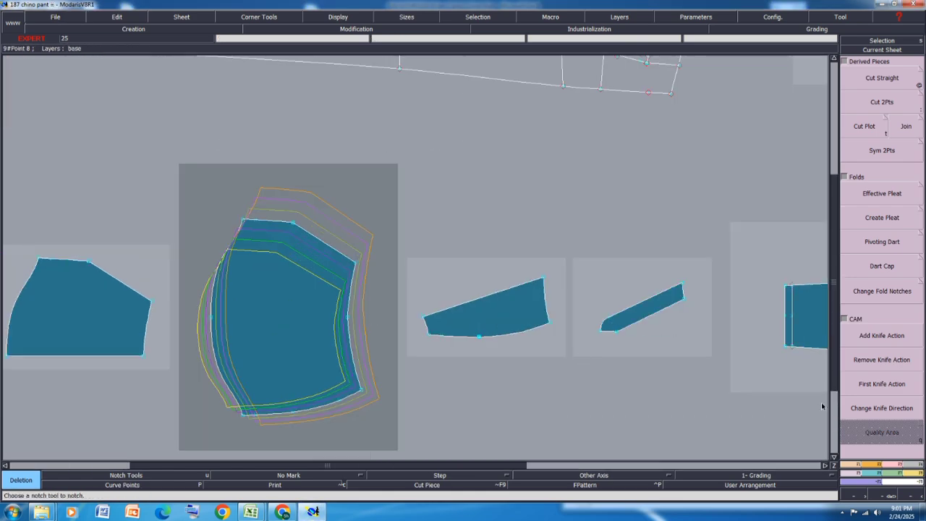
pyautogui.click(876, 475)
pyautogui.click(881, 130)
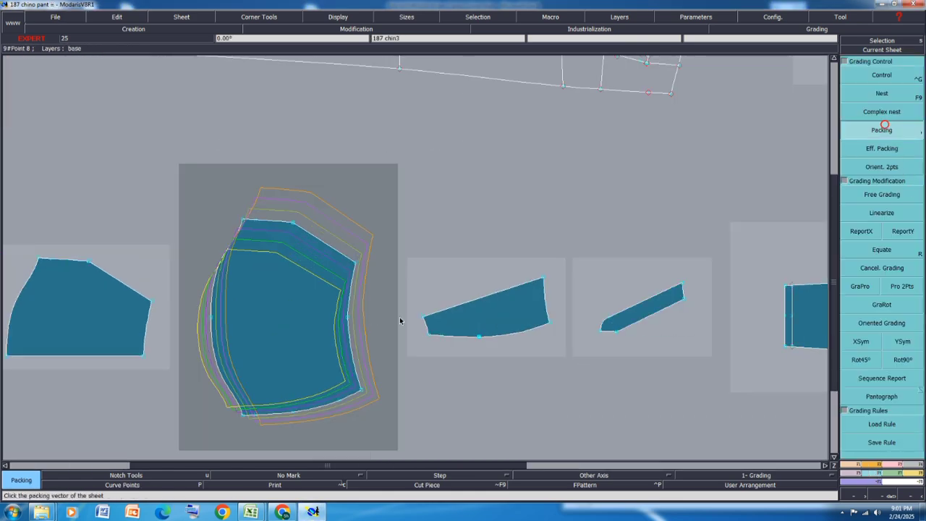
pyautogui.click(349, 315)
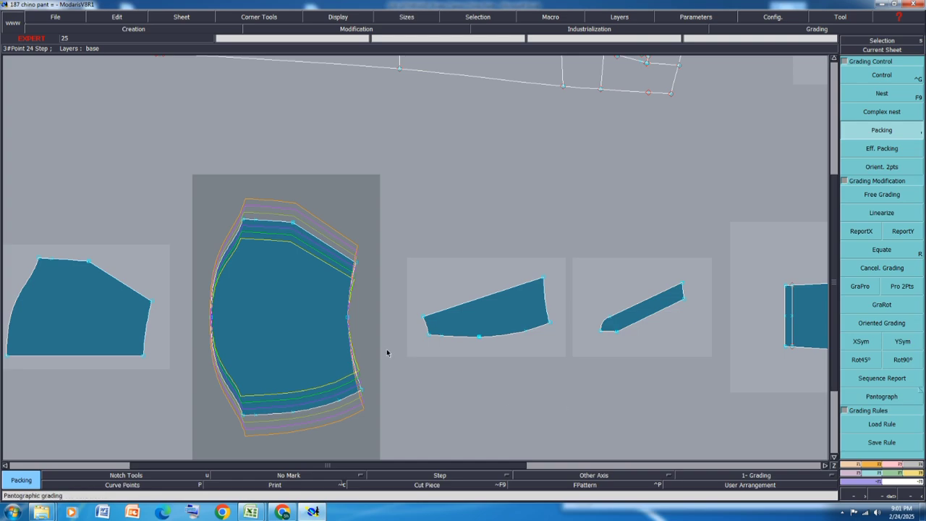
pyautogui.click(281, 319)
pyautogui.press('8')
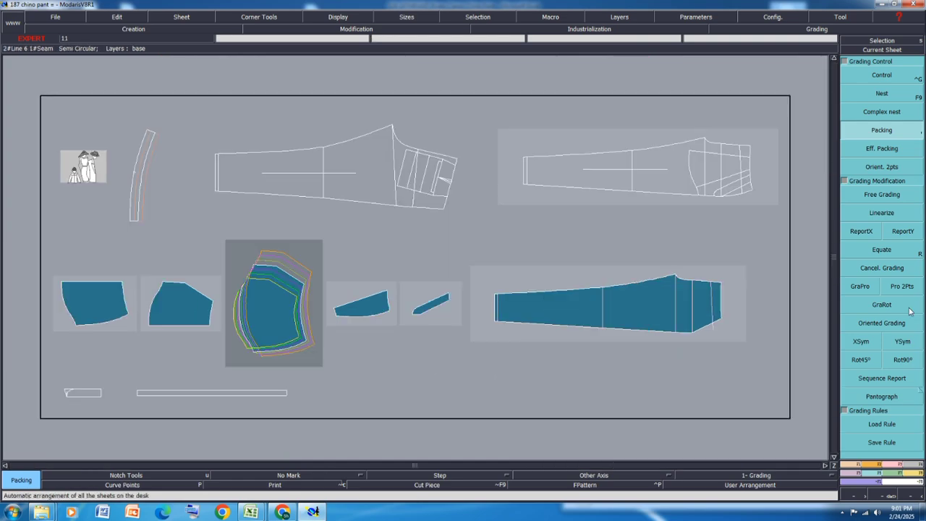
# Step: Arrange the sheets, display the graded size nests of all of them, and clear the sheet selection
pyautogui.press('j')
pyautogui.press('F9')
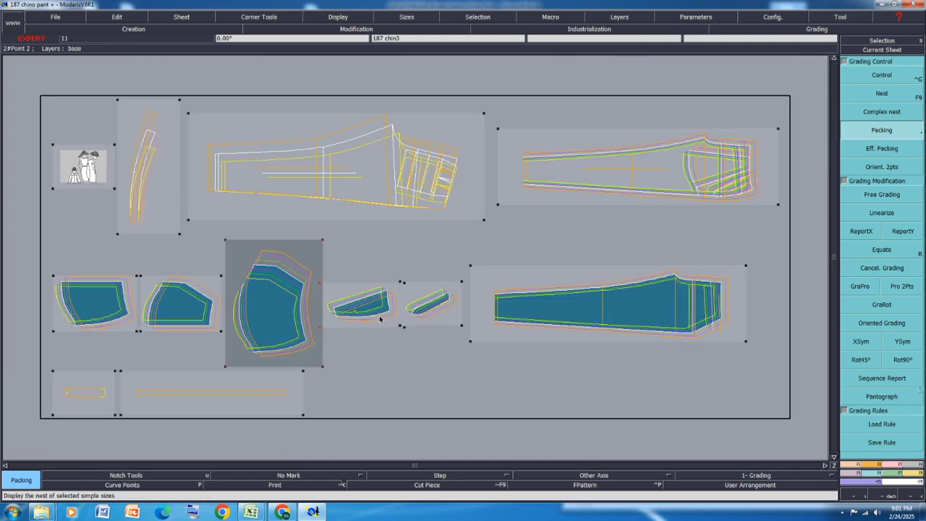
pyautogui.press('F12')
pyautogui.scroll(2, 356, 320)
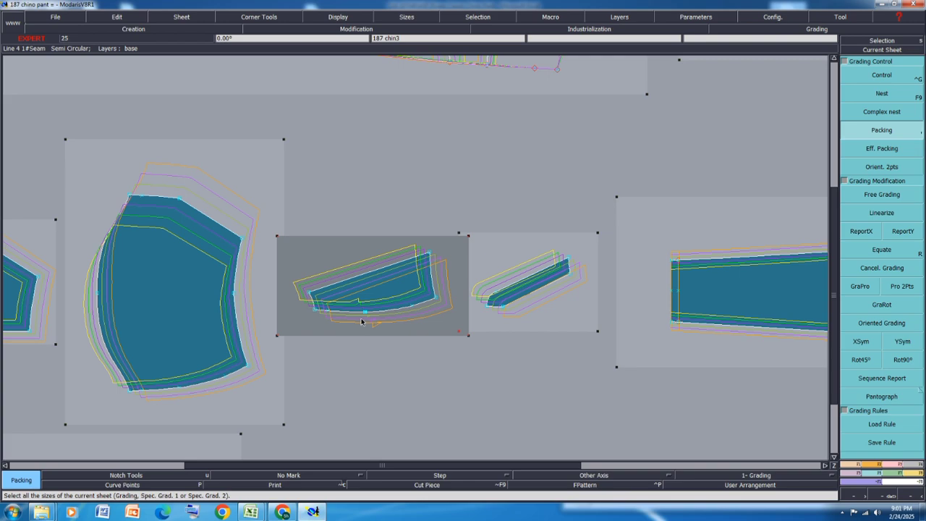
pyautogui.press('s')
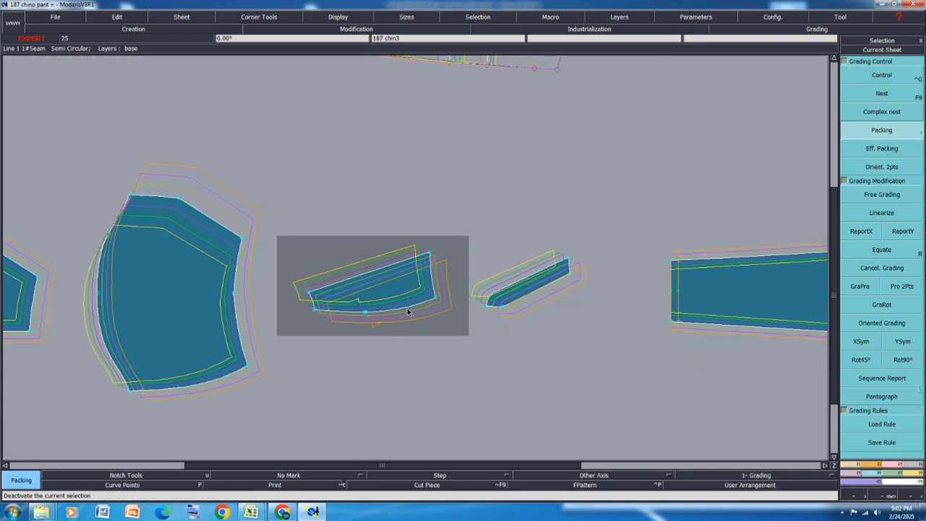
# Step: Delete the wedge-shaped pocket facing piece beside the large pocket bag and rearrange the sheets
pyautogui.press('Delete')
pyautogui.click(407, 297)
pyautogui.press('j')
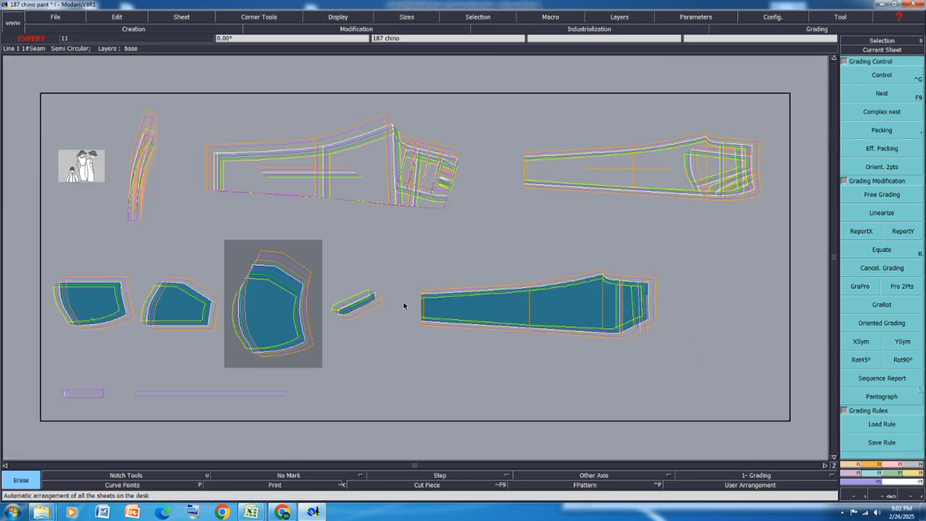
# Step: Hide the graded sizes of the front pant pattern around its pocket area
pyautogui.scroll(4, 764, 173)
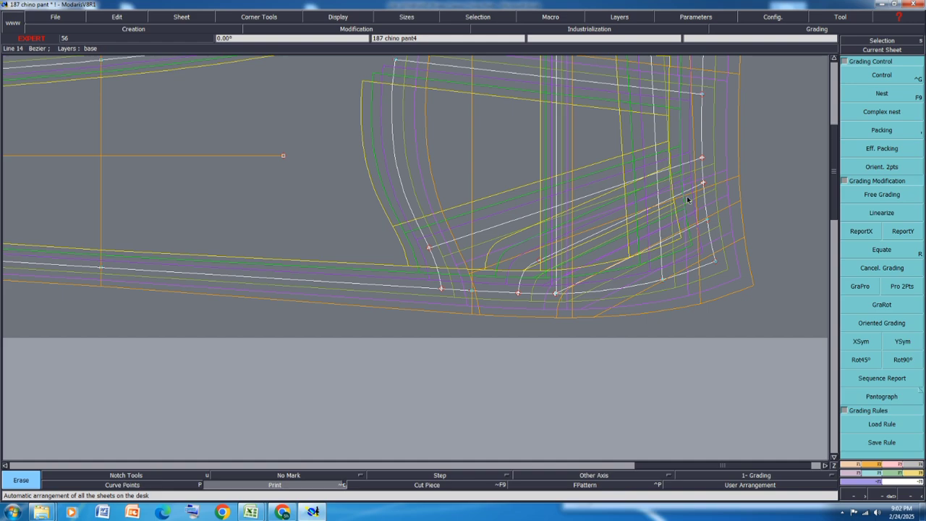
pyautogui.press('F9')
pyautogui.scroll(2, 726, 240)
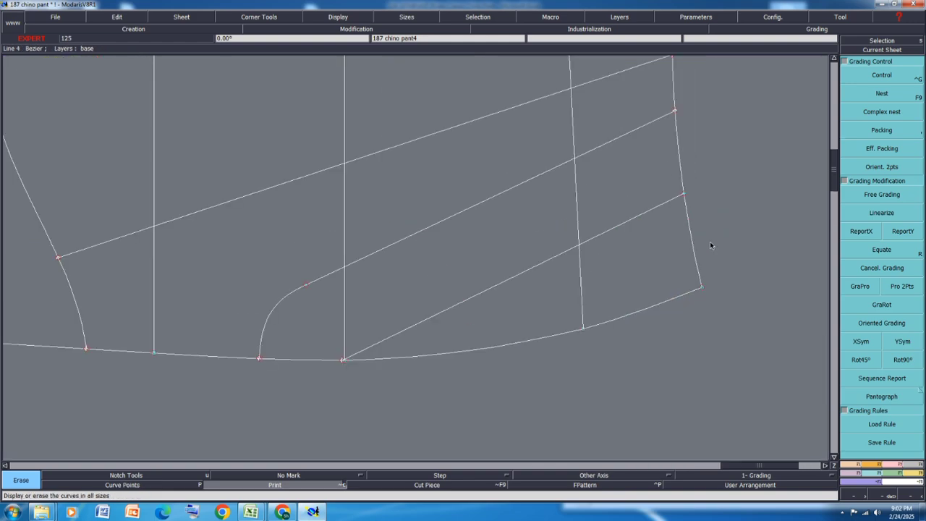
# Step: Extract the pocket facing from the front pattern with Seam, including the slanted pocket-opening line and its lower end point as internal elements
pyautogui.press('x')
pyautogui.click(619, 275)
pyautogui.rightClick(495, 330)
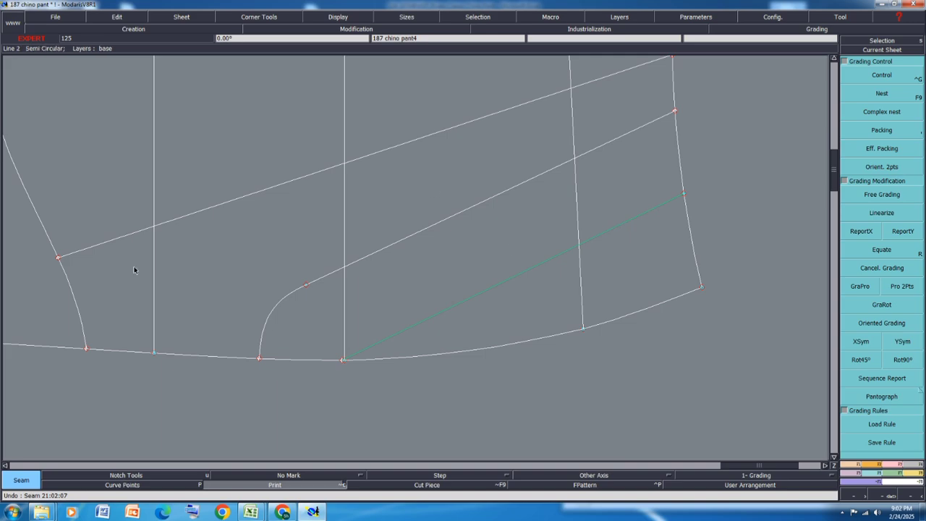
pyautogui.click(130, 269)
pyautogui.click(628, 130)
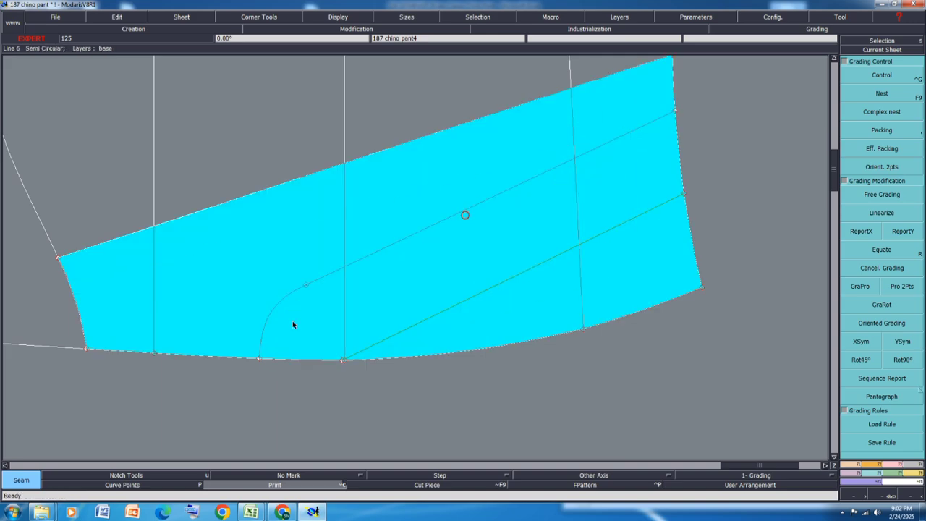
pyautogui.scroll(5, 312, 365)
pyautogui.click(393, 402)
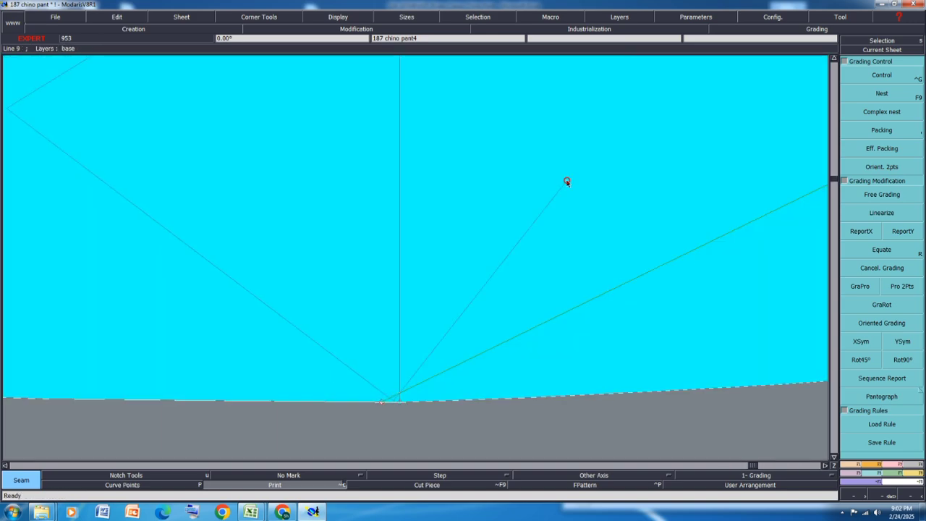
pyautogui.rightClick(566, 180)
# Step: Insert the point where the slanted internal line meets the new facing's lower edge, and readjust the sheet to its best dimension
pyautogui.press('j')
pyautogui.scroll(8, 282, 304)
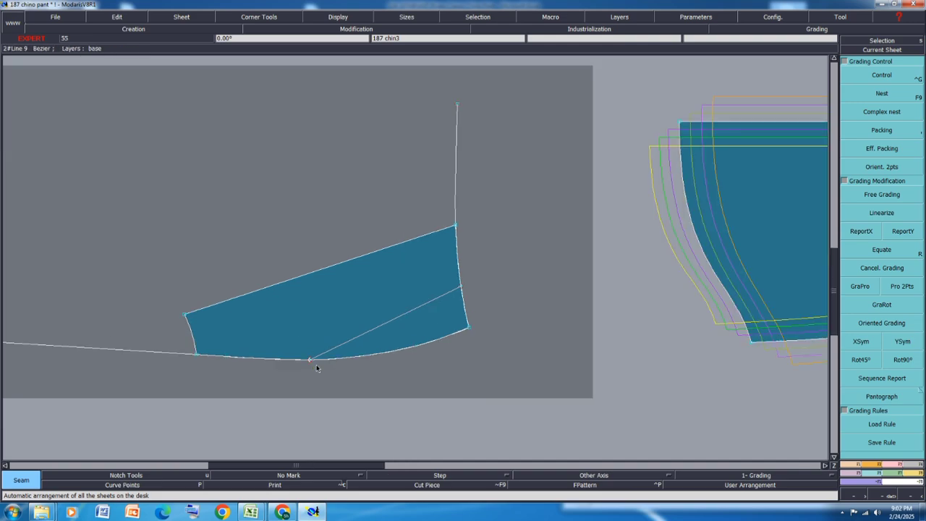
pyautogui.click(308, 360)
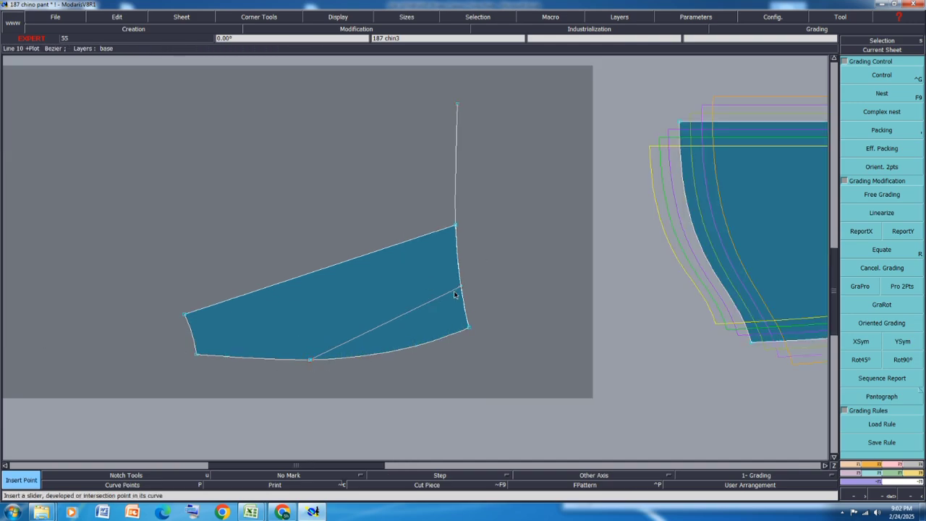
pyautogui.press('j')
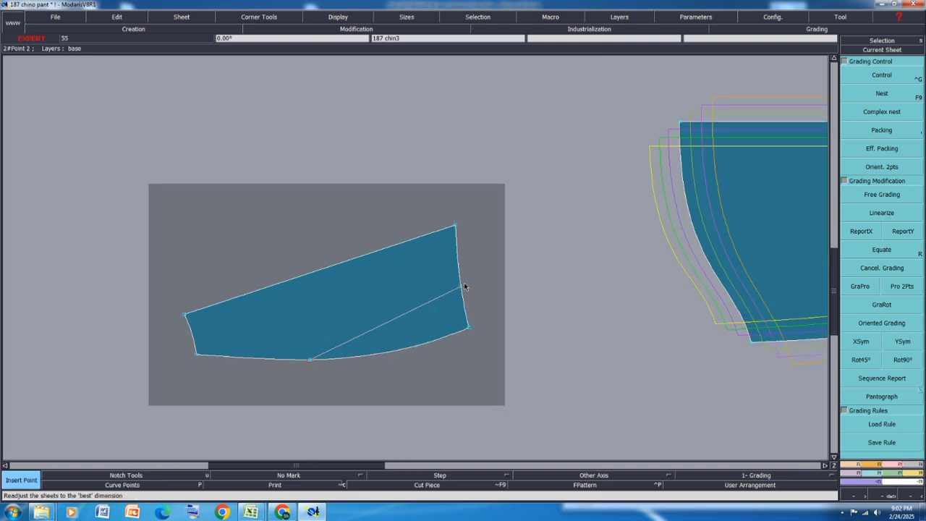
# Step: Arrange all the sheets and check the new facing's graded nest across all sizes, switching it off again
pyautogui.press('j')
pyautogui.press('F9')
pyautogui.press('F10')
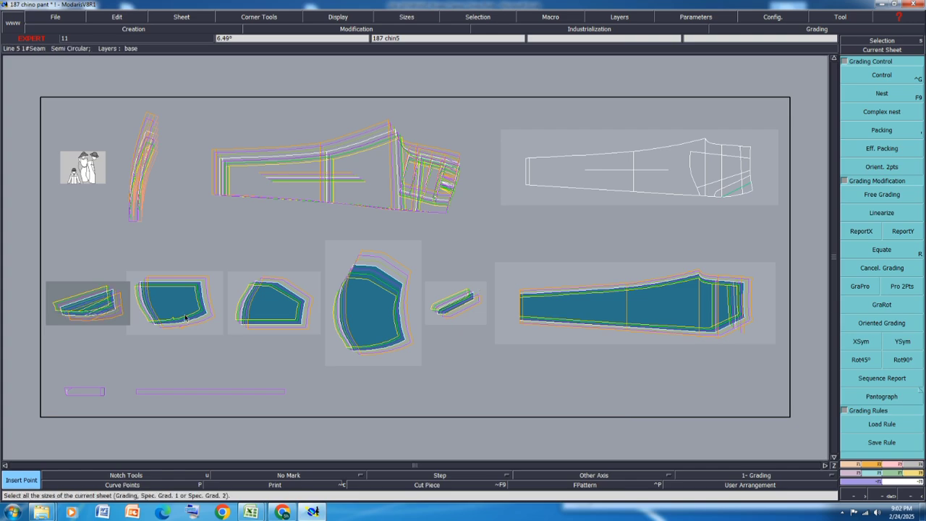
pyautogui.press('F9')
pyautogui.click(330, 395)
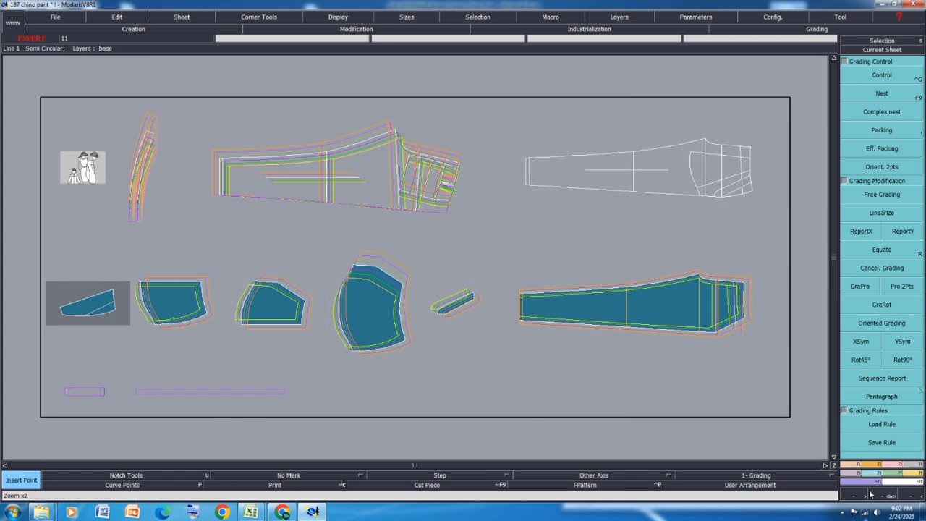
# Step: Delete the two smaller pocket bag pieces between the facing and the large pocket bag, and rearrange the sheets
pyautogui.click(914, 465)
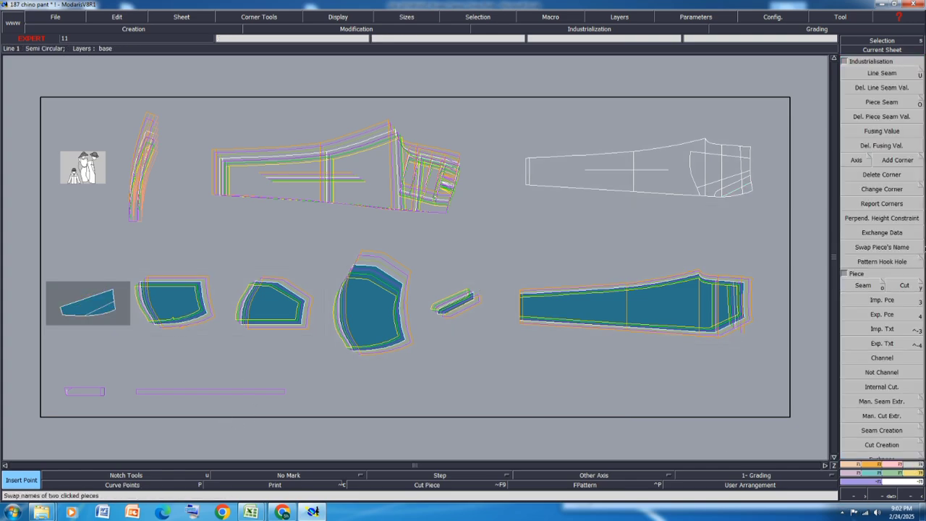
pyautogui.click(882, 232)
pyautogui.click(264, 305)
pyautogui.press('Delete')
pyautogui.click(269, 306)
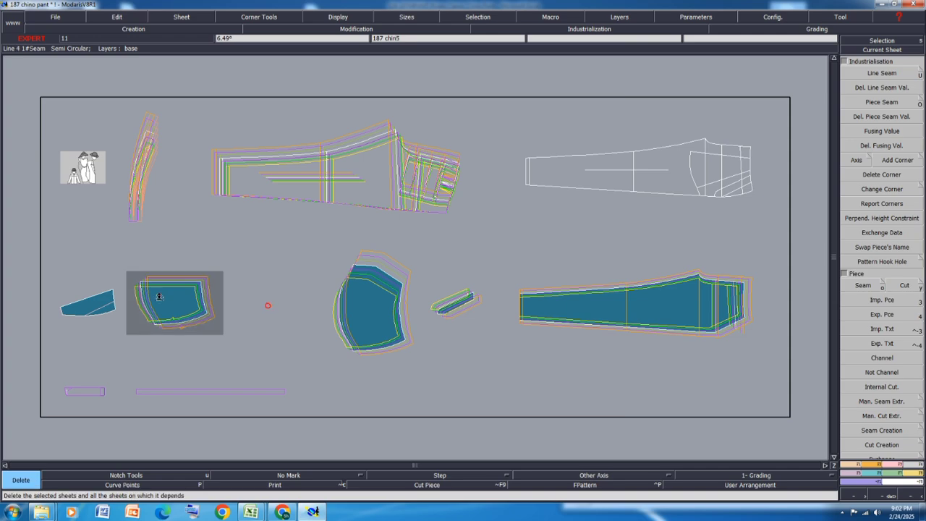
pyautogui.click(159, 299)
pyautogui.press('j')
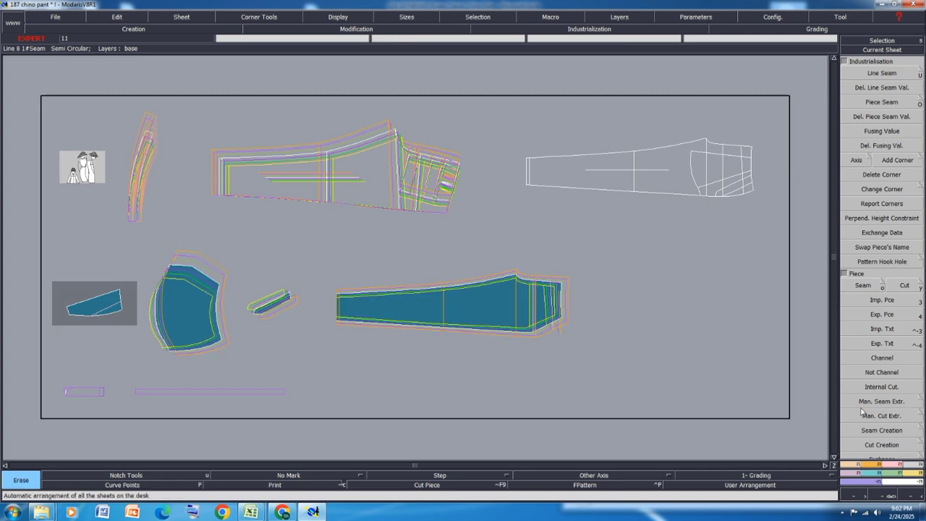
# Step: Extract the long narrow strip as a separate piece with Seam and arrange the sheets
pyautogui.click(864, 286)
pyautogui.scroll(2, 136, 401)
pyautogui.click(181, 385)
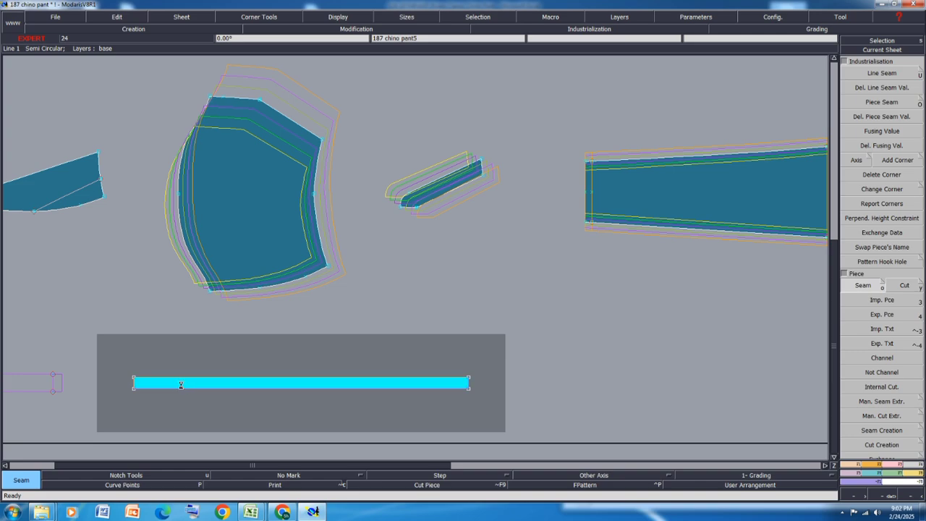
pyautogui.rightClick(181, 384)
pyautogui.press('j')
# Step: Extract two pieces from the short strip with Seam, one with the rounded corner and one including the slanted corner, and arrange the sheets
pyautogui.scroll(4, 72, 402)
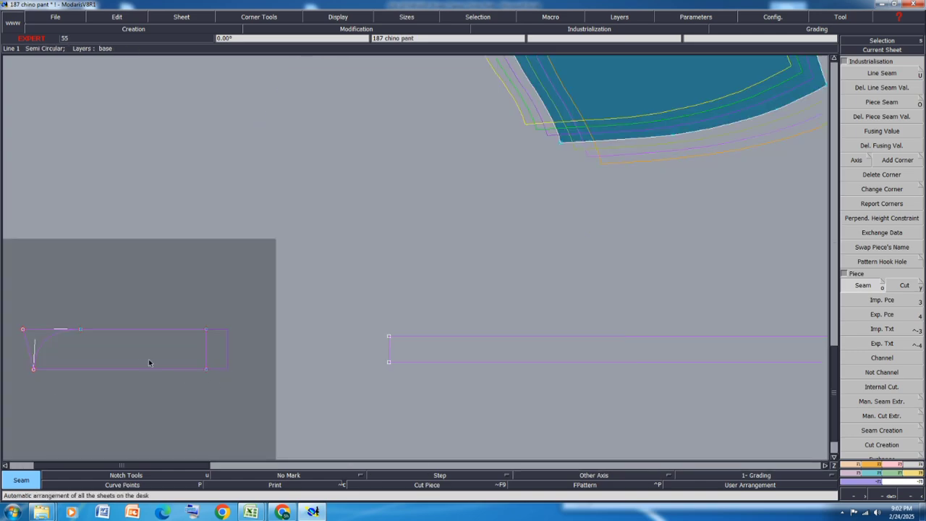
pyautogui.click(130, 346)
pyautogui.rightClick(130, 346)
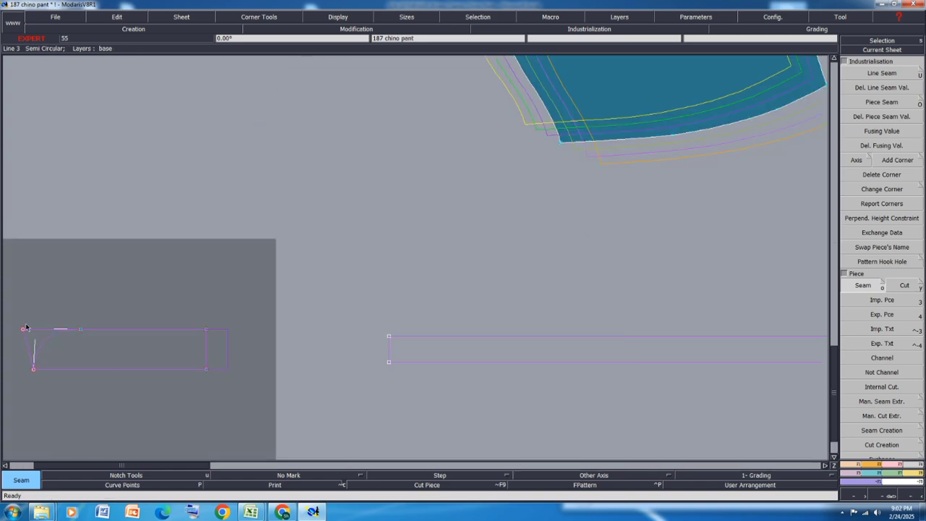
pyautogui.click(44, 336)
pyautogui.click(131, 350)
pyautogui.rightClick(131, 350)
pyautogui.press('j')
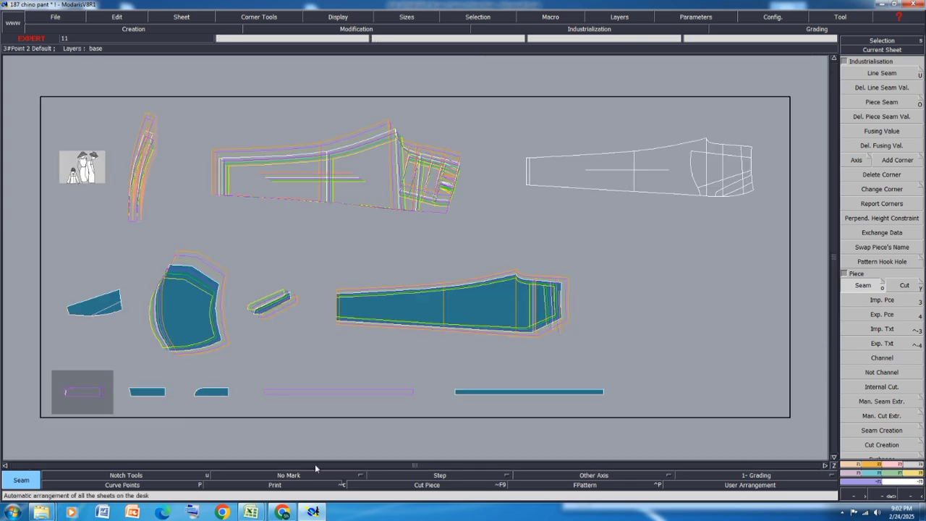
# Step: Add a developed point 1 cm from the slanted piece's upper corner along its upper edge, and insert it into the curve
pyautogui.scroll(3, 132, 393)
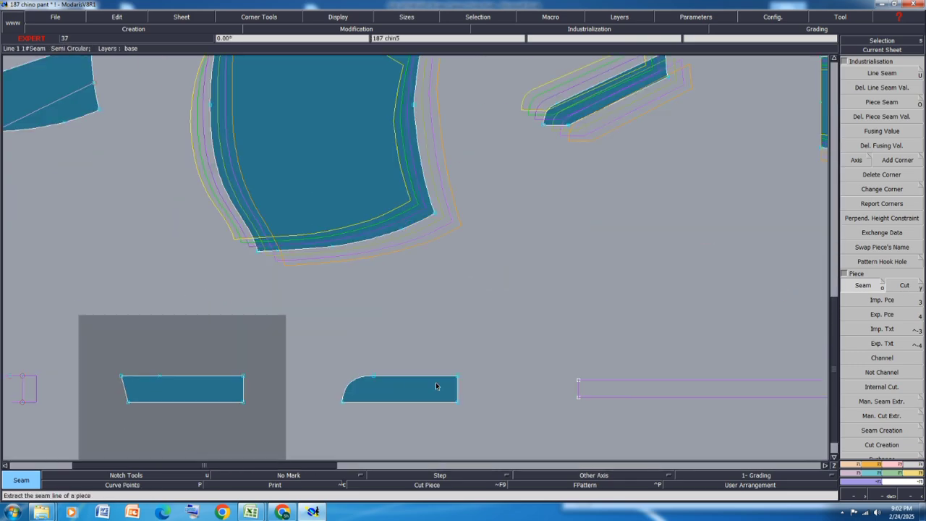
pyautogui.click(891, 466)
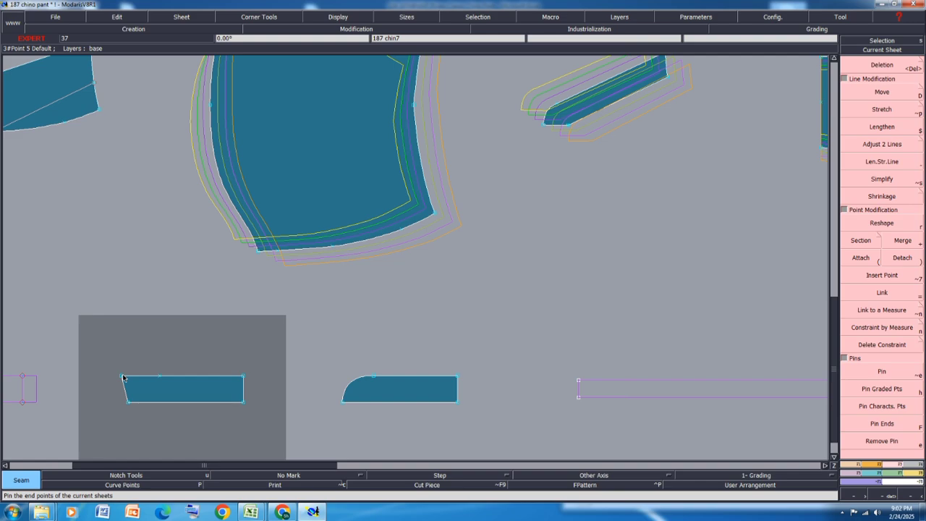
pyautogui.press('d')
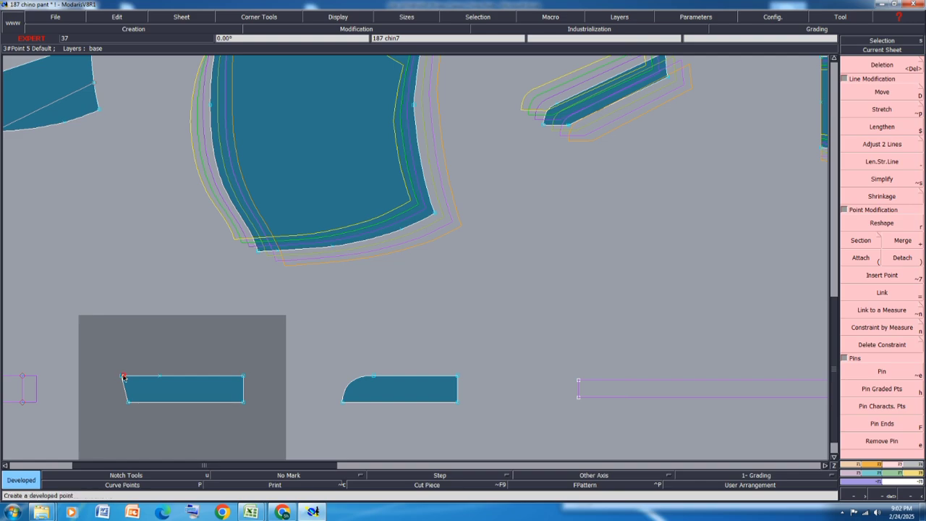
pyautogui.click(124, 377)
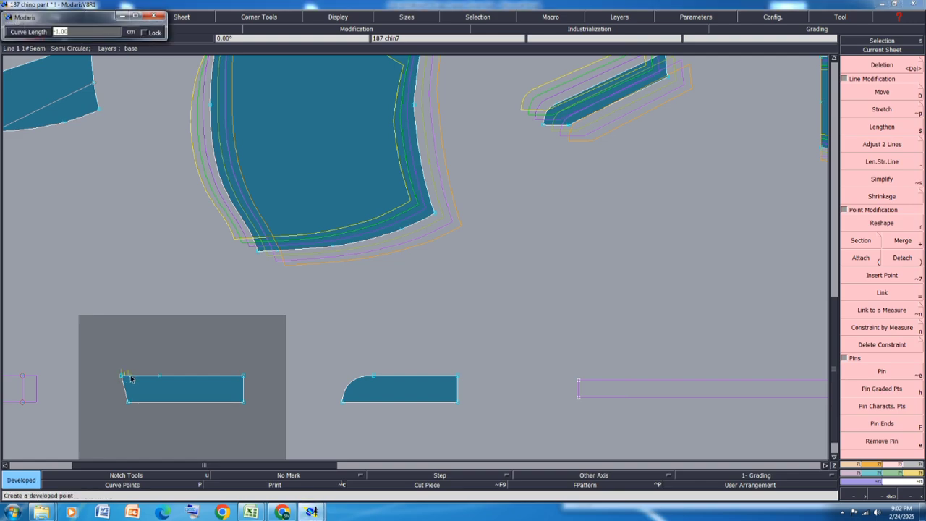
pyautogui.press('Return')
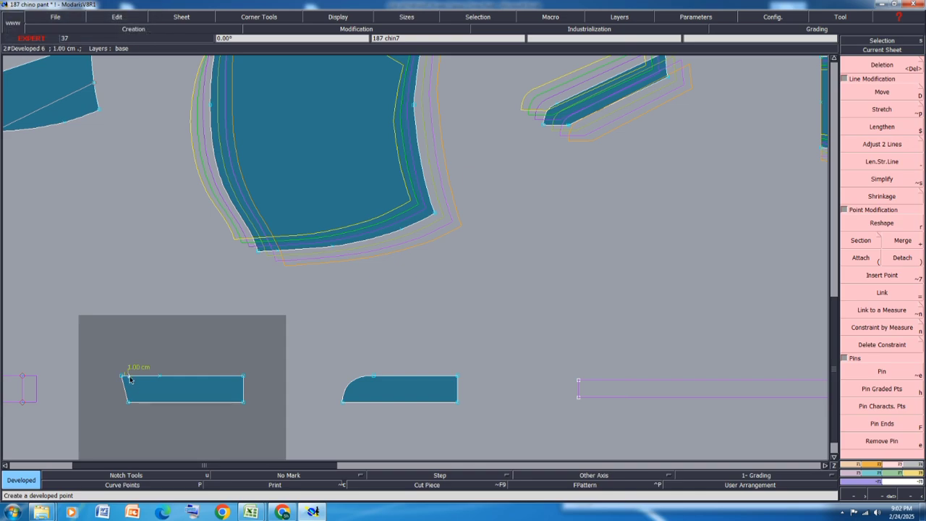
pyautogui.hotkey('shift', '7')
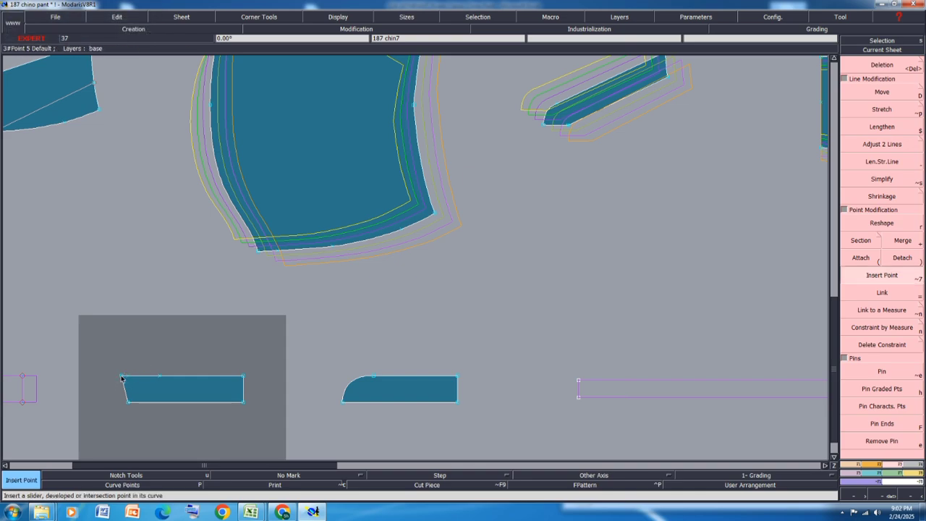
# Step: Draw two straight lines on the slanted piece, from its upper corner about 1.2 cm outward and back to its lower corner
pyautogui.press('d')
pyautogui.click(122, 377)
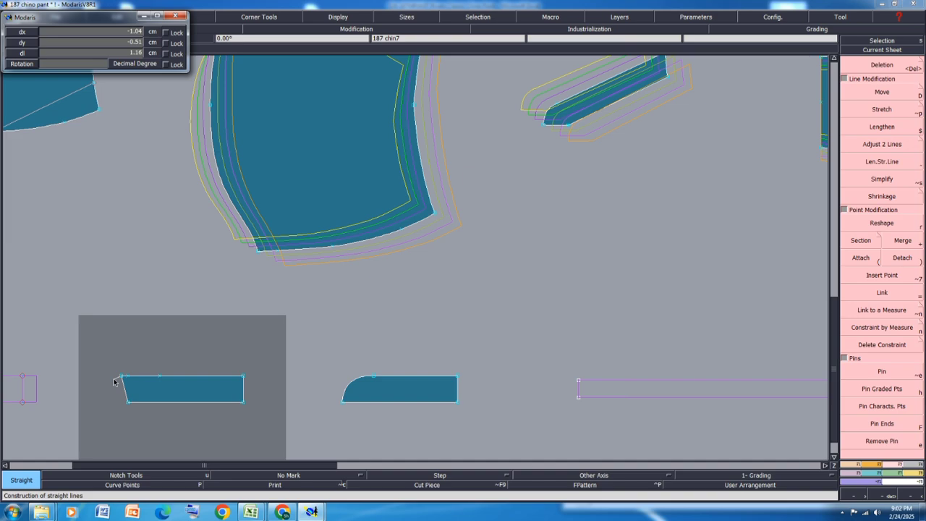
pyautogui.click(113, 379)
pyautogui.click(129, 405)
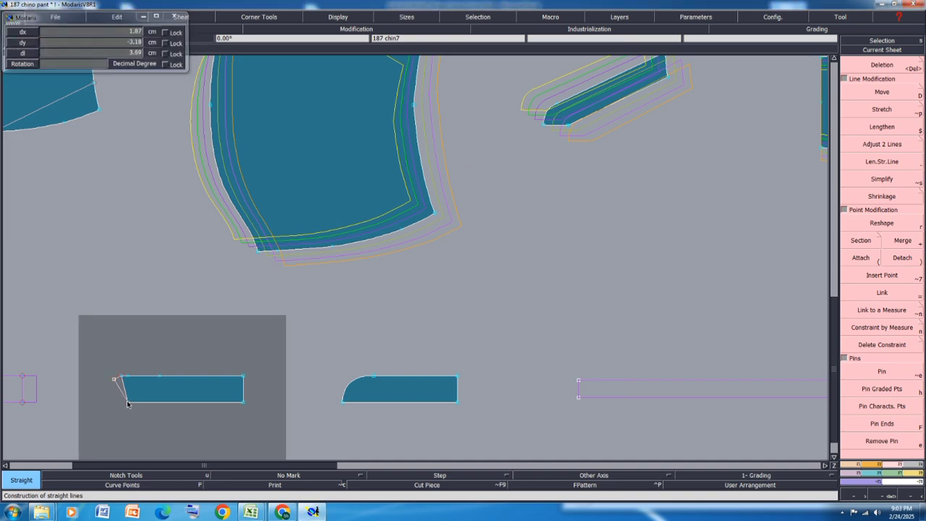
# Step: Create a symmetry axis along the slanted piece's lower edge and symmetrize its square end and upper edge across it
pyautogui.press('s')
pyautogui.click(243, 404)
pyautogui.click(223, 404)
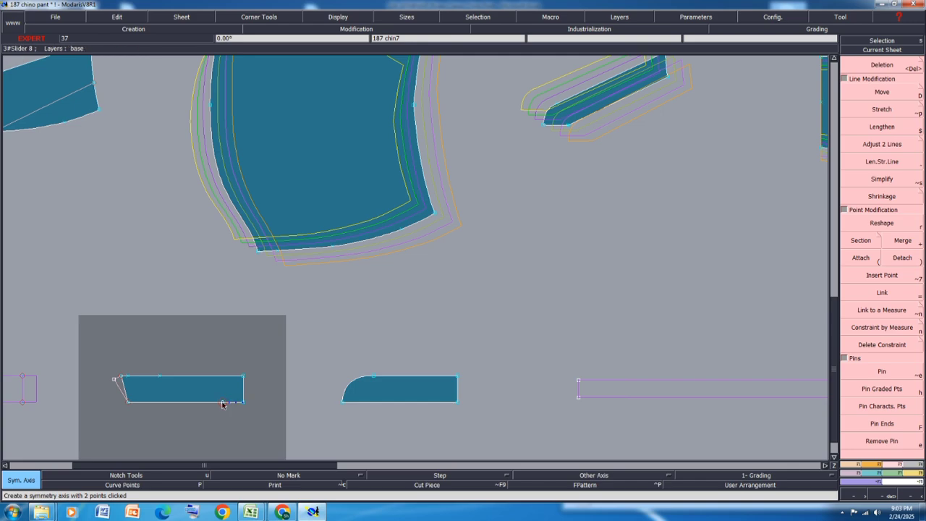
pyautogui.hotkey('shift', 's')
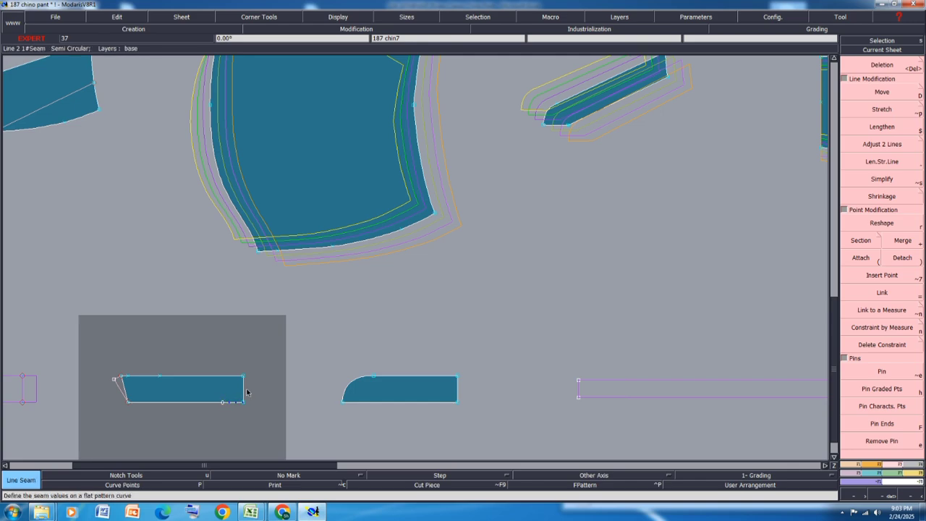
pyautogui.hotkey('shift', 's')
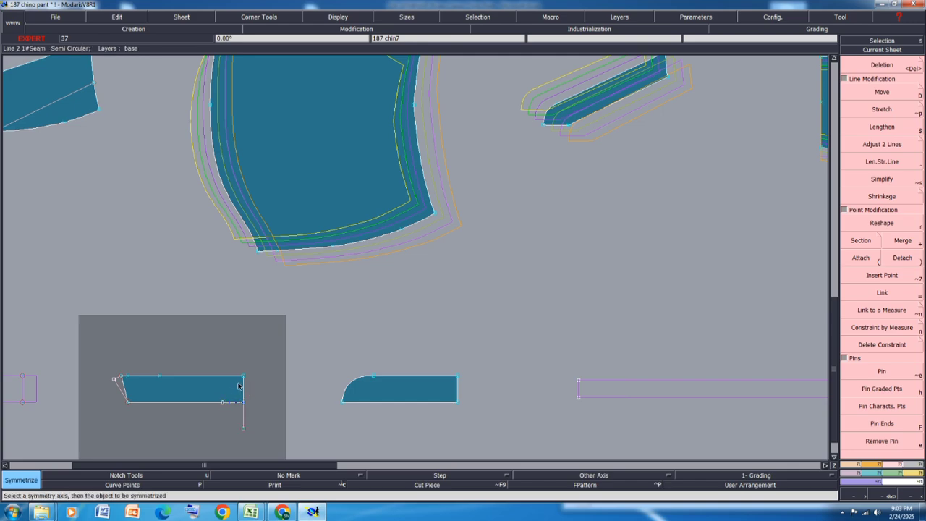
pyautogui.click(233, 377)
# Step: Close the mirrored outline with a straight line from the piece's lower slanted corner to the mirrored long edge
pyautogui.press('l')
pyautogui.click(129, 403)
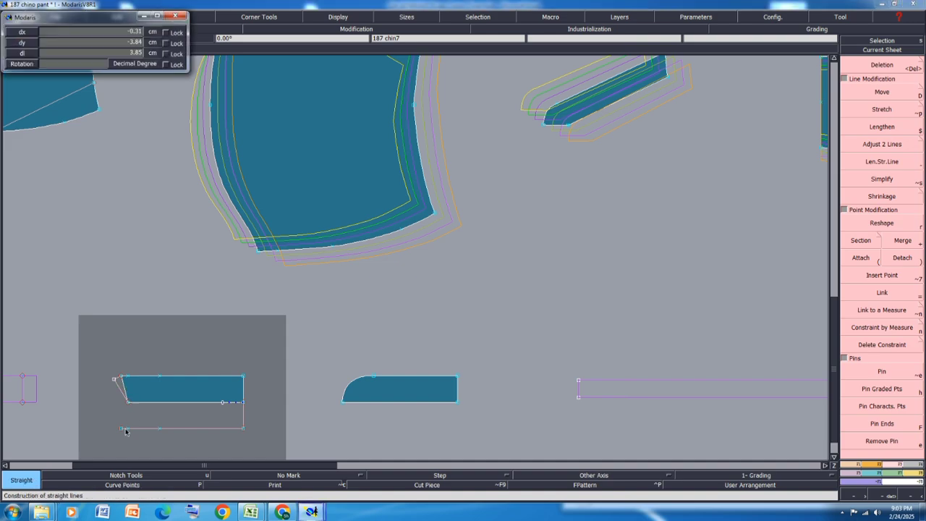
pyautogui.click(129, 428)
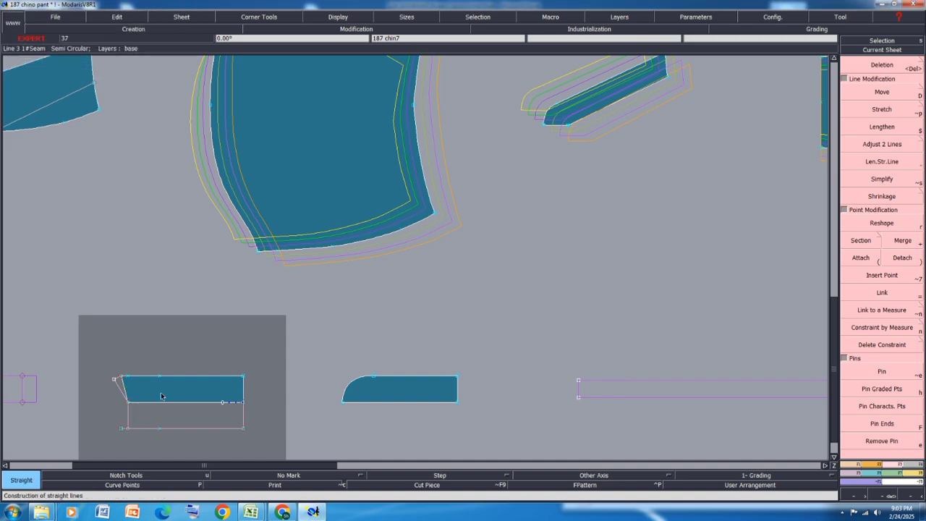
# Step: Extract the original, triangular and mirrored areas as one piece with Seam and arrange the sheets
pyautogui.scroll(2, 149, 416)
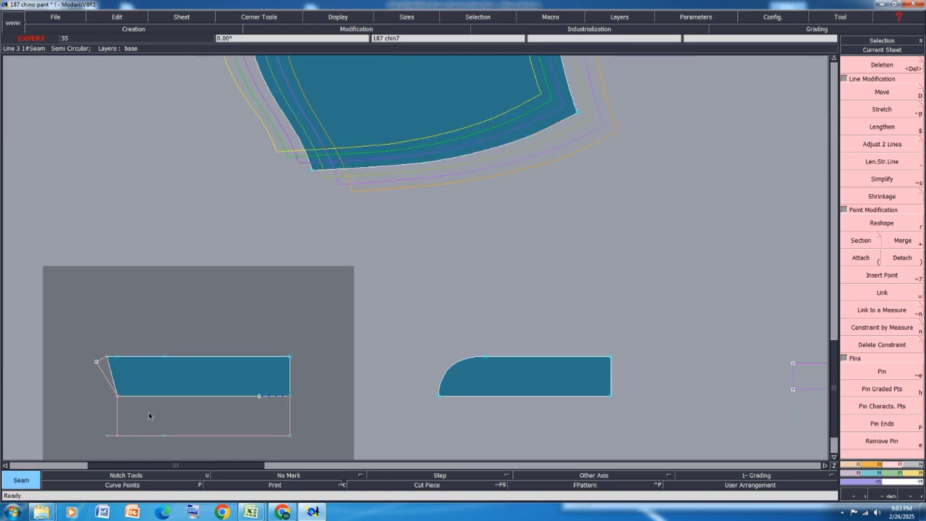
pyautogui.click(255, 390)
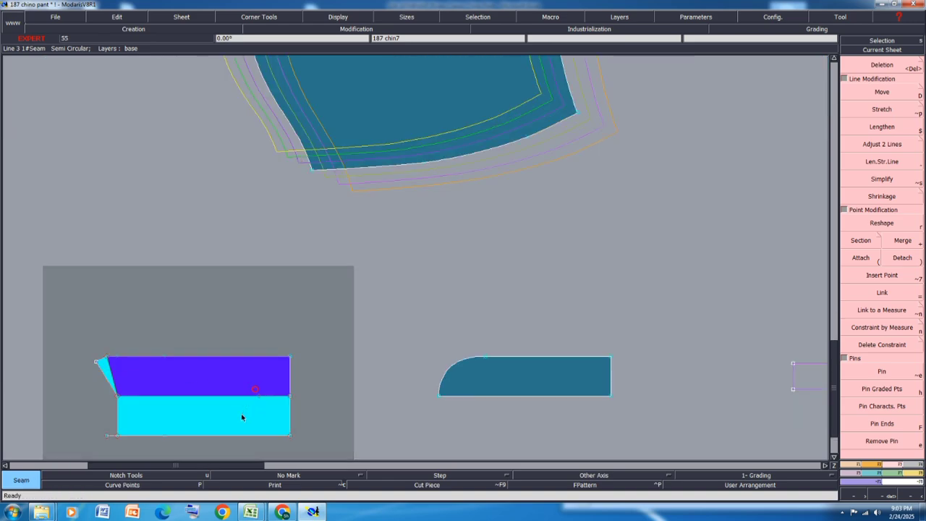
pyautogui.rightClick(242, 417)
pyautogui.press('j')
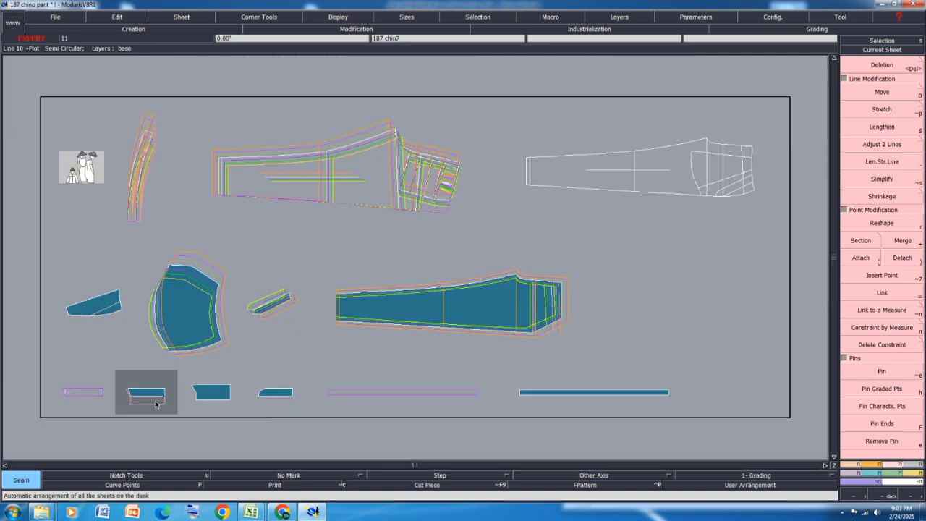
# Step: Delete the source sheet of the slanted piece and rearrange the sheets
pyautogui.press('Delete')
pyautogui.click(153, 397)
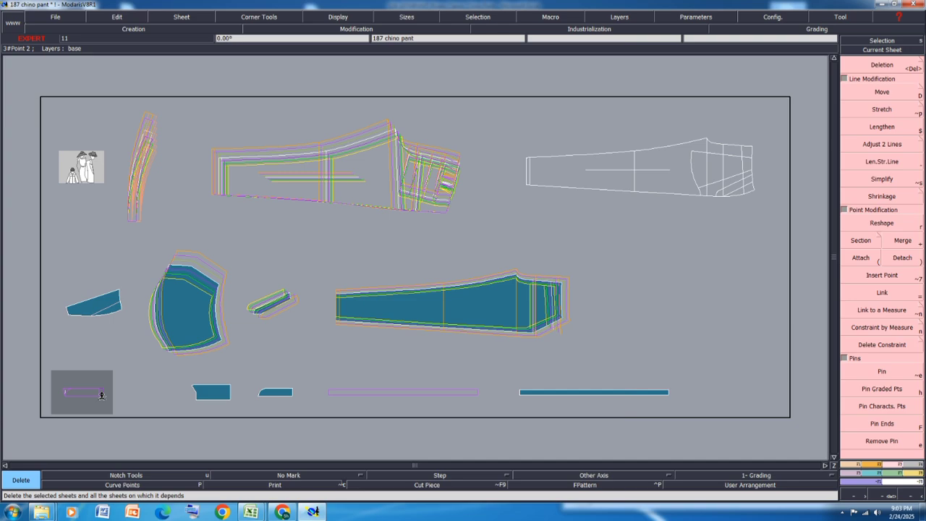
pyautogui.press('j')
# Step: Copy the rounded-corner piece onto a new sheet and flip the copy with X Sym
pyautogui.scroll(2, 198, 401)
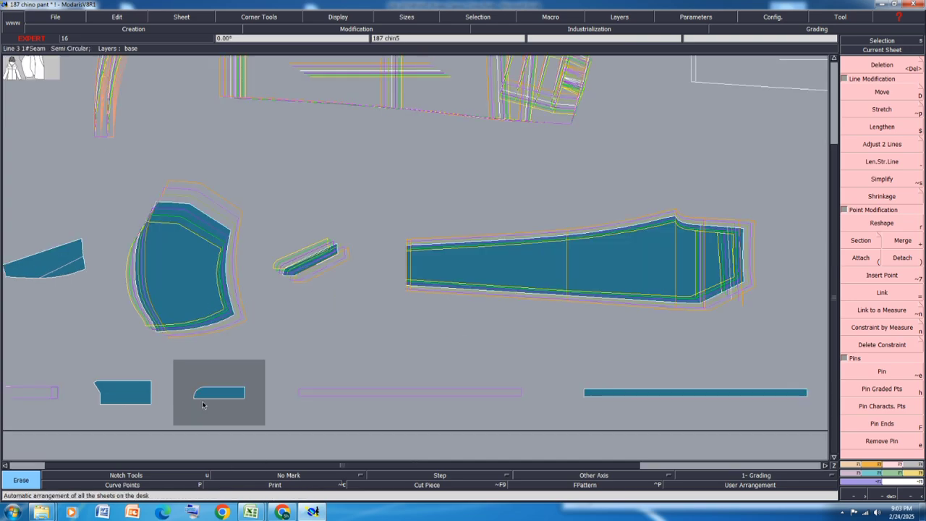
pyautogui.scroll(-3, 245, 363)
pyautogui.scroll(2, 230, 390)
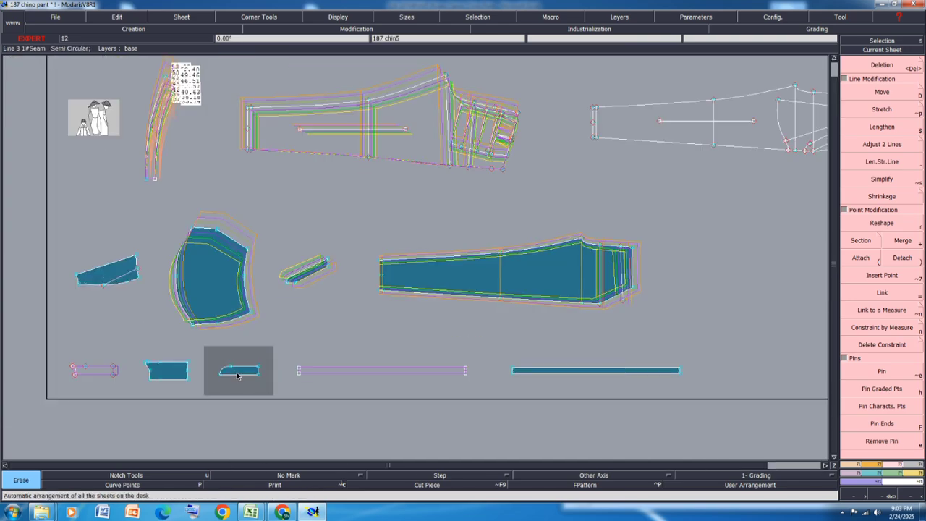
pyautogui.press('c')
pyautogui.click(237, 375)
pyautogui.click(290, 426)
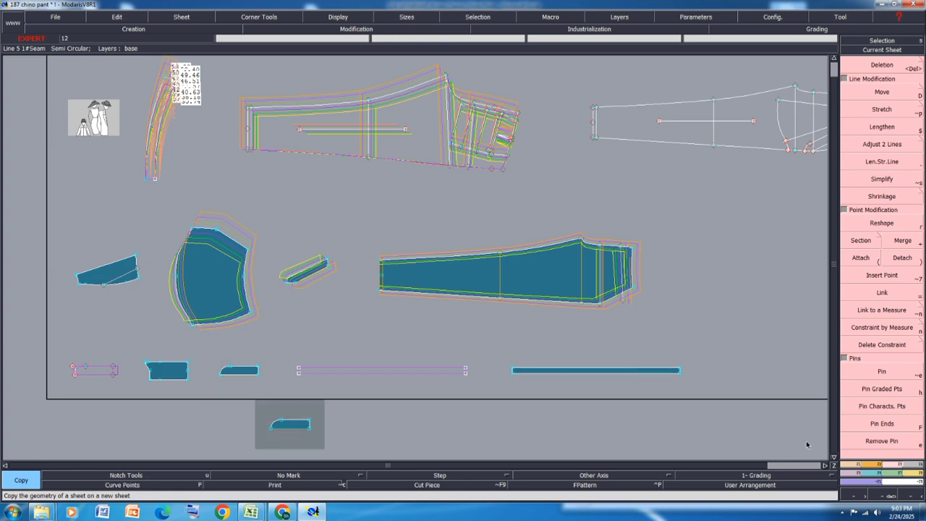
pyautogui.click(864, 467)
pyautogui.click(861, 230)
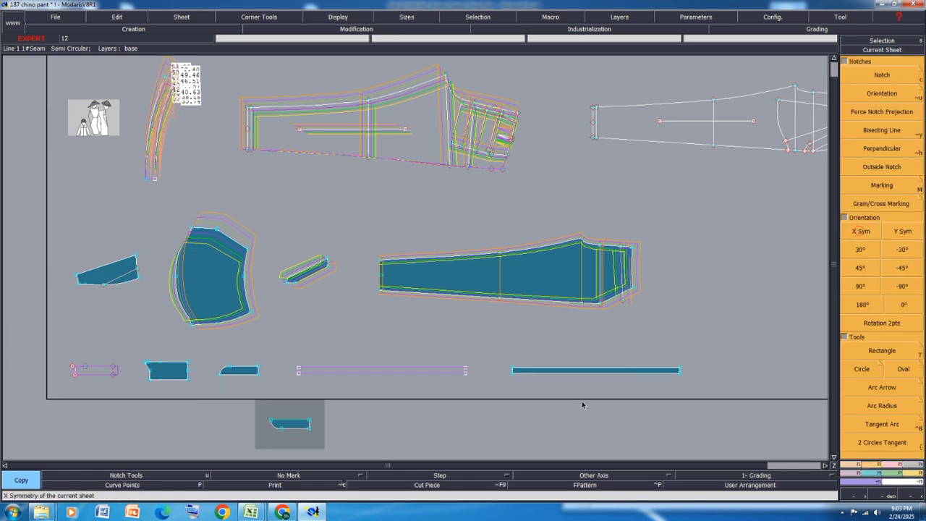
# Step: Arrange all sheets and save the model, continuing past the detected anomalies
pyautogui.press('j')
pyautogui.hotkey('ctrl', 's')
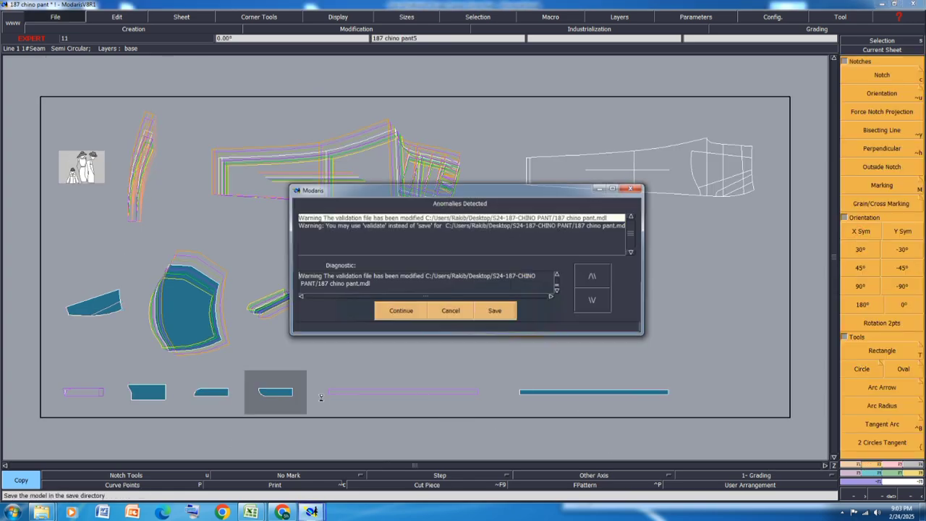
pyautogui.click(400, 312)
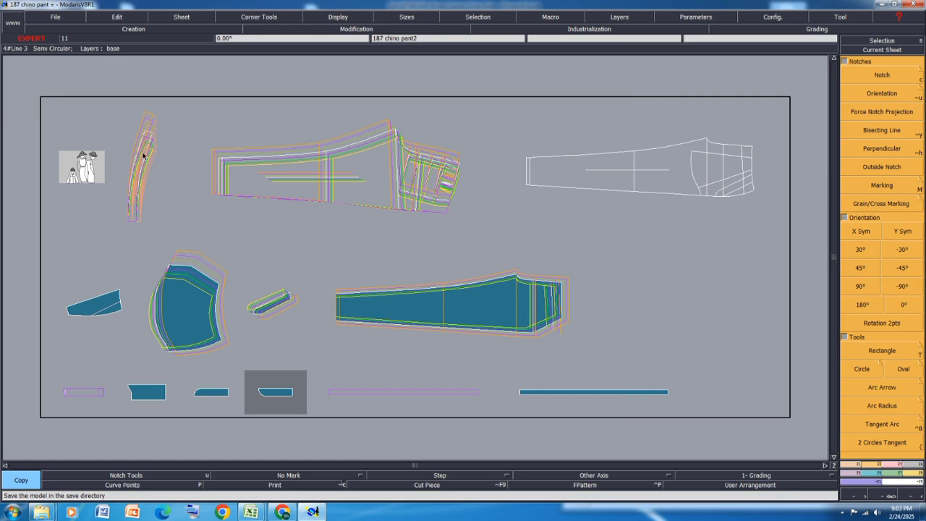
# Step: Show only the base size of the curved waistband, extract its full-width band as a piece with Seam, and arrange the sheets
pyautogui.scroll(2, 144, 156)
pyautogui.press('space')
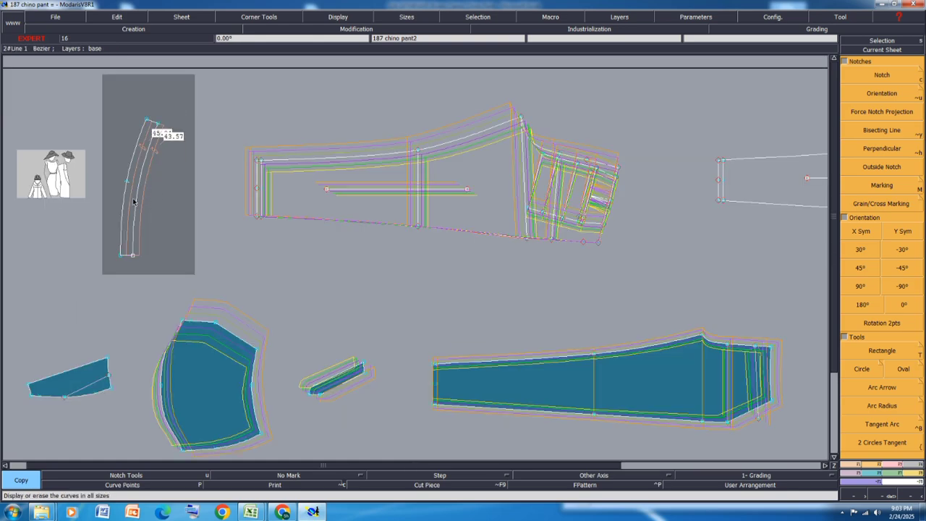
pyautogui.click(916, 465)
pyautogui.click(863, 286)
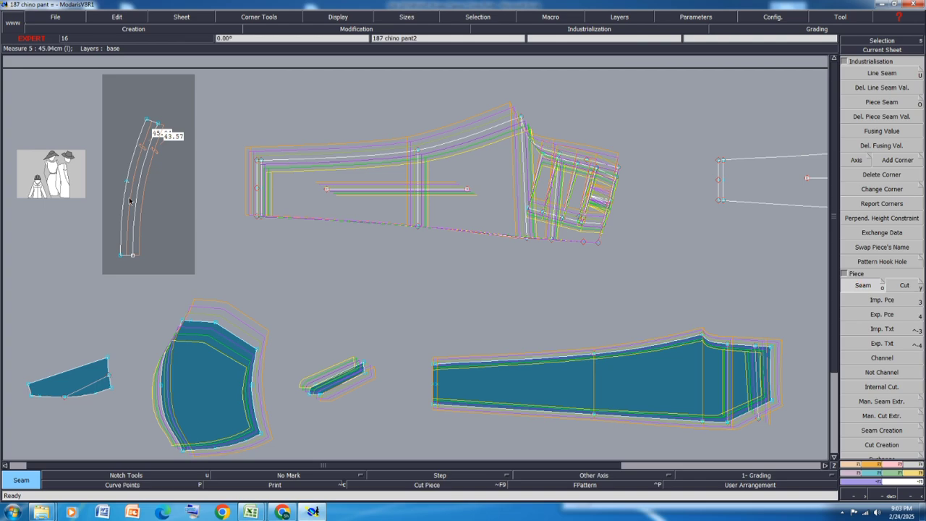
pyautogui.scroll(5, 129, 188)
pyautogui.scroll(-4, 120, 253)
pyautogui.click(122, 251)
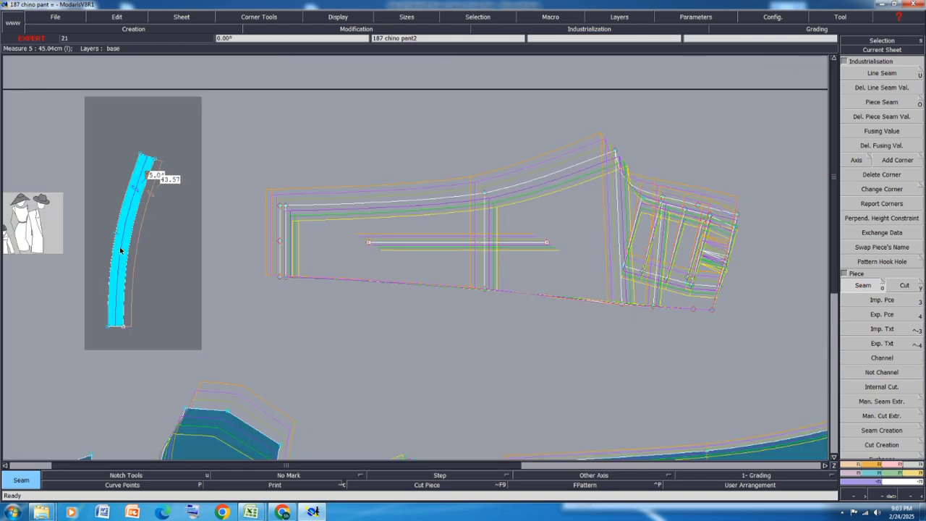
pyautogui.rightClick(120, 251)
pyautogui.press('j')
# Step: Create the full waistband from the extracted half with Sym 2Pts, using its lower end as the symmetry axis
pyautogui.scroll(5, 182, 210)
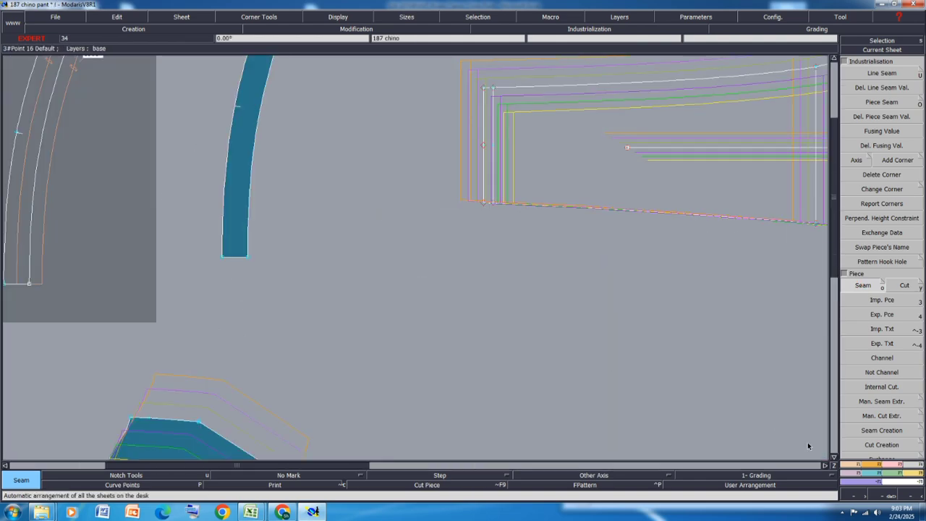
pyautogui.click(852, 478)
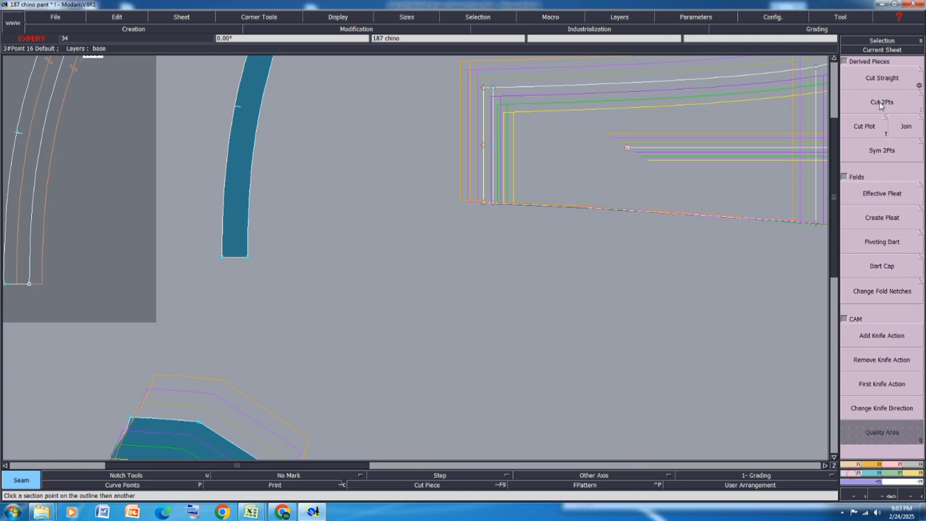
pyautogui.click(883, 151)
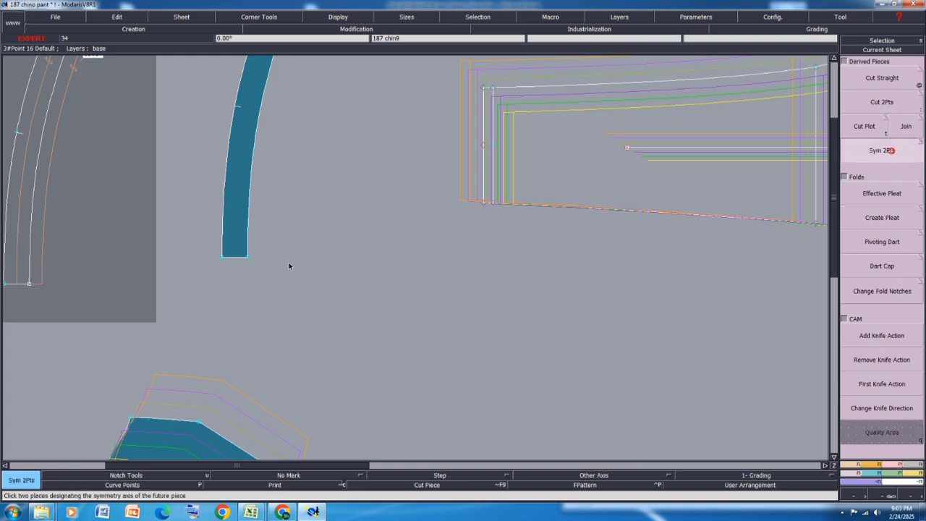
pyautogui.click(248, 258)
pyautogui.scroll(3, 404, 268)
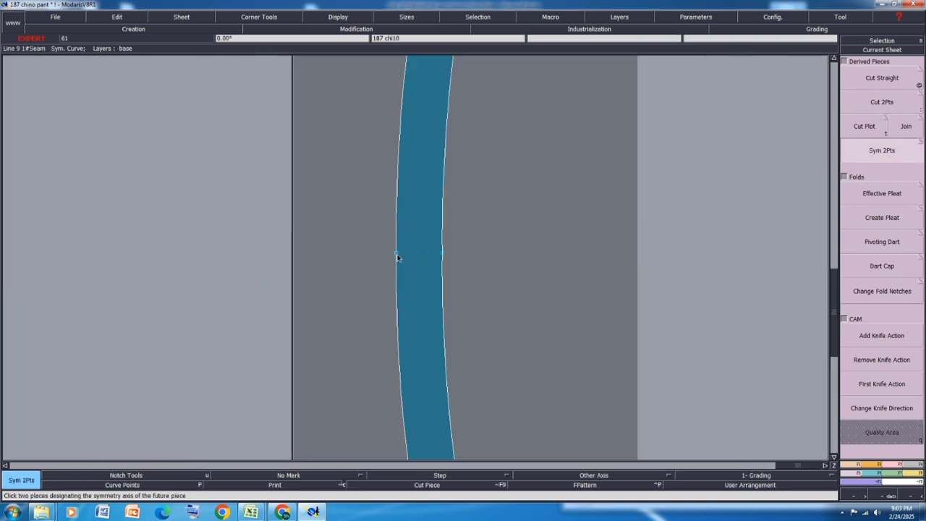
# Step: Add a notch on the full waistband's outer curve at the symmetry line and arrange the sheets
pyautogui.press('e')
pyautogui.click(396, 253)
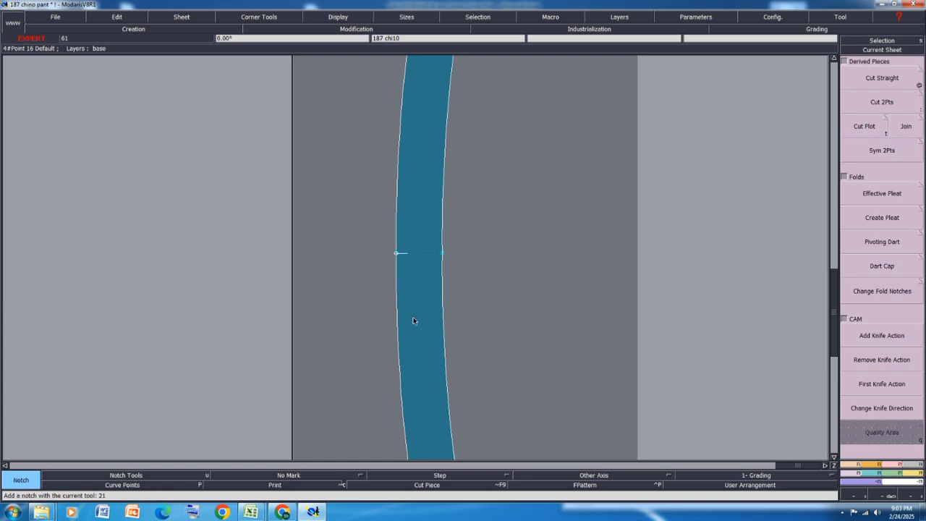
pyautogui.scroll(-5, 401, 293)
pyautogui.scroll(-2, 355, 279)
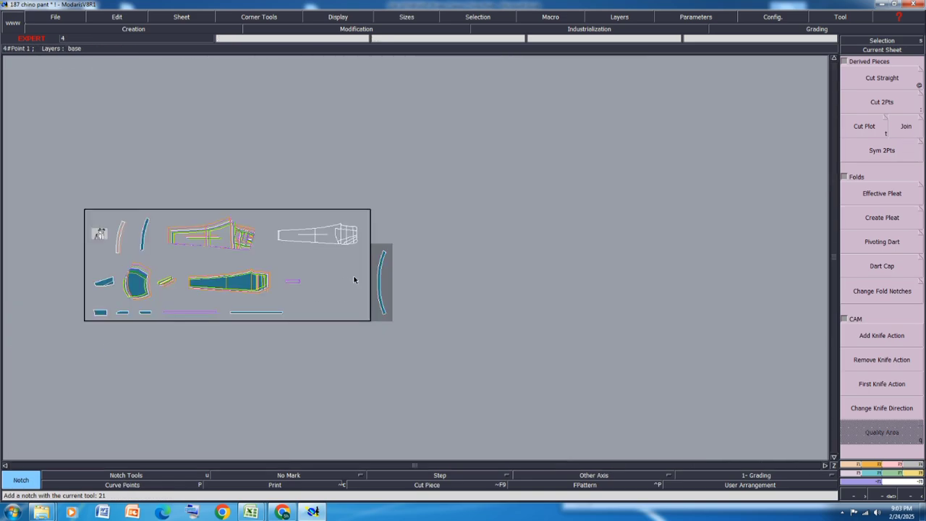
pyautogui.press('j')
# Step: Delete the half waistband piece next to the full waistband
pyautogui.press('Delete')
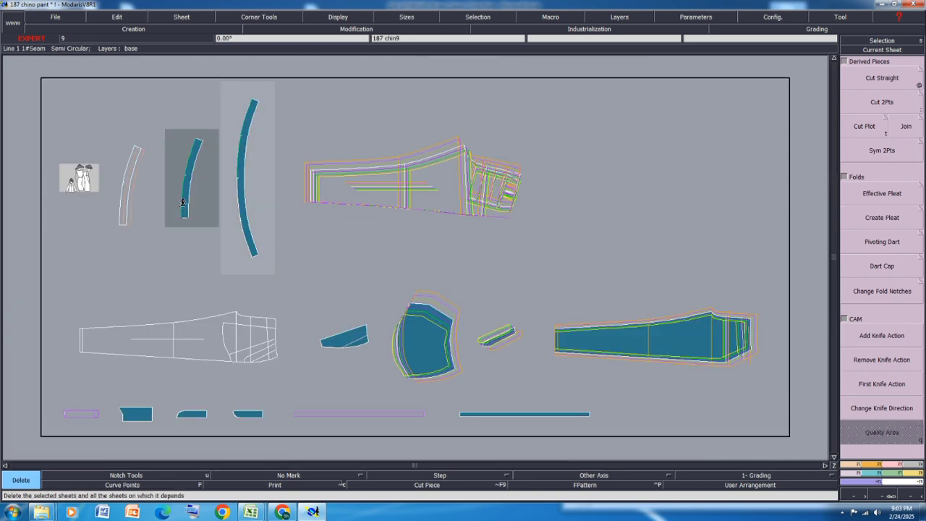
pyautogui.click(183, 203)
pyautogui.press('Delete')
# Step: Rearrange the remaining sheets and save the model again, continuing past the anomalies
pyautogui.press('j')
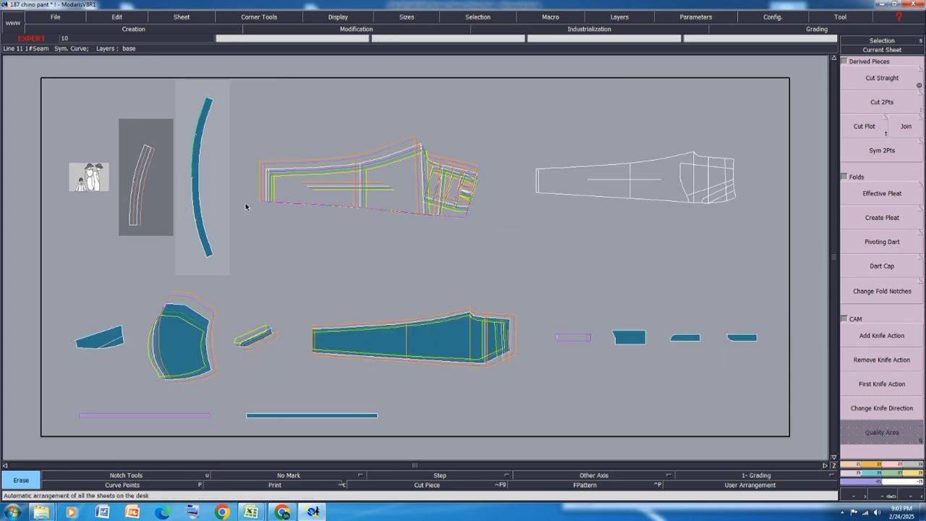
pyautogui.hotkey('ctrl', 's')
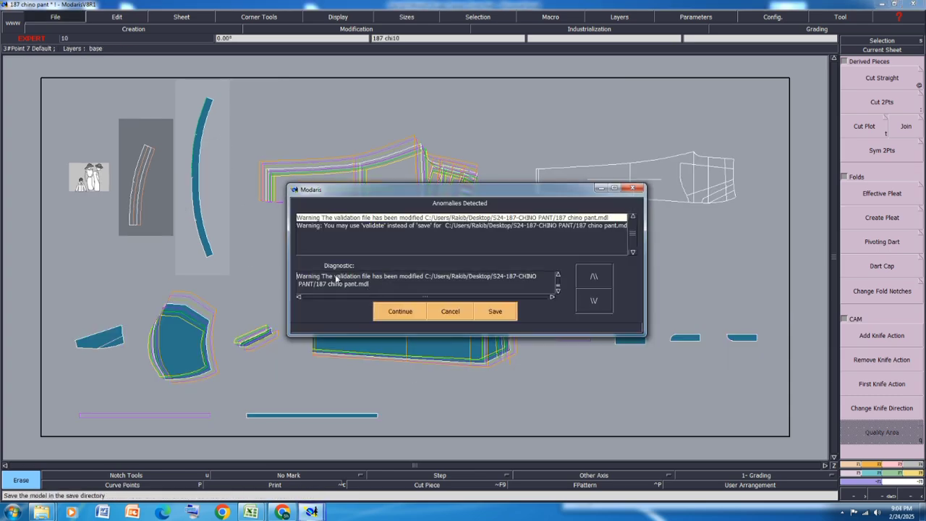
pyautogui.click(391, 311)
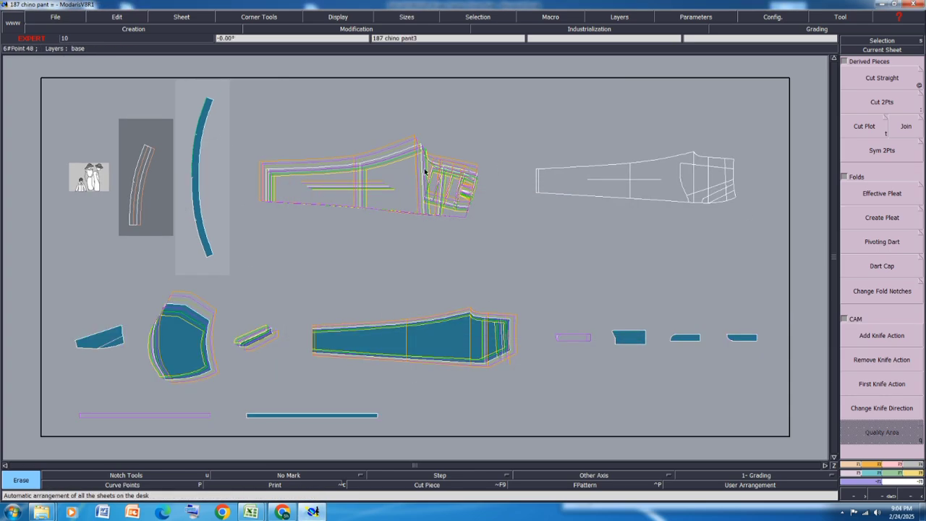
# Step: Apply Packing to the graded leg sheet beside the full waistband and display only its base size
pyautogui.click(877, 464)
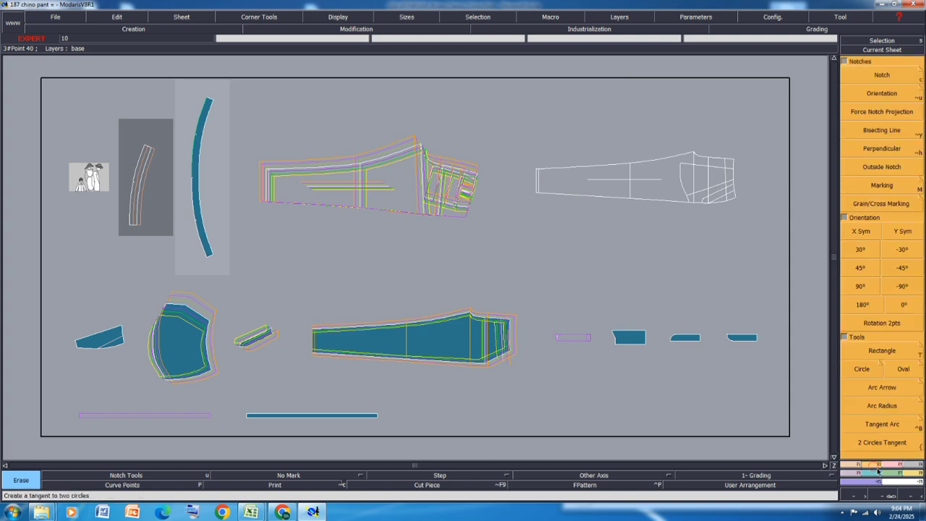
pyautogui.click(875, 473)
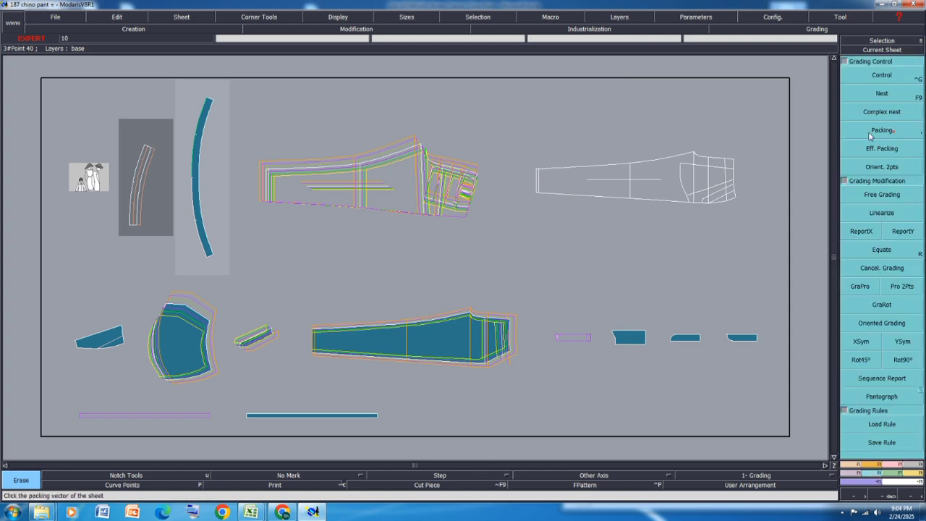
pyautogui.click(882, 130)
pyautogui.click(466, 217)
pyautogui.scroll(1, 471, 234)
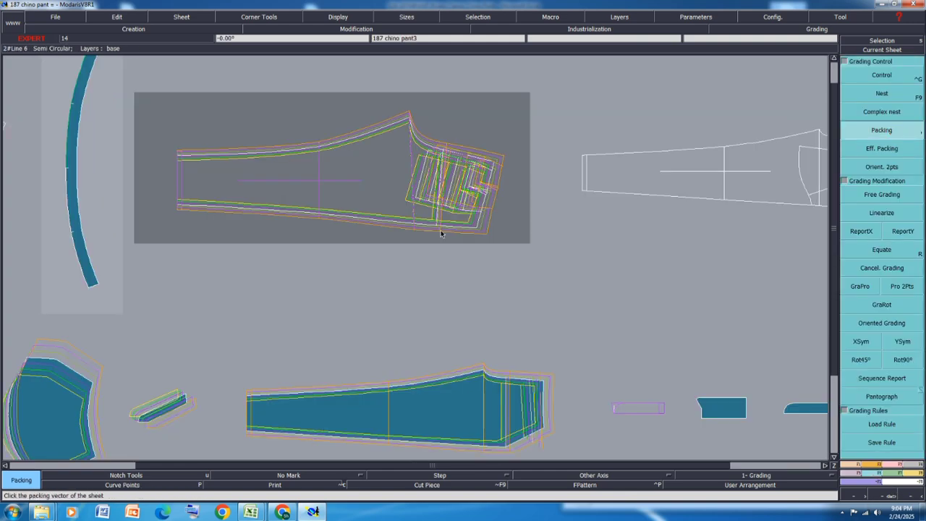
pyautogui.press('F9')
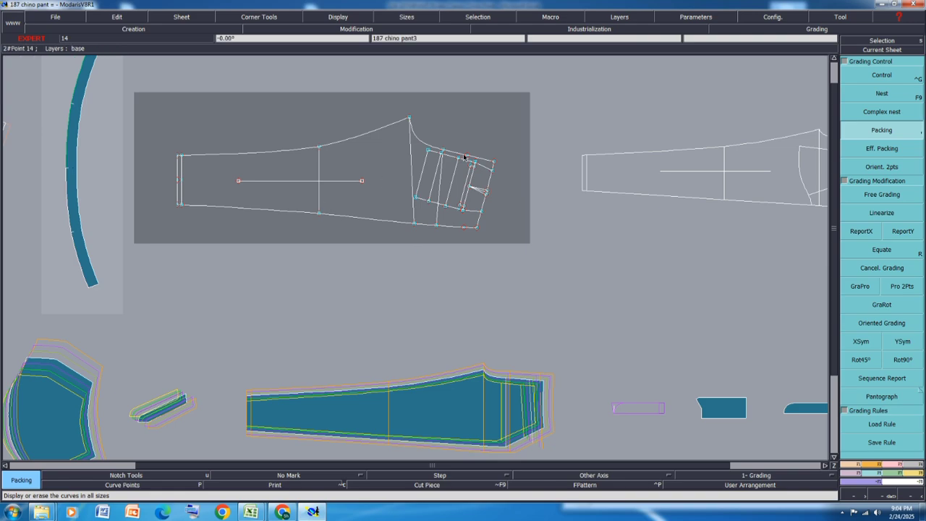
pyautogui.scroll(1, 457, 166)
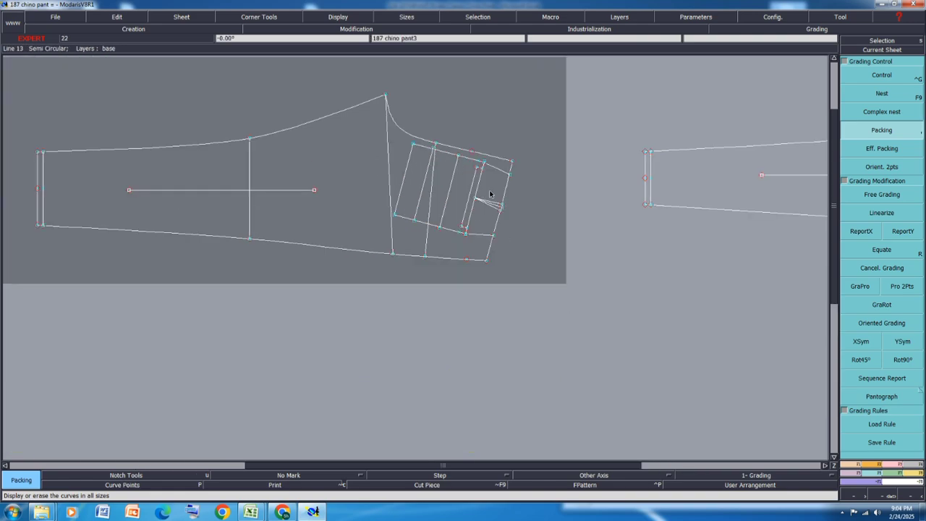
# Step: Rotate the back leg sheet with Rotation 2pts so that the pocket's long edges lie horizontal
pyautogui.click(870, 464)
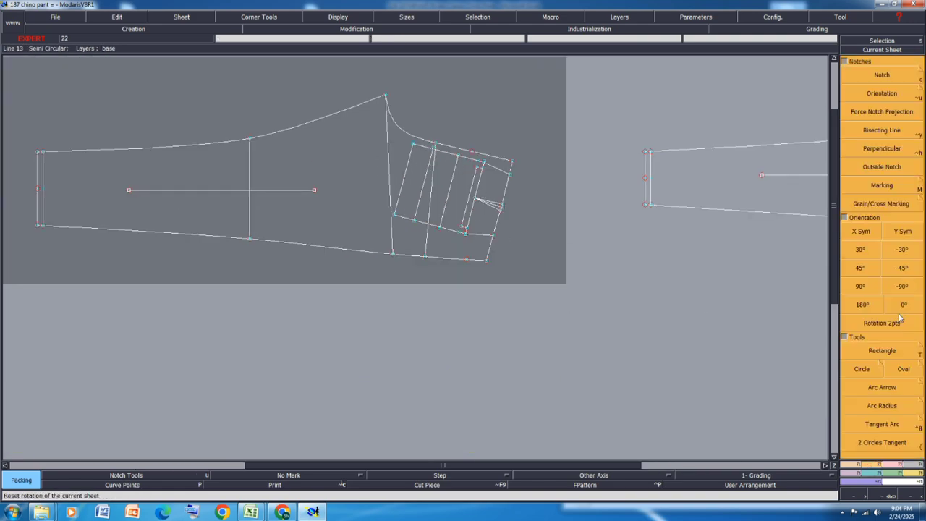
pyautogui.click(895, 323)
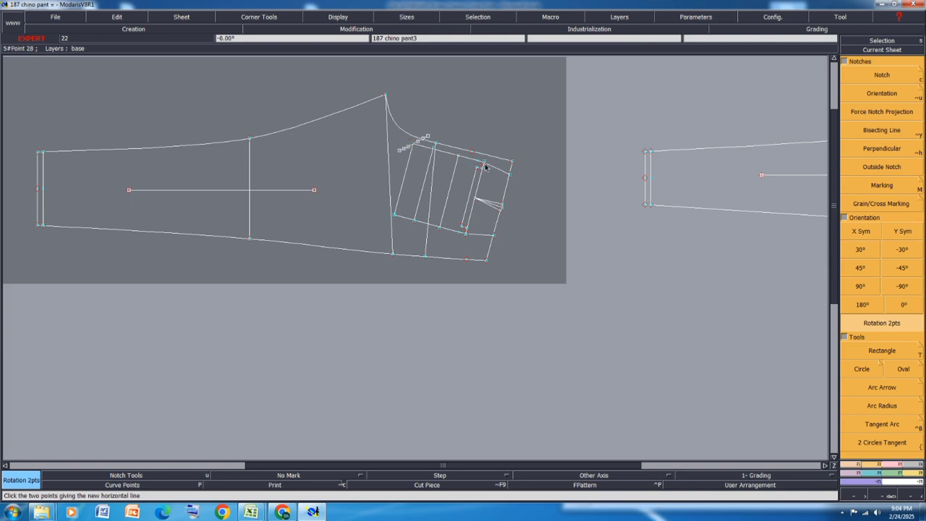
pyautogui.scroll(3, 476, 156)
pyautogui.click(465, 171)
pyautogui.scroll(-2, 378, 274)
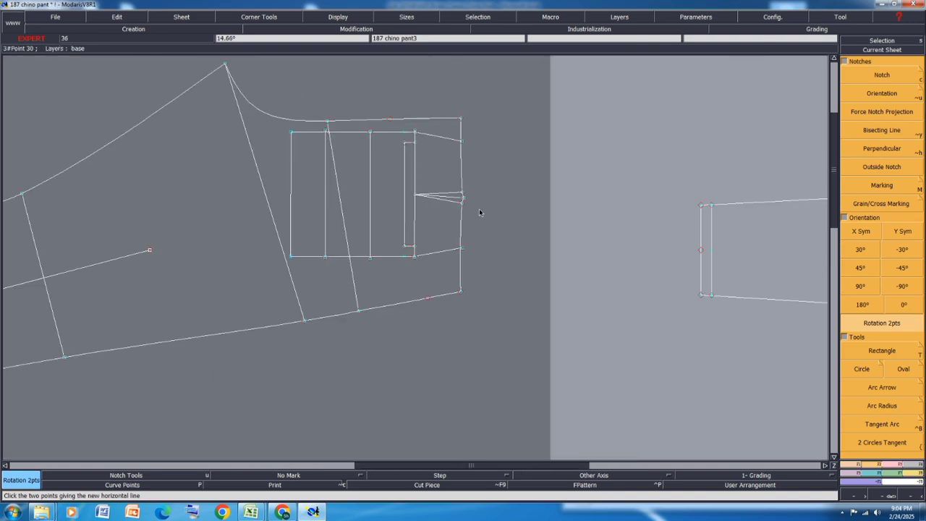
pyautogui.scroll(1, 485, 127)
# Step: Extract the pocket bag, the section containing the welt rectangle and the narrow strip from the back leg as Seam pieces, and arrange the sheets
pyautogui.moveTo(510, 181); pyautogui.dragTo(370, 248)
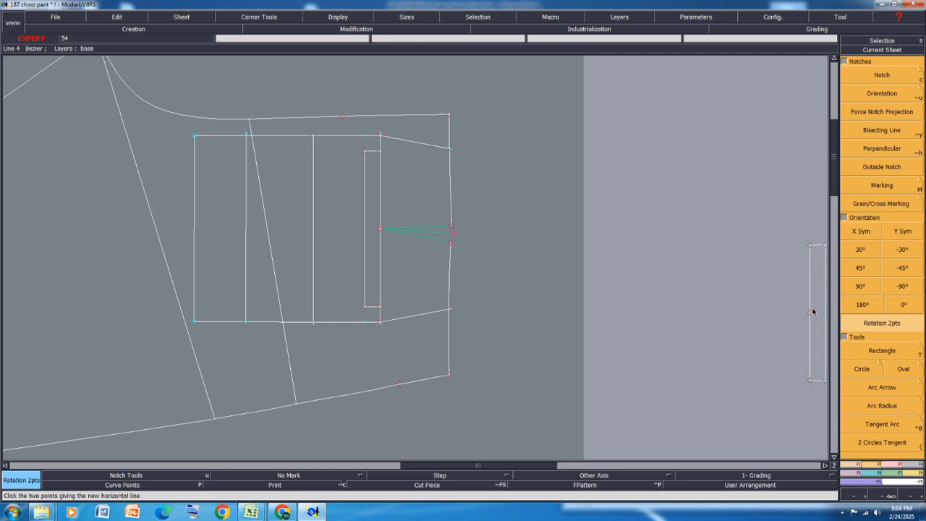
pyautogui.click(570, 290)
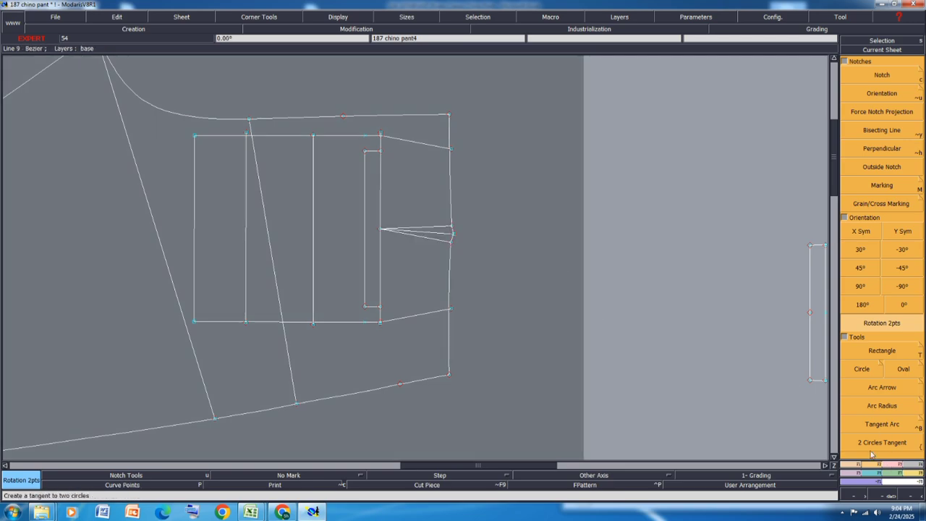
pyautogui.click(911, 467)
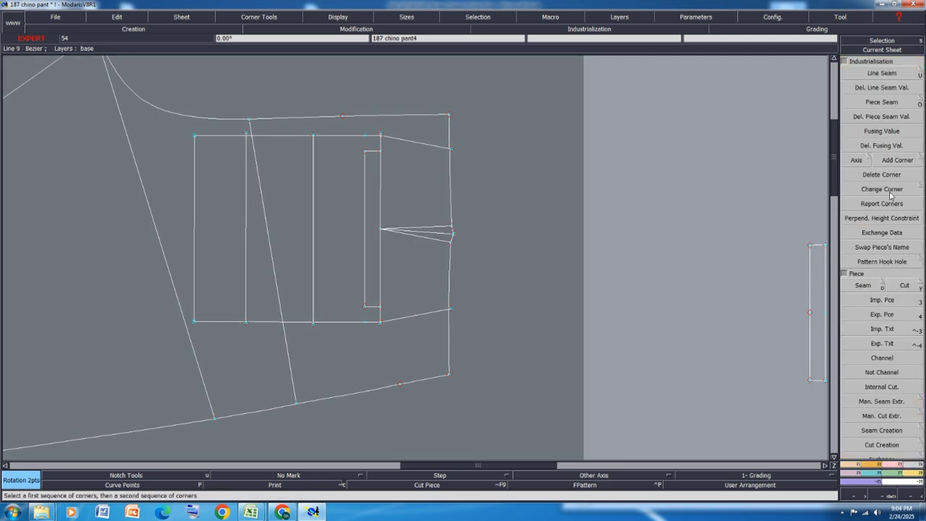
pyautogui.click(865, 285)
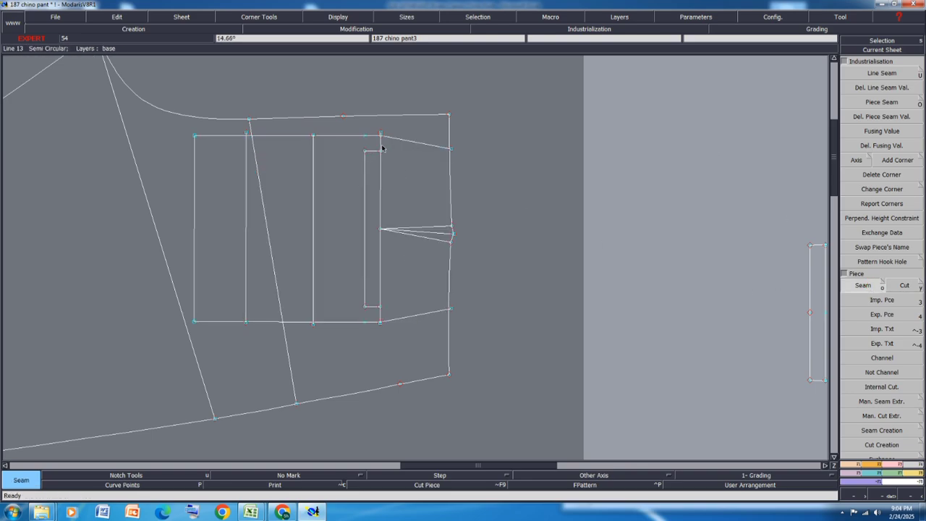
pyautogui.click(360, 285)
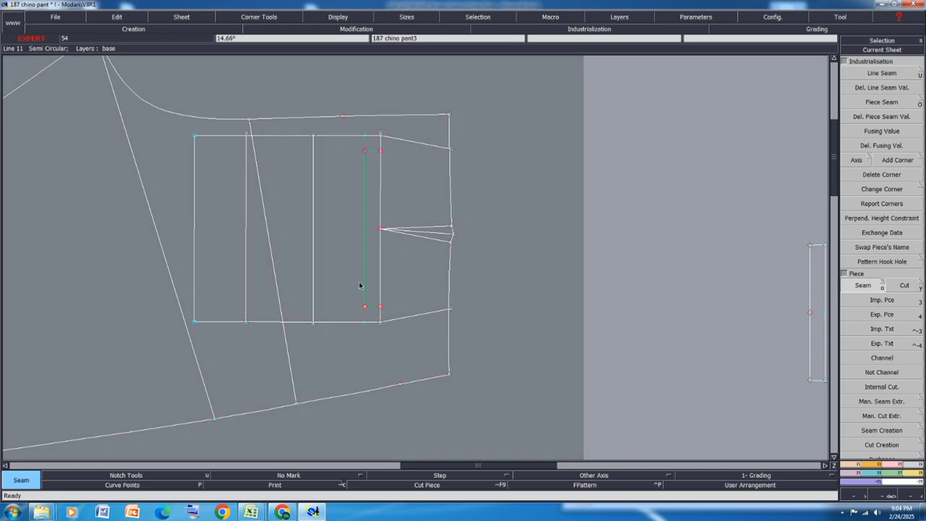
pyautogui.click(265, 254)
pyautogui.rightClick(355, 207)
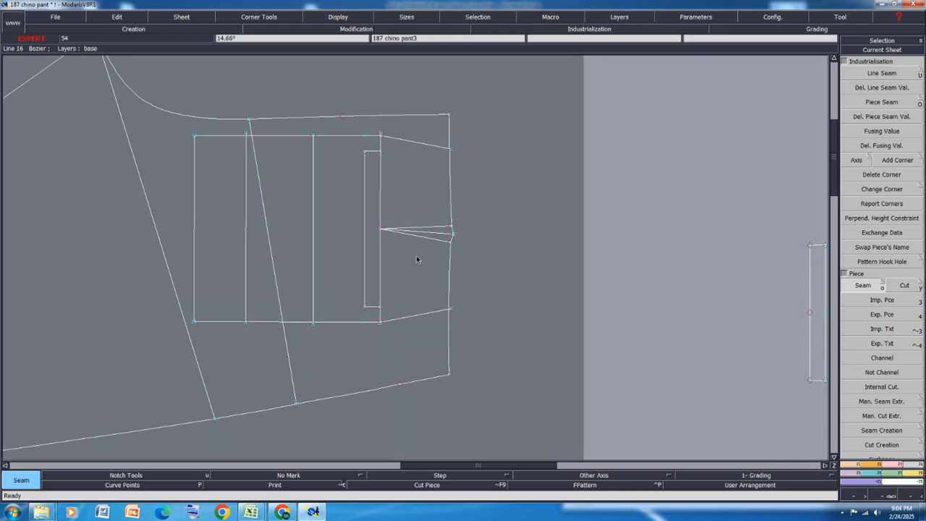
pyautogui.click(343, 238)
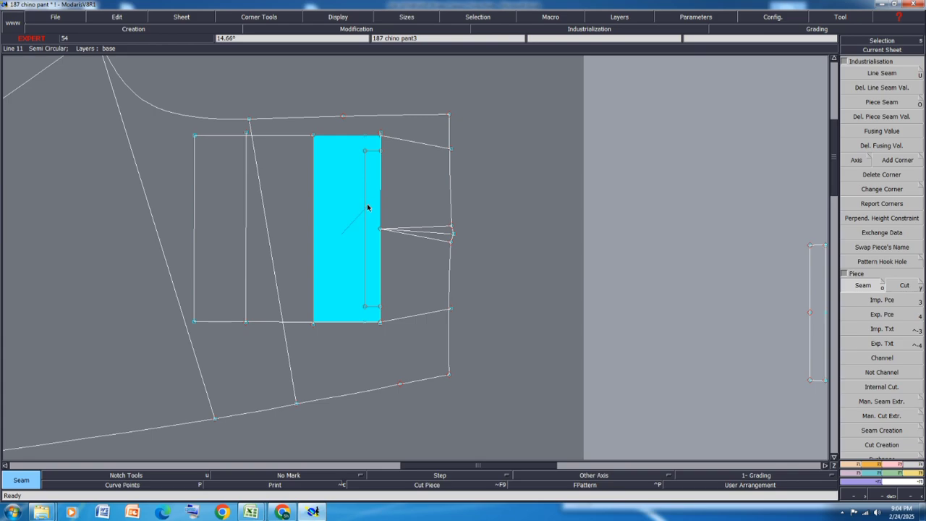
pyautogui.rightClick(367, 208)
pyautogui.press('j')
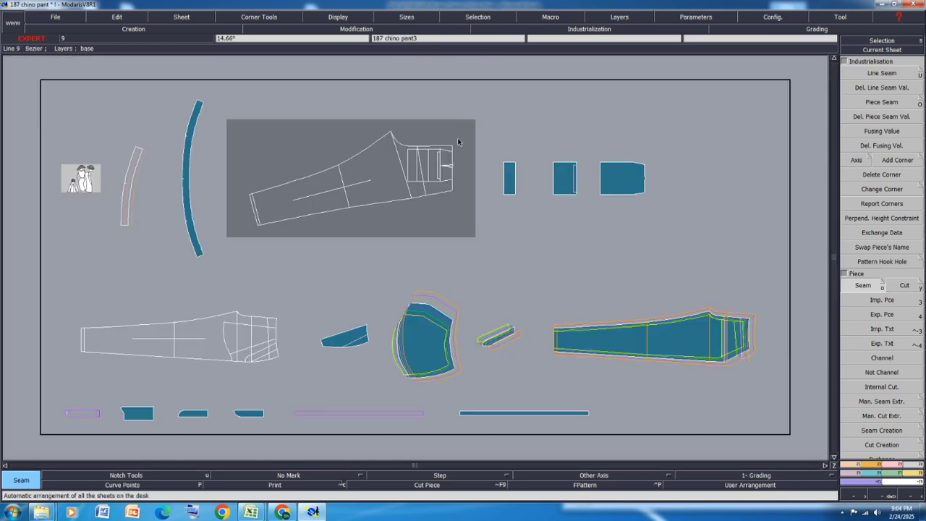
# Step: Delete the pocket bag construction lines from the back leg sheet, keeping the welt rectangle and the dart
pyautogui.scroll(2, 431, 143)
pyautogui.press('Delete')
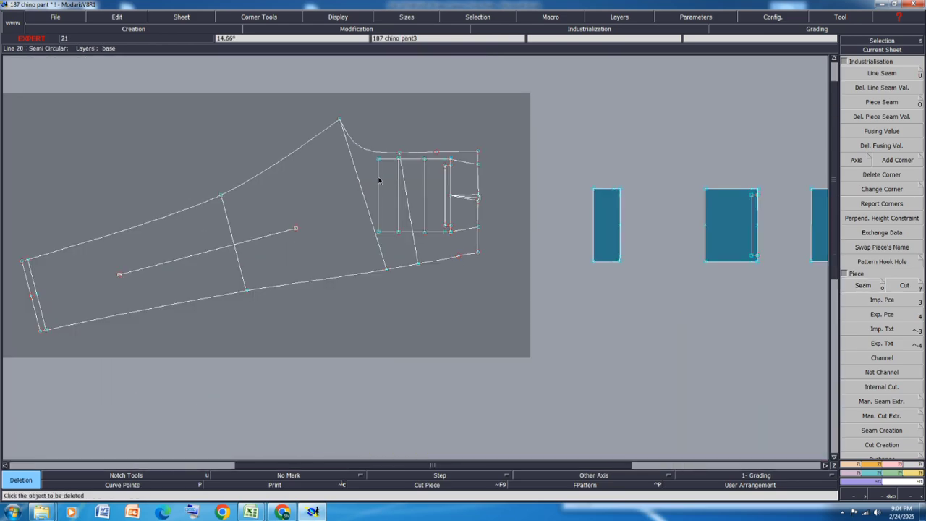
pyautogui.click(378, 181)
pyautogui.click(412, 158)
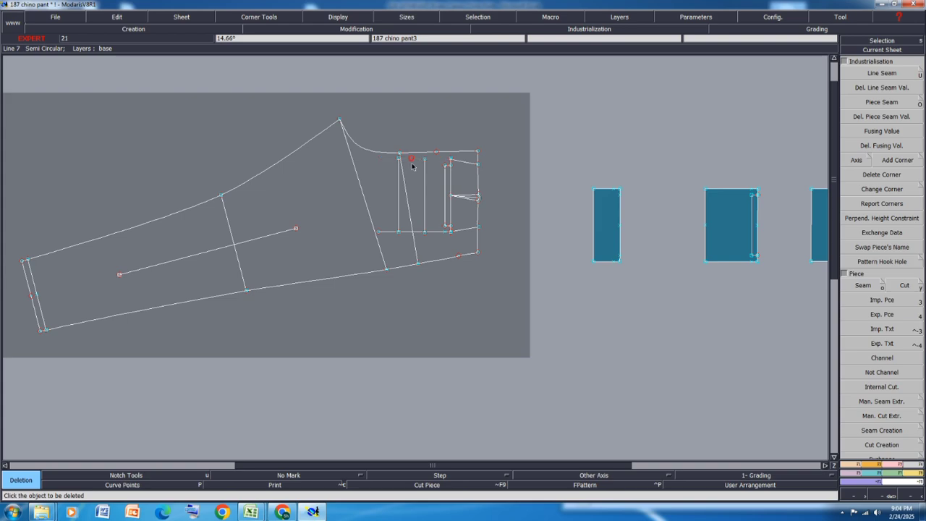
pyautogui.click(389, 231)
pyautogui.click(399, 224)
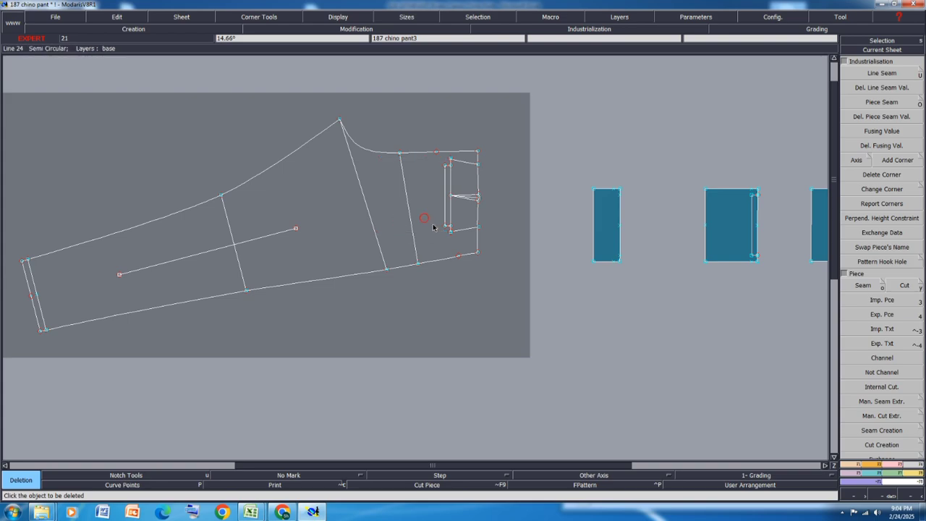
pyautogui.scroll(3, 459, 178)
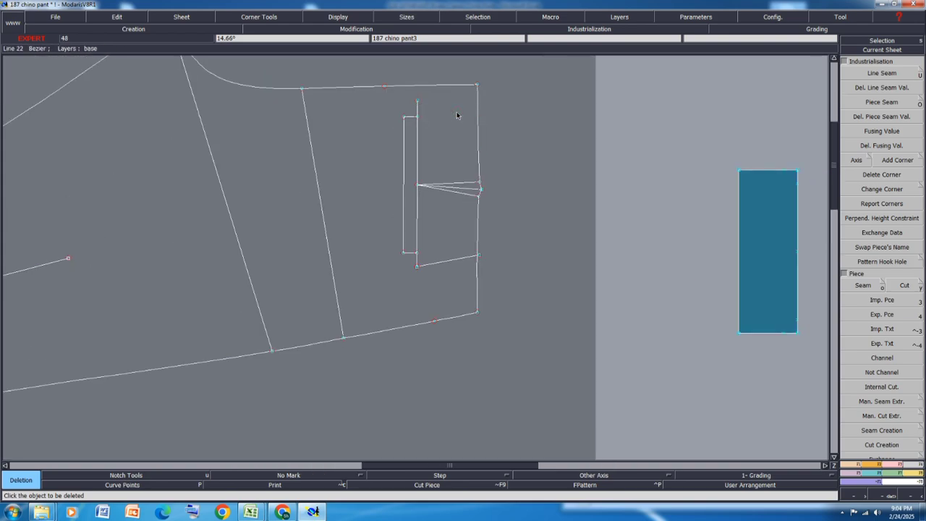
pyautogui.click(458, 262)
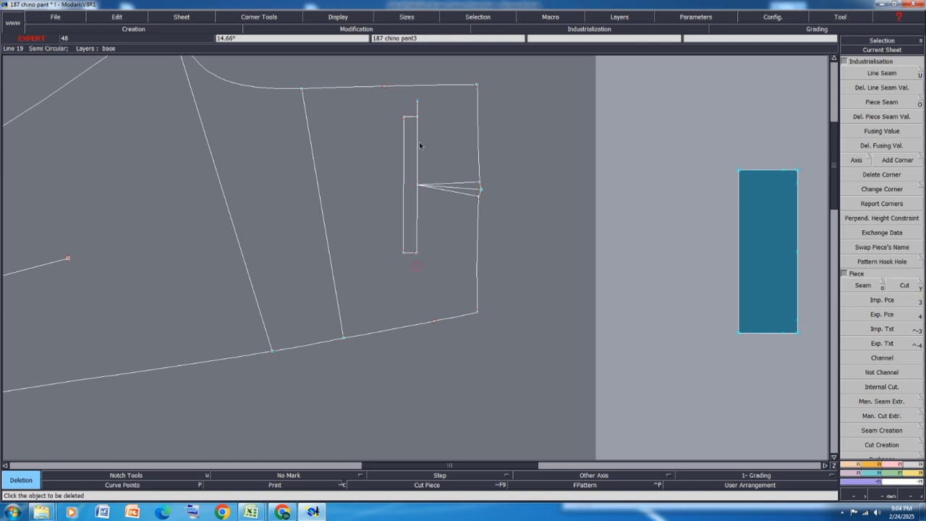
# Step: Rotate the back leg sheet with Rotation 2pts along its grainline so that the grainline lies horizontal
pyautogui.scroll(-5, 452, 199)
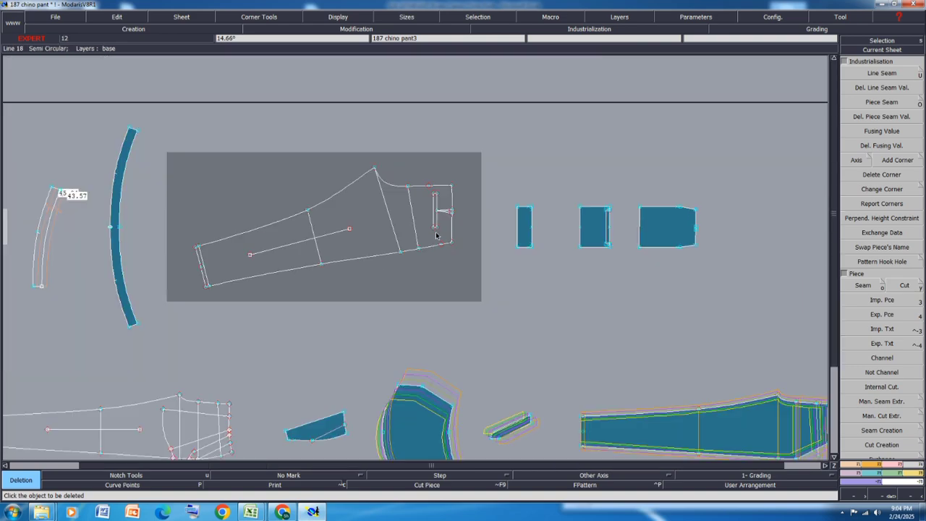
pyautogui.click(882, 323)
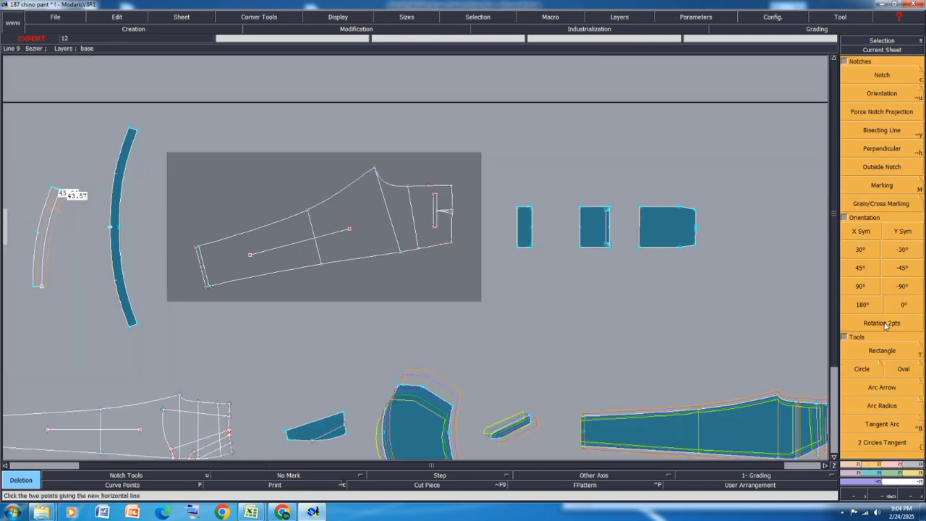
pyautogui.click(351, 229)
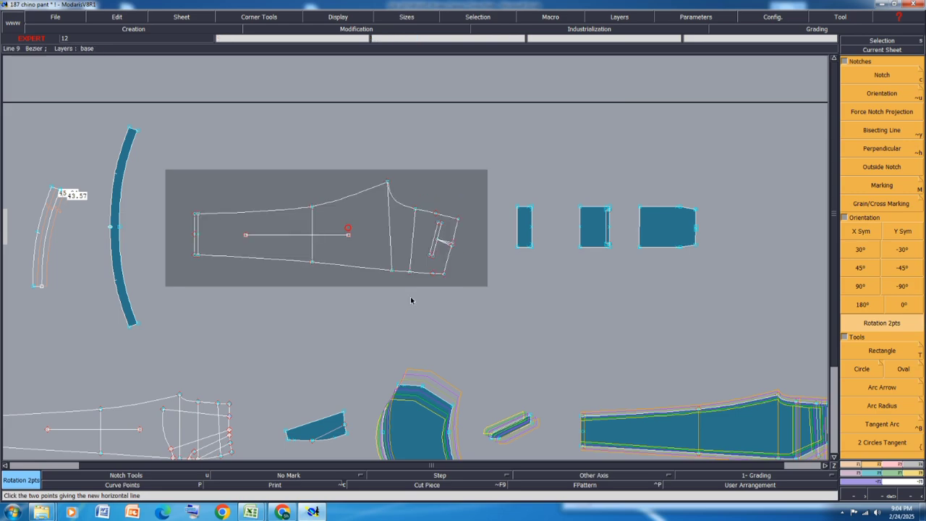
# Step: Extract the whole back leg as a Seam piece, including its grainline, welt, dart and other internal lines
pyautogui.moveTo(223, 295); pyautogui.dragTo(187, 295)
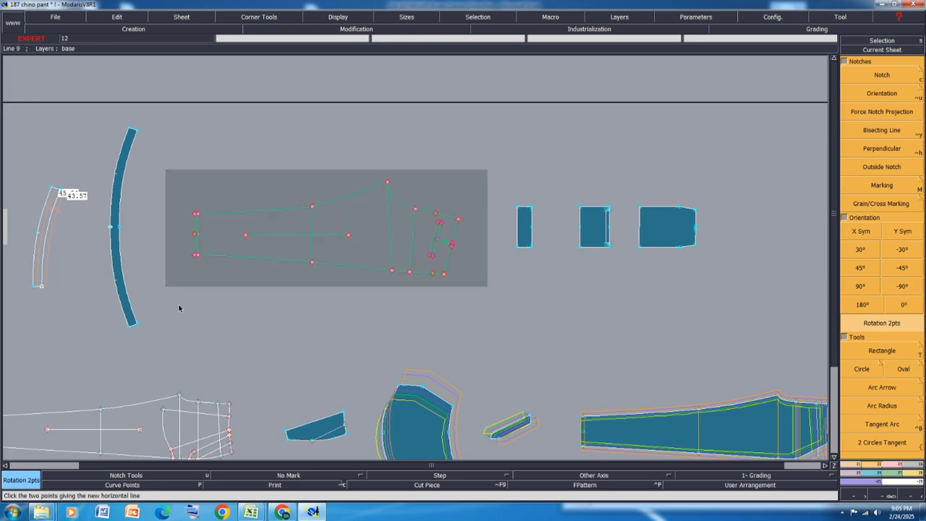
pyautogui.press('Escape')
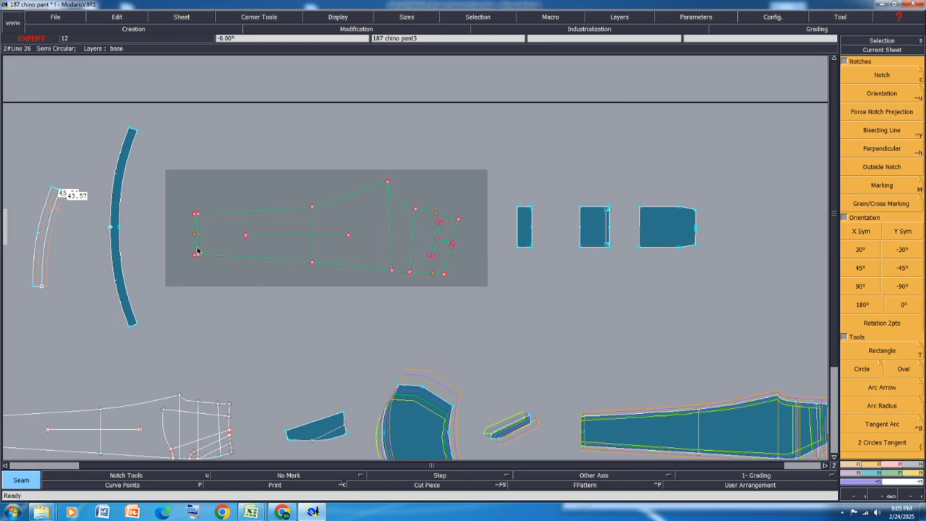
pyautogui.moveTo(199, 251)
pyautogui.mouseDown()
pyautogui.moveTo(372, 236)
pyautogui.moveTo(439, 252)
pyautogui.mouseUp()
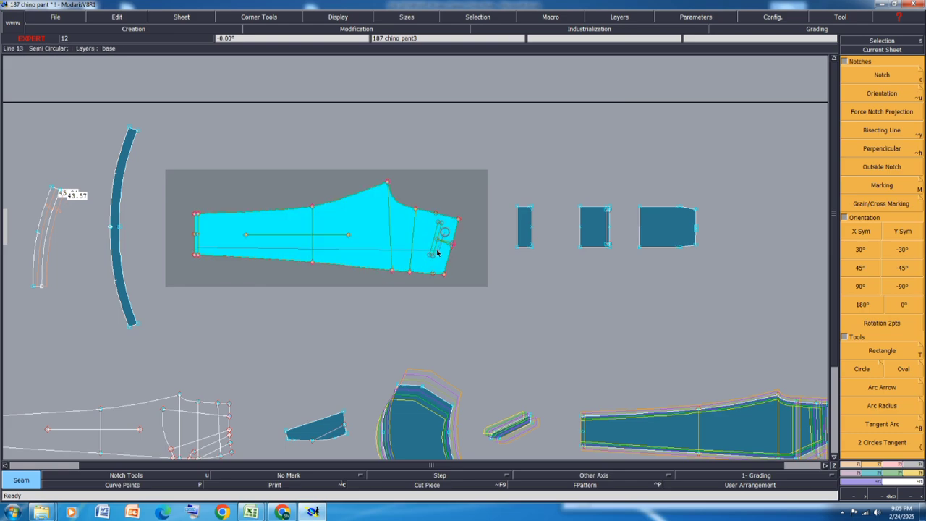
pyautogui.rightClick(437, 253)
pyautogui.press('j')
pyautogui.press('Home')
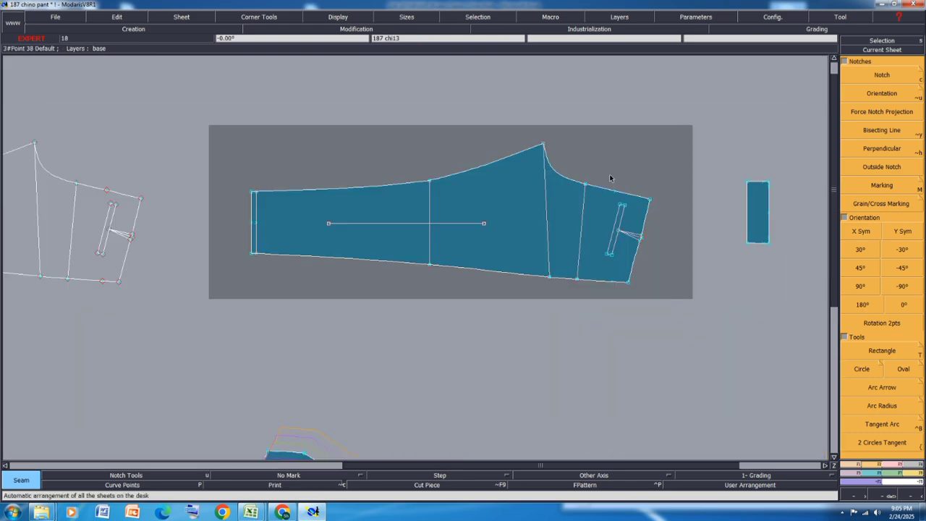
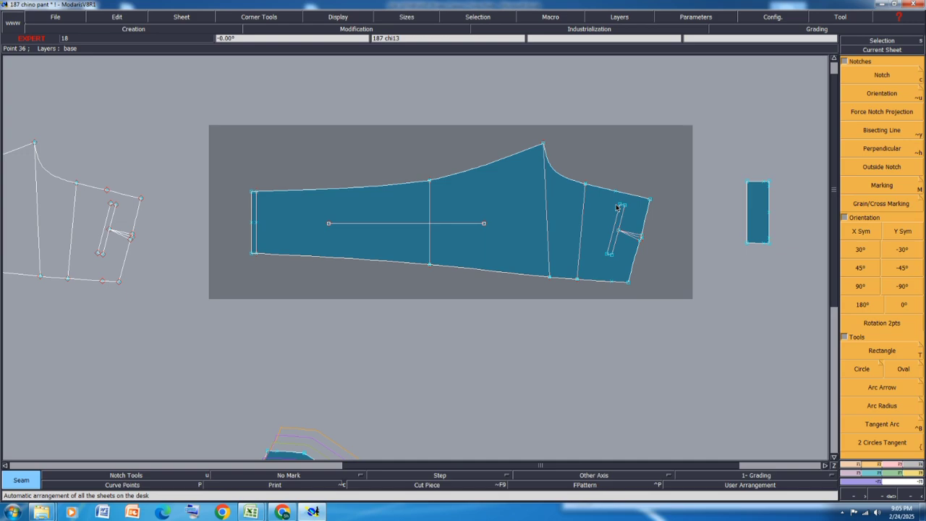
# Step: Rearrange all sheets on the desk and save the model, continuing past the detected anomalies
pyautogui.press('j')
pyautogui.hotkey('ctrl', 's')
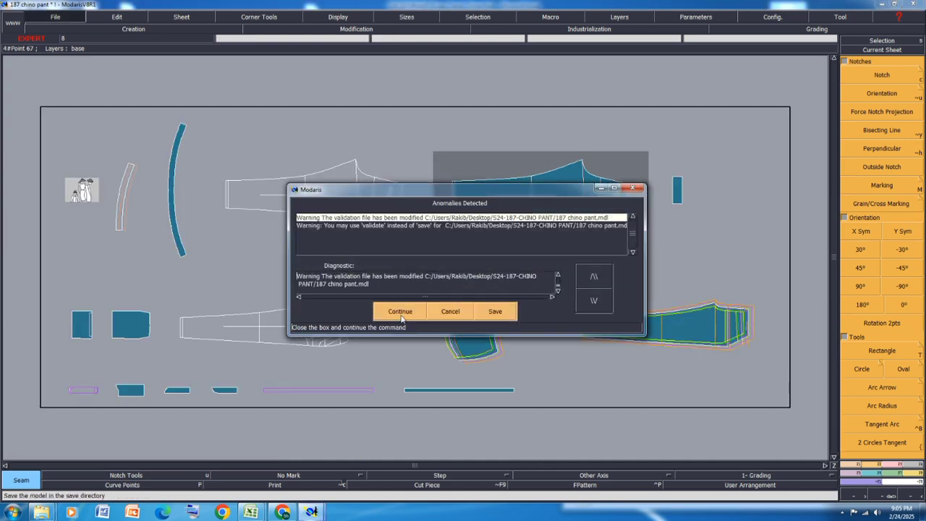
pyautogui.press('Return')
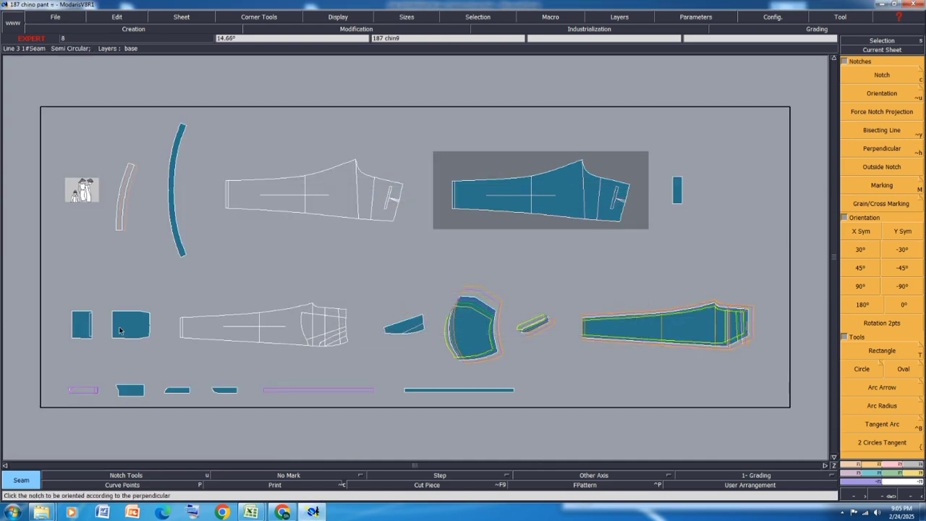
# Step: Merge the dart points on the pocket bag piece's waist edge and delete the leftover peak point to flatten the edge
pyautogui.scroll(5, 94, 333)
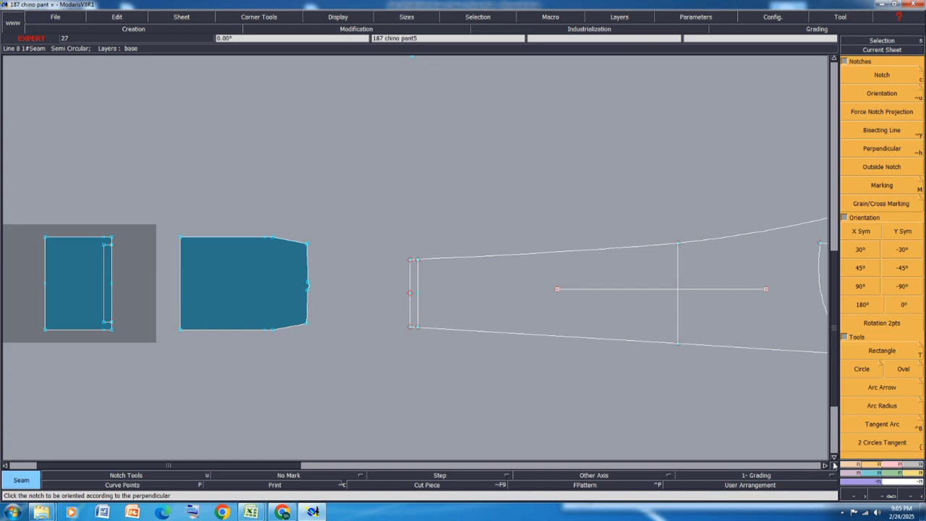
pyautogui.click(855, 474)
pyautogui.click(895, 156)
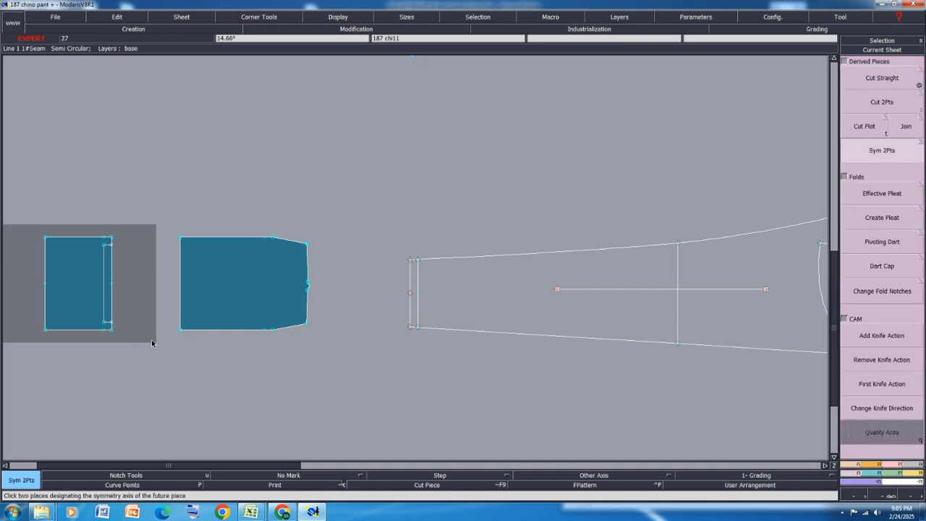
pyautogui.scroll(3, 302, 291)
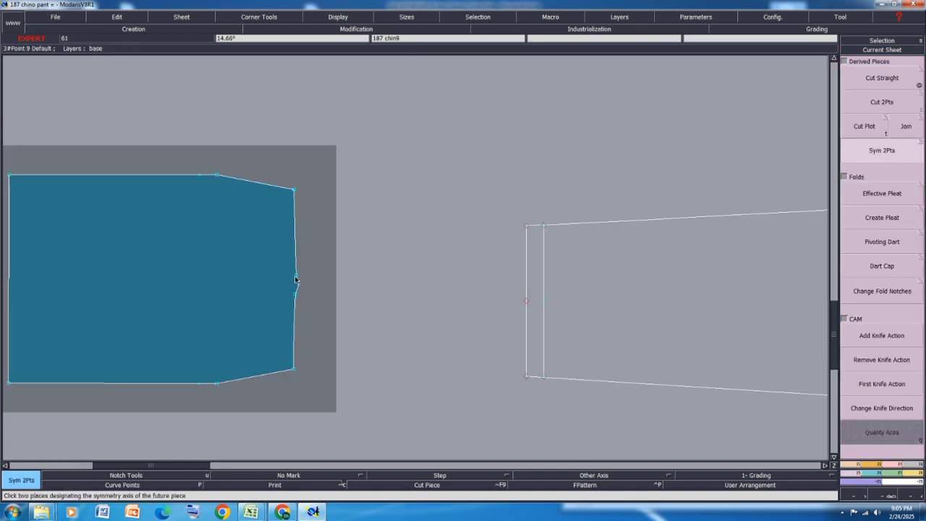
pyautogui.press('m')
pyautogui.click(296, 276)
pyautogui.click(295, 294)
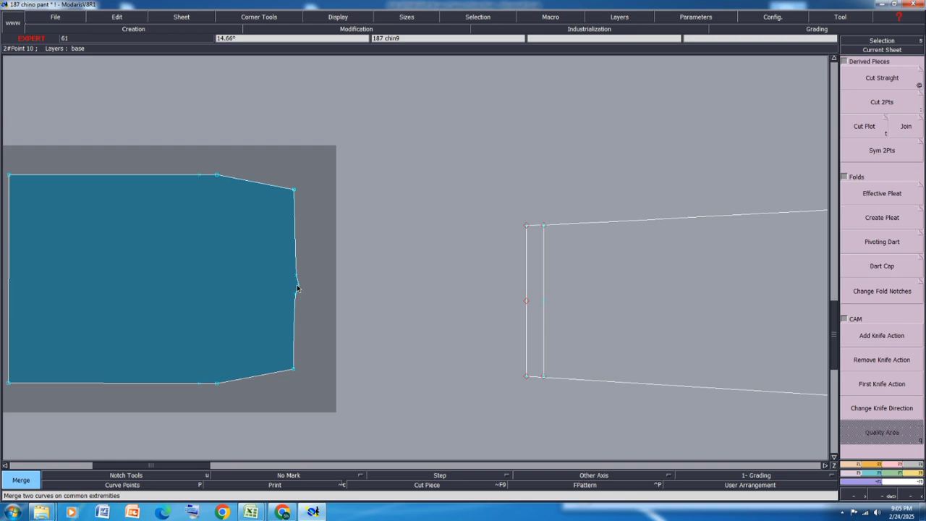
pyautogui.press('Delete')
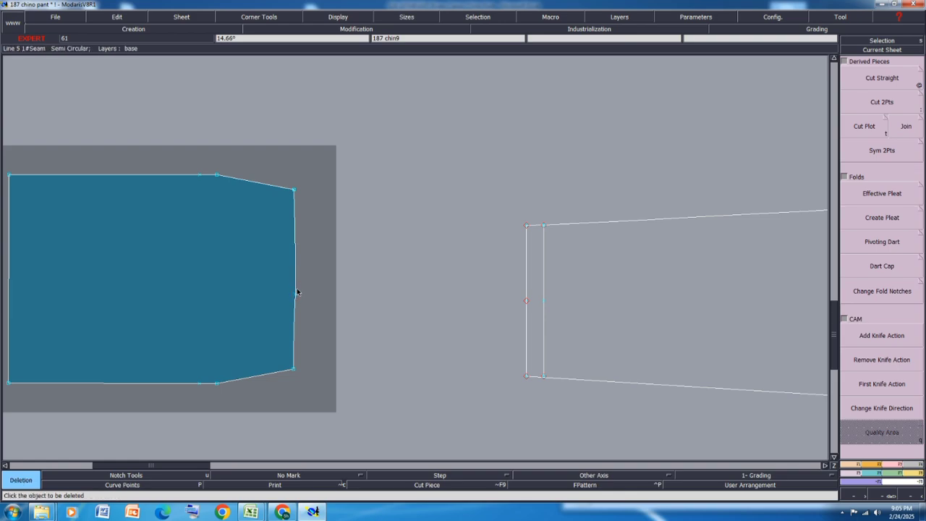
# Step: Create the full symmetrical pocket bag with Sym 2Pts, using the half piece's straight edge opposite the waist as the axis
pyautogui.scroll(-1, 394, 261)
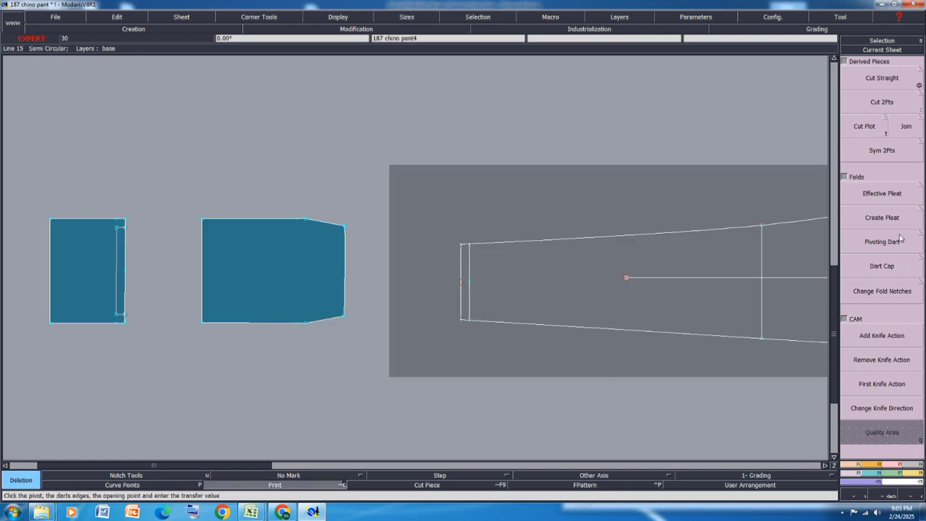
pyautogui.click(886, 154)
pyautogui.click(204, 317)
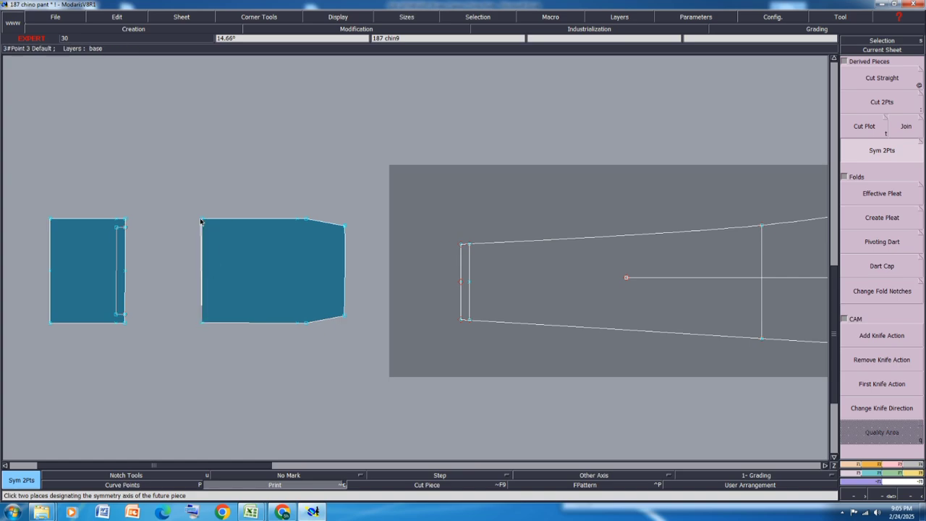
pyautogui.click(201, 220)
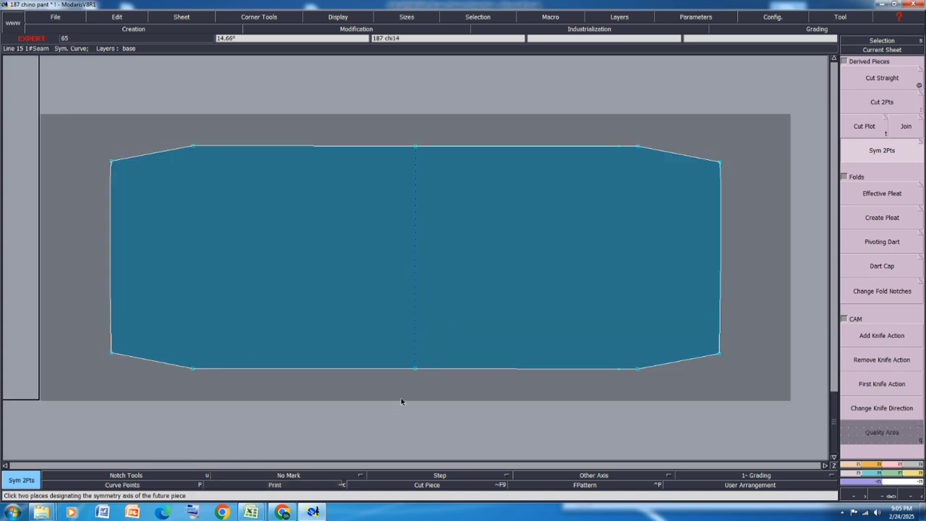
# Step: Rearrange the sheets and delete the half pocket bag piece
pyautogui.press('j')
pyautogui.click(233, 281)
pyautogui.press('Delete')
pyautogui.click(217, 283)
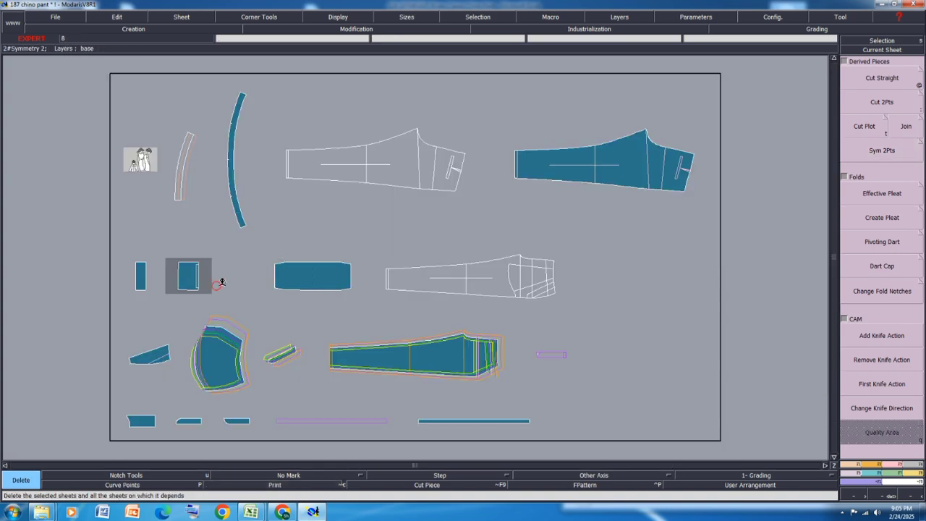
# Step: Rearrange the sheets and apply a 1.25 cm line seam to all edges of the curved waistband
pyautogui.press('Delete')
pyautogui.press('j')
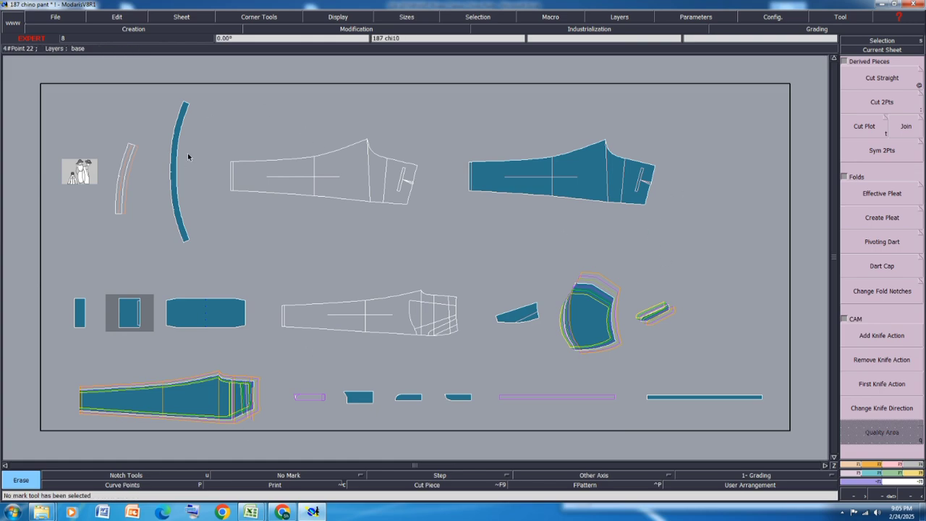
pyautogui.click(163, 223)
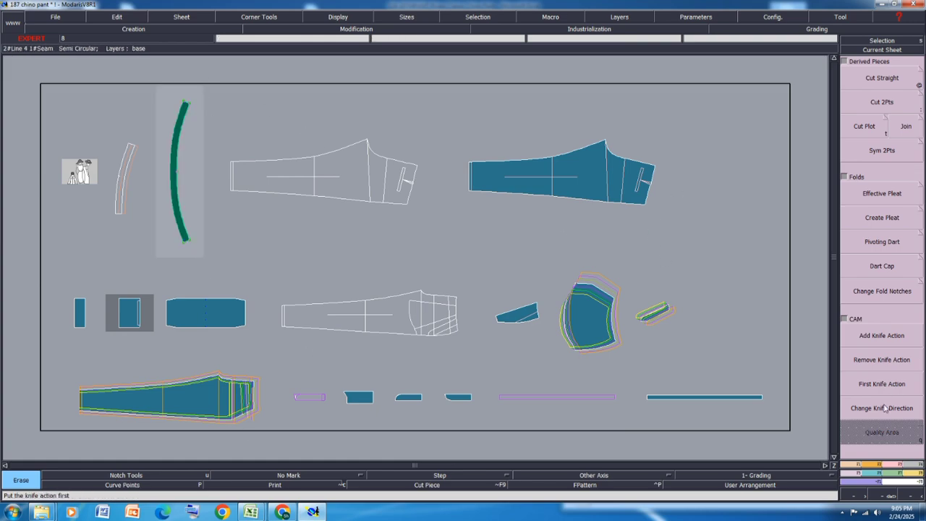
pyautogui.click(911, 463)
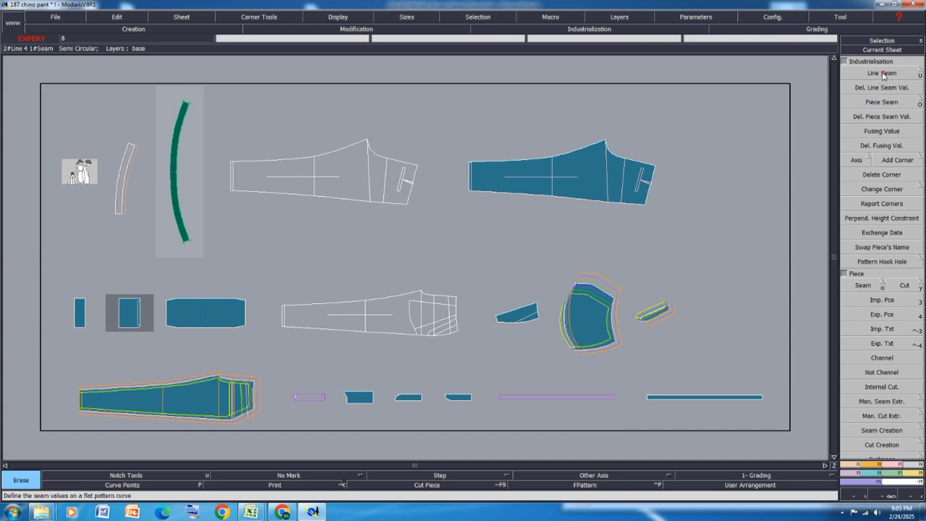
pyautogui.click(882, 74)
pyautogui.click(170, 143)
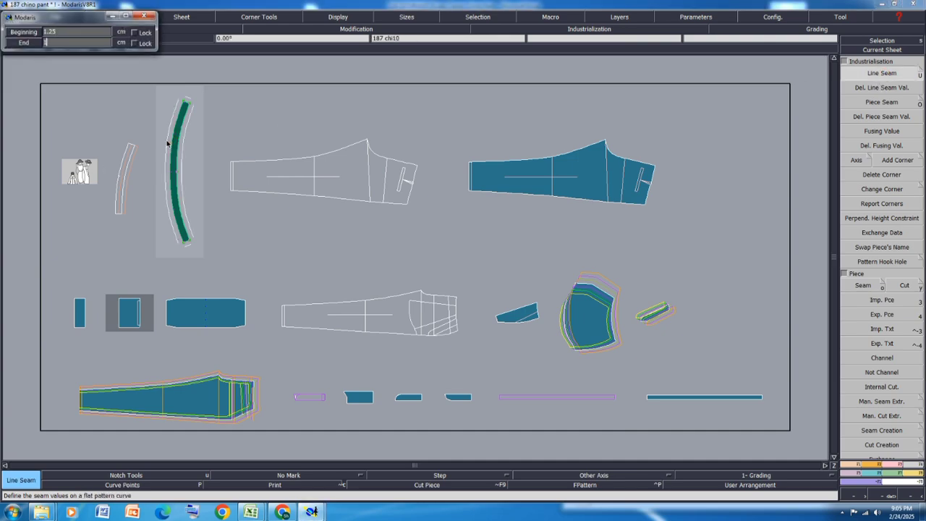
pyautogui.write('1.25')
pyautogui.press('Return')
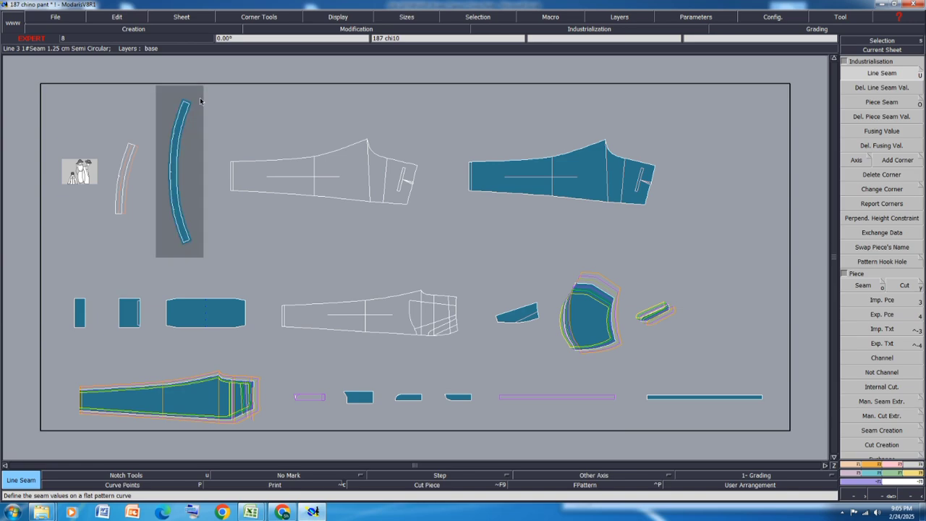
# Step: Set the line seam on both short ends of the waistband to 5 cm
pyautogui.scroll(4, 192, 97)
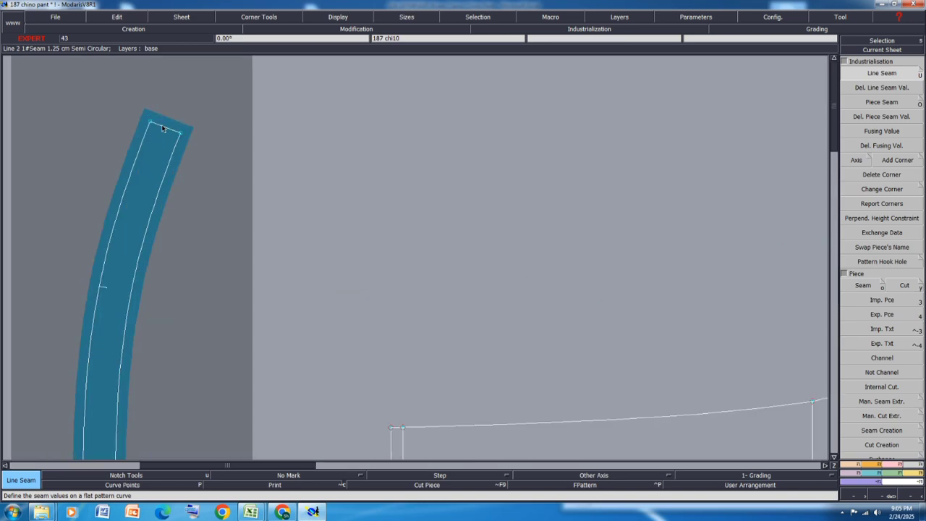
pyautogui.click(170, 108)
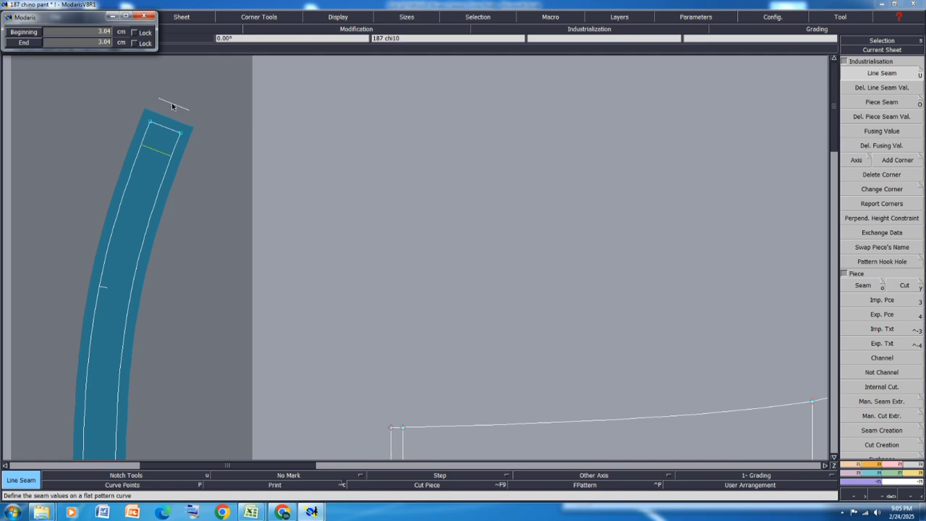
pyautogui.write('1.25')
pyautogui.write('5')
pyautogui.press('Return')
pyautogui.write('5')
pyautogui.press('Return')
pyautogui.scroll(-3, 172, 107)
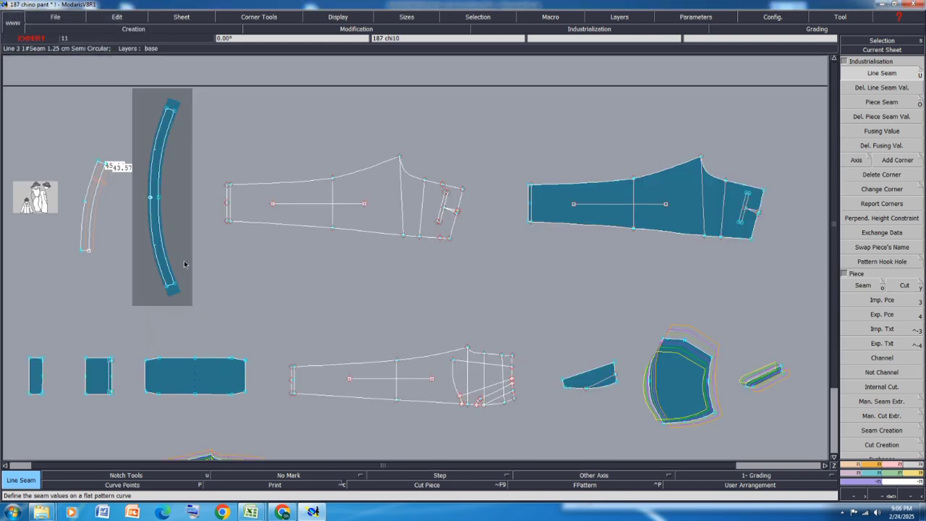
pyautogui.scroll(2, 183, 267)
pyautogui.scroll(-2, 162, 296)
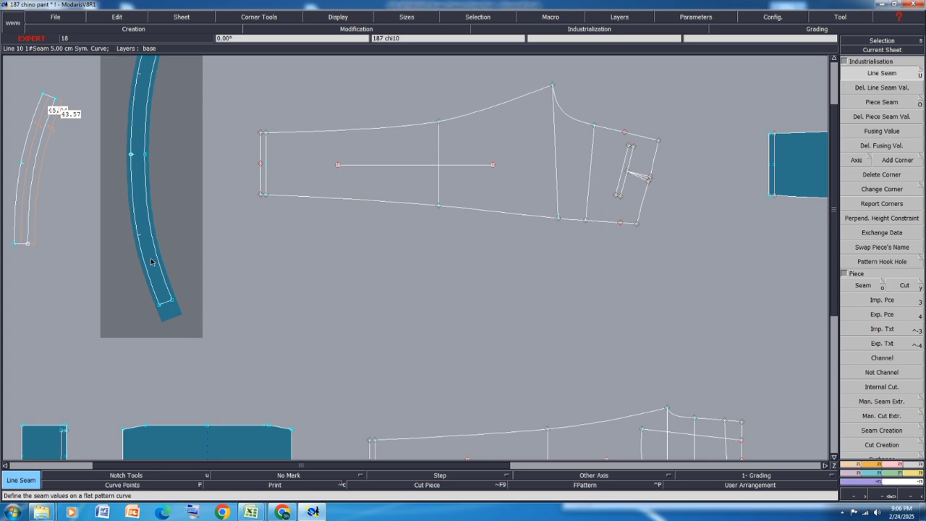
# Step: Extract the waistband with its seam allowance as a new piece and delete the original waistband sheet
pyautogui.press('o')
pyautogui.rightClick(139, 141)
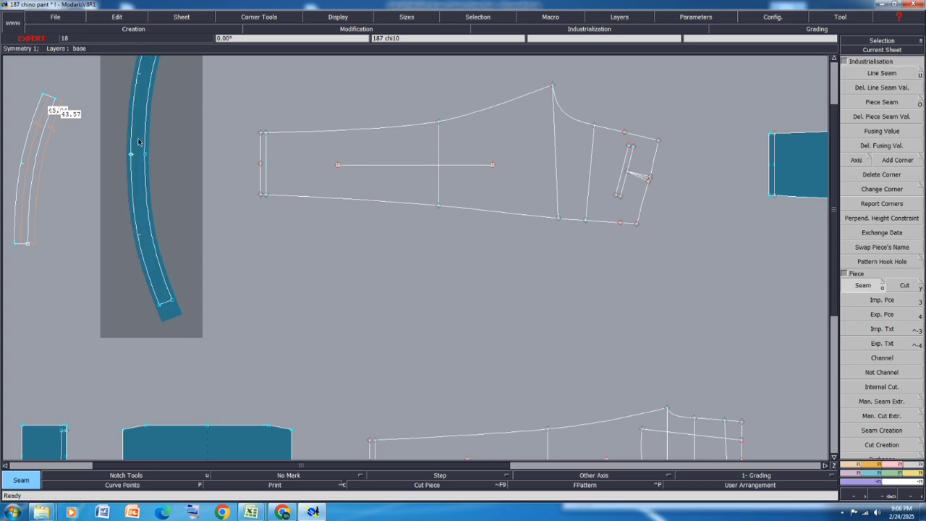
pyautogui.press('j')
pyautogui.press('Delete')
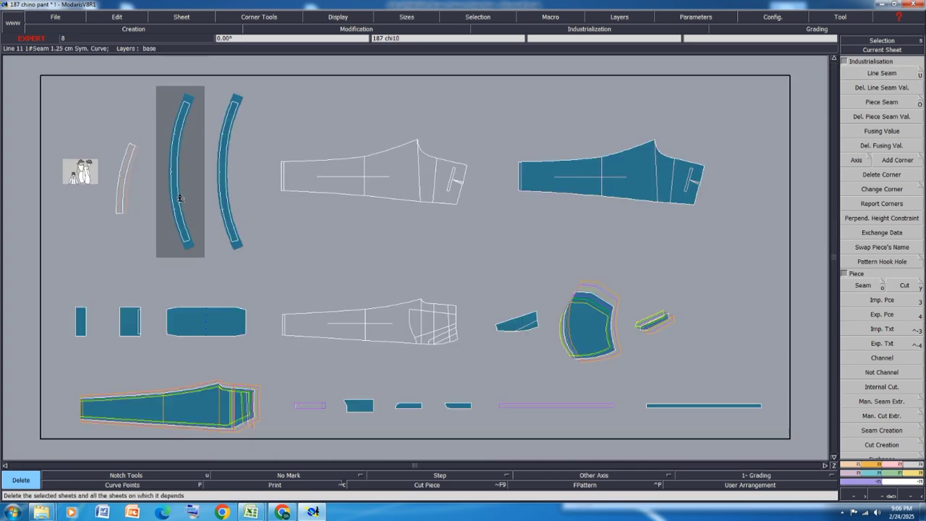
pyautogui.click(181, 199)
pyautogui.scroll(3, 242, 160)
pyautogui.scroll(-3, 189, 243)
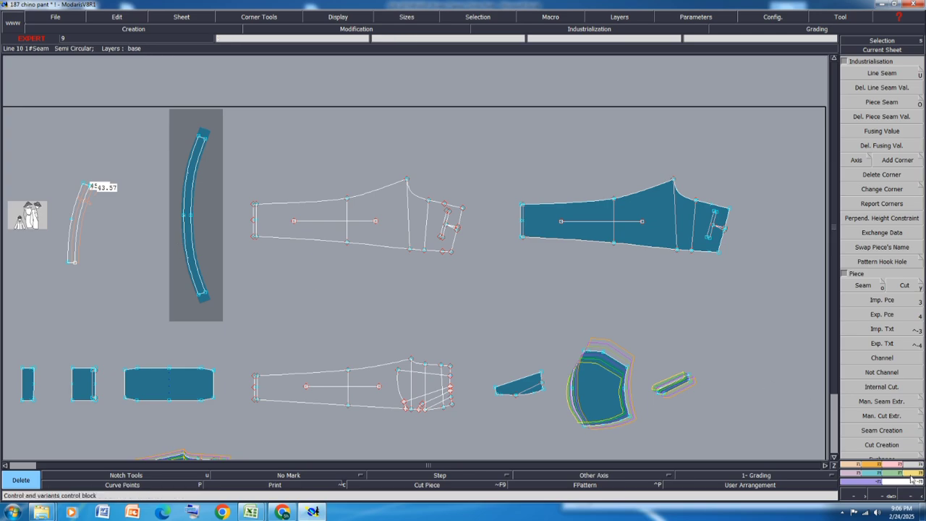
# Step: Set the line seam at the lower short end of the waistband to 8 cm
pyautogui.click(893, 464)
pyautogui.click(887, 386)
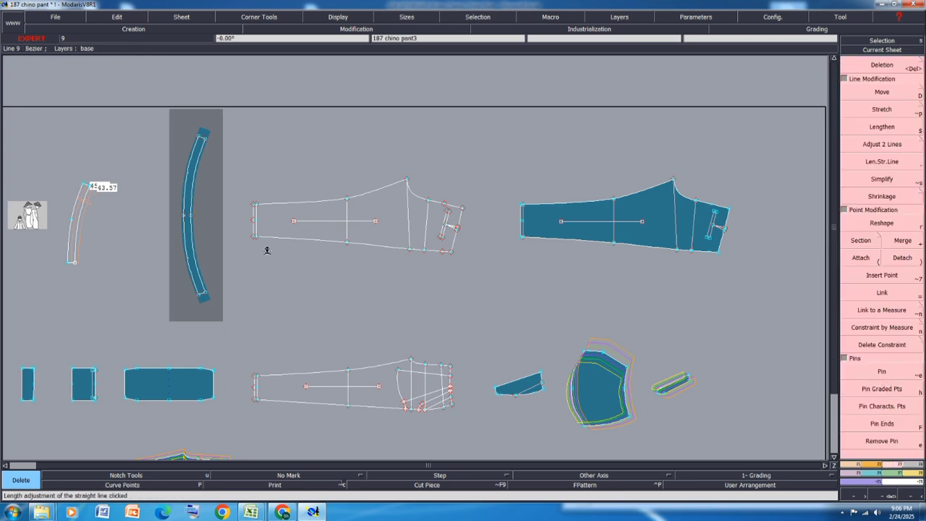
pyautogui.press('c')
pyautogui.scroll(3, 200, 299)
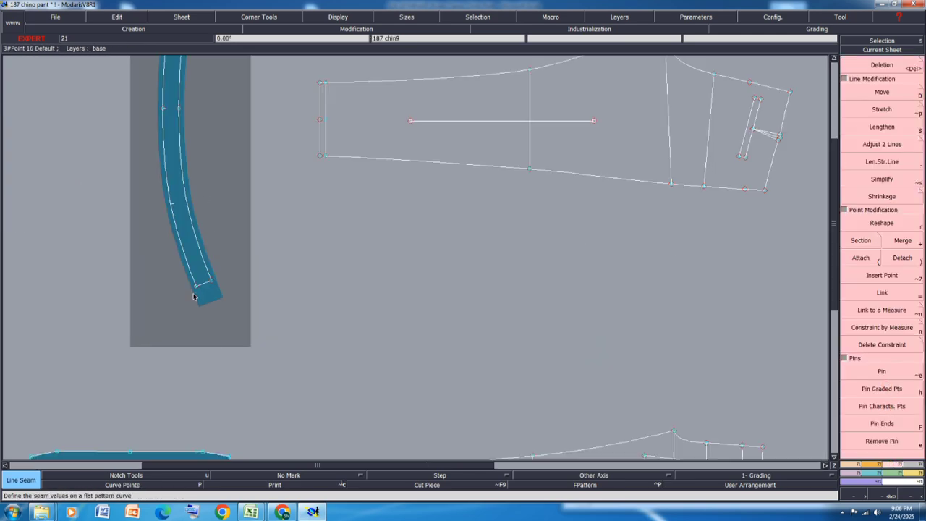
pyautogui.click(208, 282)
pyautogui.press('Tab')
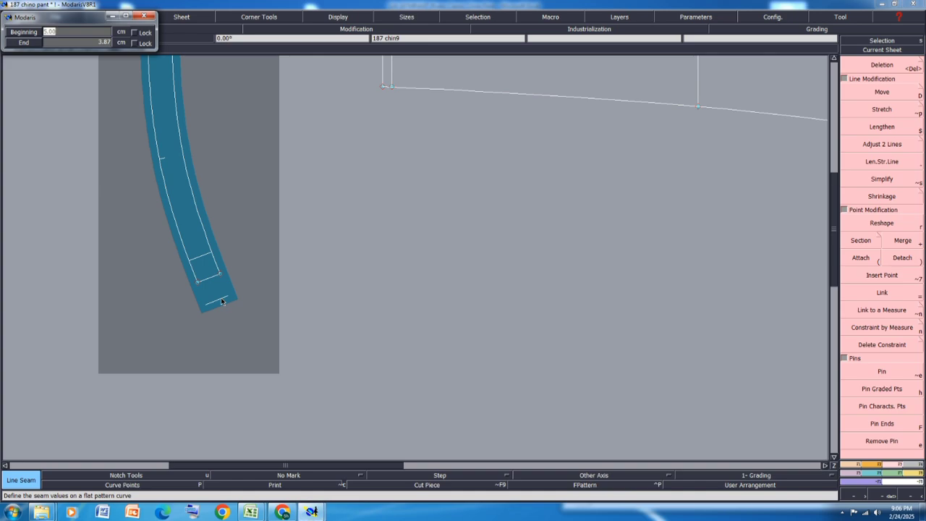
pyautogui.write('8')
pyautogui.press('Tab')
pyautogui.press('Return')
pyautogui.scroll(-2, 223, 301)
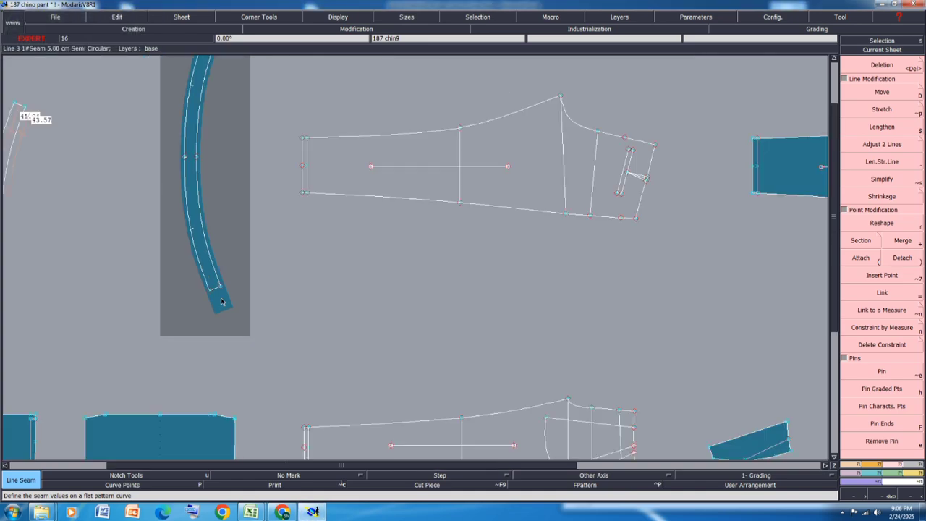
# Step: Display the size nest on all the rearranged sheets and save the model
pyautogui.press('j')
pyautogui.hotkey('ctrl', 'a')
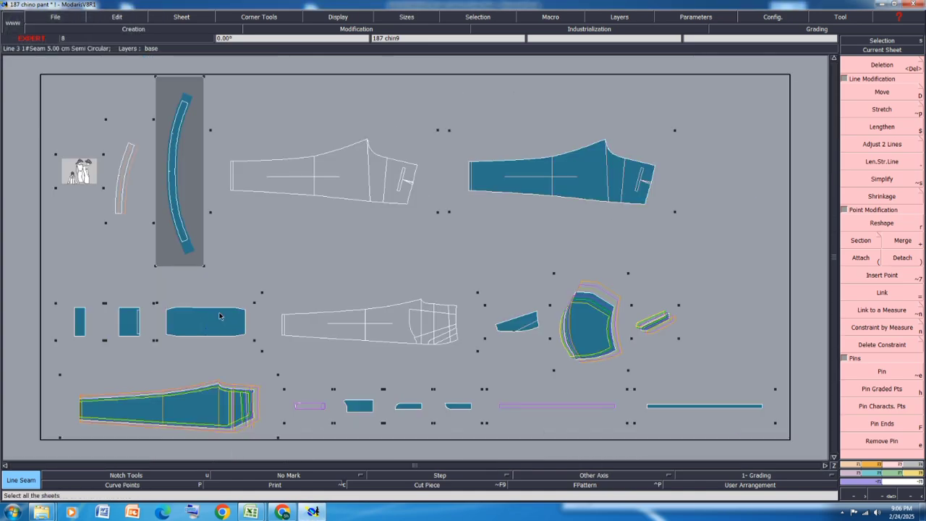
pyautogui.press('F9')
pyautogui.press('F10')
pyautogui.press('F11')
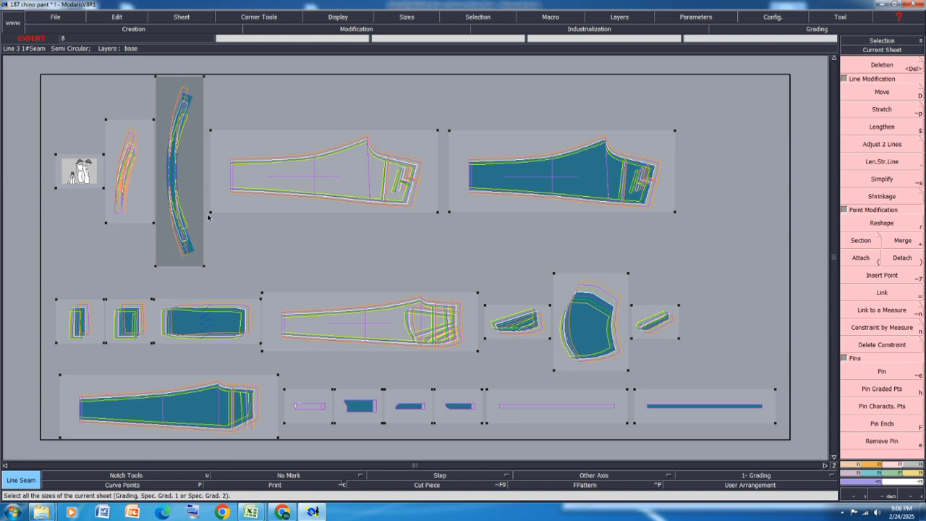
pyautogui.hotkey('ctrl', 's')
pyautogui.click(394, 306)
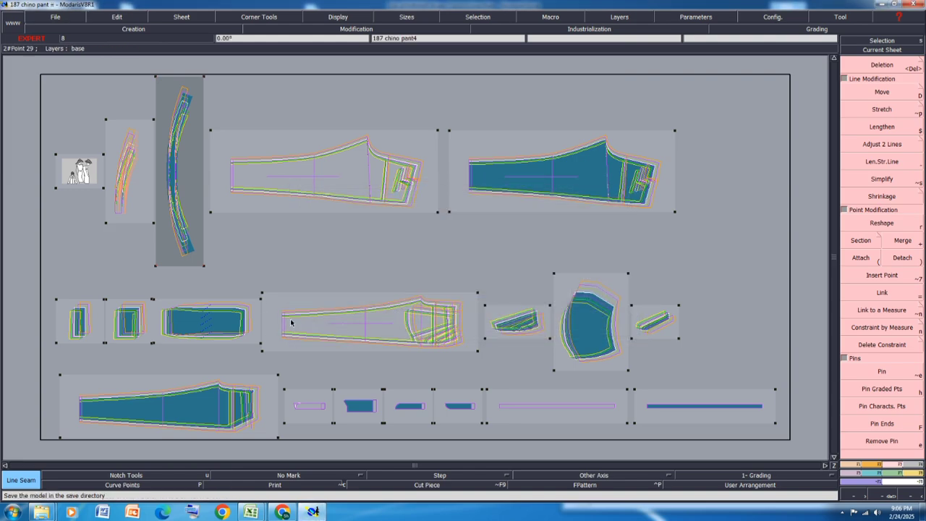
# Step: Extract the full pocket bag as a new piece, delete the original symmetrical sheet and tidy the desk
pyautogui.scroll(2, 166, 325)
pyautogui.scroll(3, 145, 344)
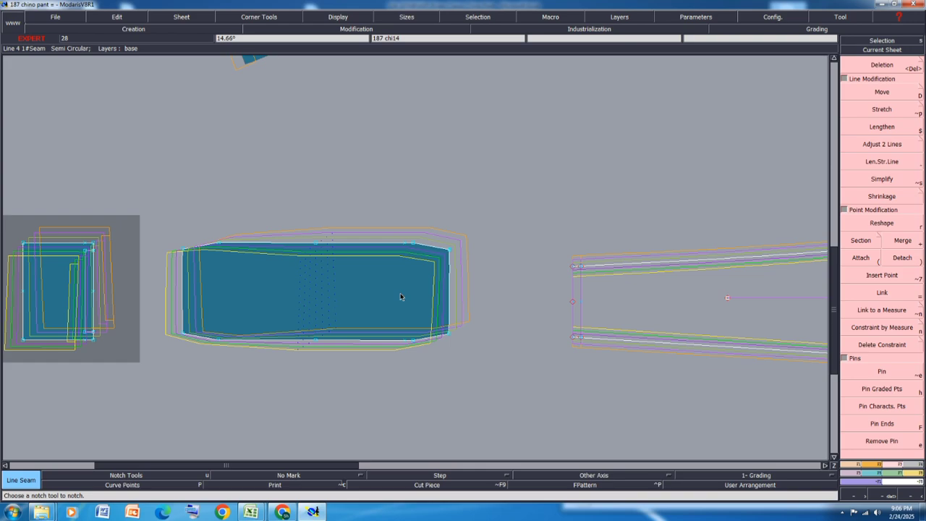
pyautogui.press('s')
pyautogui.moveTo(400, 294); pyautogui.dragTo(275, 301)
pyautogui.press('Delete')
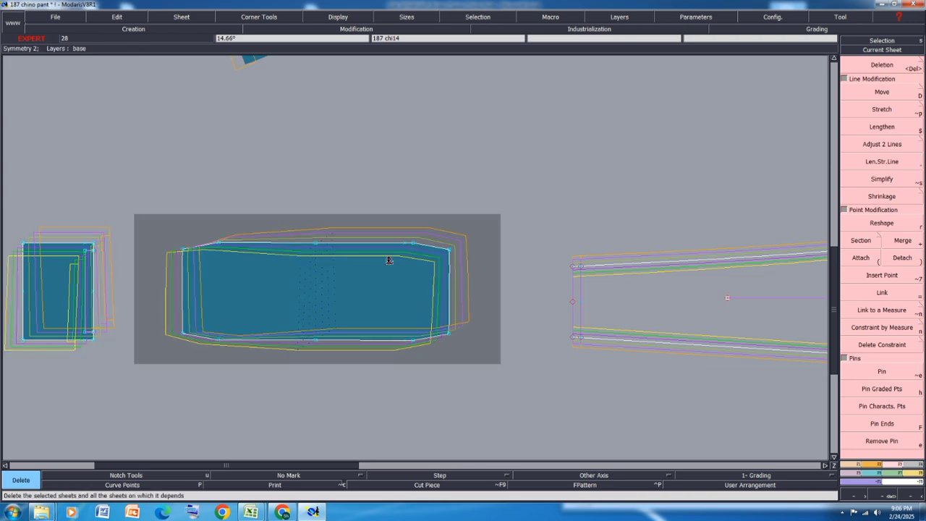
pyautogui.click(389, 261)
pyautogui.press('j')
# Step: Display the pocket bag's sizes and use ReportY to copy one corner's grading along each long edge
pyautogui.scroll(3, 187, 346)
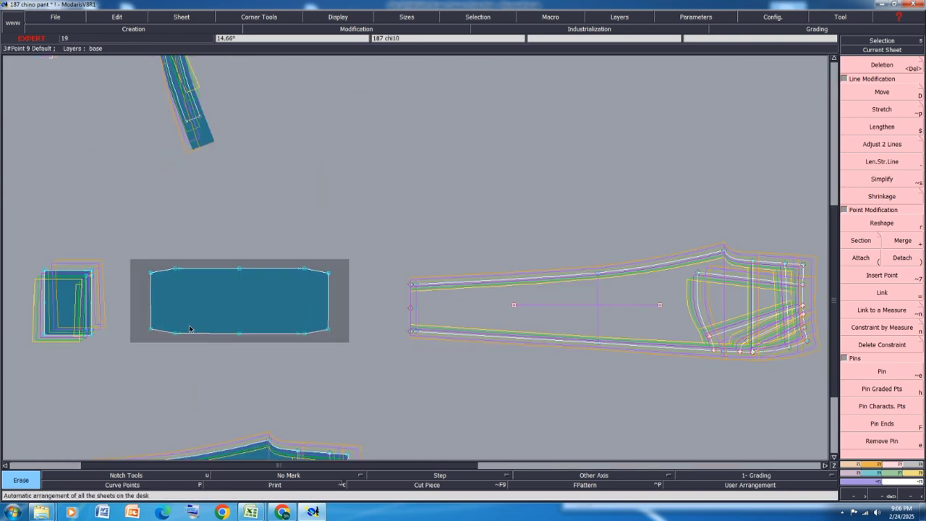
pyautogui.scroll(2, 190, 328)
pyautogui.press('F11')
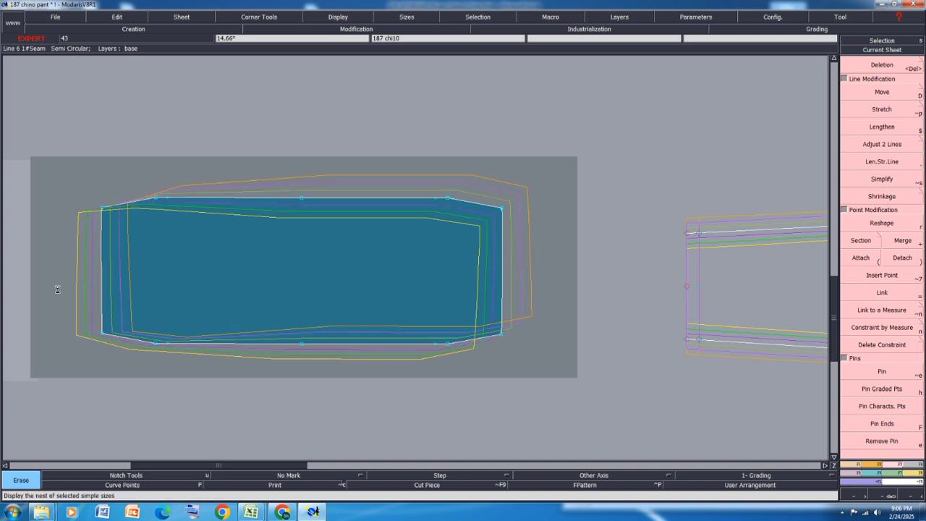
pyautogui.click(817, 29)
pyautogui.click(904, 231)
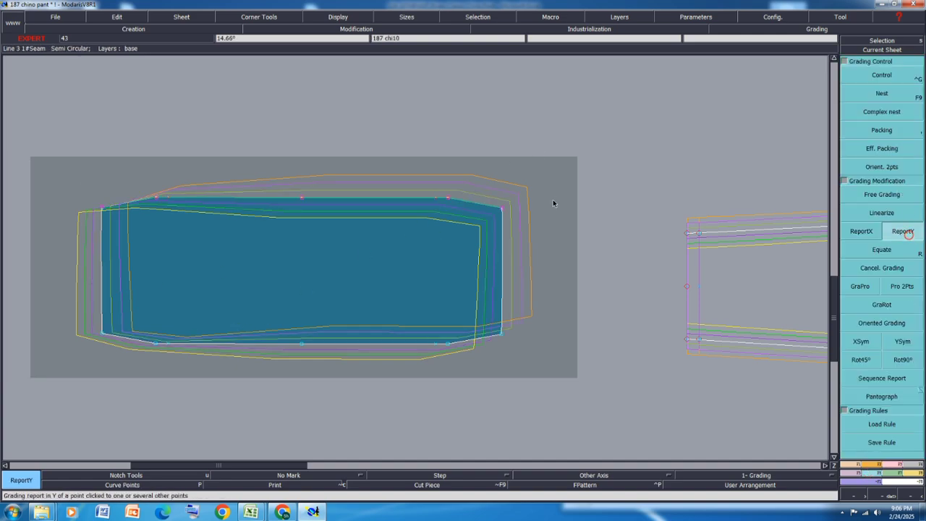
pyautogui.click(501, 211)
pyautogui.moveTo(566, 286); pyautogui.dragTo(80, 406)
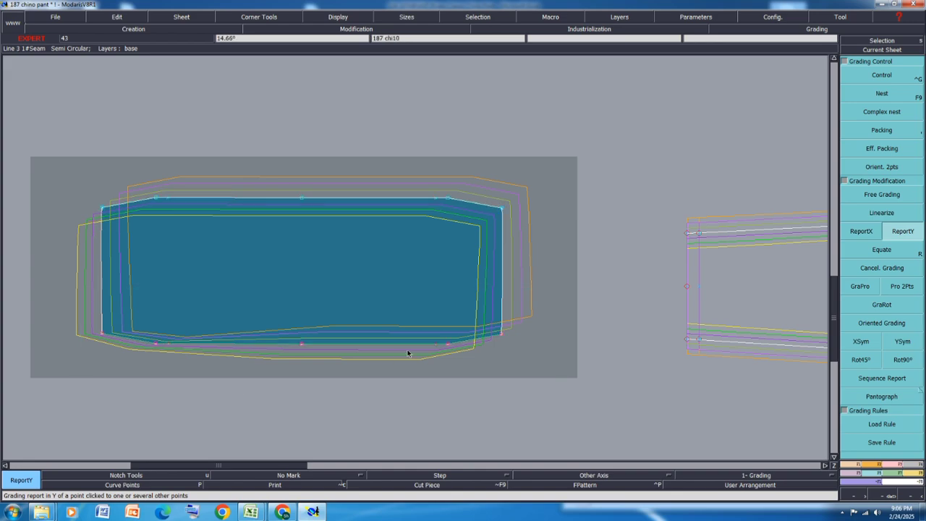
pyautogui.click(500, 334)
pyautogui.click(561, 239)
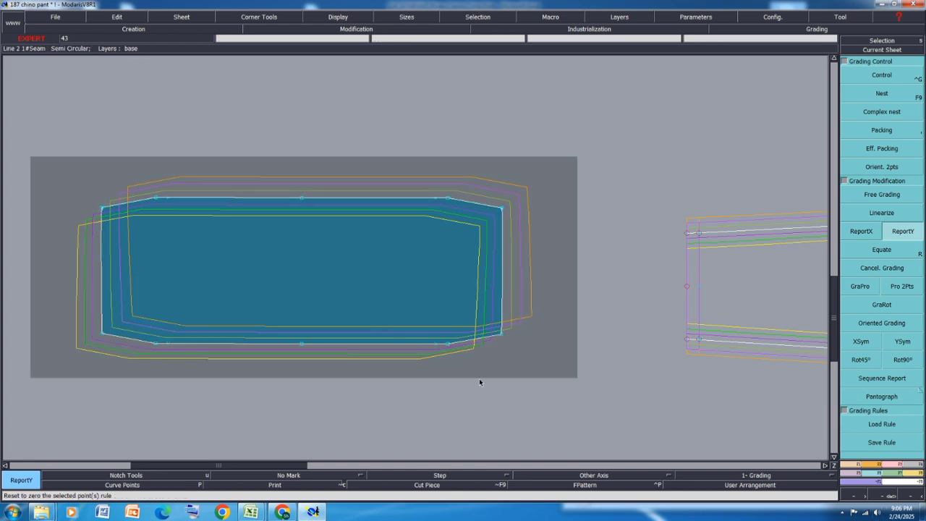
# Step: Check the pocket bag's grading by packing its size nest on the midpoint of the lower long edge
pyautogui.click(889, 132)
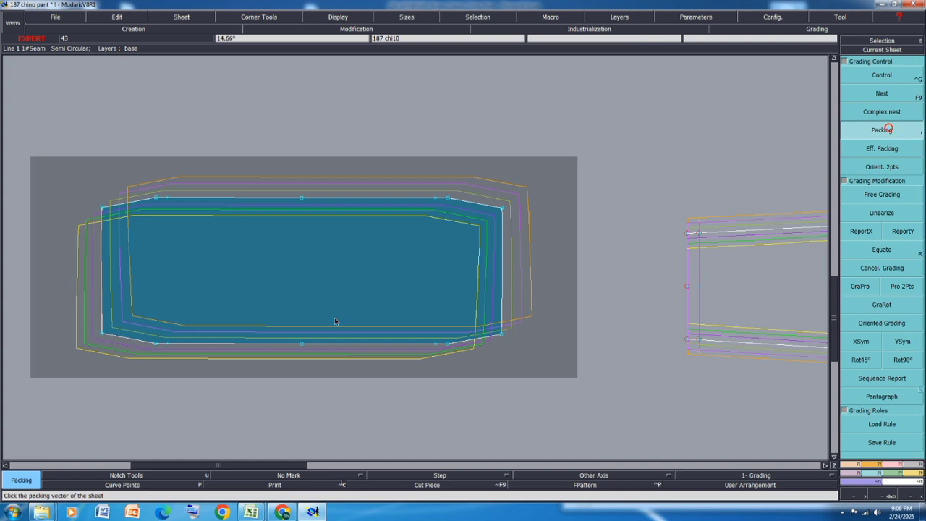
pyautogui.click(301, 342)
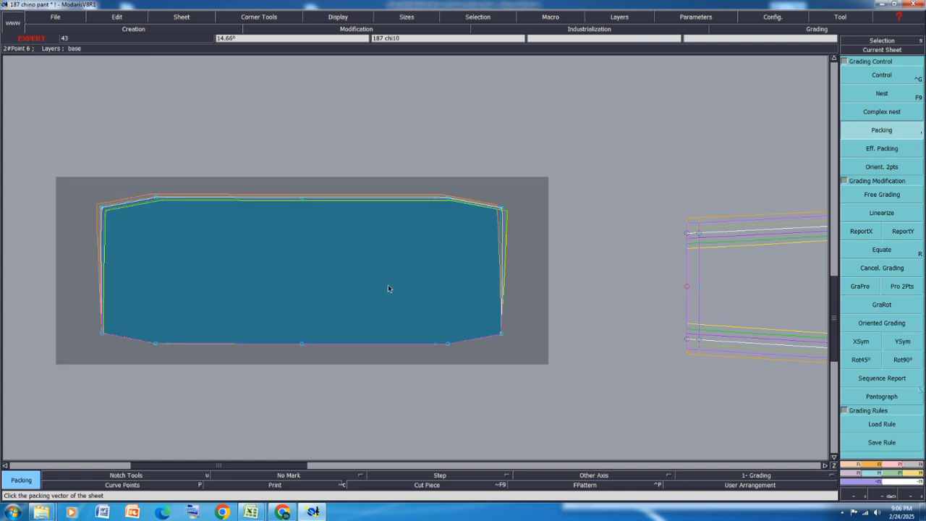
pyautogui.click(316, 264)
# Step: Rearrange all sheets on the desk and save the model with the regraded pocket bag
pyautogui.press('j')
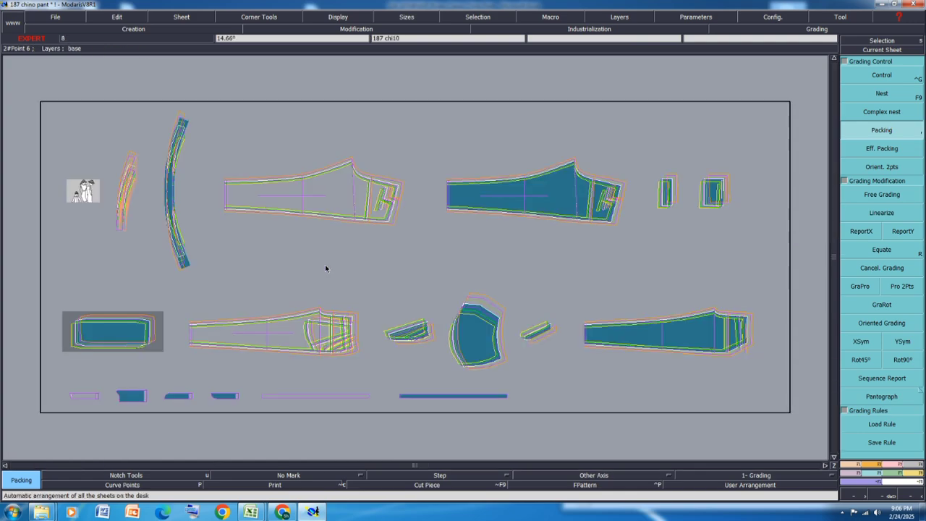
pyautogui.hotkey('ctrl', 's')
pyautogui.click(407, 311)
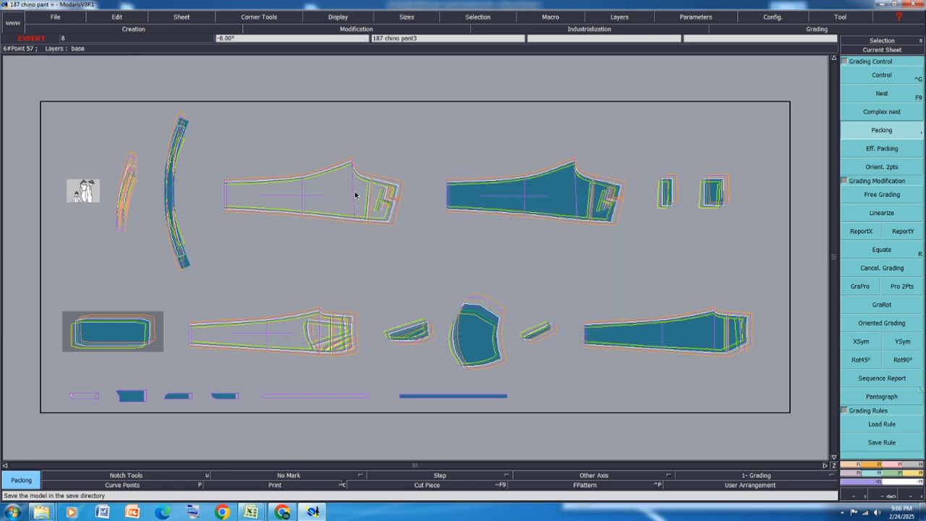
# Step: Hide the size nests on all sheets so only the base size is displayed
pyautogui.hotkey('ctrl', 'a')
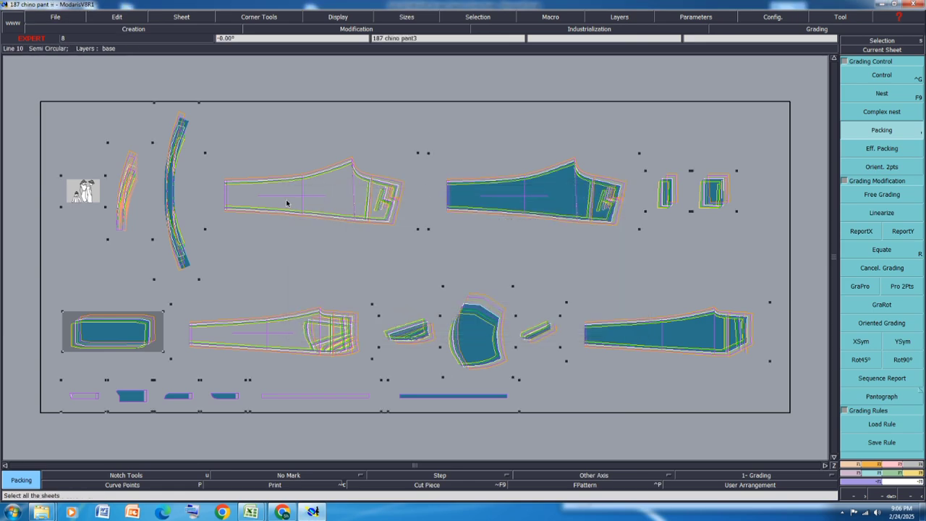
pyautogui.press('F9')
pyautogui.click(293, 435)
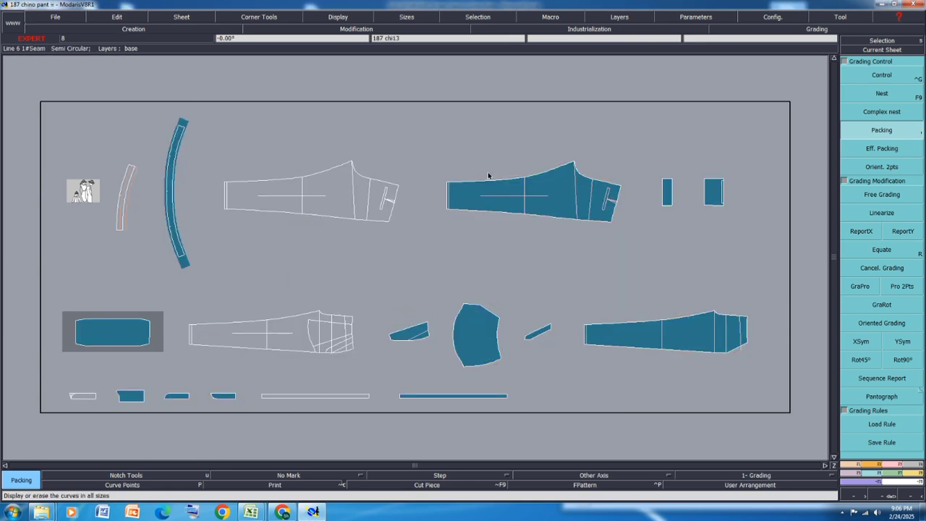
# Step: Draw a short Grain Line Axis 'DF' across the middle of the extracted curved waistband piece
pyautogui.scroll(4, 163, 193)
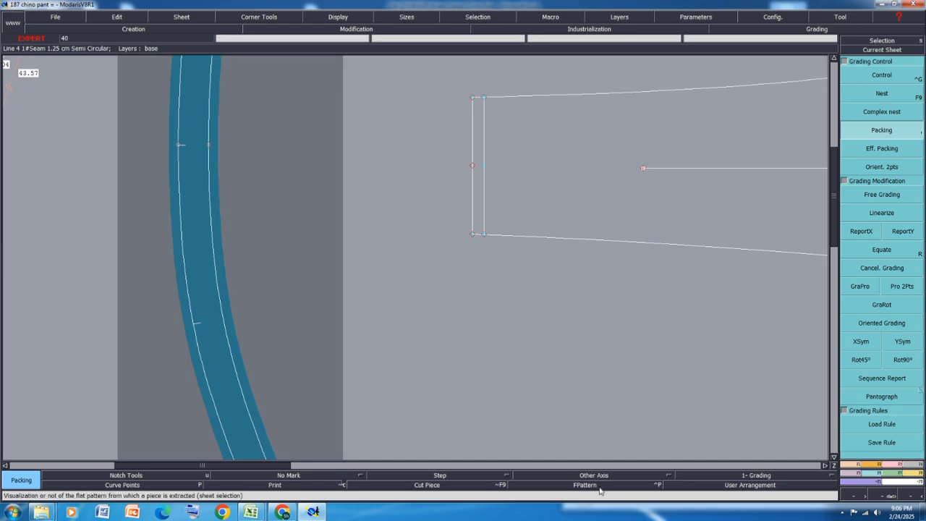
pyautogui.click(613, 475)
pyautogui.click(606, 365)
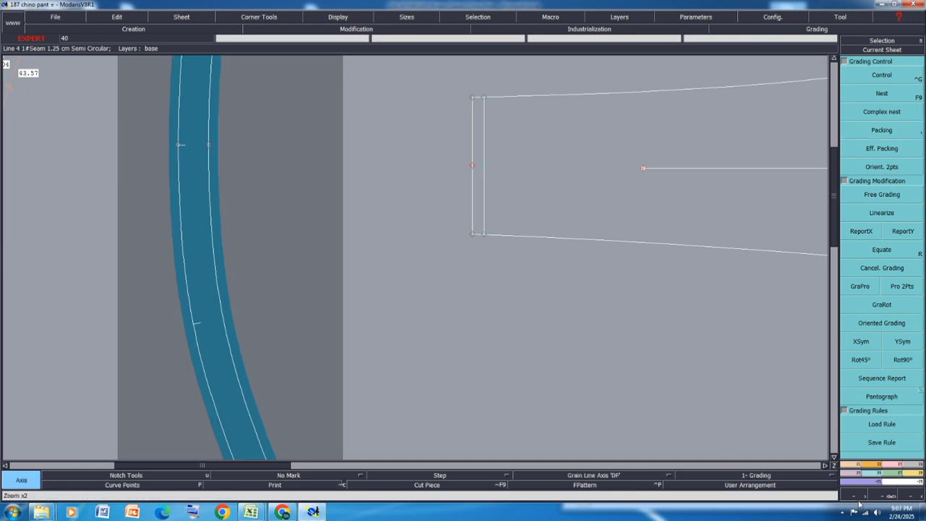
pyautogui.click(911, 466)
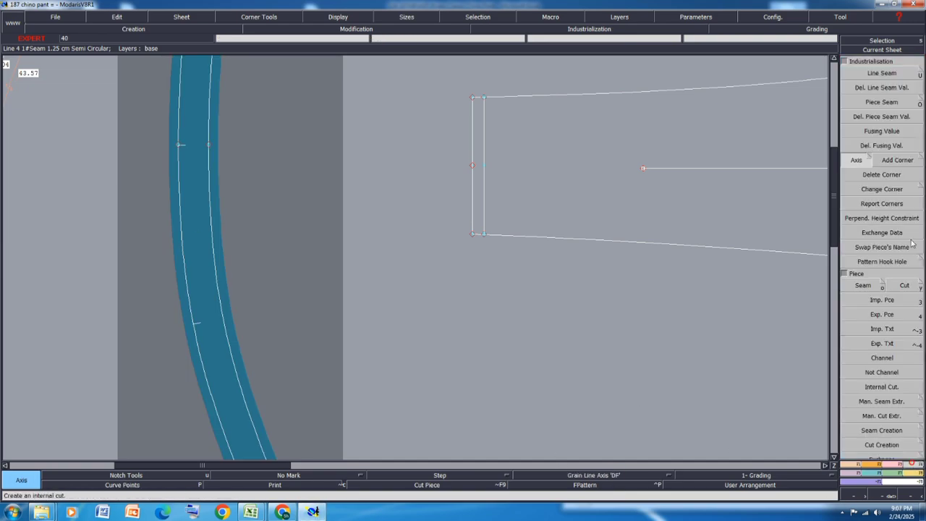
pyautogui.click(870, 158)
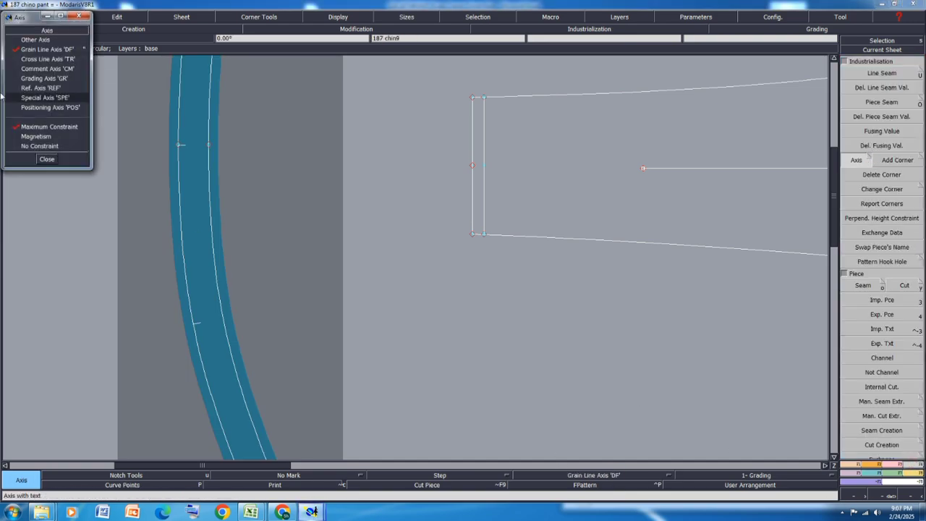
pyautogui.click(47, 158)
pyautogui.scroll(3, 155, 150)
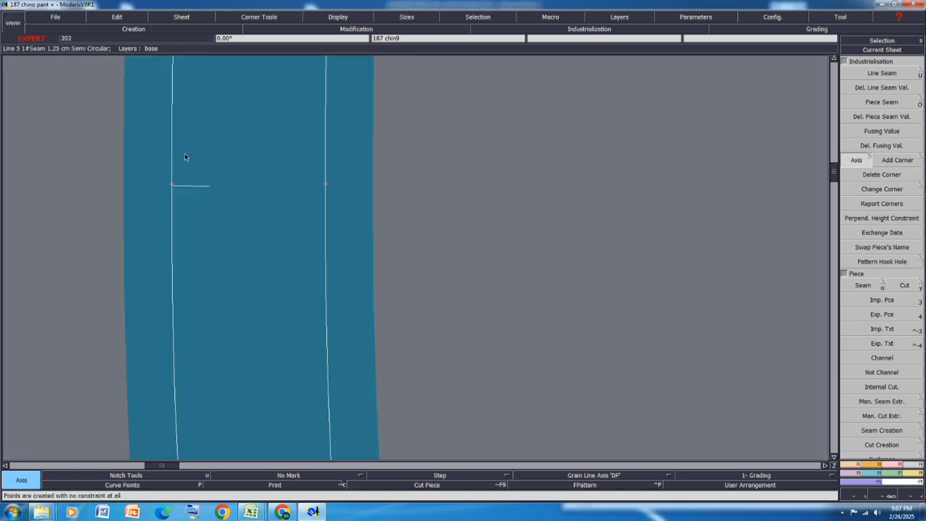
pyautogui.scroll(-5, 138, 196)
pyautogui.scroll(-5, 123, 197)
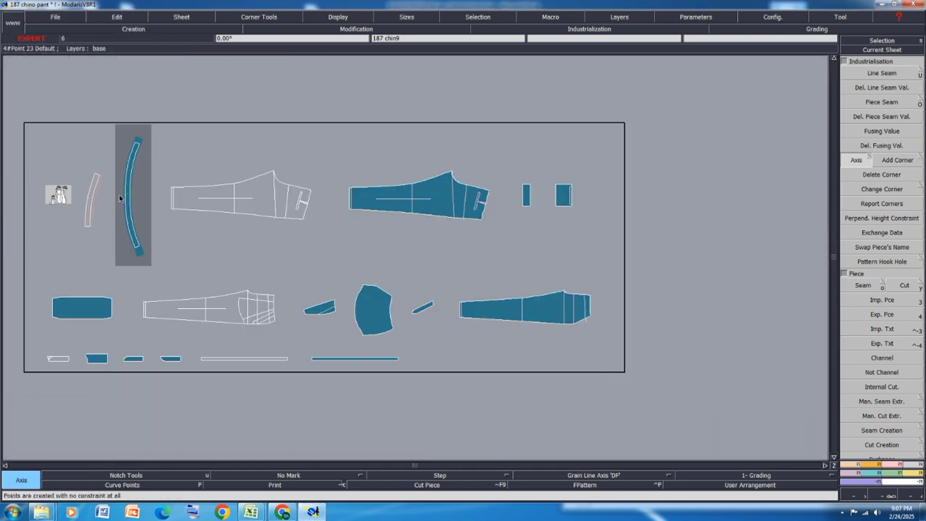
# Step: Draw a horizontal grain line about 74.7 cm long along the extracted back leg piece
pyautogui.scroll(4, 409, 197)
pyautogui.click(287, 203)
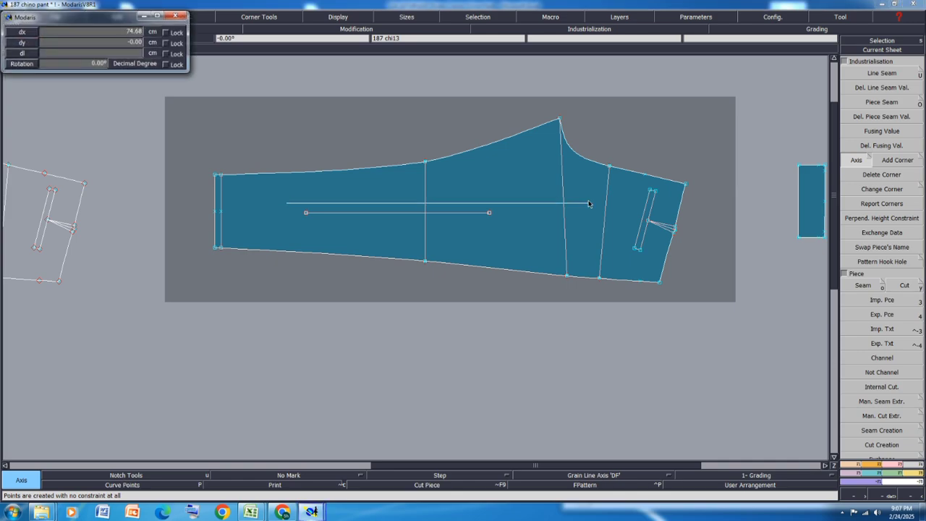
pyautogui.click(589, 204)
pyautogui.scroll(-5, 253, 200)
# Step: Draw a short horizontal grain line across the middle of the narrow rectangular piece beside the back leg
pyautogui.scroll(6, 398, 207)
pyautogui.scroll(5, 435, 205)
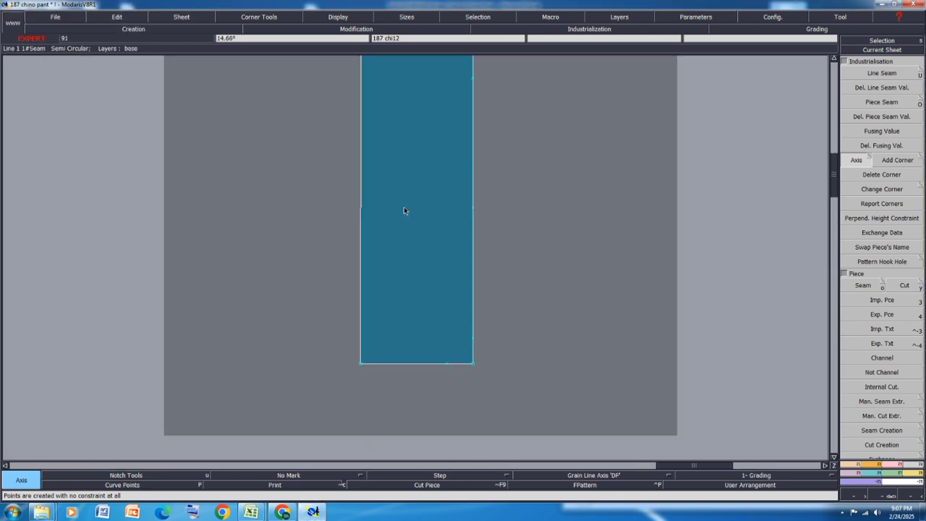
pyautogui.click(388, 203)
pyautogui.click(438, 201)
pyautogui.scroll(-5, 217, 230)
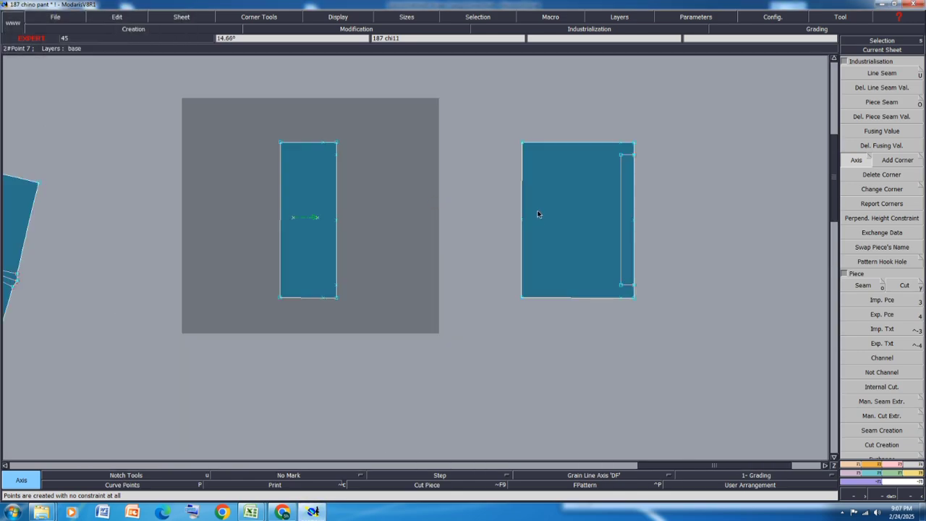
# Step: Draw a horizontal grain line on the wider rectangular piece, and replace it with a vertical one through the middle
pyautogui.click(538, 212)
pyautogui.click(599, 210)
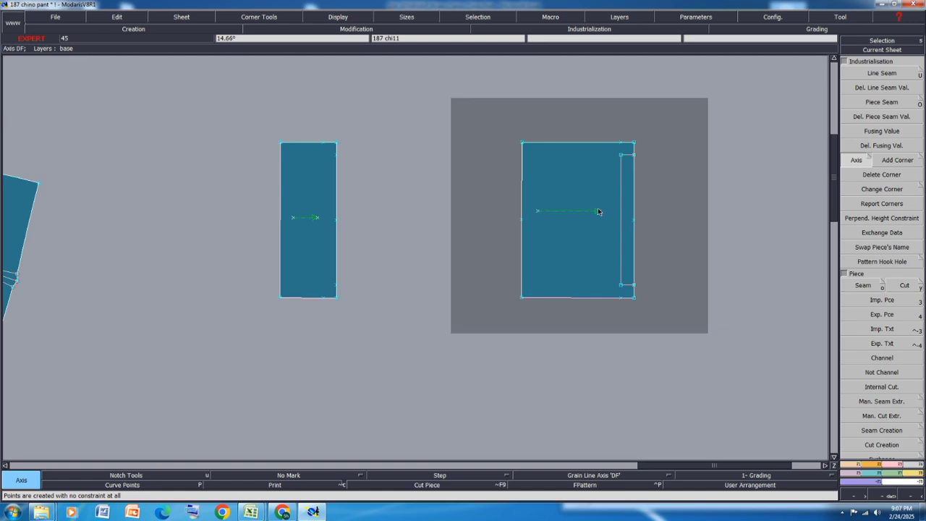
pyautogui.click(578, 267)
pyautogui.click(578, 167)
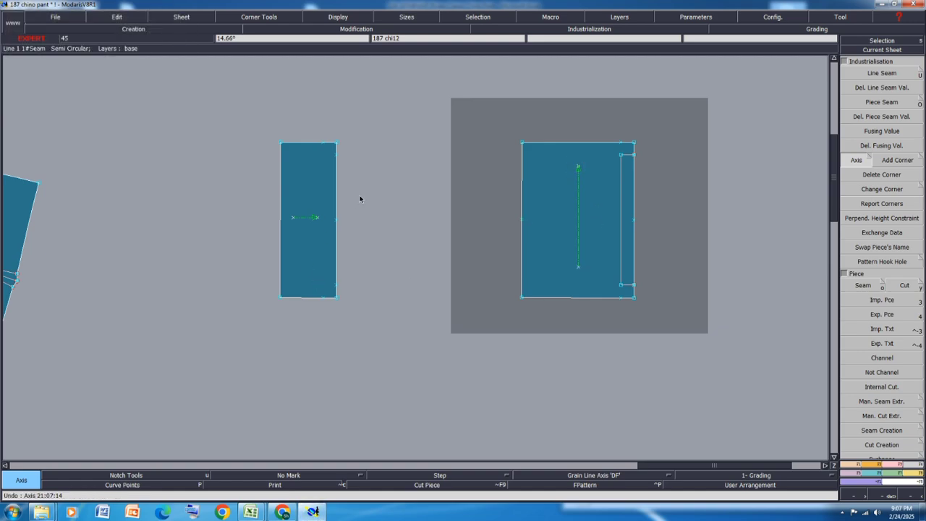
pyautogui.scroll(-2, 360, 199)
pyautogui.scroll(-2, 465, 201)
pyautogui.scroll(3, 397, 209)
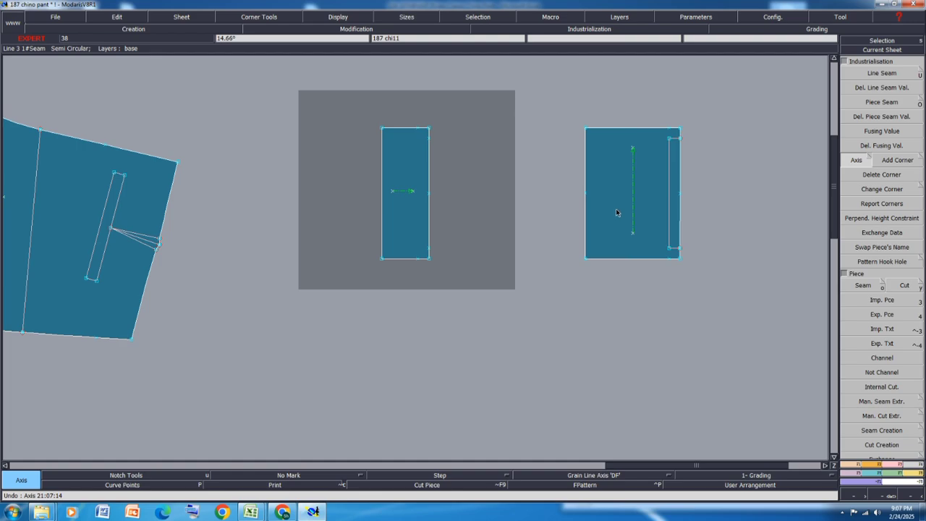
# Step: Draw a lengthwise horizontal grain line on the back pocket bag with the cut corners
pyautogui.scroll(-4, 617, 212)
pyautogui.scroll(-2, 619, 215)
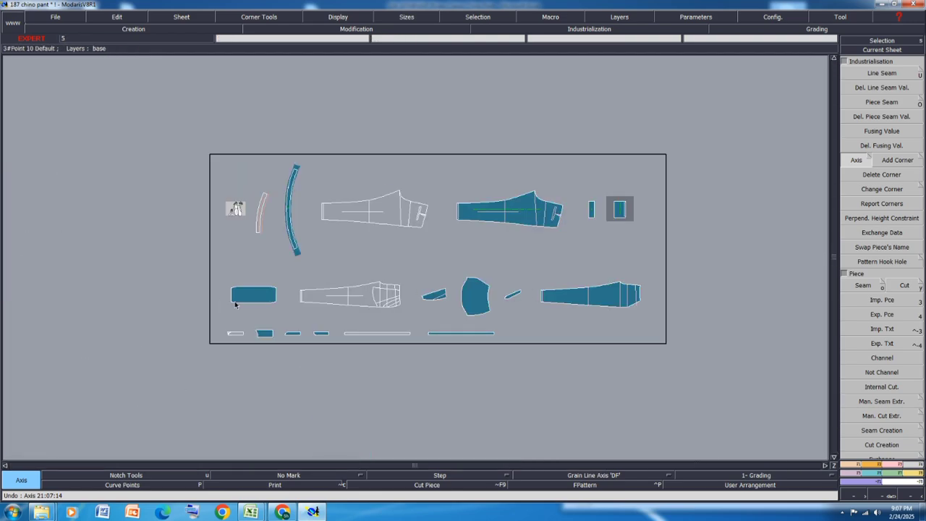
pyautogui.scroll(4, 217, 288)
pyautogui.scroll(-4, 290, 347)
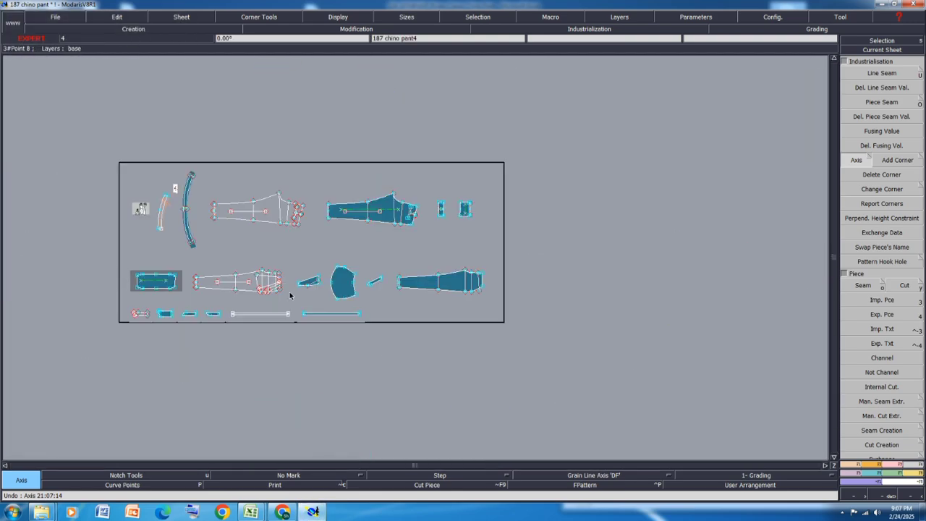
# Step: Draw horizontal grain lines on the slanted pocket facing, about 13.6 cm long, and on the large curved pocket bag
pyautogui.scroll(5, 322, 257)
pyautogui.click(297, 265)
pyautogui.click(416, 268)
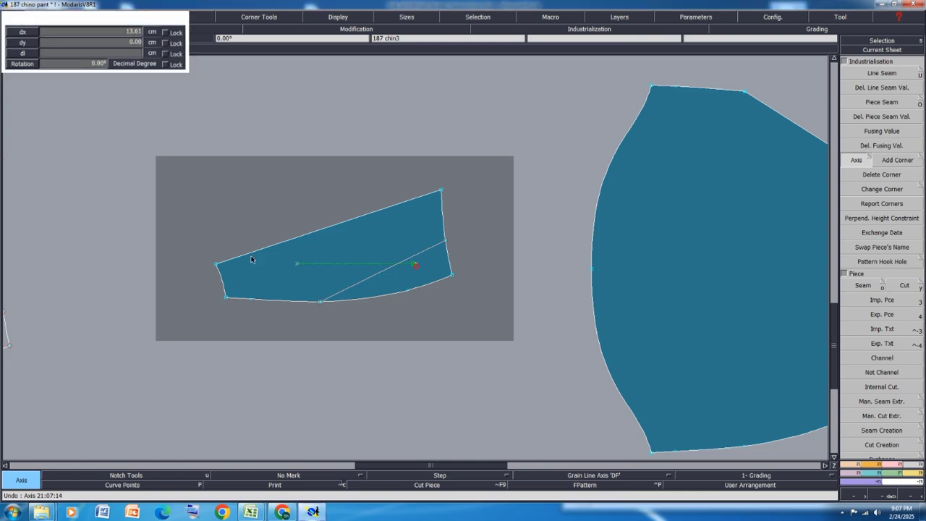
pyautogui.scroll(-3, 239, 260)
pyautogui.click(449, 249)
pyautogui.click(498, 254)
# Step: Draw a short grain line on the narrow diagonal strip and a long horizontal one along the extracted front leg
pyautogui.scroll(5, 652, 271)
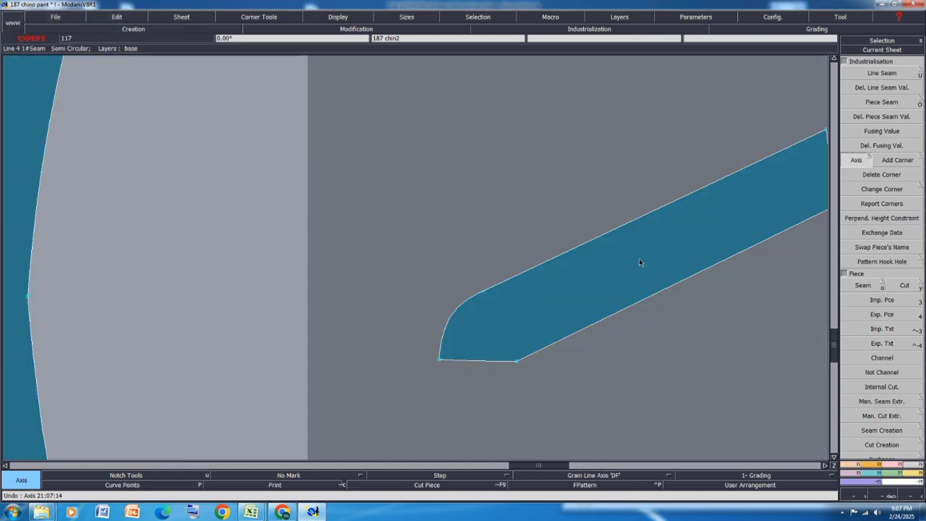
pyautogui.click(620, 258)
pyautogui.click(674, 248)
pyautogui.scroll(-4, 227, 265)
pyautogui.click(292, 261)
pyautogui.scroll(-3, 292, 261)
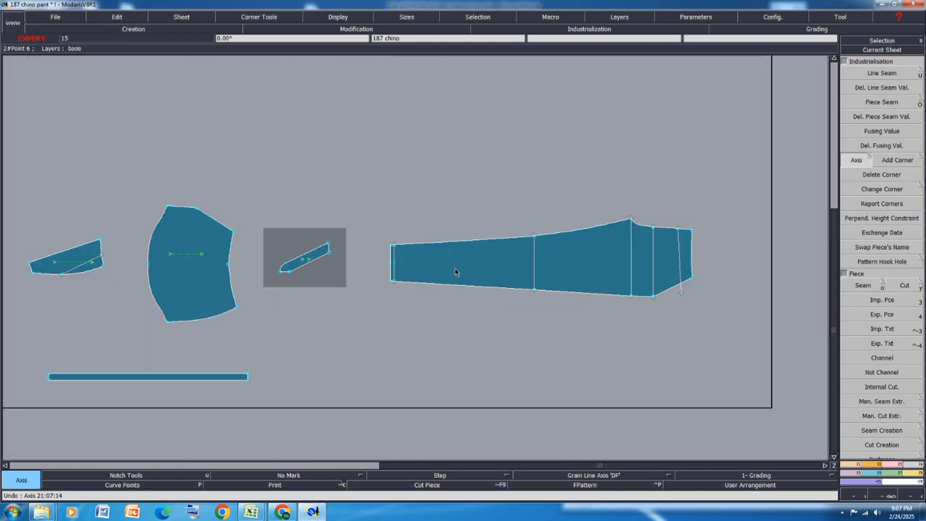
pyautogui.click(515, 260)
pyautogui.scroll(-5, 506, 285)
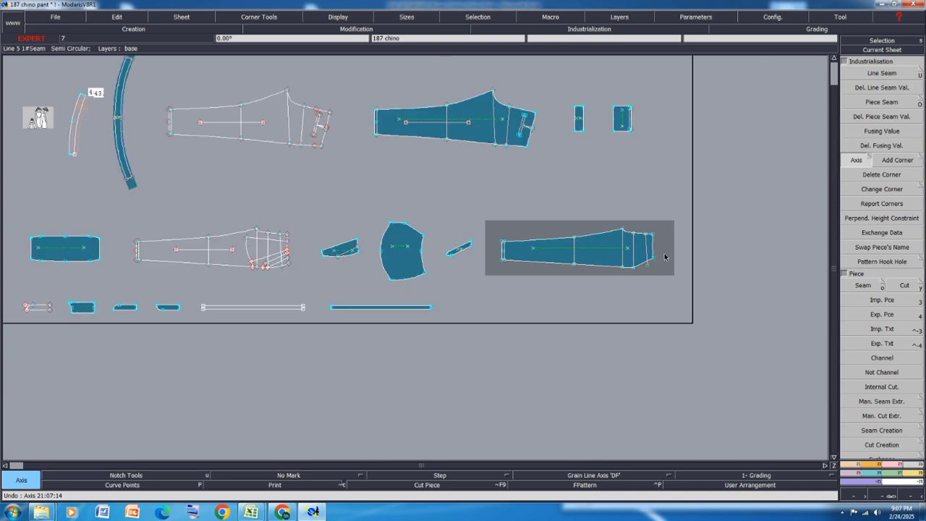
# Step: Draw a short horizontal grain line on the filled rectangular fly piece with the pointed corner
pyautogui.scroll(6, 412, 282)
pyautogui.click(258, 293)
pyautogui.click(283, 234)
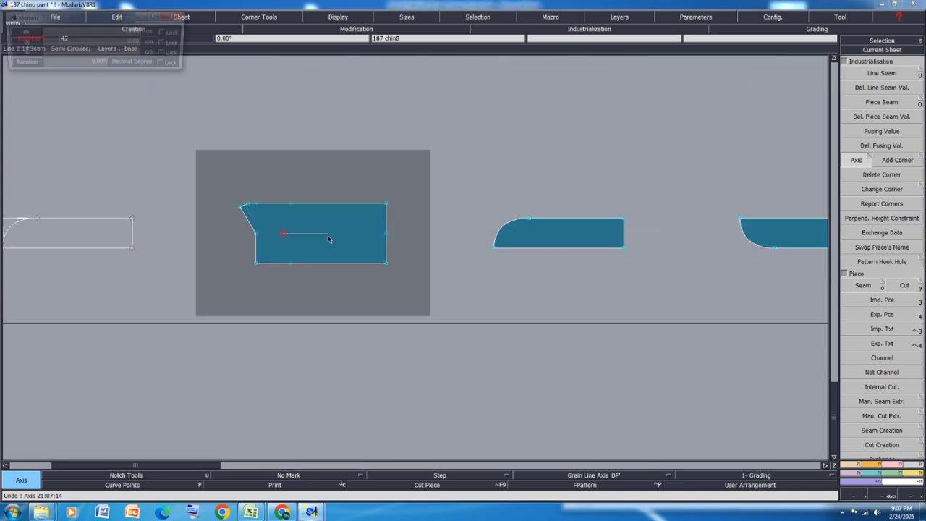
pyautogui.click(328, 235)
# Step: Draw a short horizontal grain line on each of the two mirrored fly pieces with a curved end
pyautogui.click(575, 233)
pyautogui.scroll(-3, 154, 270)
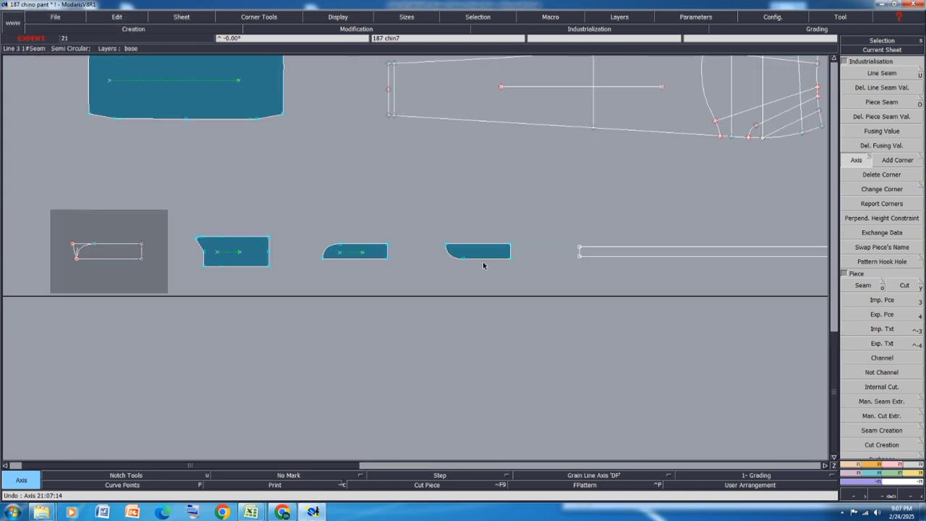
pyautogui.scroll(4, 481, 256)
pyautogui.click(442, 246)
pyautogui.click(483, 246)
pyautogui.scroll(-5, 168, 268)
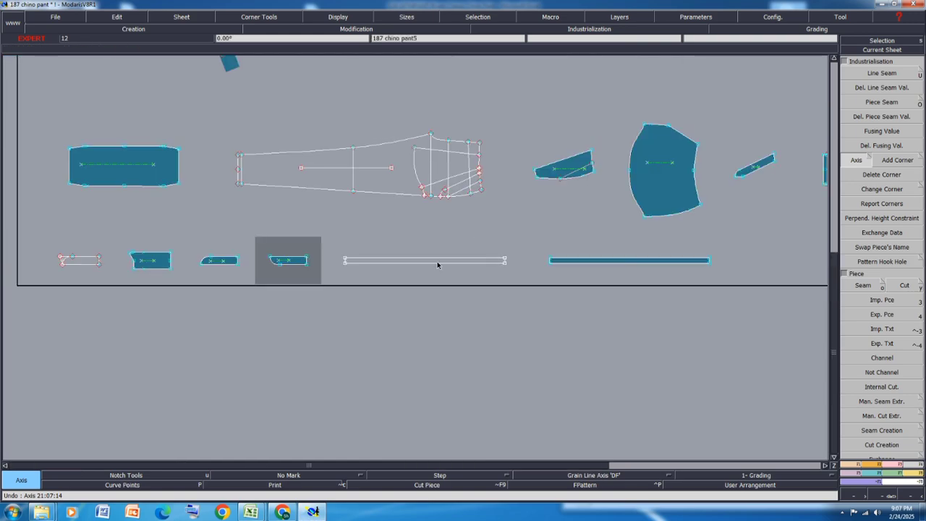
# Step: Draw a horizontal grain line about 14.7 cm long on the filled long narrow strip
pyautogui.scroll(3, 602, 255)
pyautogui.click(587, 270)
pyautogui.click(661, 268)
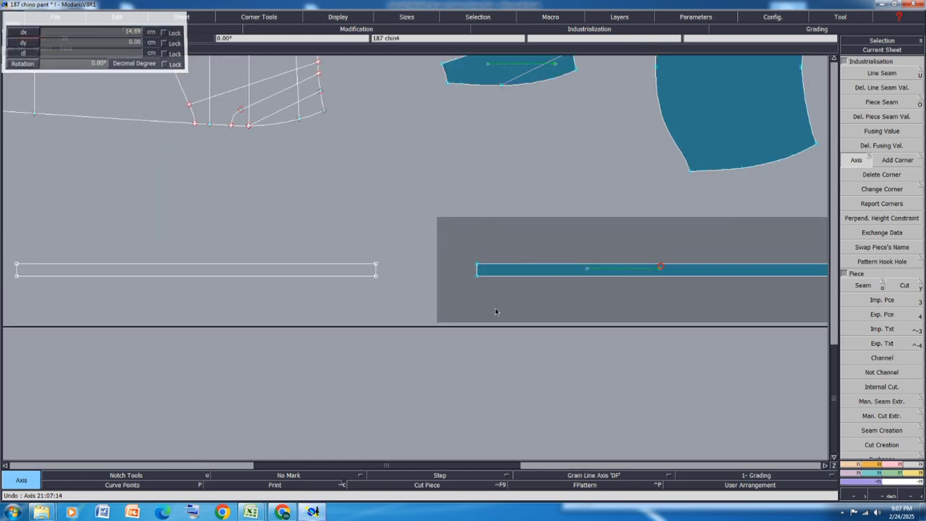
# Step: Save the model past the anomaly warnings, and rearrange all sheets with their title blocks displayed
pyautogui.press('8')
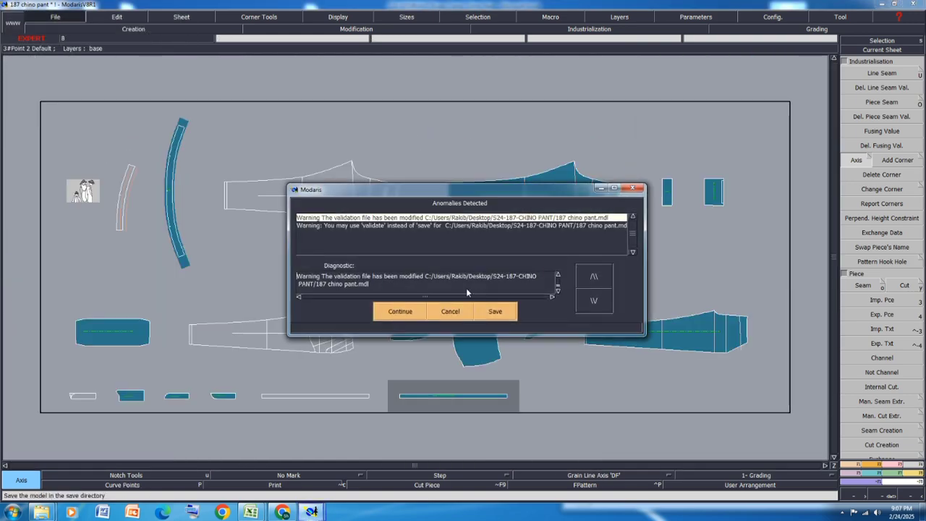
pyautogui.click(396, 309)
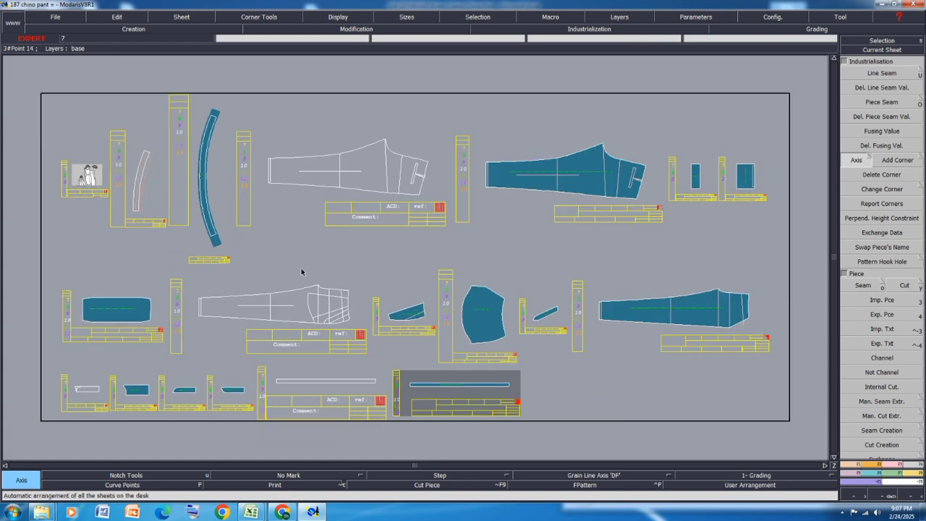
# Step: Enter the comment WAIST BELT 1X2 in the title block of the curved waistband piece
pyautogui.scroll(4, 304, 269)
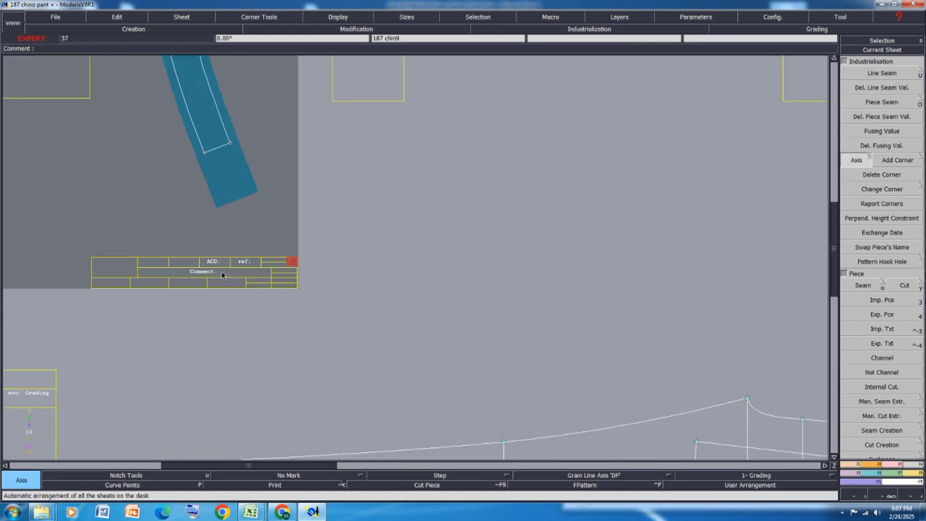
pyautogui.press('e')
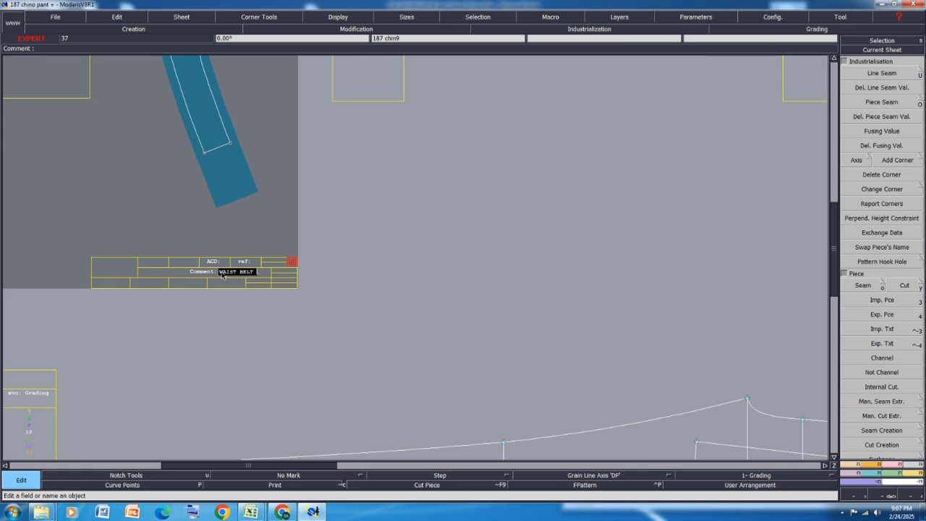
pyautogui.press('Return')
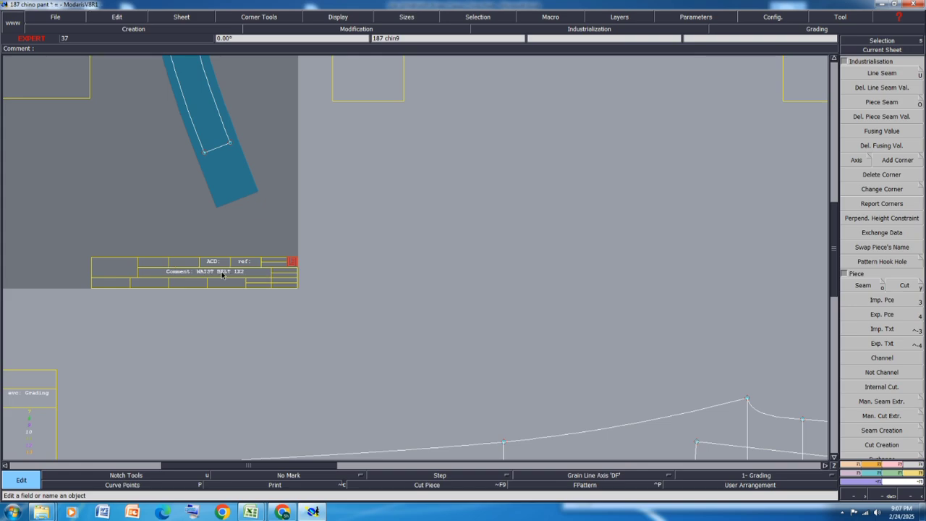
# Step: Enter the comments BACK 1X2 for the back leg and BACK SEAM 1X2 for the narrow rectangular piece
pyautogui.press('pagedown')
pyautogui.press('pagedown')
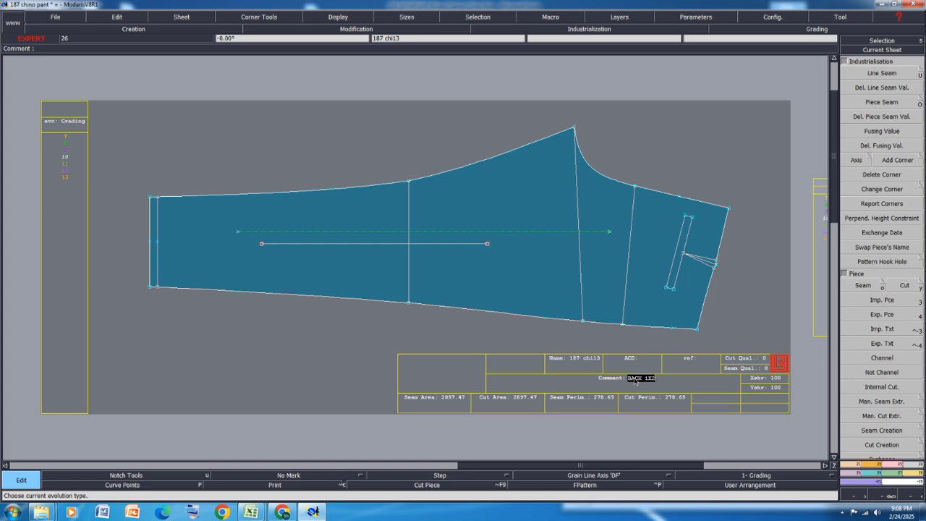
pyautogui.press('pagedown')
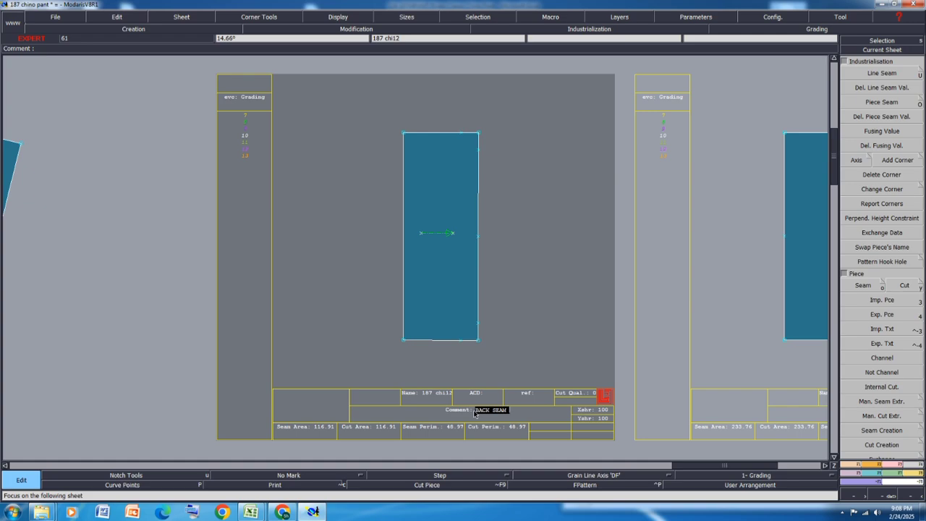
# Step: Fill in the 1X2 comment of the wider rectangular piece and the back pocketing comment of the pocket bag with cut corners
pyautogui.press('pagedown')
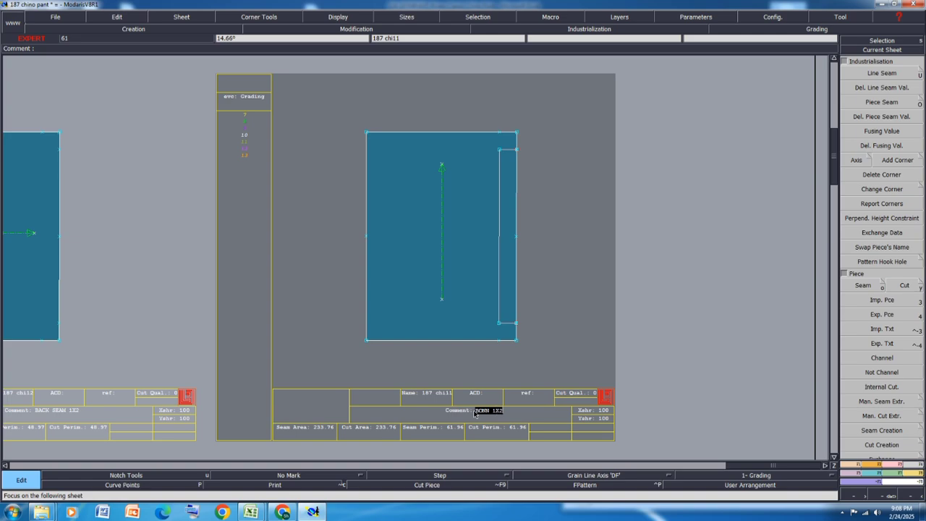
pyautogui.press('Return')
pyautogui.press('pagedown')
pyautogui.click(492, 378)
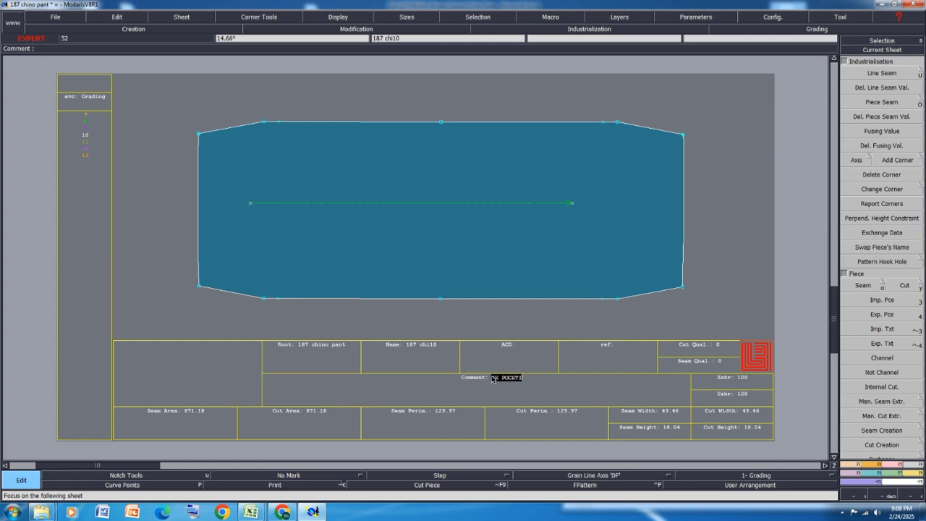
pyautogui.press('Return')
# Step: Try to enter a comment in the title block of the slanted pocket facing
pyautogui.press('pagedown')
pyautogui.press('pagedown')
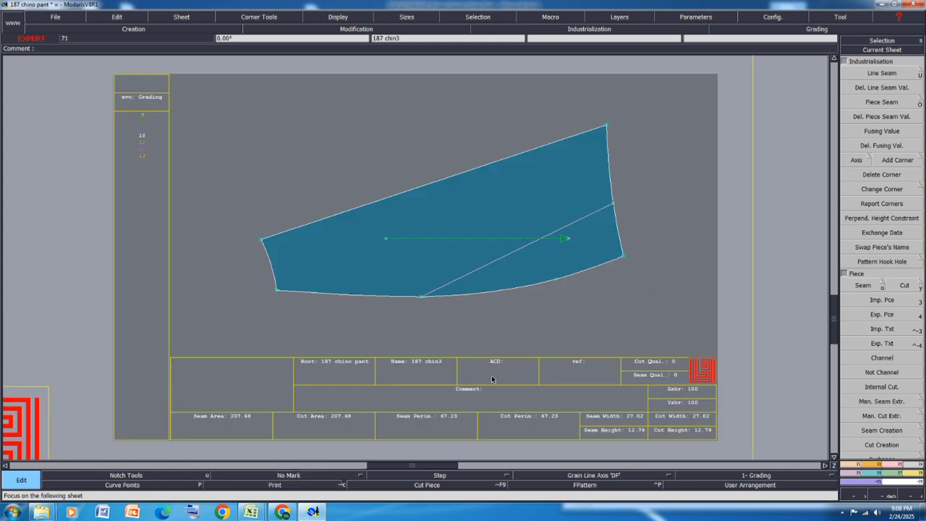
pyautogui.press('c')
pyautogui.press('e')
pyautogui.press('a')
pyautogui.press('m')
pyautogui.press('1')
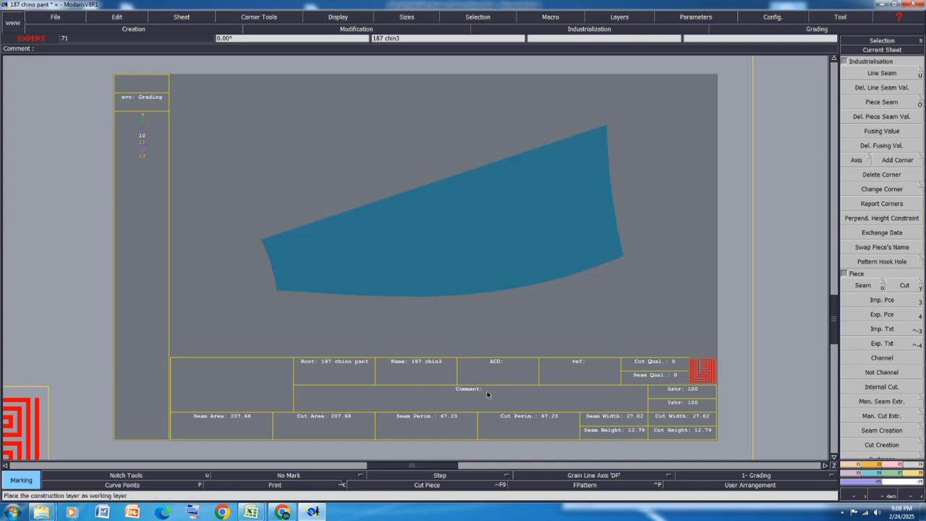
pyautogui.press('2')
pyautogui.press('Return')
# Step: Enter the comment FRNT PKTIN 1X2 in the title block of the large curved front pocket bag
pyautogui.press('pagedown')
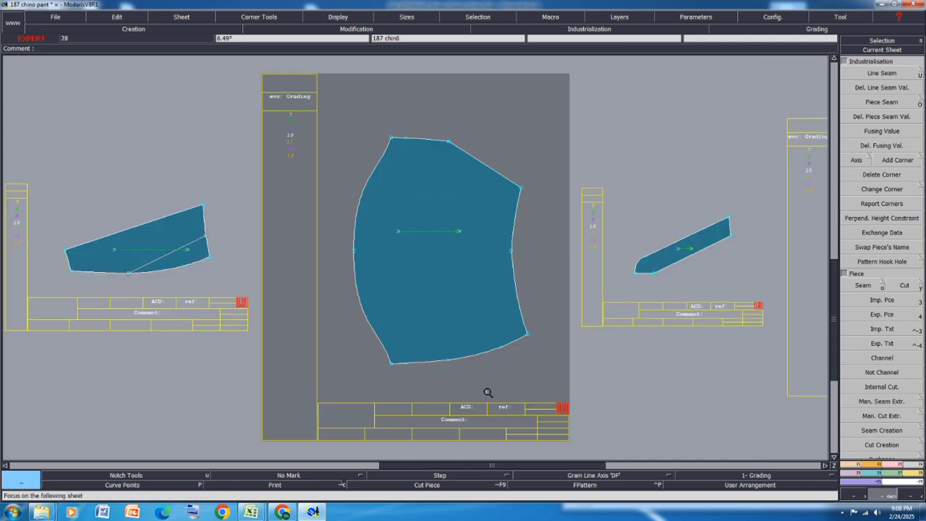
pyautogui.press('e')
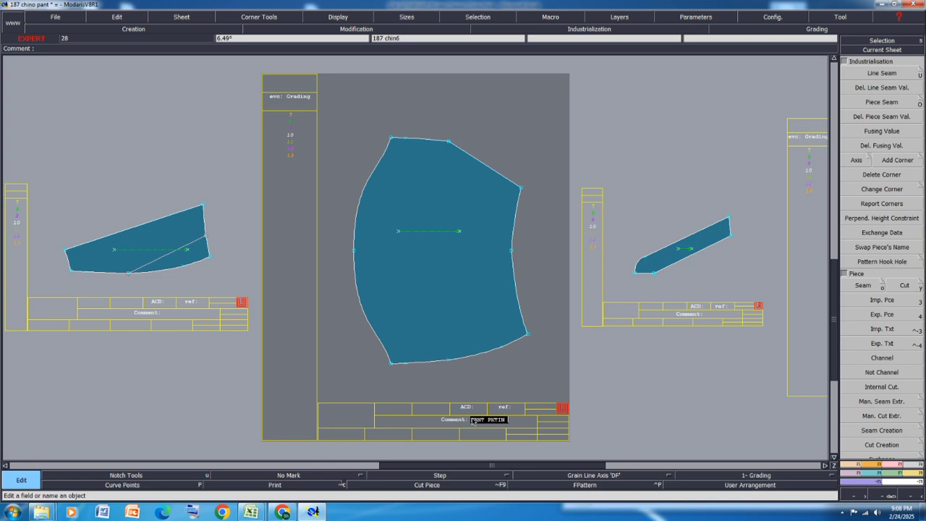
pyautogui.write('2')
pyautogui.press('Return')
pyautogui.press('pagedown')
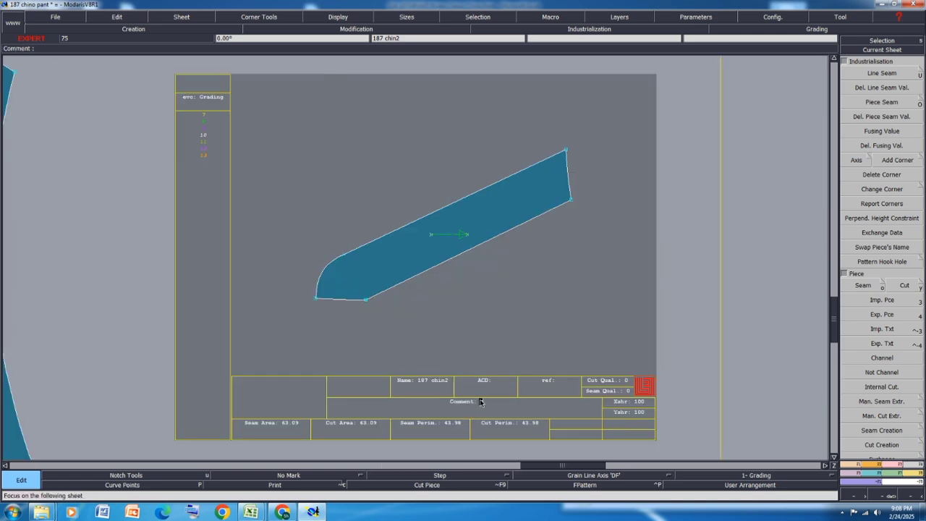
# Step: Enter the FACING comment for the narrow slanted pocket piece and FRONT 1X2 for the front leg
pyautogui.write('FACING 1X')
pyautogui.press('Return')
pyautogui.press('pagedown')
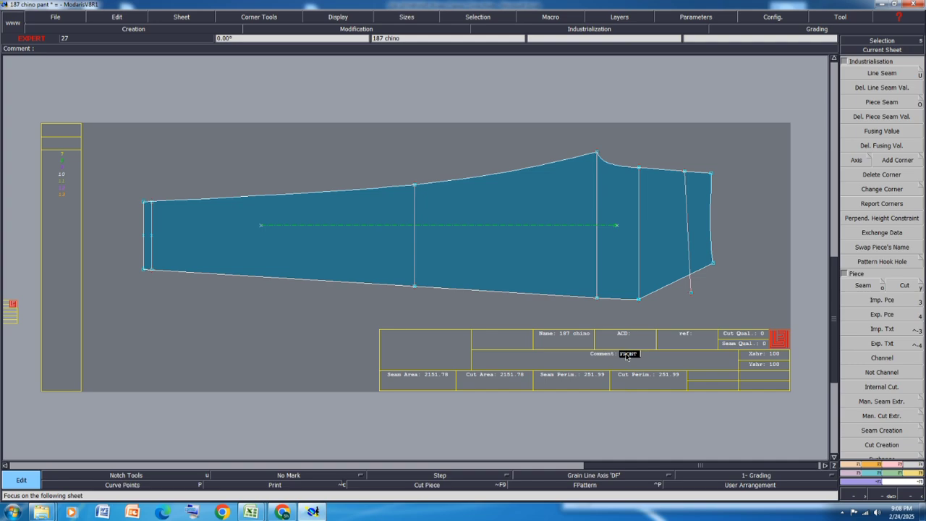
pyautogui.press('Return')
pyautogui.press('pagedown')
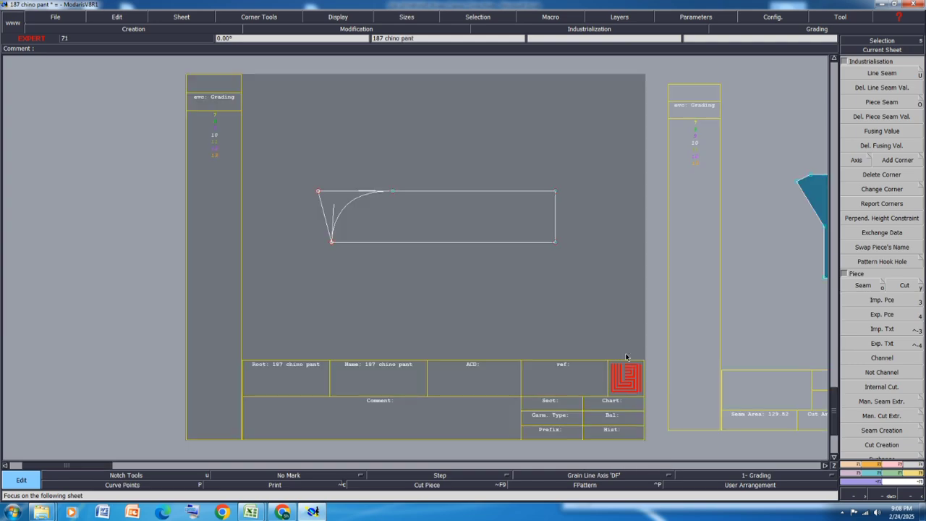
# Step: Dismiss the Windows color scheme prompt and enter the comments D-FLY 1X1 for the wide fly piece and S-FLY 1X1 for the curved fly
pyautogui.press('pagedown')
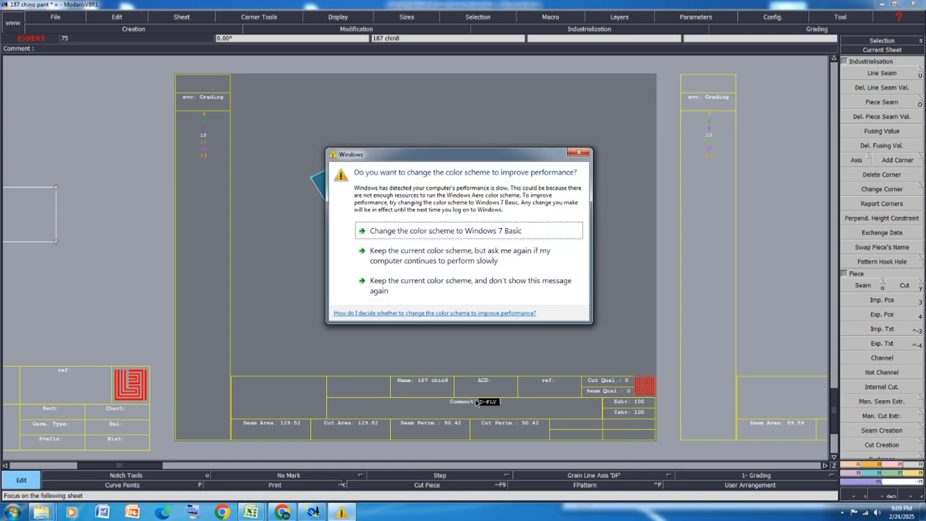
pyautogui.click(579, 153)
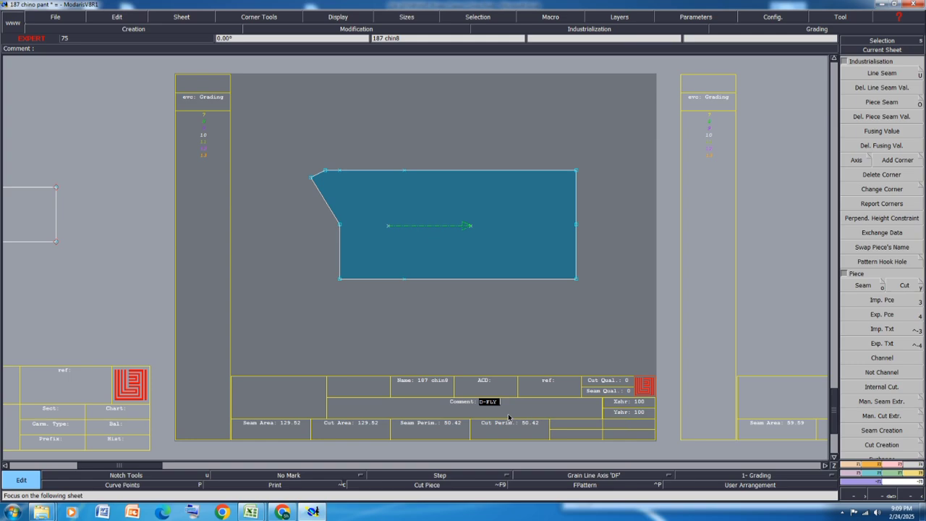
pyautogui.press('Return')
pyautogui.press('pagedown')
pyautogui.click(479, 403)
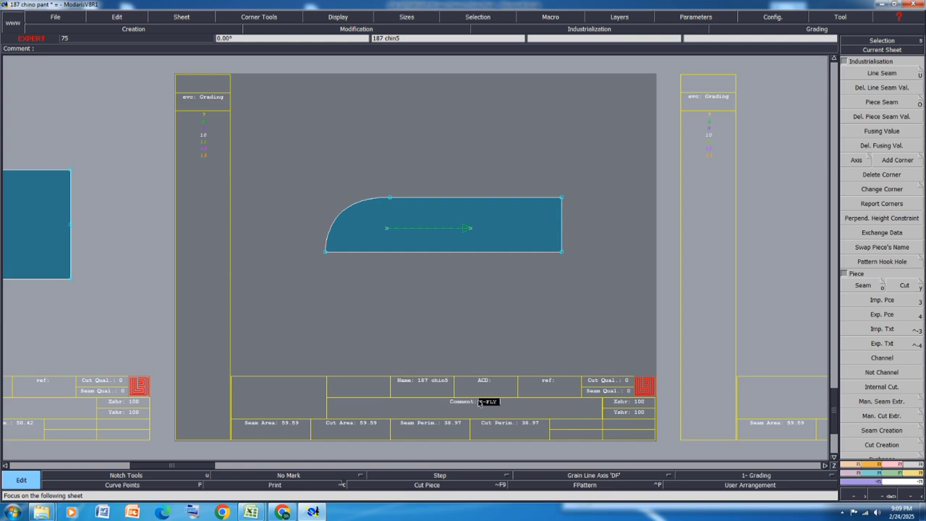
pyautogui.write('S-FLY 1X1')
pyautogui.press('Return')
pyautogui.click(843, 514)
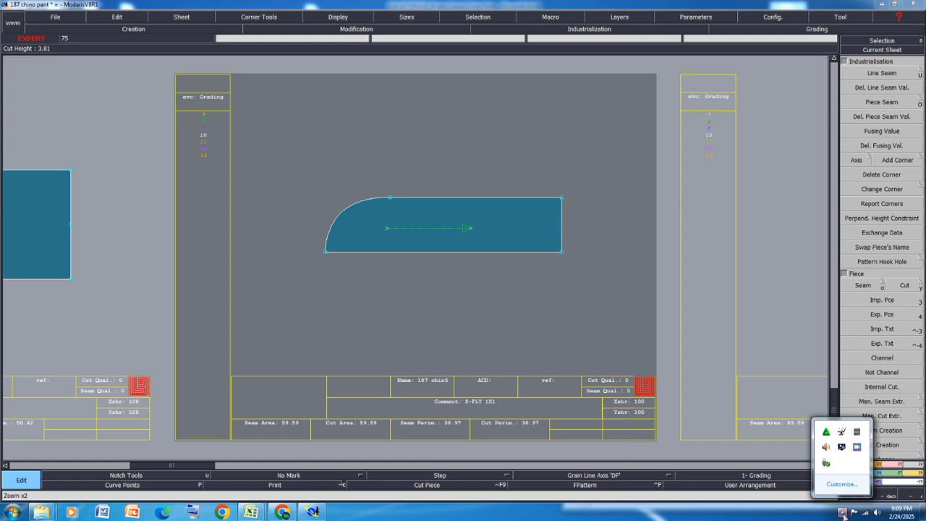
pyautogui.click(844, 514)
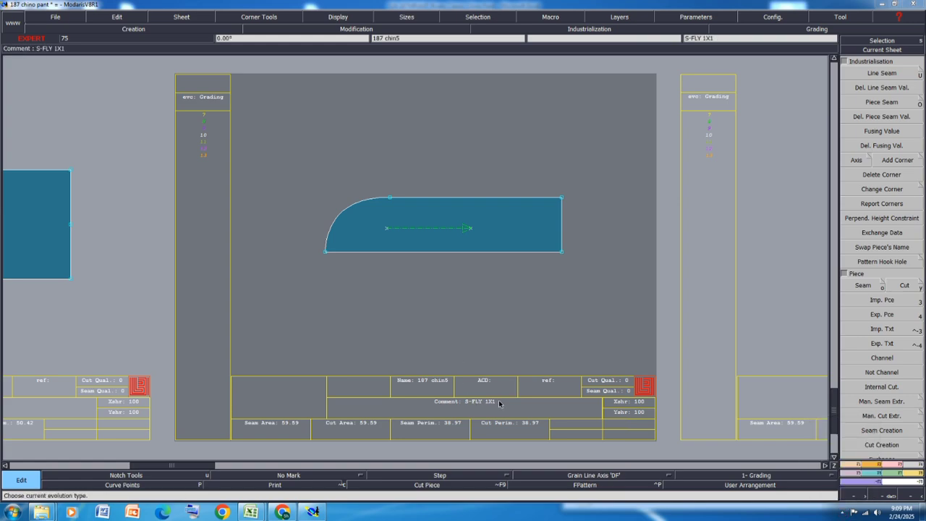
# Step: Enter the comment S-FLY FINISH for the mirrored curved fly piece, then rearrange all sheets and save the model
pyautogui.click(463, 308)
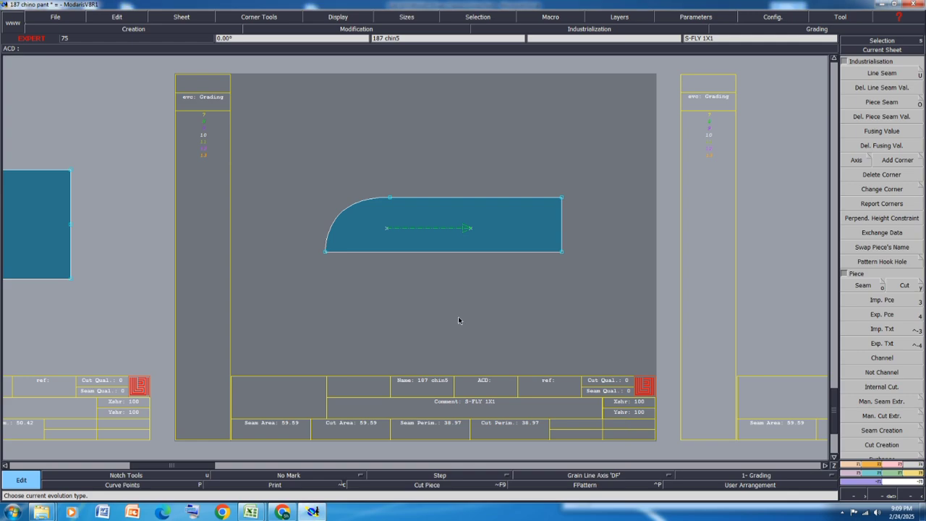
pyautogui.press('j')
pyautogui.scroll(3, 456, 354)
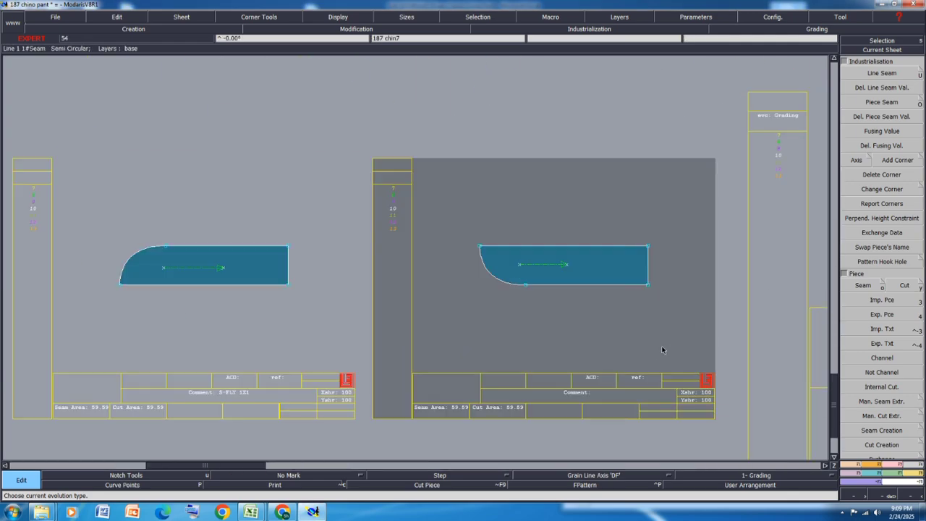
pyautogui.scroll(2, 662, 347)
pyautogui.click(608, 400)
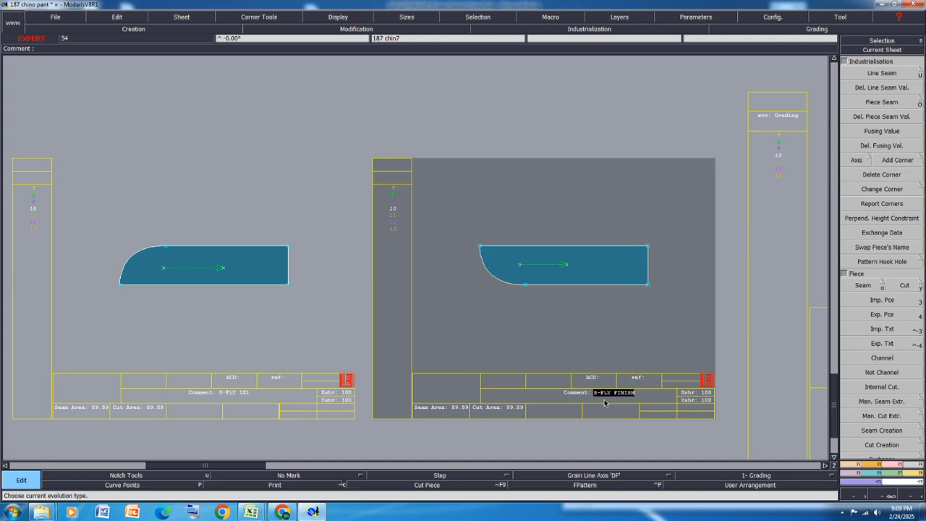
pyautogui.press('Return')
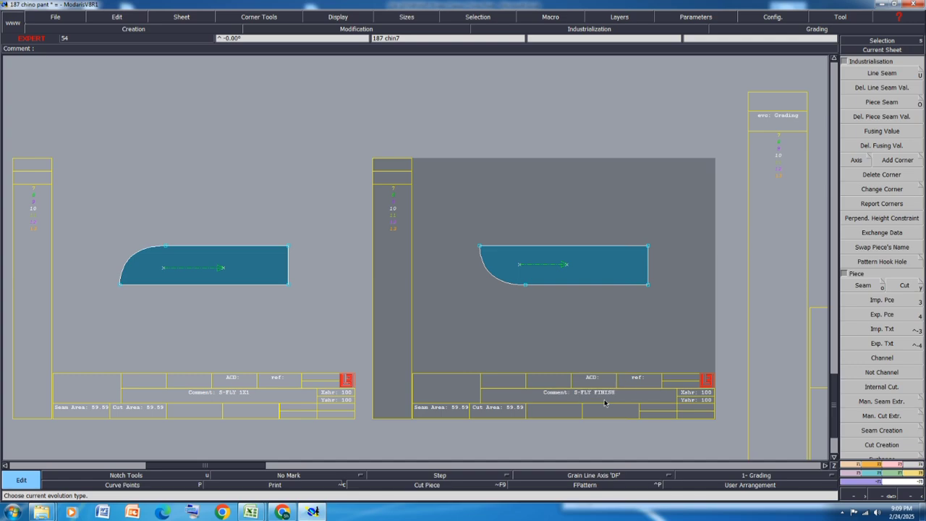
pyautogui.press('j')
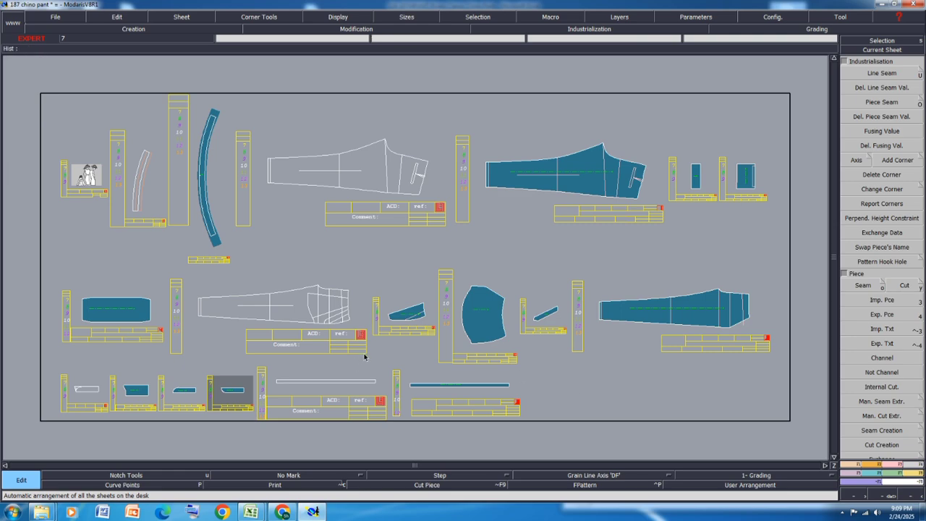
pyautogui.hotkey('ctrl', 's')
pyautogui.click(396, 309)
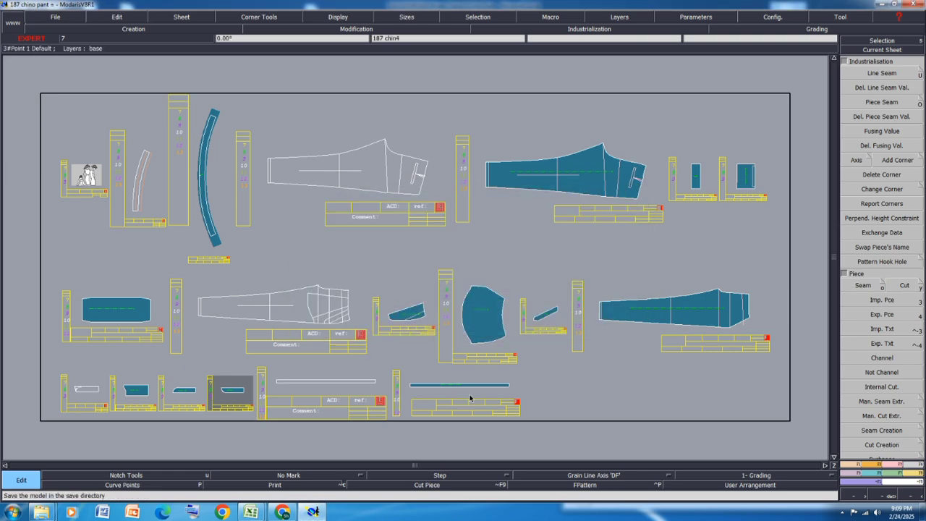
# Step: Enter the comment LOOP 1X1 for the long narrow strip piece and save the model with all sheets rearranged
pyautogui.scroll(2, 475, 403)
pyautogui.click(475, 403)
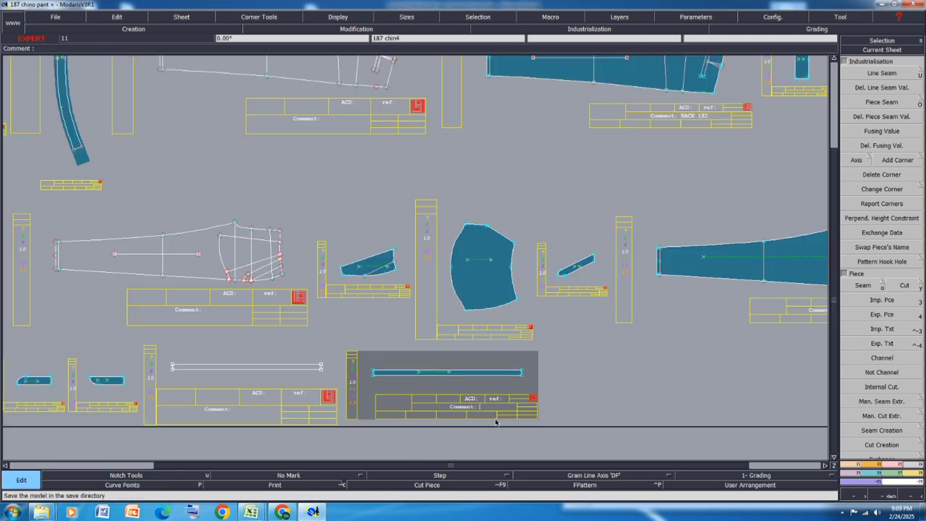
pyautogui.write('LOOP 1X1')
pyautogui.press('Return')
pyautogui.press('j')
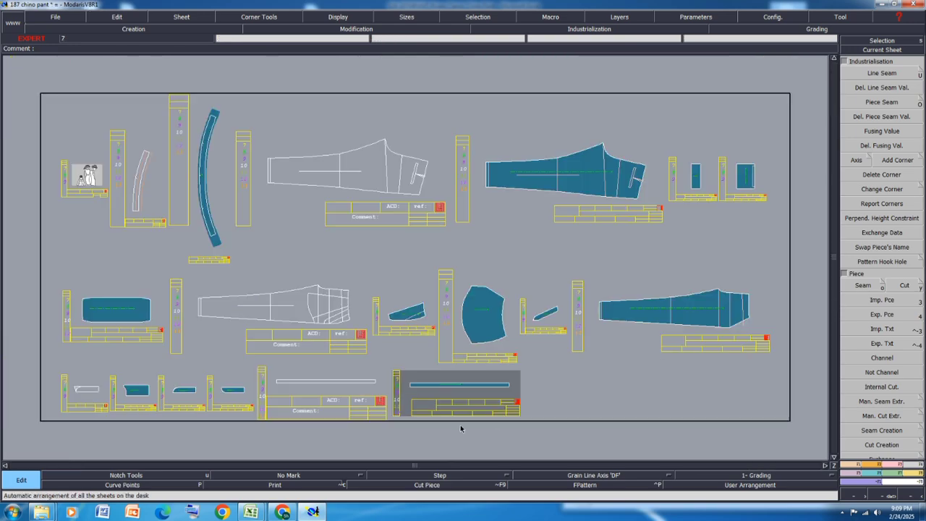
pyautogui.hotkey('ctrl', 's')
pyautogui.click(395, 310)
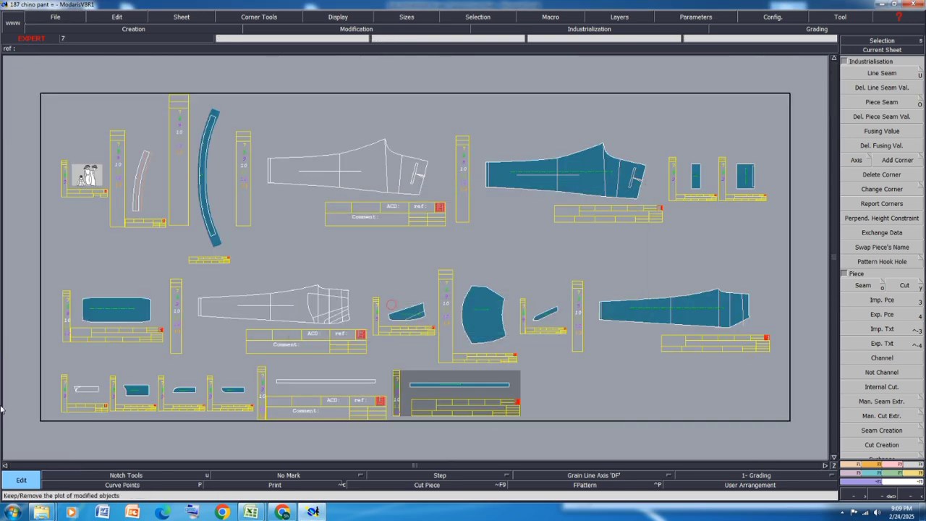
# Step: Add a line seam of 1 cm at beginning and end to the outline of the back leg piece
pyautogui.click(482, 214)
pyautogui.click(892, 73)
pyautogui.click(893, 72)
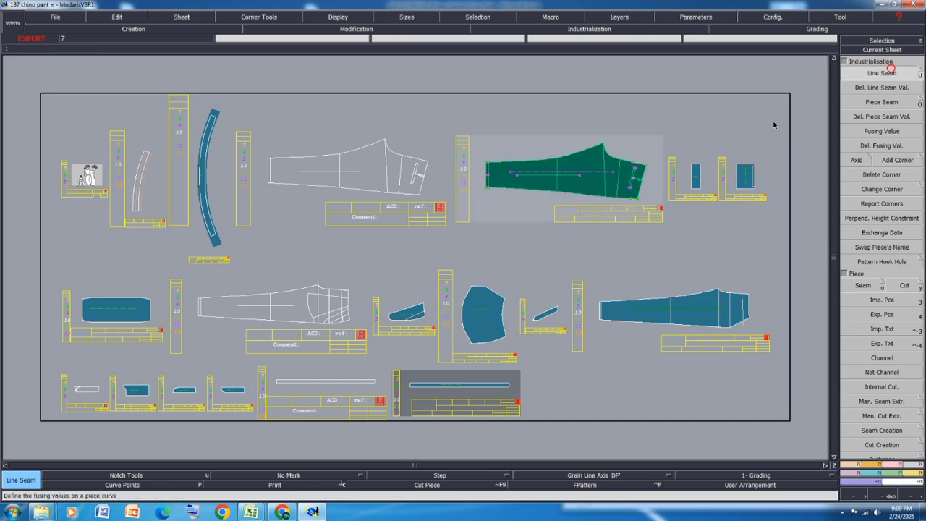
pyautogui.click(597, 127)
pyautogui.press('Tab')
pyautogui.write('1')
pyautogui.press('Tab')
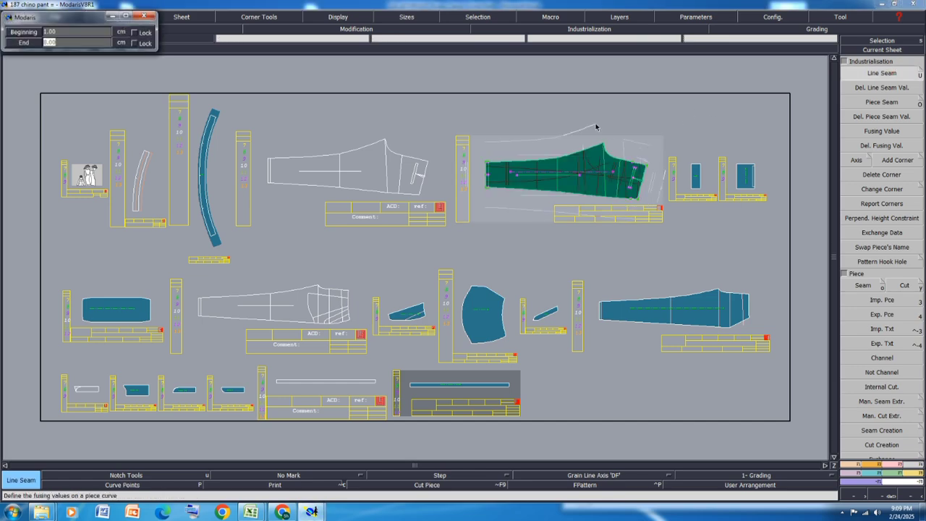
pyautogui.write('1')
pyautogui.press('Return')
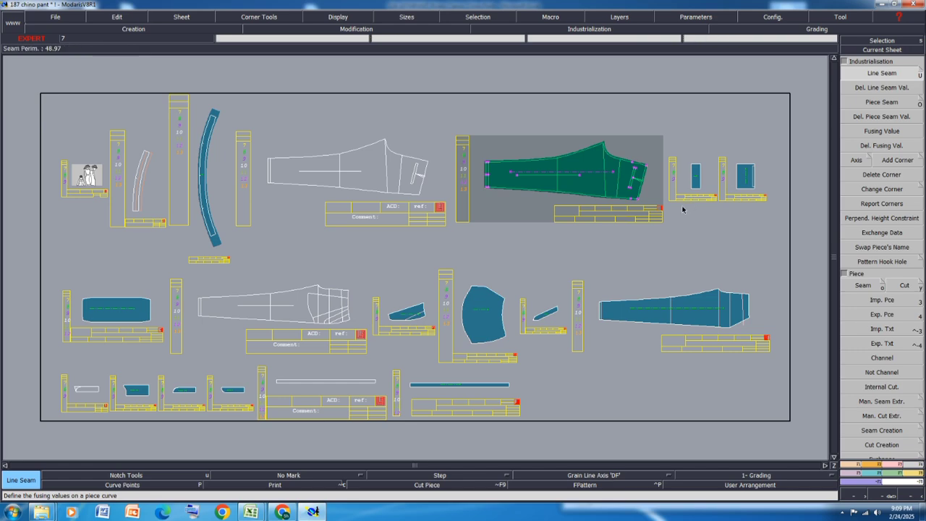
# Step: Add a line seam of 1 cm at beginning and end to both small rectangular back pocket pieces
pyautogui.click(699, 165)
pyautogui.press('Tab')
pyautogui.write('1')
pyautogui.press('Tab')
pyautogui.write('1')
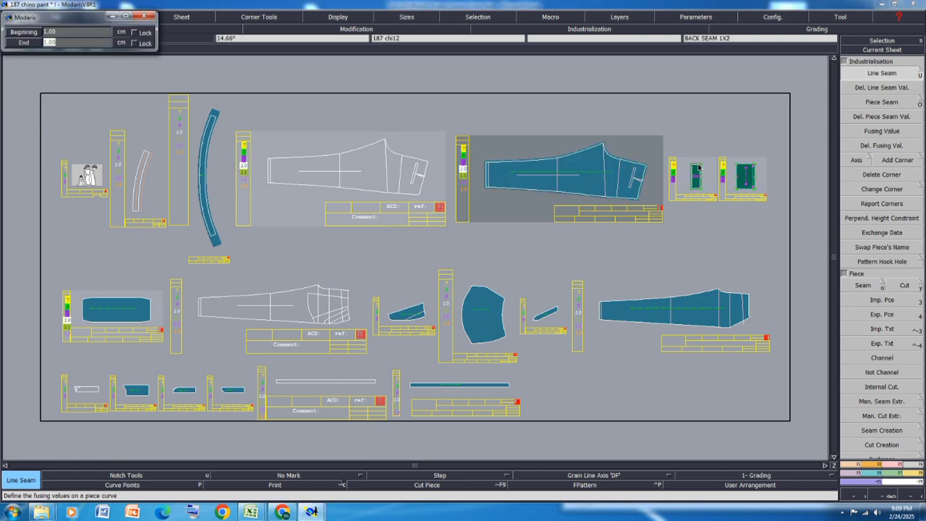
pyautogui.press('Return')
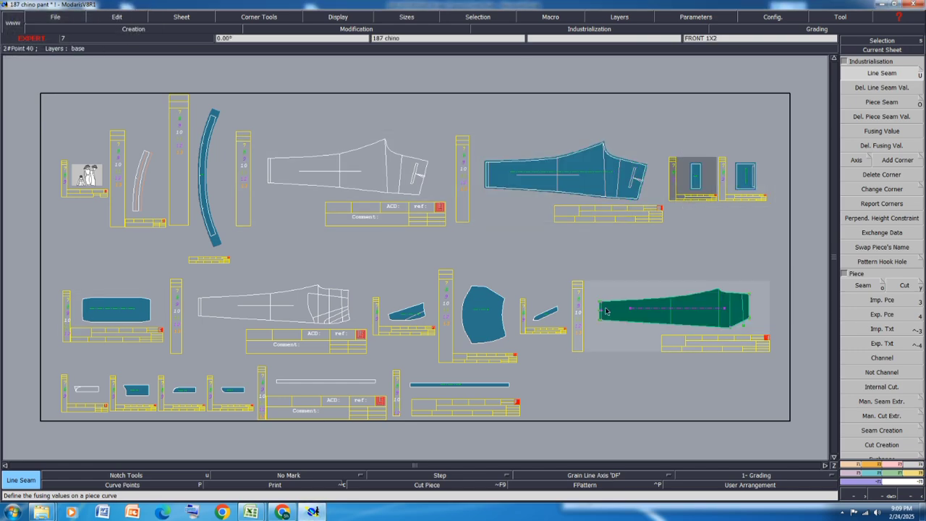
# Step: Apply a 1 cm line seam to the front leg, and to the front pocket bag with its two slanted facing pieces
pyautogui.click(610, 306)
pyautogui.write('1')
pyautogui.press('Return')
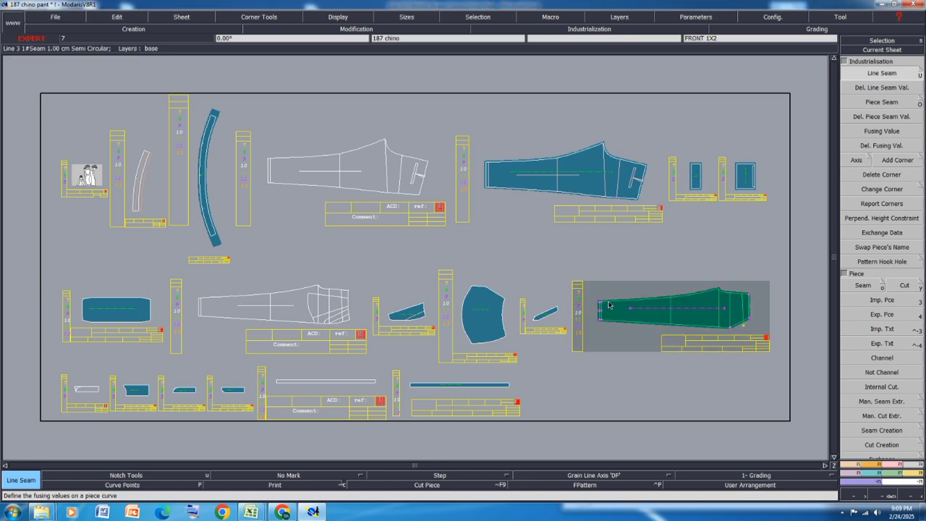
pyautogui.moveTo(567, 283); pyautogui.dragTo(386, 365)
pyautogui.click(489, 289)
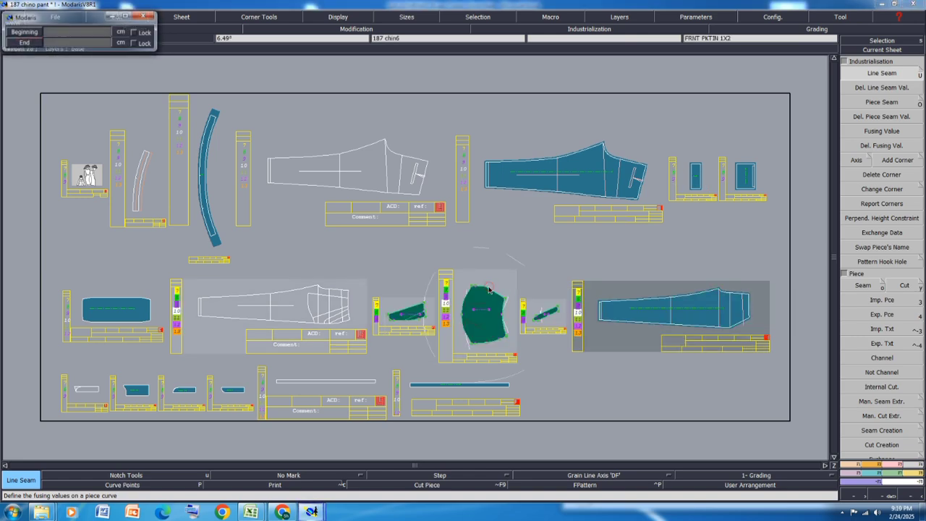
pyautogui.press('Return')
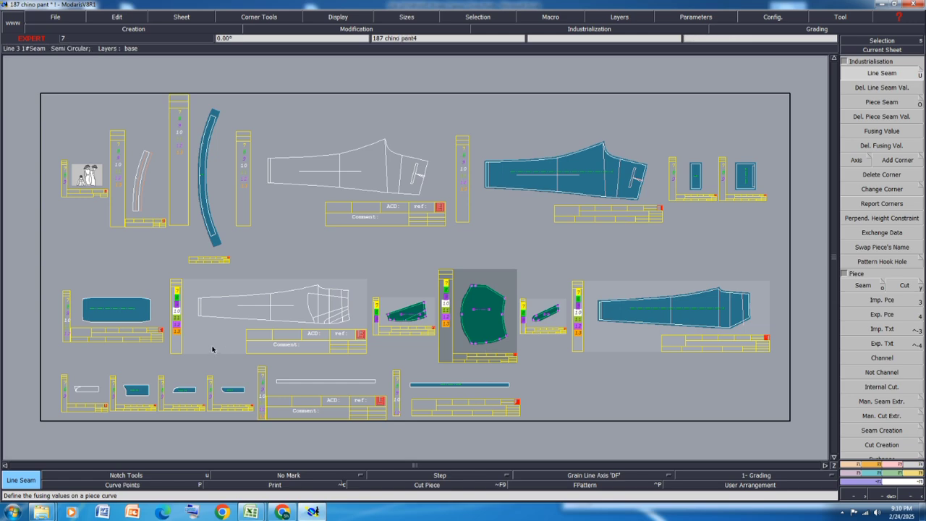
# Step: Apply a 1 cm line seam to the D-FLY and S-FLY pieces and to the back pocketing piece with cut corners
pyautogui.moveTo(204, 379); pyautogui.dragTo(117, 405)
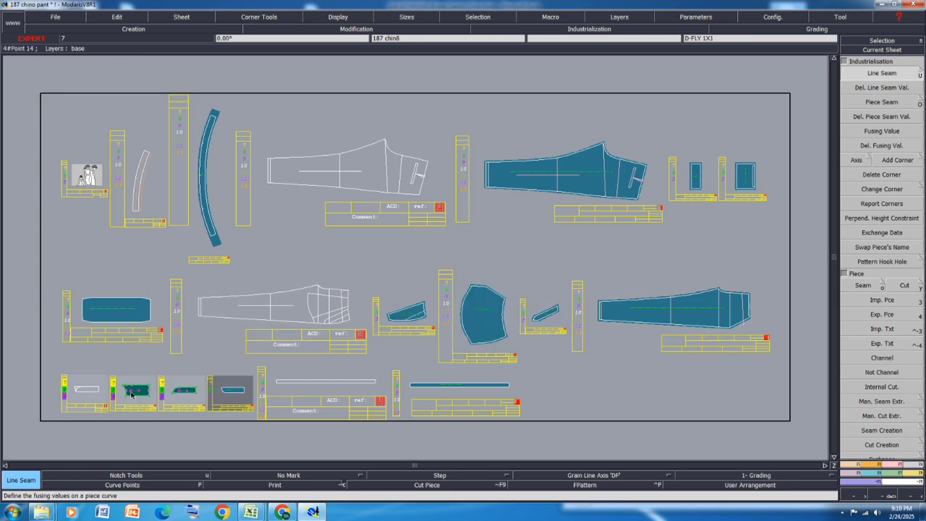
pyautogui.click(136, 383)
pyautogui.press('Return')
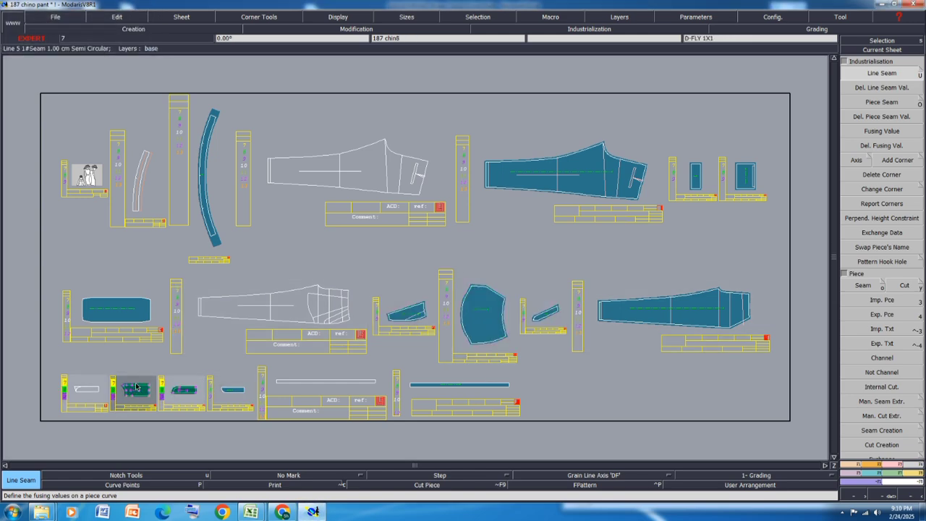
pyautogui.click(97, 301)
pyautogui.press('Return')
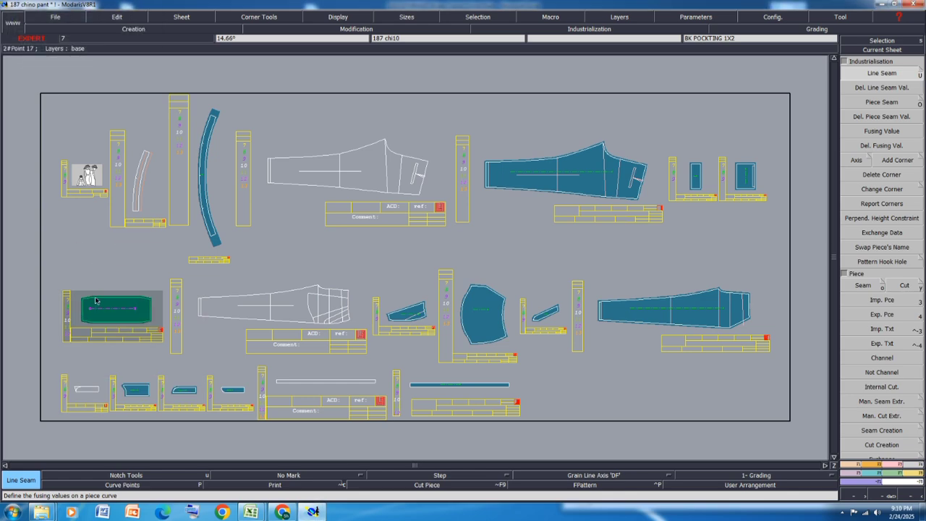
# Step: Set the line seam along the curved upper edge of the S-FLY piece to 1 cm at beginning and end
pyautogui.scroll(5, 165, 384)
pyautogui.scroll(-3, 238, 350)
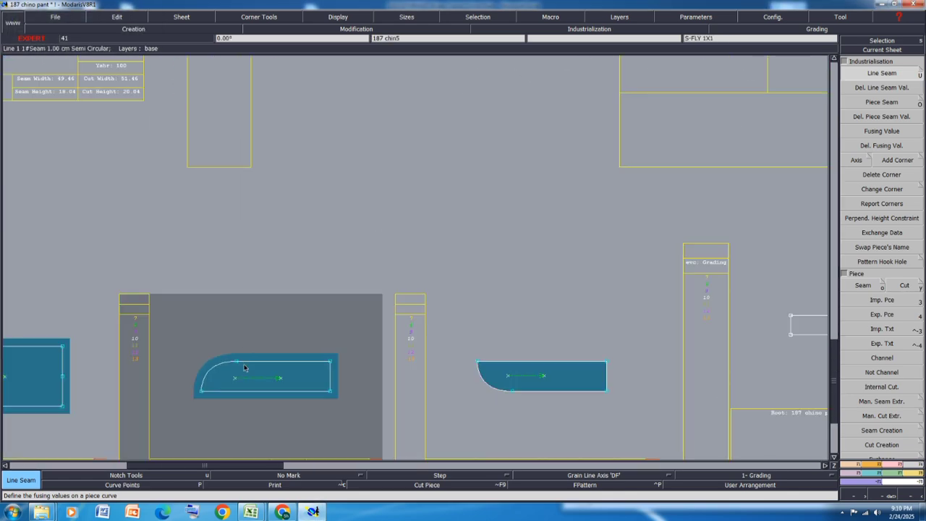
pyautogui.press('m')
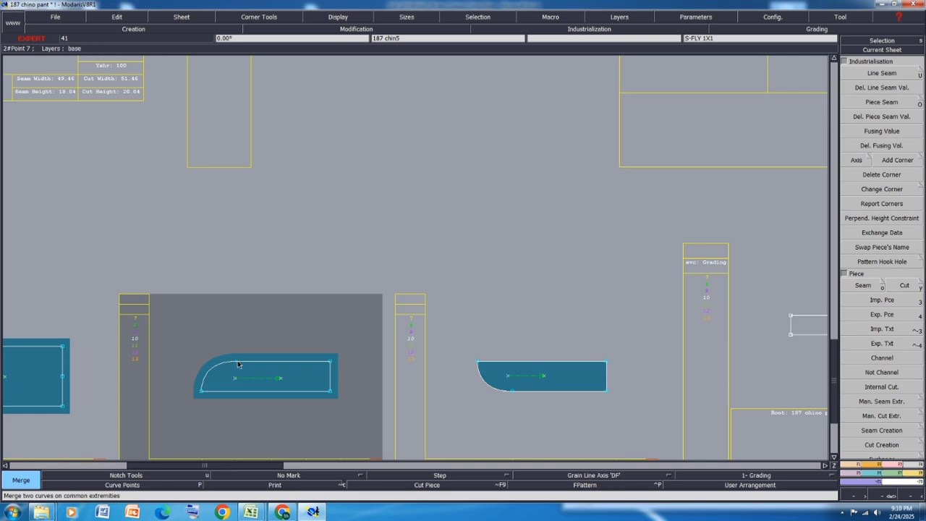
pyautogui.press('u')
pyautogui.click(253, 360)
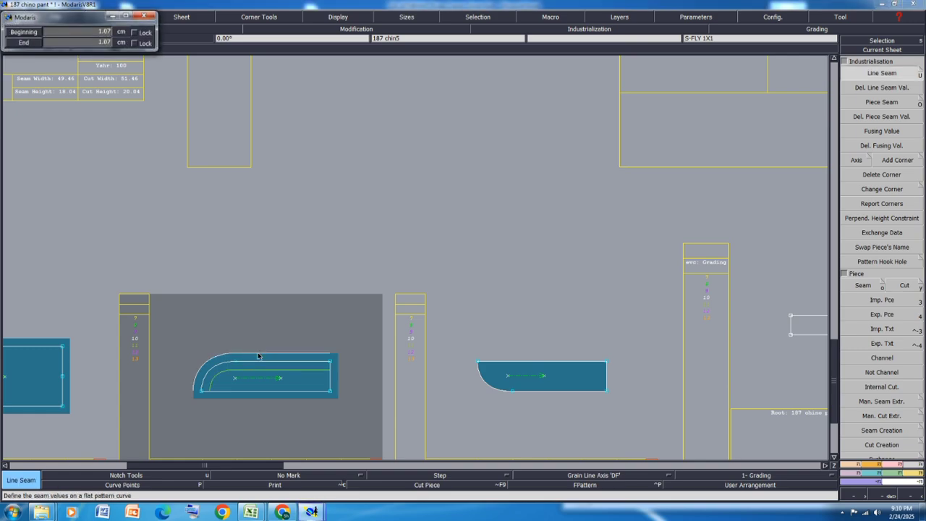
pyautogui.write('1')
pyautogui.press('Tab')
pyautogui.write('1')
pyautogui.press('Return')
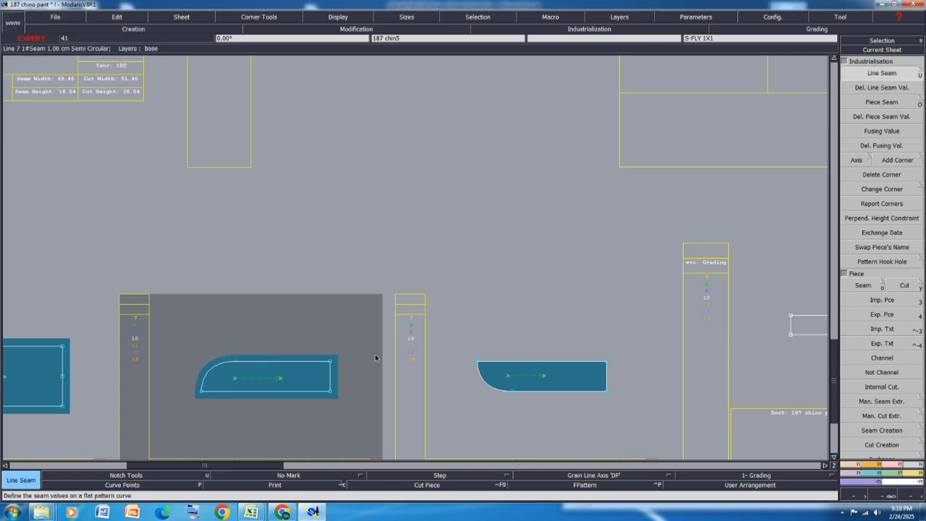
# Step: Add a line seam of 1 cm at beginning and end to the short straight end of the S-FLY FINISH piece
pyautogui.click(614, 377)
pyautogui.write('1')
pyautogui.press('Tab')
pyautogui.write('1')
pyautogui.press('Return')
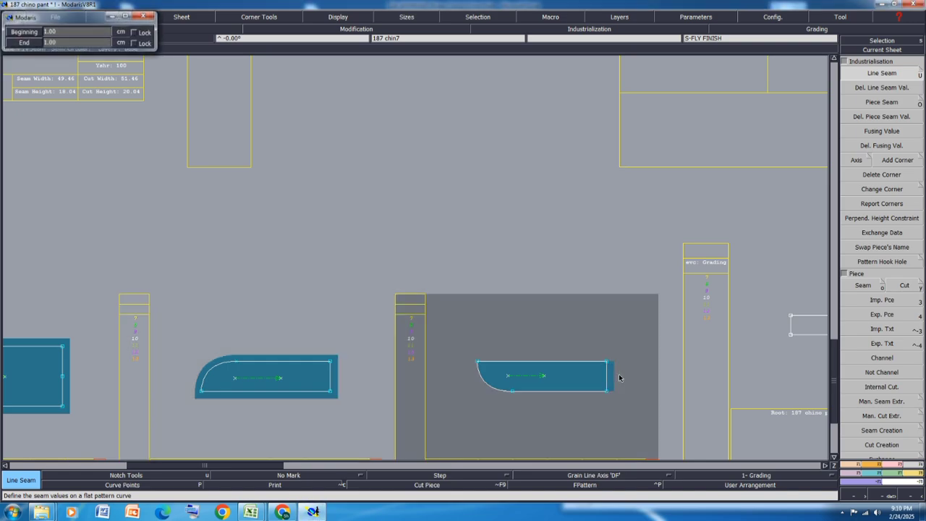
# Step: Arrange all pattern sheets on the desk and save the 187 chino pant model
pyautogui.press('j')
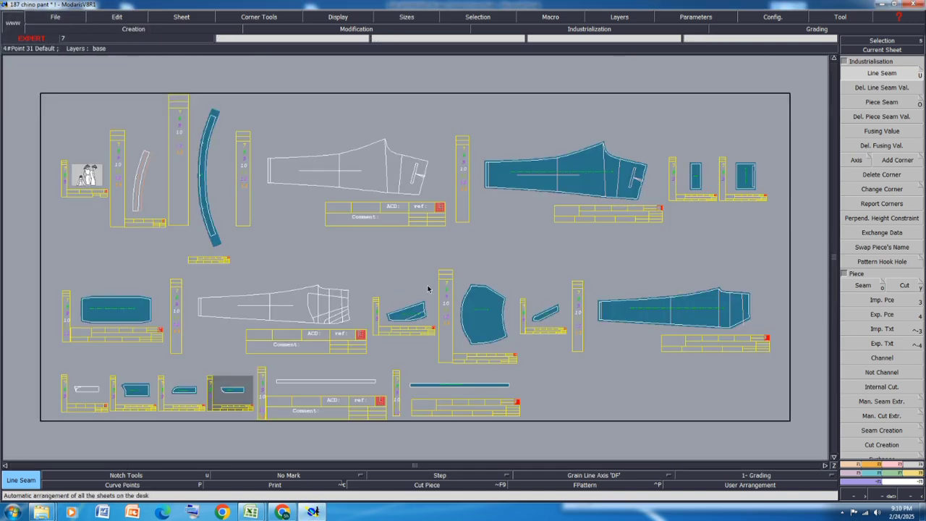
pyautogui.hotkey('ctrl', 's')
pyautogui.click(407, 310)
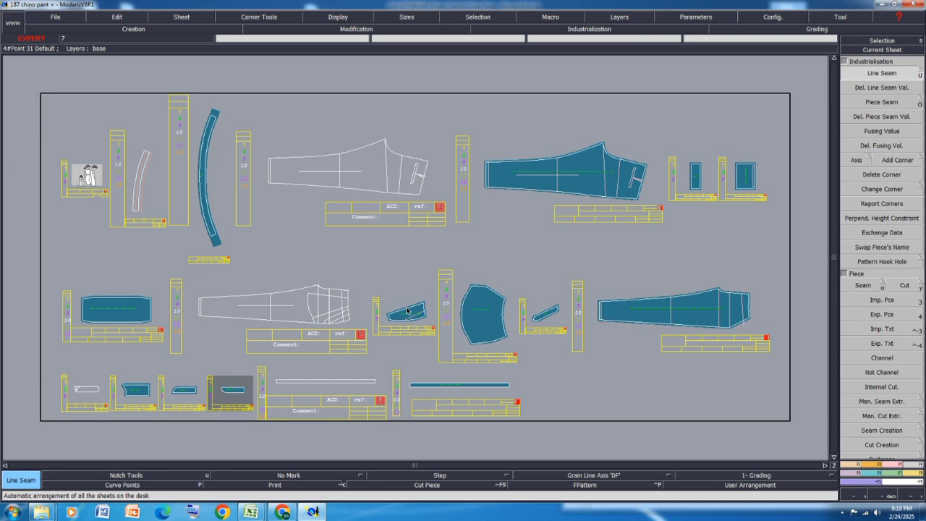
# Step: Copy the WAIST BELT 1X2 sheet and change the copy's comment to WAIST BELT FINISH
pyautogui.press('c')
pyautogui.click(207, 184)
pyautogui.click(374, 203)
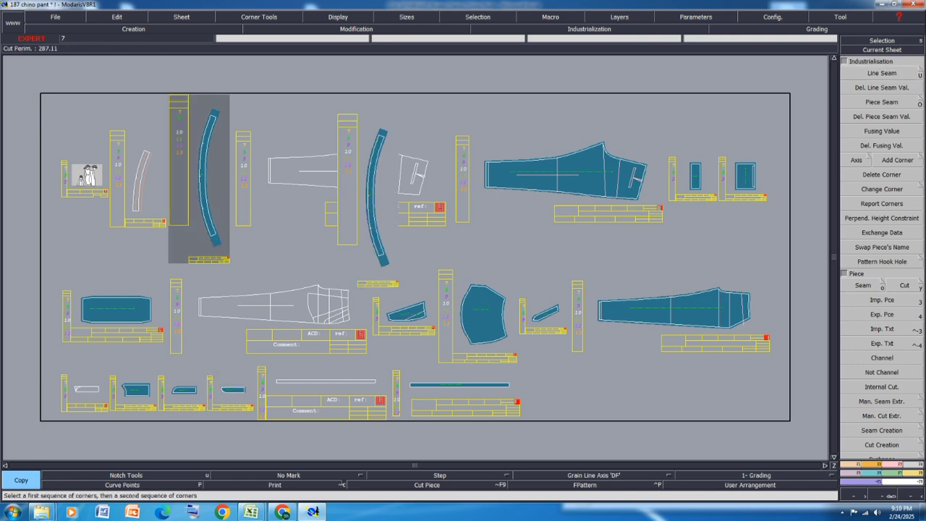
pyautogui.click(881, 87)
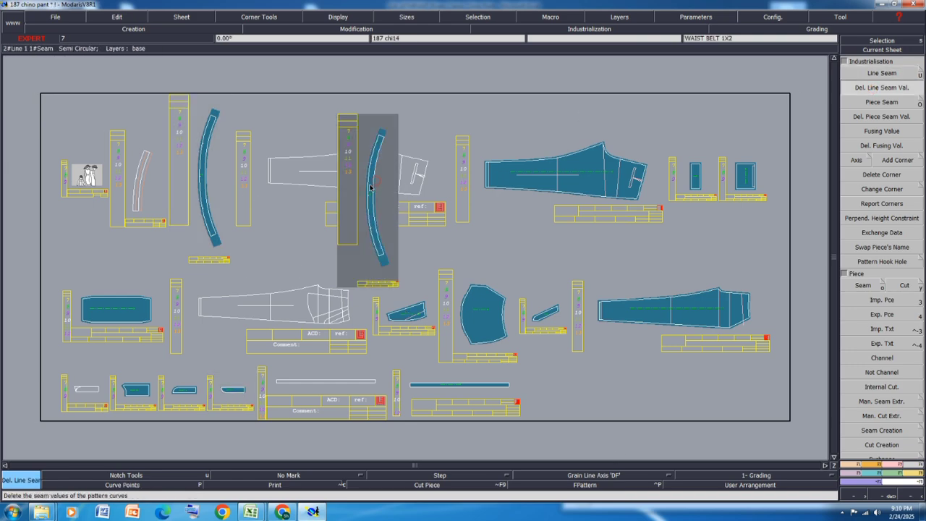
pyautogui.scroll(2, 389, 251)
pyautogui.scroll(-1, 407, 325)
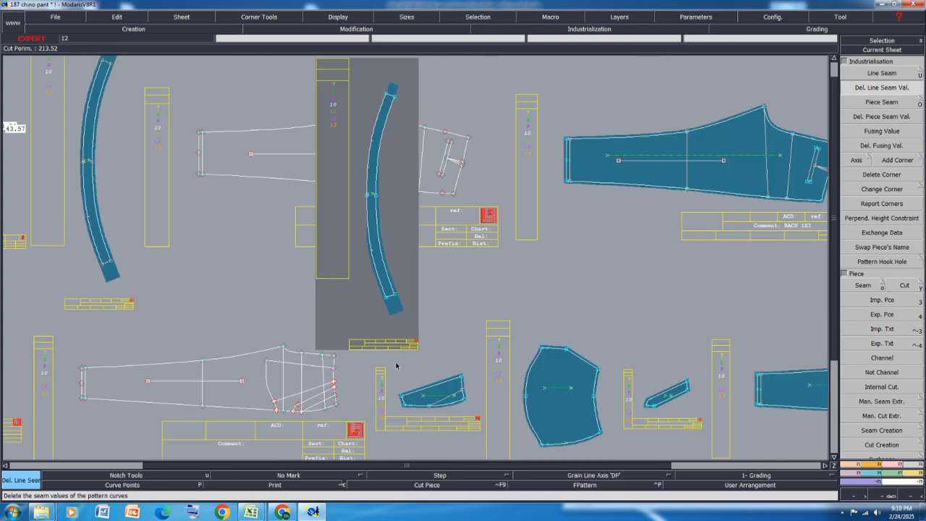
pyautogui.scroll(5, 396, 366)
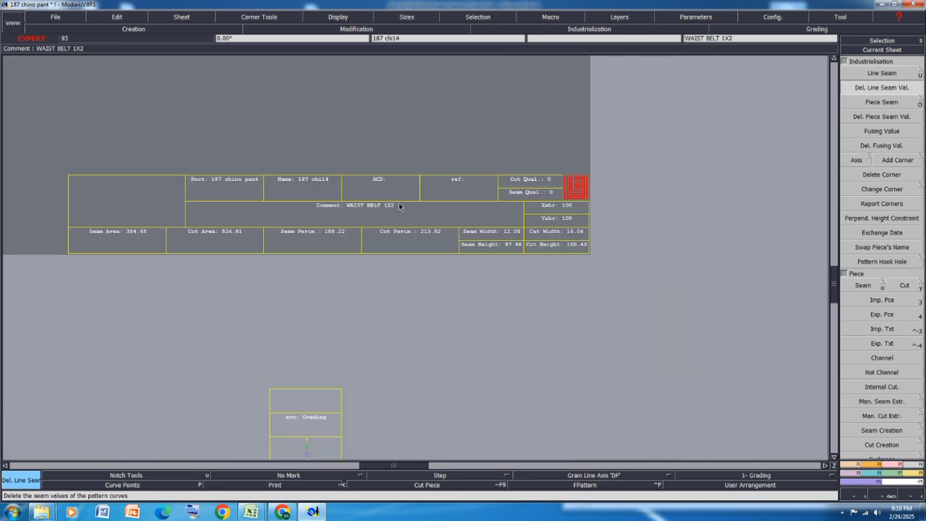
pyautogui.press('e')
pyautogui.click(399, 205)
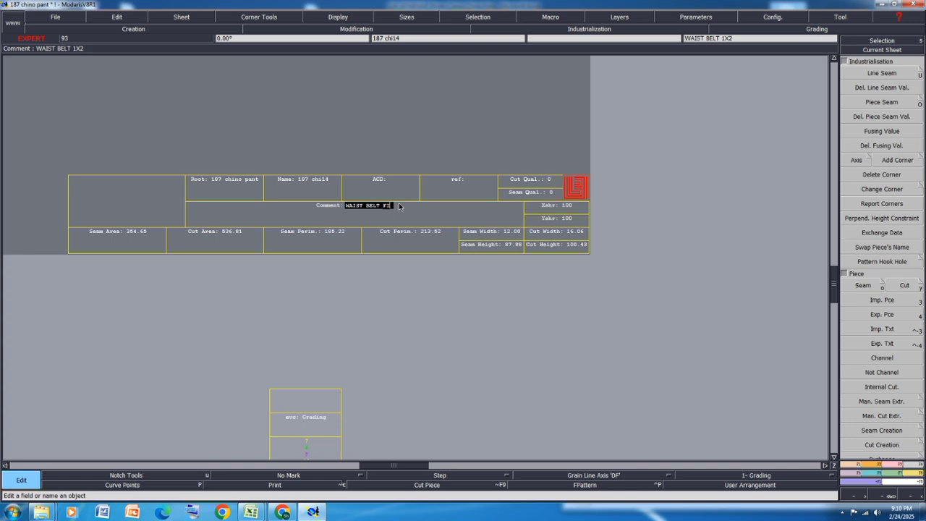
pyautogui.press('Return')
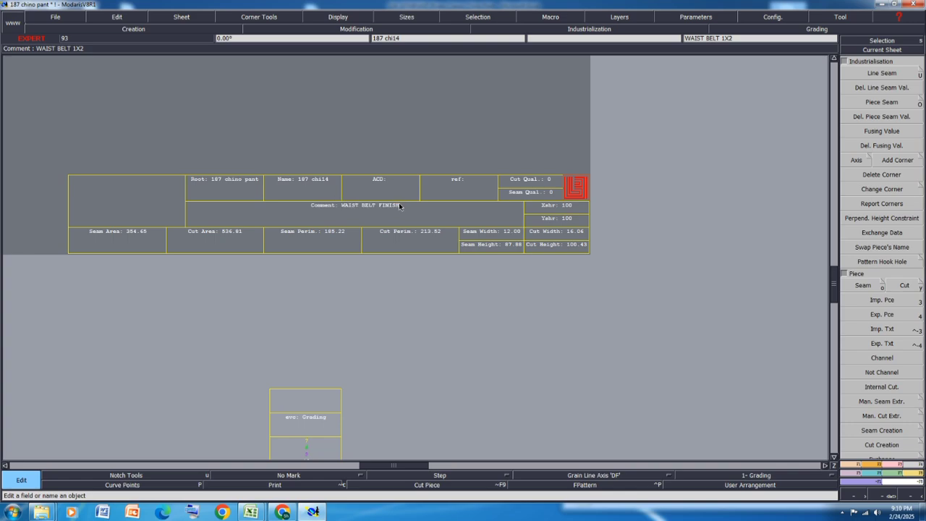
# Step: Delete the line seam values along the long curved edges of the WAIST BELT FINISH piece
pyautogui.scroll(-5, 399, 206)
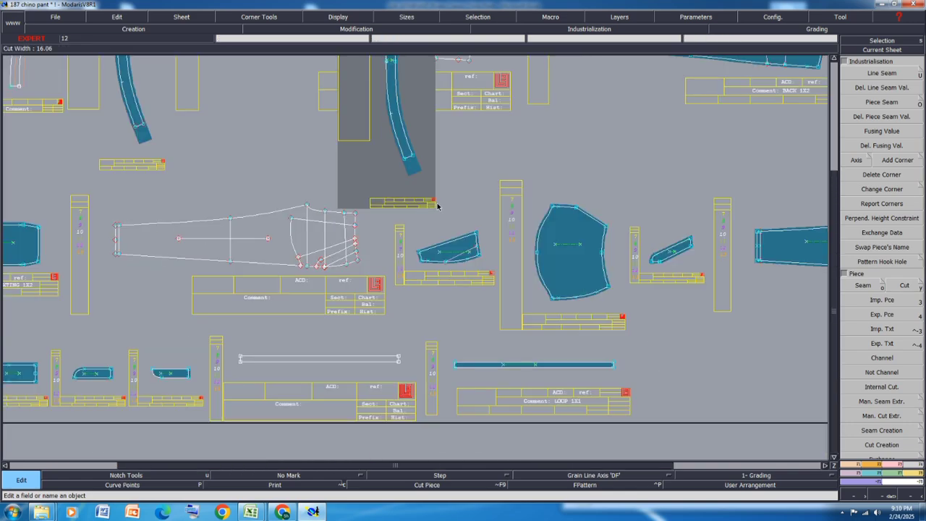
pyautogui.scroll(-2, 422, 145)
pyautogui.scroll(3, 422, 145)
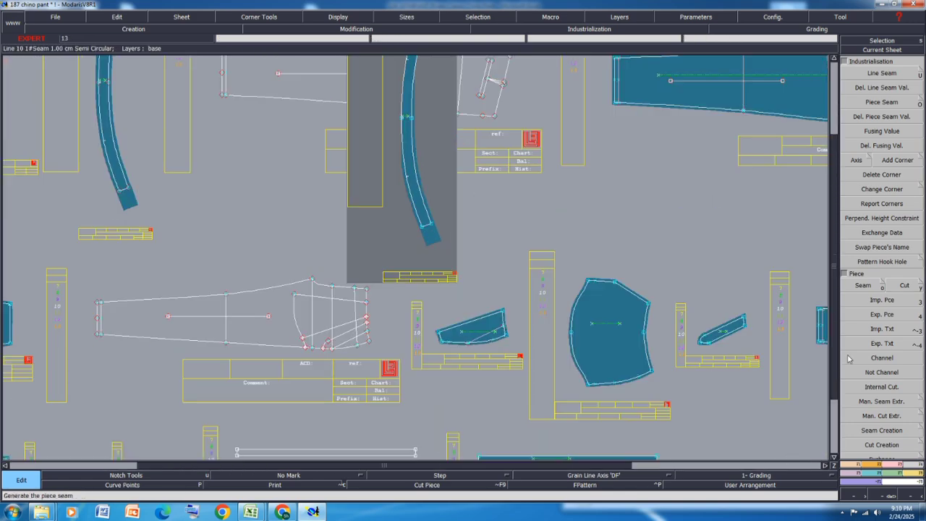
pyautogui.click(872, 88)
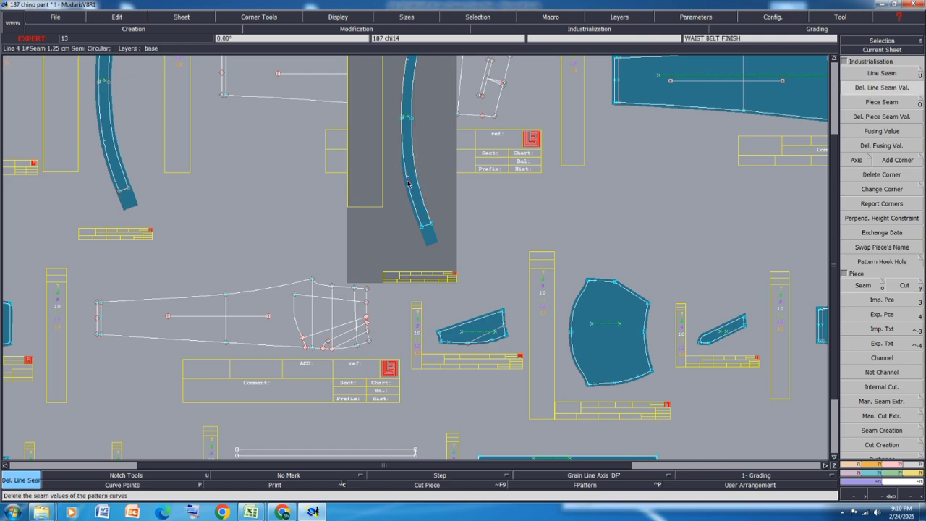
pyautogui.scroll(-2, 426, 160)
# Step: Copy the WAIST BELT 1X2 sheet again, give the copy a comment starting with WAIST BELT FUS, and rearrange the sheets
pyautogui.press('c')
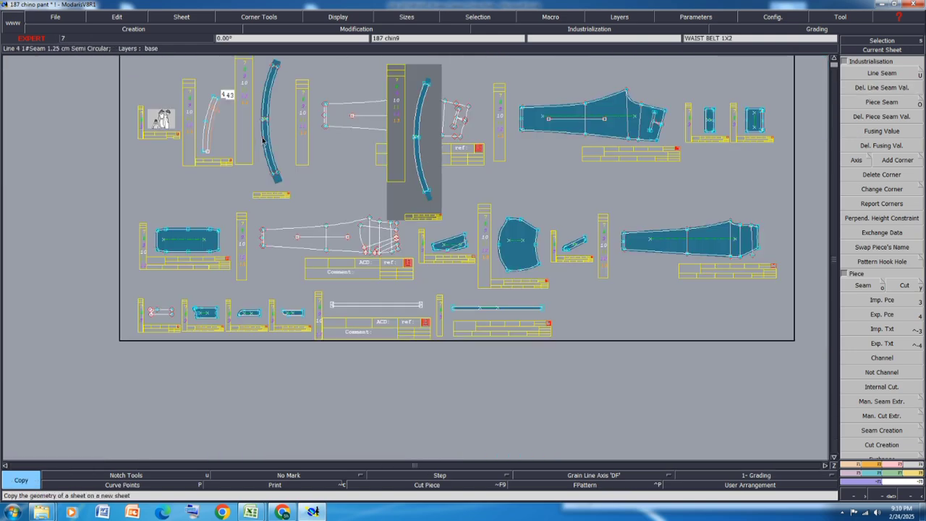
pyautogui.click(337, 384)
pyautogui.scroll(3, 326, 402)
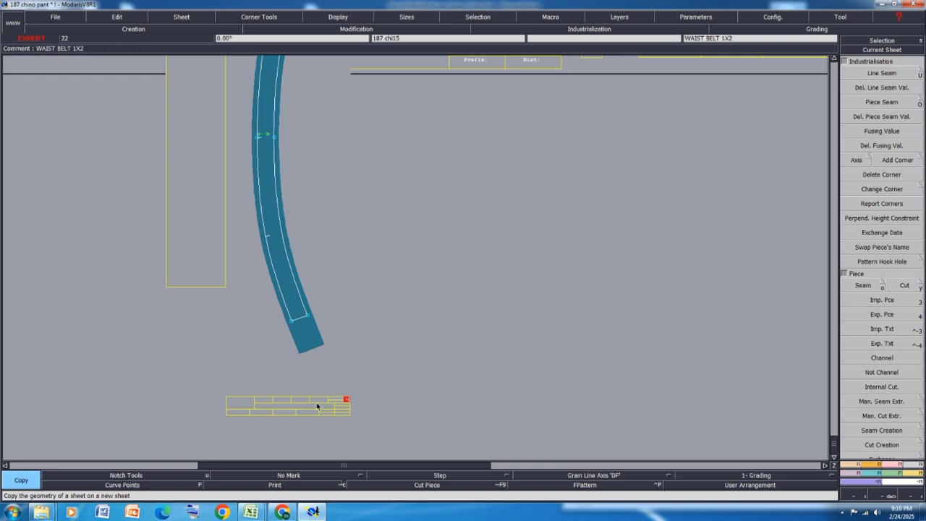
pyautogui.scroll(1, 313, 408)
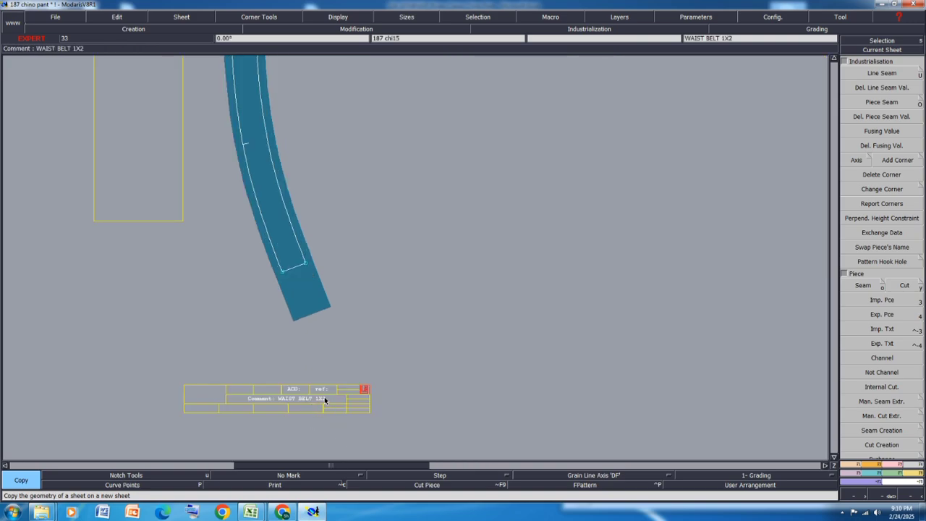
pyautogui.press('e')
pyautogui.click(325, 400)
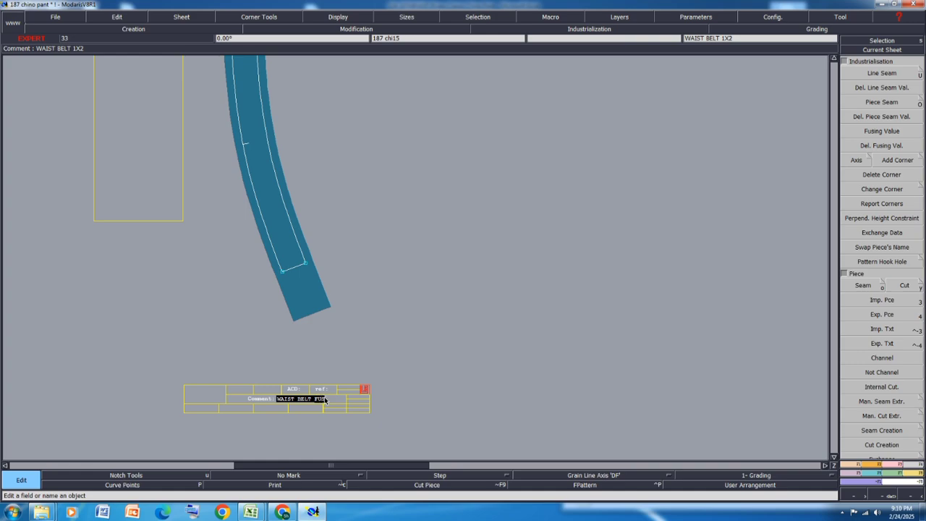
pyautogui.press('Return')
pyautogui.press('j')
pyautogui.press('4')
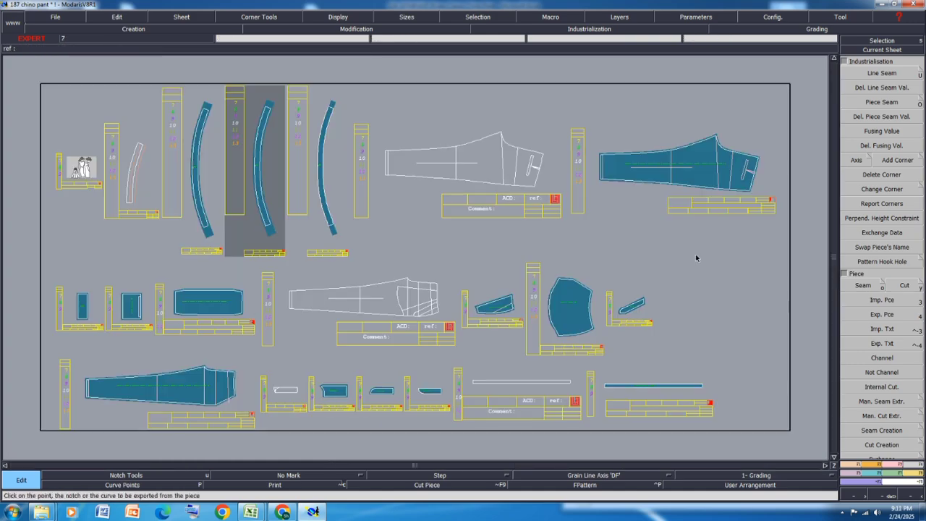
# Step: Copy the S-FLY 1X1 sheet to an empty area and flip the copy with X symmetry
pyautogui.press('c')
pyautogui.click(383, 396)
pyautogui.click(351, 439)
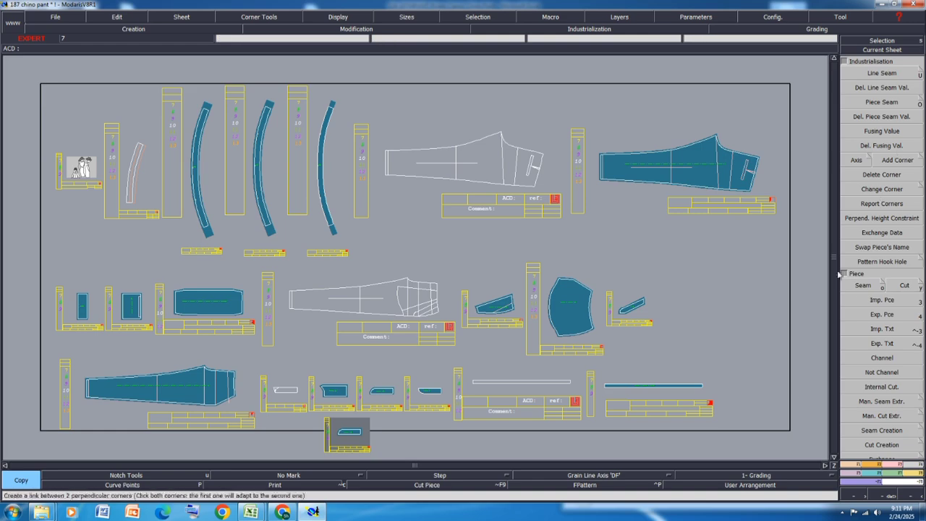
pyautogui.click(871, 464)
pyautogui.click(873, 230)
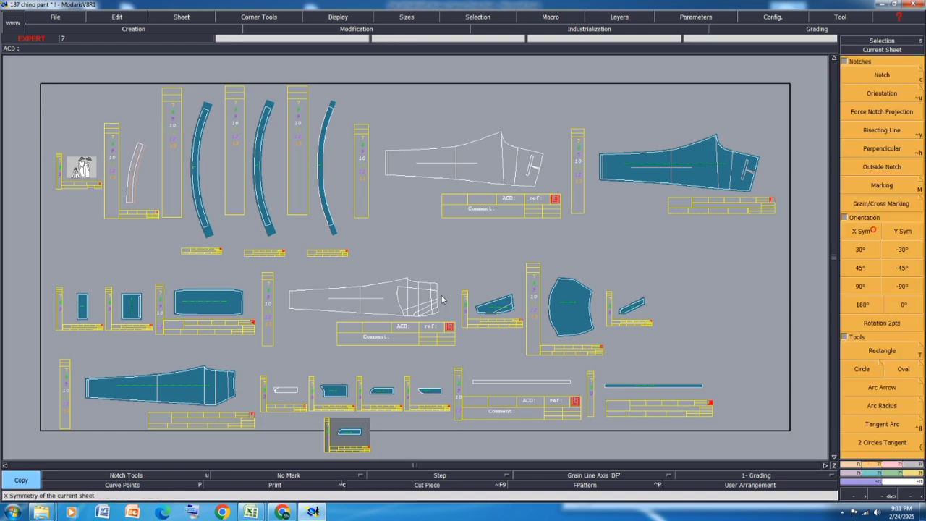
# Step: Edit the comment of the flipped S-FLY copy, replacing the end of S-FLY 1X1
pyautogui.scroll(-3, 442, 299)
pyautogui.scroll(6, 391, 378)
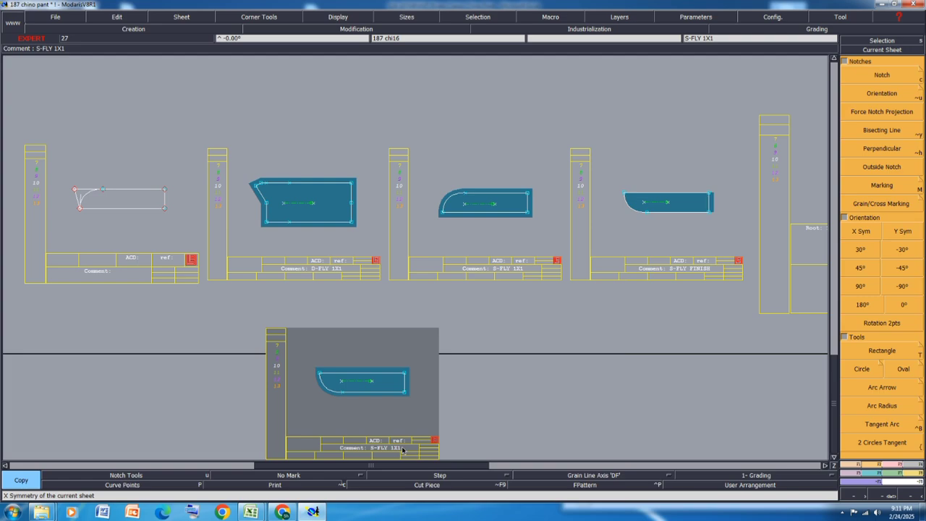
pyautogui.press('e')
pyautogui.click(402, 449)
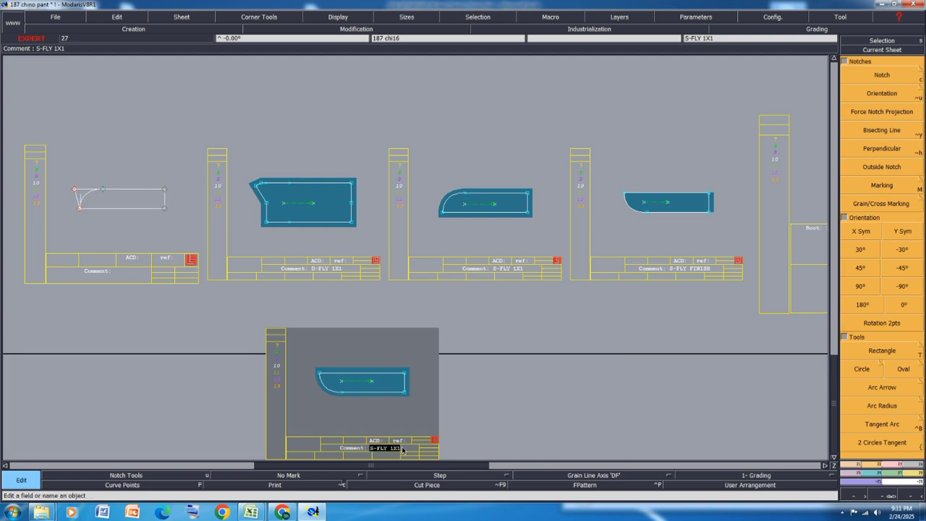
pyautogui.press('BackSpace')
pyautogui.press('BackSpace')
pyautogui.press('Return')
# Step: Rearrange all the sheets and save the model, continuing past the validation file warning
pyautogui.press('j')
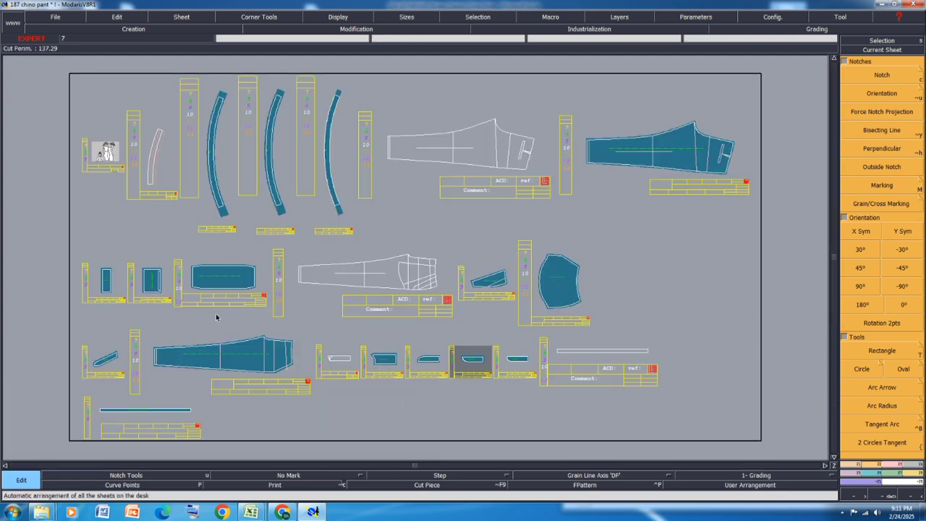
pyautogui.hotkey('ctrl', 's')
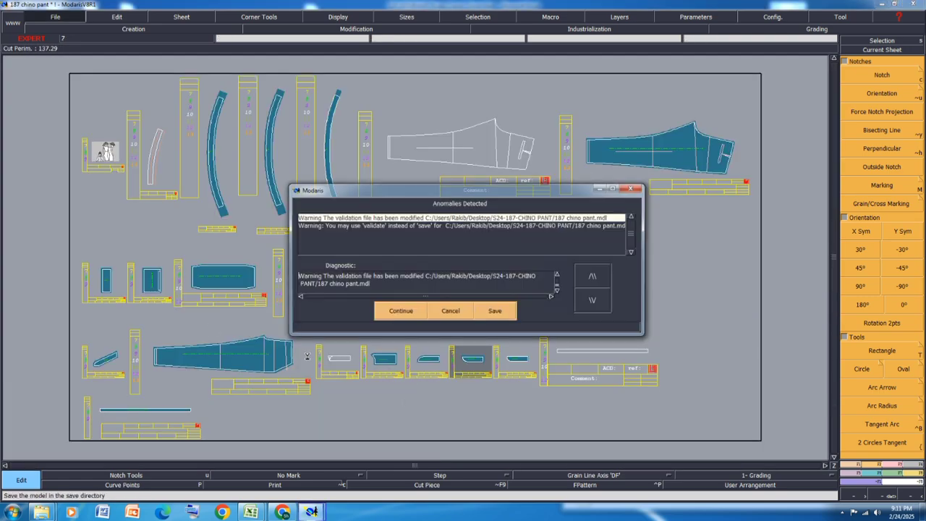
pyautogui.click(402, 312)
# Step: Create a line parallel to the BONN 1X2 piece's long right edge, running down the middle along its grain line
pyautogui.scroll(3, 145, 278)
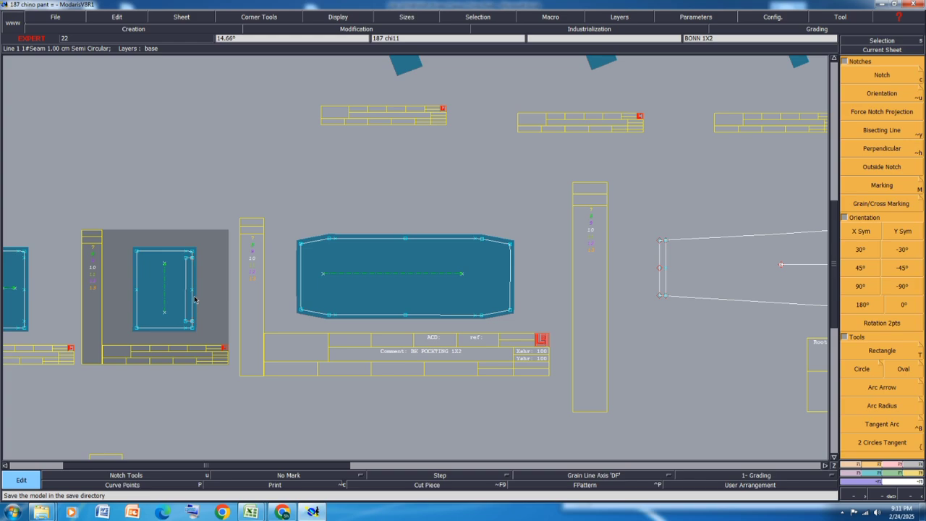
pyautogui.press('p')
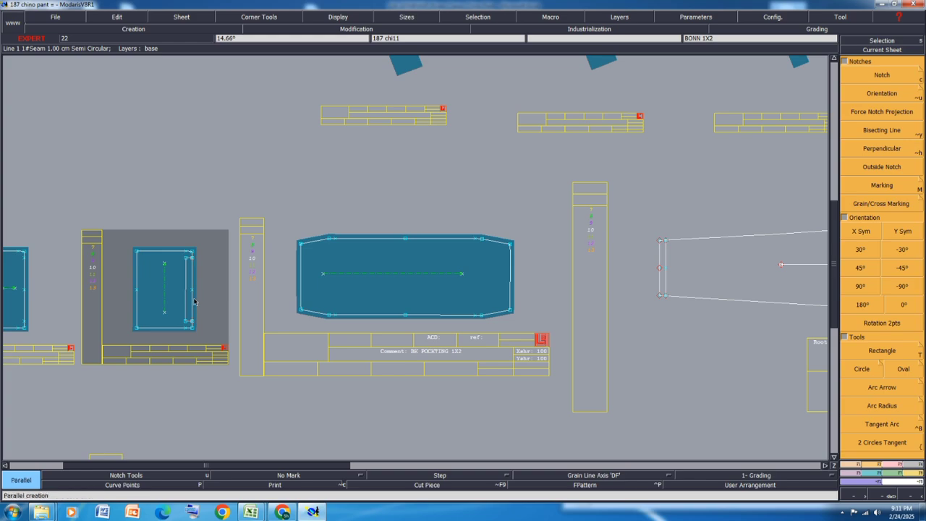
pyautogui.click(192, 302)
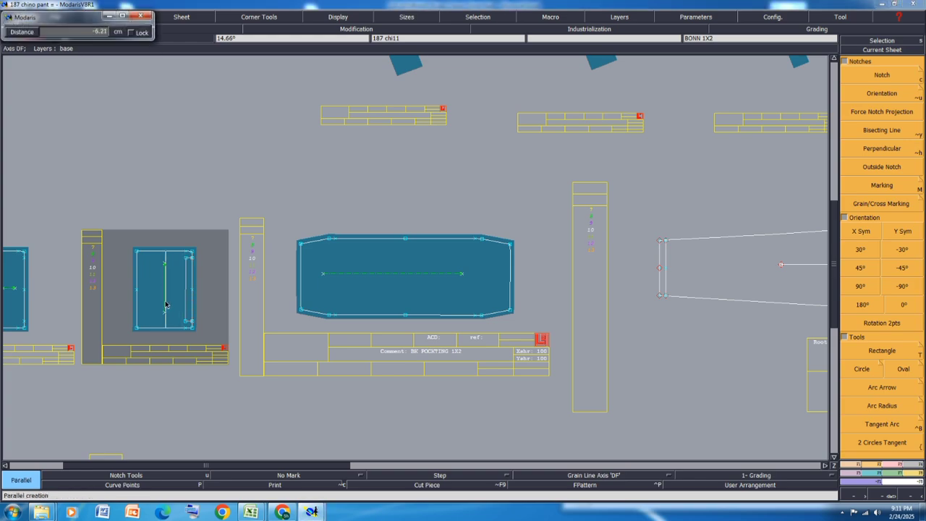
pyautogui.press('Down')
pyautogui.write('-')
pyautogui.press('Return')
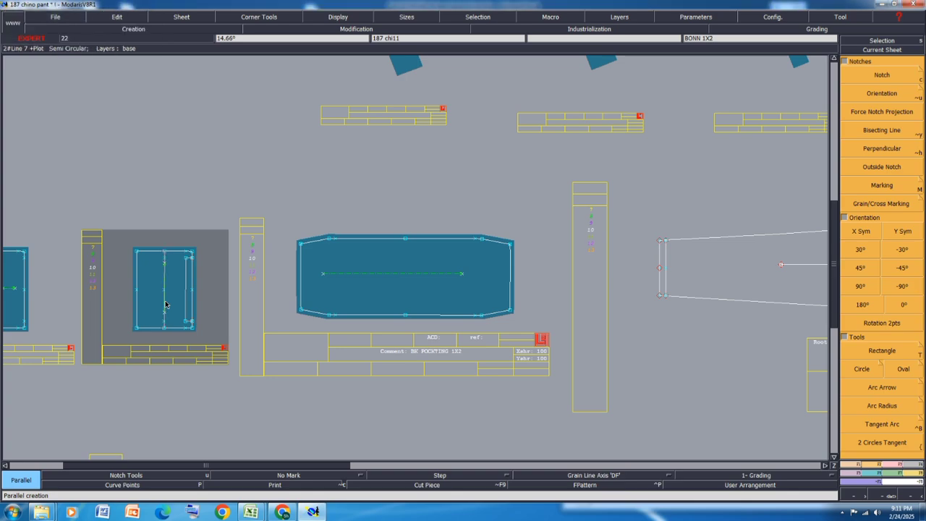
pyautogui.scroll(3, 178, 290)
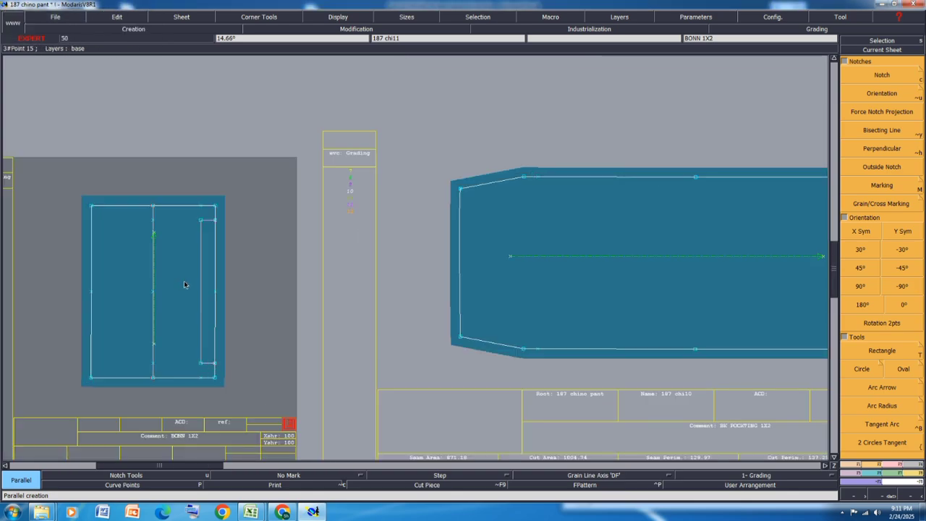
# Step: Extract the half of the BONN 1X2 piece containing the narrow inset rectangle as a new seam piece
pyautogui.press('Escape')
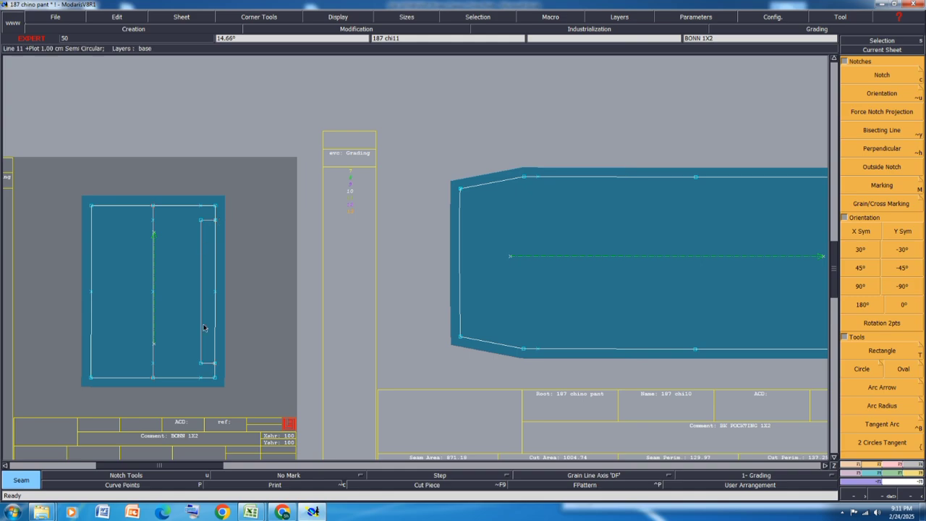
pyautogui.click(212, 280)
pyautogui.rightClick(209, 284)
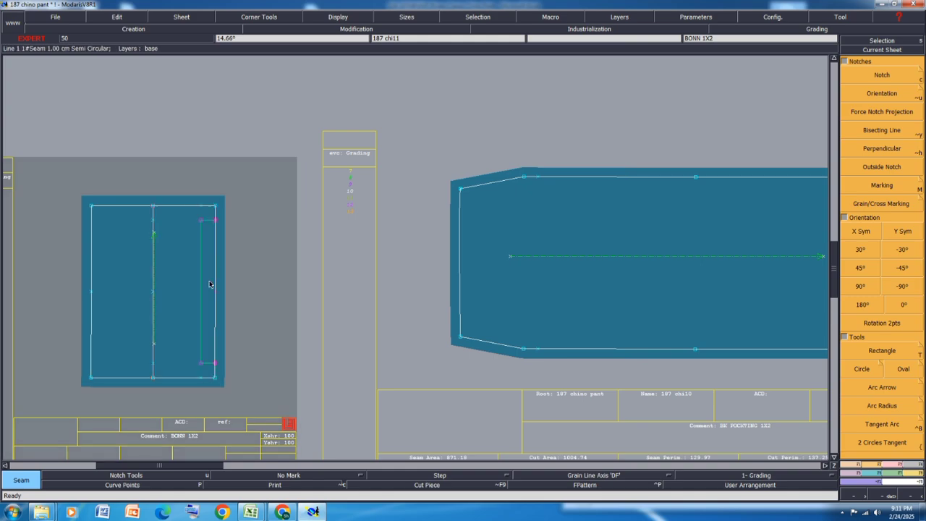
pyautogui.rightClick(258, 201)
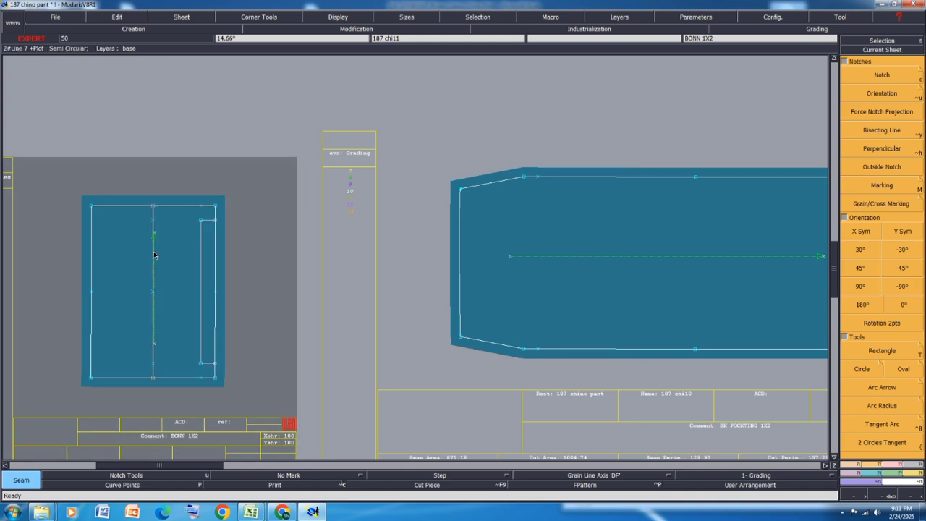
# Step: Delete the parallel middle line from the BONN 1X2 piece and rearrange the sheets
pyautogui.scroll(3, 154, 254)
pyautogui.press('Delete')
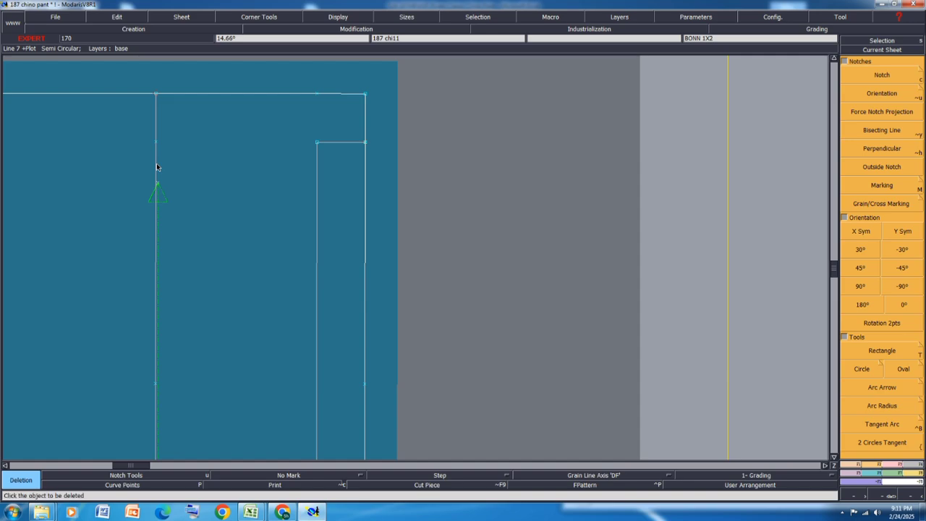
pyautogui.click(156, 165)
pyautogui.press('j')
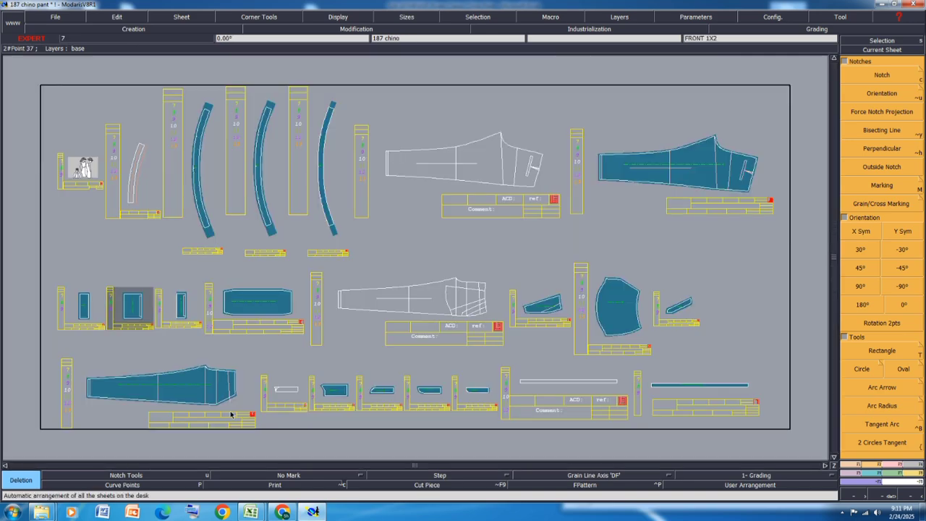
# Step: Add a line seam of 1 cm at beginning and end to the long cut edge of the extracted half BONN piece
pyautogui.scroll(4, 221, 308)
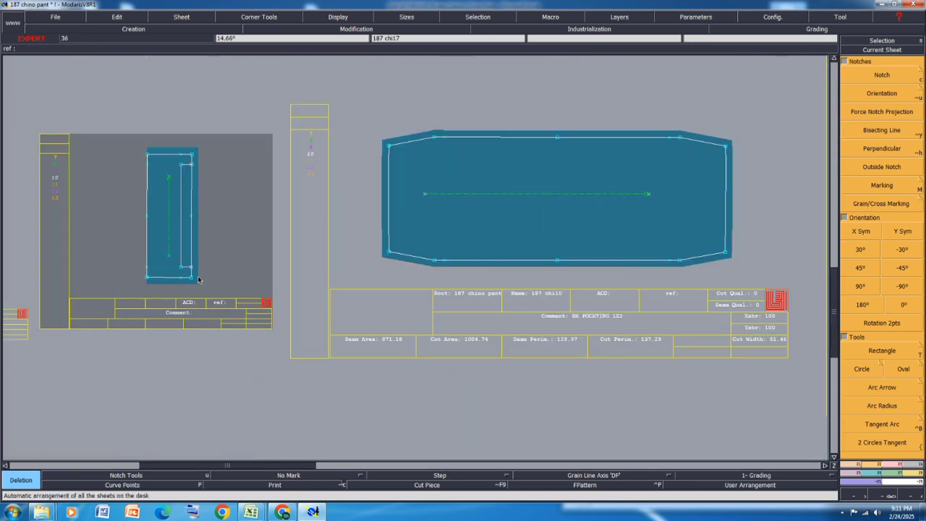
pyautogui.hotkey('shift', 's')
pyautogui.click(146, 235)
pyautogui.write('1')
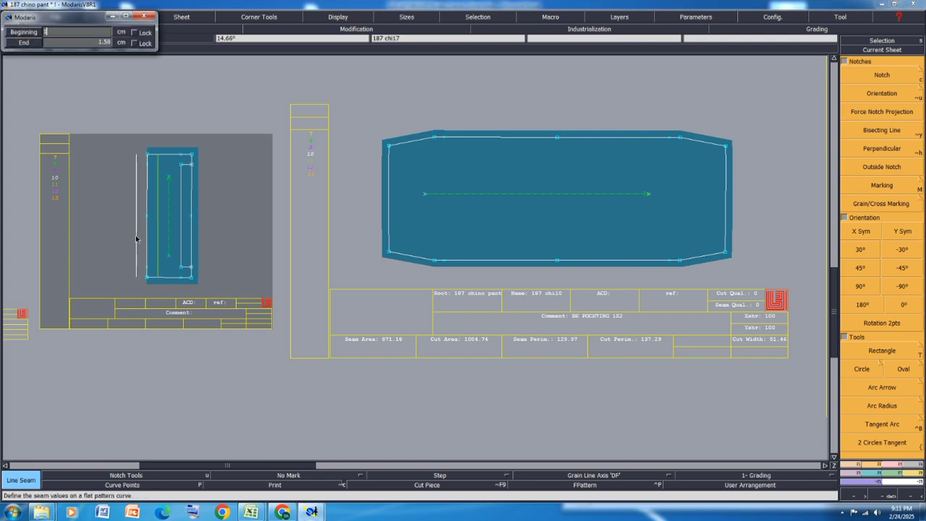
pyautogui.press('Return')
pyautogui.press('Return')
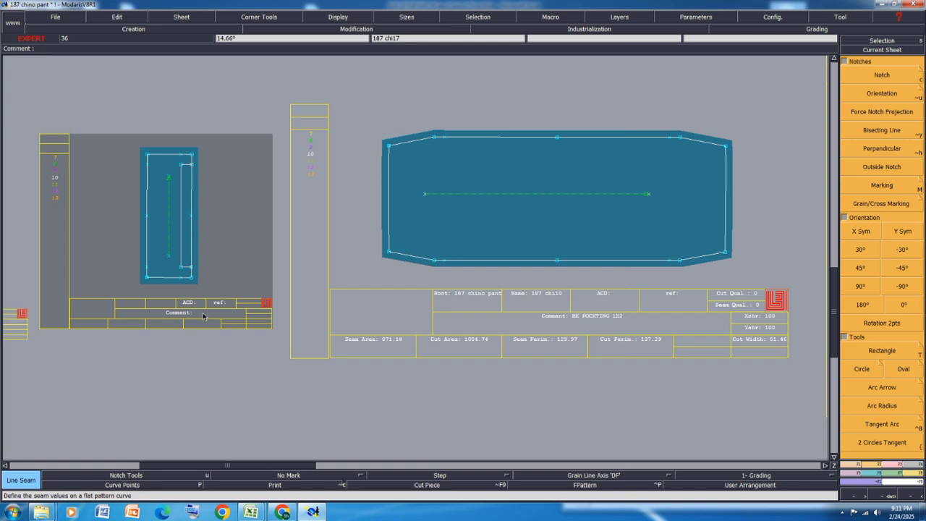
# Step: Enter the comment BONN FUS for the extracted half BONN piece and save the model with the sheets rearranged
pyautogui.click(203, 315)
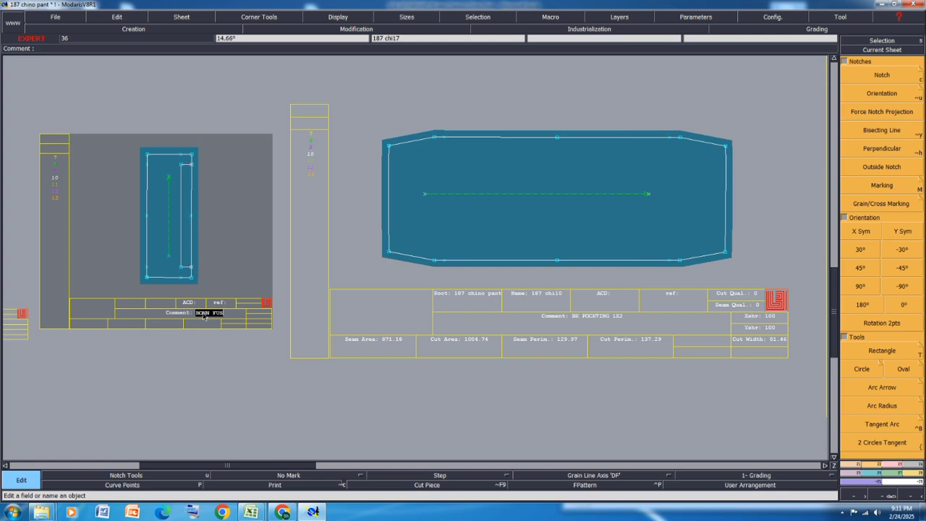
pyautogui.press('Return')
pyautogui.press('F9')
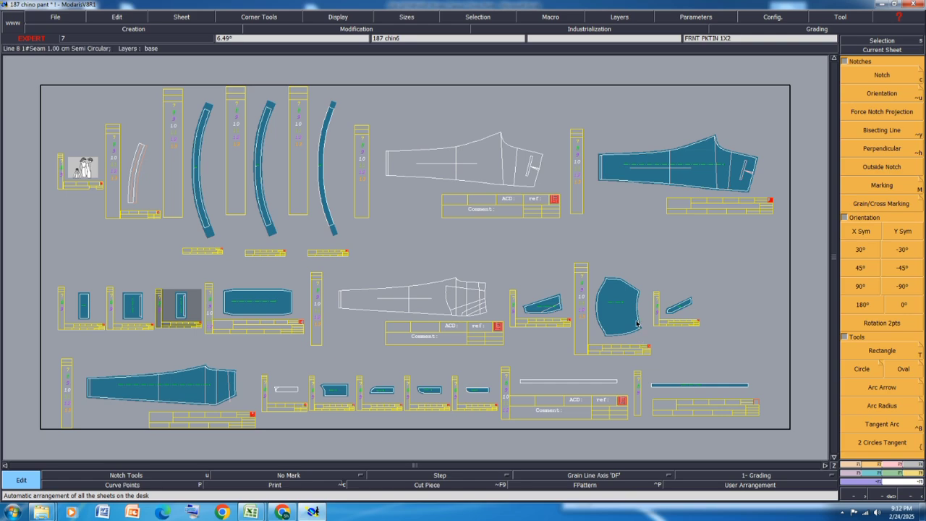
pyautogui.hotkey('ctrl', 's')
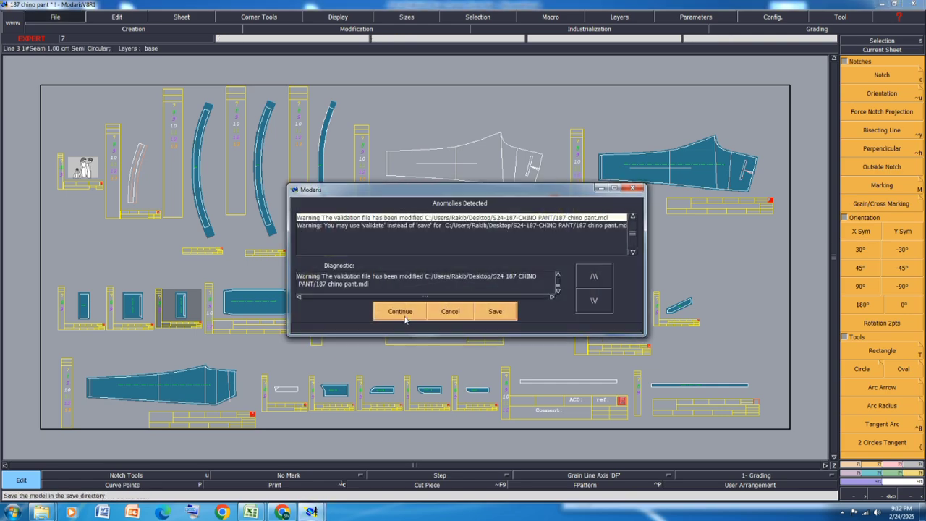
pyautogui.click(406, 311)
# Step: Draw a straight vertical line across the BACK 1X2 piece on the leg, just below the crotch point
pyautogui.scroll(3, 782, 148)
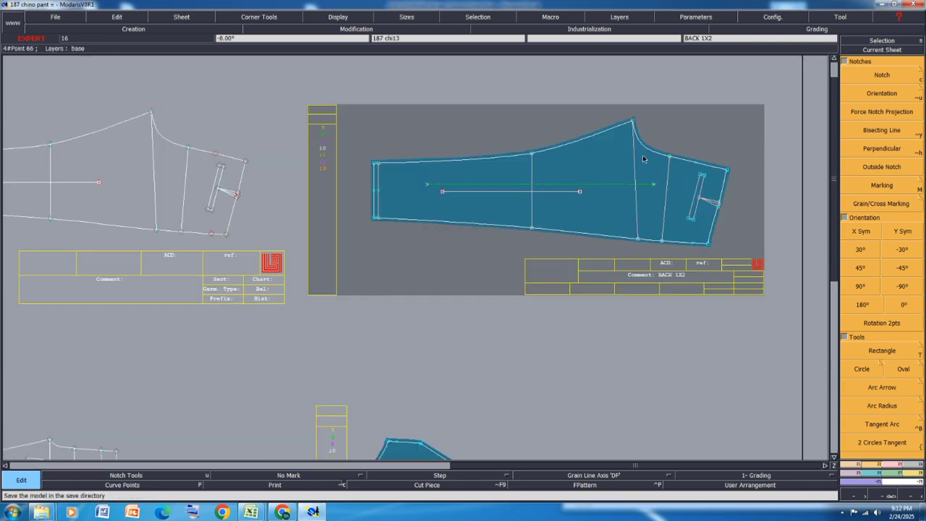
pyautogui.press('s')
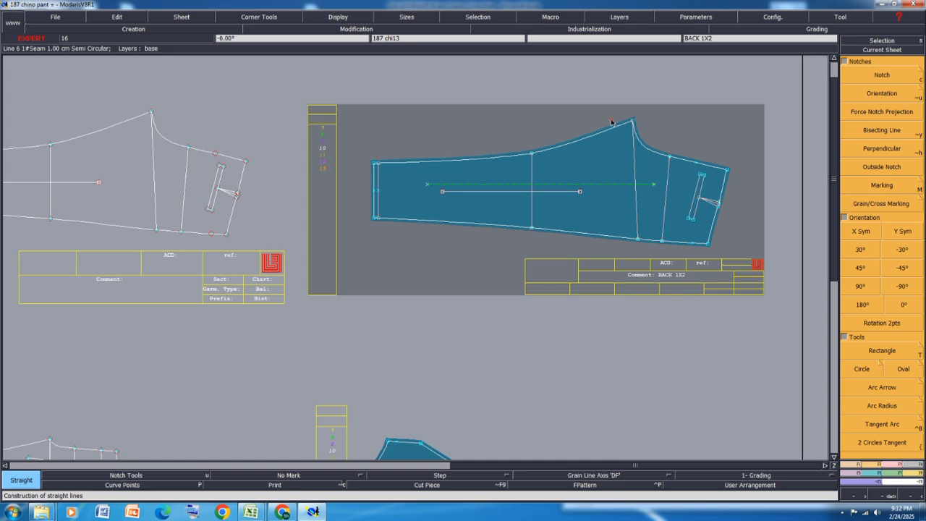
pyautogui.click(612, 120)
pyautogui.click(611, 247)
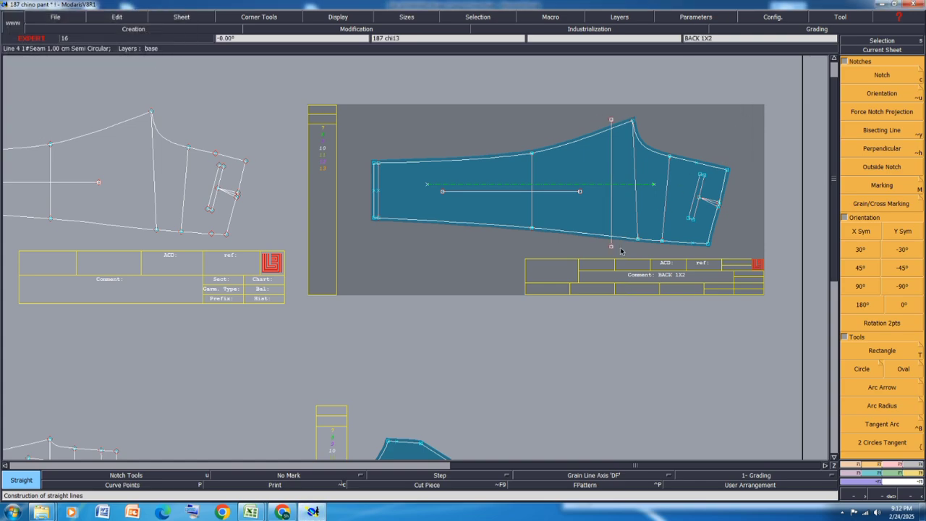
# Step: Extract the waist-side part of BACK 1X2, from the new vertical line up to the waist, as a seam piece
pyautogui.press('x')
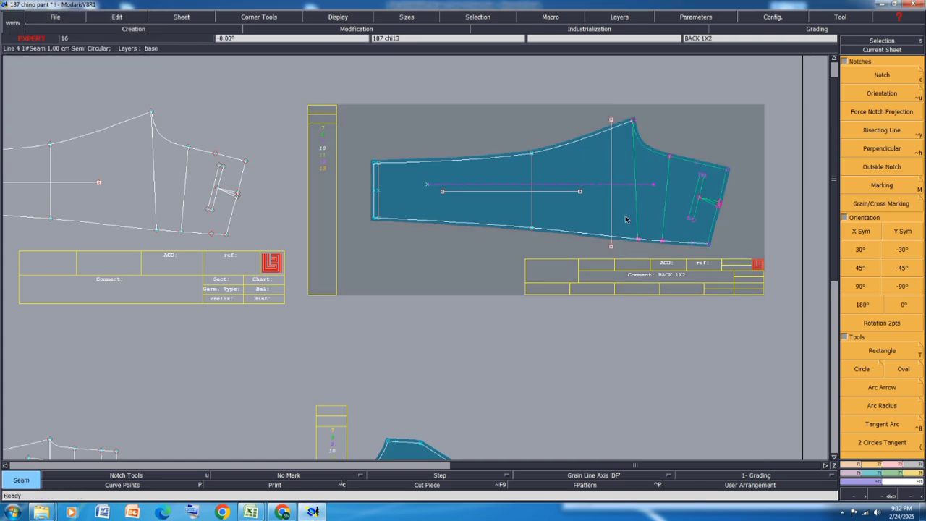
pyautogui.click(629, 216)
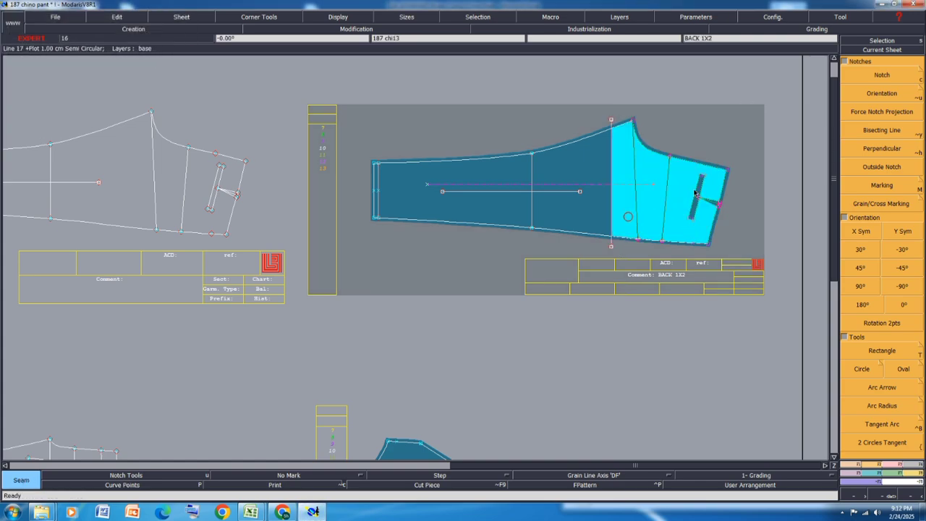
pyautogui.rightClick(682, 188)
pyautogui.click(711, 138)
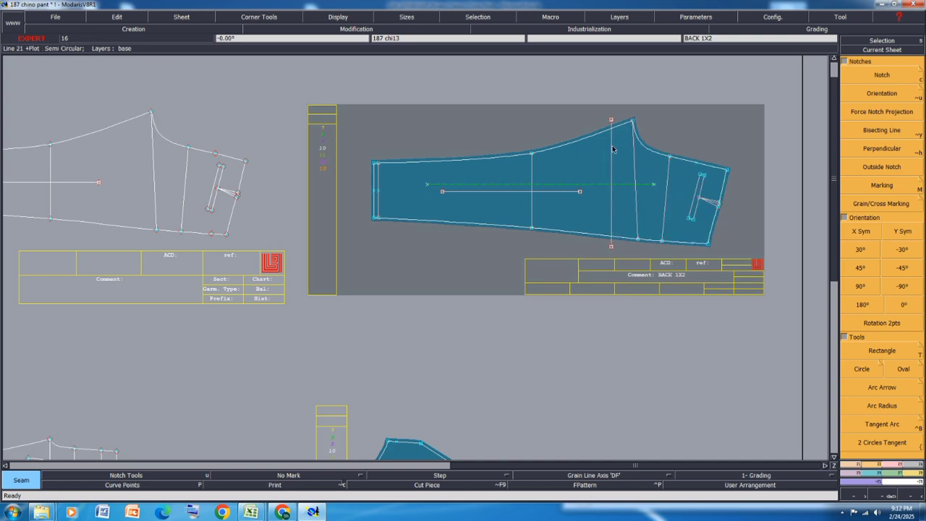
# Step: Delete the vertical cutting line from BACK 1X2, then rearrange the sheets and save the model
pyautogui.press('a')
pyautogui.press('Delete')
pyautogui.click(613, 149)
pyautogui.press('j')
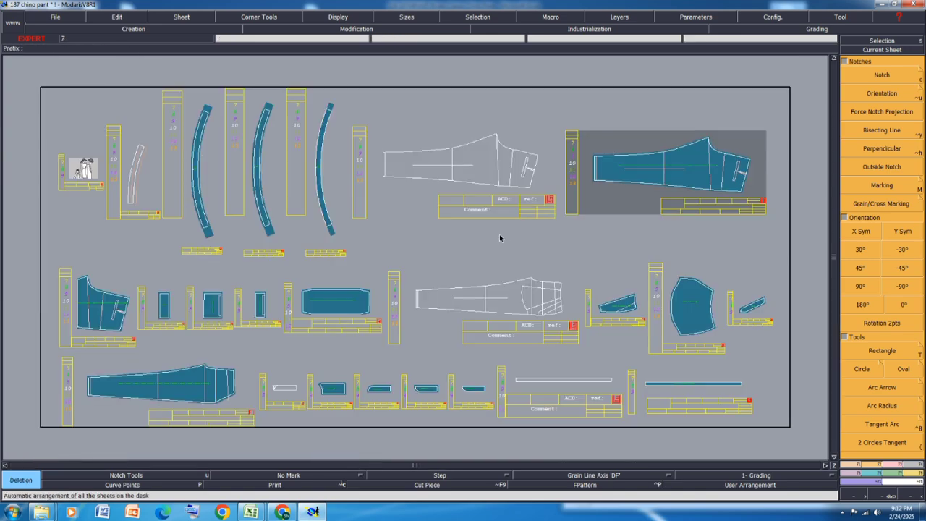
pyautogui.hotkey('ctrl', 's')
pyautogui.click(411, 309)
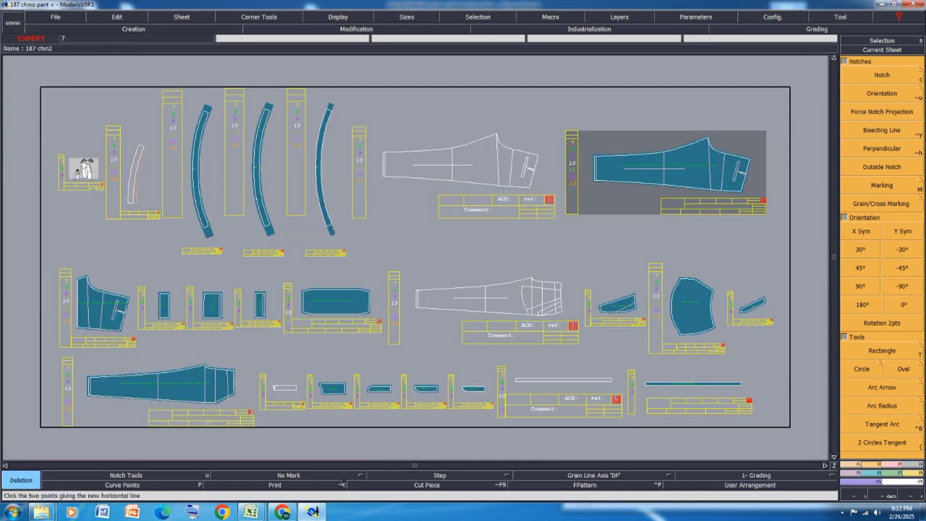
# Step: Create a variant named chino pant and add the BACK 1X2 and FRONT 1X2 pieces to it as piece articles
pyautogui.click(913, 474)
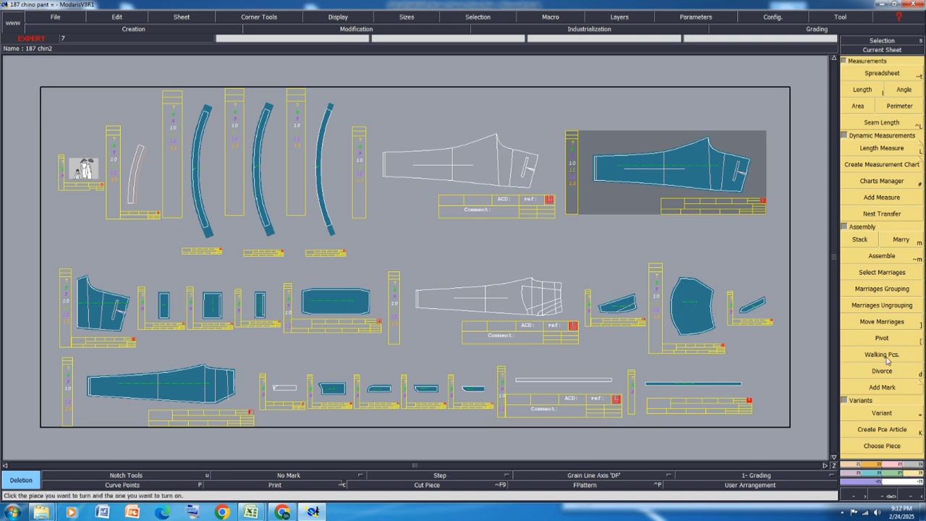
pyautogui.click(882, 414)
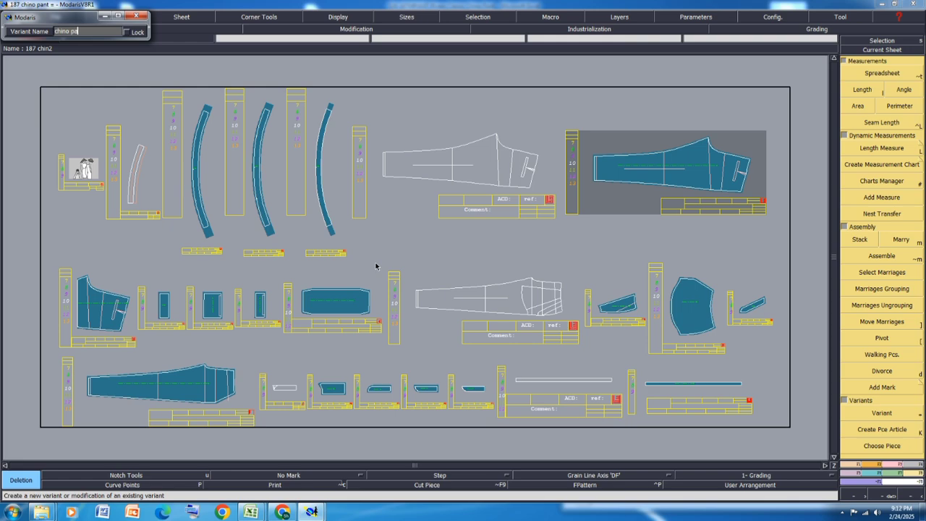
pyautogui.press('Return')
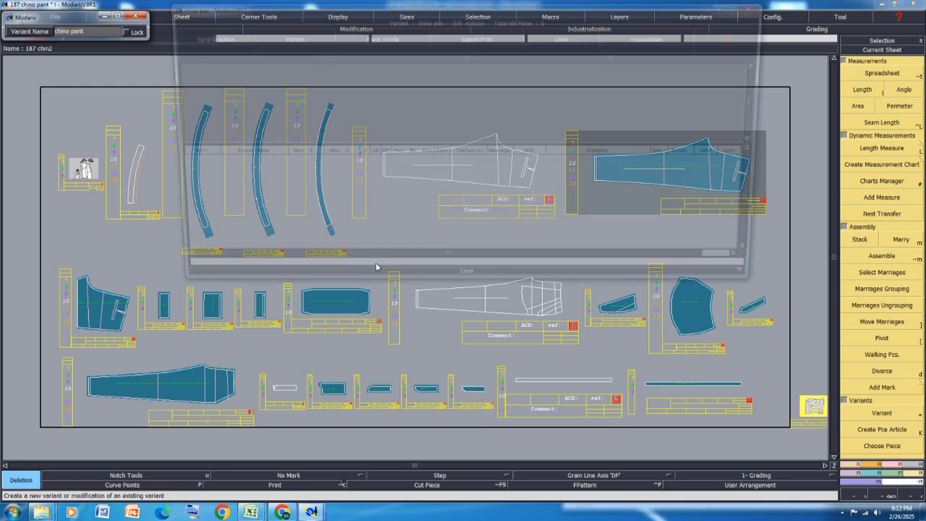
pyautogui.click(465, 284)
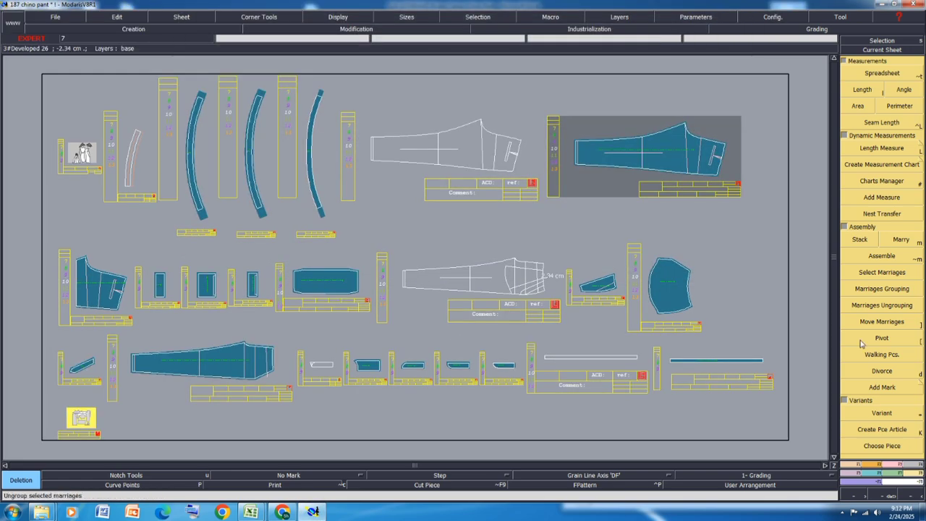
pyautogui.click(888, 432)
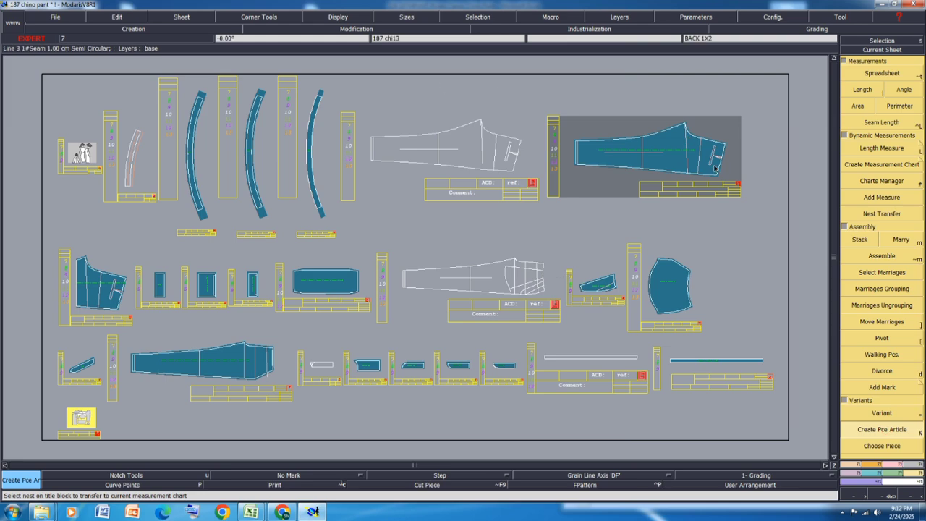
pyautogui.click(221, 377)
# Step: Set the line seam on the hem edge of the BACK 1X2 piece to 3 cm
pyautogui.scroll(2, 667, 128)
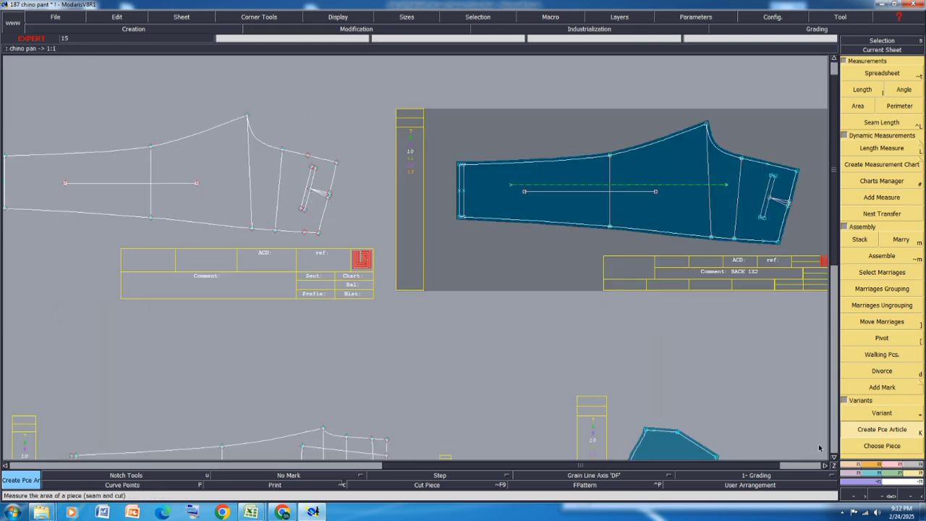
pyautogui.click(912, 468)
pyautogui.click(882, 73)
pyautogui.scroll(3, 459, 176)
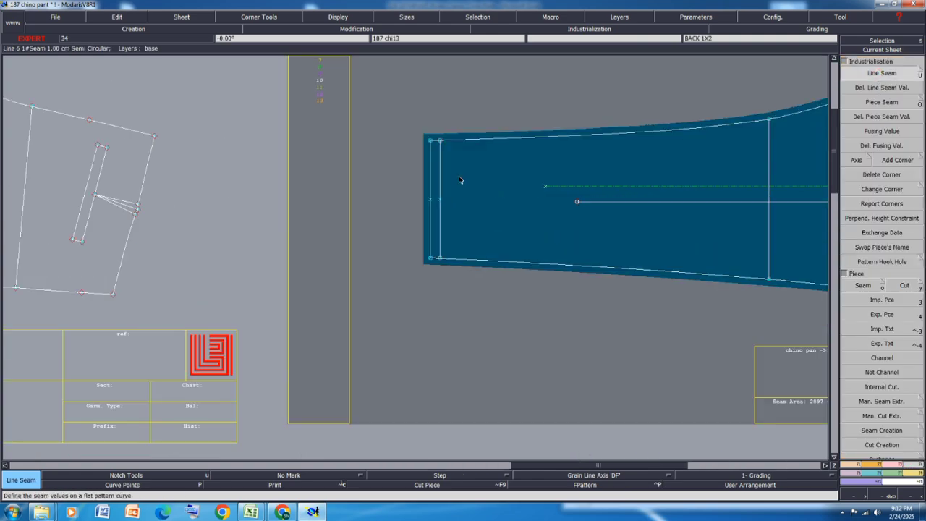
pyautogui.scroll(2, 429, 183)
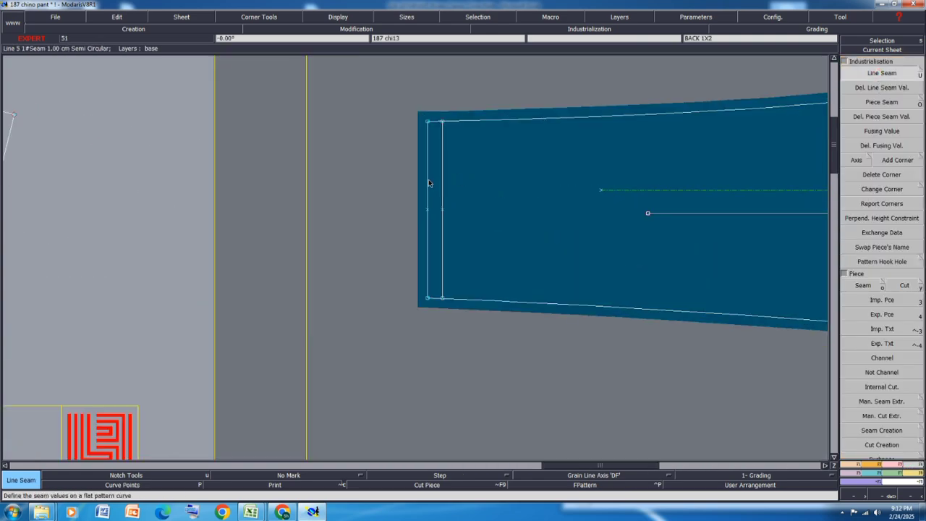
pyautogui.click(429, 183)
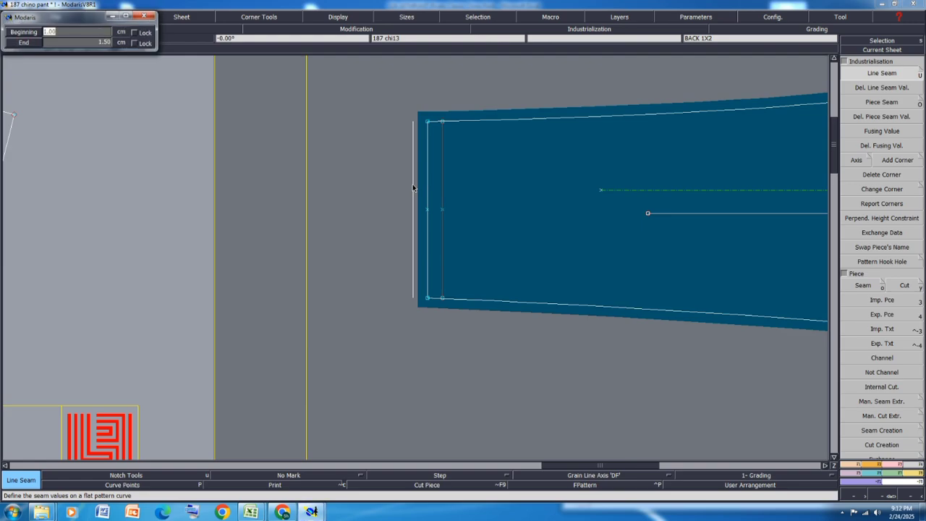
pyautogui.write('3')
pyautogui.press('Return')
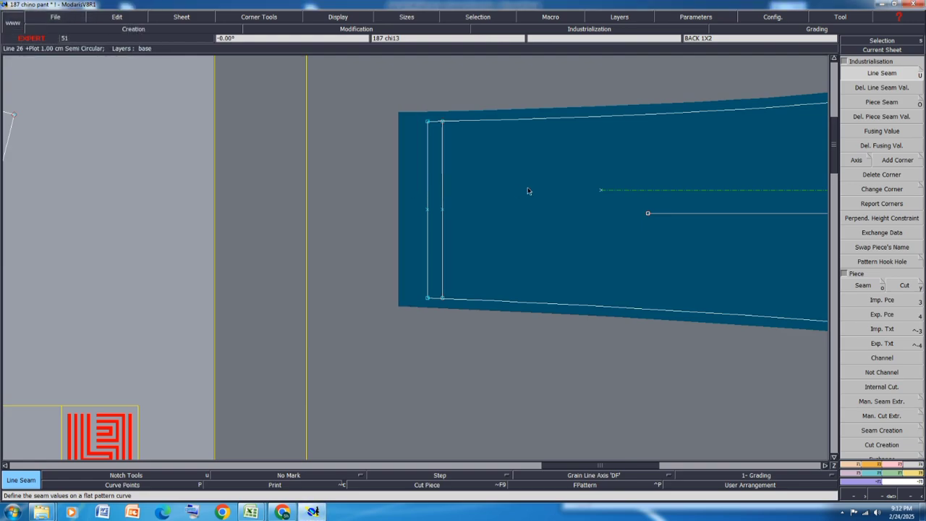
# Step: Set the line seam on the hem edge of the FRONT 1X2 piece to 3 cm at beginning and end
pyautogui.scroll(-5, 529, 190)
pyautogui.scroll(5, 126, 419)
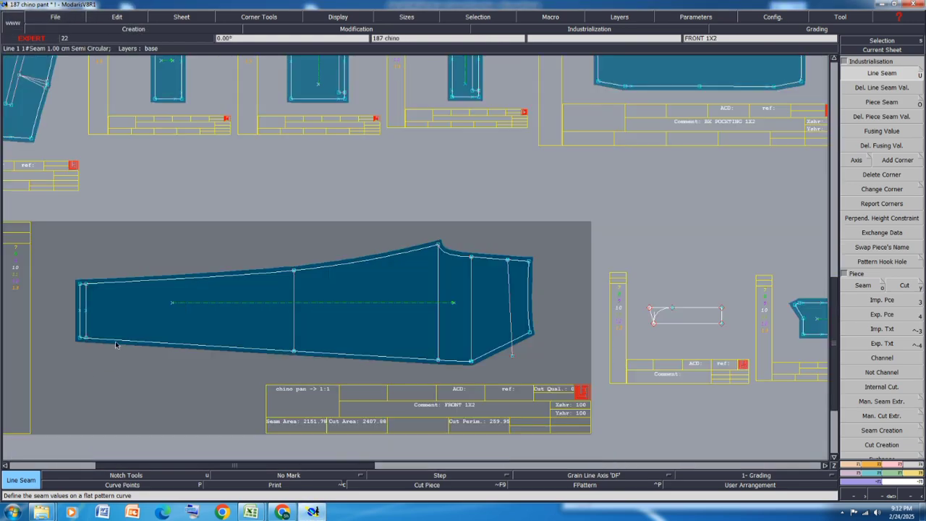
pyautogui.click(73, 309)
pyautogui.write('3')
pyautogui.press('Tab')
pyautogui.write('3')
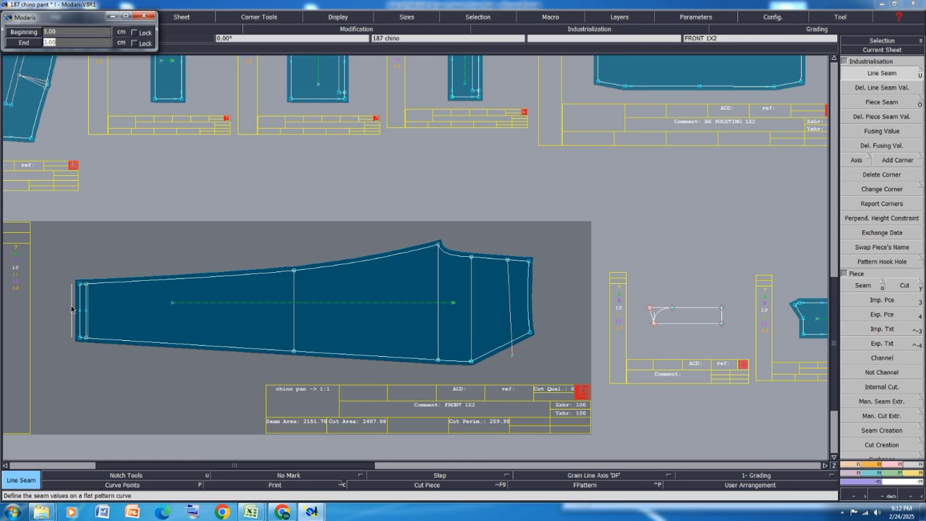
pyautogui.press('Return')
# Step: Change the two hem corners of FRONT 1X2, using Previous Symmetry on the upper corner and Next Symmetry on the lower one
pyautogui.click(909, 159)
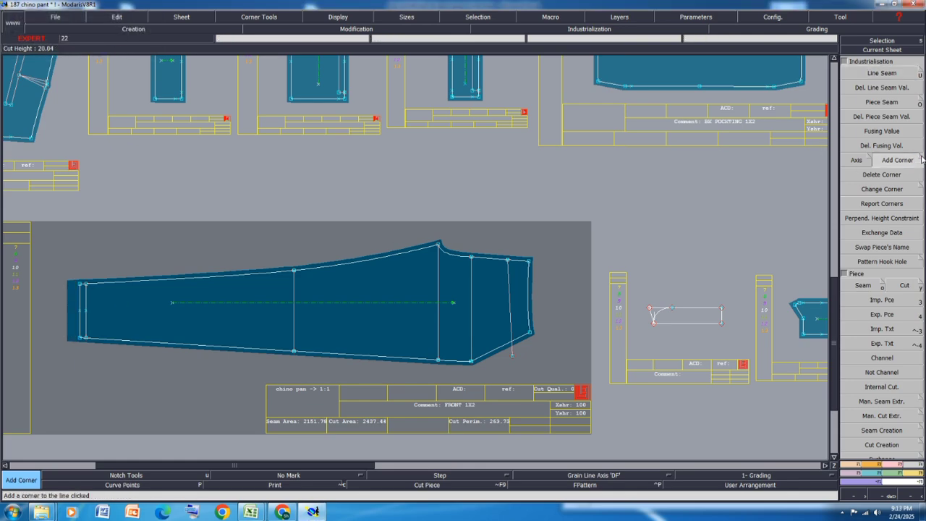
pyautogui.click(919, 156)
pyautogui.click(39, 85)
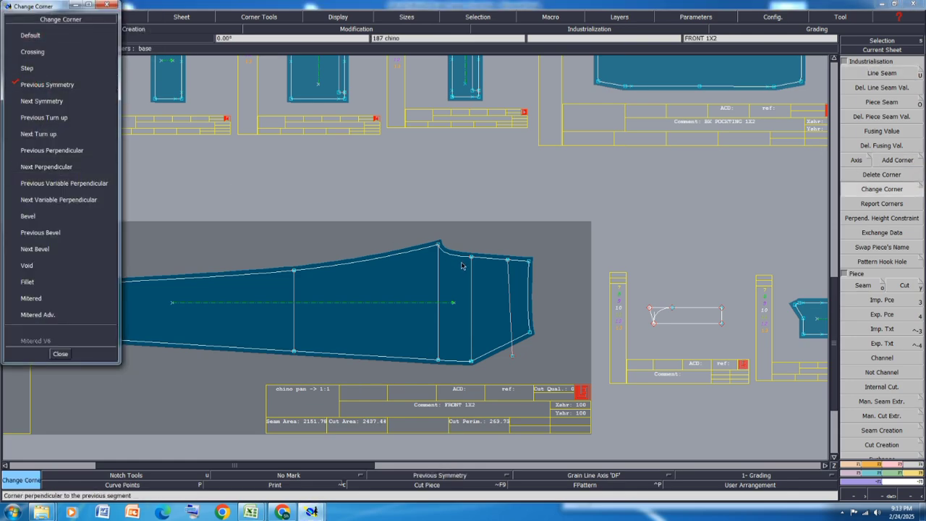
pyautogui.scroll(-3, 463, 265)
pyautogui.scroll(6, 263, 279)
pyautogui.click(291, 263)
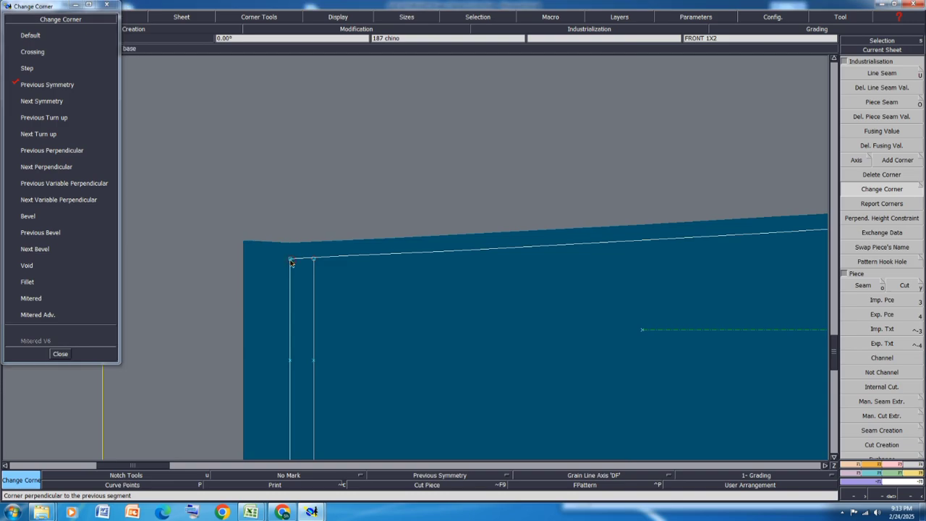
pyautogui.click(42, 100)
pyautogui.scroll(-5, 374, 263)
pyautogui.scroll(4, 374, 263)
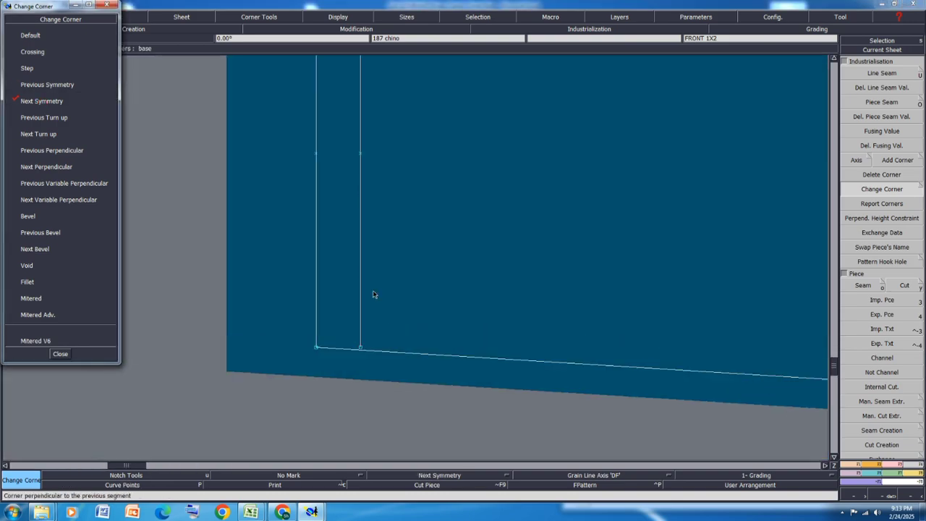
pyautogui.scroll(-2, 289, 379)
pyautogui.scroll(-4, 237, 400)
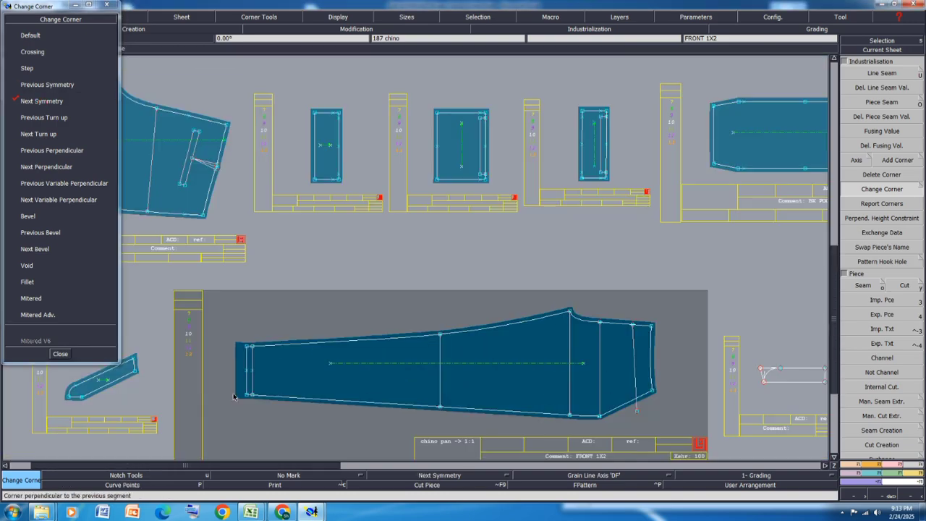
# Step: Change the two hem corners of BACK 1X2 with Previous Symmetry and Next Symmetry, and close the corner options
pyautogui.scroll(-2, 273, 316)
pyautogui.scroll(6, 246, 348)
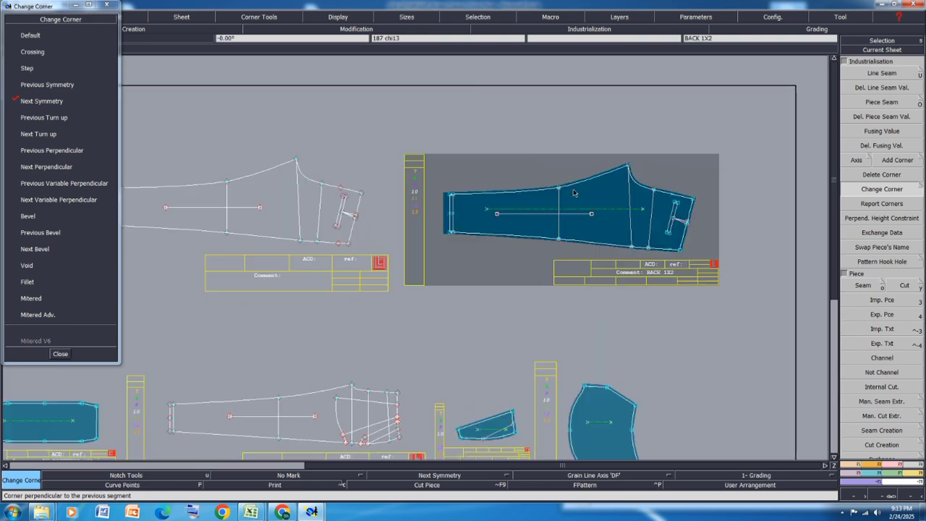
pyautogui.click(45, 86)
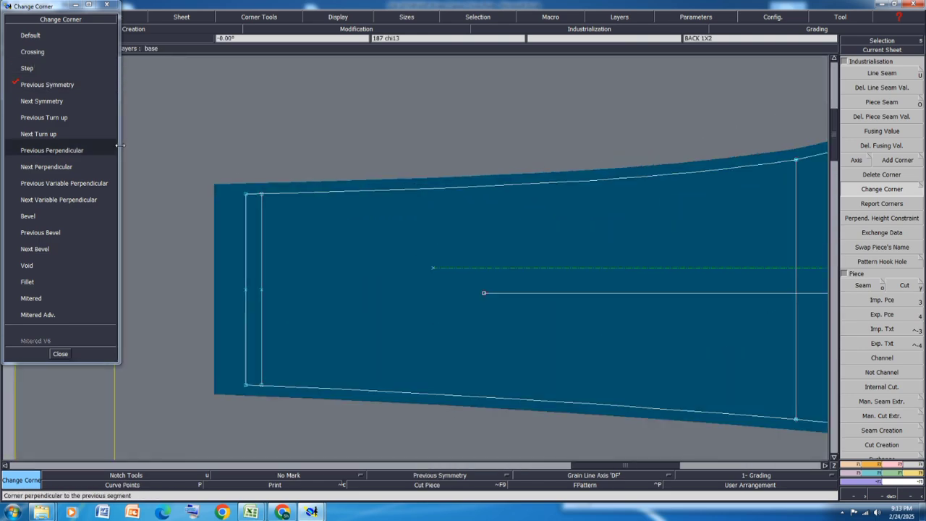
pyautogui.click(41, 101)
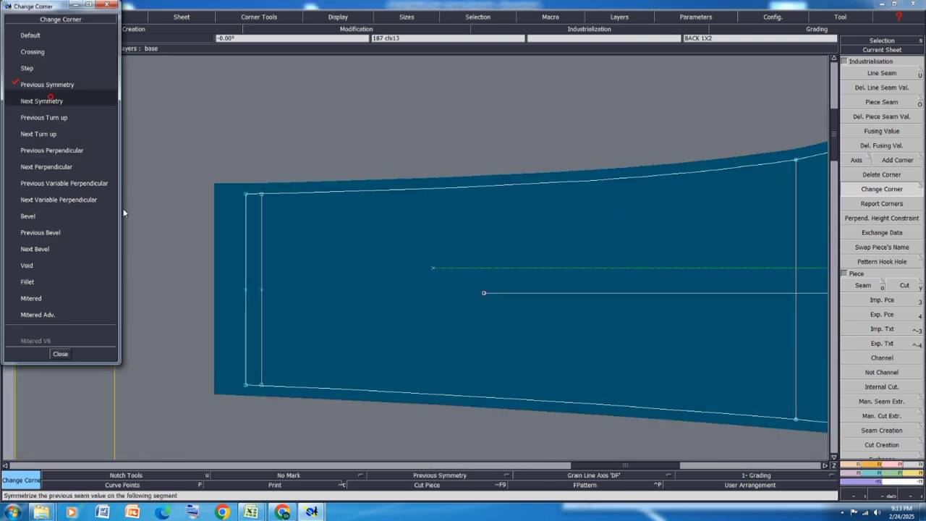
pyautogui.scroll(-3, 341, 270)
pyautogui.click(61, 354)
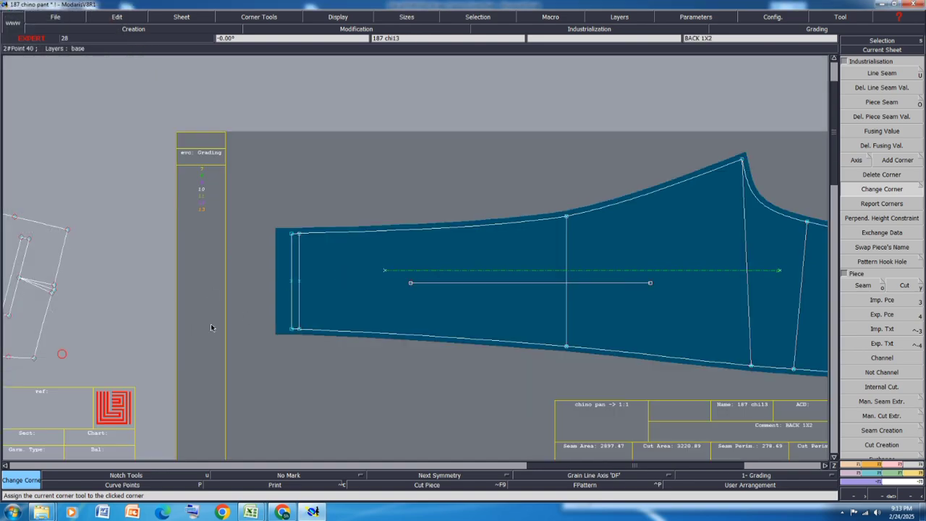
# Step: Rearrange all the sheets on the desk and save the model
pyautogui.press('j')
pyautogui.hotkey('ctrl', 's')
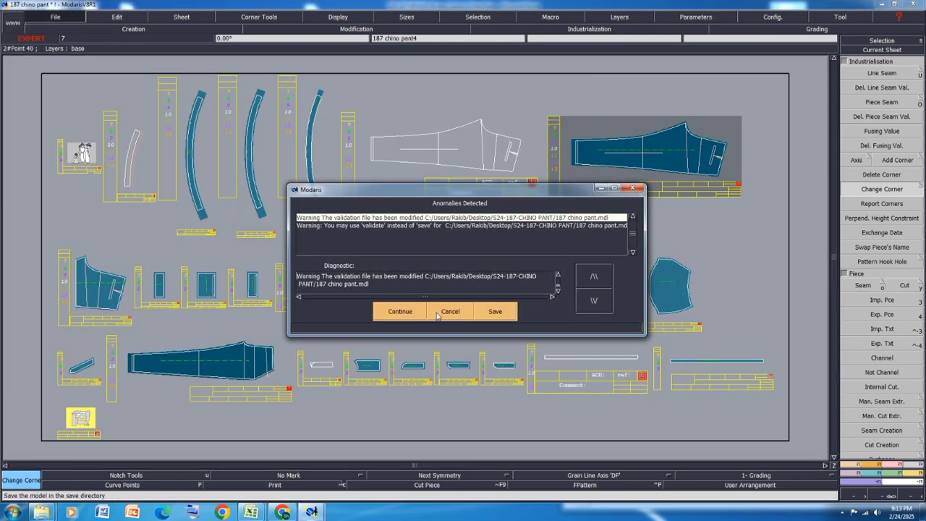
pyautogui.click(410, 310)
# Step: Create piece articles for the remaining pattern pieces in the chino pan variant and save the model
pyautogui.click(906, 476)
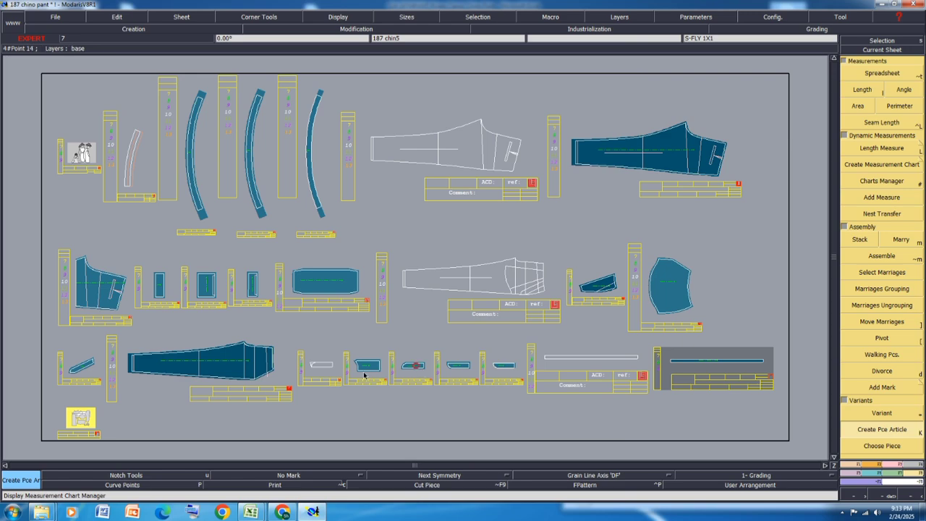
pyautogui.click(342, 285)
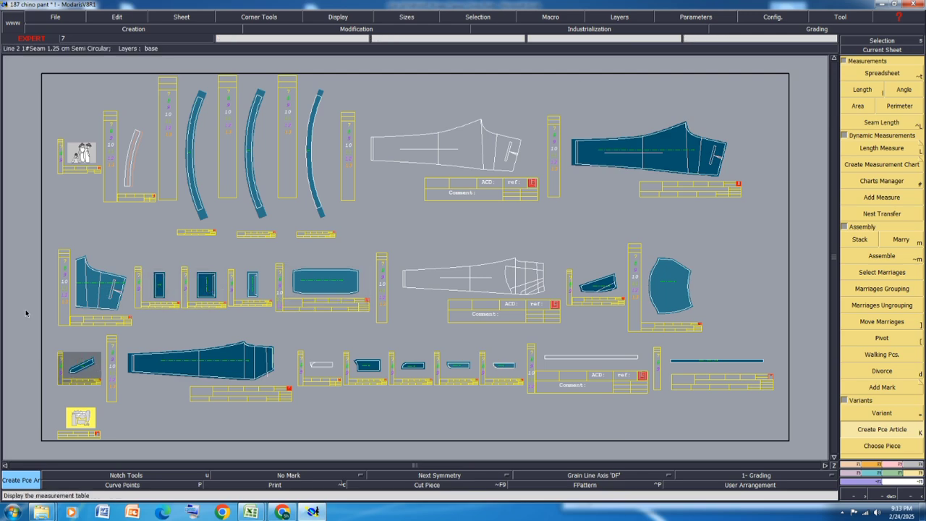
pyautogui.scroll(3, 89, 386)
pyautogui.scroll(-5, 88, 386)
pyautogui.scroll(2, 149, 246)
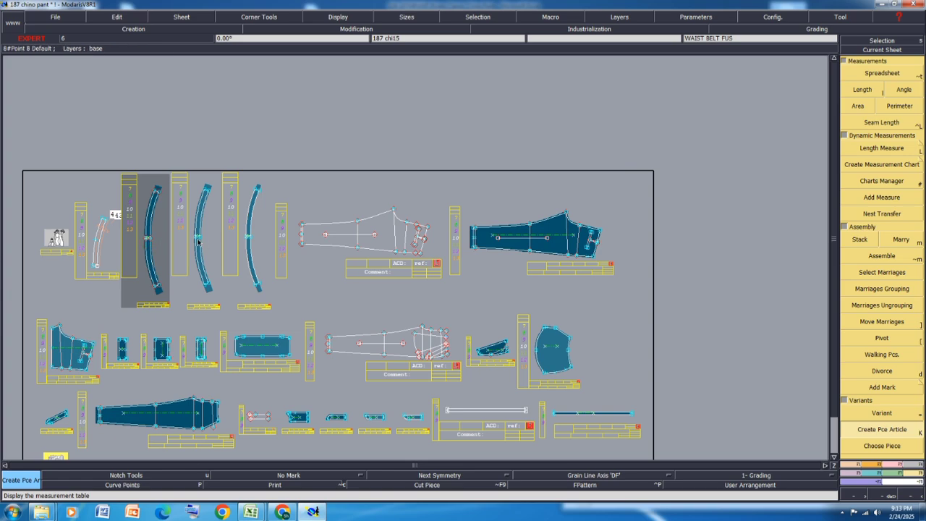
pyautogui.scroll(2, 199, 243)
pyautogui.press('j')
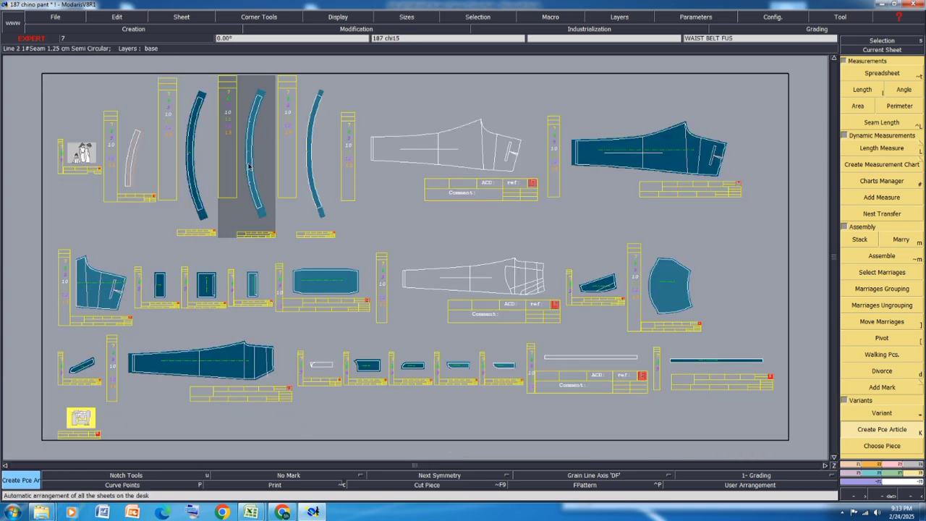
pyautogui.hotkey('ctrl', 'z')
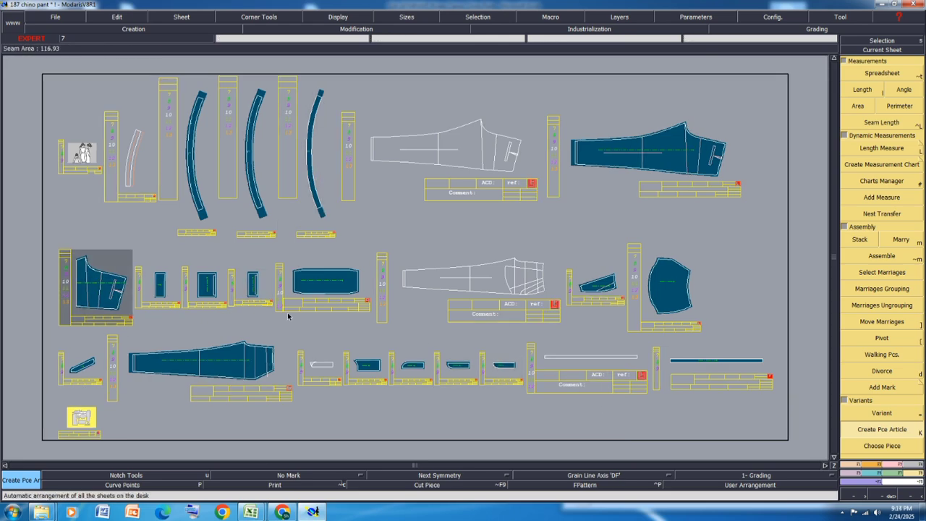
pyautogui.hotkey('ctrl', 's')
pyautogui.click(404, 309)
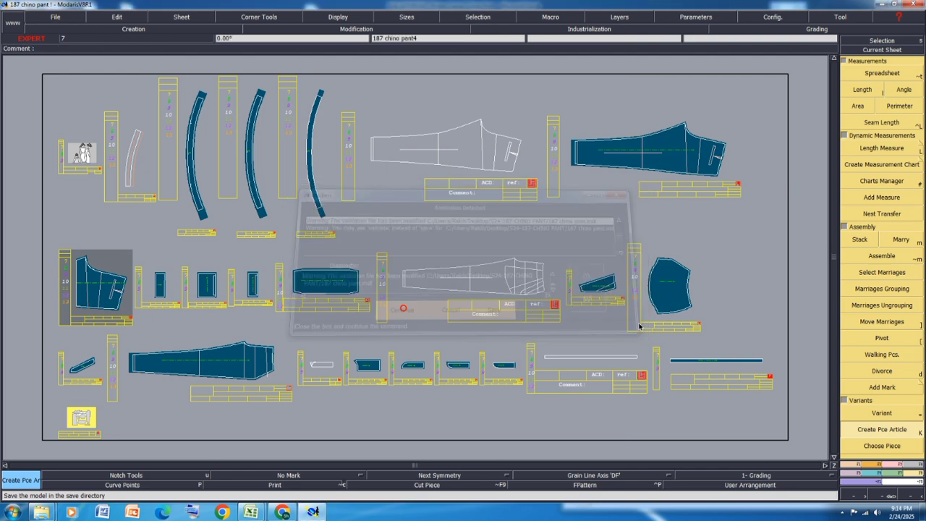
# Step: Open the chino pan variant full screen and set the BACK 1X2 article to S 0 and DH 1
pyautogui.click(874, 410)
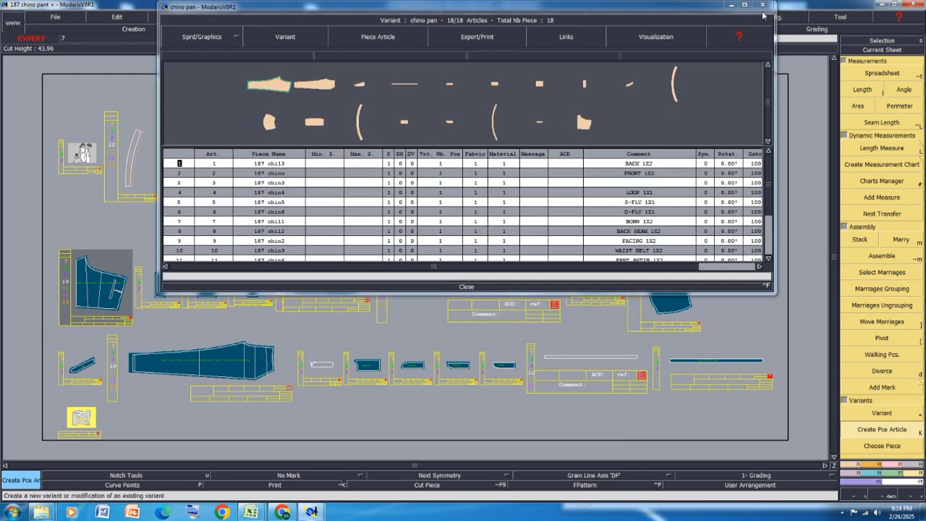
pyautogui.click(746, 7)
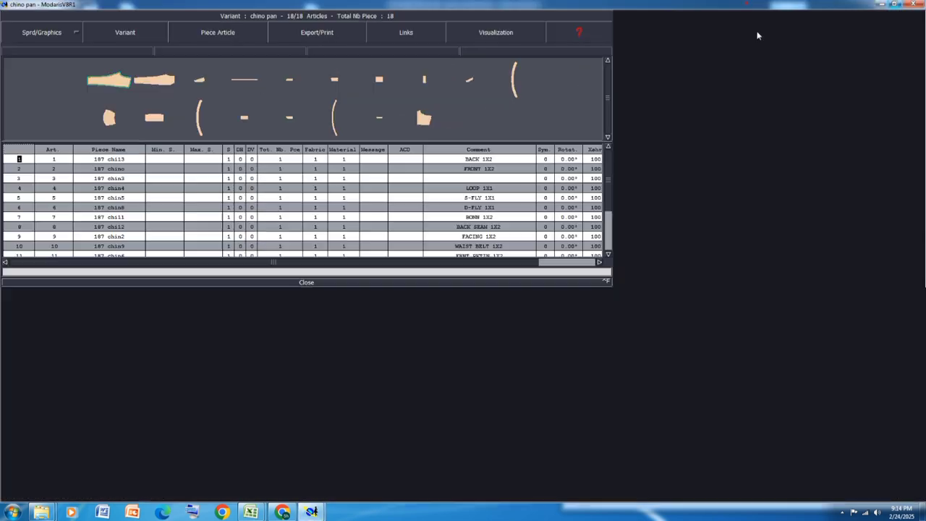
pyautogui.click(241, 159)
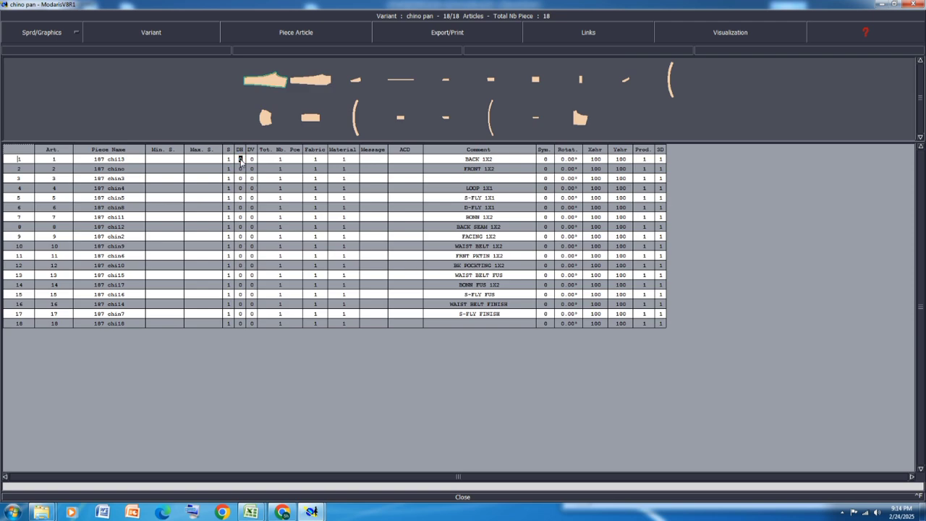
pyautogui.write('1')
pyautogui.press('Left')
pyautogui.write('0')
# Step: Set S to 0 and DH to 1 for the FRONT 1X2 and 187 chin3 articles
pyautogui.click(240, 169)
pyautogui.write('1')
pyautogui.press('Left')
pyautogui.write('0')
pyautogui.click(240, 178)
pyautogui.write('1')
pyautogui.press('Left')
pyautogui.write('0')
# Step: Set S to 0 and DH to 1 for the BONN 1X2 and BACK SEAM 1X2 articles
pyautogui.click(240, 188)
pyautogui.click(242, 198)
pyautogui.click(241, 209)
pyautogui.click(241, 218)
pyautogui.write('1')
pyautogui.press('Left')
pyautogui.click(241, 217)
pyautogui.write('1')
pyautogui.press('Left')
pyautogui.click(241, 227)
# Step: Set S to 0 and DH to 1 for the FACING 1X2 and WAIST BELT 1X2 articles
pyautogui.click(240, 236)
pyautogui.write('0')
pyautogui.click(241, 246)
pyautogui.write('0')
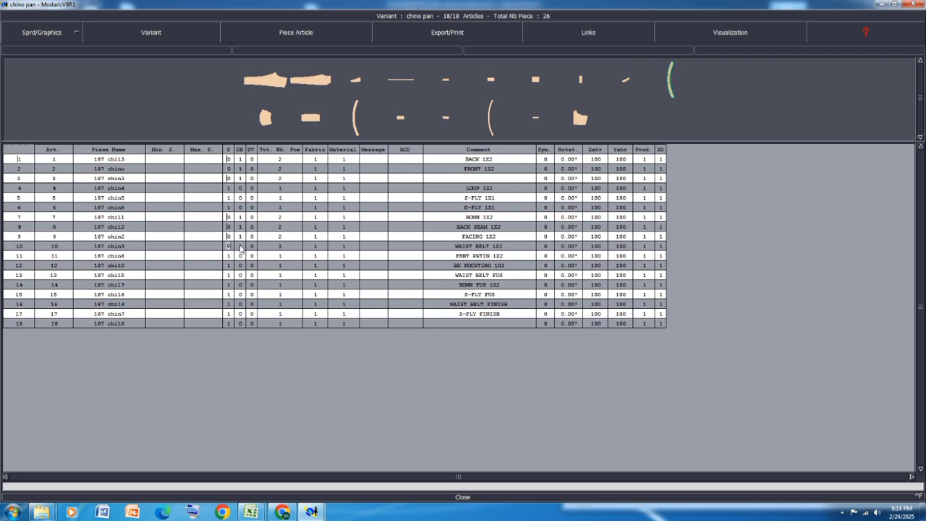
pyautogui.click(241, 256)
pyautogui.click(241, 236)
pyautogui.click(242, 227)
pyautogui.click(242, 236)
pyautogui.click(242, 246)
# Step: Give the front and back pocketing articles (rows 11 and 12) fabric pk, with S 0 and DH 1
pyautogui.moveTo(316, 256); pyautogui.dragTo(314, 268)
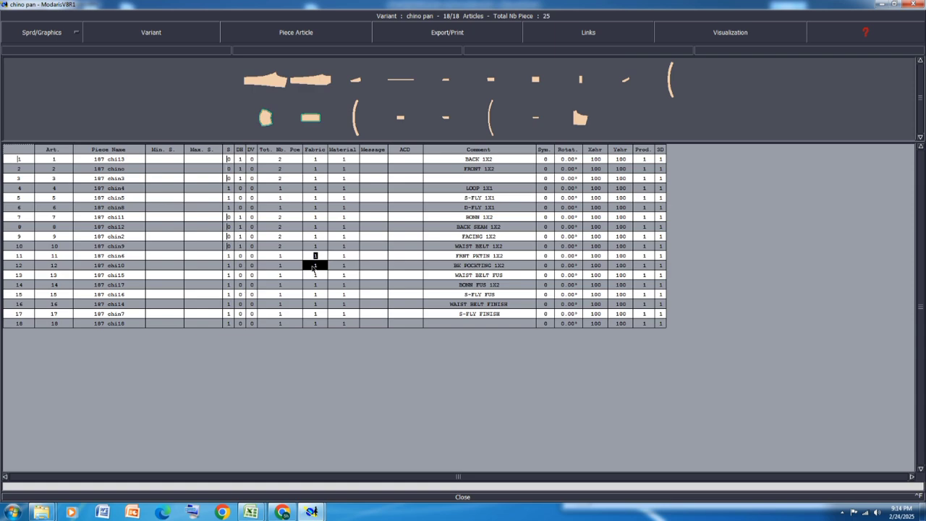
pyautogui.write('pk')
pyautogui.press('Return')
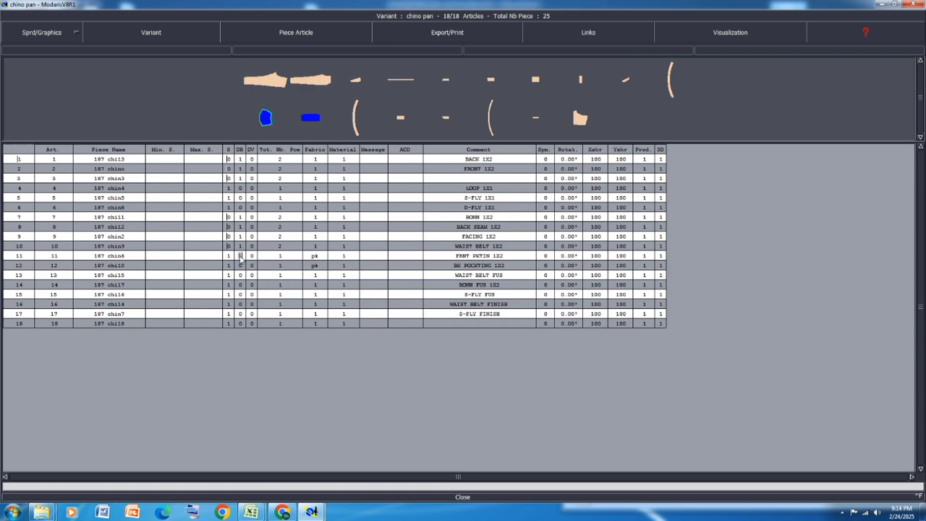
pyautogui.click(240, 266)
# Step: Set the fabric to fu for the WAIST BELT FUS, BONN FUS 1X2 and S-FLY FUS articles
pyautogui.click(239, 276)
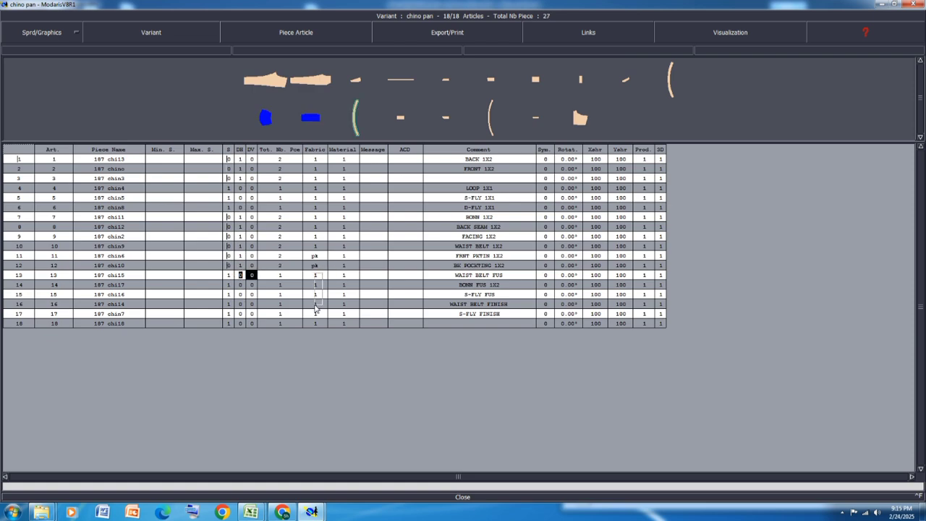
pyautogui.moveTo(315, 308); pyautogui.dragTo(315, 307)
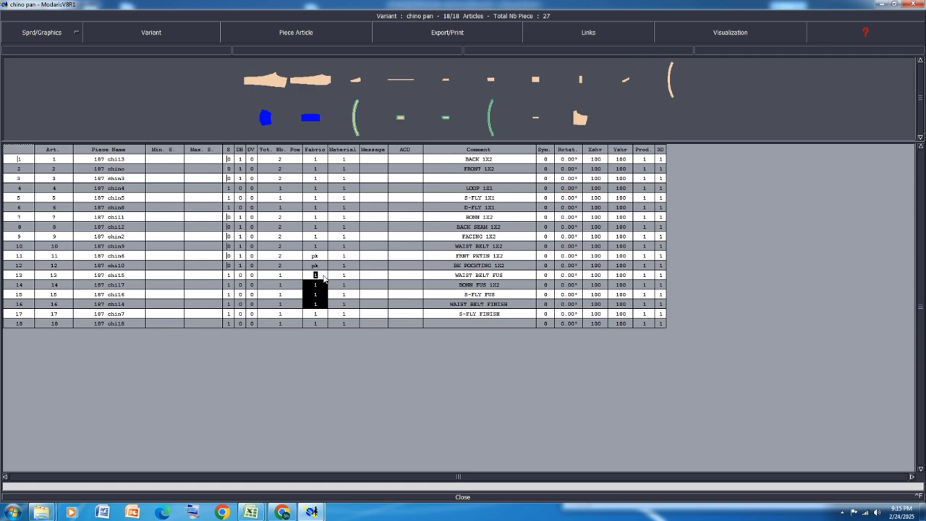
pyautogui.moveTo(316, 276); pyautogui.dragTo(312, 298)
pyautogui.write('fu')
pyautogui.press('Return')
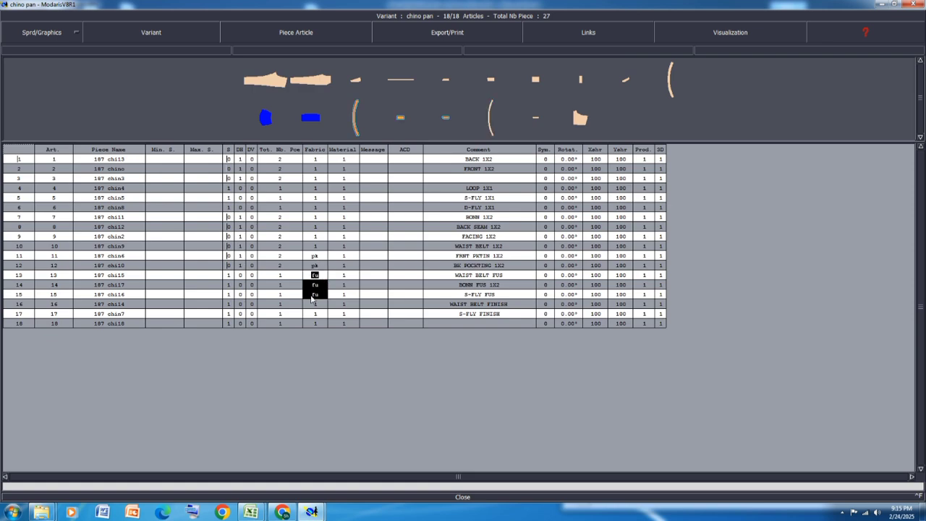
# Step: Set S to 0 and DH to 1 for the WAIST BELT FUS and BONN FUS 1X2 articles
pyautogui.click(240, 275)
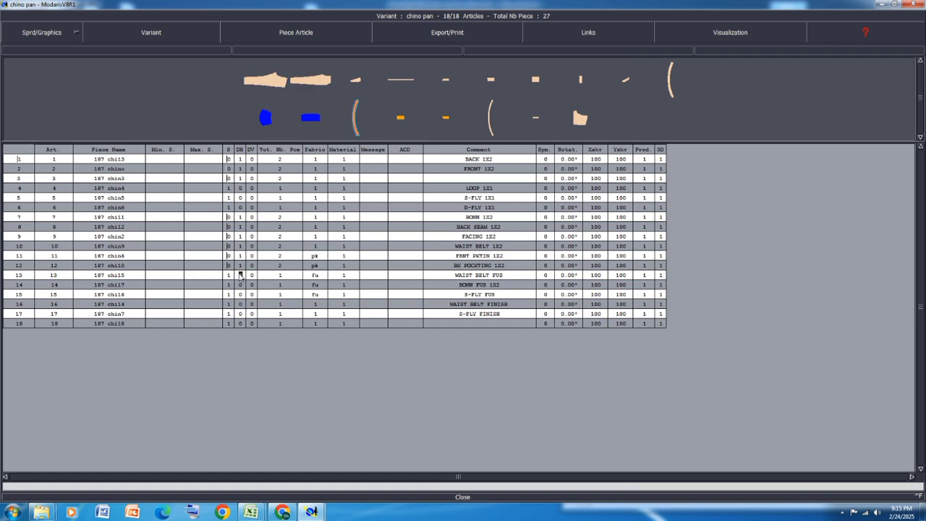
pyautogui.write('1')
pyautogui.press('Left')
pyautogui.write('0')
pyautogui.click(241, 285)
pyautogui.click(241, 295)
pyautogui.click(241, 305)
# Step: Set the fabric to fi for the last three articles, rows 16 to 18, and close the variant
pyautogui.moveTo(315, 304); pyautogui.dragTo(312, 325)
pyautogui.write('fi')
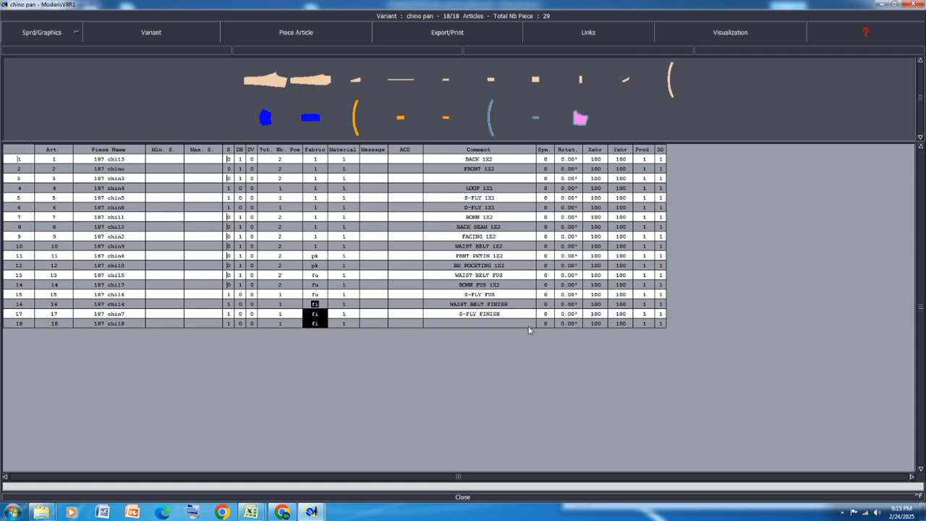
pyautogui.click(464, 497)
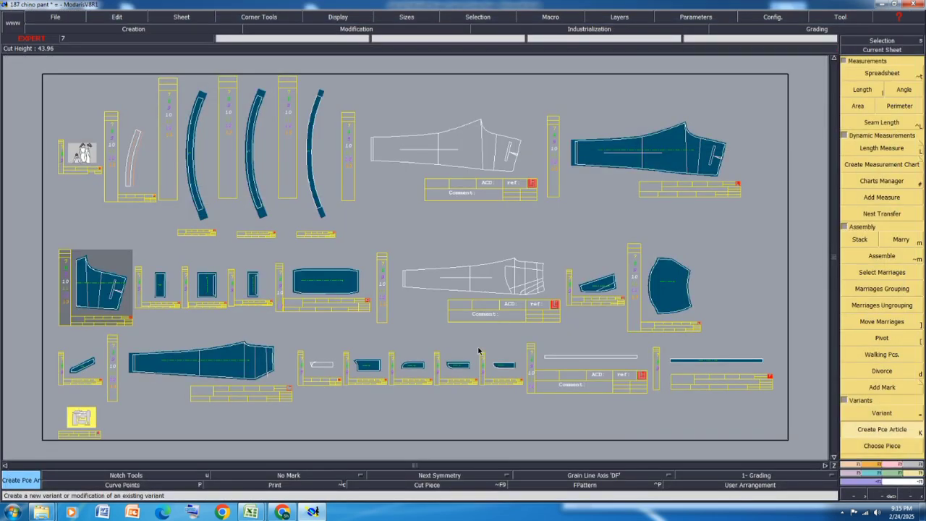
# Step: Visualize the fabric types on the pieces and save the model
pyautogui.hotkey('ctrl', 'f')
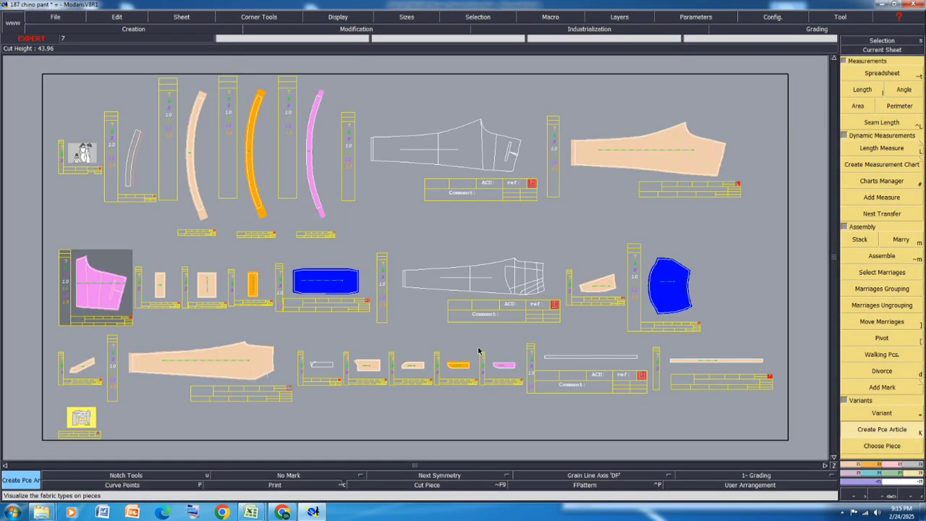
pyautogui.hotkey('ctrl', 'a')
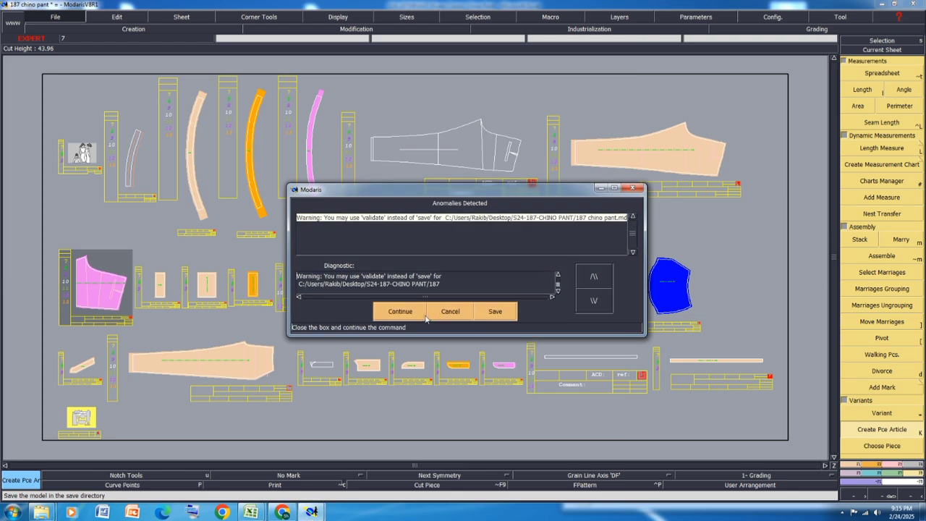
pyautogui.click(415, 313)
# Step: Display the nest of graded sizes on all the sheets
pyautogui.press('F10')
pyautogui.press('F11')
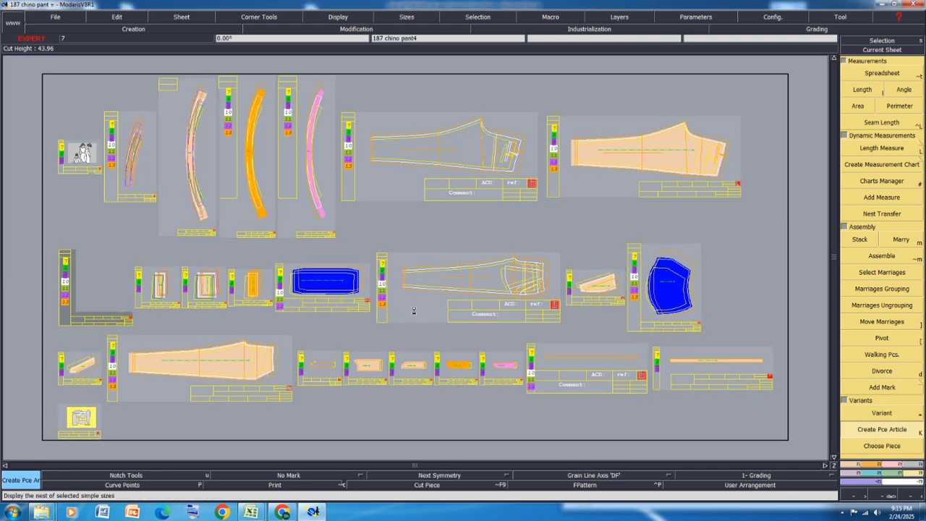
pyautogui.press('F12')
pyautogui.press('F11')
# Step: Hide the title blocks of the sheets, rearrange the desk and save the model
pyautogui.hotkey('ctrl', 'u')
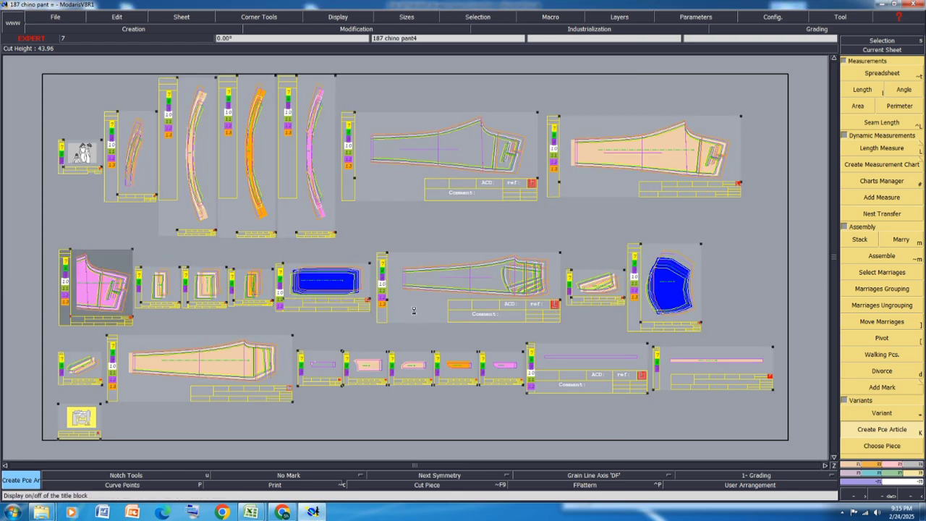
pyautogui.press('j')
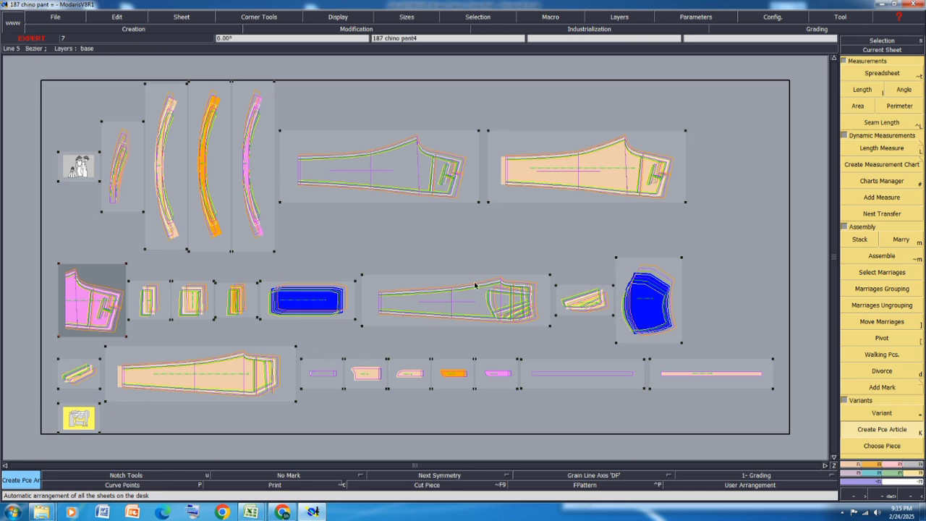
pyautogui.hotkey('ctrl', 's')
pyautogui.click(413, 311)
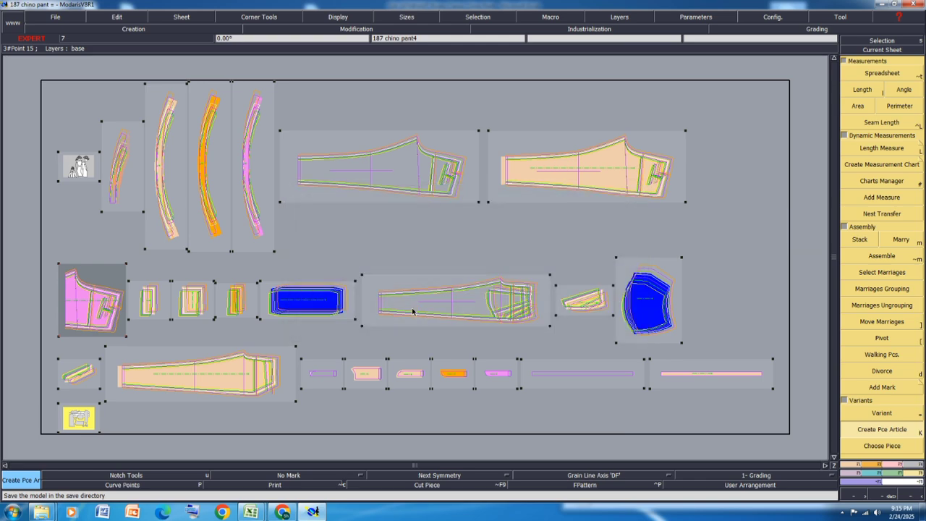
# Step: Clear the graded size nests from all sheets so only the base size shows, and save the model
pyautogui.hotkey('ctrl', 'a')
pyautogui.press('F9')
pyautogui.click(378, 406)
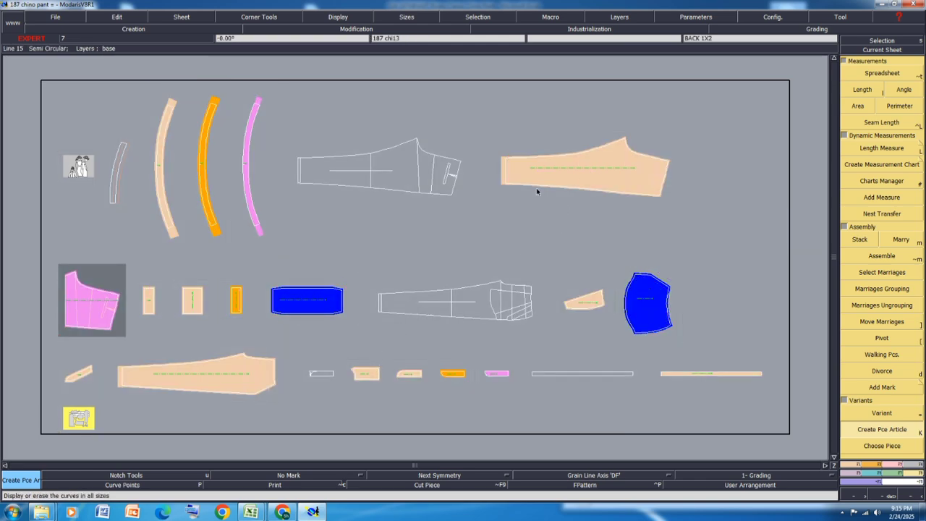
pyautogui.hotkey('ctrl', 's')
pyautogui.click(413, 310)
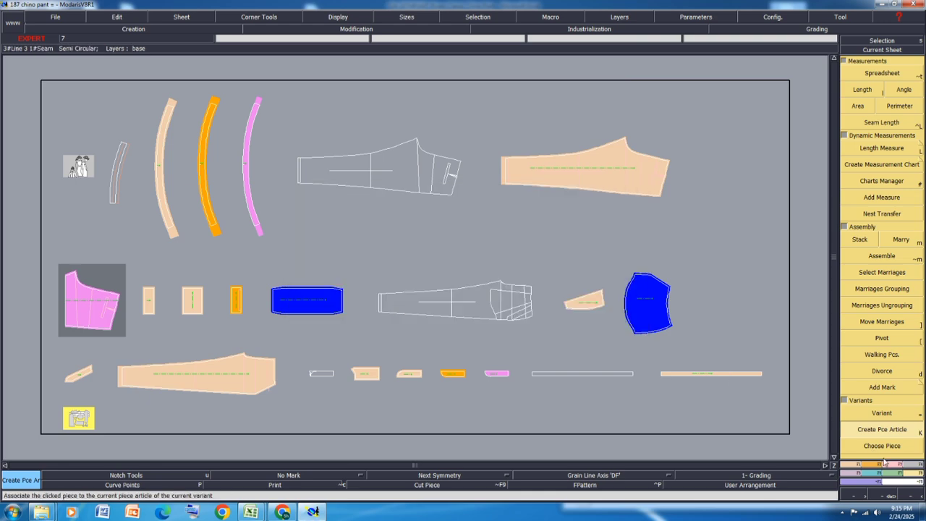
pyautogui.click(842, 513)
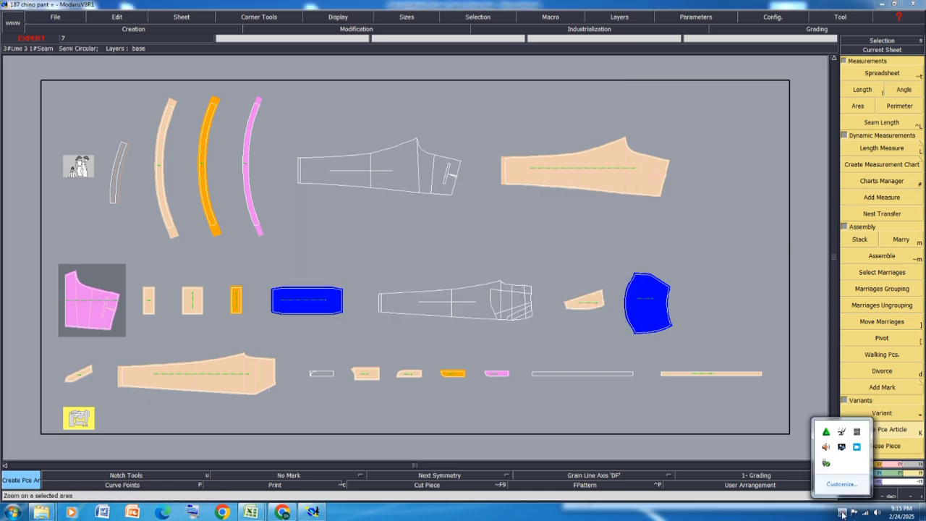
pyautogui.click(857, 447)
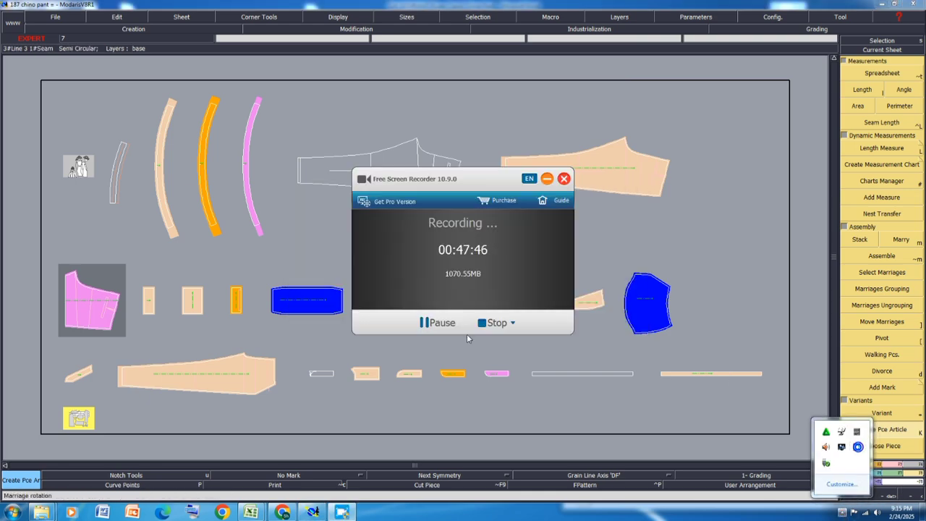